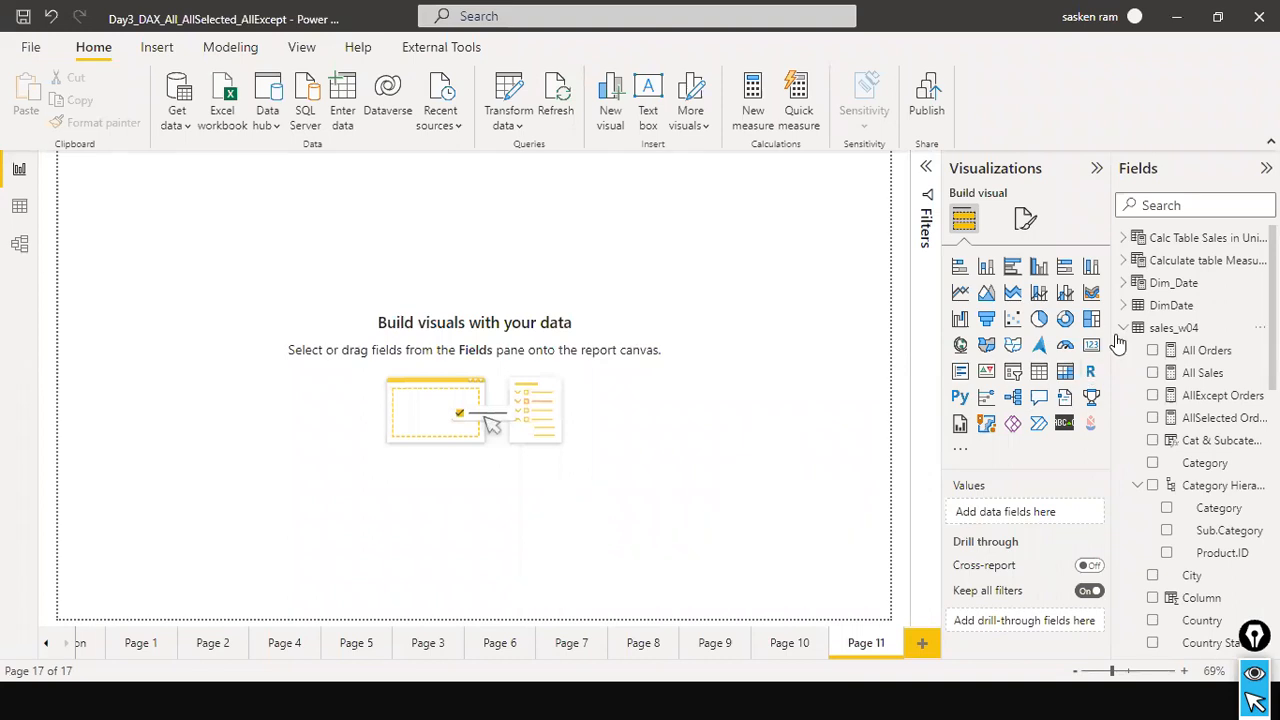
Add an empty Card visual to Page 11 and position it in the upper-left area of the report canvas.
{"action": "left_click", "coordinate": [1126, 331]}
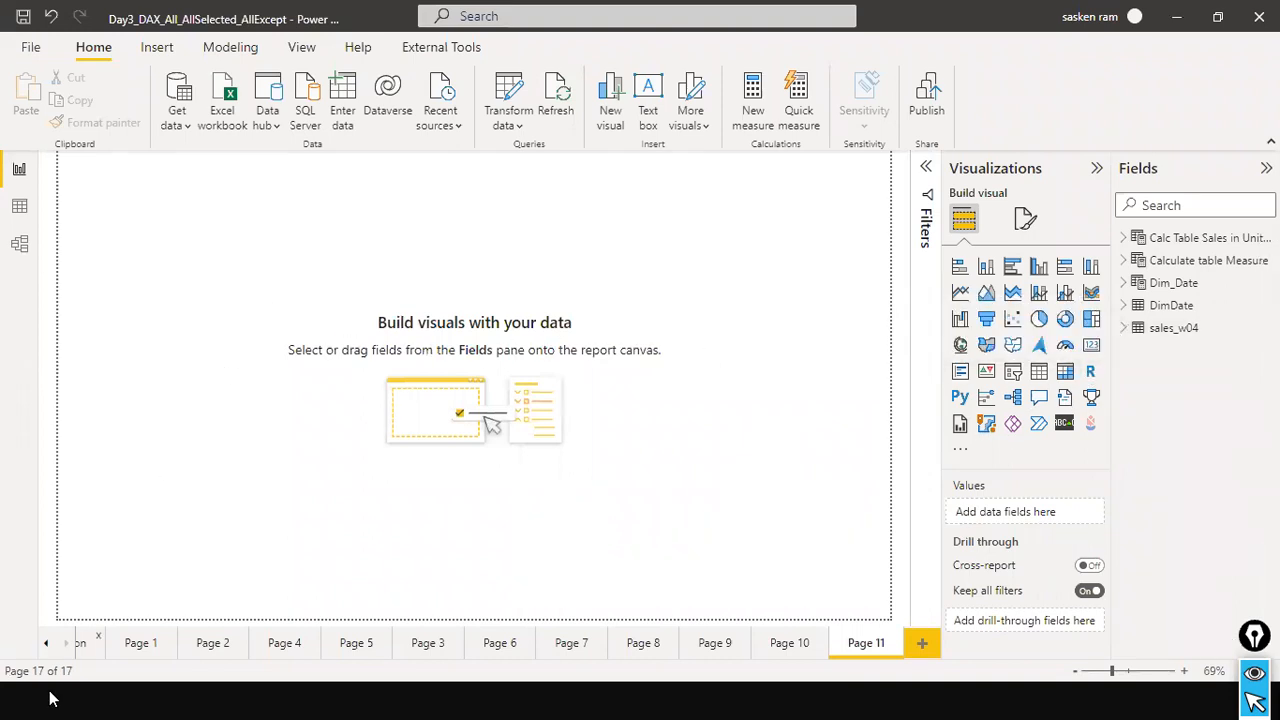
{"action": "left_click", "coordinate": [1091, 347]}
{"action": "left_click_drag", "start_coordinate": [136, 276], "coordinate": [245, 422]}
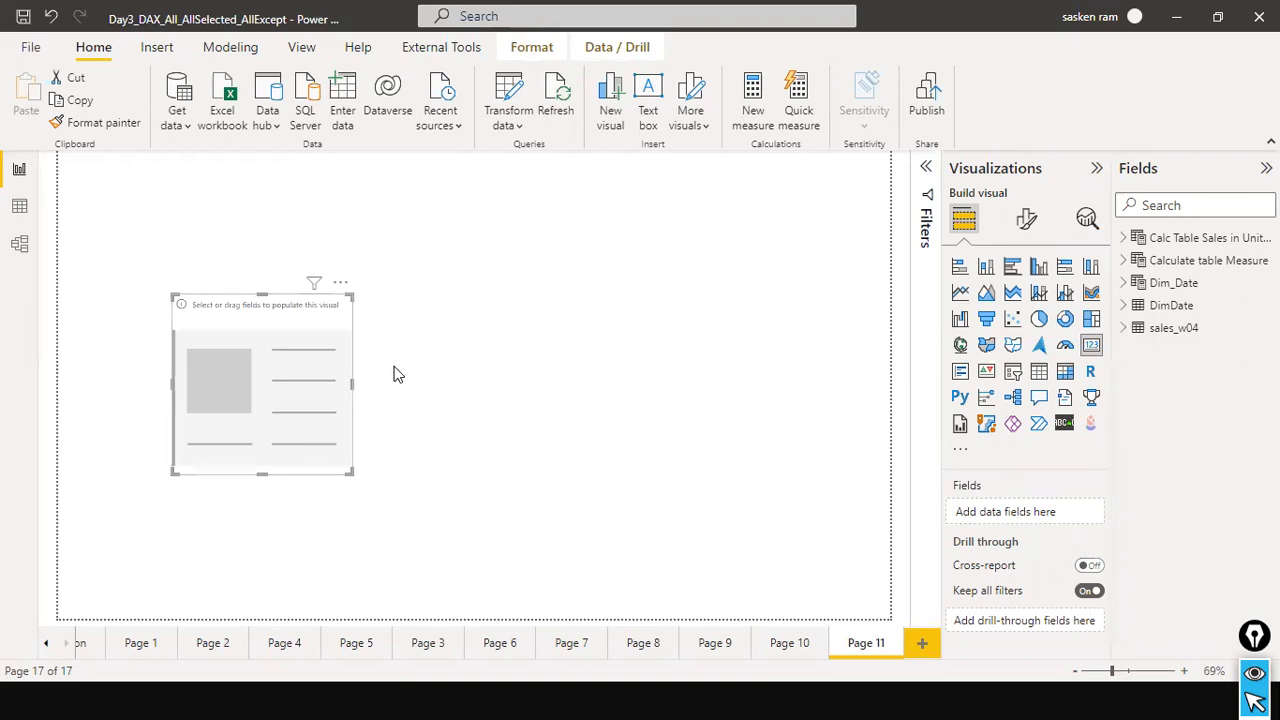
{"action": "left_click_drag", "start_coordinate": [366, 400], "coordinate": [320, 337]}
{"action": "left_click", "coordinate": [600, 322]}
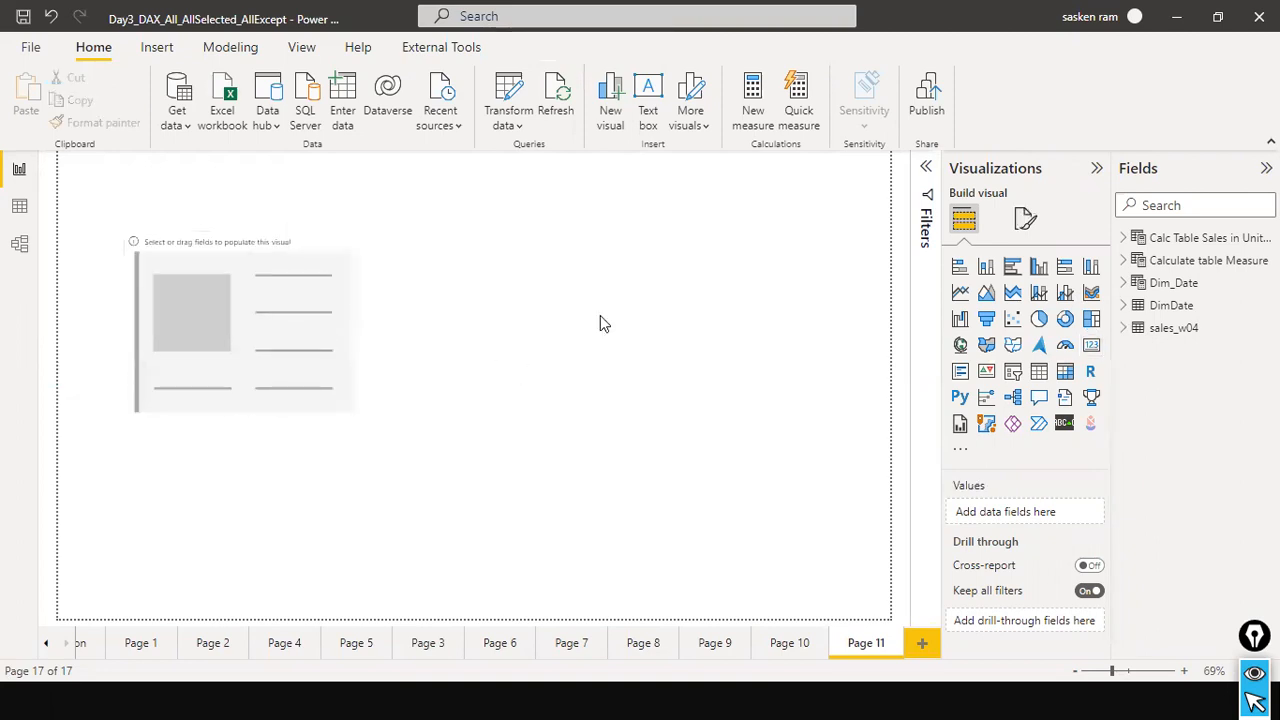
Search the fields for "total sales", review the Total Sales (M) measure's formula, and add that measure to the empty card.
{"action": "left_click", "coordinate": [1160, 206]}
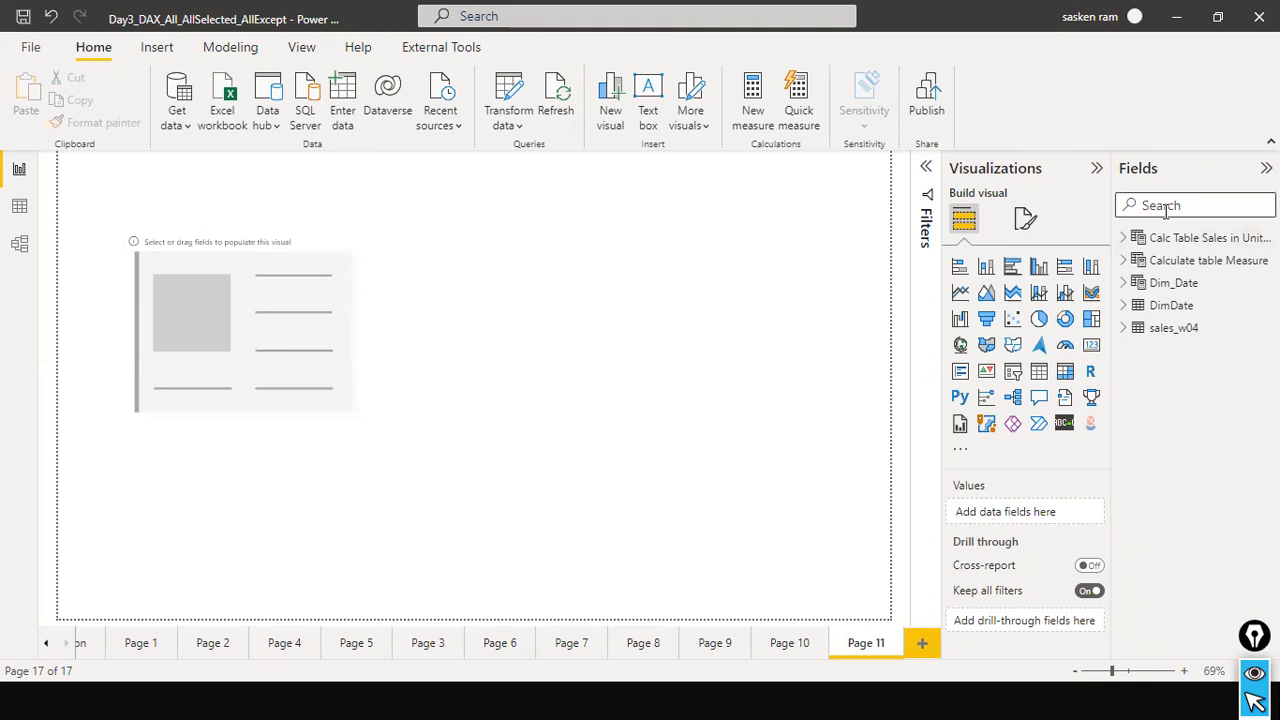
{"action": "type", "text": "total sales"}
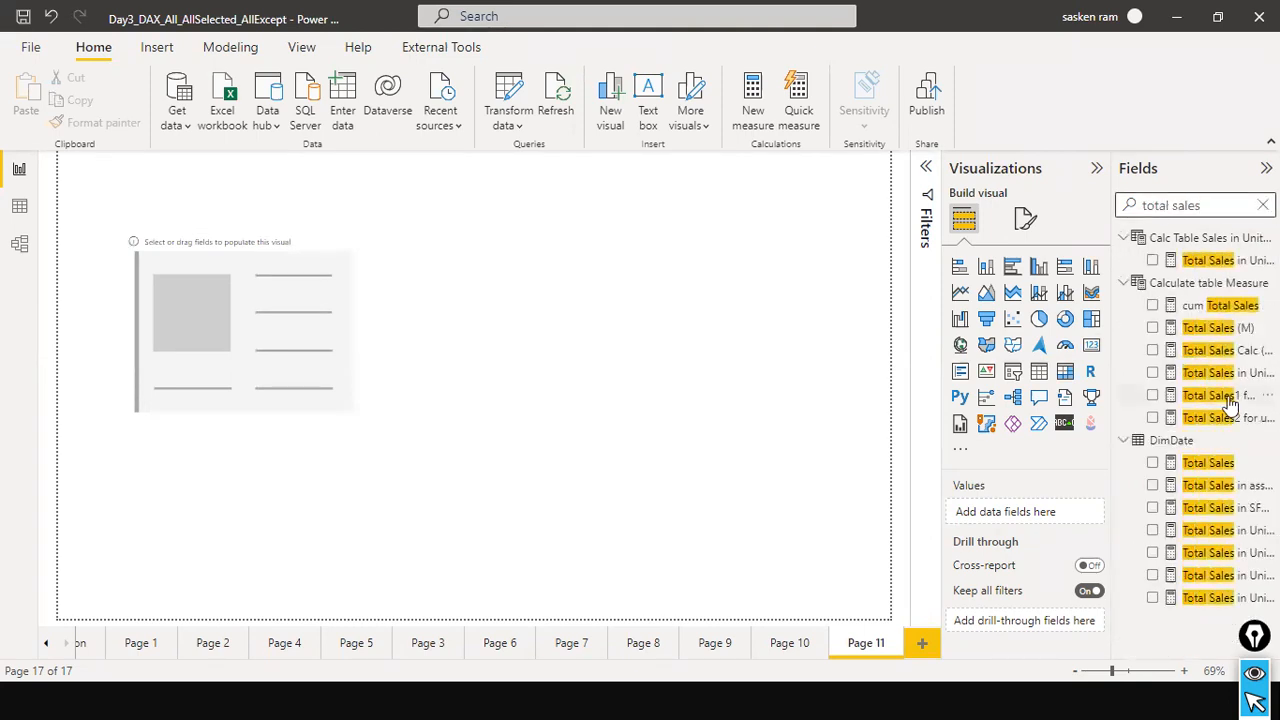
{"action": "left_click", "coordinate": [1217, 330]}
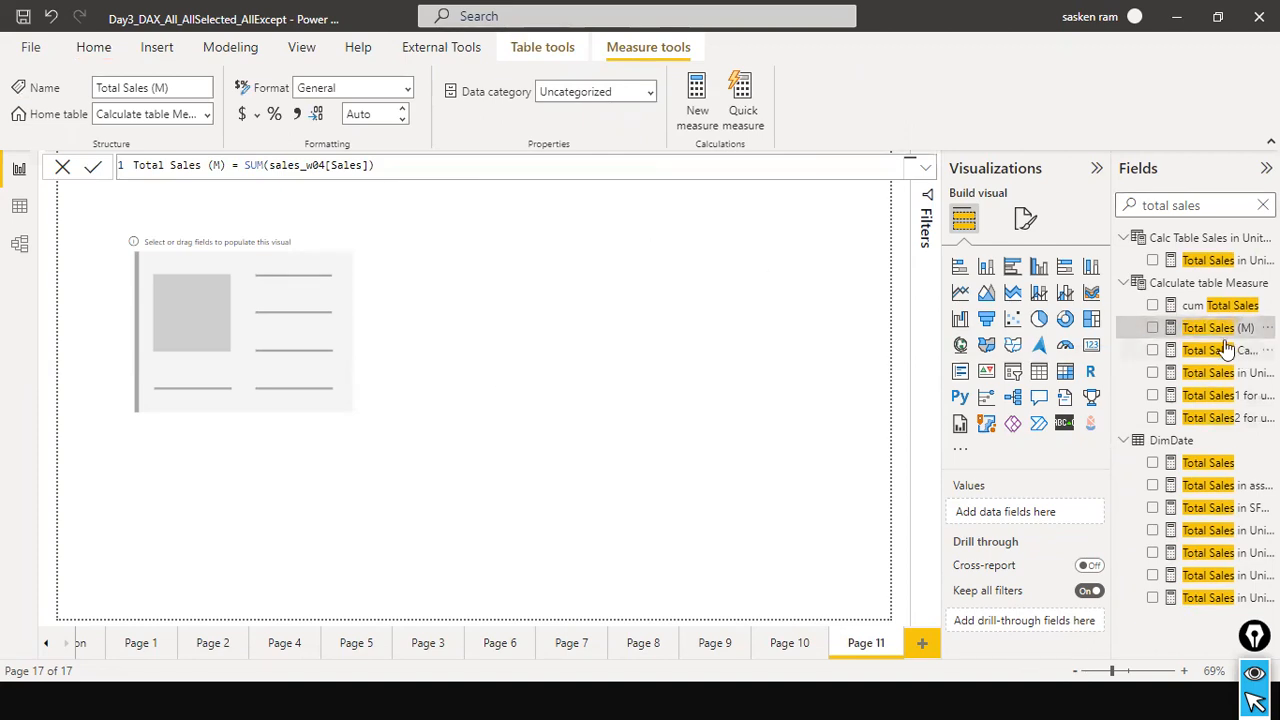
{"action": "left_click", "coordinate": [251, 167]}
{"action": "left_click", "coordinate": [356, 165]}
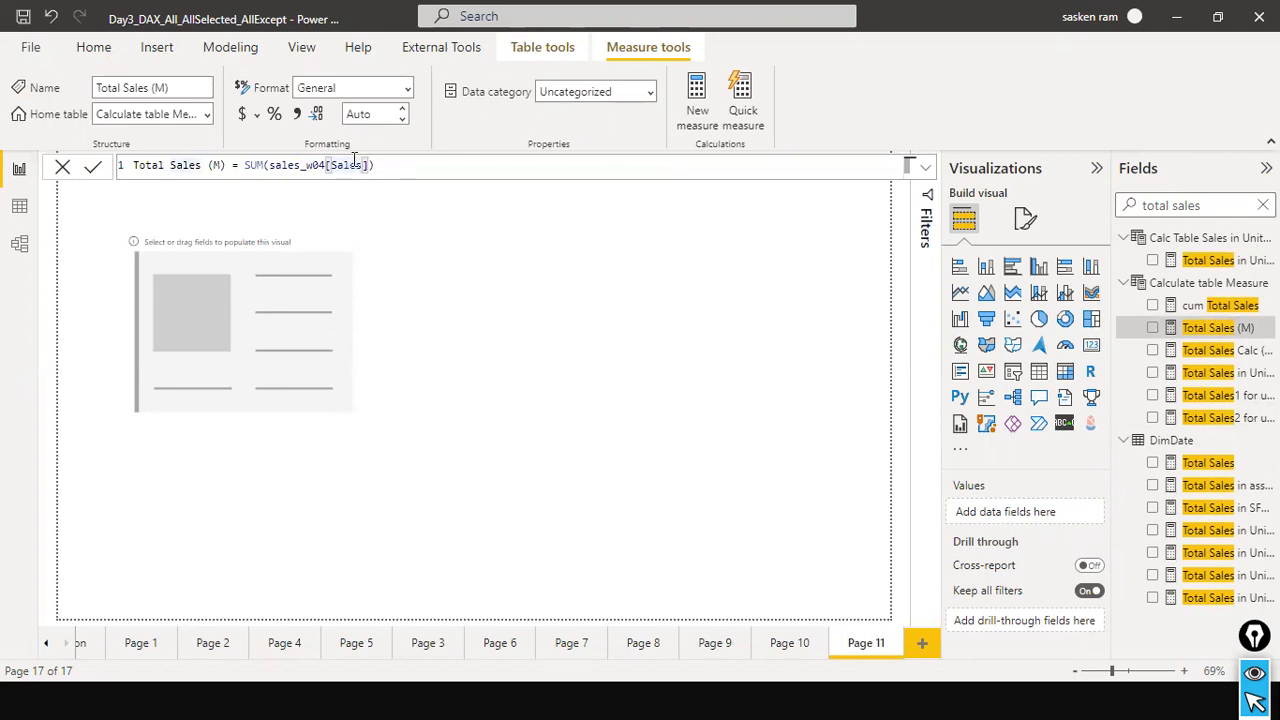
{"action": "left_click", "coordinate": [287, 165]}
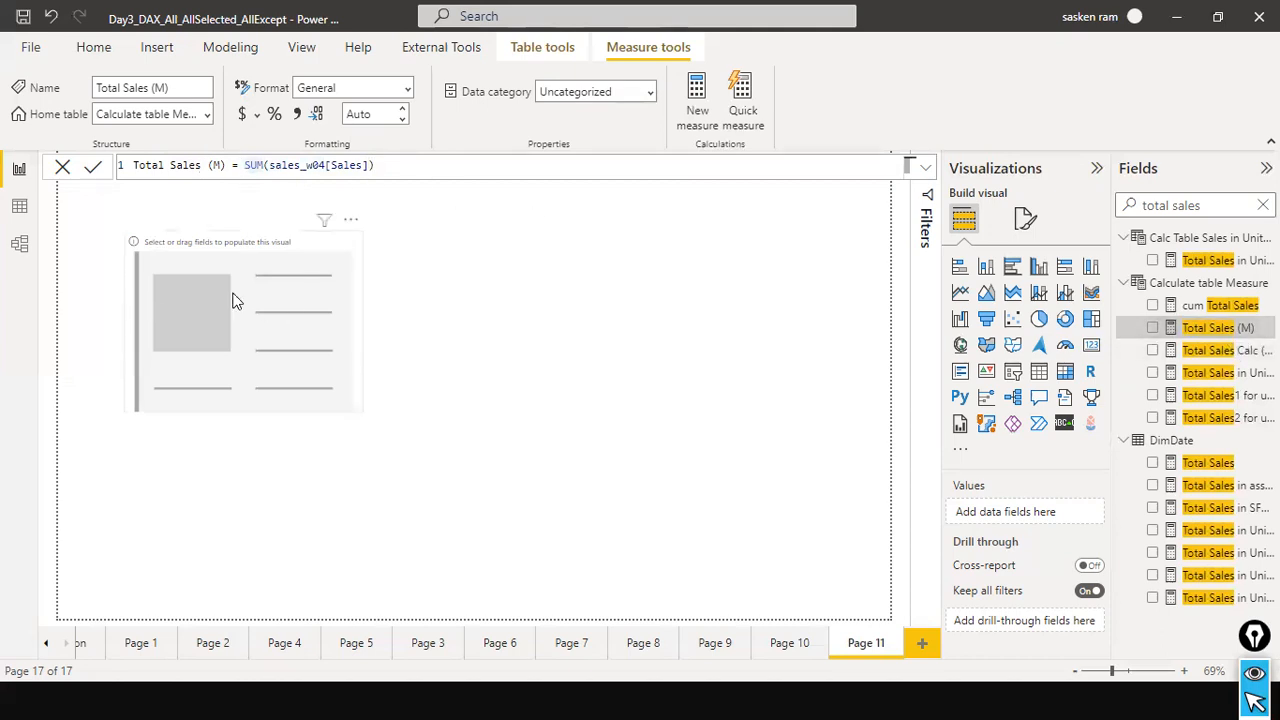
{"action": "left_click_drag", "start_coordinate": [1203, 333], "coordinate": [257, 357]}
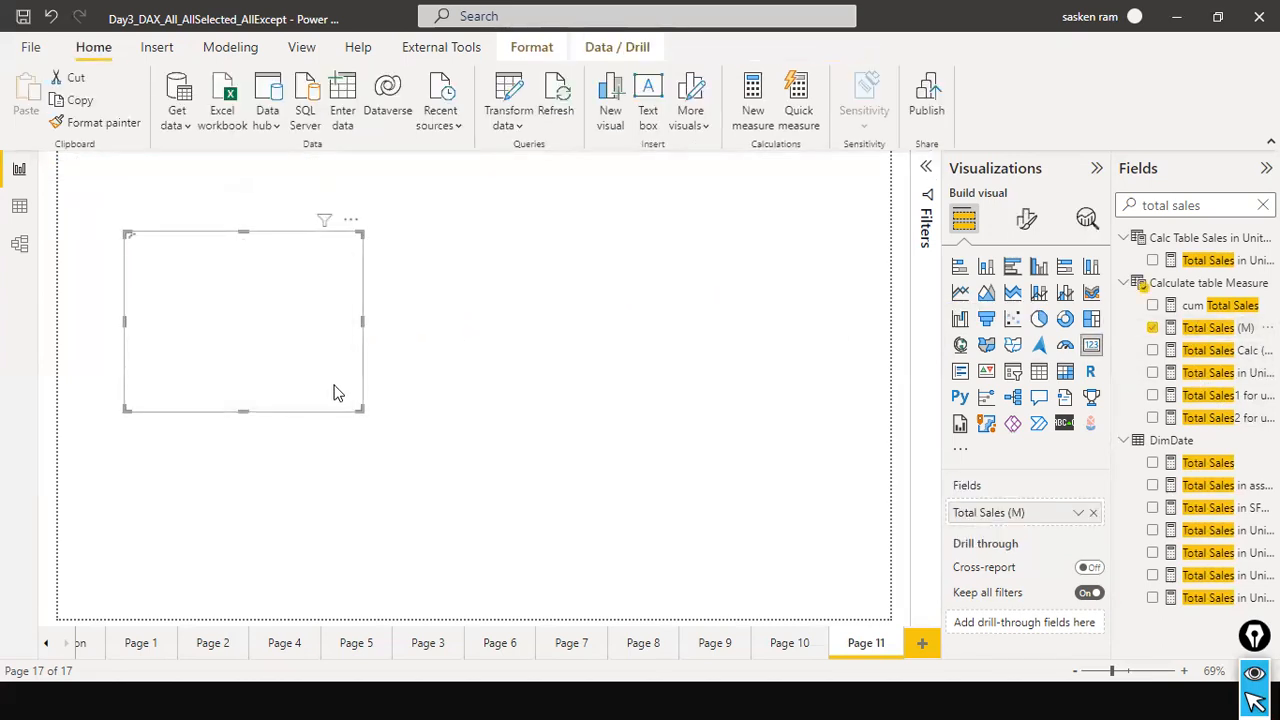
Shrink the Total Sales (M) card to a compact size and place it near the page's left edge.
{"action": "left_click_drag", "start_coordinate": [360, 409], "coordinate": [268, 318]}
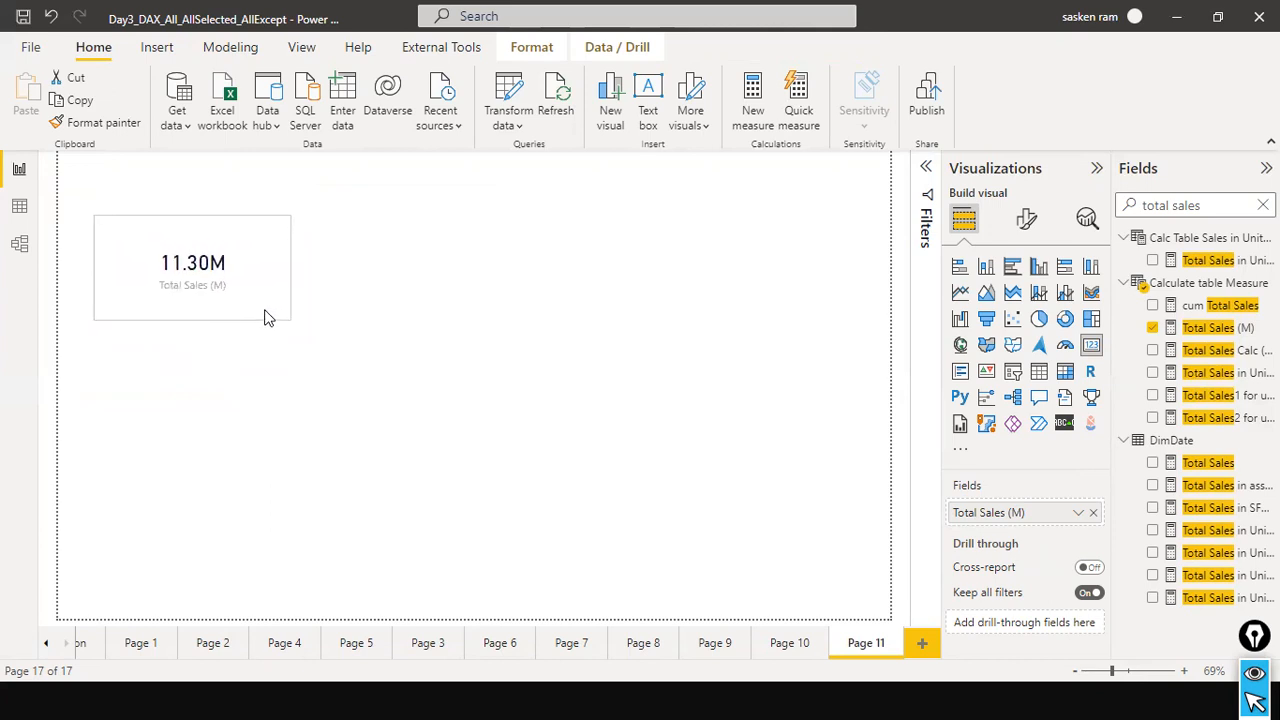
{"action": "left_click", "coordinate": [345, 315]}
{"action": "left_click", "coordinate": [255, 309]}
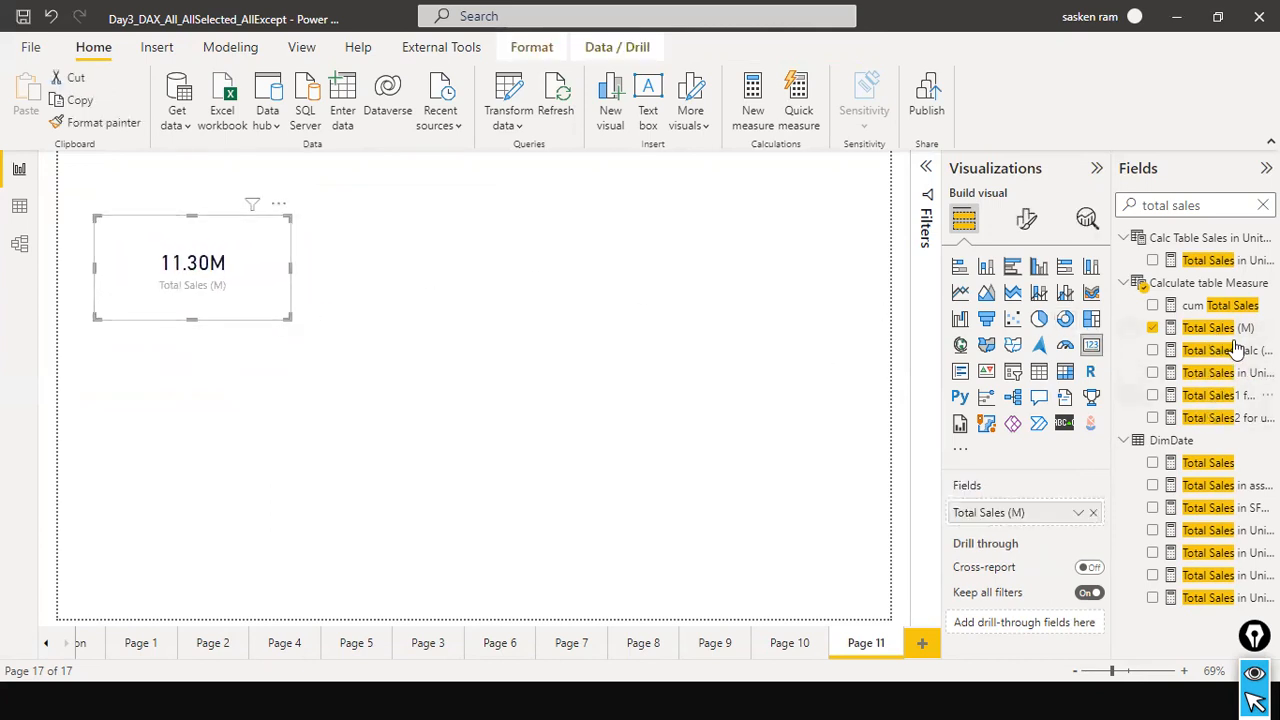
{"action": "left_click_drag", "start_coordinate": [268, 308], "coordinate": [268, 320]}
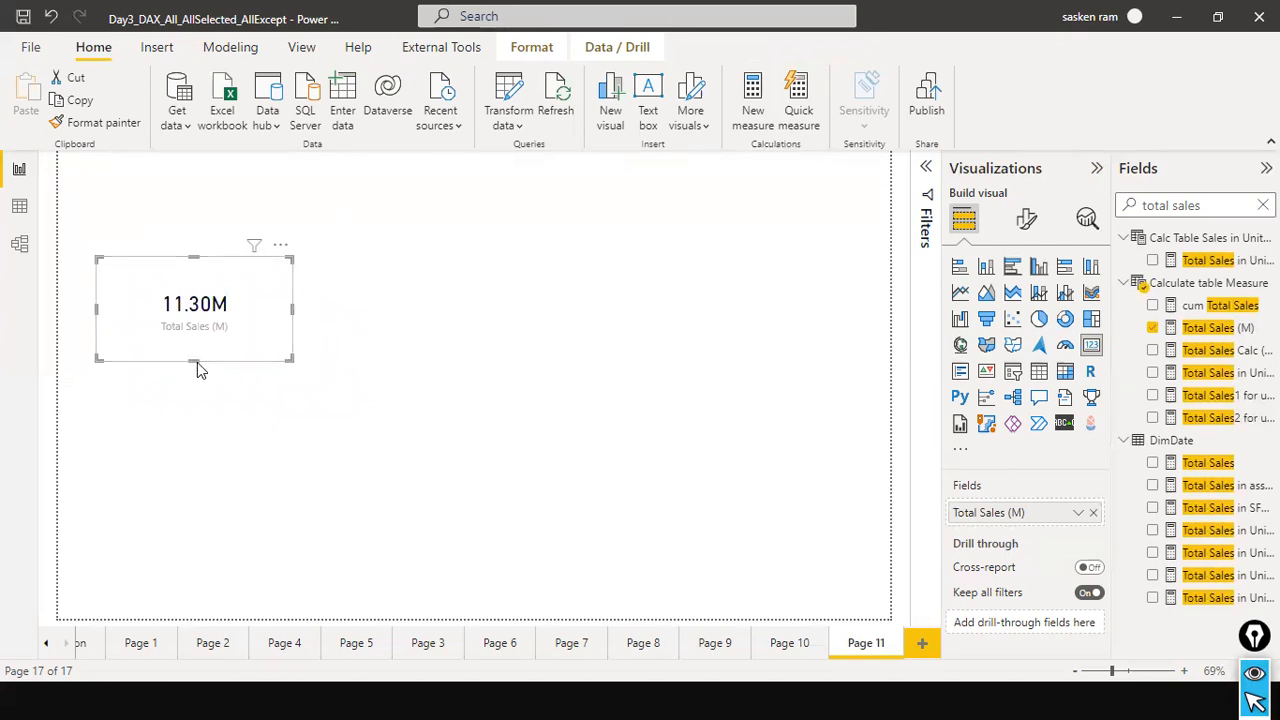
{"action": "left_click_drag", "start_coordinate": [197, 362], "coordinate": [200, 336]}
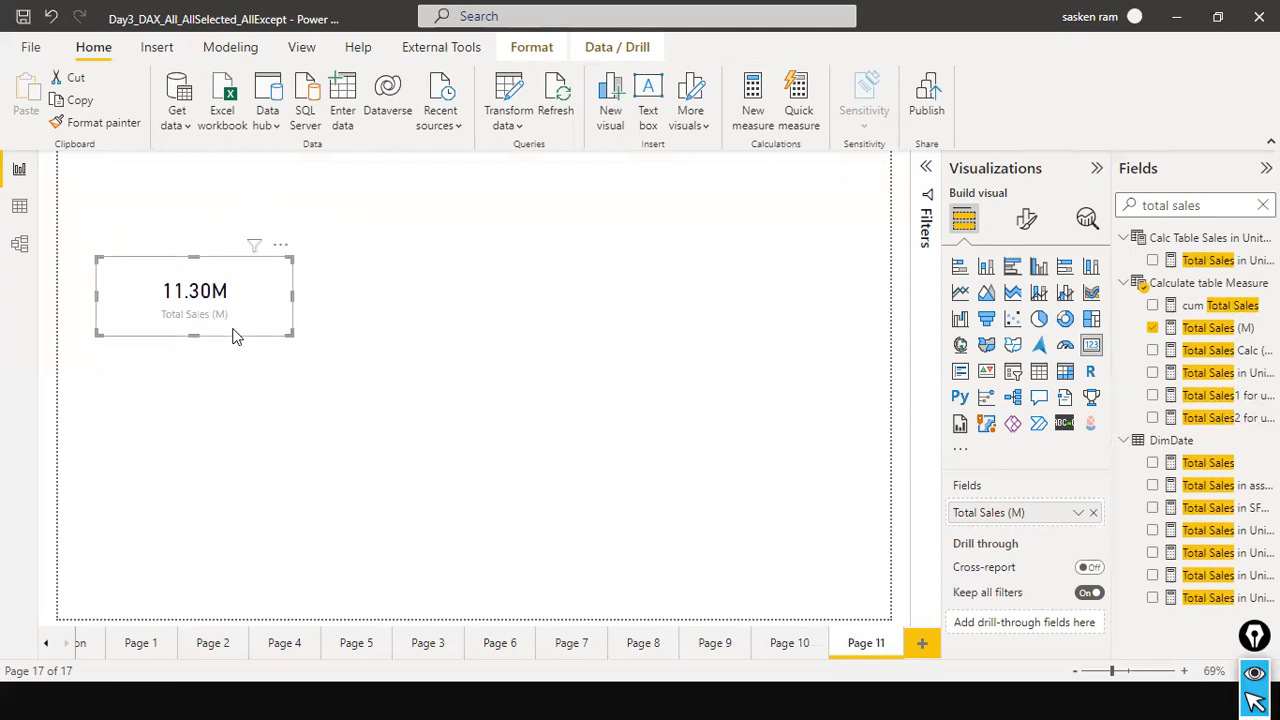
Duplicate the Total Sales (M) card and place the copy directly to the right of the original.
{"action": "key", "text": "ctrl+c"}
{"action": "key", "text": "ctrl+v"}
{"action": "left_click_drag", "start_coordinate": [234, 334], "coordinate": [426, 334]}
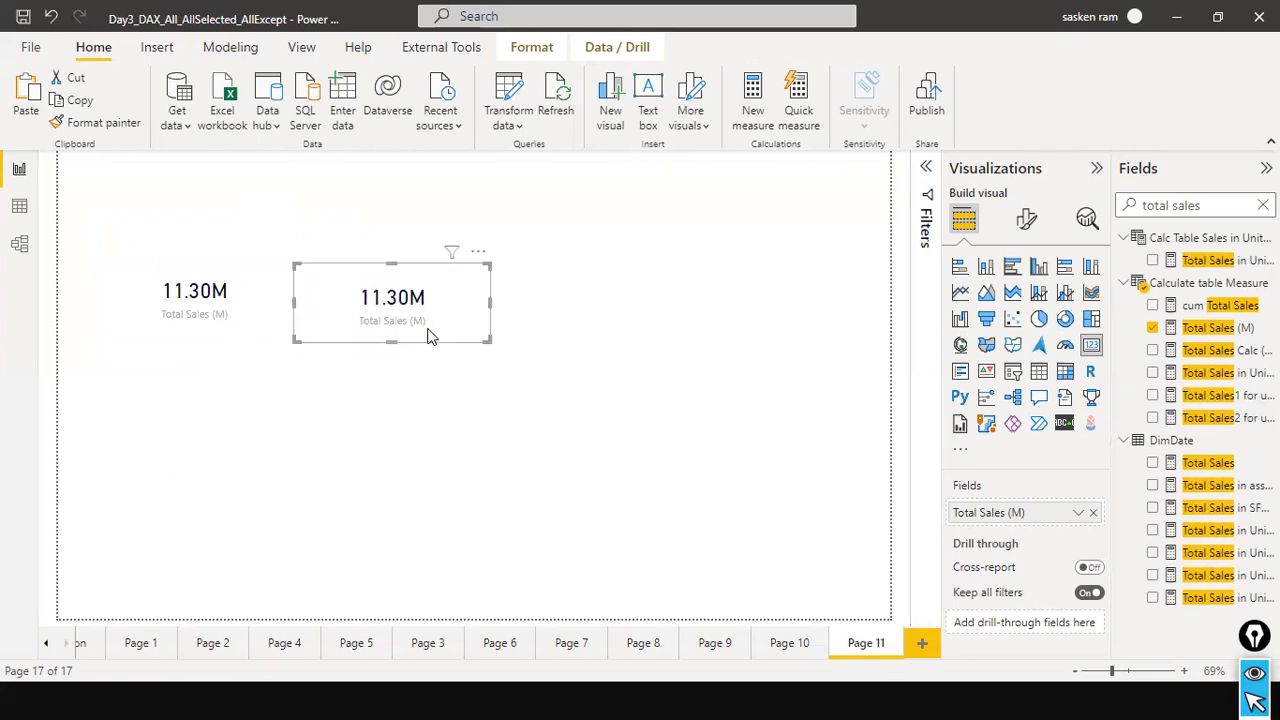
Replace the second card's Total Sales (M) measure with the Sales column from the sales_w04 table.
{"action": "left_click", "coordinate": [1093, 512]}
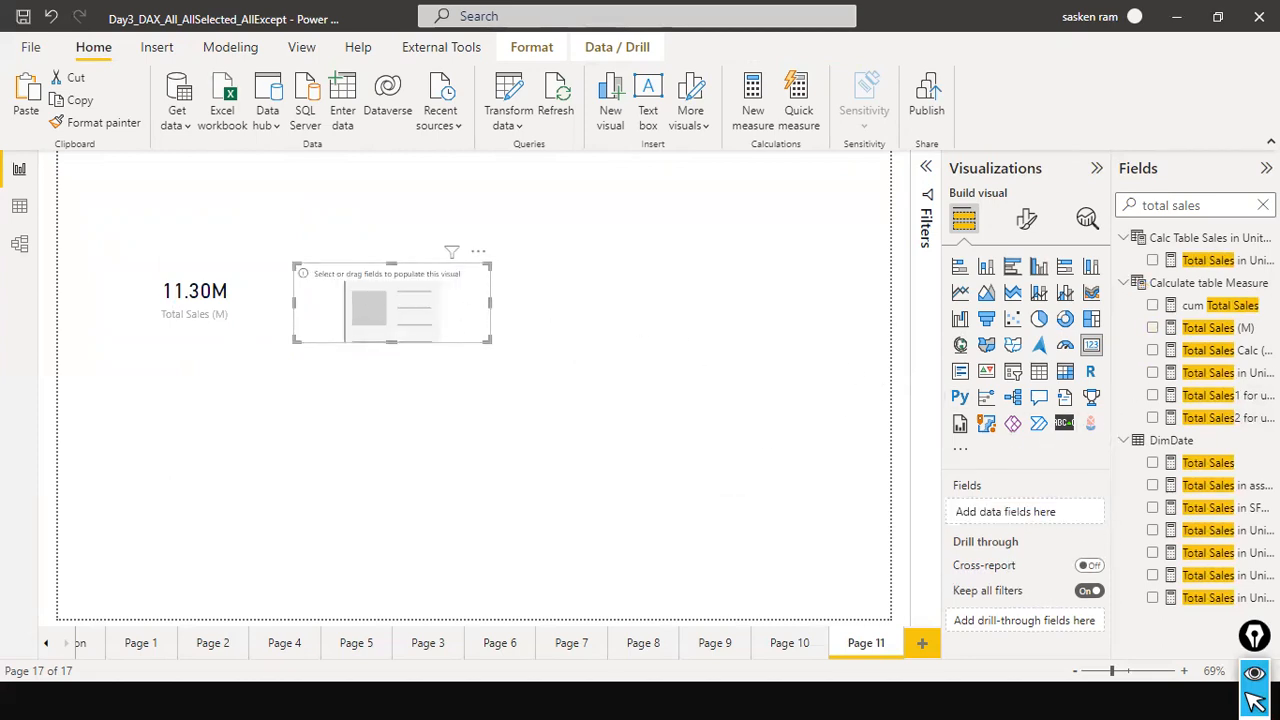
{"action": "left_click", "coordinate": [1263, 205]}
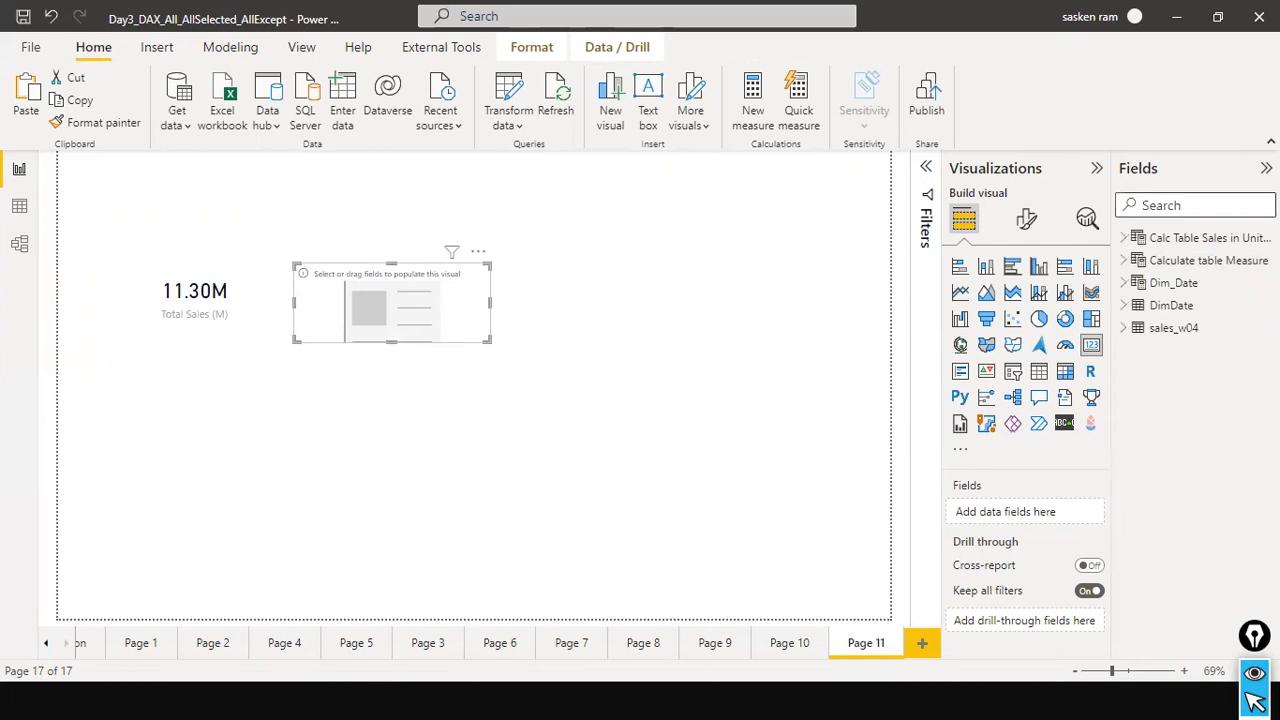
{"action": "left_click", "coordinate": [1126, 330]}
{"action": "scroll", "coordinate": [1160, 420], "scroll_direction": "down", "scroll_amount": 5}
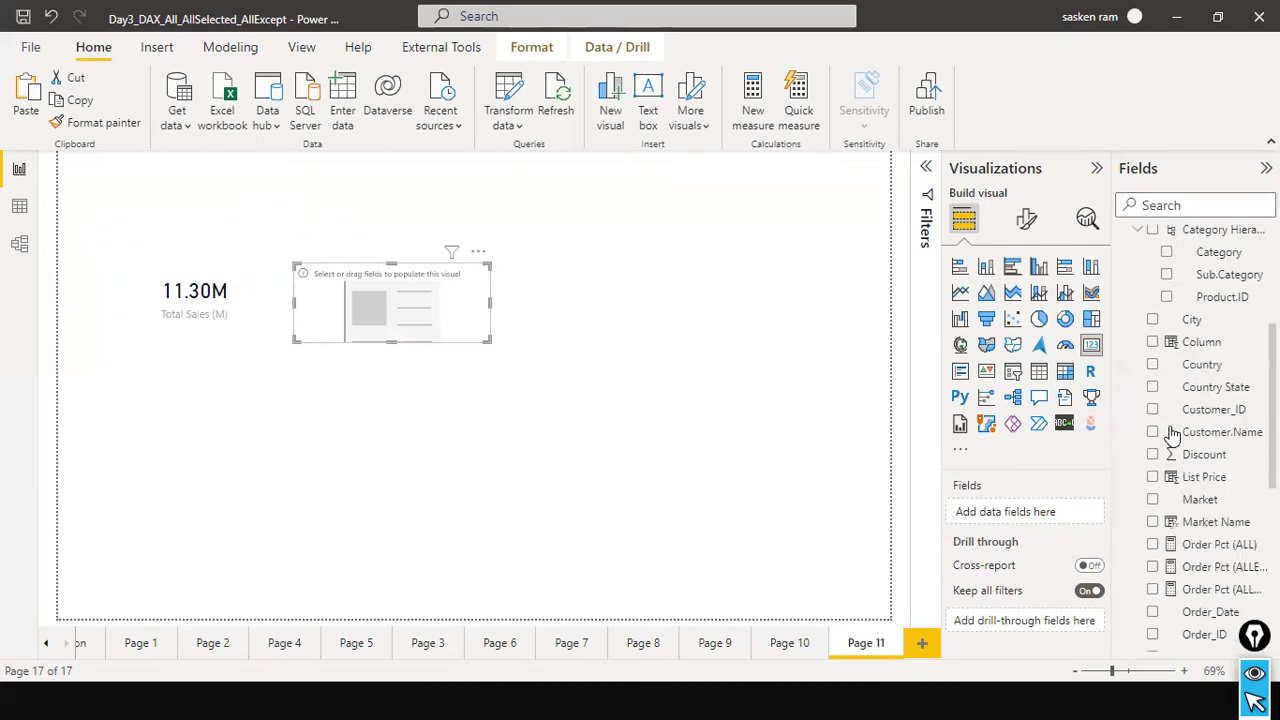
{"action": "scroll", "coordinate": [1220, 575], "scroll_direction": "down", "scroll_amount": 3}
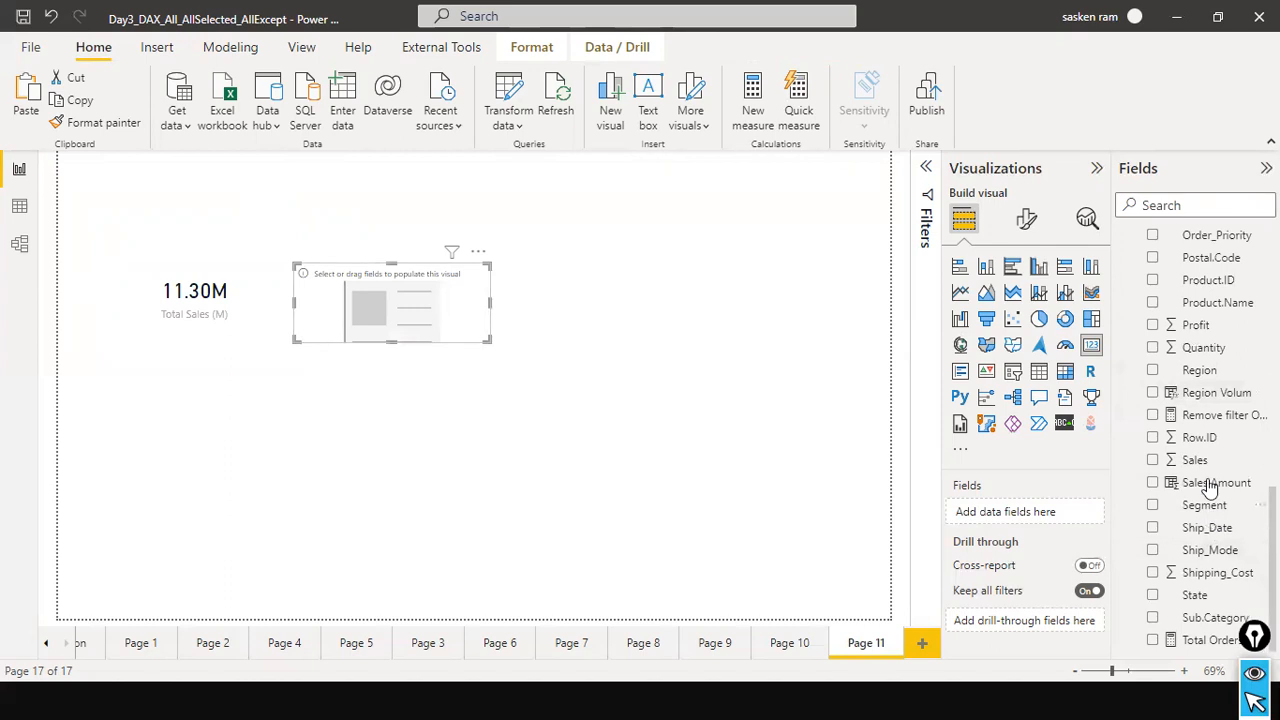
{"action": "left_click_drag", "start_coordinate": [1196, 460], "coordinate": [407, 318]}
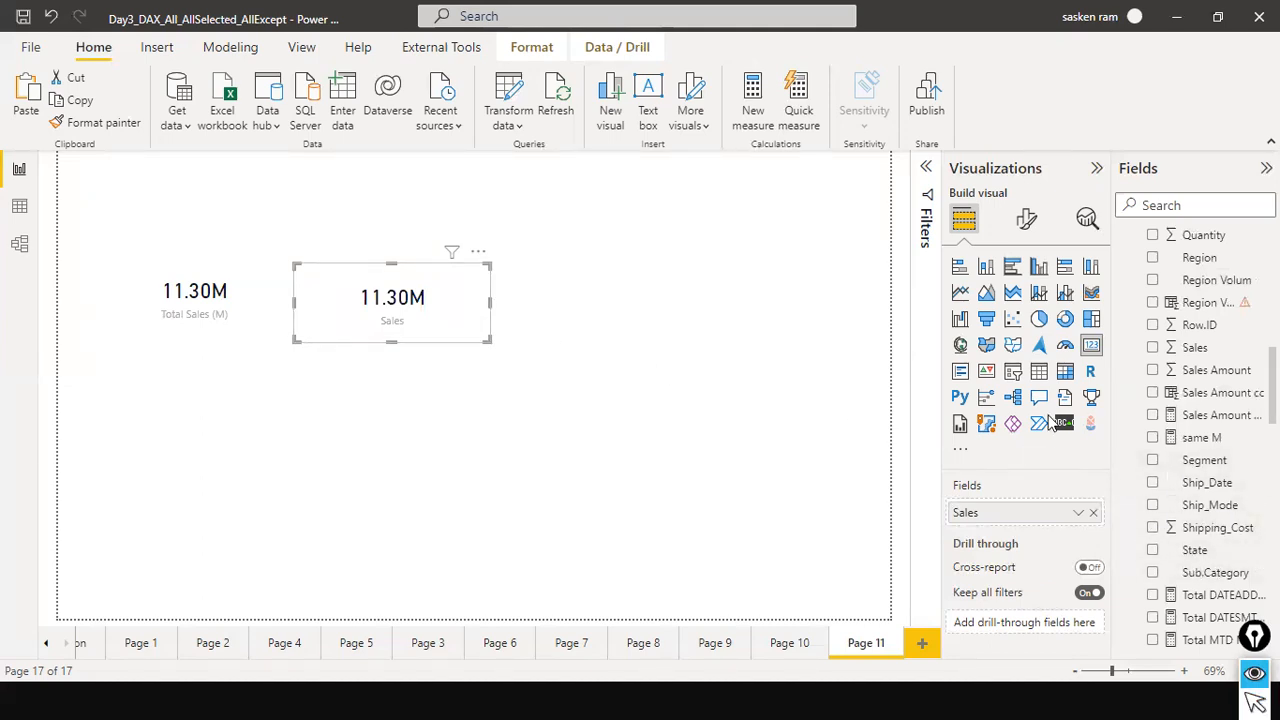
{"action": "left_click_drag", "start_coordinate": [1154, 346], "coordinate": [440, 306]}
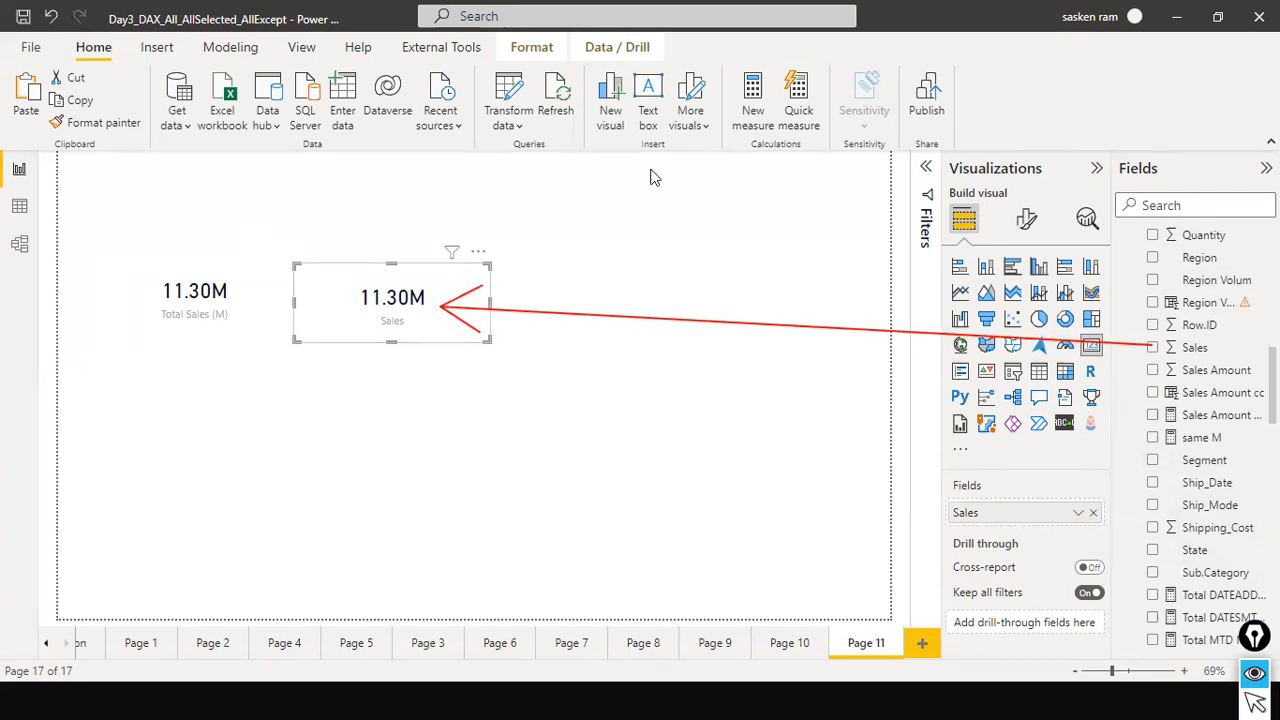
{"action": "key", "text": "ctrl+shift+2"}
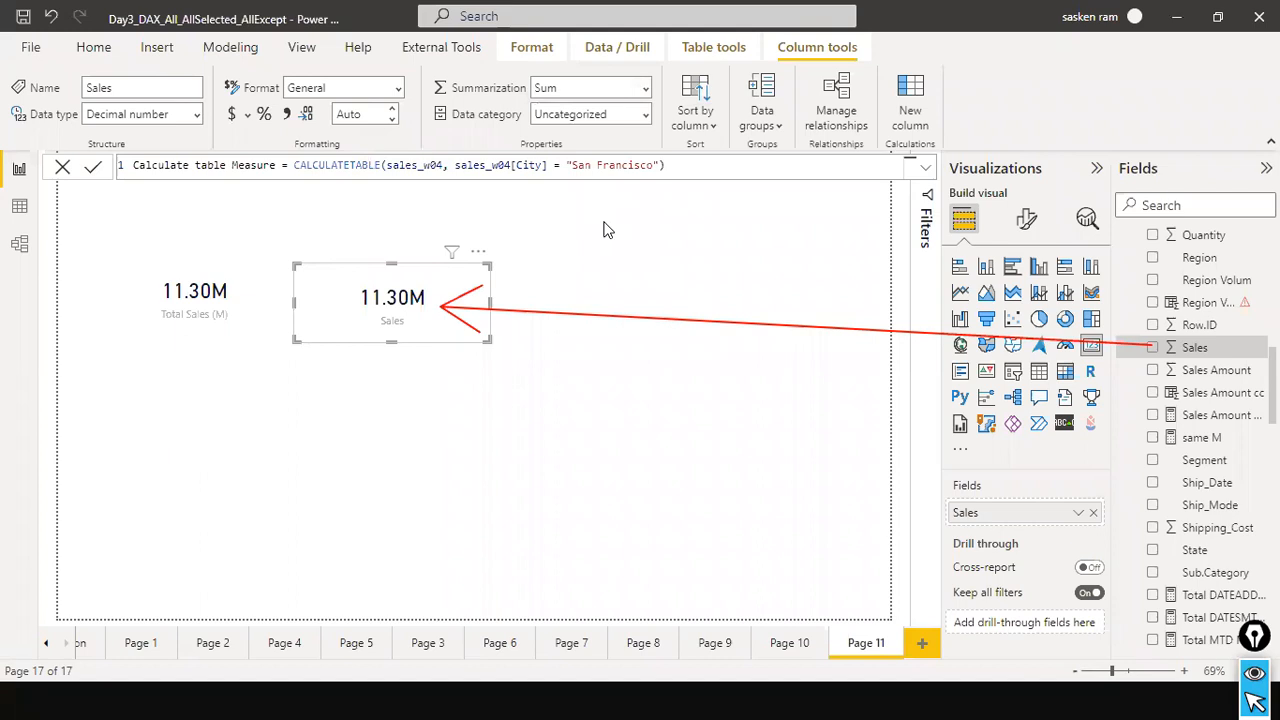
{"action": "left_click", "coordinate": [562, 304]}
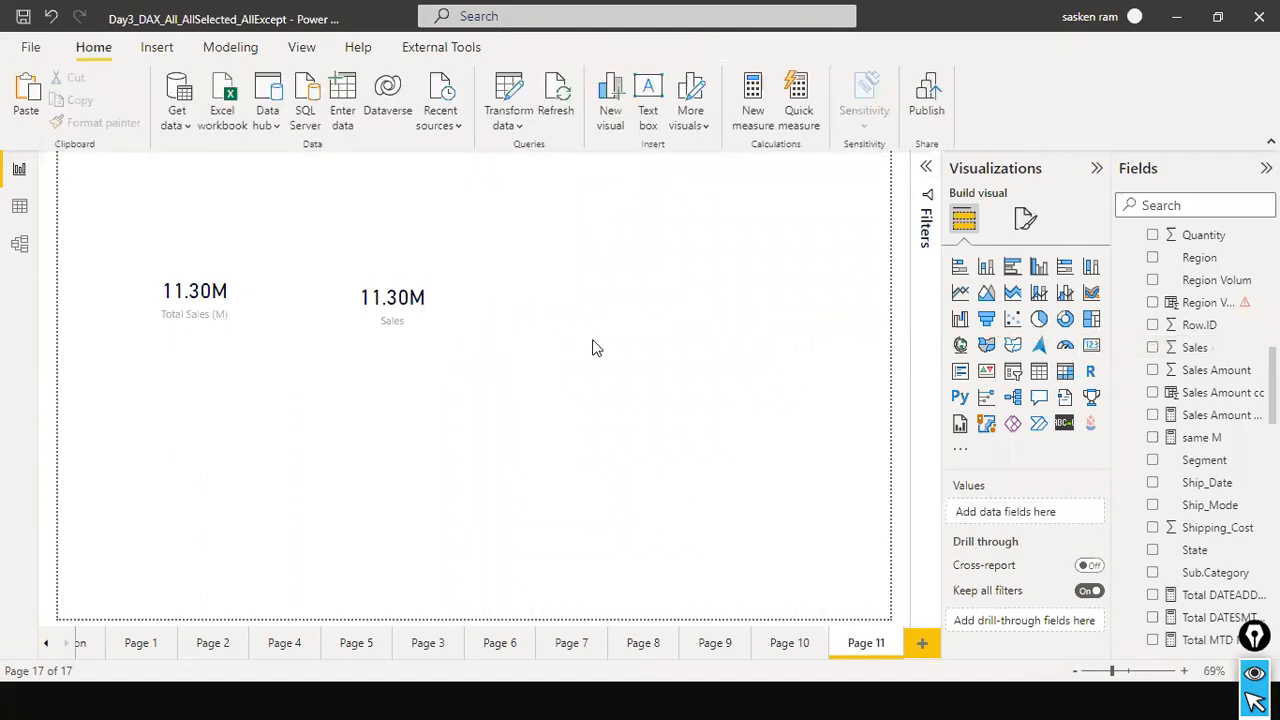
Paste another copy of the card and place it to the right of the Sales card.
{"action": "left_click", "coordinate": [453, 326]}
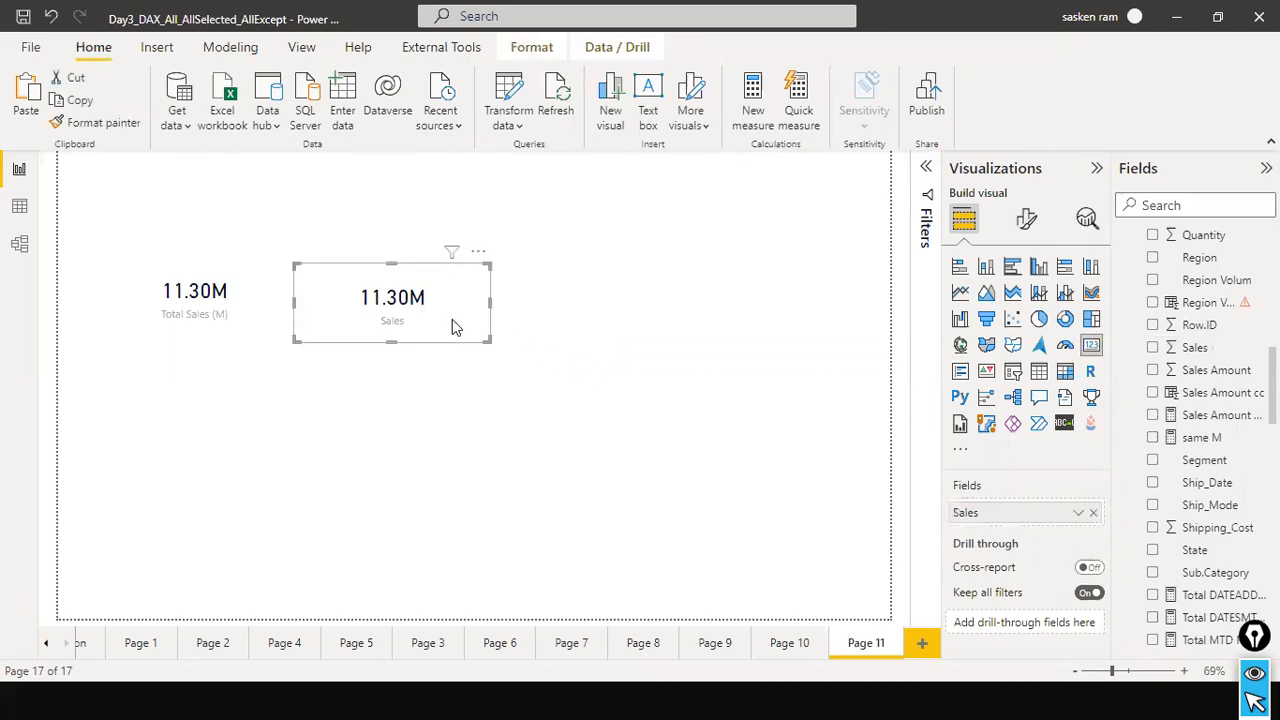
{"action": "key", "text": "ctrl+v"}
{"action": "left_click_drag", "start_coordinate": [452, 320], "coordinate": [667, 332]}
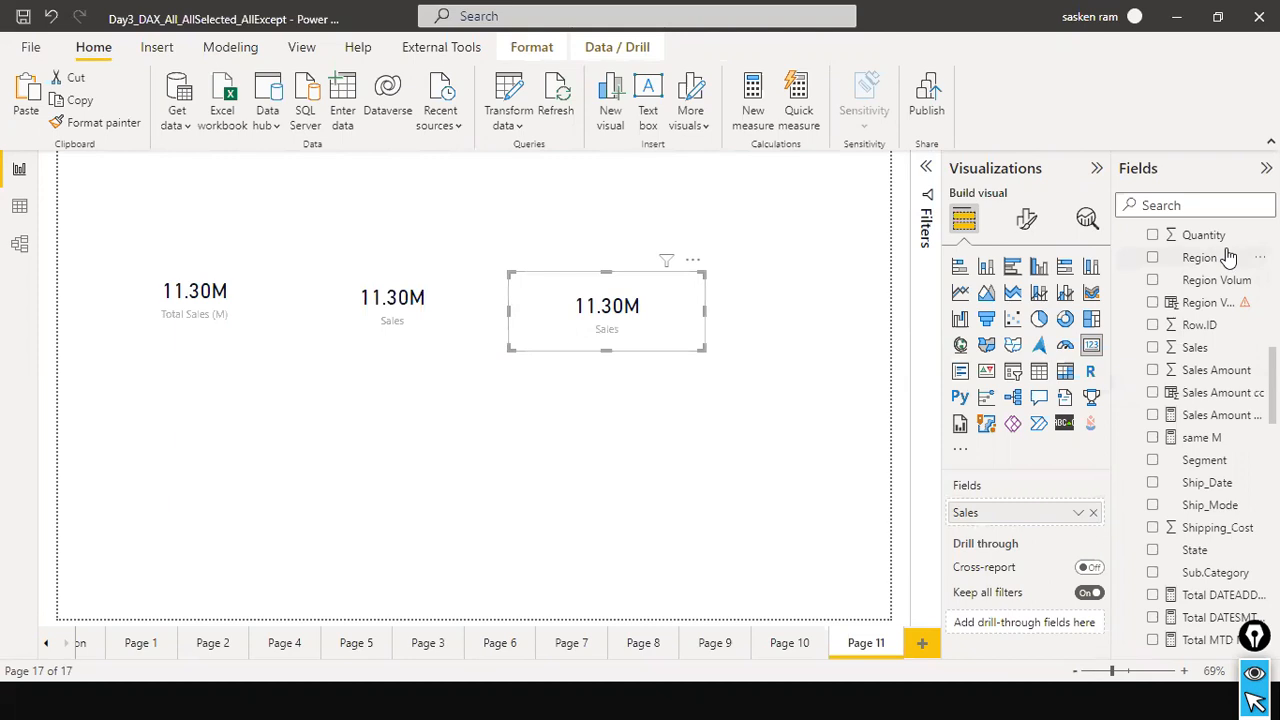
Search the fields for "sales am", review the Sales Amount Measure's SUMX formula, and use that measure in the third card instead of Sales.
{"action": "left_click", "coordinate": [1205, 207]}
{"action": "type", "text": "sales "}
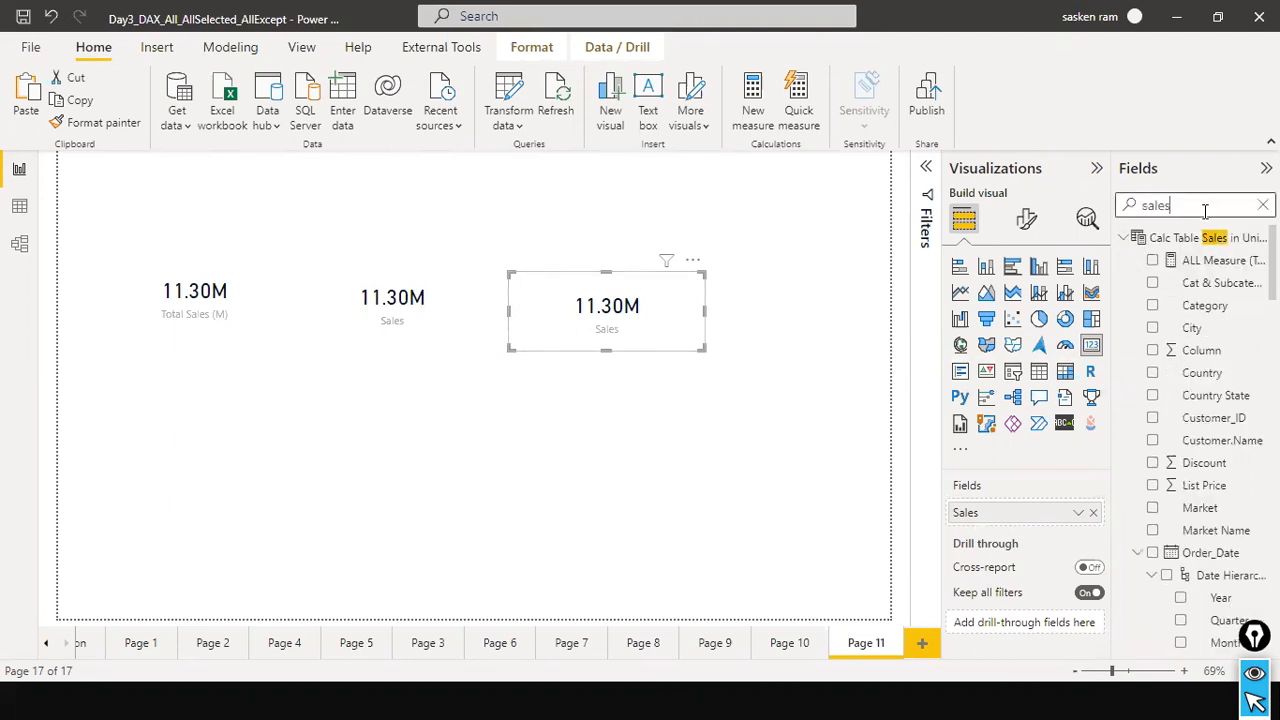
{"action": "type", "text": "am"}
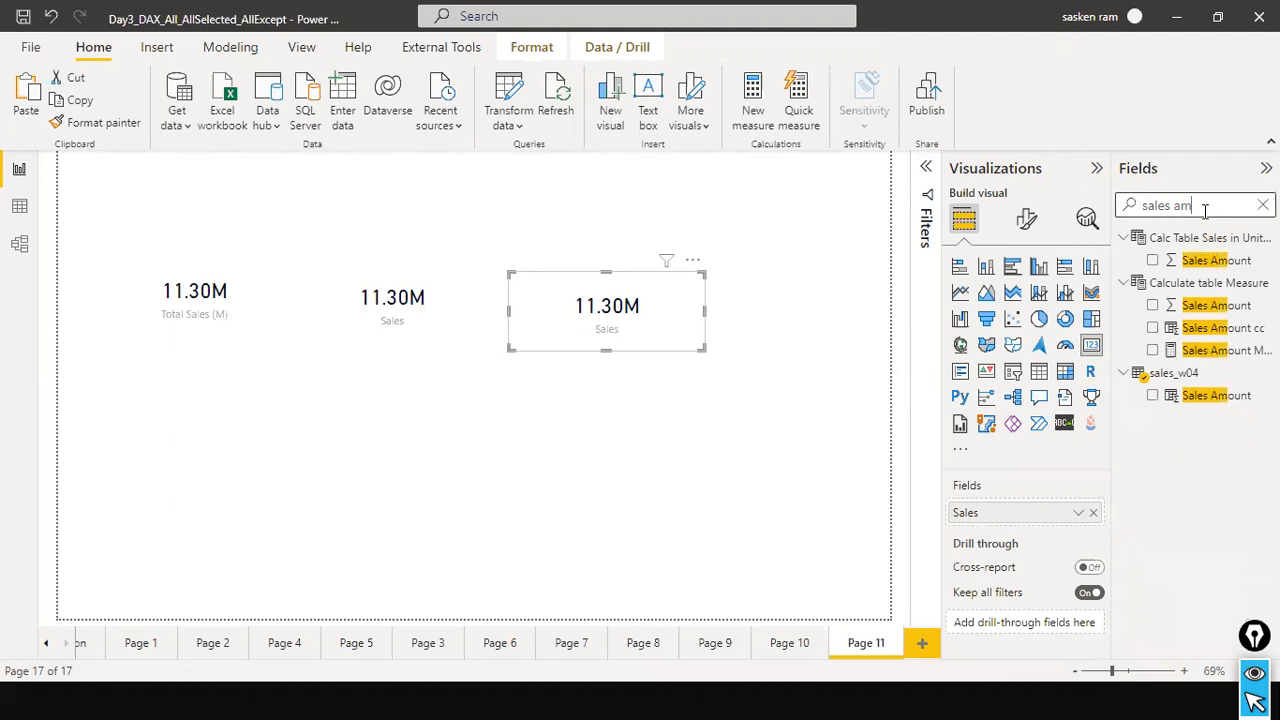
{"action": "left_click", "coordinate": [1224, 352]}
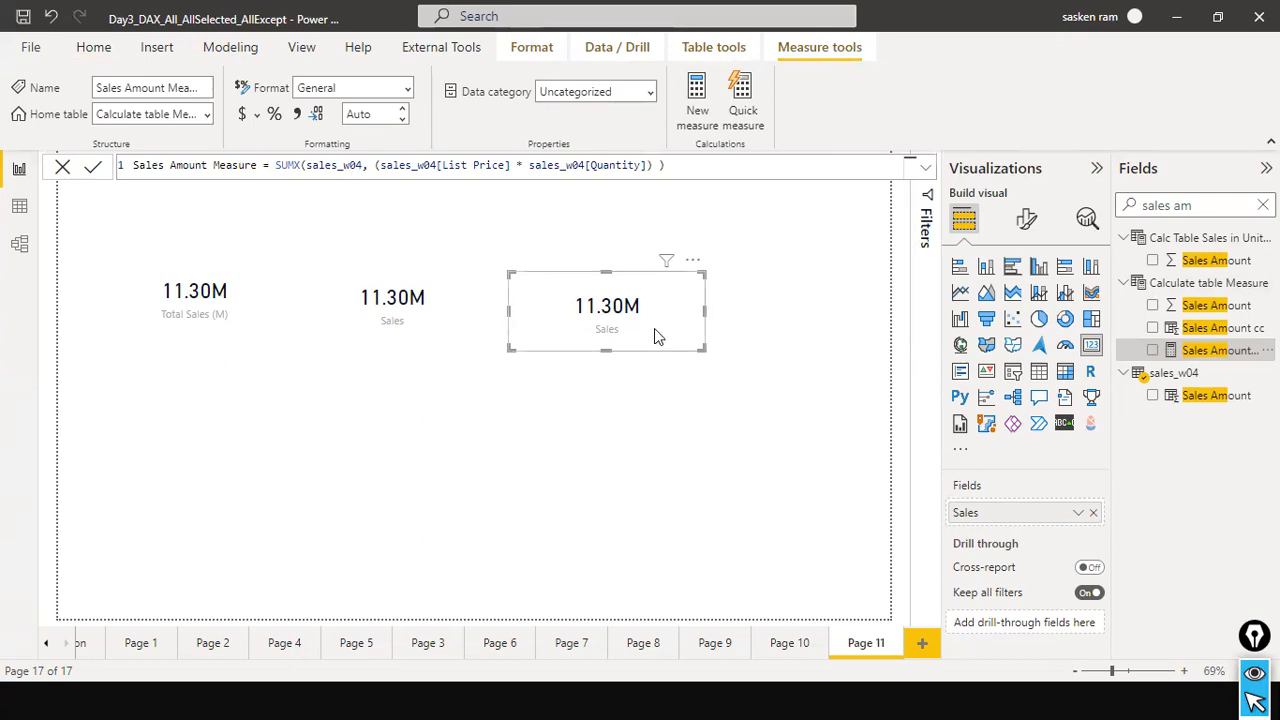
{"action": "left_click", "coordinate": [1092, 515]}
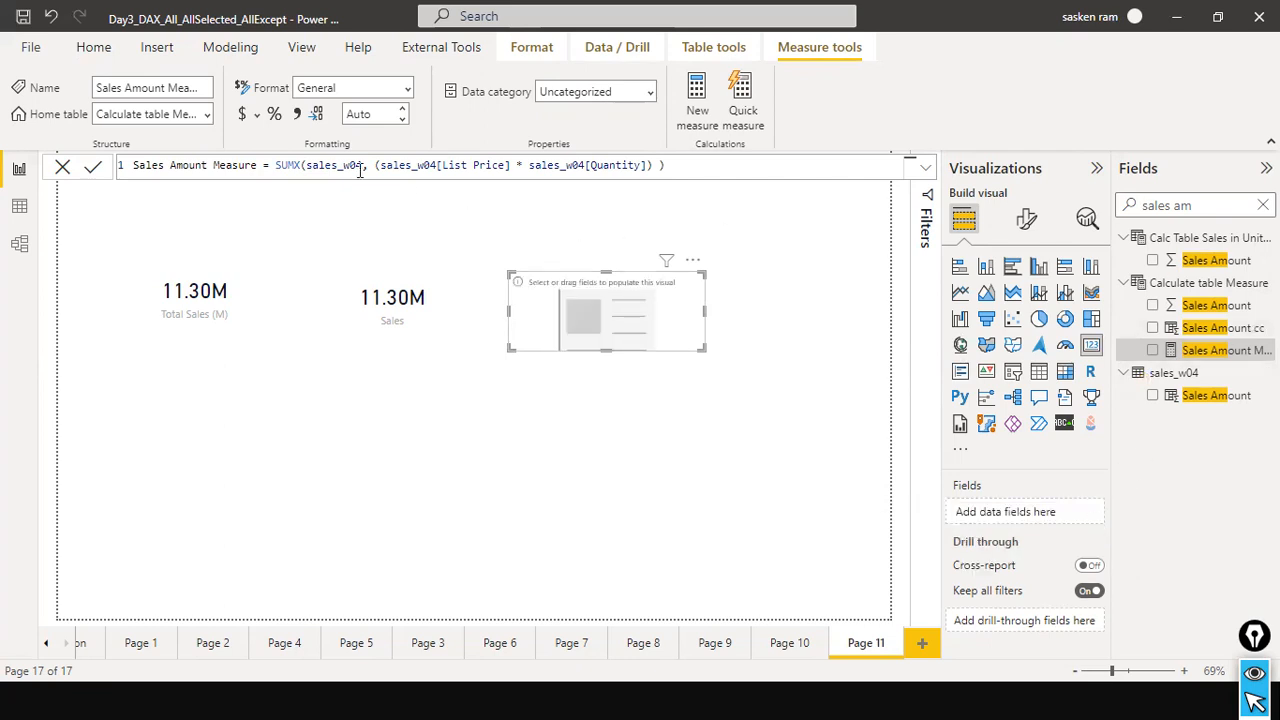
{"action": "left_click_drag", "start_coordinate": [275, 167], "coordinate": [652, 196]}
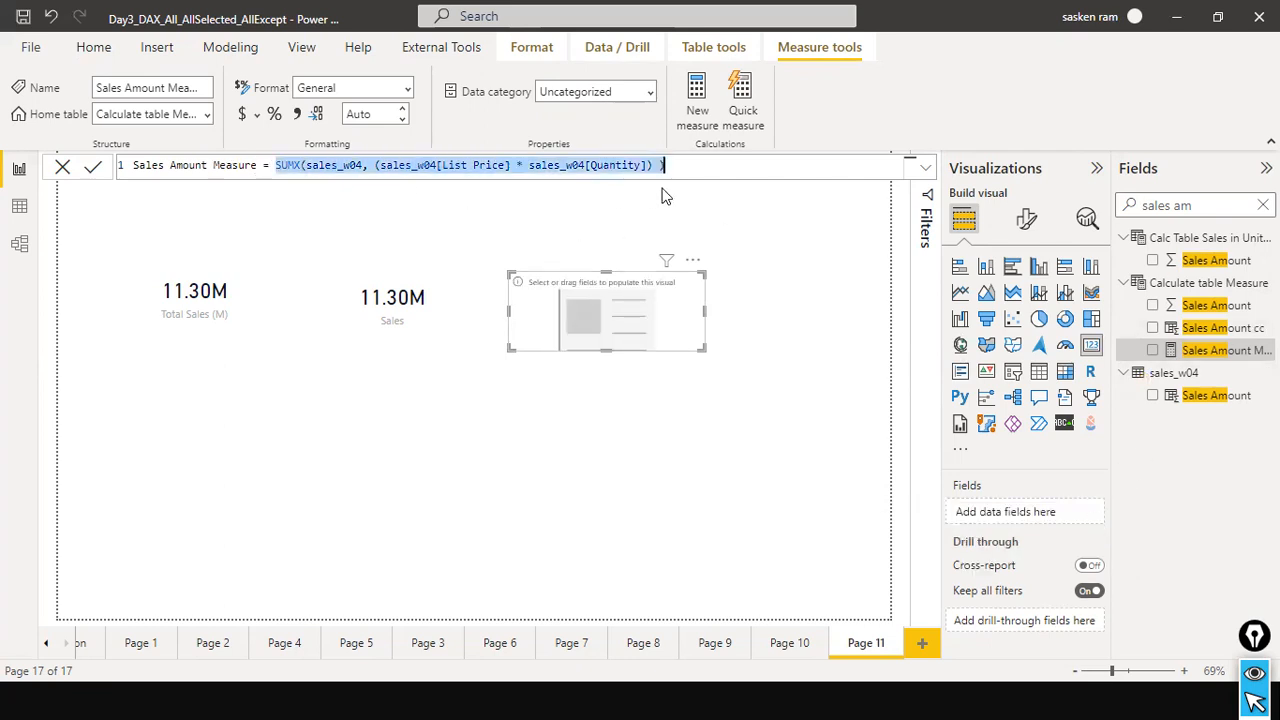
{"action": "left_click", "coordinate": [299, 168]}
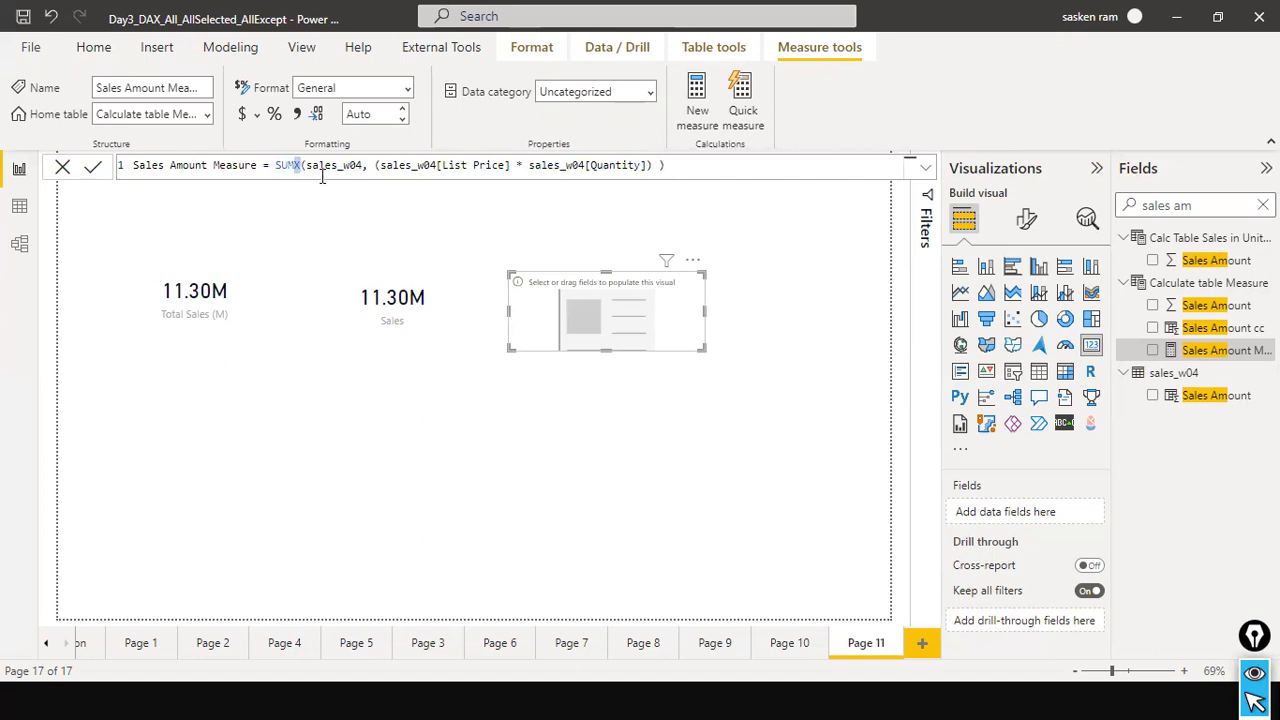
{"action": "left_click", "coordinate": [366, 168]}
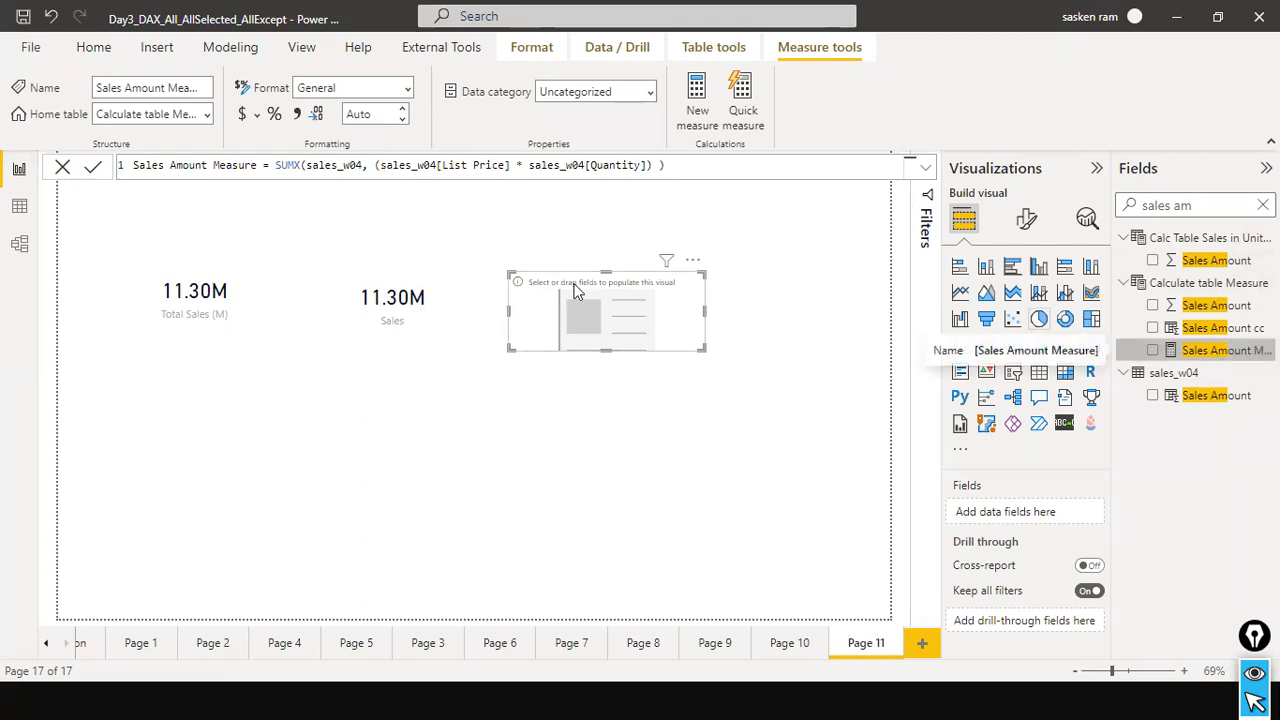
{"action": "left_click_drag", "start_coordinate": [1145, 352], "coordinate": [646, 313]}
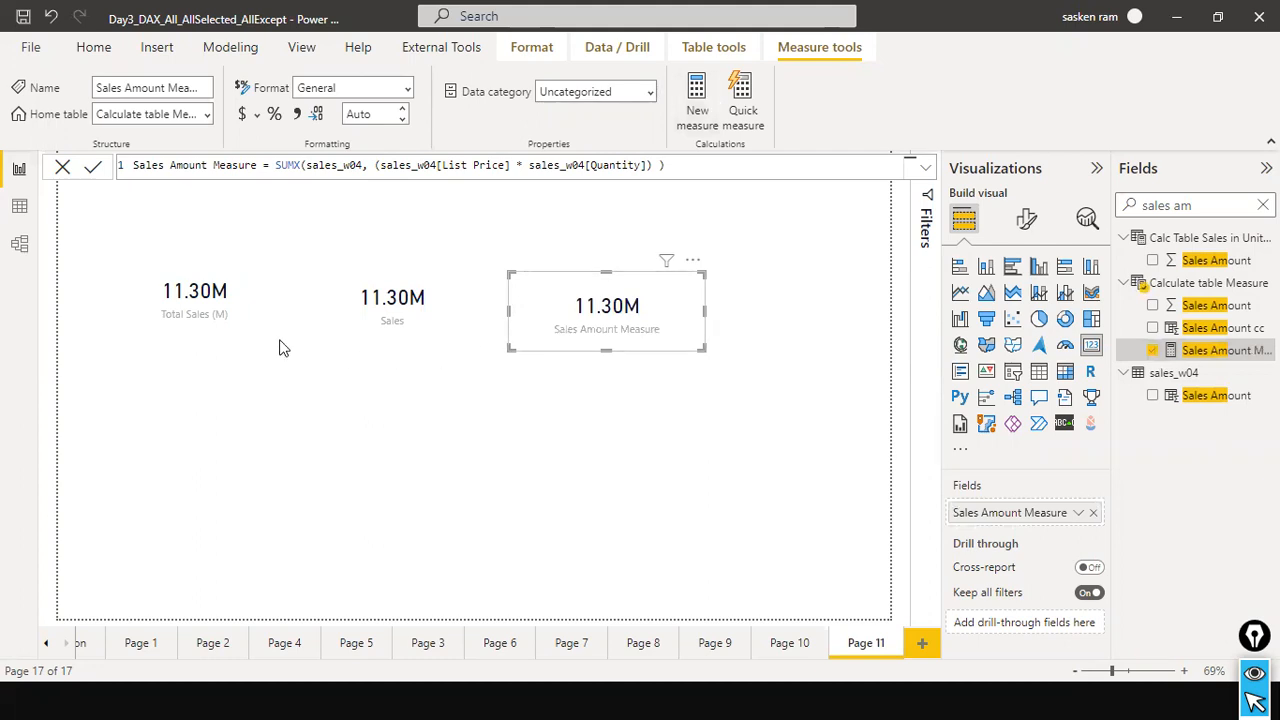
Move the Total Sales (M) and Sales cards lower on the page and narrow both so they sit close together in one row.
{"action": "left_click_drag", "start_coordinate": [197, 402], "coordinate": [184, 403]}
{"action": "left_click_drag", "start_coordinate": [231, 366], "coordinate": [213, 386]}
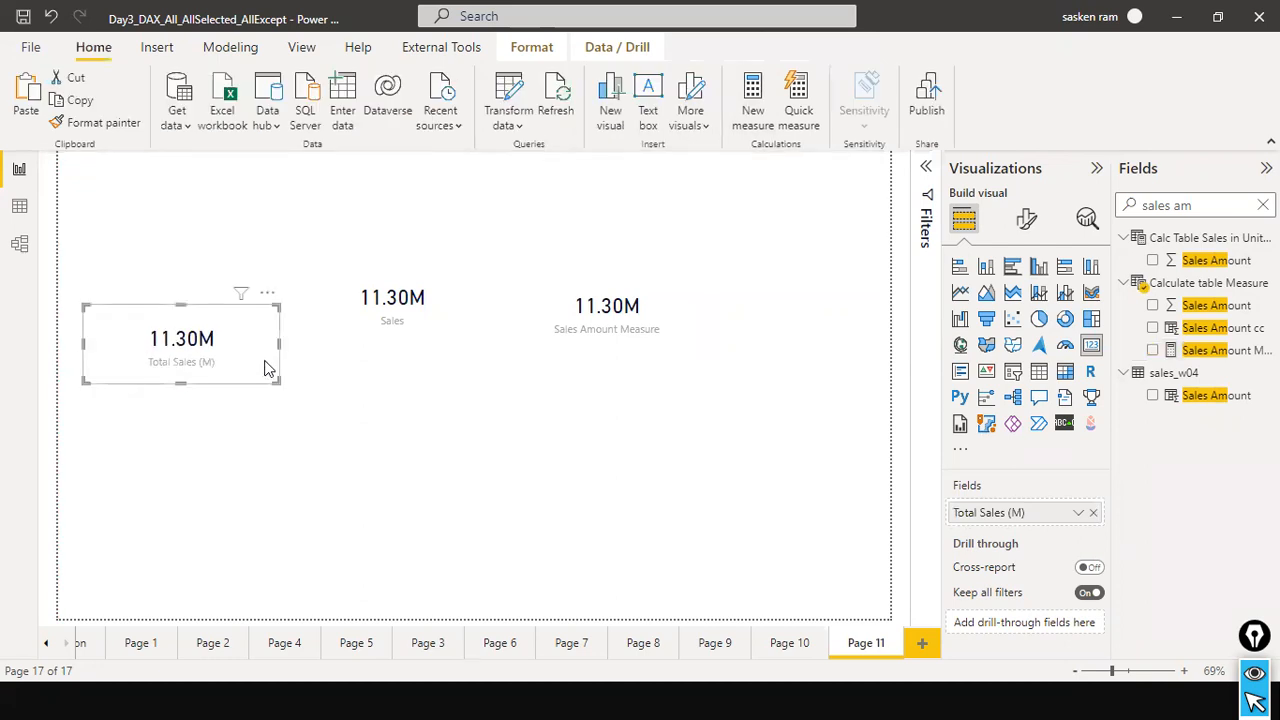
{"action": "left_click_drag", "start_coordinate": [278, 343], "coordinate": [240, 343]}
{"action": "left_click_drag", "start_coordinate": [405, 345], "coordinate": [358, 386]}
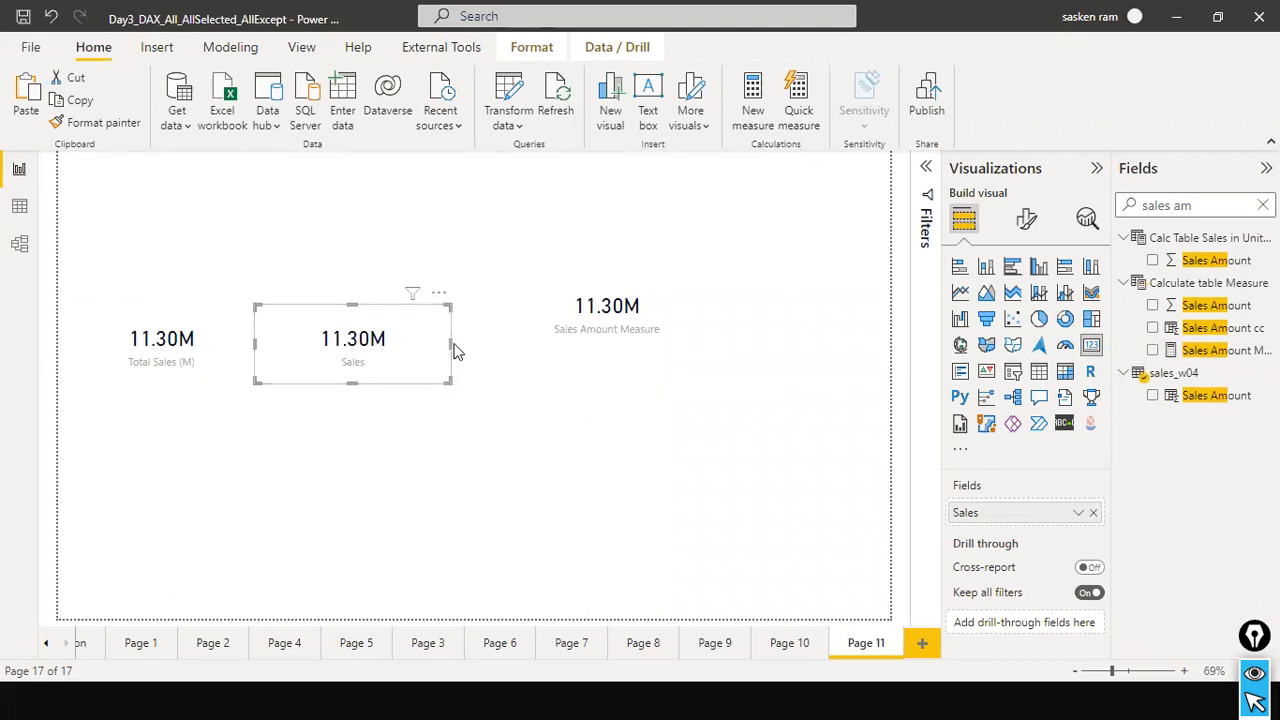
{"action": "left_click_drag", "start_coordinate": [453, 346], "coordinate": [405, 345]}
Move the narrowed Sales Amount Measure card next to the Sales card and place a duplicate of it to its right.
{"action": "left_click_drag", "start_coordinate": [577, 346], "coordinate": [495, 384]}
{"action": "left_click_drag", "start_coordinate": [621, 352], "coordinate": [703, 372]}
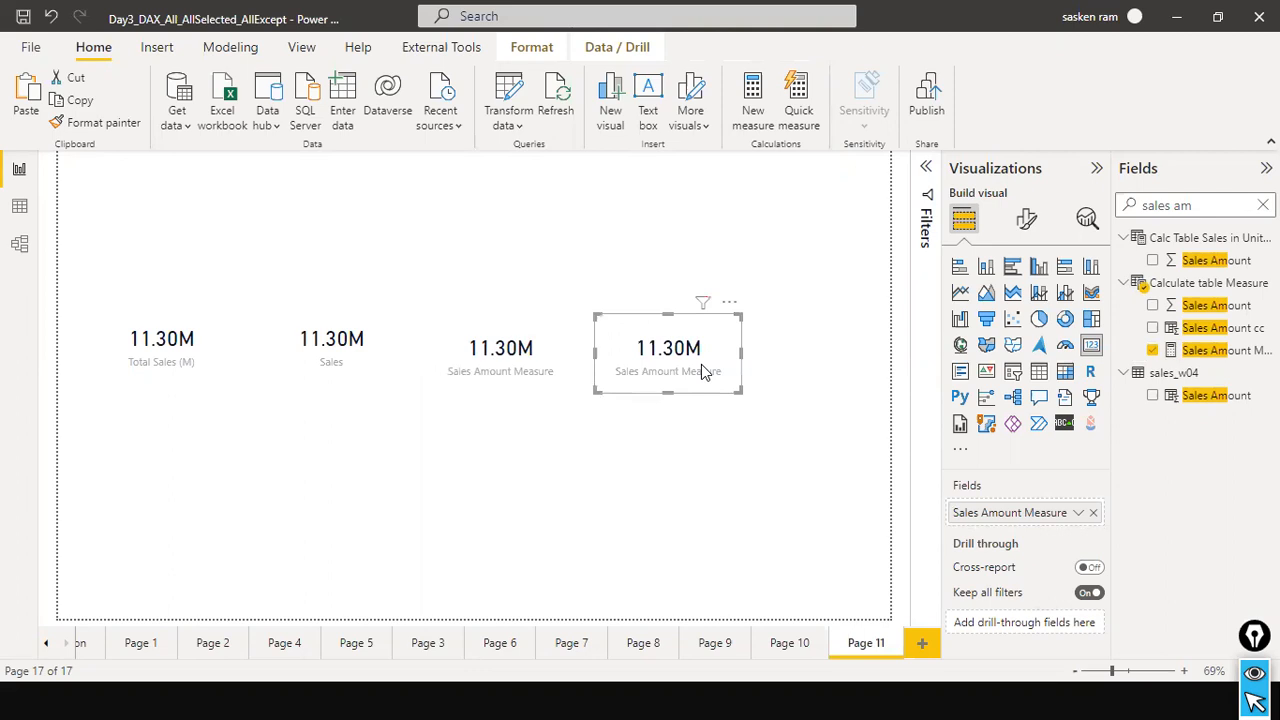
Search the fields for "total sales ca", remove Sales Amount Measure from the fourth card, and review the Total Sales Calc (M) formula's SUM expression.
{"action": "left_click", "coordinate": [1216, 205]}
{"action": "type", "text": "tota"}
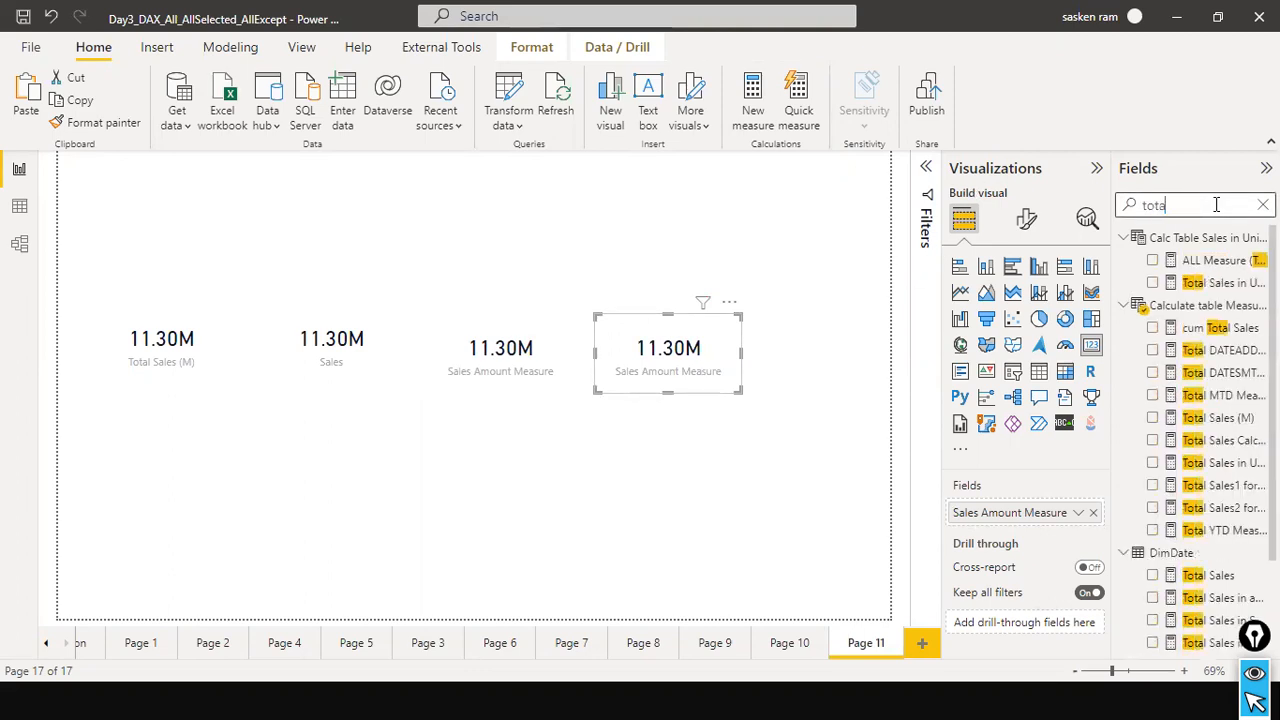
{"action": "type", "text": "l saes"}
{"action": "key", "text": "BackSpace"}
{"action": "key", "text": "BackSpace"}
{"action": "type", "text": "es"}
{"action": "key", "text": "BackSpace"}
{"action": "key", "text": "BackSpace"}
{"action": "key", "text": "BackSpace"}
{"action": "type", "text": "les ca"}
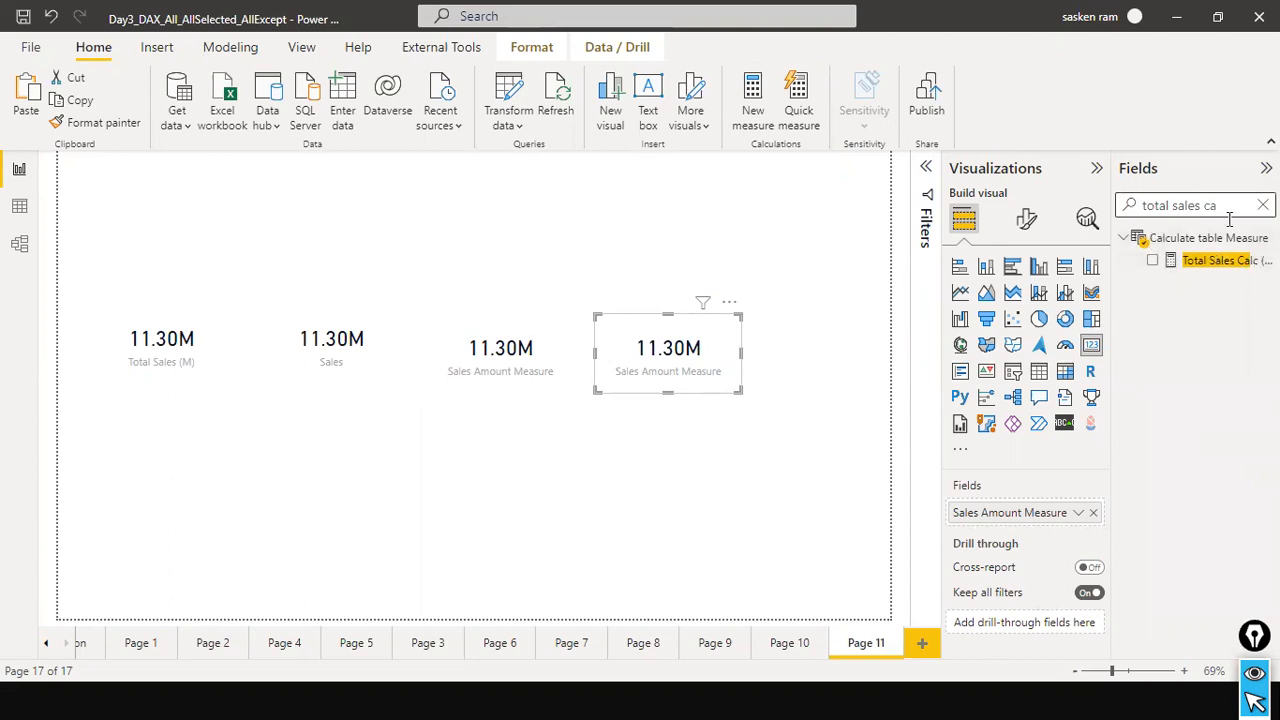
{"action": "left_click", "coordinate": [1217, 266]}
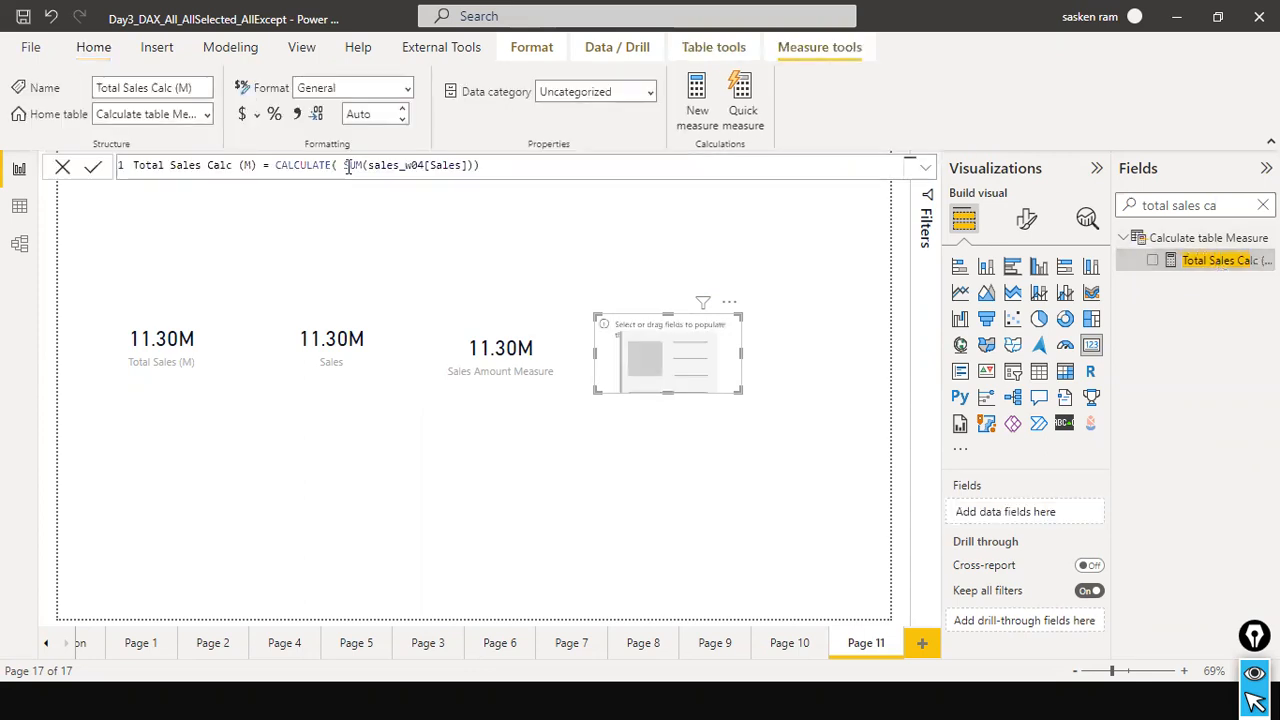
{"action": "left_click_drag", "start_coordinate": [350, 167], "coordinate": [462, 167]}
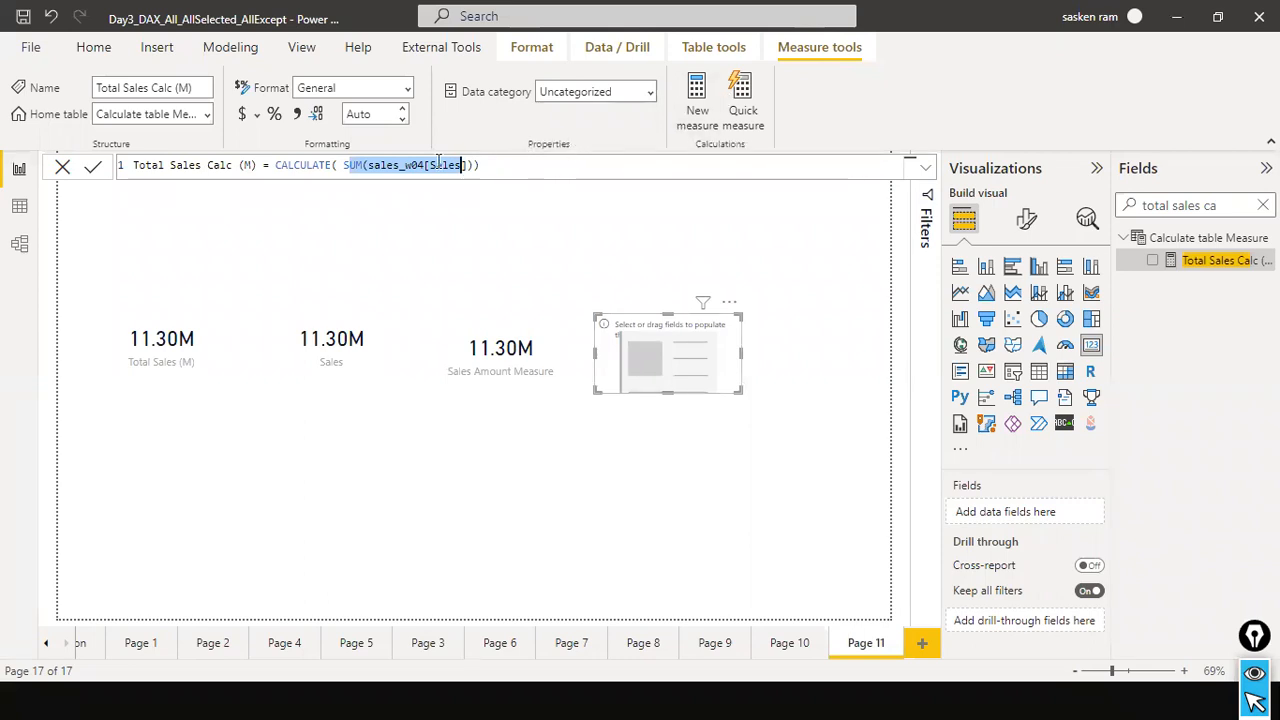
Switch to the PowerPoint slide show, go back to the CALCULATE syntax slide to review its expression and filter arguments, and return to Power BI.
{"action": "key", "text": "alt+Tab"}
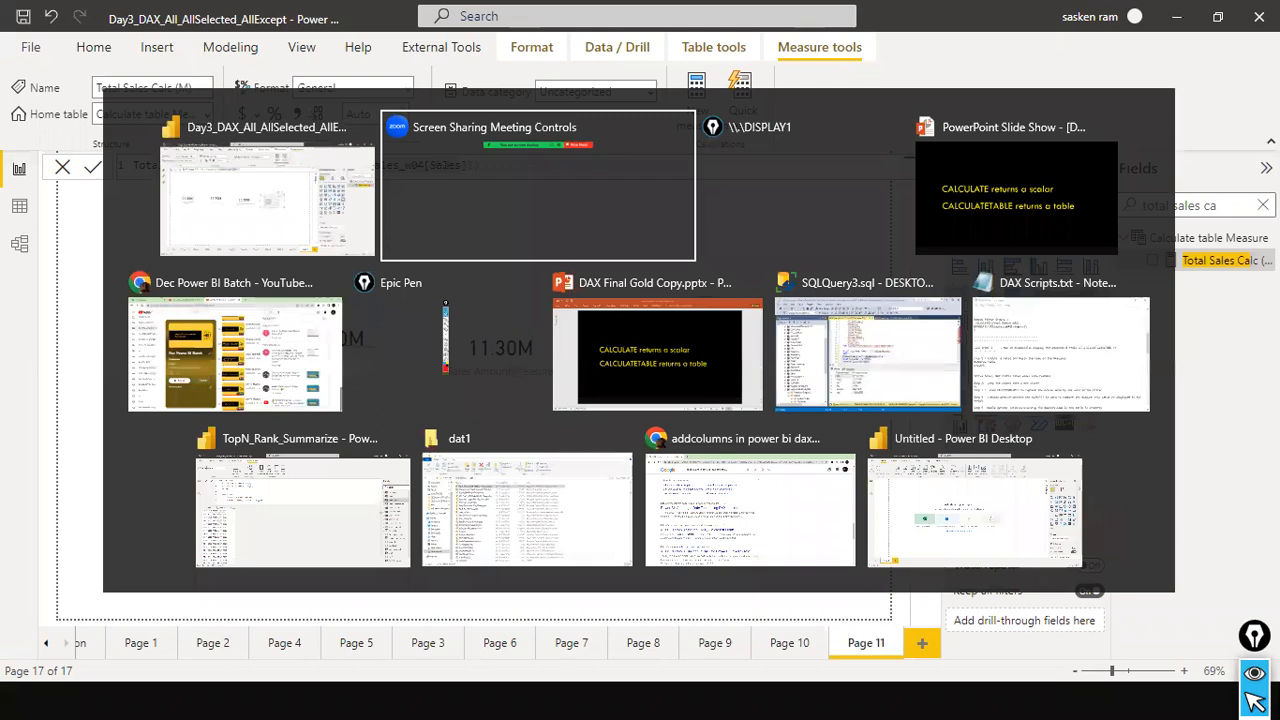
{"action": "key", "text": "Tab"}
{"action": "key", "text": "Tab"}
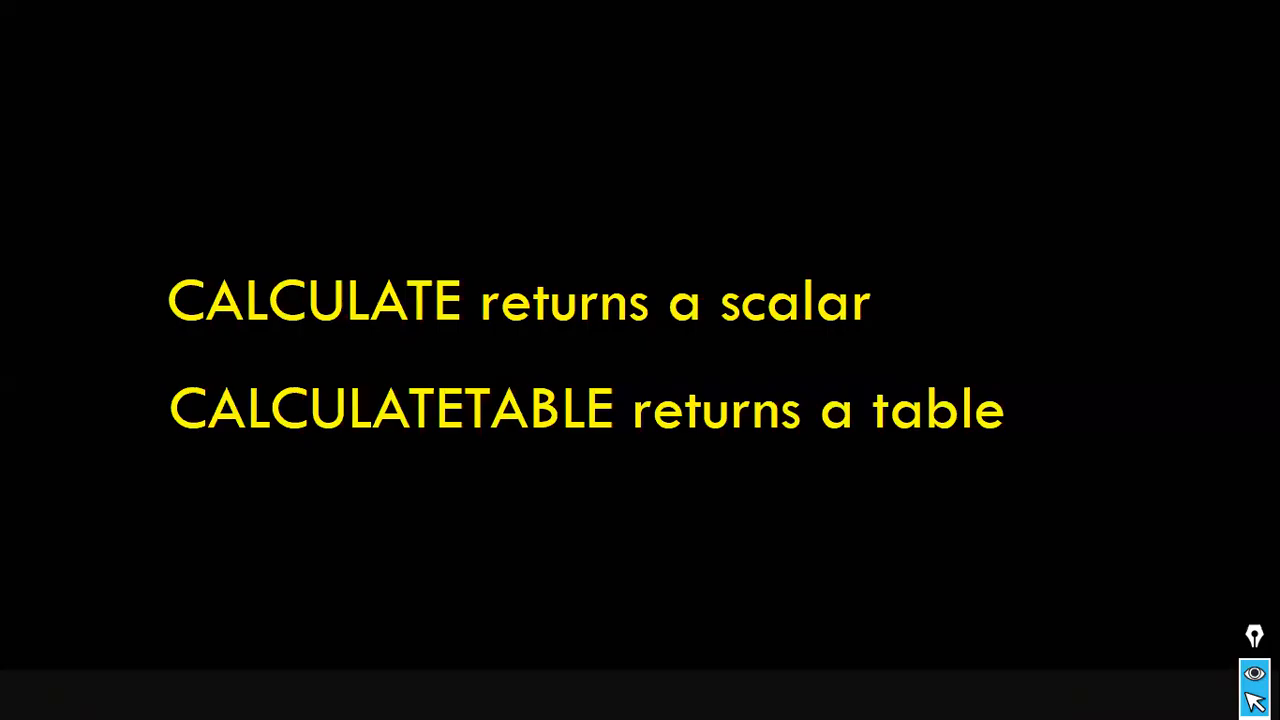
{"action": "left_click", "coordinate": [760, 215]}
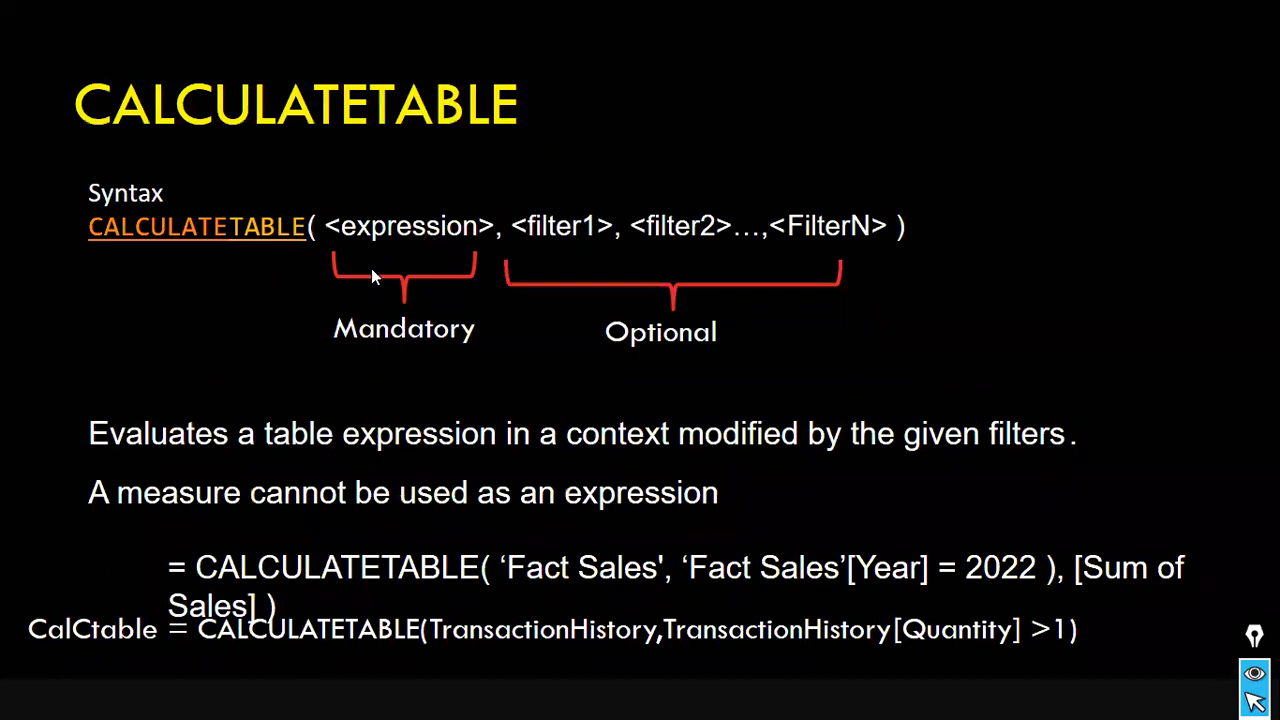
{"action": "left_click", "coordinate": [422, 233]}
{"action": "left_click", "coordinate": [422, 233]}
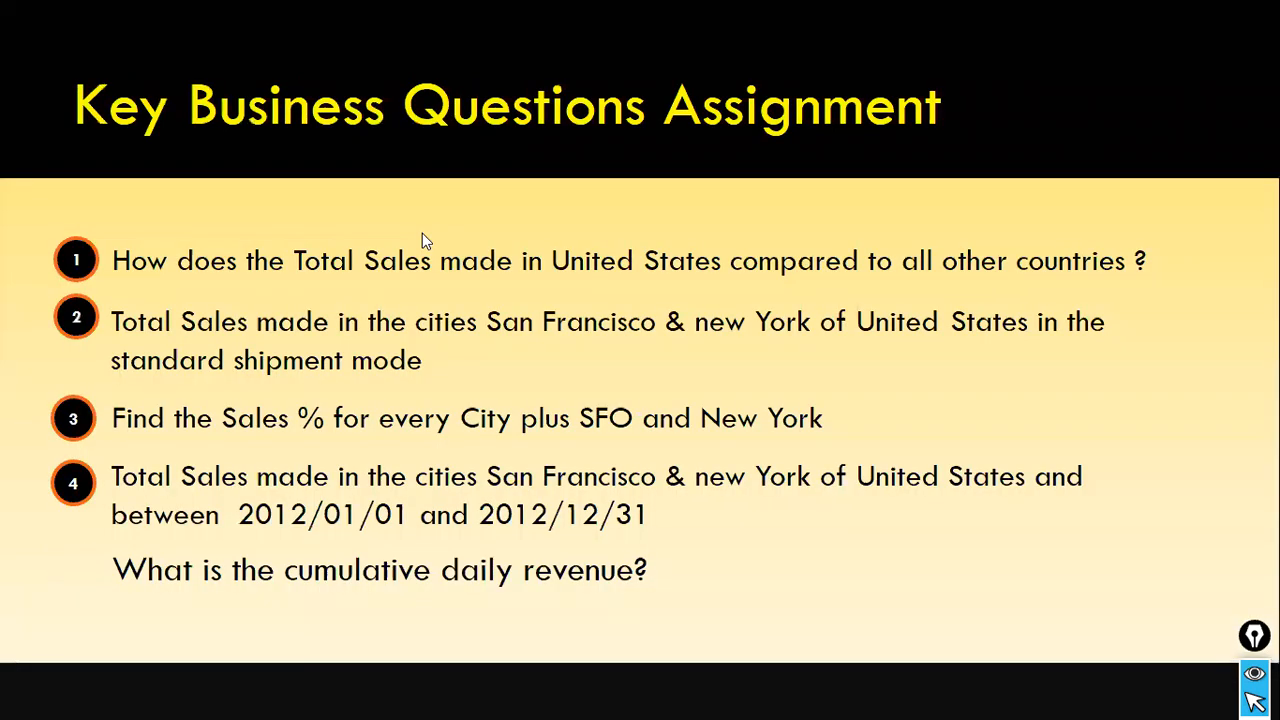
{"action": "scroll", "coordinate": [422, 233], "scroll_direction": "up", "scroll_amount": 10}
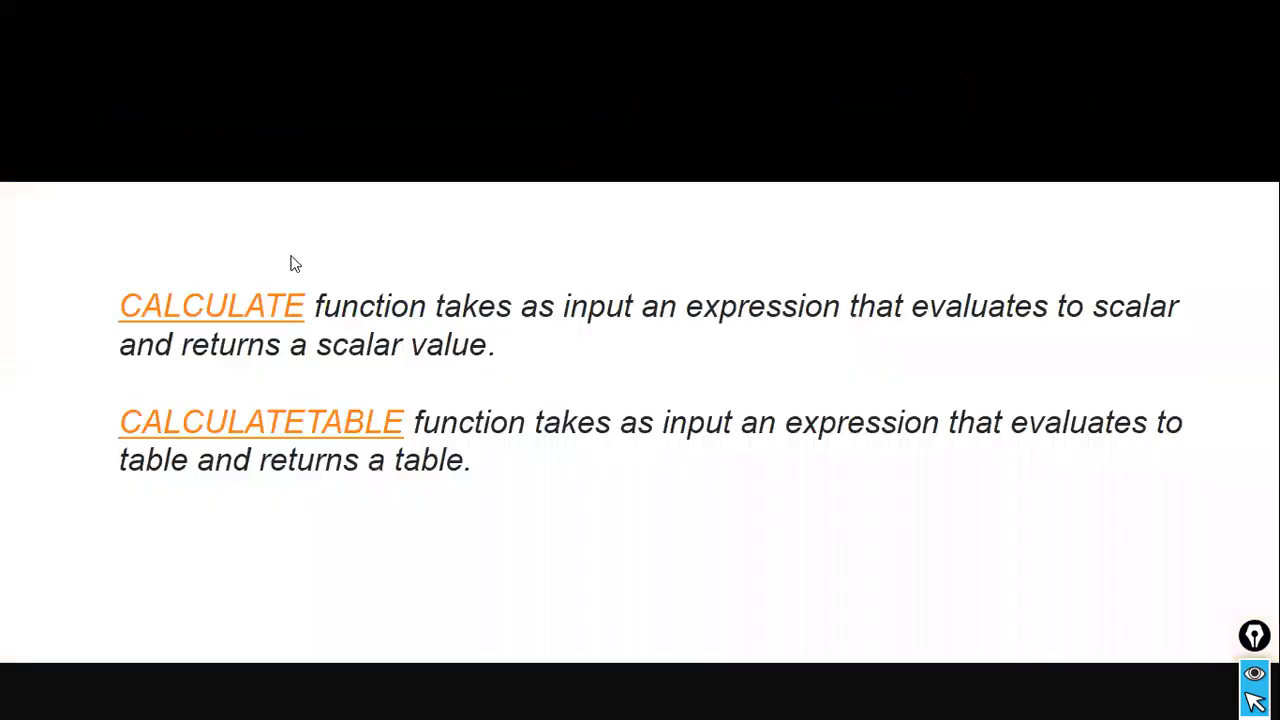
{"action": "scroll", "coordinate": [270, 259], "scroll_direction": "up", "scroll_amount": 3}
{"action": "scroll", "coordinate": [236, 264], "scroll_direction": "up", "scroll_amount": 6}
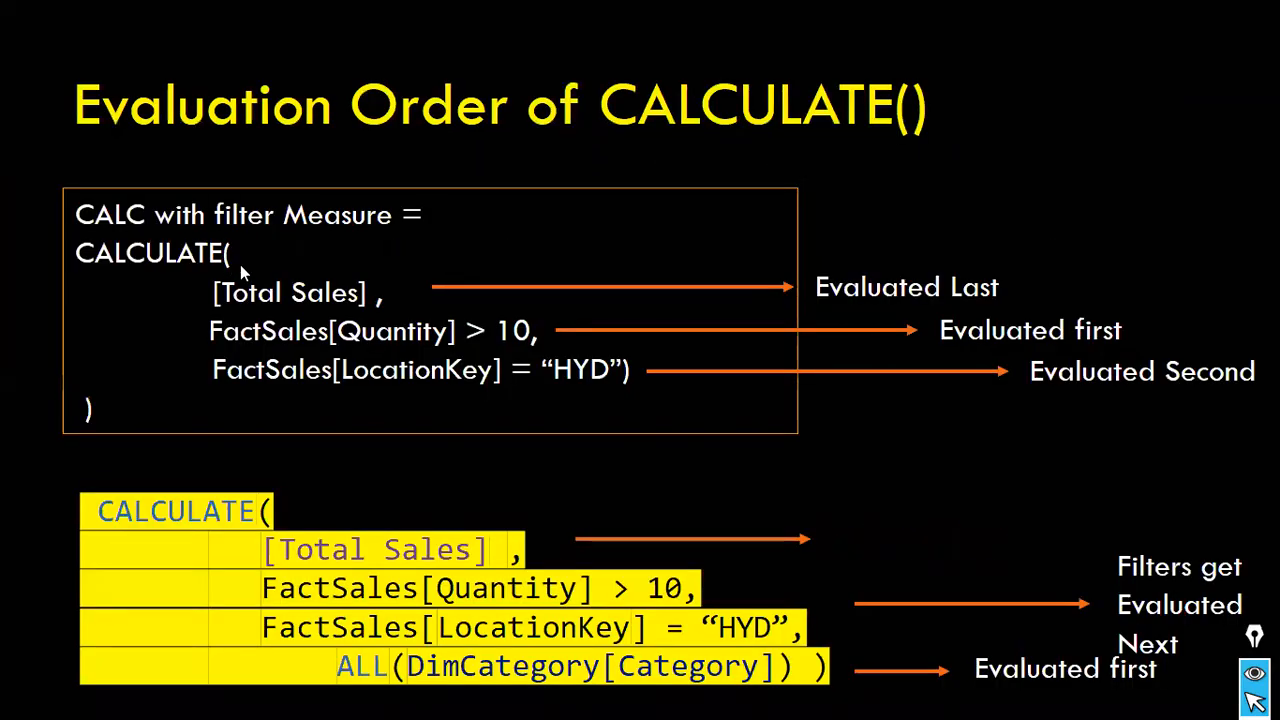
{"action": "scroll", "coordinate": [245, 272], "scroll_direction": "up", "scroll_amount": 6}
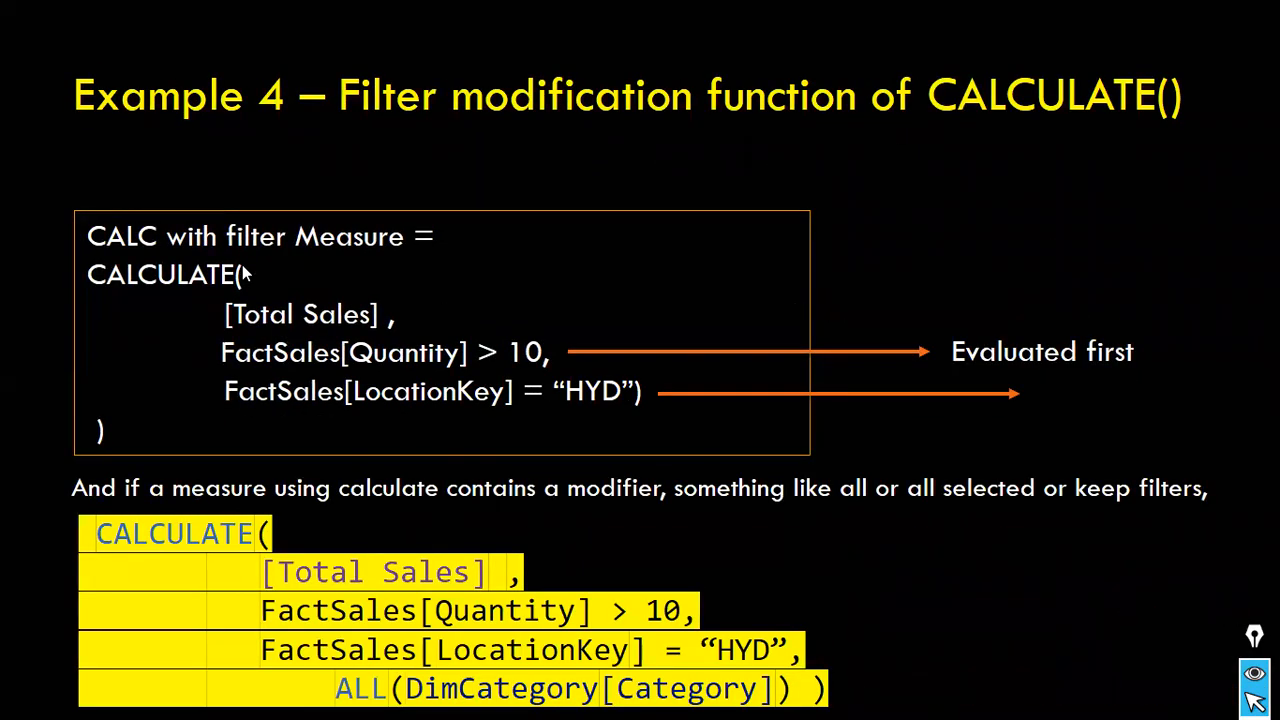
{"action": "scroll", "coordinate": [640, 360], "scroll_direction": "up", "scroll_amount": 4}
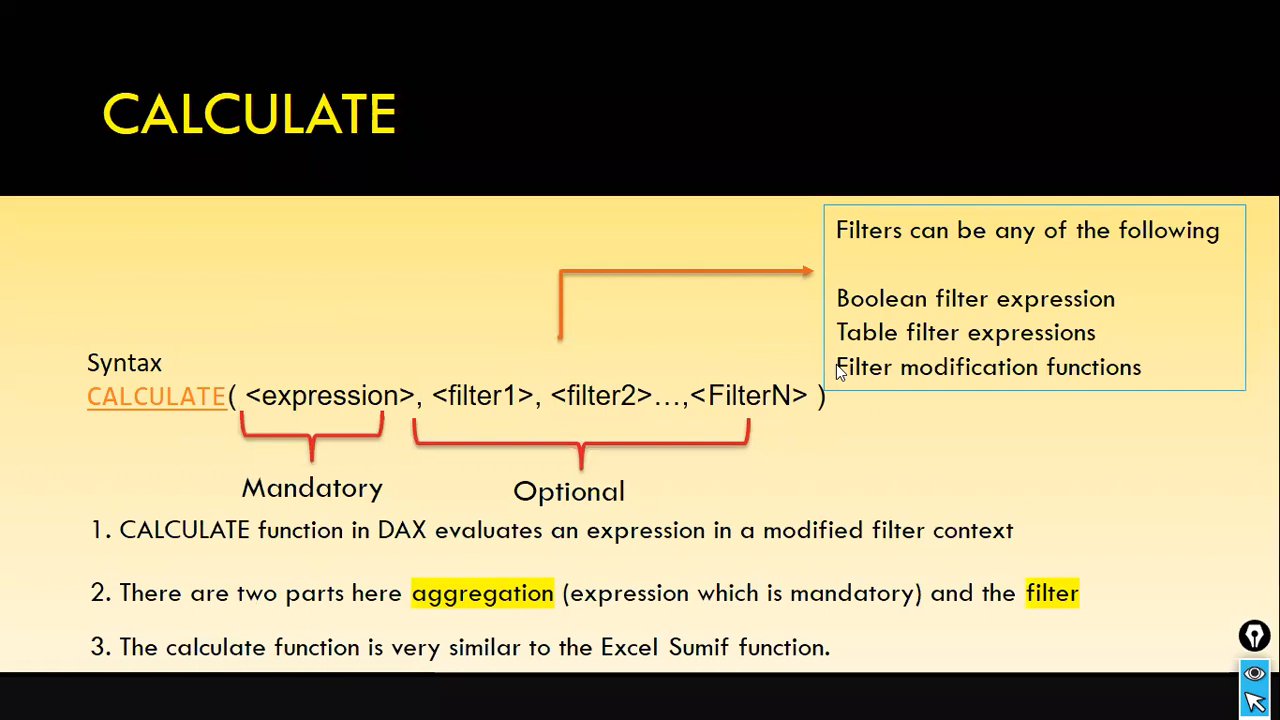
{"action": "key", "text": "alt+Tab"}
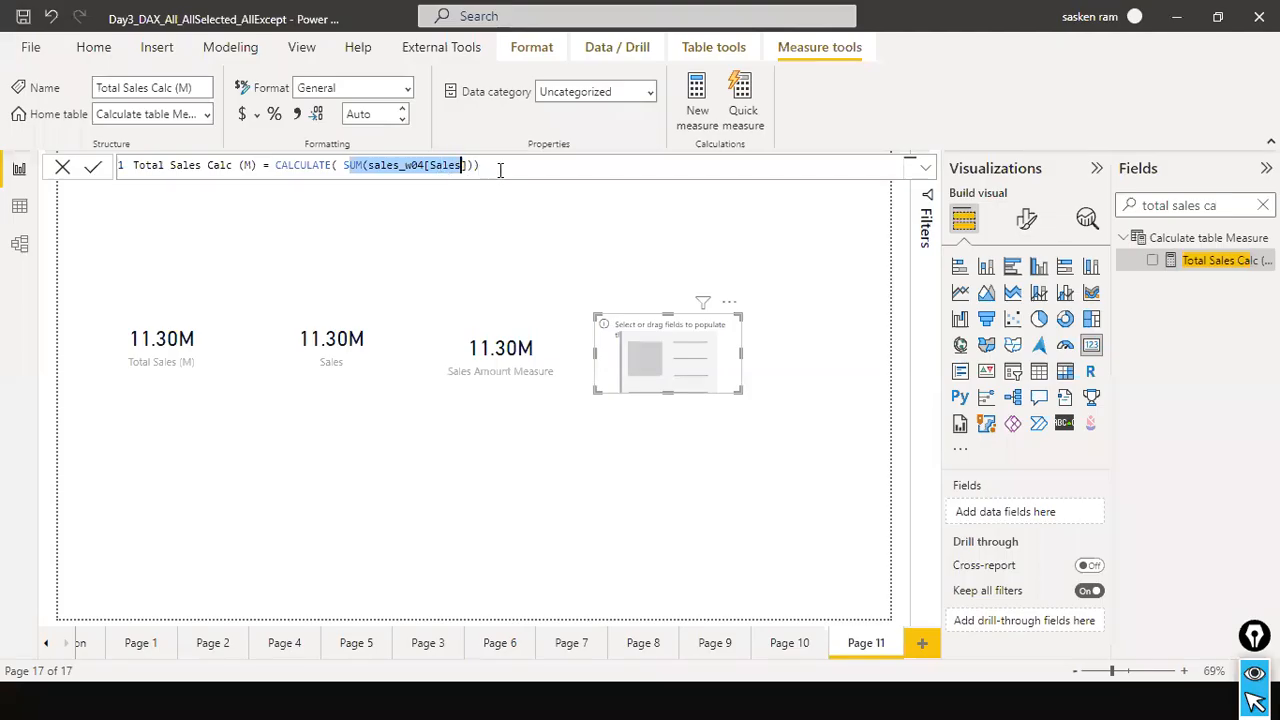
Put the Total Sales Calc (M) measure in the empty fourth card and align the third and fourth cards with the row.
{"action": "left_click", "coordinate": [497, 167]}
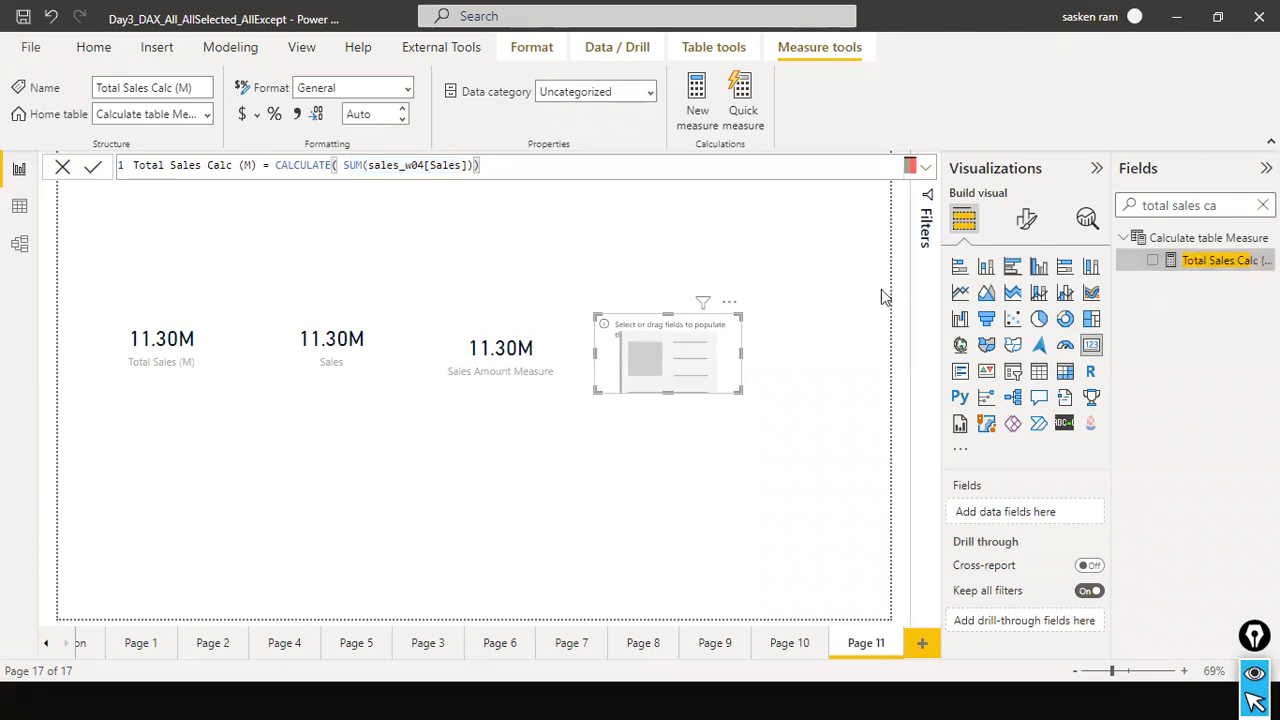
{"action": "left_click_drag", "start_coordinate": [1212, 261], "coordinate": [671, 360]}
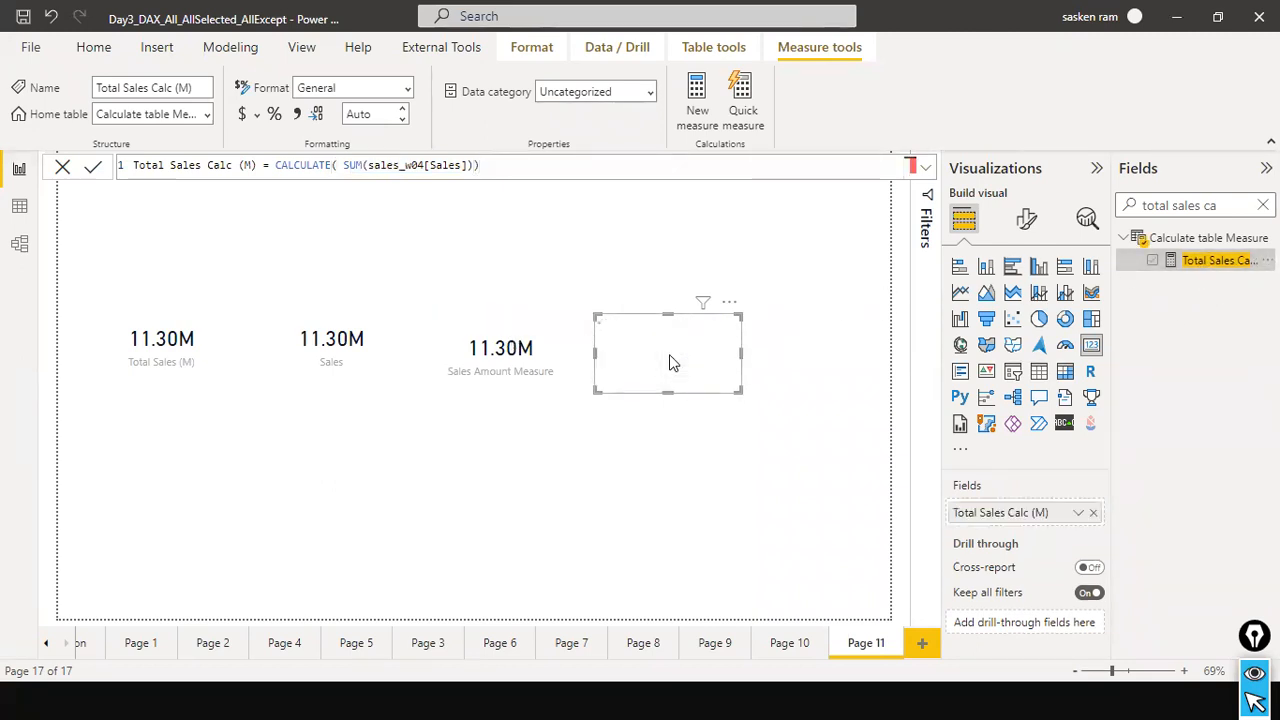
{"action": "left_click_drag", "start_coordinate": [514, 383], "coordinate": [489, 379]}
{"action": "left_click_drag", "start_coordinate": [626, 391], "coordinate": [602, 380]}
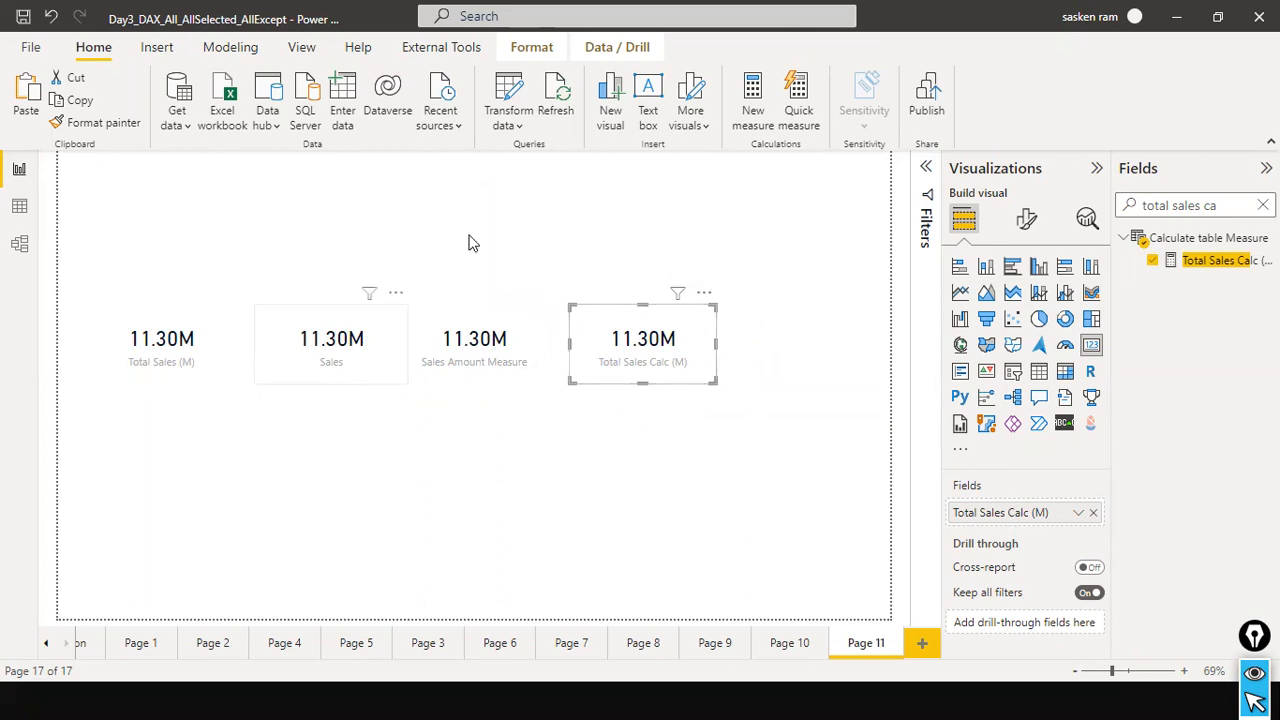
Add a matrix visual below the Total Sales (M) card and use Total Sales Calc (M) as its values.
{"action": "left_click", "coordinate": [566, 439]}
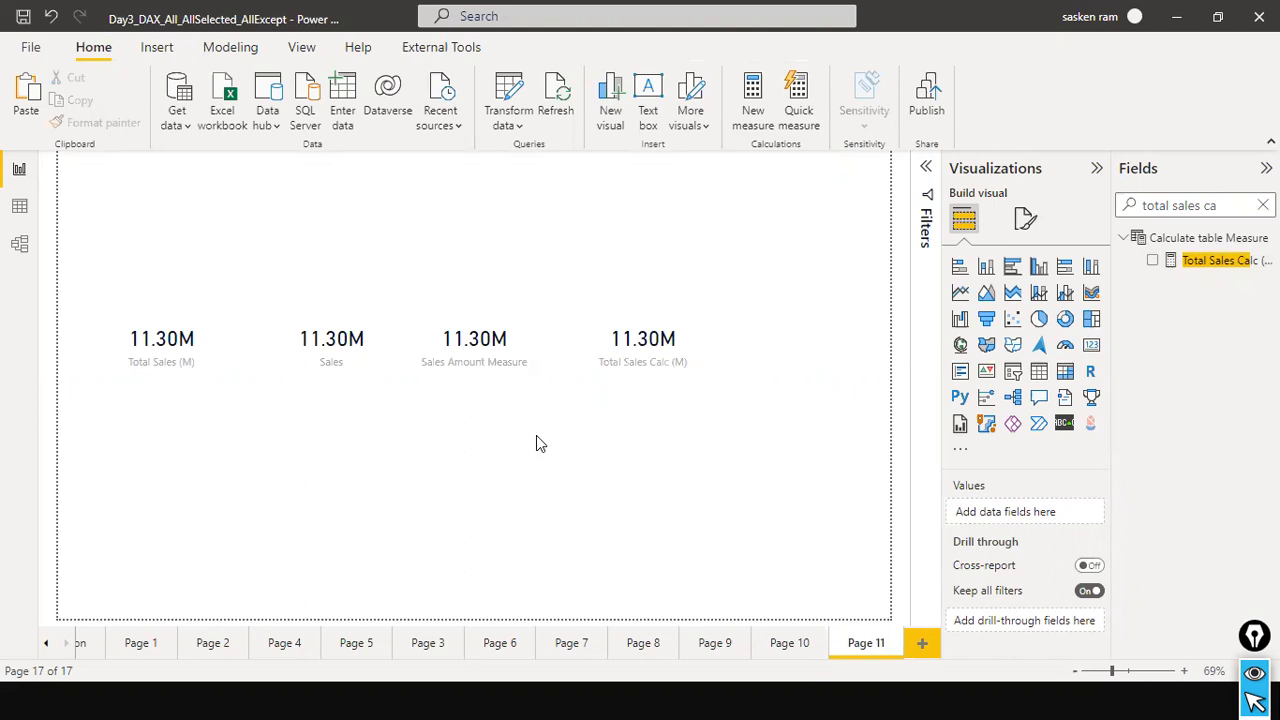
{"action": "left_click", "coordinate": [1065, 371]}
{"action": "left_click_drag", "start_coordinate": [172, 215], "coordinate": [326, 508]}
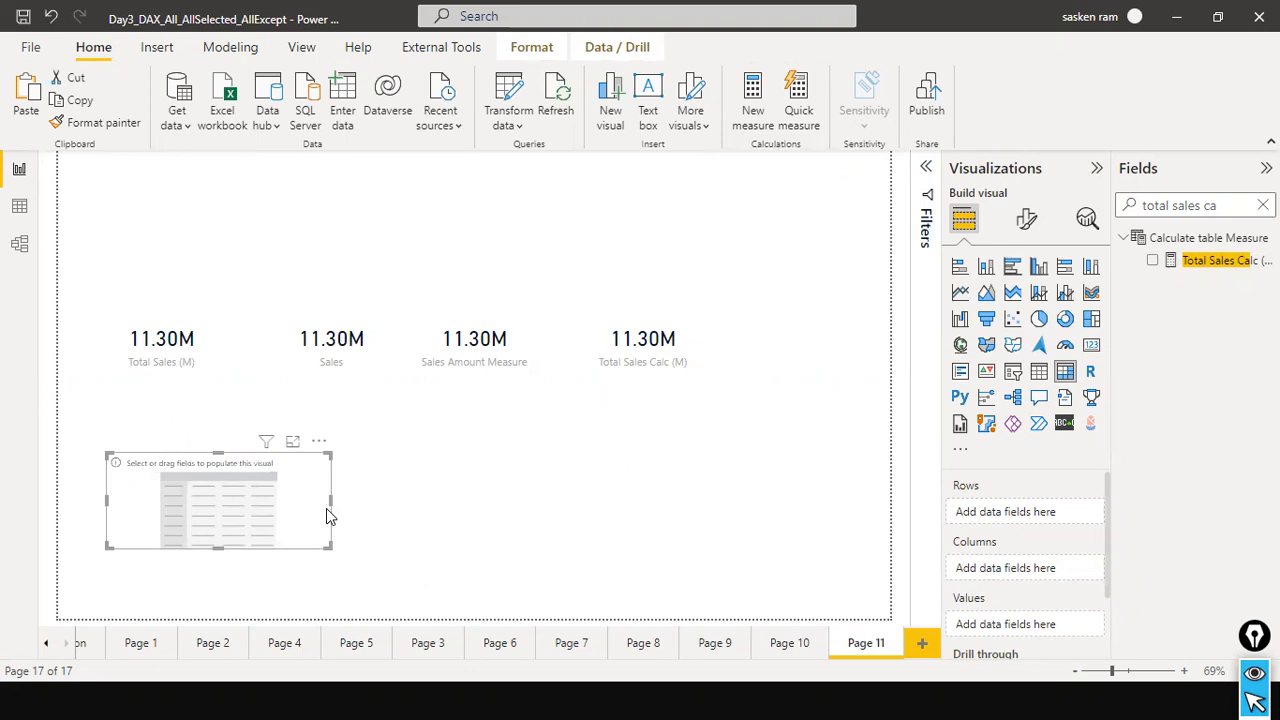
{"action": "left_click", "coordinate": [619, 379]}
{"action": "left_click_drag", "start_coordinate": [1222, 268], "coordinate": [256, 489]}
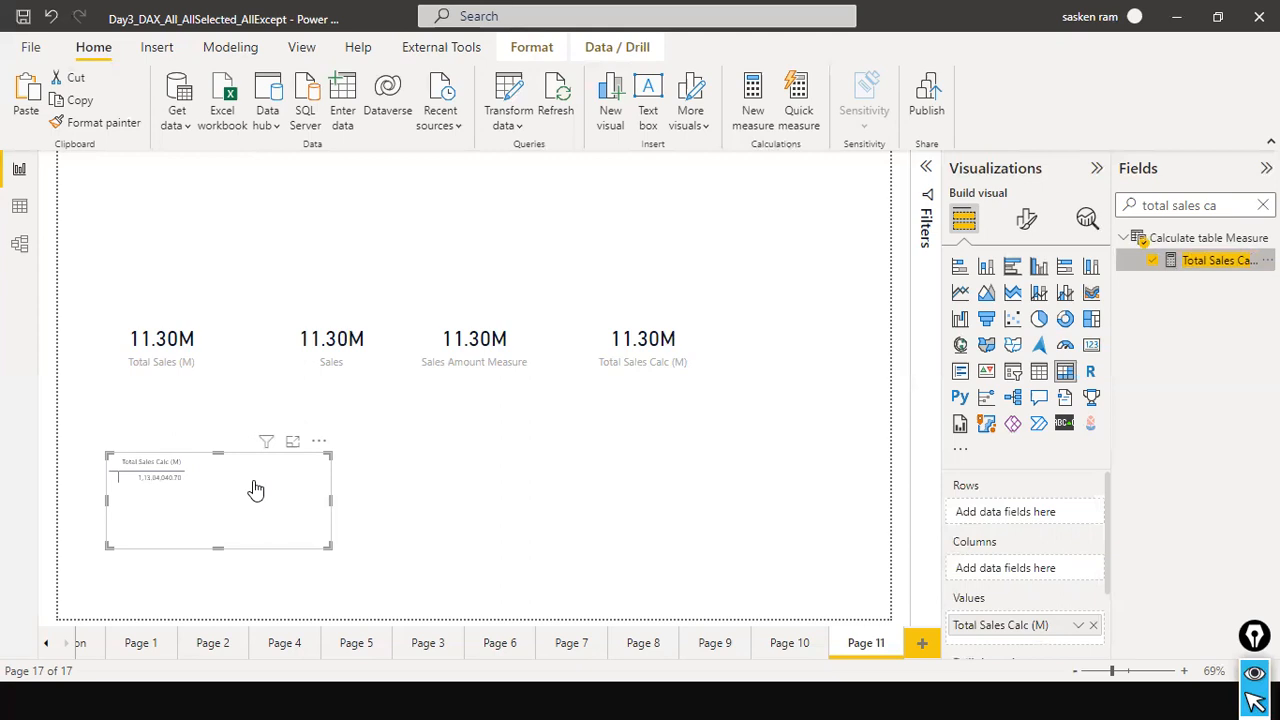
Search the fields for "categ" and add Category from sales_w04 to the matrix rows.
{"action": "left_click", "coordinate": [1217, 205]}
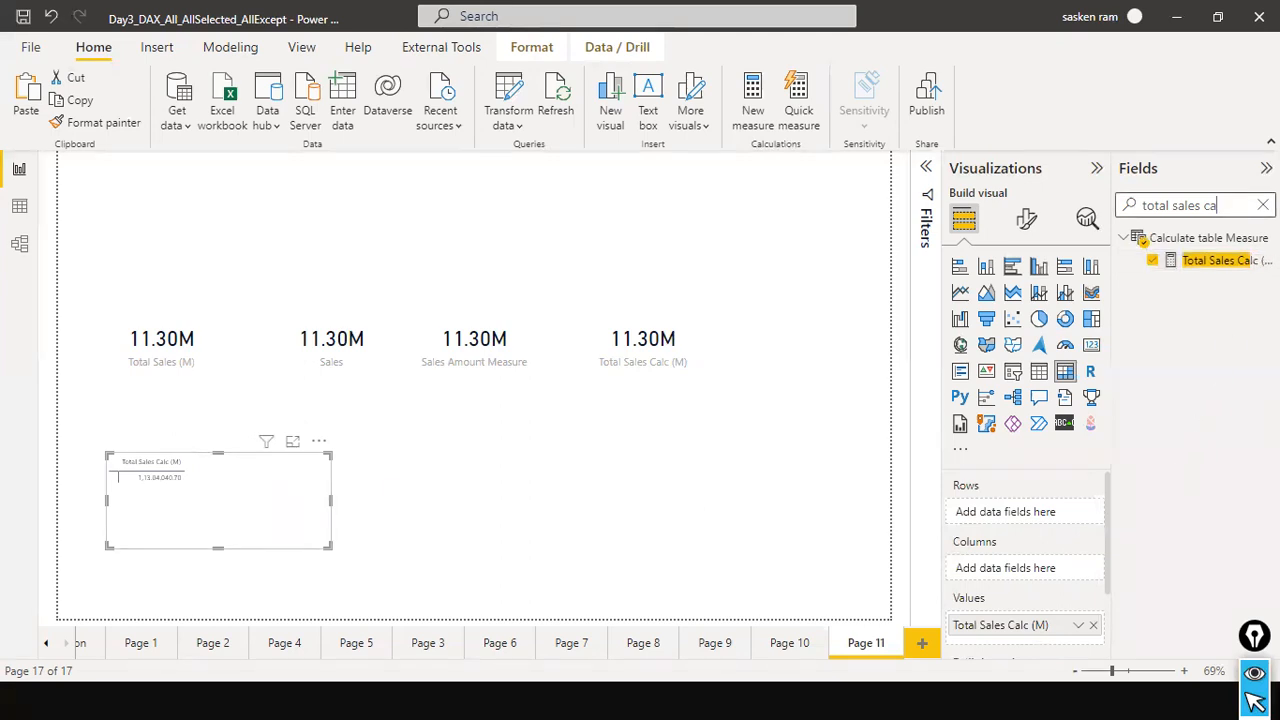
{"action": "key", "text": "ctrl+a"}
{"action": "key", "text": "BackSpace"}
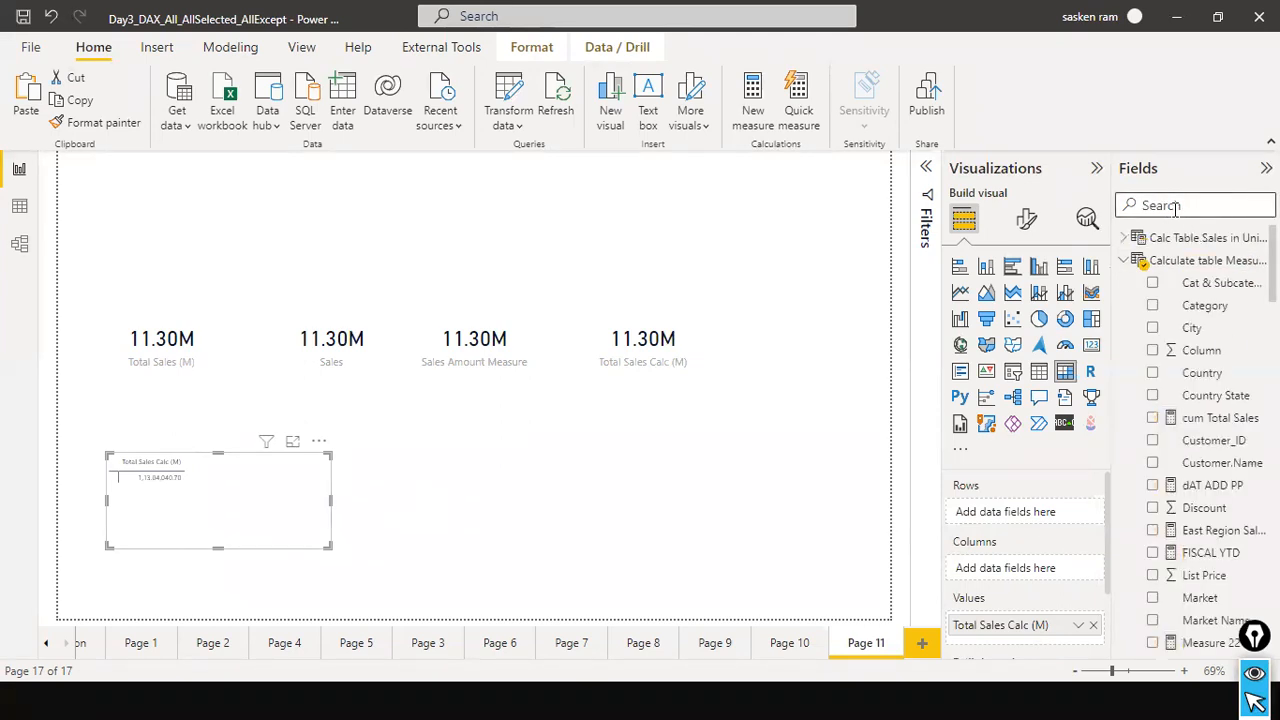
{"action": "type", "text": "categ"}
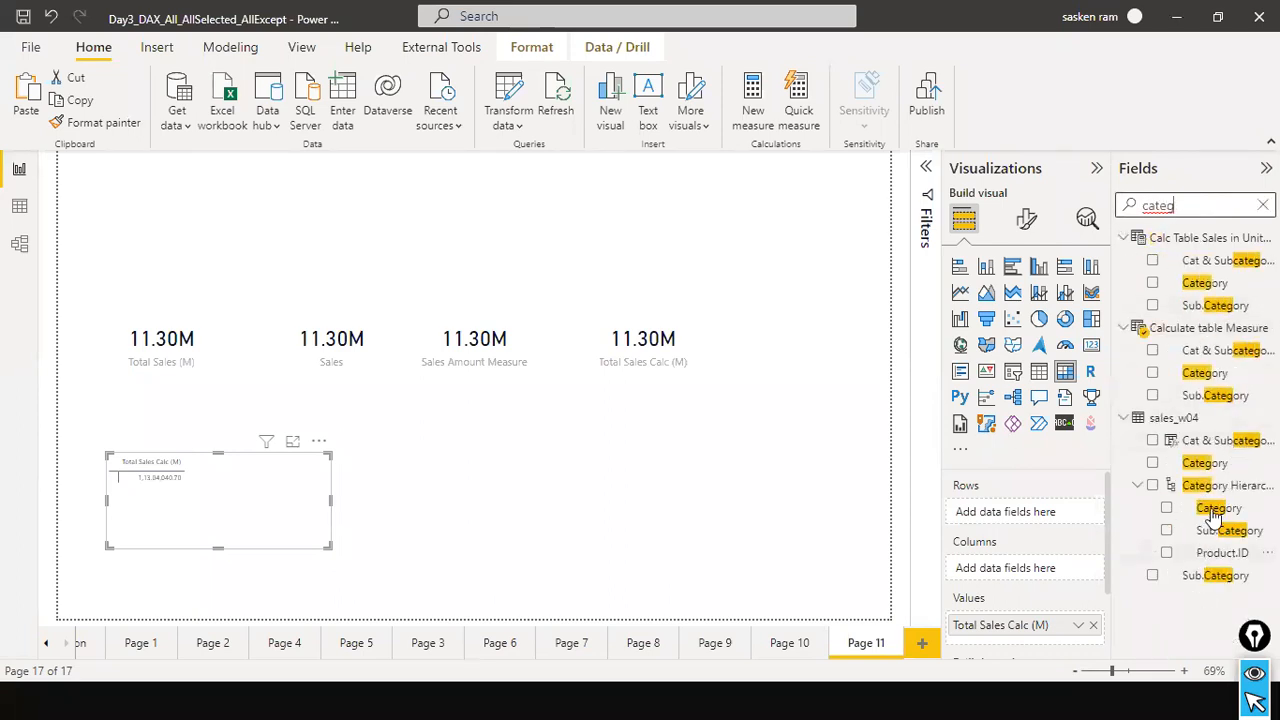
{"action": "left_click", "coordinate": [1222, 465]}
{"action": "left_click_drag", "start_coordinate": [1222, 463], "coordinate": [180, 470]}
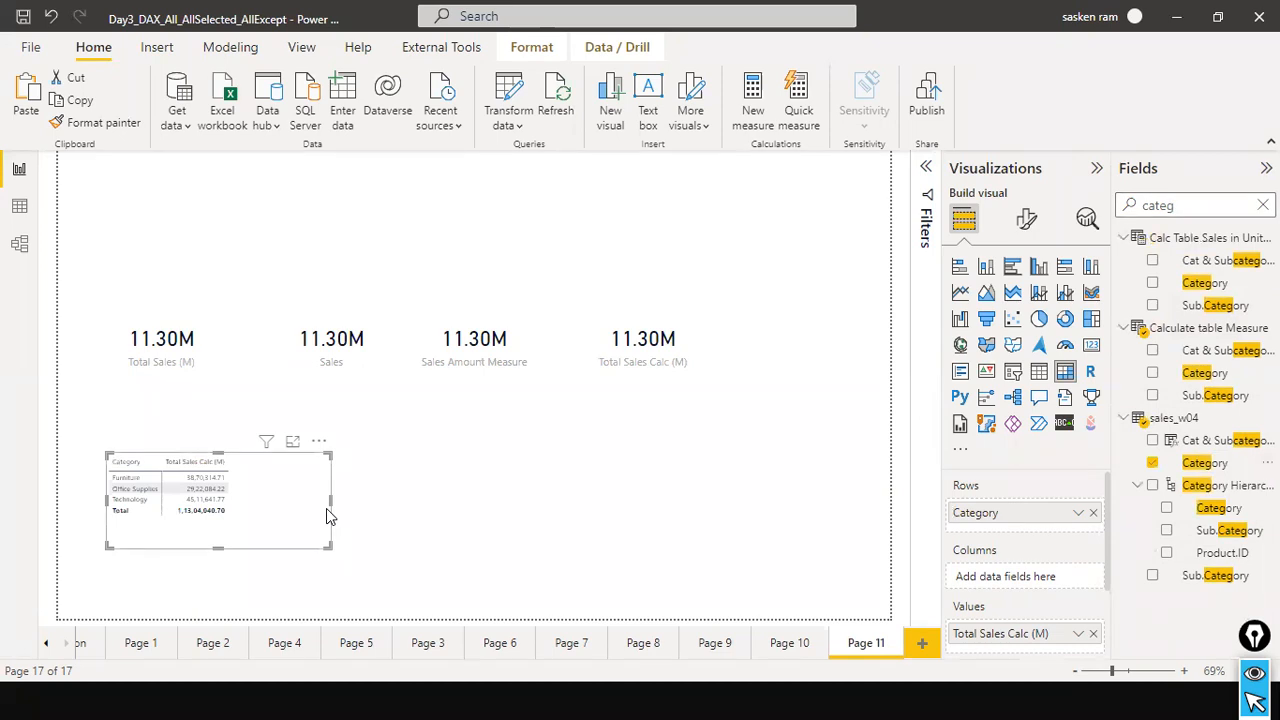
Add a slicer above the Total Sales (M) card and make it slightly smaller.
{"action": "left_click", "coordinate": [460, 552]}
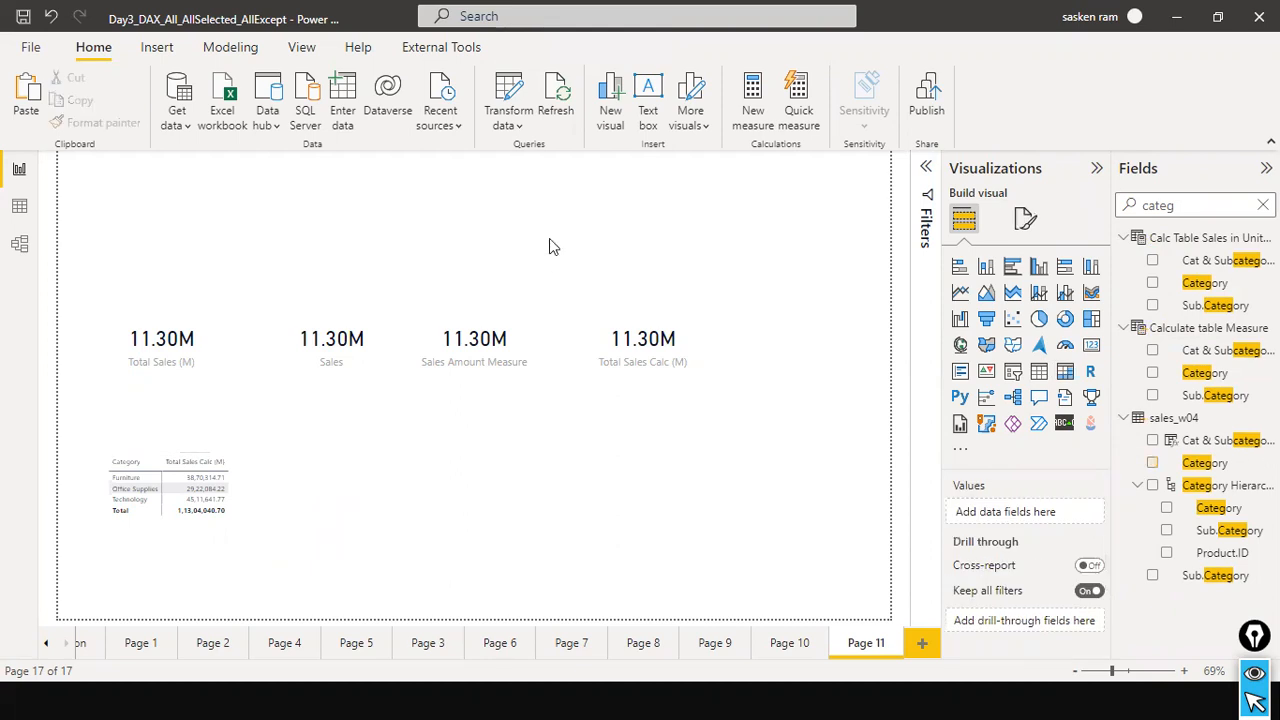
{"action": "left_click", "coordinate": [1013, 372]}
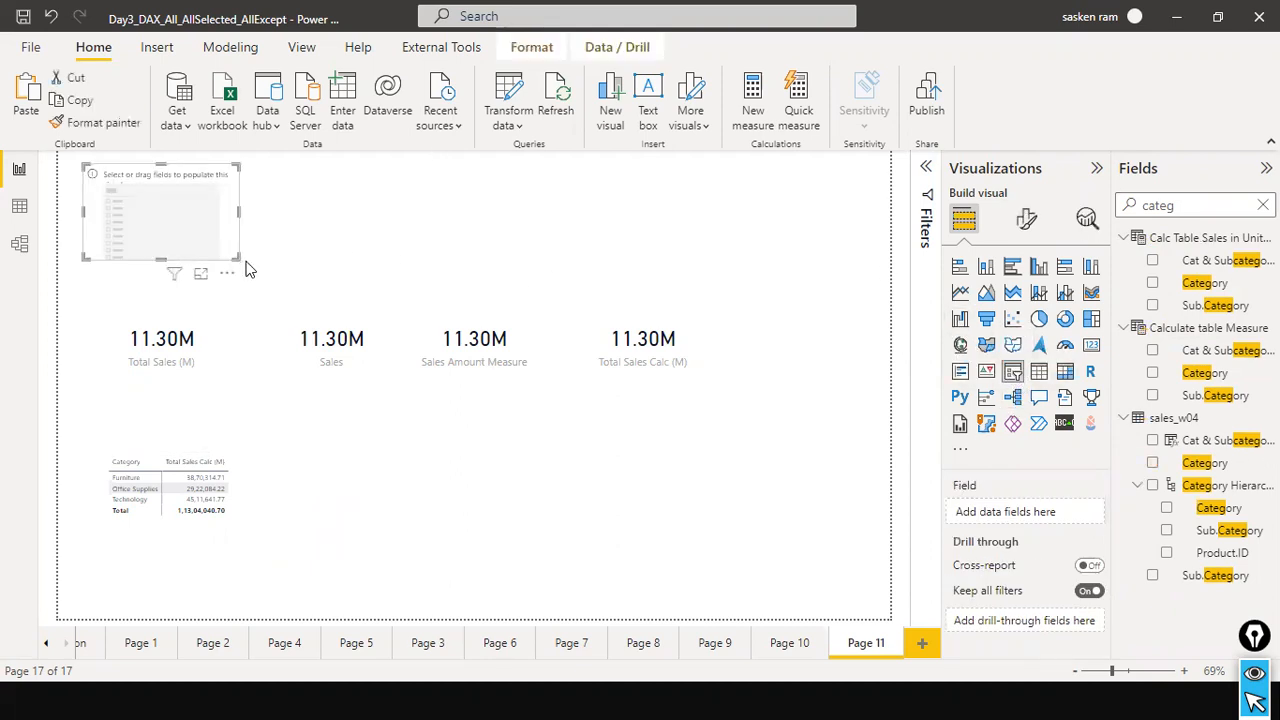
{"action": "left_click_drag", "start_coordinate": [242, 264], "coordinate": [209, 248]}
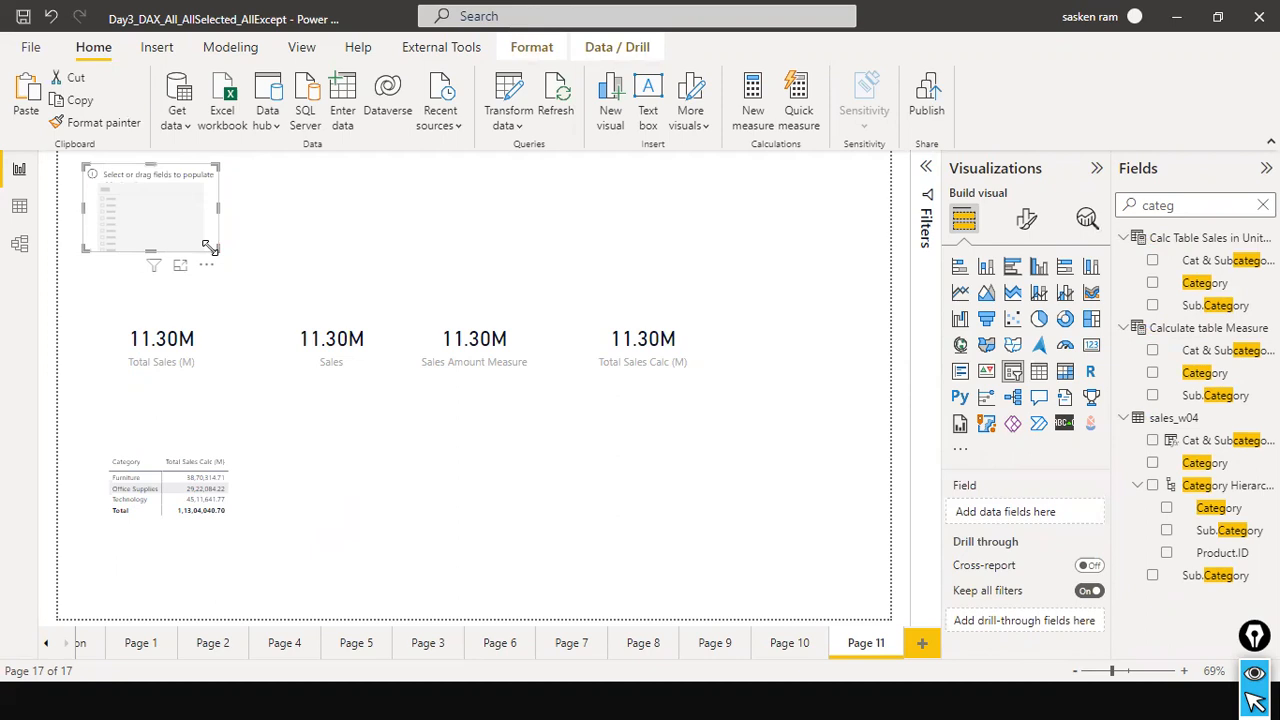
Search the fields for "country", add Country from sales_w04 to the slicer, and filter the page to Albania.
{"action": "left_click", "coordinate": [1263, 205]}
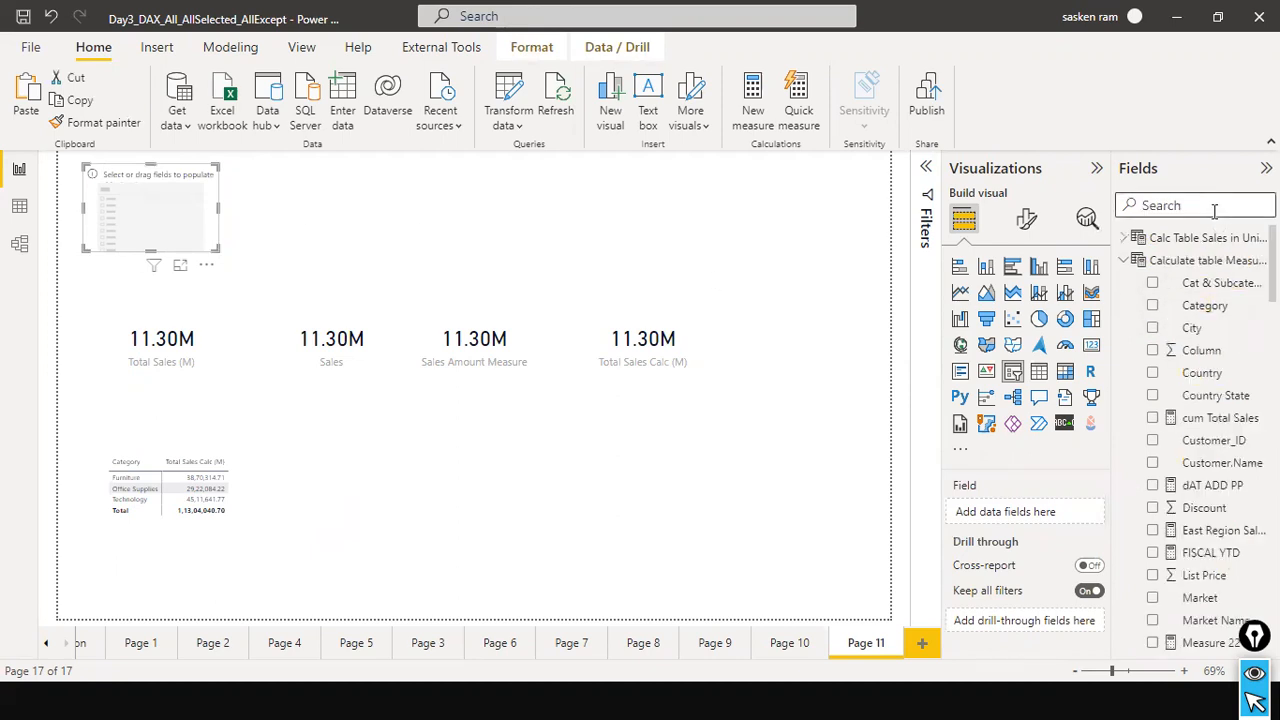
{"action": "type", "text": "coutry"}
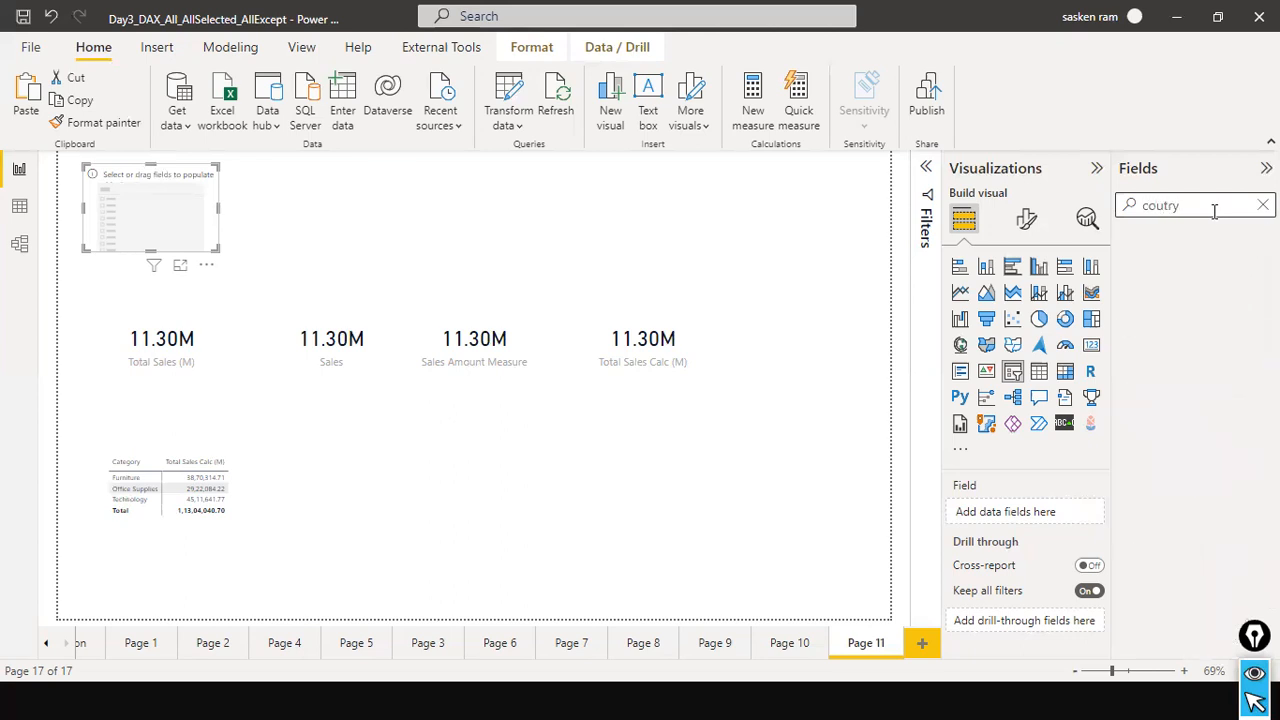
{"action": "key", "text": "BackSpace"}
{"action": "key", "text": "BackSpace"}
{"action": "key", "text": "BackSpace"}
{"action": "type", "text": "ntry"}
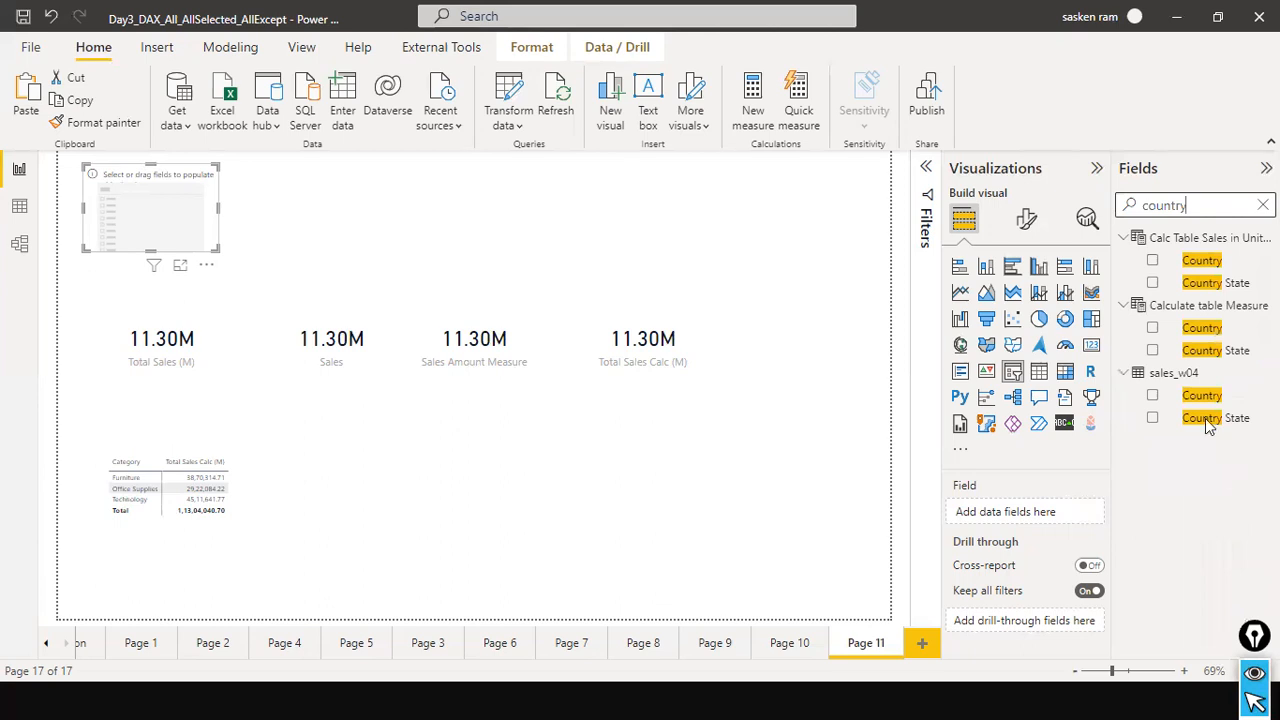
{"action": "left_click_drag", "start_coordinate": [1203, 397], "coordinate": [160, 207]}
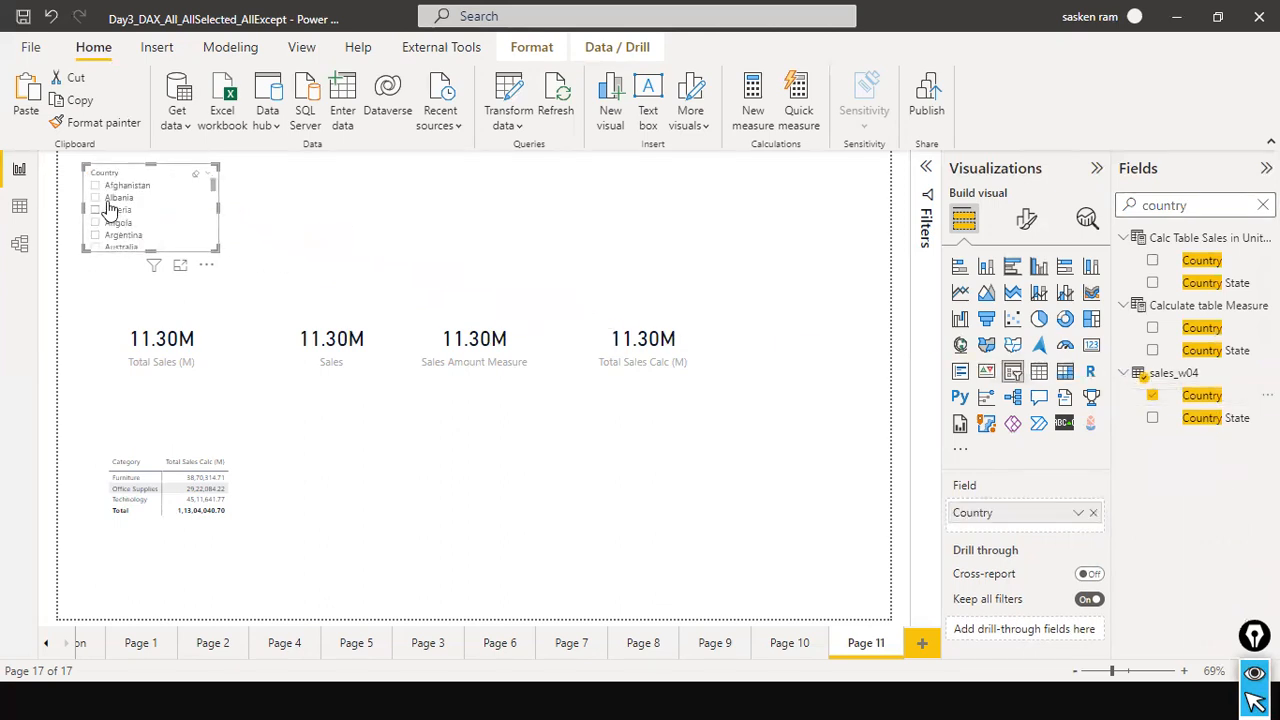
{"action": "left_click", "coordinate": [96, 198]}
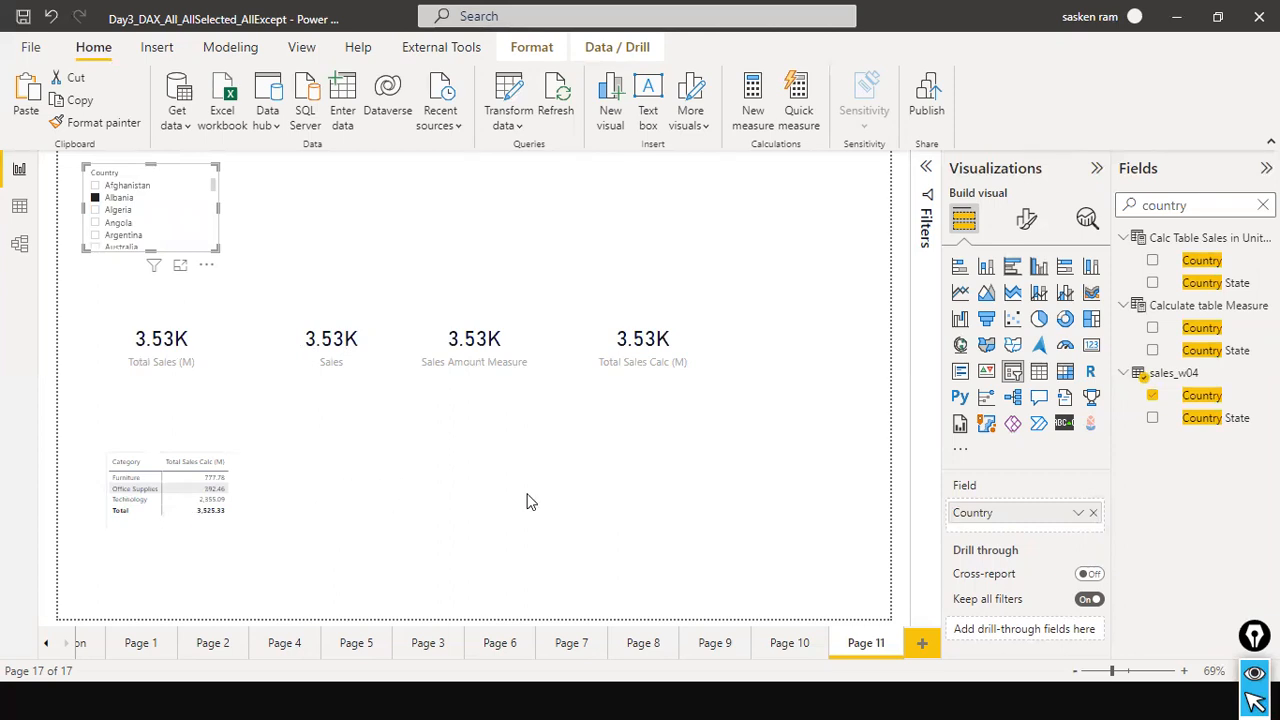
Search the fields for "seg", add Segment from sales_w04 to the matrix columns, and widen the matrix.
{"action": "left_click", "coordinate": [1262, 205]}
{"action": "type", "text": "seg"}
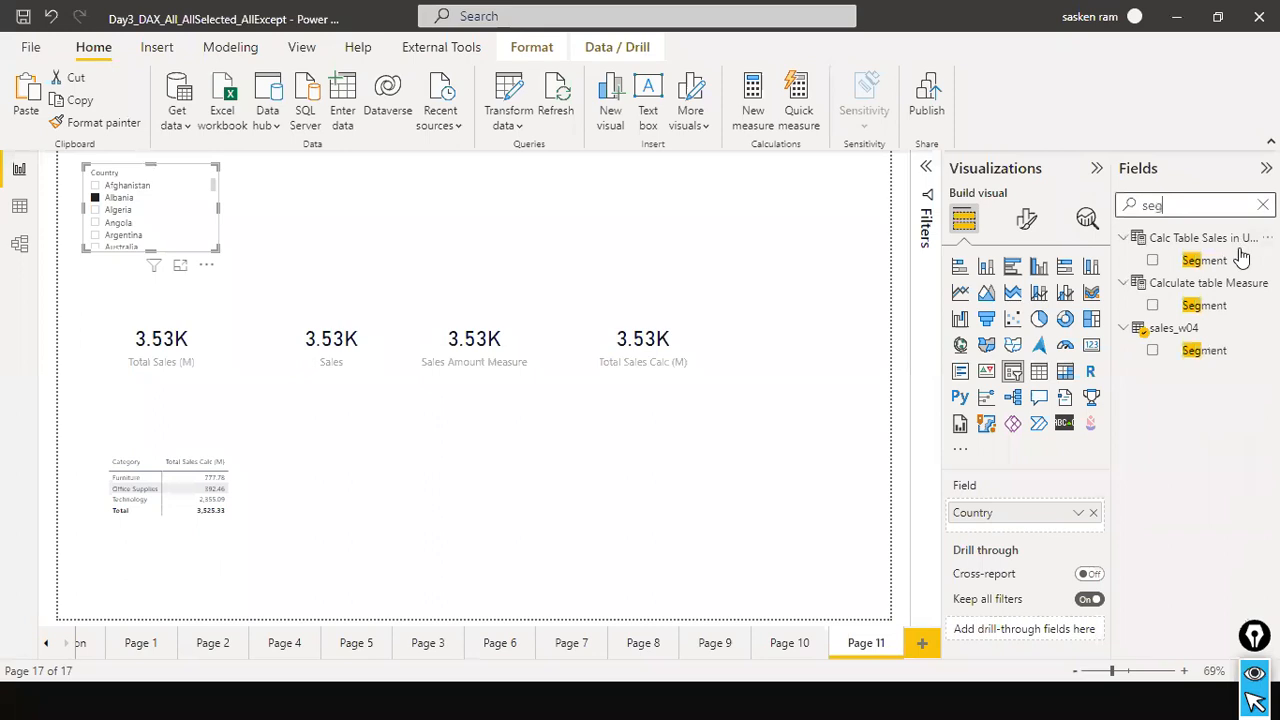
{"action": "left_click_drag", "start_coordinate": [1205, 351], "coordinate": [228, 481]}
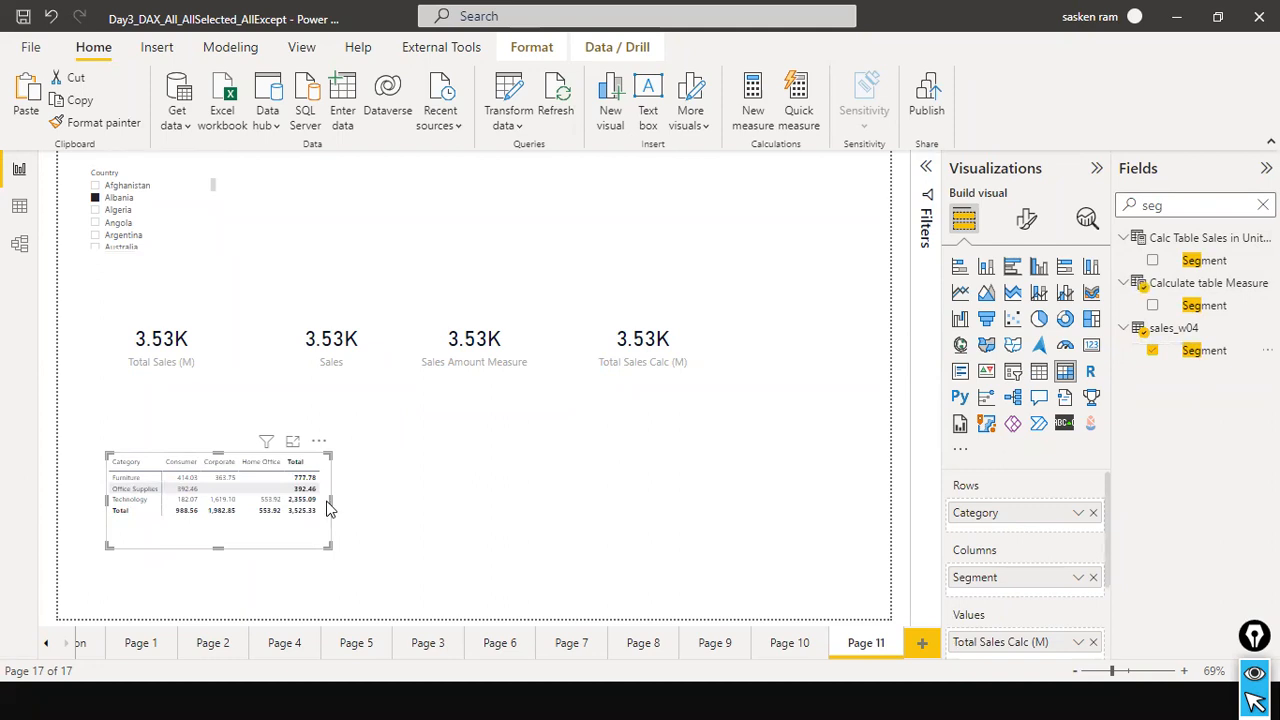
{"action": "left_click_drag", "start_coordinate": [331, 502], "coordinate": [457, 506]}
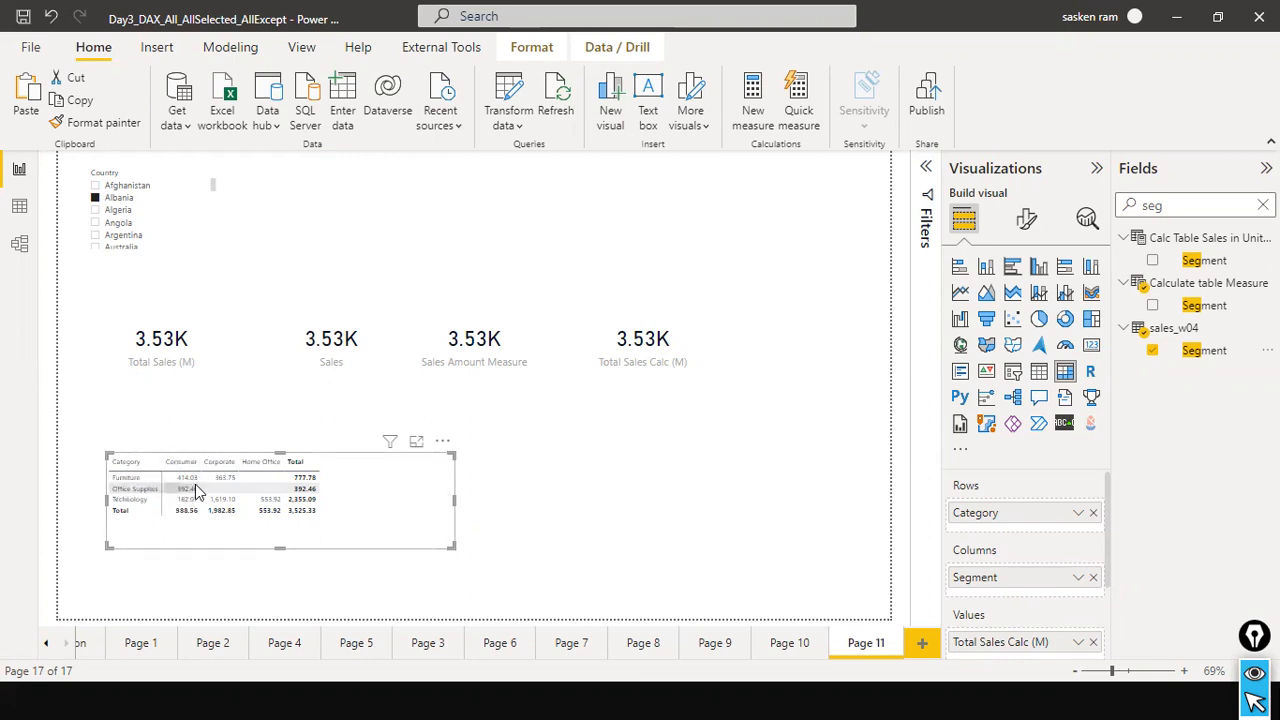
{"action": "left_click_drag", "start_coordinate": [455, 504], "coordinate": [395, 500]}
{"action": "left_click", "coordinate": [428, 543]}
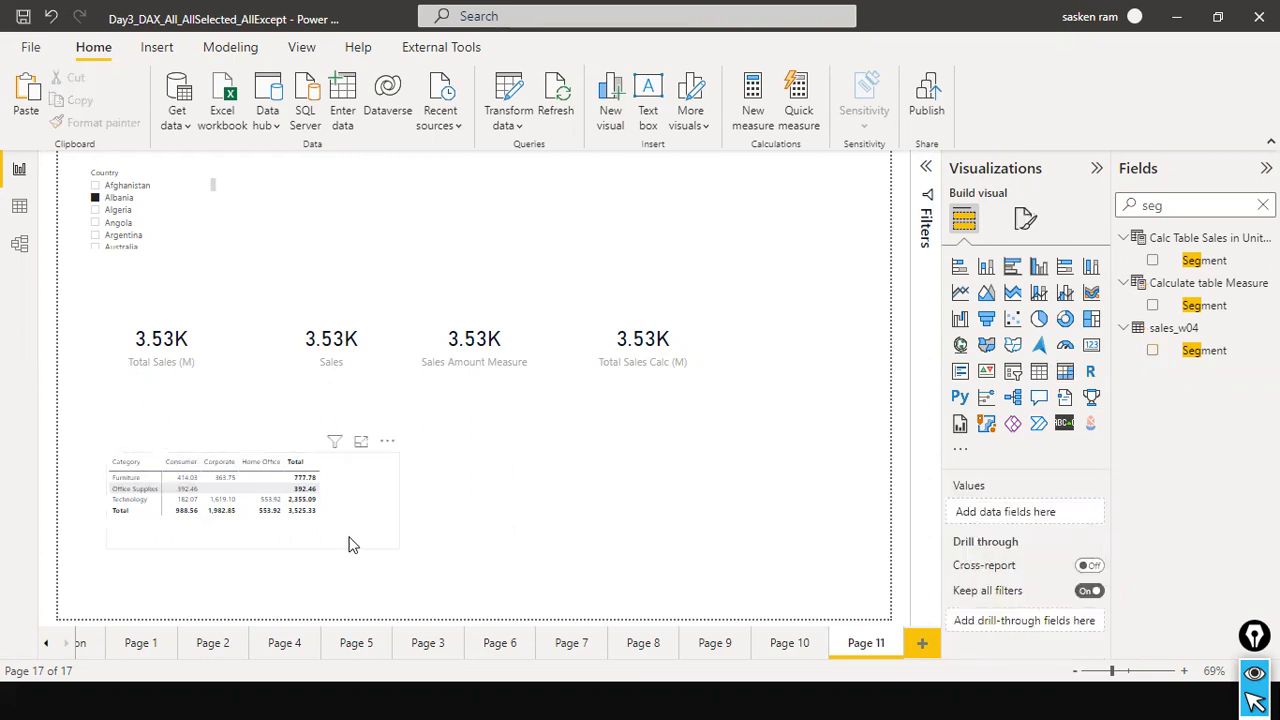
Search the fields for "total sales in".
{"action": "left_click", "coordinate": [350, 543]}
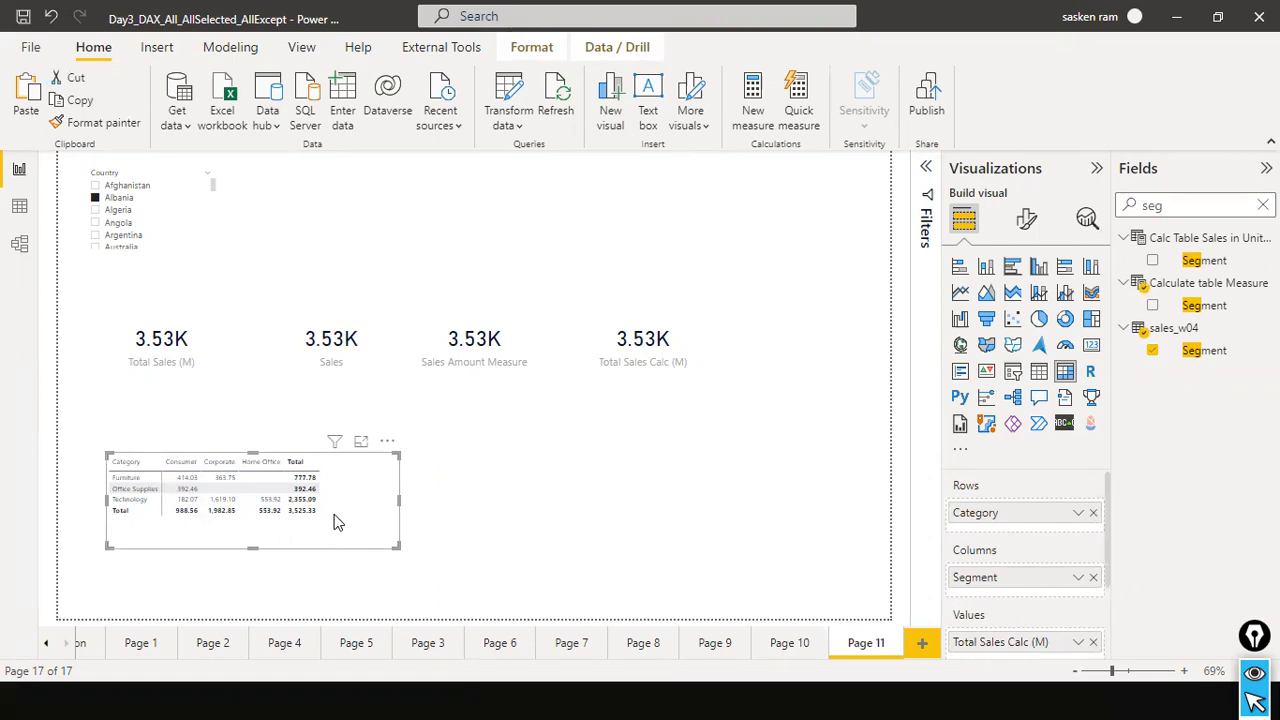
{"action": "left_click", "coordinate": [577, 506]}
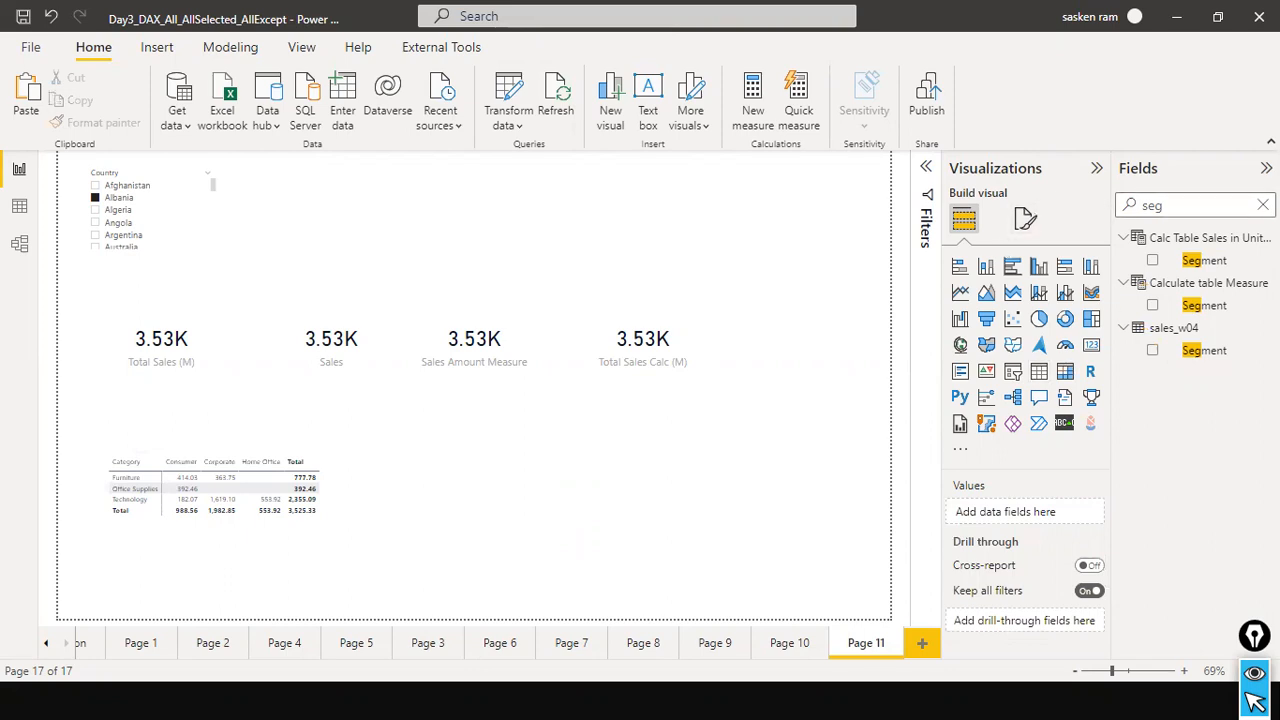
{"action": "left_click", "coordinate": [1262, 204]}
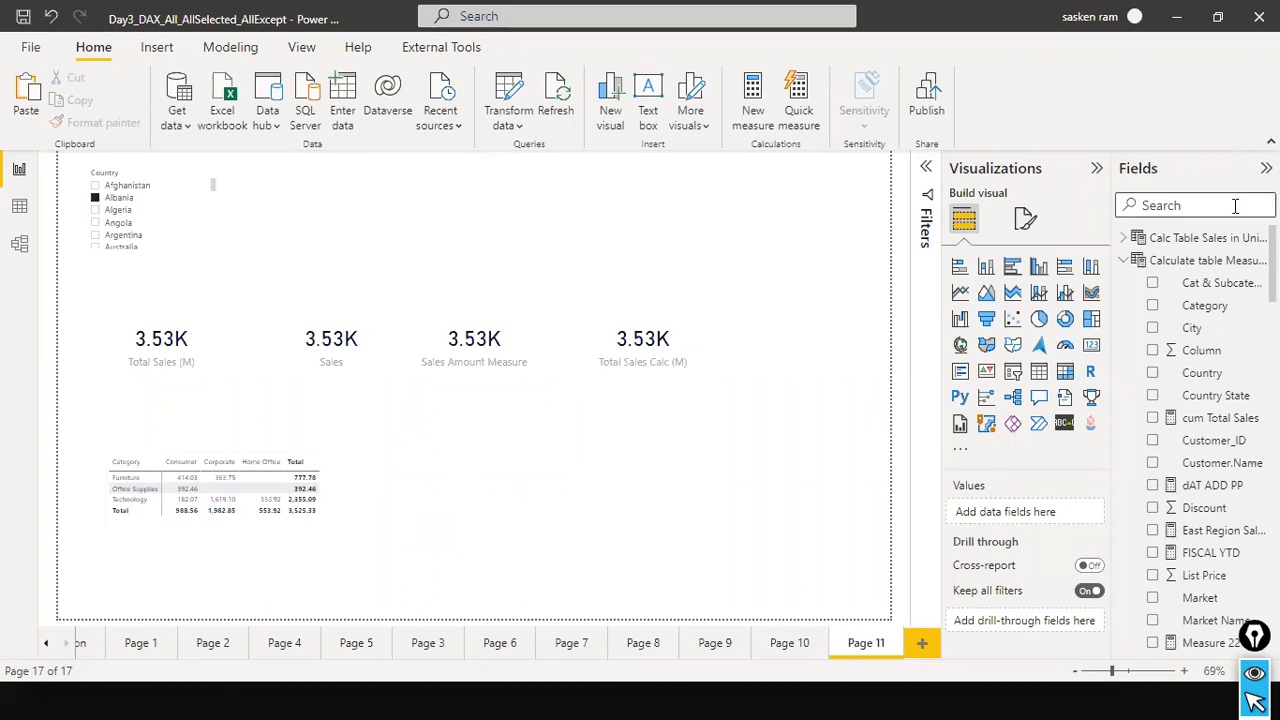
{"action": "left_click", "coordinate": [1162, 208]}
{"action": "type", "text": "tootal"}
{"action": "key", "text": "BackSpace"}
{"action": "key", "text": "BackSpace"}
{"action": "key", "text": "BackSpace"}
{"action": "key", "text": "BackSpace"}
{"action": "type", "text": "tal"}
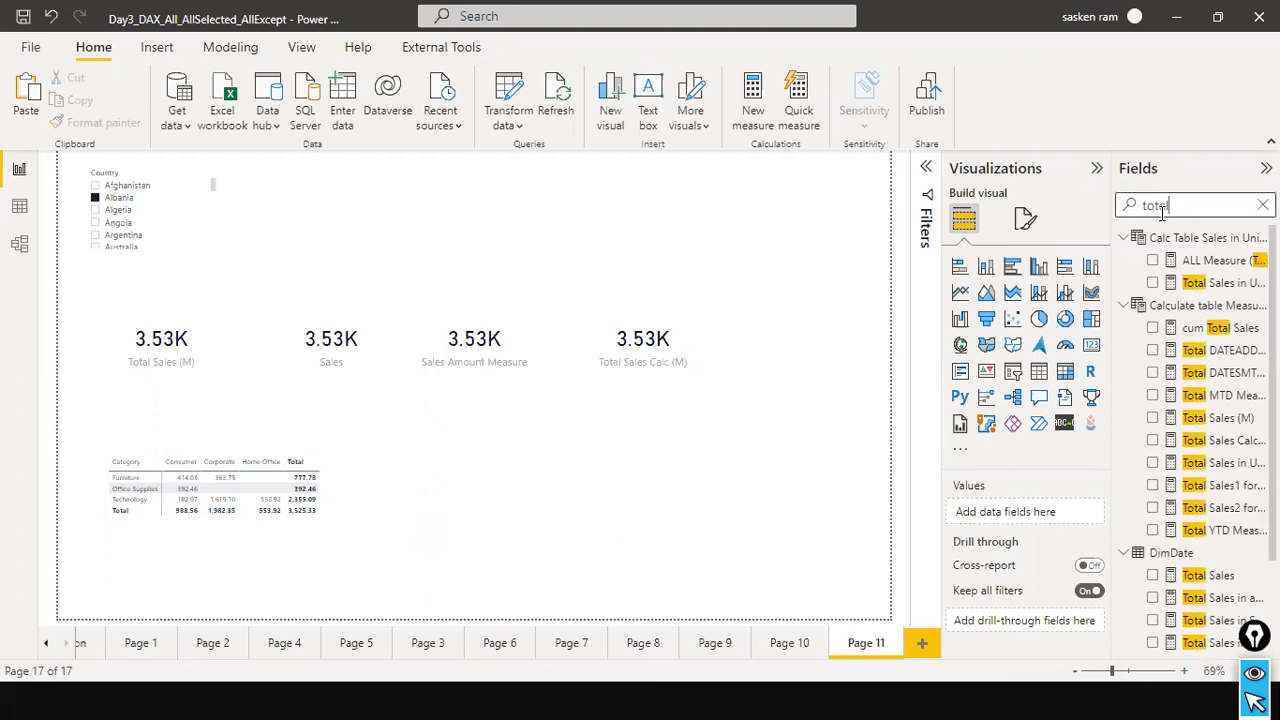
{"action": "type", "text": " ase"}
{"action": "key", "text": "BackSpace"}
{"action": "key", "text": "BackSpace"}
{"action": "key", "text": "BackSpace"}
{"action": "type", "text": "sales in"}
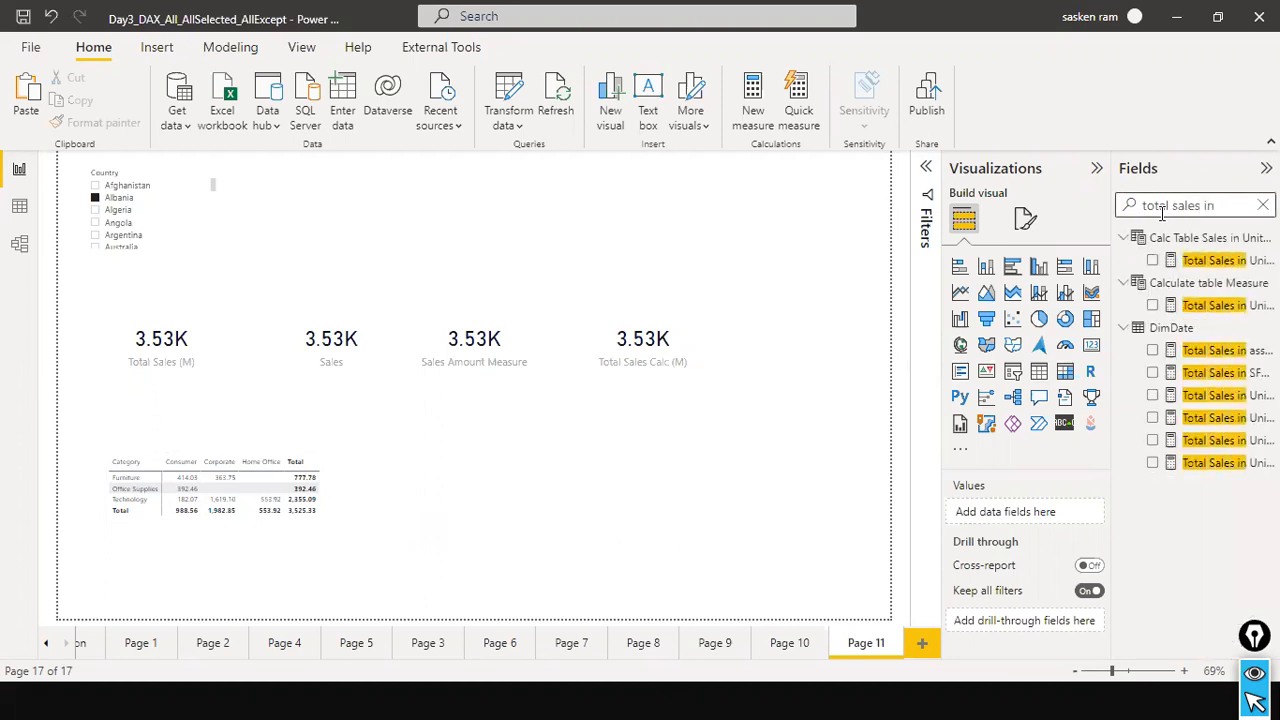
Examine the full formula of the Total Sales in United Kingdom Filter measure and close it without changes.
{"action": "left_click", "coordinate": [1205, 262]}
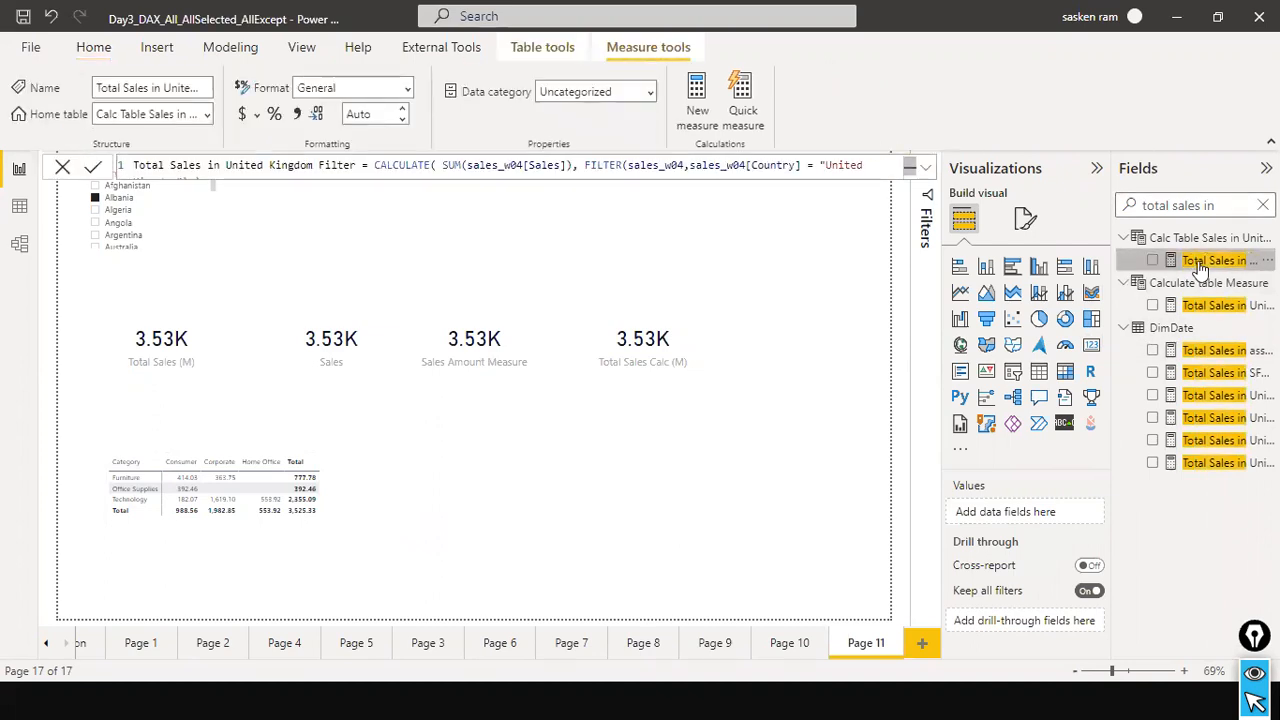
{"action": "left_click", "coordinate": [925, 167]}
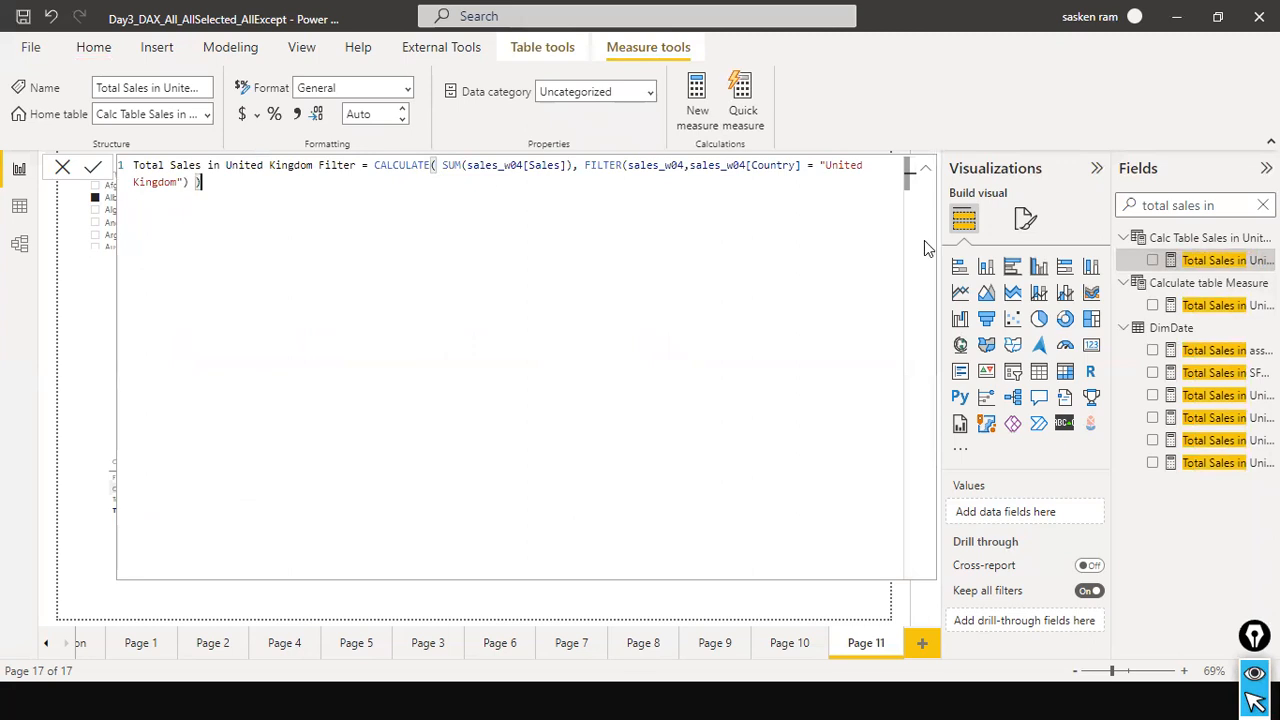
{"action": "left_click", "coordinate": [62, 167]}
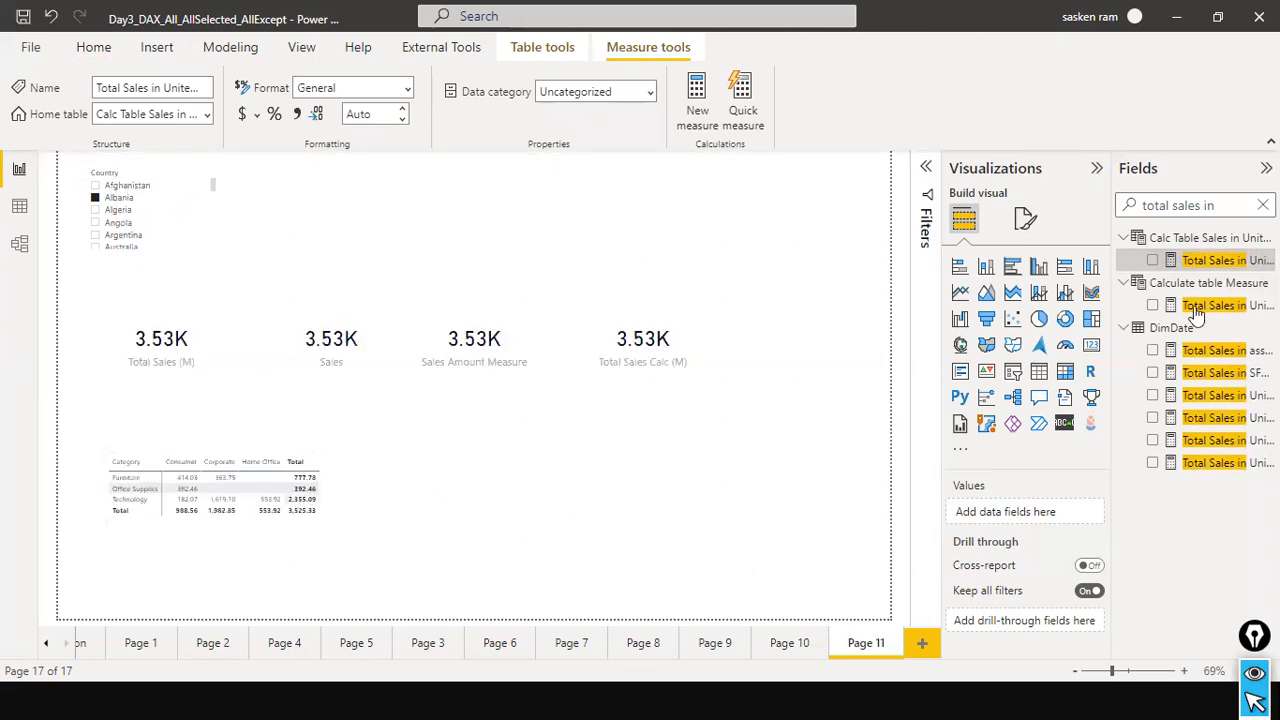
Add Total Sales in United Kingdom Filter to the matrix values and widen the matrix across most of the page.
{"action": "left_click_drag", "start_coordinate": [1222, 265], "coordinate": [318, 480]}
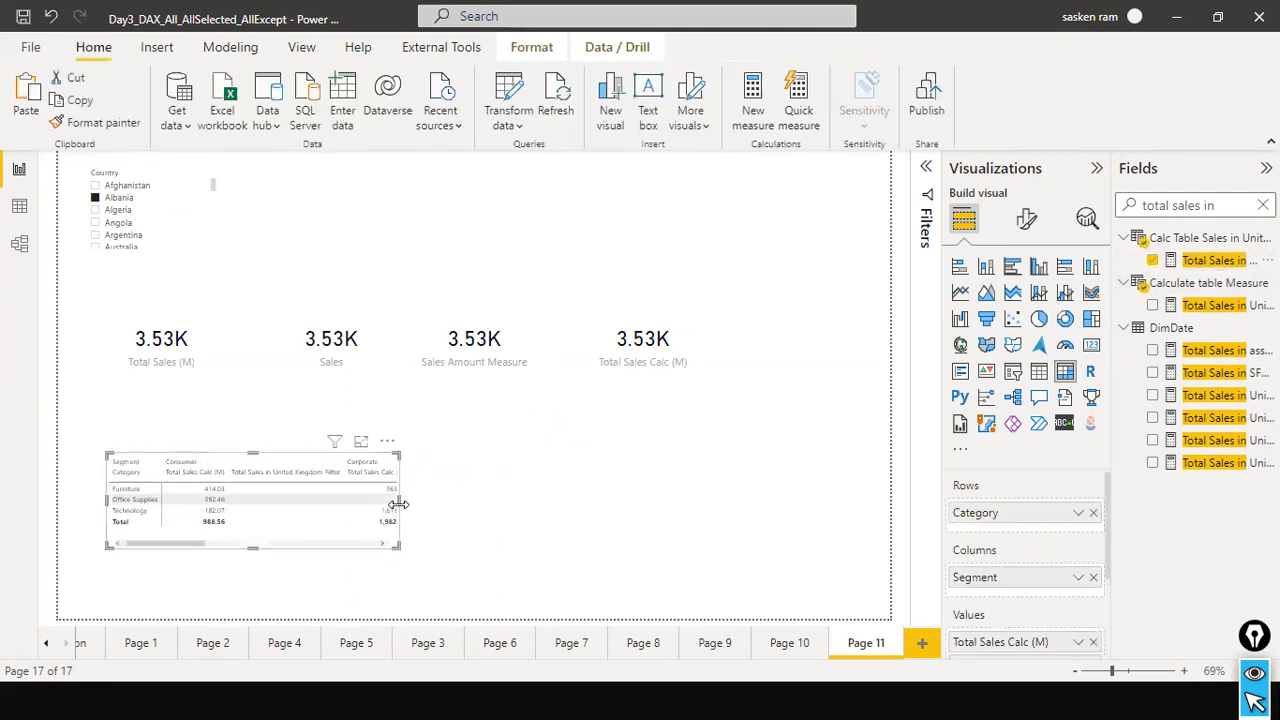
{"action": "left_click_drag", "start_coordinate": [398, 503], "coordinate": [620, 510]}
{"action": "left_click_drag", "start_coordinate": [678, 548], "coordinate": [831, 580]}
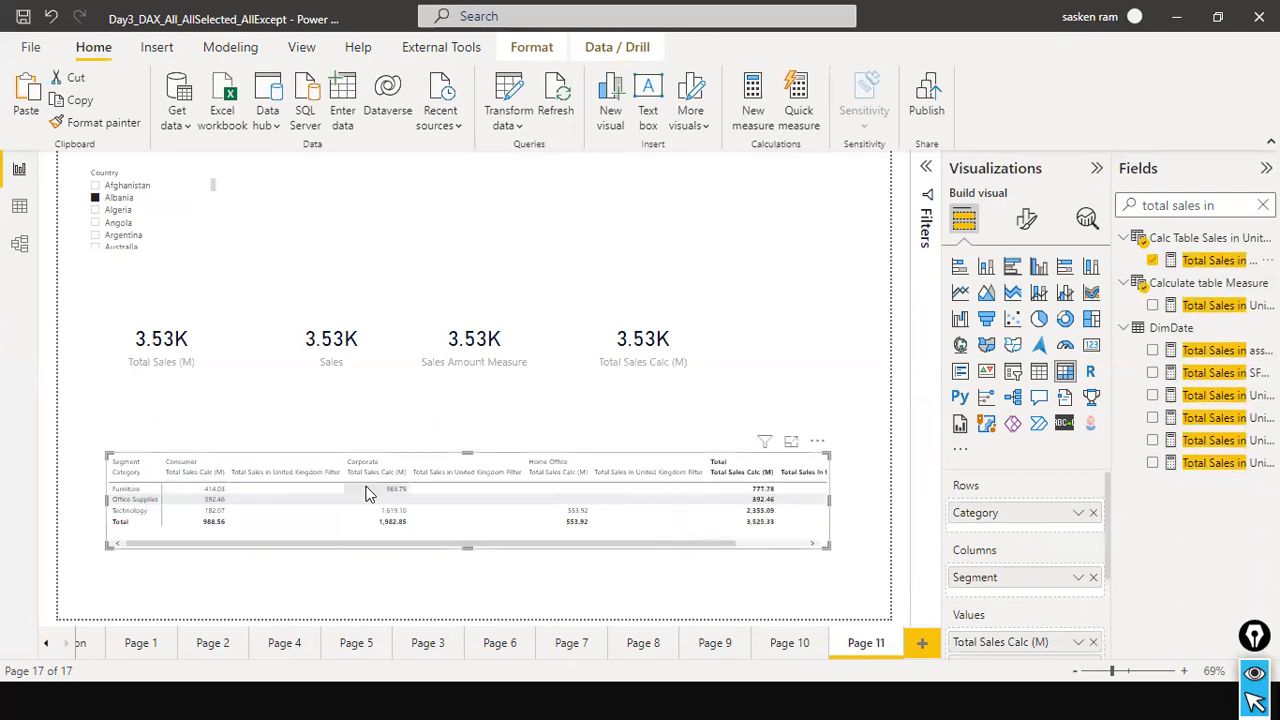
{"action": "left_click_drag", "start_coordinate": [302, 544], "coordinate": [648, 584]}
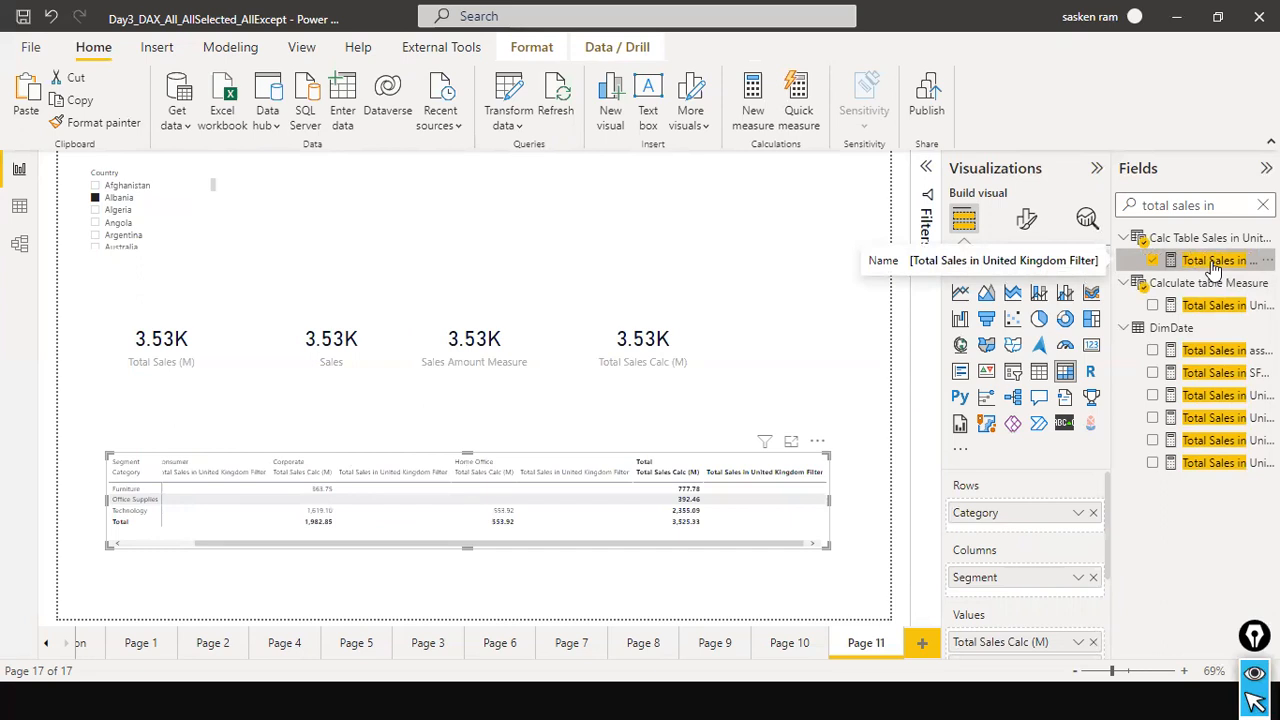
Check the Total Sales in United Kingdom formula and remove Total Sales in United Kingdom Filter from the matrix values.
{"action": "scroll", "coordinate": [1040, 548], "scroll_direction": "down", "scroll_amount": 3}
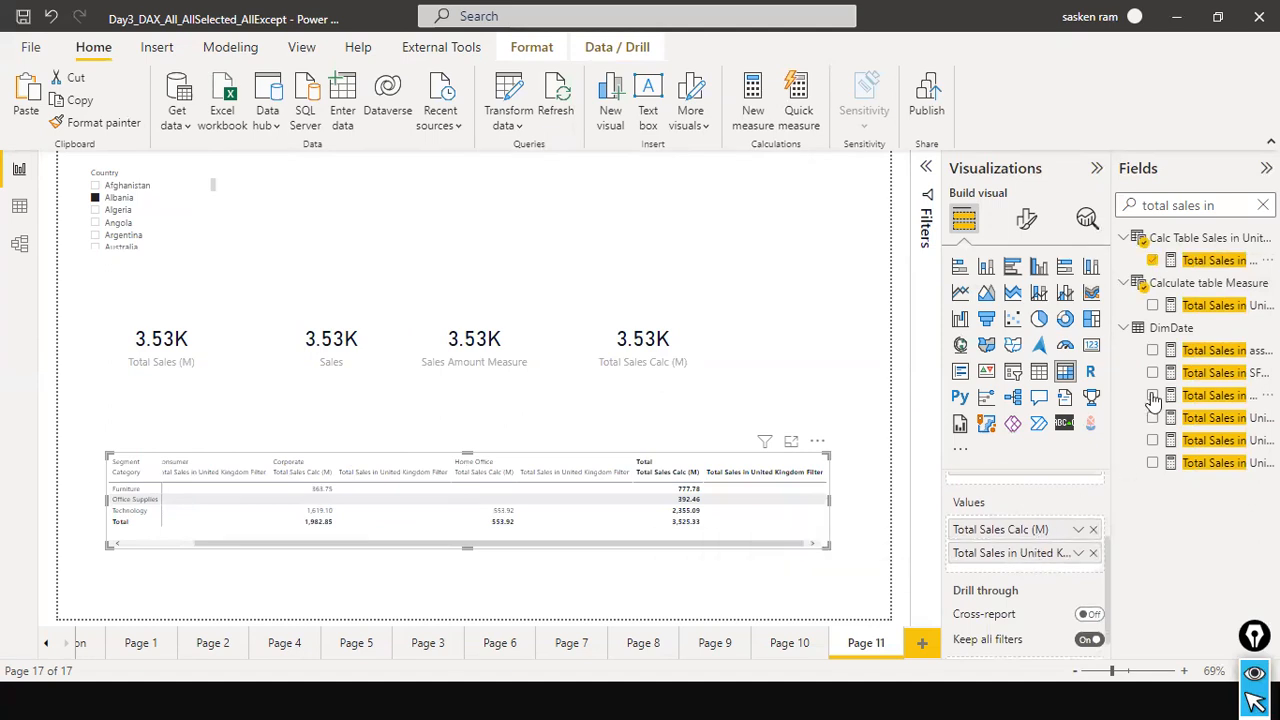
{"action": "left_click", "coordinate": [1215, 305]}
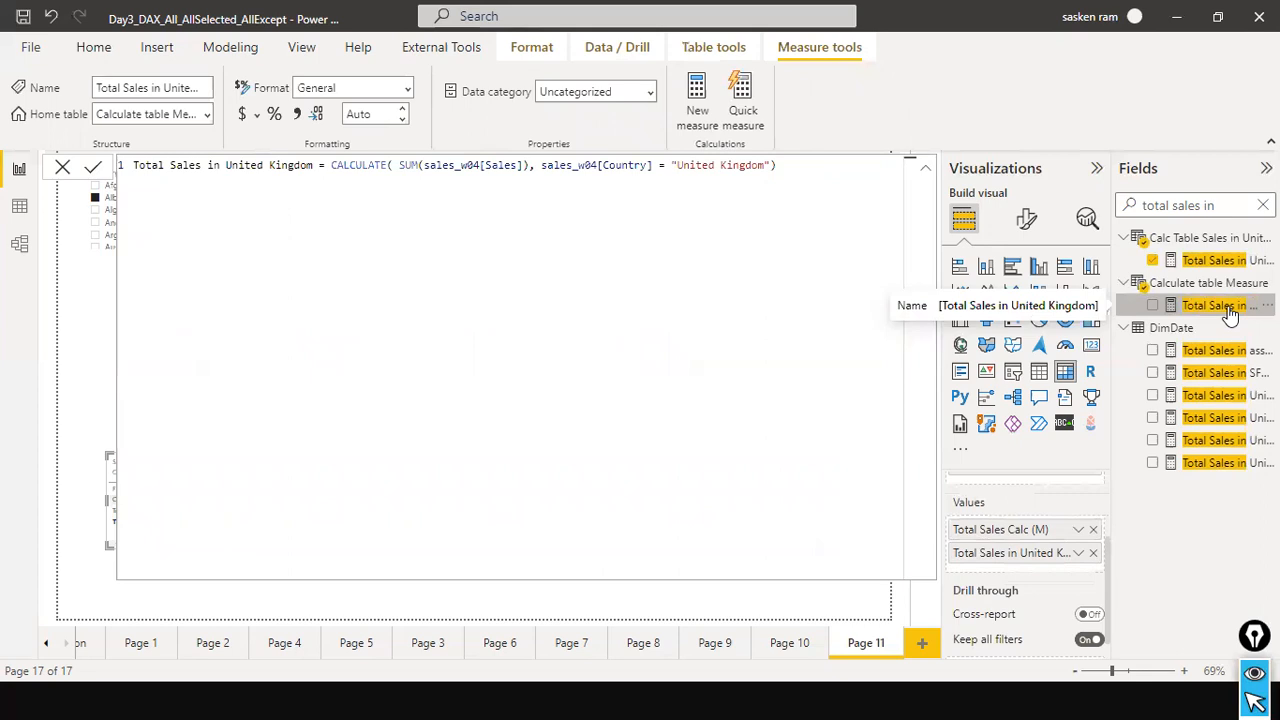
{"action": "key", "text": "Escape"}
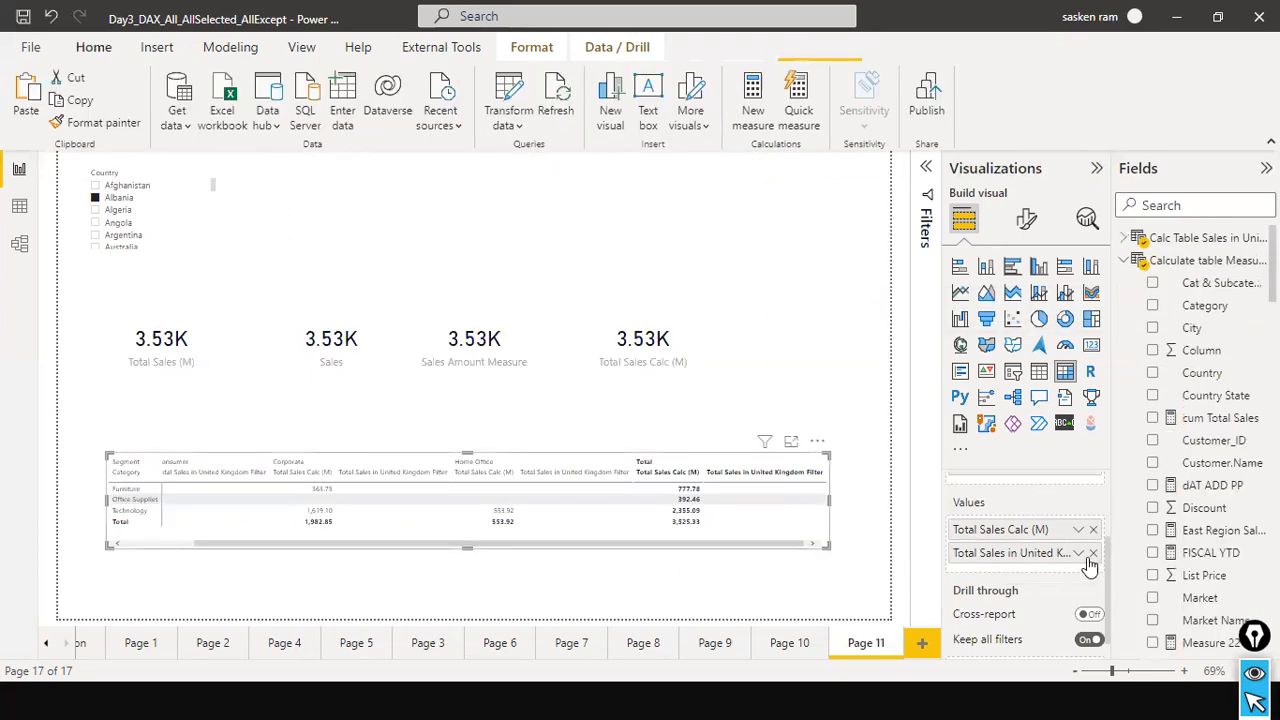
{"action": "left_click", "coordinate": [1093, 554]}
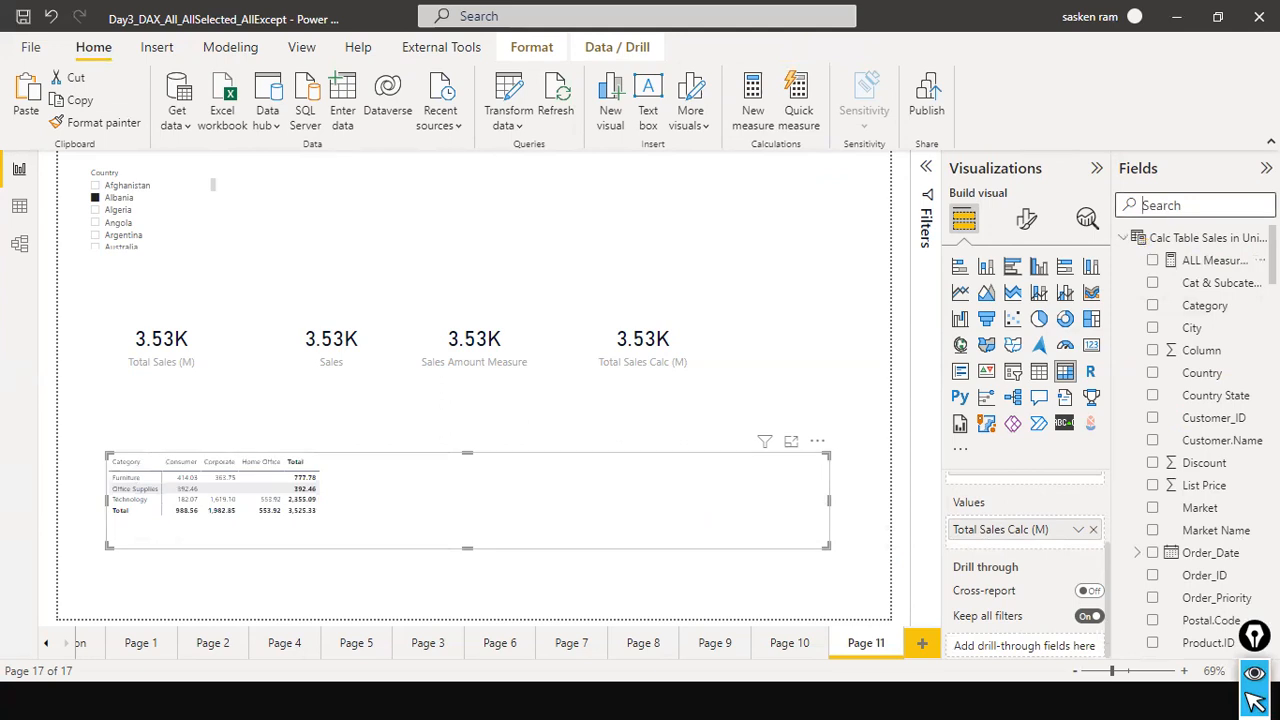
Add two empty cards side by side above the Sales Amount Measure and Total Sales Calc (M) cards.
{"action": "left_click", "coordinate": [596, 225]}
{"action": "left_click", "coordinate": [1093, 346]}
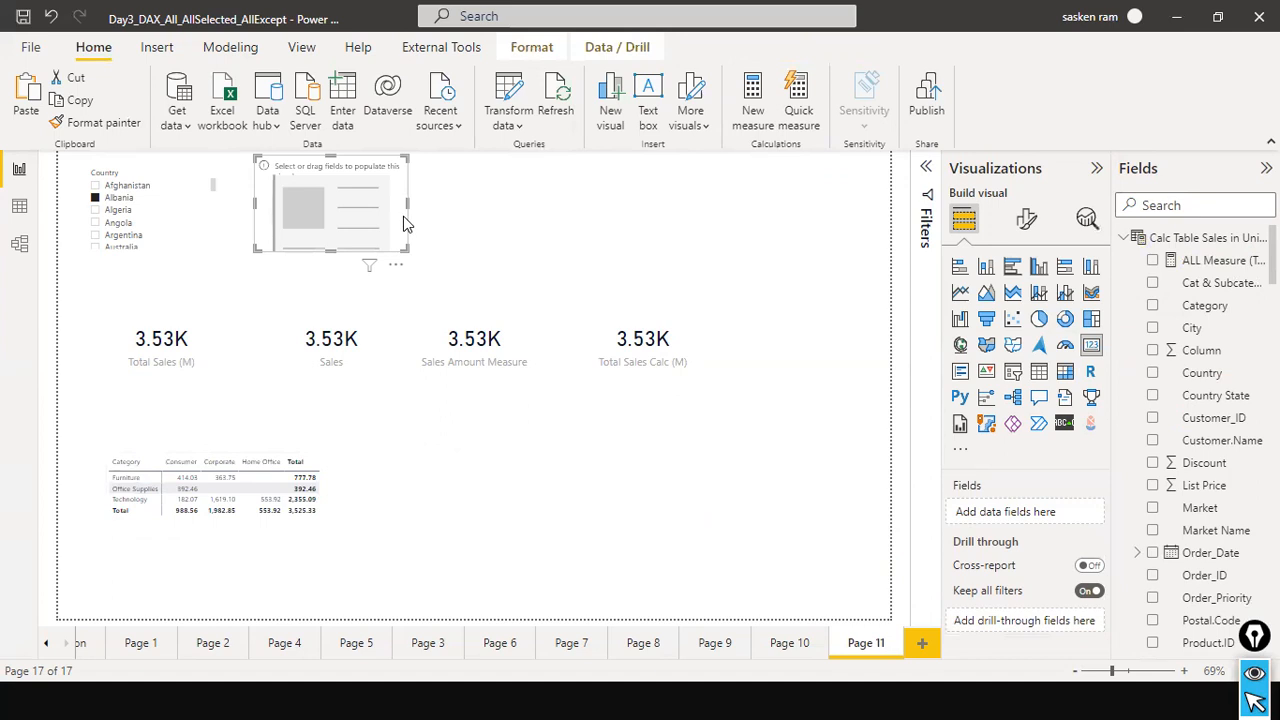
{"action": "left_click_drag", "start_coordinate": [390, 215], "coordinate": [750, 243]}
{"action": "left_click", "coordinate": [854, 254]}
Search the fields for "total sa" and add Total Sales in United Kingdom Filter to the empty card above Sales Amount Measure.
{"action": "left_click", "coordinate": [1171, 205]}
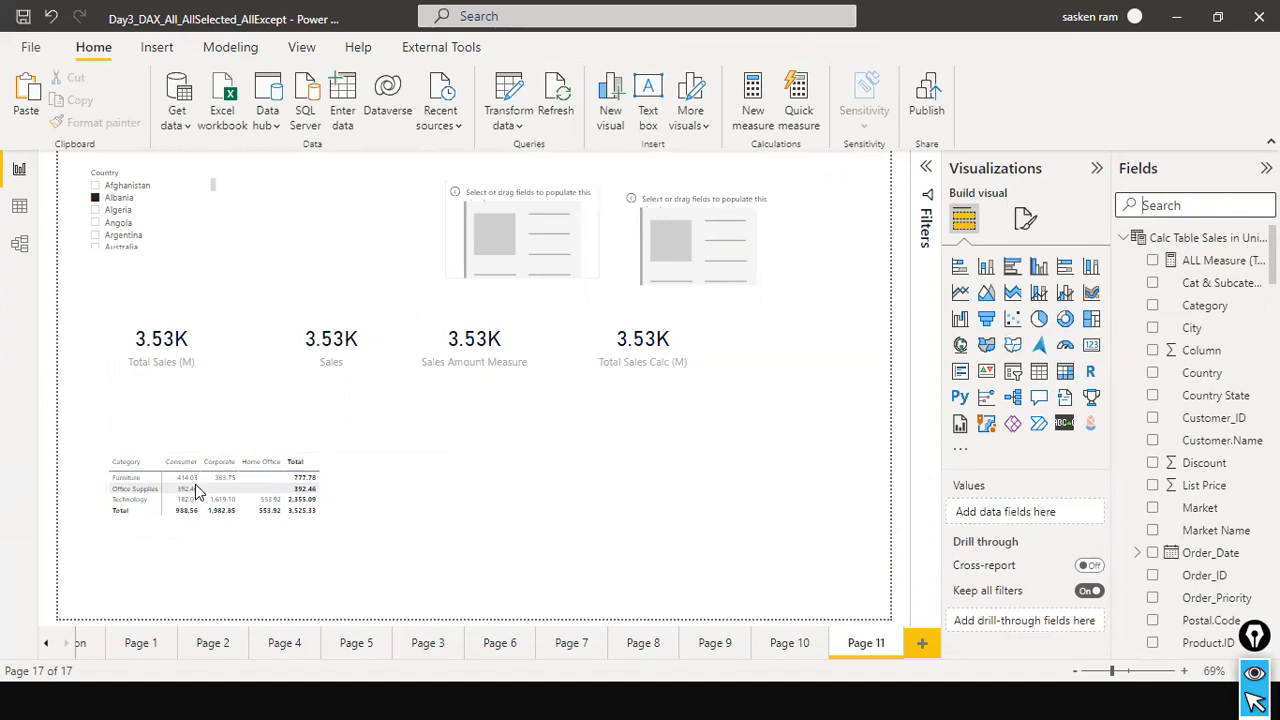
{"action": "type", "text": "total sa"}
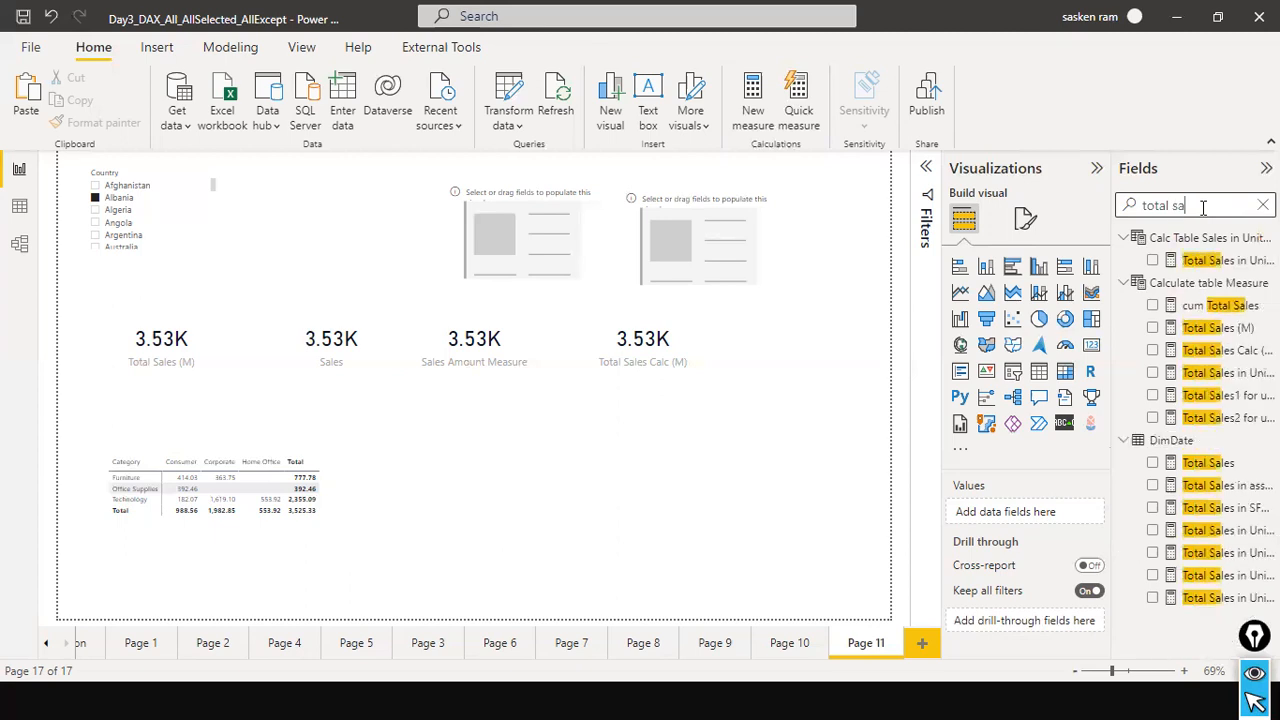
{"action": "left_click", "coordinate": [1240, 264]}
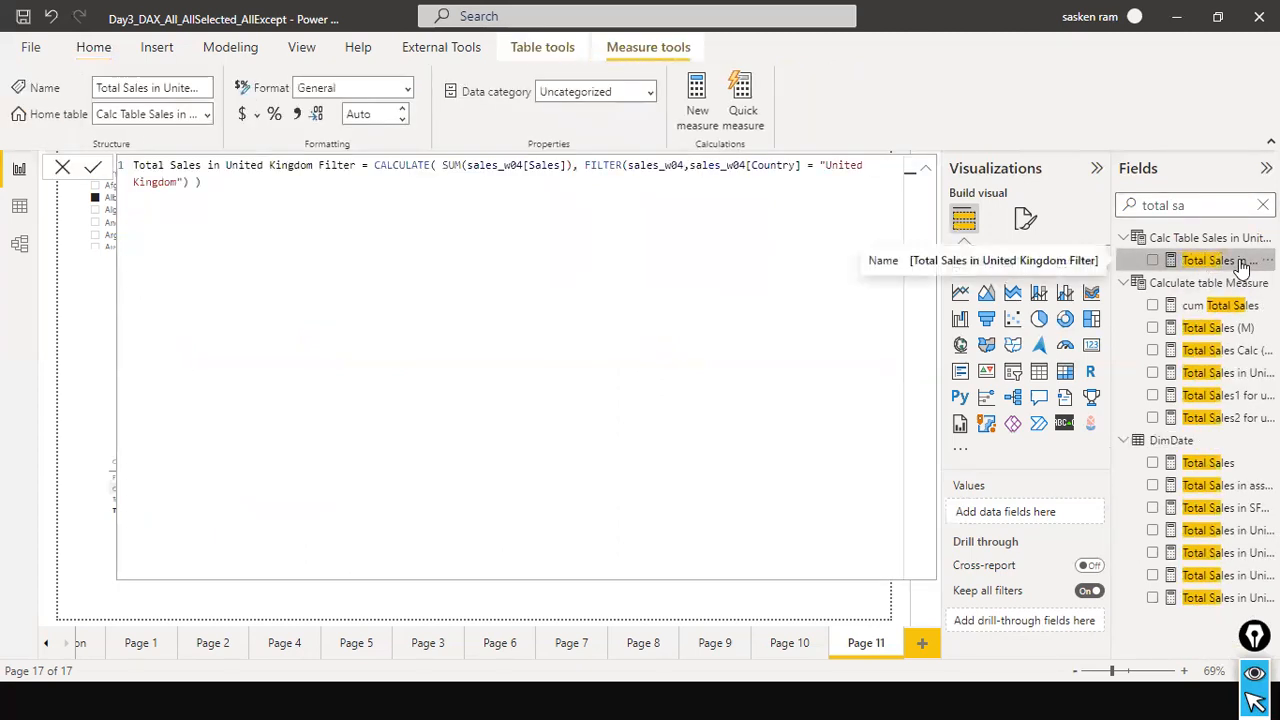
{"action": "left_click", "coordinate": [62, 167]}
{"action": "left_click_drag", "start_coordinate": [1224, 265], "coordinate": [551, 236]}
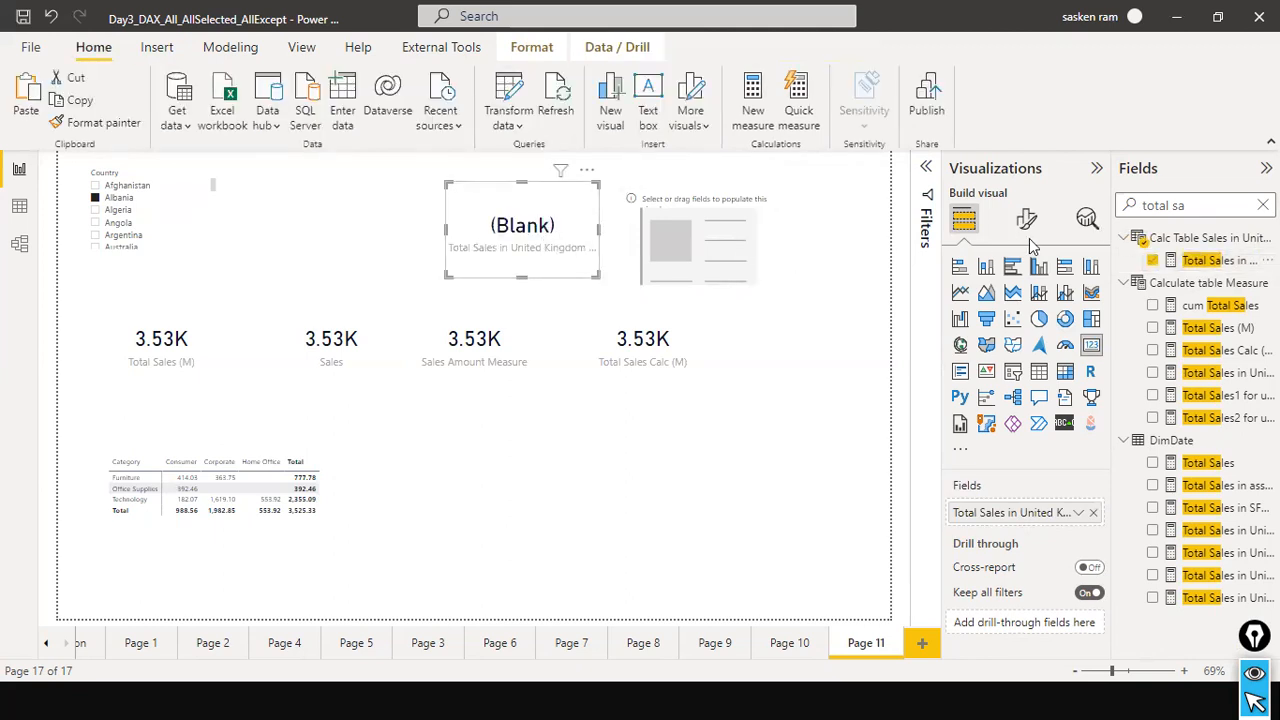
Add Total Sales in United Kingdom to the empty card above Total Sales Calc (M) and review that measure's formula.
{"action": "left_click", "coordinate": [761, 274]}
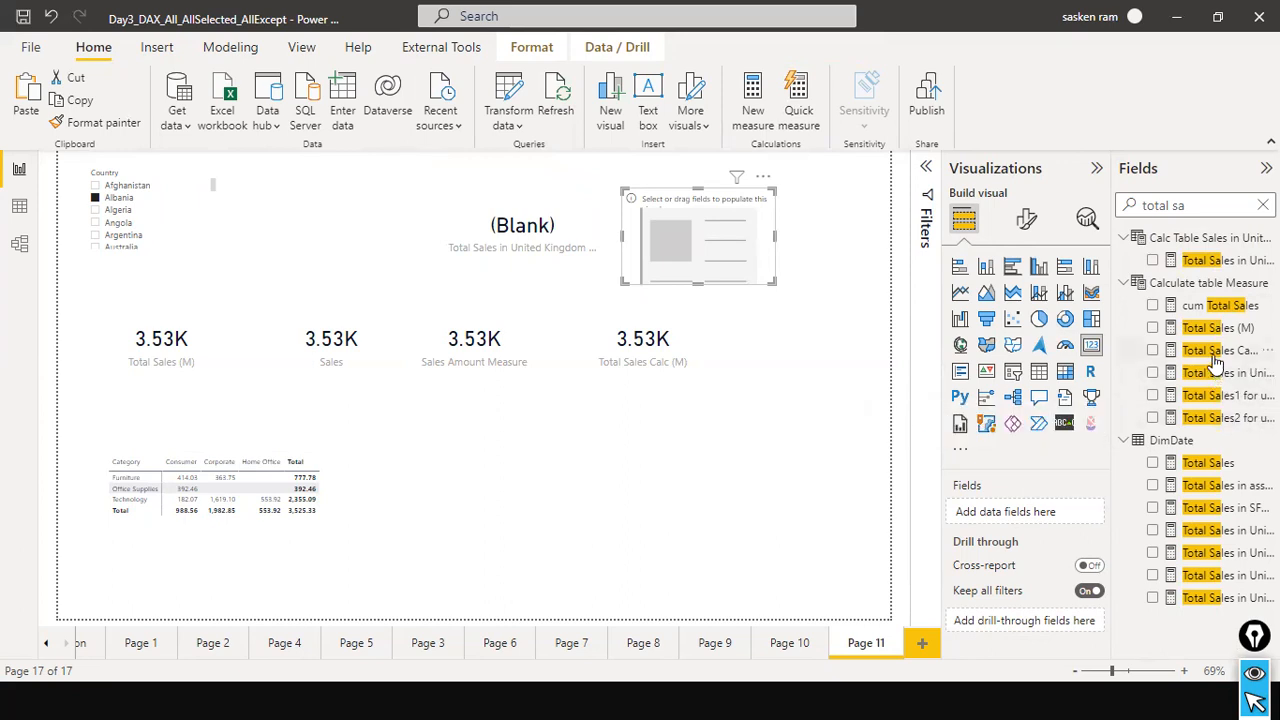
{"action": "left_click_drag", "start_coordinate": [1218, 372], "coordinate": [720, 236]}
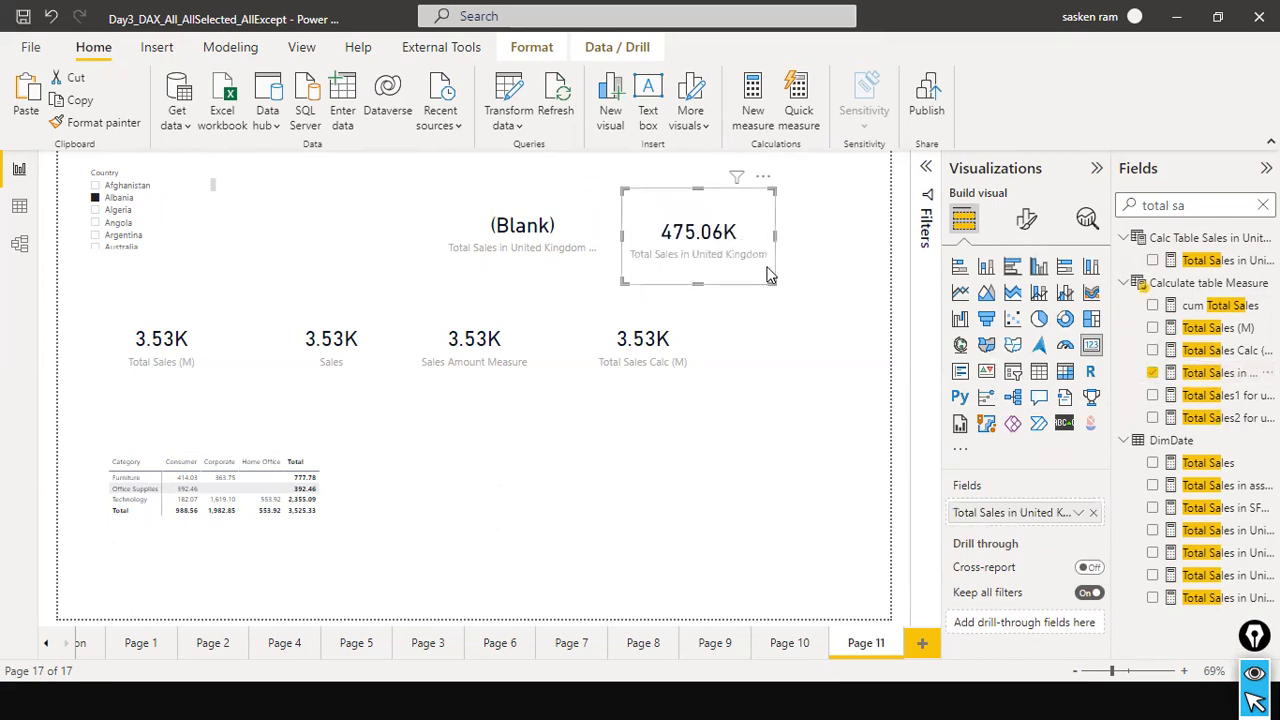
{"action": "left_click", "coordinate": [1200, 372]}
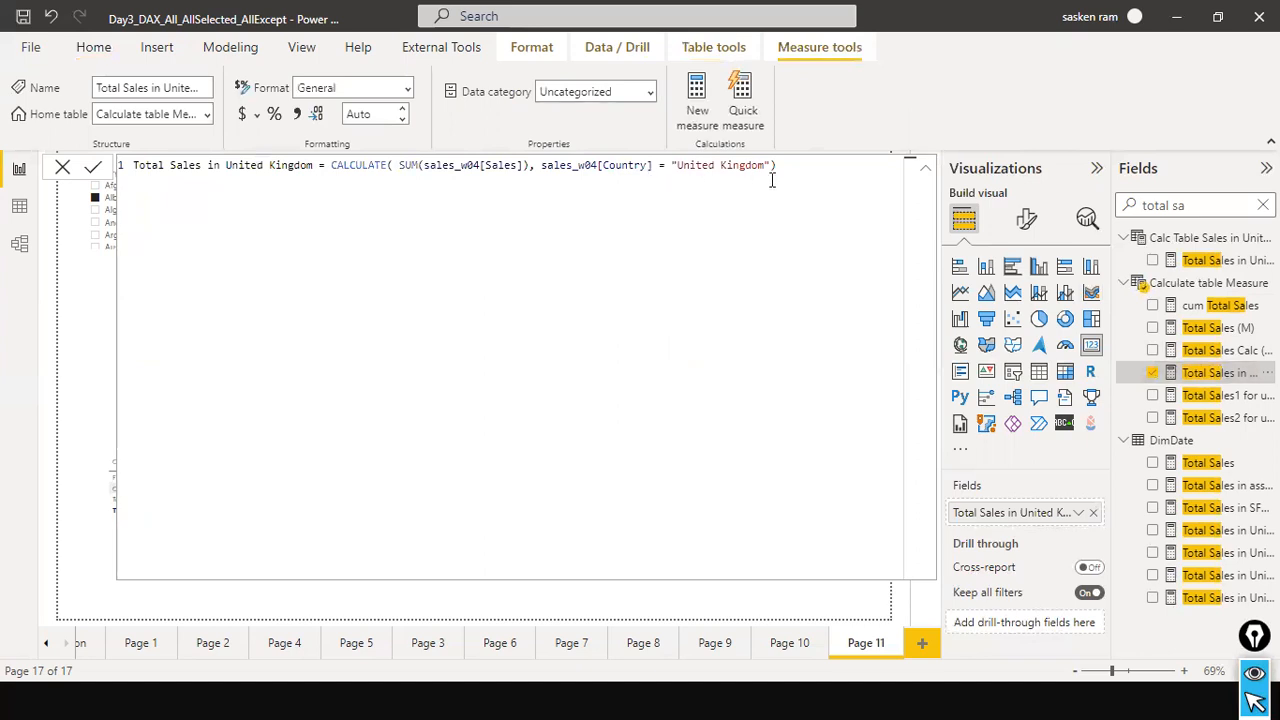
{"action": "left_click", "coordinate": [62, 170]}
{"action": "left_click", "coordinate": [588, 250]}
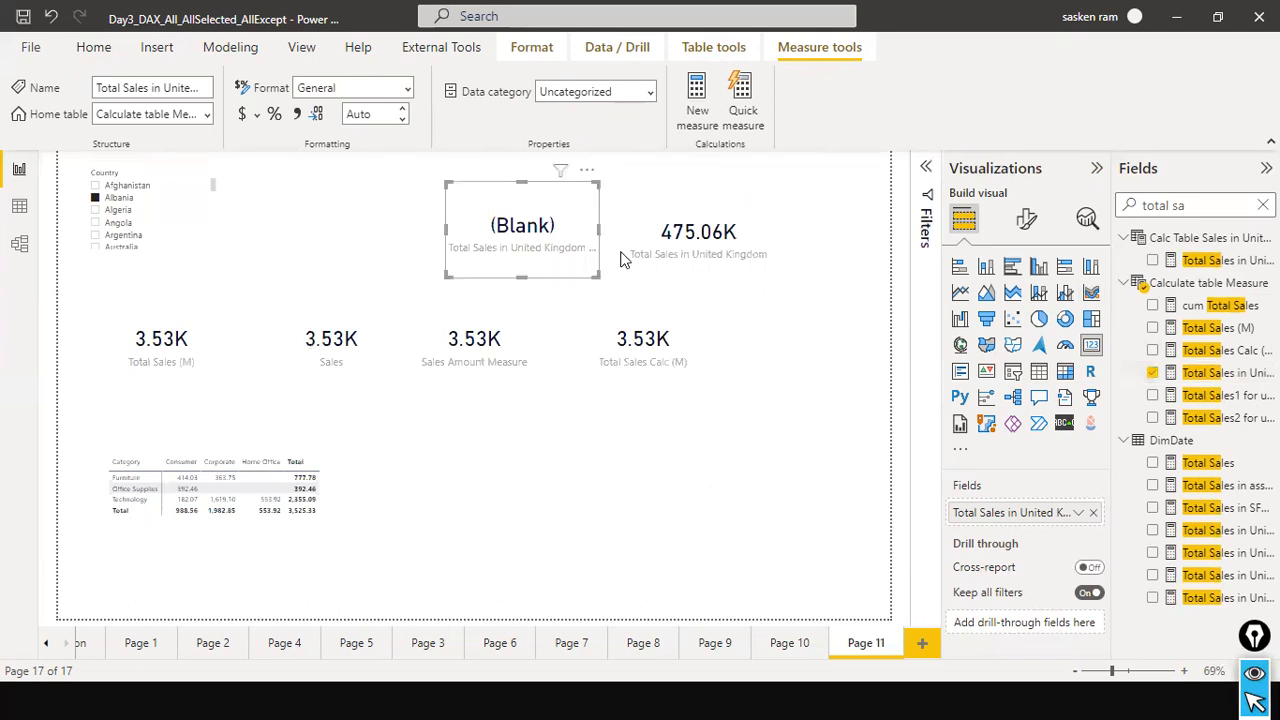
Compare the formulas of Total Sales in United Kingdom Filter, Total Sales in United S2012 and Total Sales in United States.
{"action": "left_click", "coordinate": [1228, 260]}
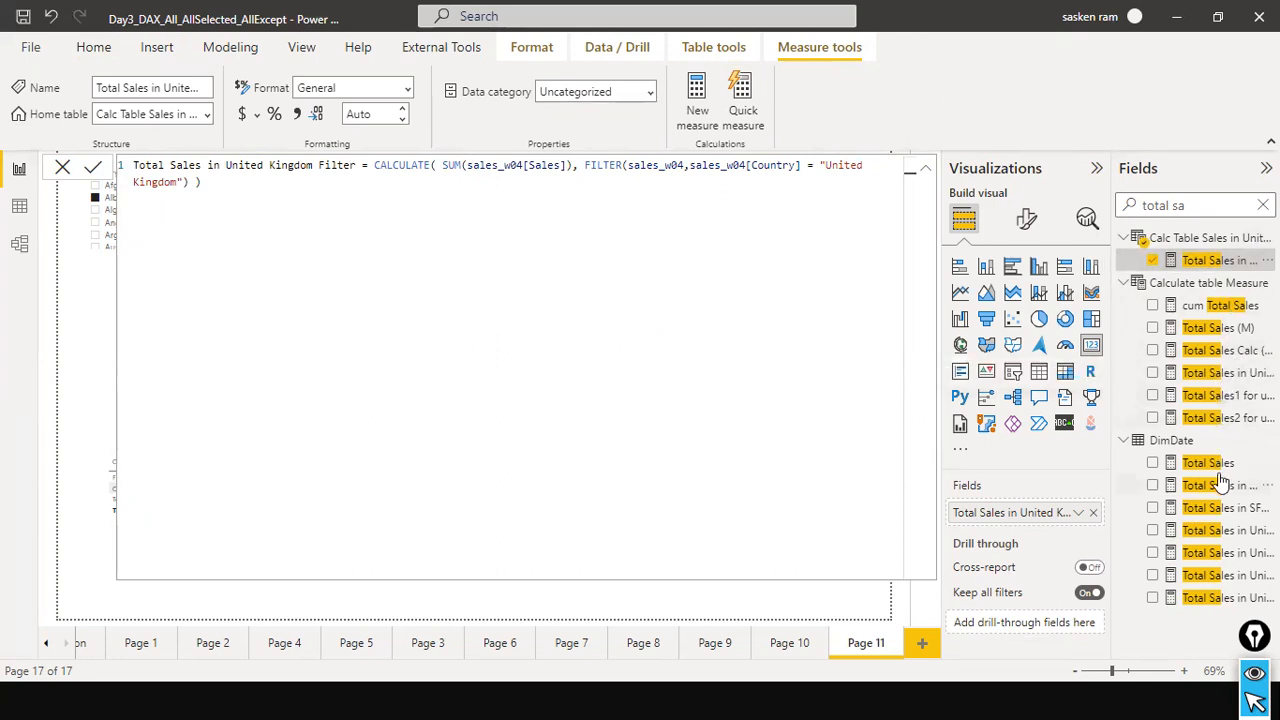
{"action": "left_click", "coordinate": [1212, 577]}
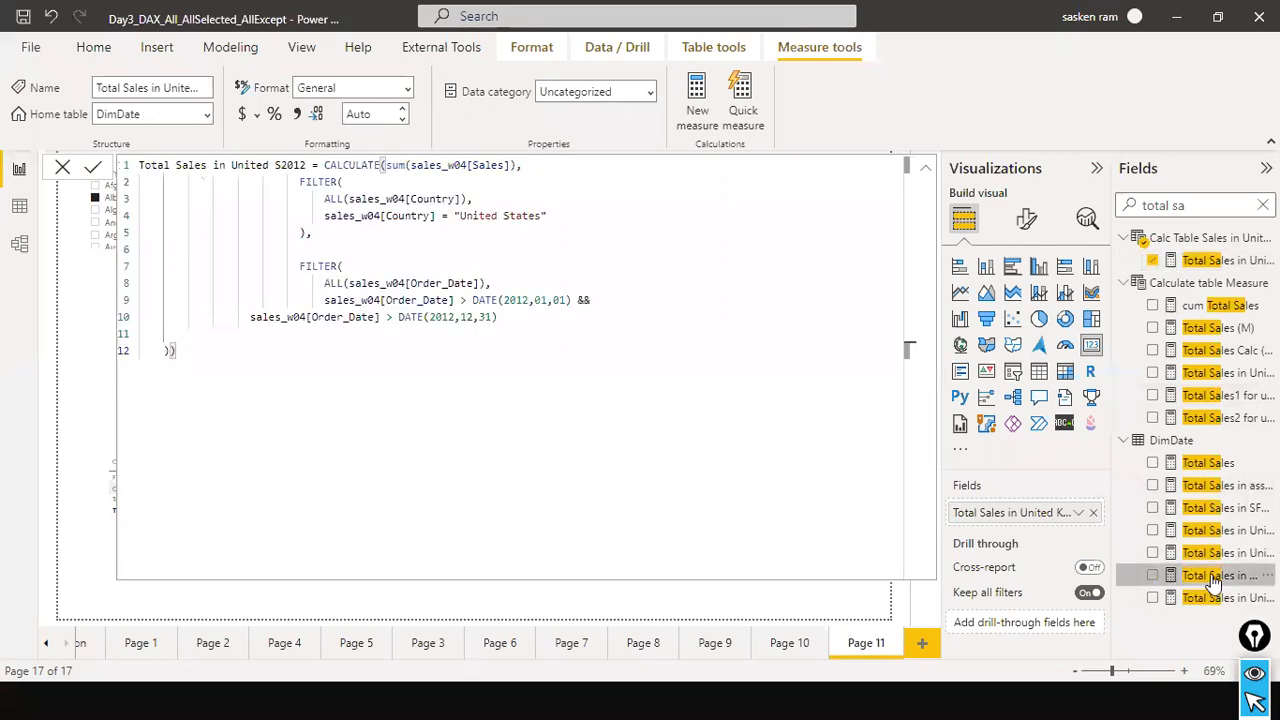
{"action": "left_click", "coordinate": [1220, 600]}
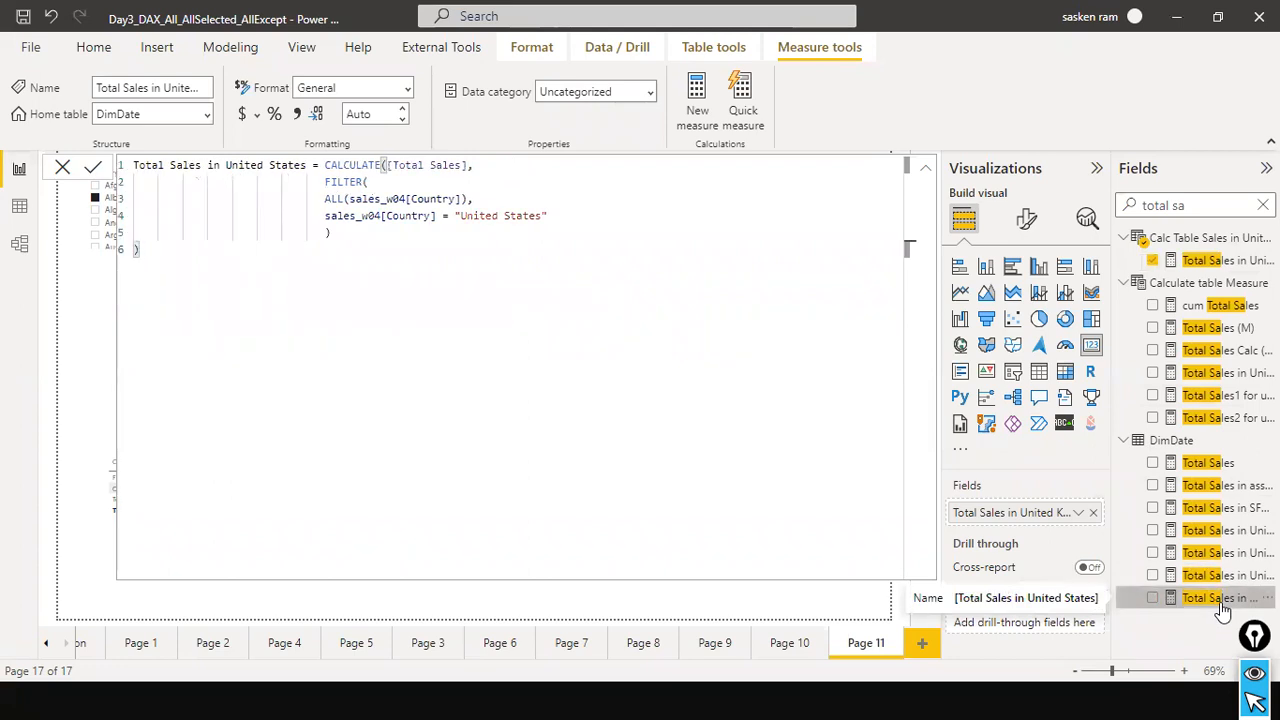
{"action": "left_click", "coordinate": [64, 167]}
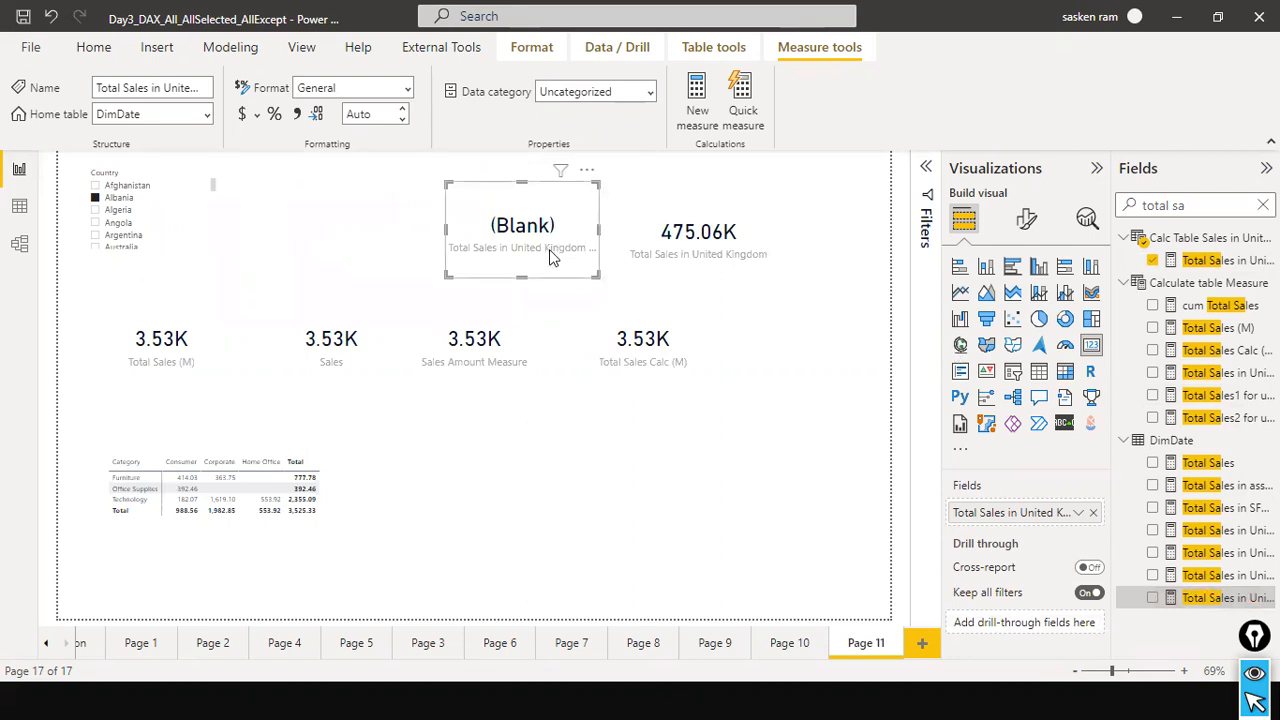
Change the country comparison operator to == in the Total Sales in United Kingdom Filter formula.
{"action": "left_click", "coordinate": [1220, 260]}
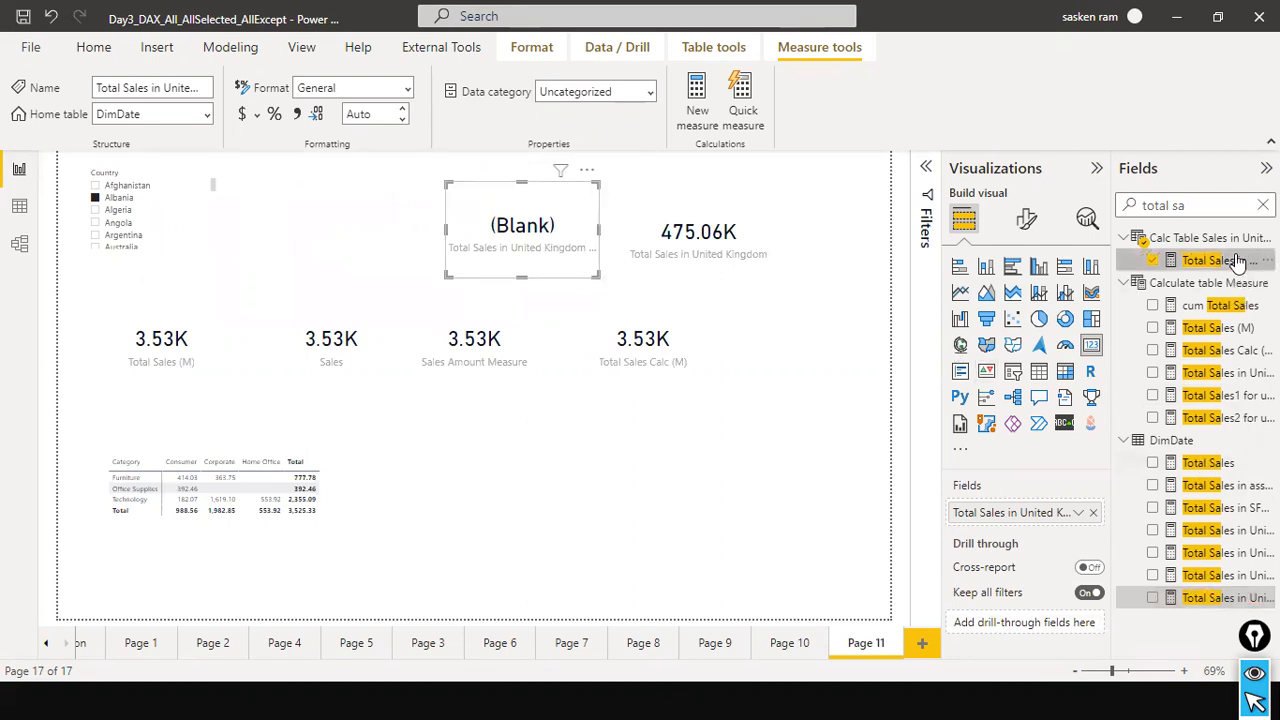
{"action": "left_click", "coordinate": [812, 166]}
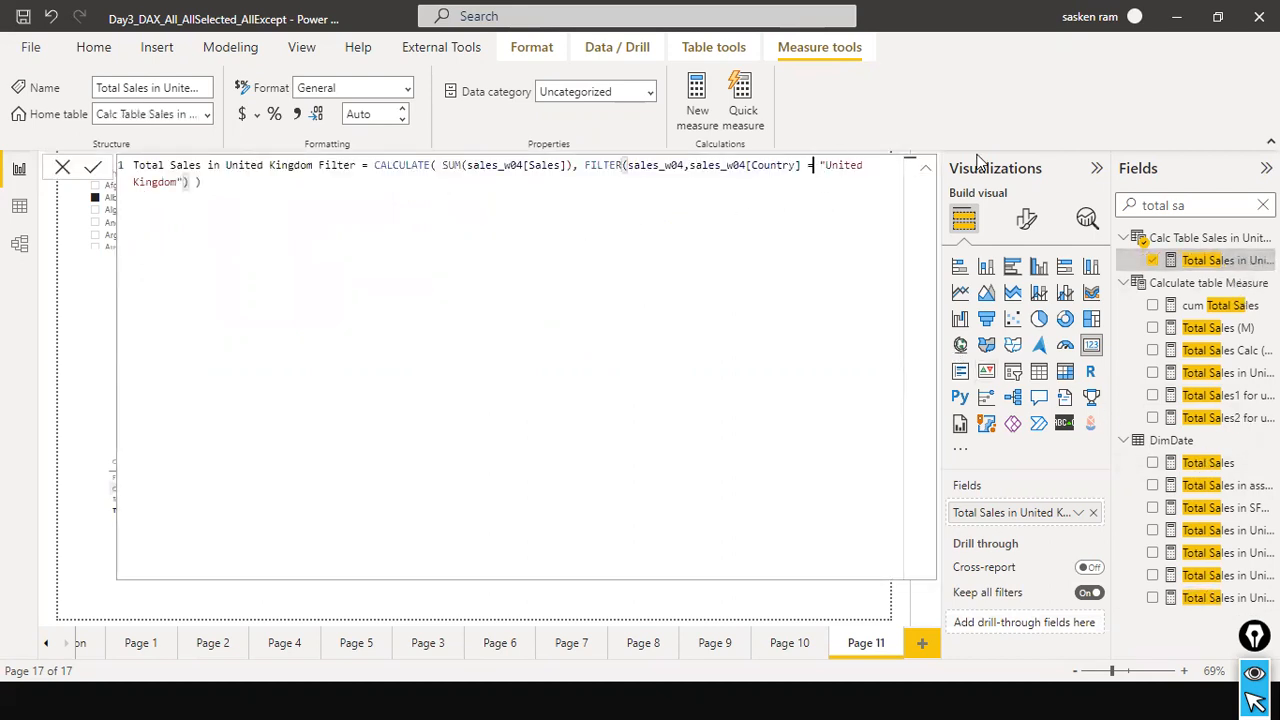
{"action": "type", "text": "="}
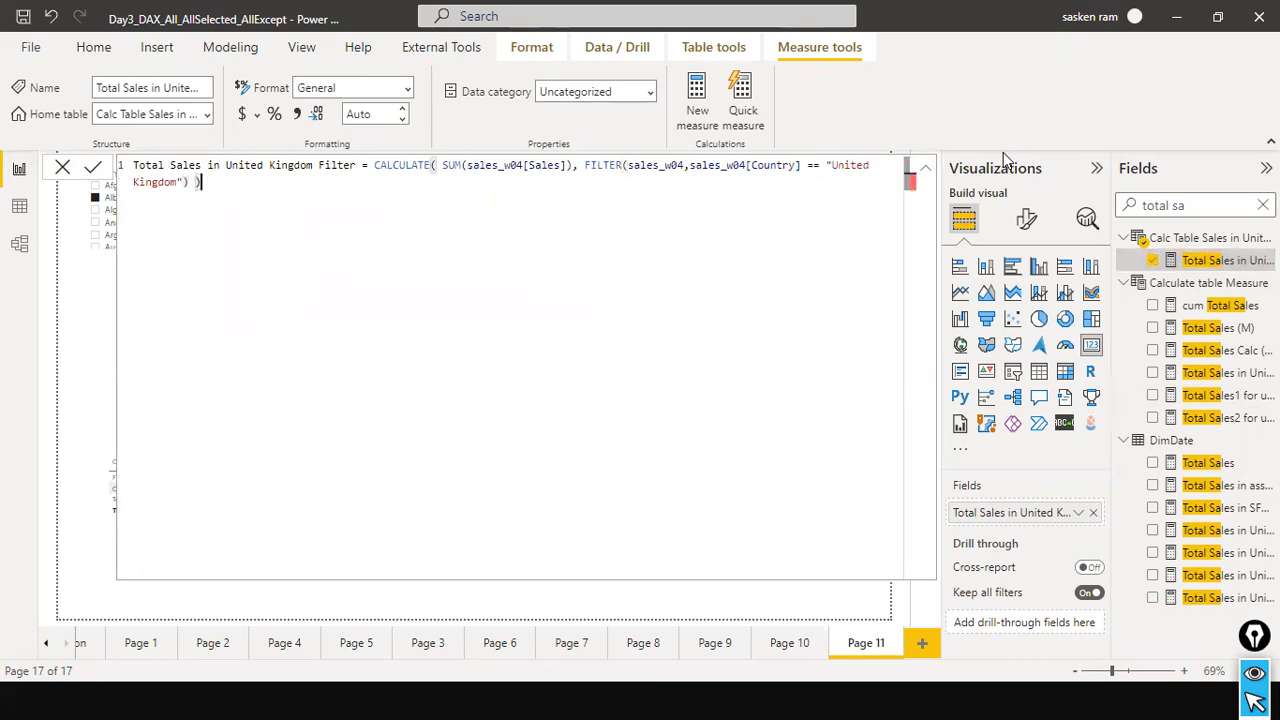
{"action": "key", "text": "Return"}
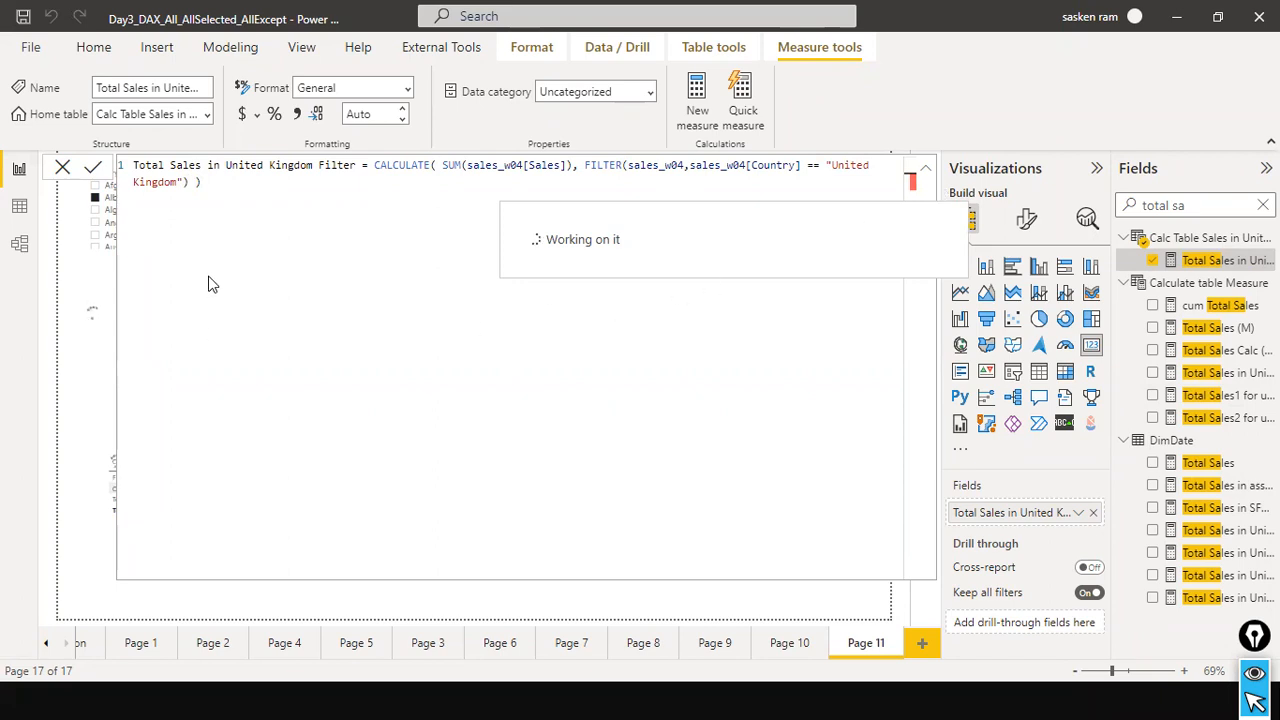
{"action": "left_click", "coordinate": [62, 167]}
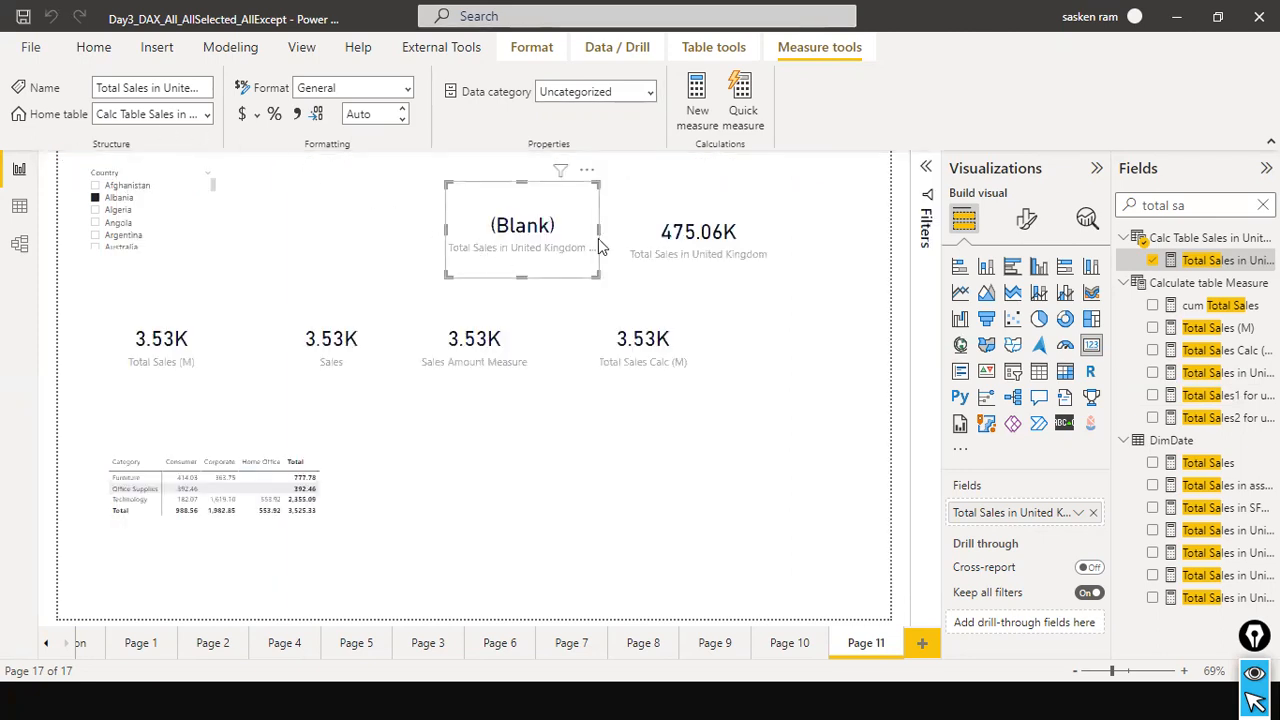
Select the Total Sales in United Kingdom card and examine its measure's formula again.
{"action": "left_click", "coordinate": [746, 244]}
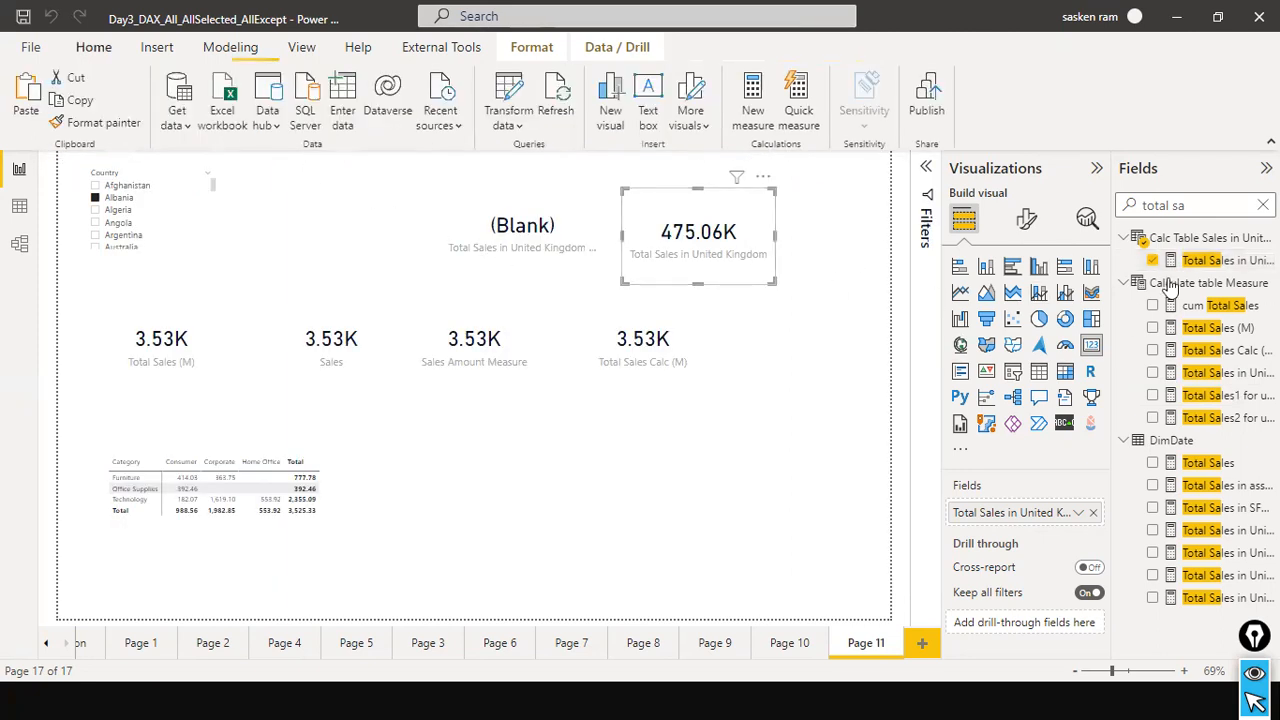
{"action": "left_click", "coordinate": [1243, 373]}
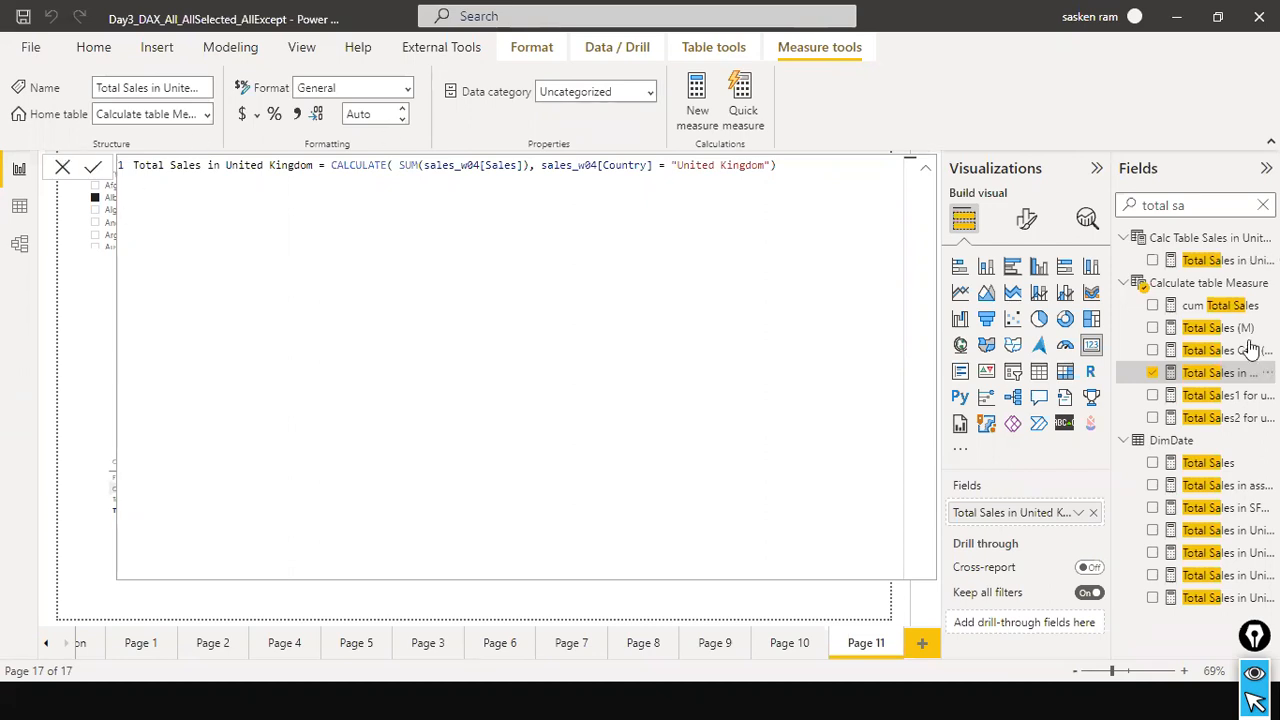
{"action": "left_click", "coordinate": [62, 167]}
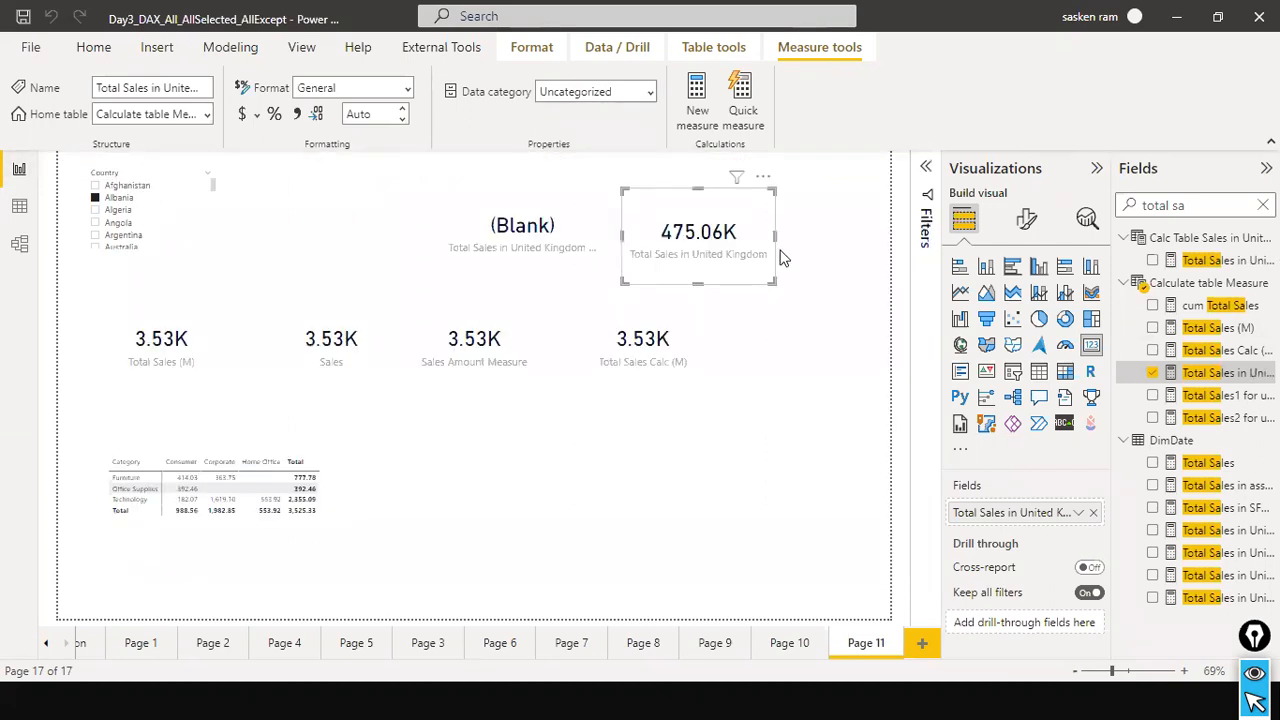
Open the Total Sales in United Kingdom Filter measure from its card and copy its entire formula.
{"action": "left_click", "coordinate": [551, 252]}
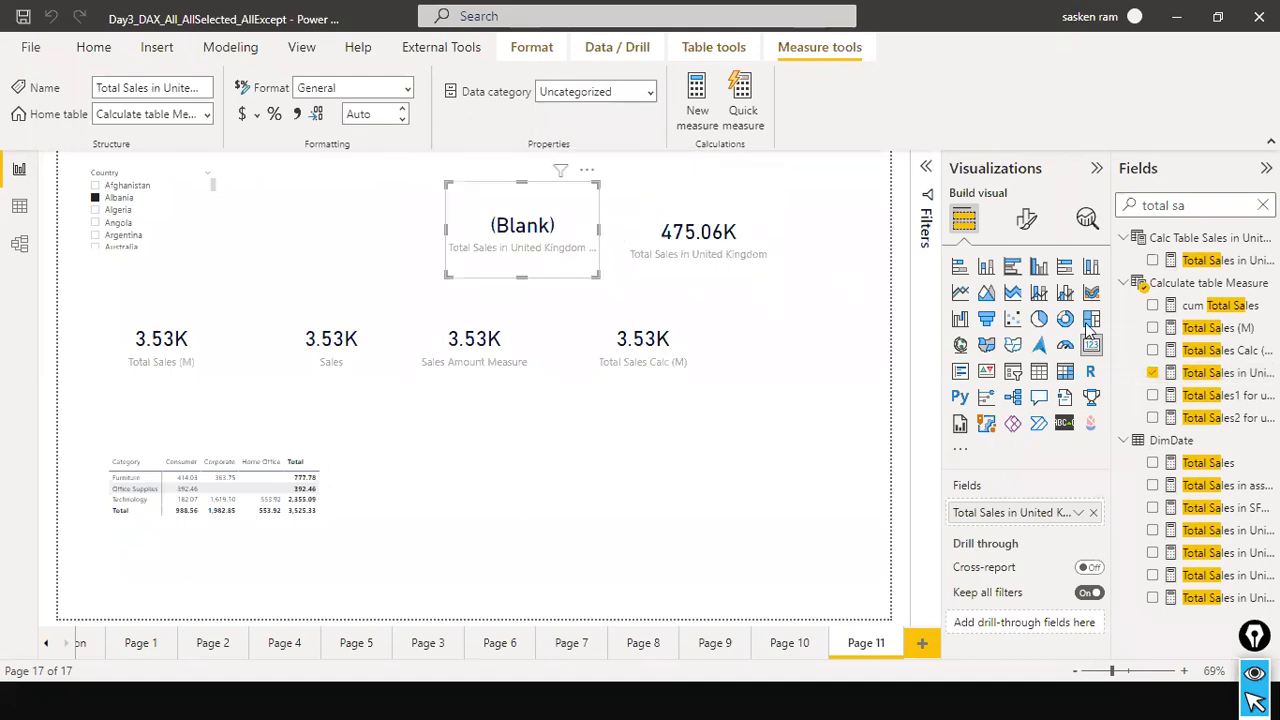
{"action": "left_click", "coordinate": [1228, 262]}
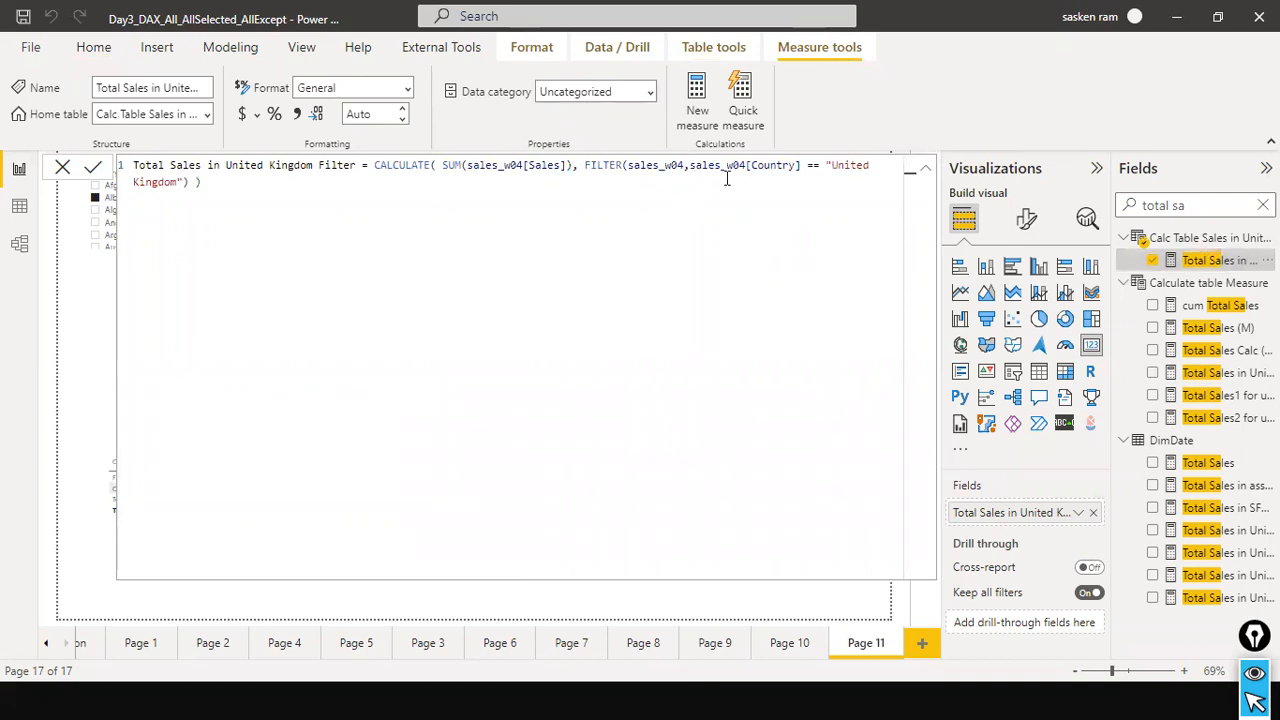
{"action": "key", "text": "ctrl+a"}
{"action": "key", "text": "ctrl+c"}
{"action": "key", "text": "Escape"}
Open a blank Notepad document and paste the Total Sales in United Kingdom Filter formula into it.
{"action": "key", "text": "alt+Tab"}
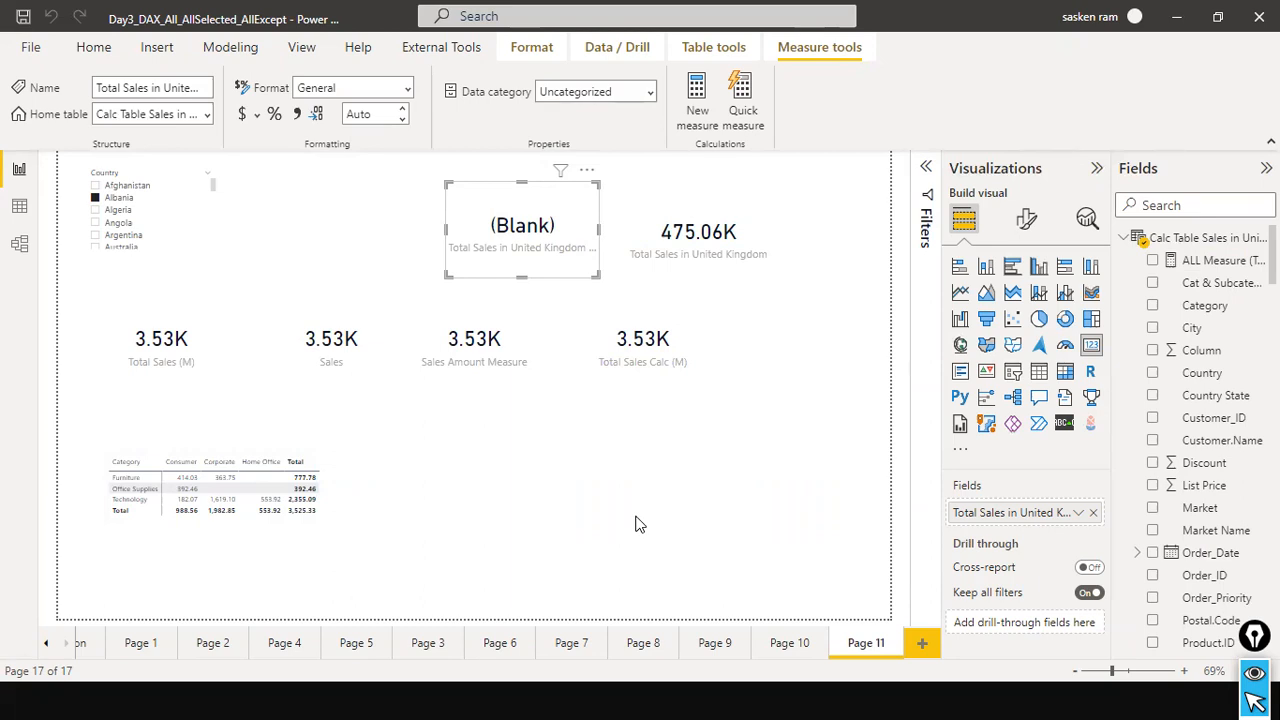
{"action": "left_click", "coordinate": [692, 445]}
{"action": "key", "text": "super"}
{"action": "key", "text": "super"}
{"action": "type", "text": "notepad"}
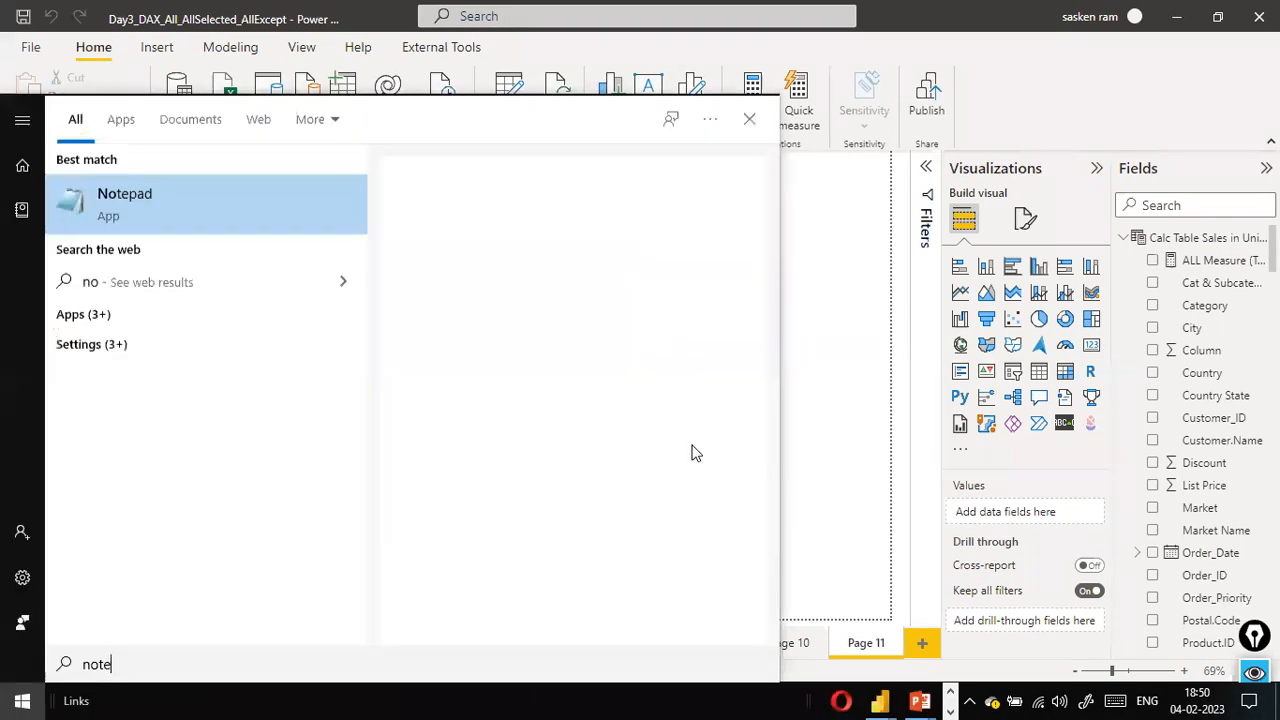
{"action": "key", "text": "Return"}
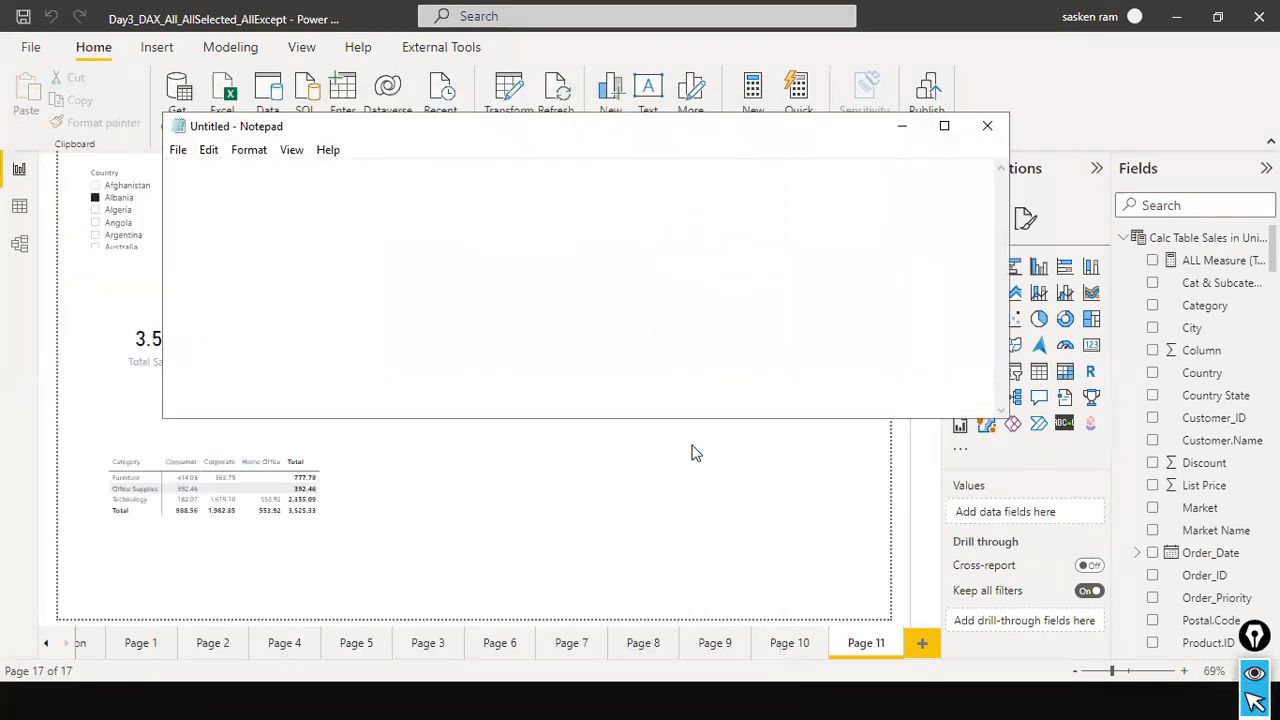
{"action": "key", "text": "ctrl+v"}
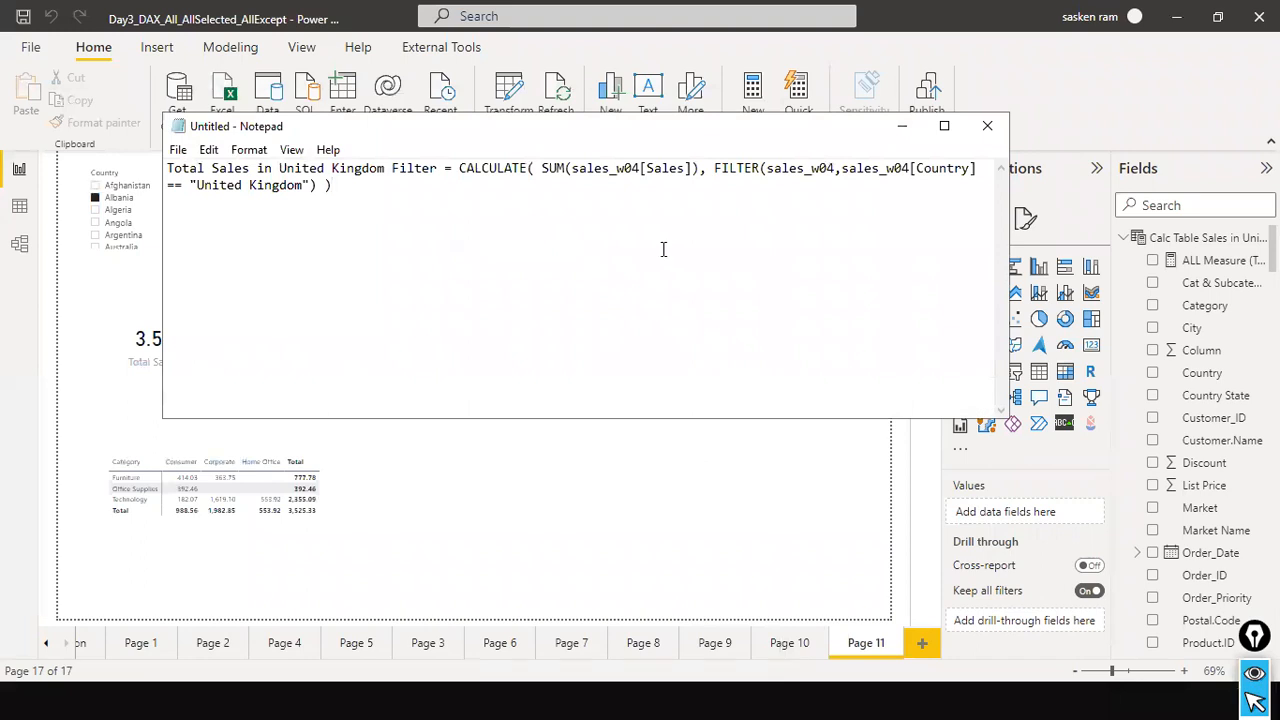
Switch back to Power BI, find the Total Sales in United Kingdom measure and copy its entire formula.
{"action": "key", "text": "alt+Tab"}
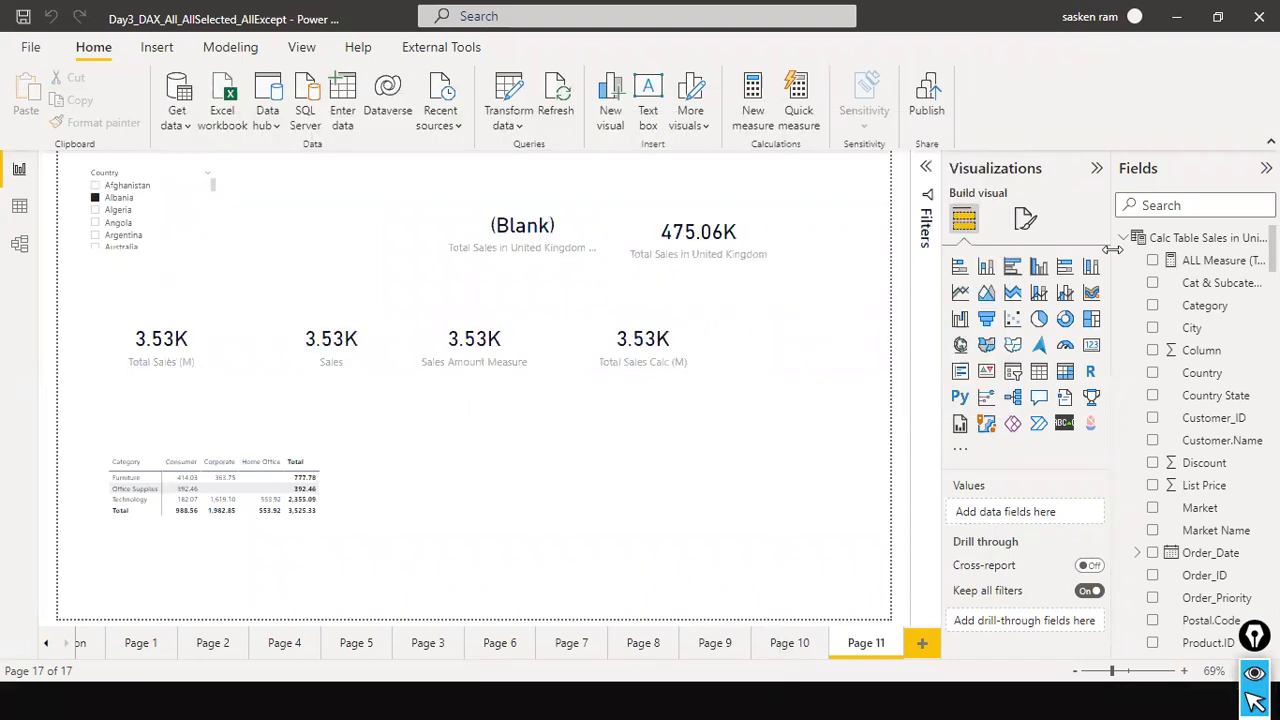
{"action": "left_click", "coordinate": [738, 250]}
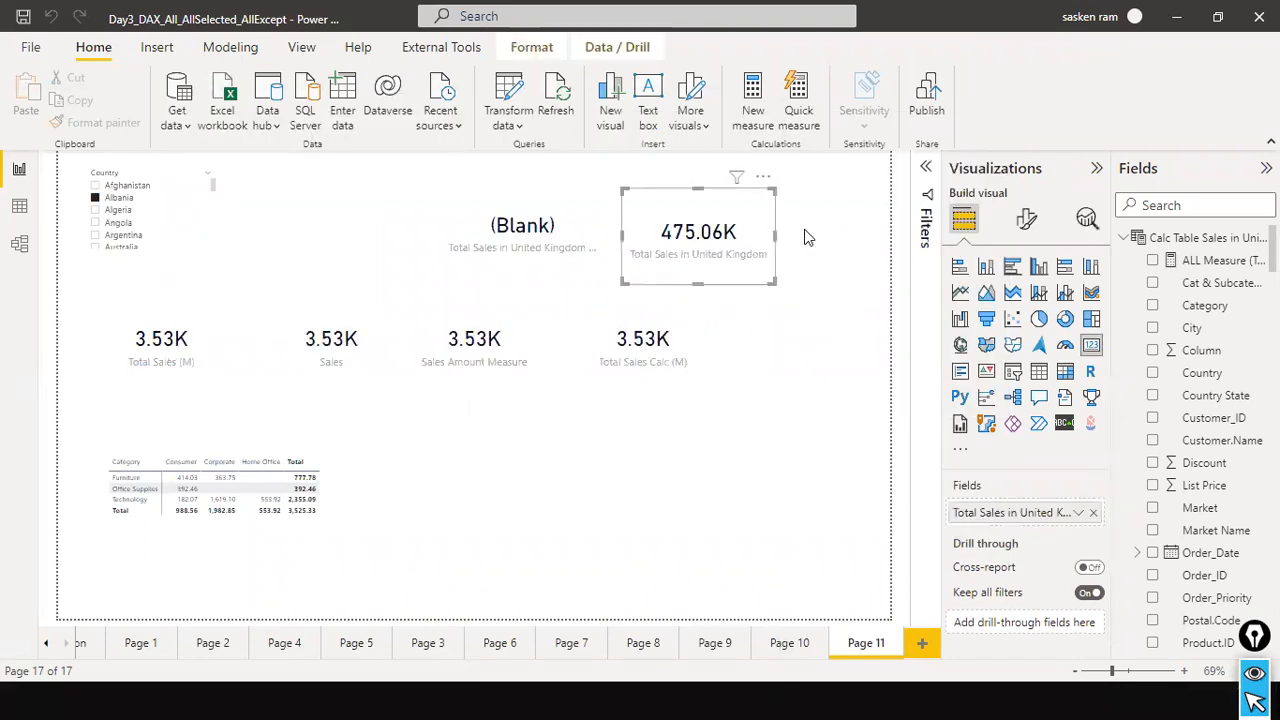
{"action": "left_click", "coordinate": [1212, 204]}
{"action": "type", "text": "total"}
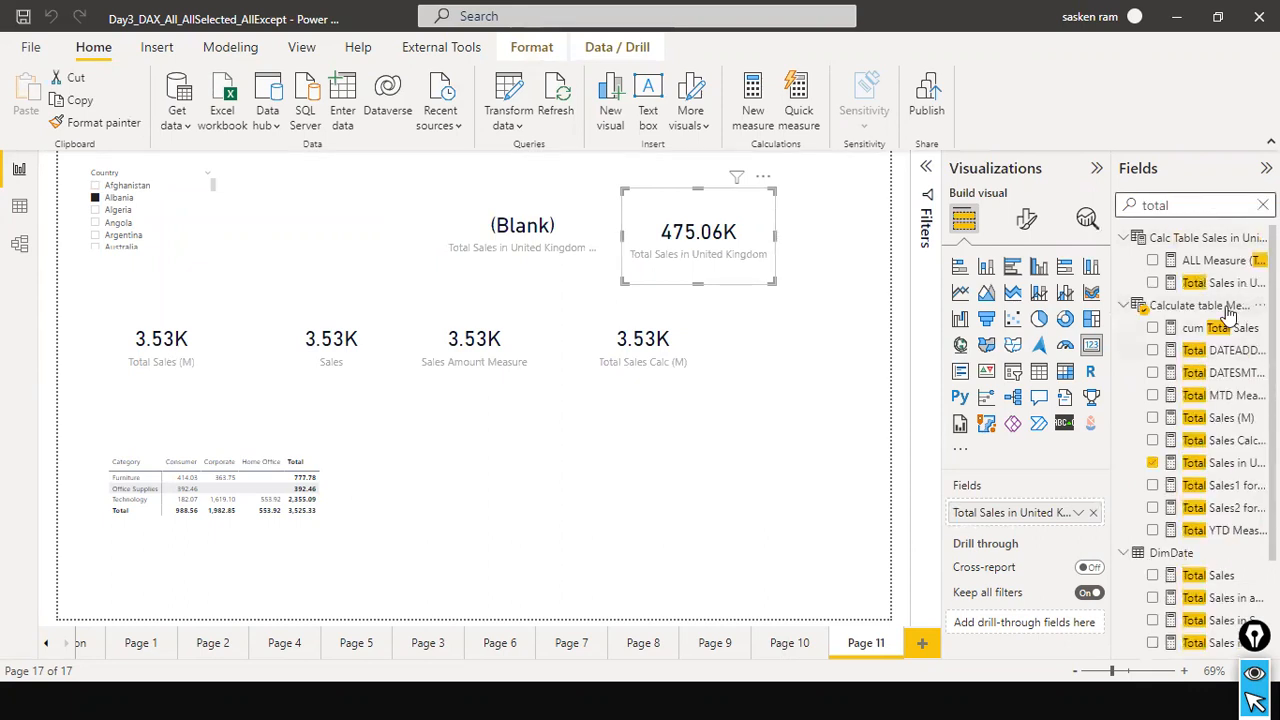
{"action": "left_click", "coordinate": [1230, 463]}
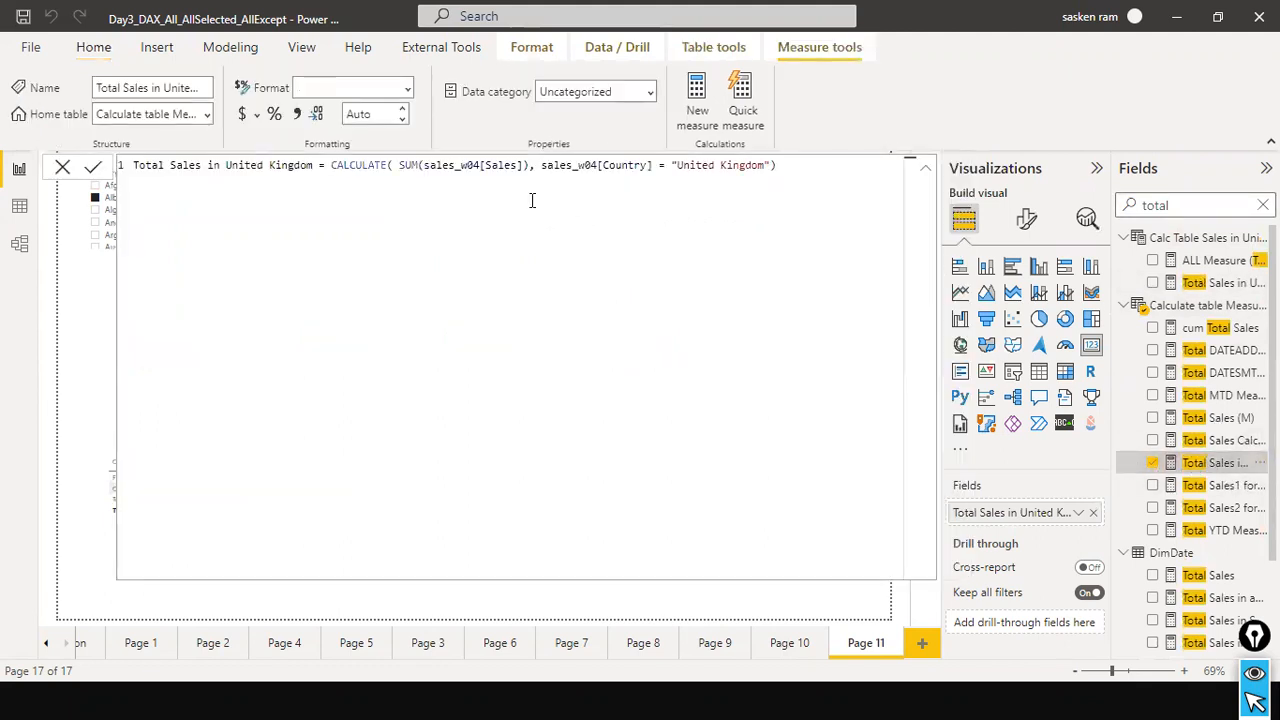
{"action": "key", "text": "ctrl+a"}
{"action": "key", "text": "ctrl+c"}
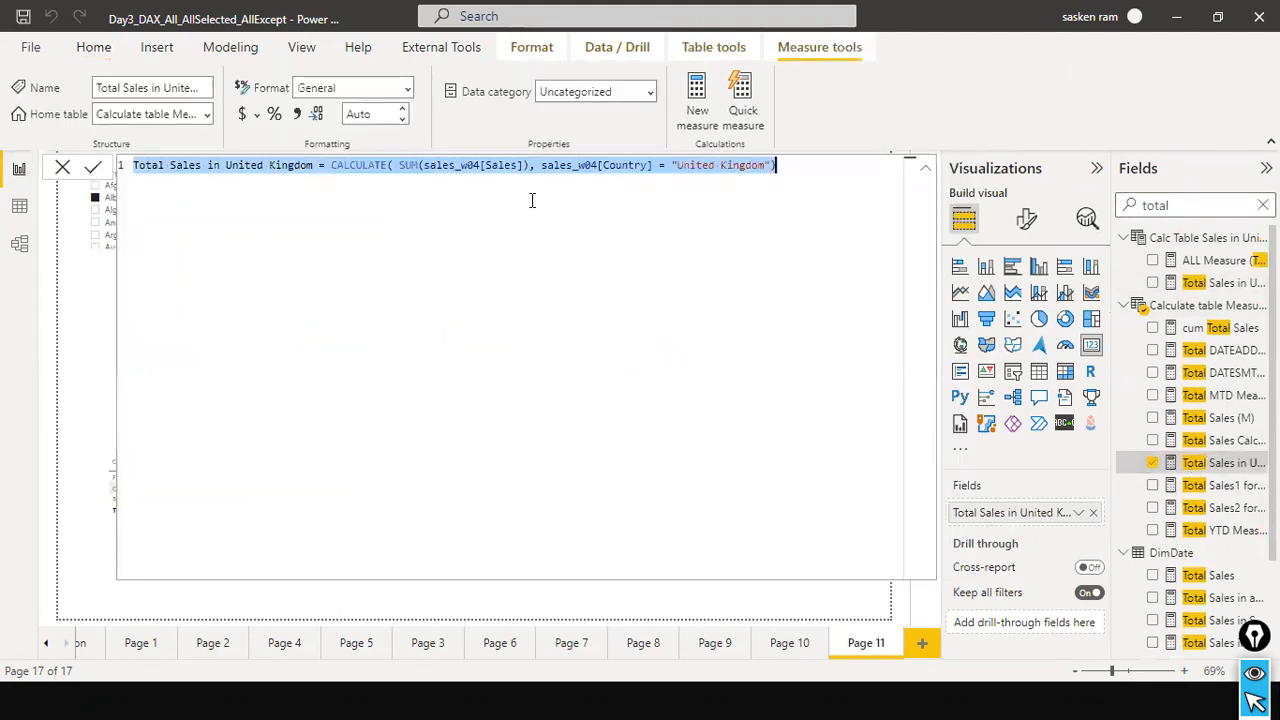
Paste the Total Sales in United Kingdom formula a few lines below the first formula in Notepad.
{"action": "key", "text": "alt+Tab"}
{"action": "key", "text": "Return"}
{"action": "key", "text": "Return"}
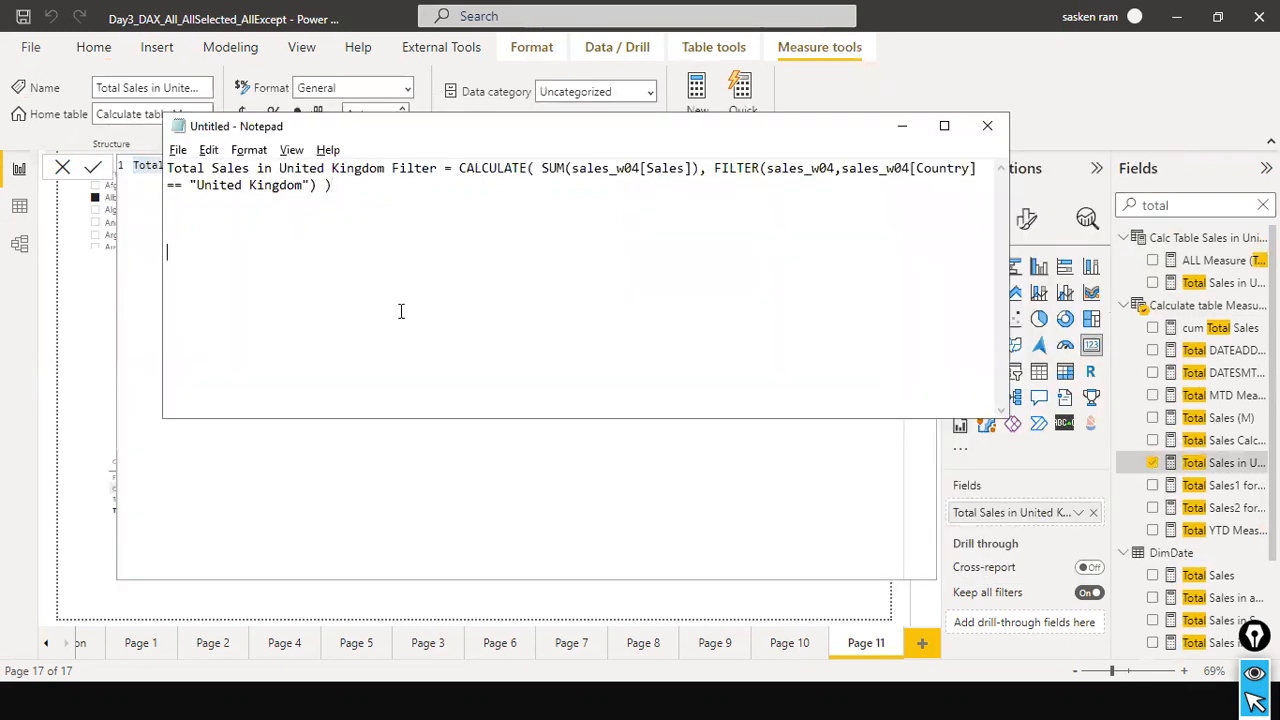
{"action": "key", "text": "ctrl+v"}
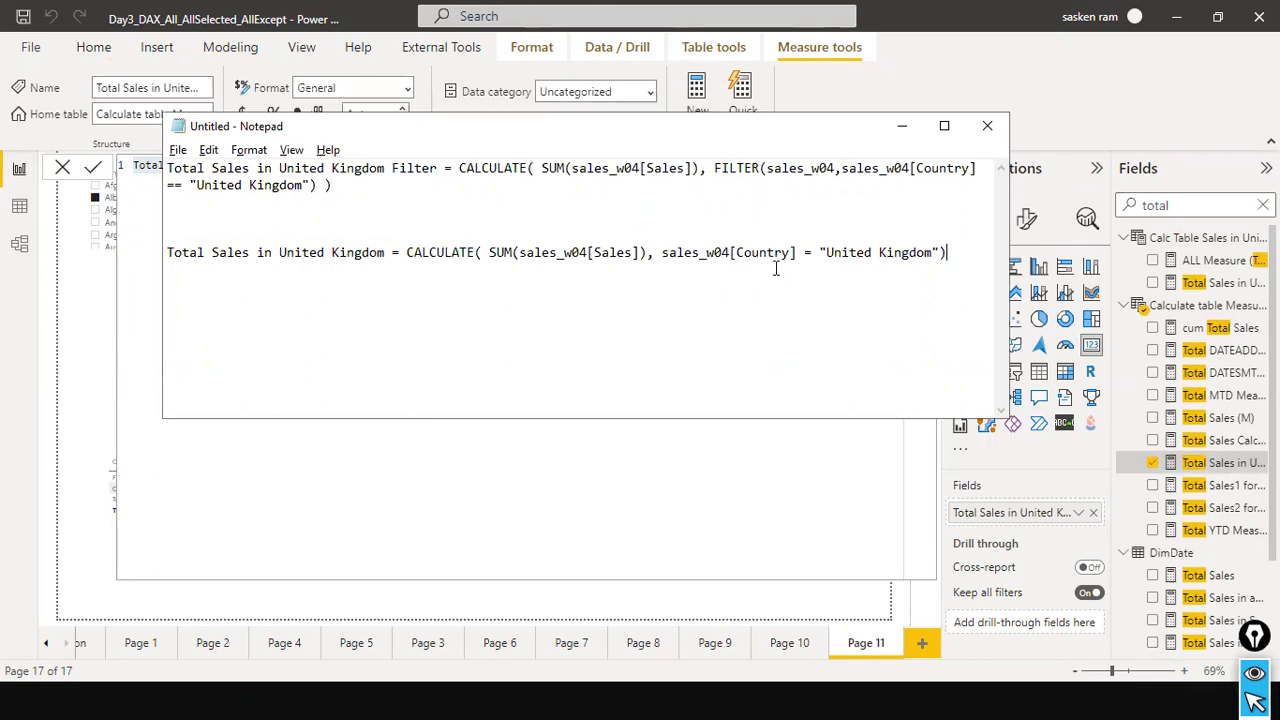
Compare the FILTER argument in the first Notepad formula with the direct Country condition in the second.
{"action": "left_click_drag", "start_coordinate": [945, 252], "coordinate": [748, 254]}
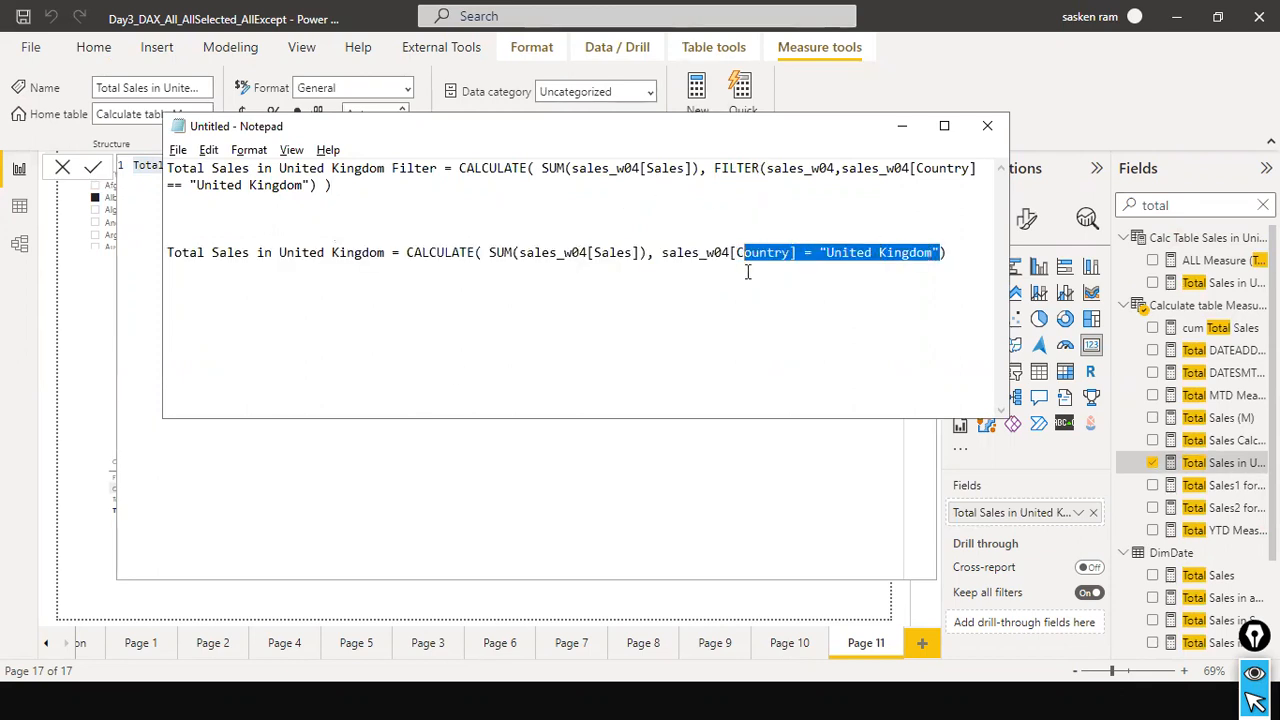
{"action": "left_click", "coordinate": [752, 190]}
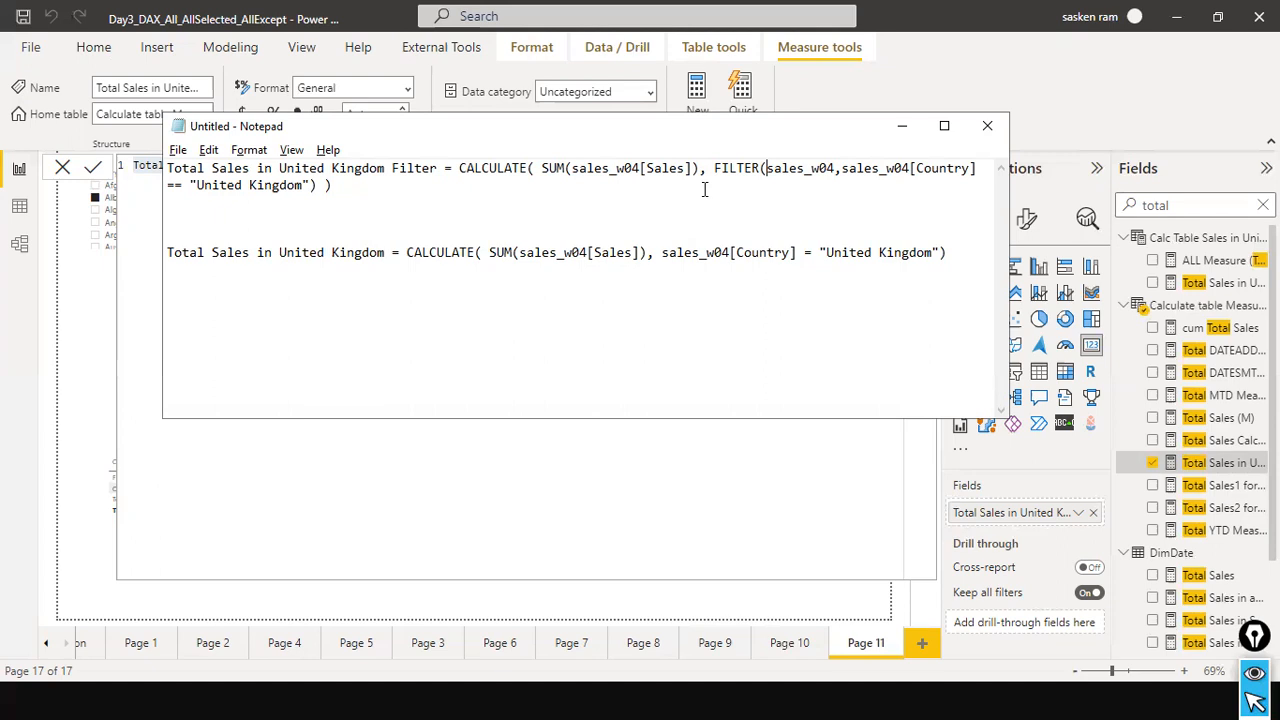
{"action": "left_click", "coordinate": [660, 72]}
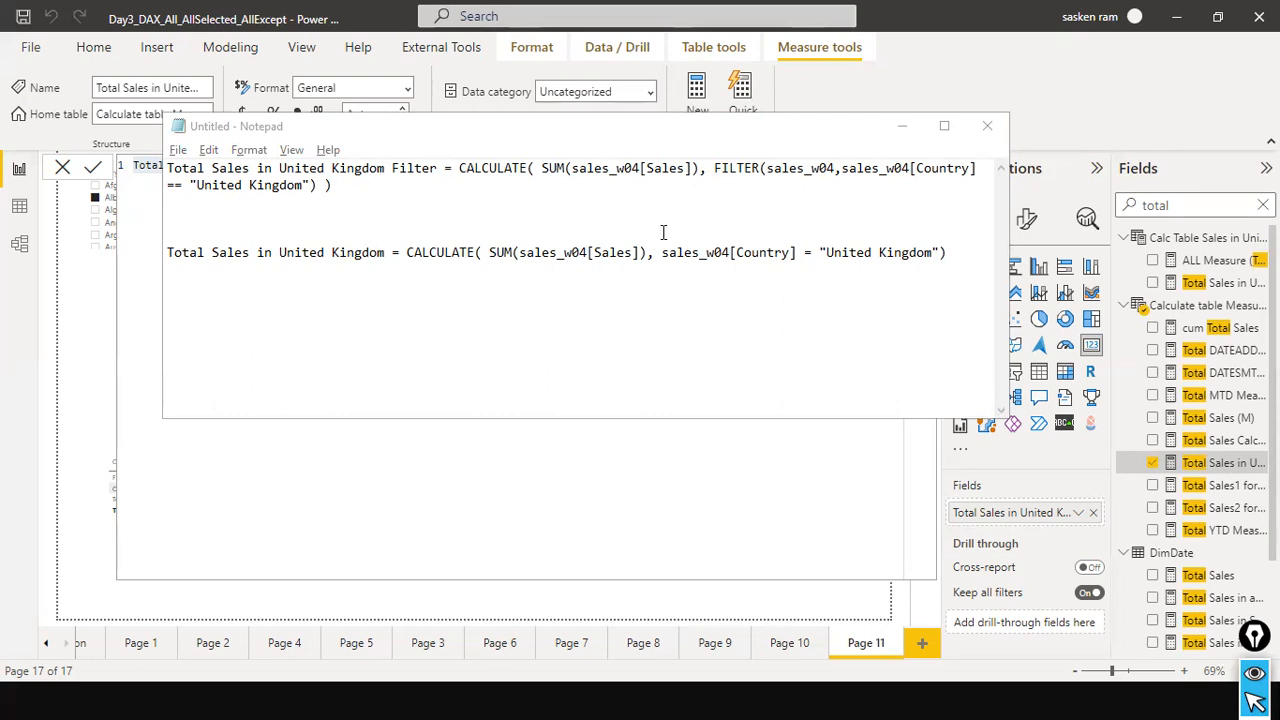
{"action": "key", "text": "alt+Tab"}
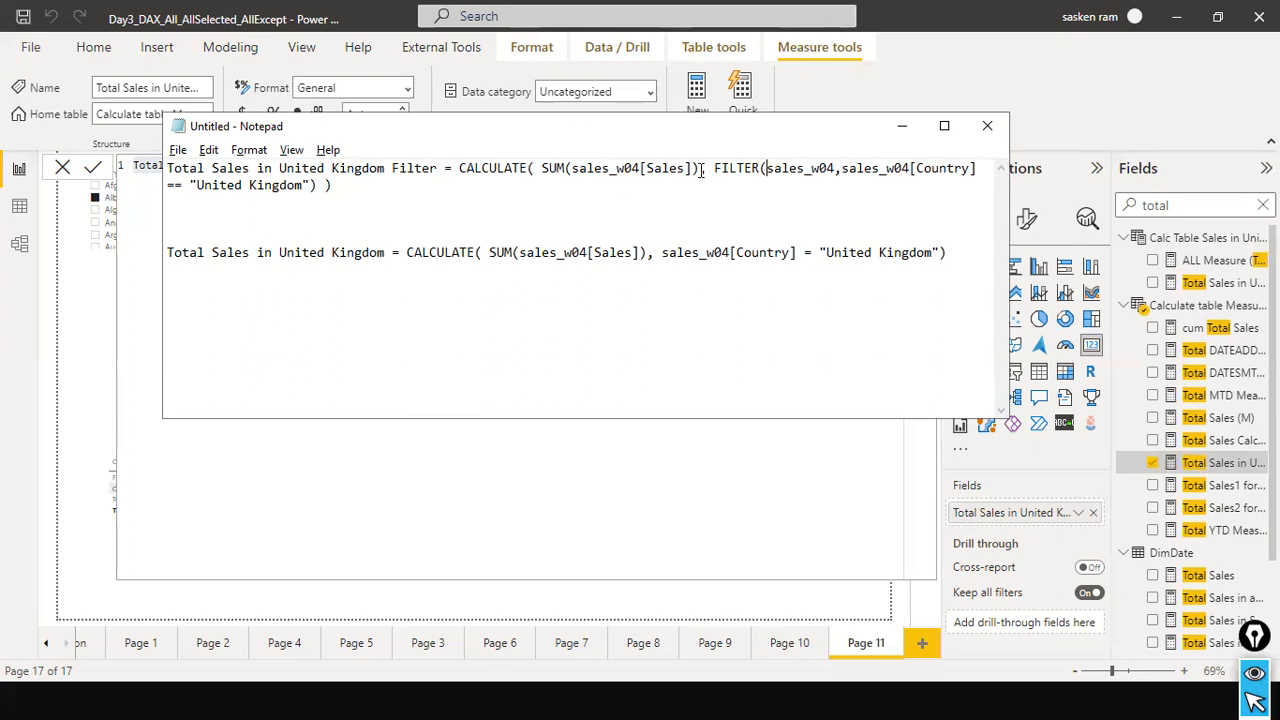
{"action": "left_click_drag", "start_coordinate": [708, 170], "coordinate": [728, 178]}
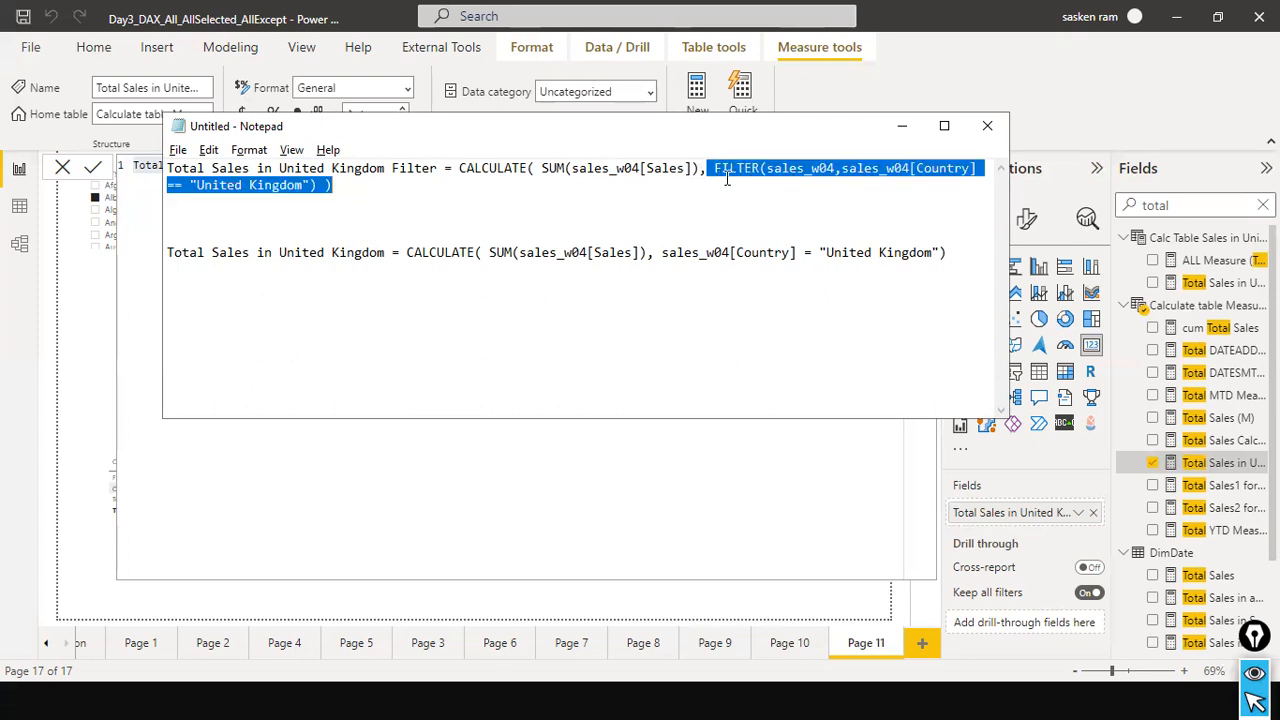
{"action": "left_click", "coordinate": [327, 190], "text": "shift"}
{"action": "left_click", "coordinate": [756, 98]}
Keep the unsaved Notepad document open, return to Power BI and close the measure formula without changes.
{"action": "left_click", "coordinate": [987, 126]}
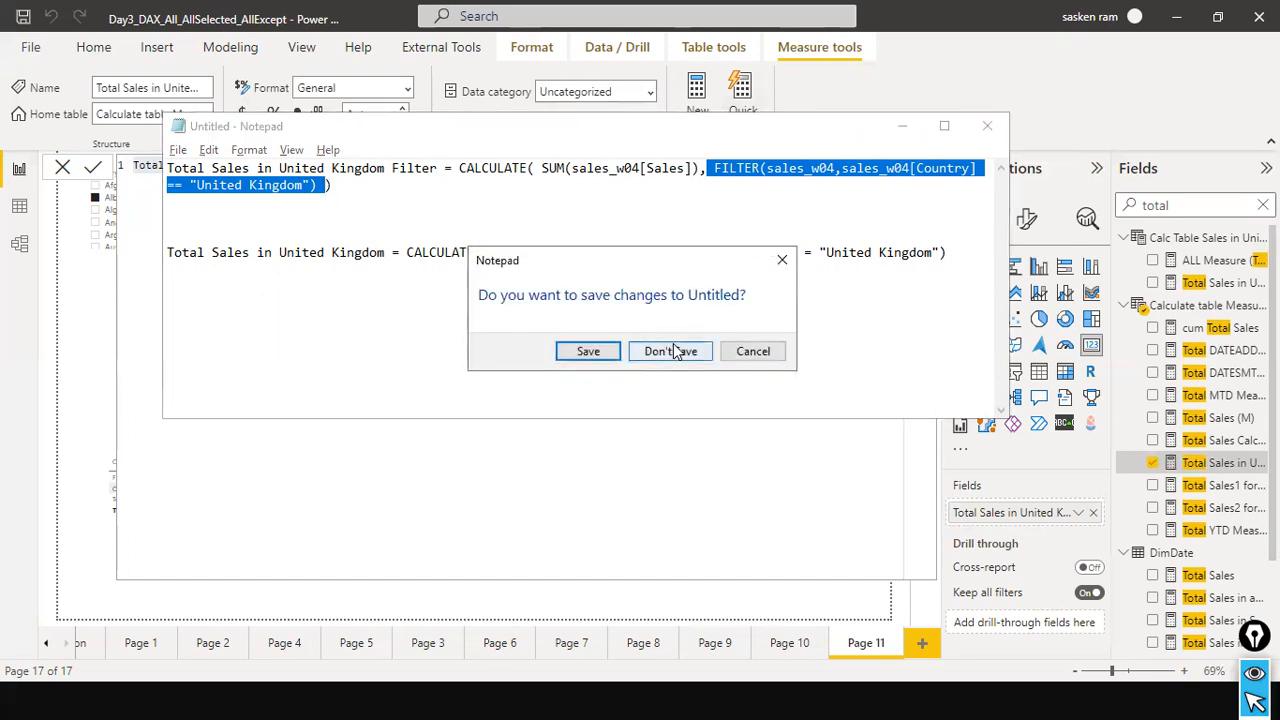
{"action": "left_click", "coordinate": [751, 351]}
{"action": "left_click", "coordinate": [310, 448]}
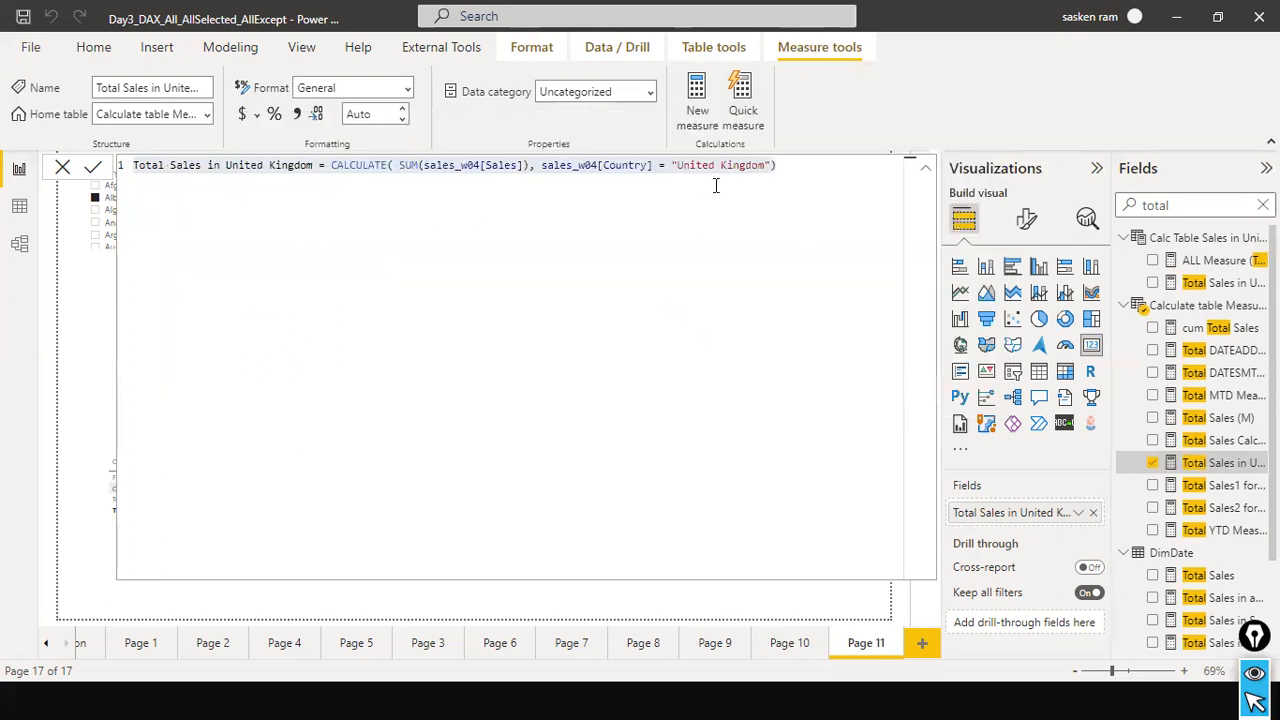
{"action": "left_click", "coordinate": [63, 166]}
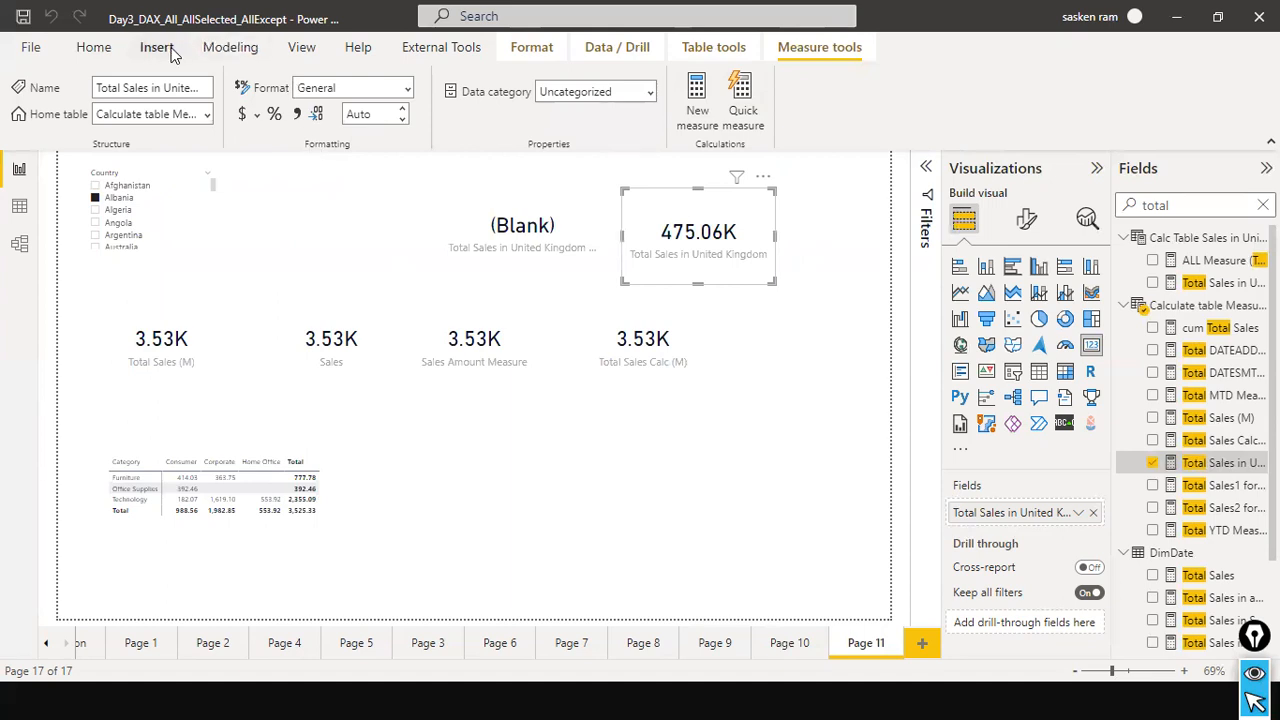
Start a new measure and a new calculated table without entering a formula for either.
{"action": "left_click", "coordinate": [210, 49]}
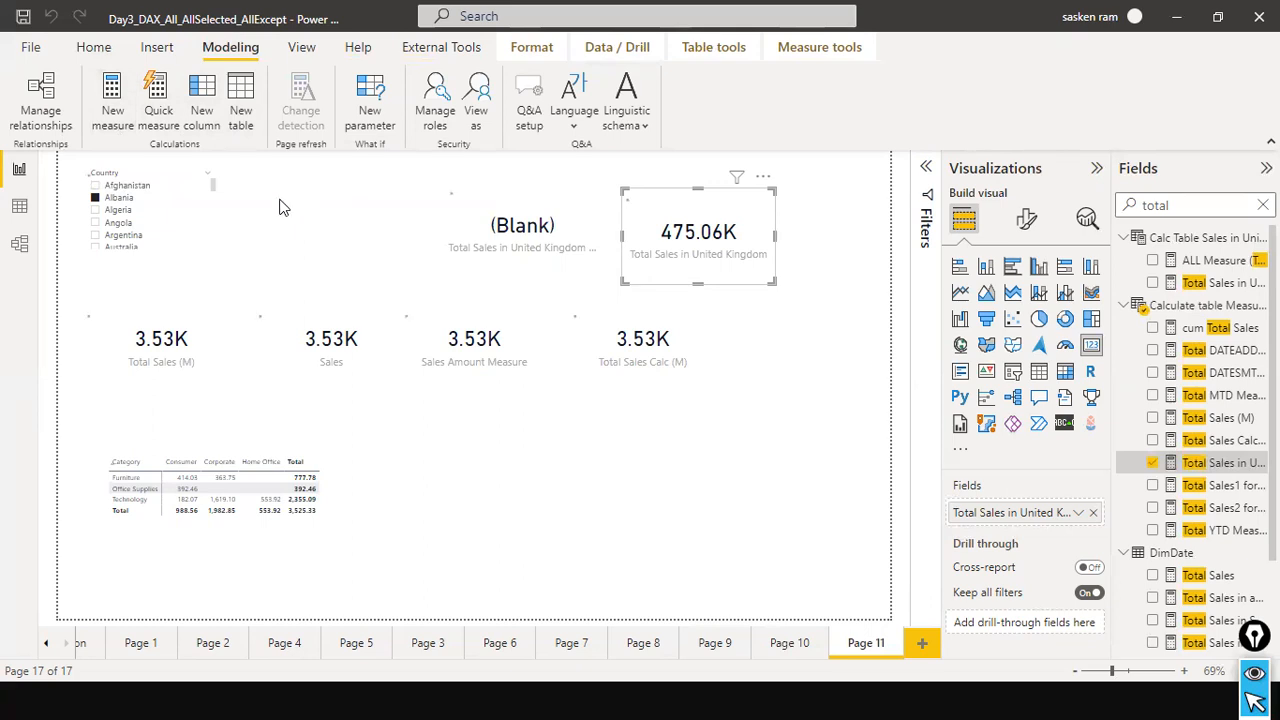
{"action": "left_click", "coordinate": [126, 137]}
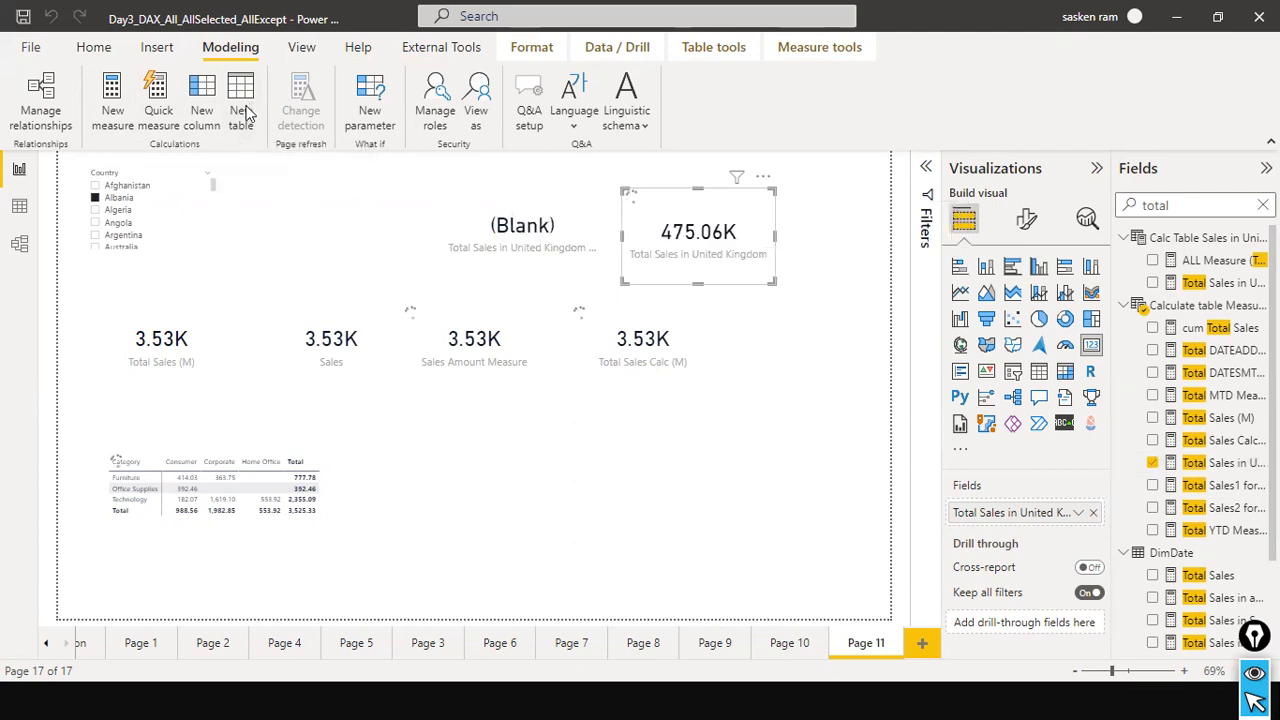
{"action": "left_click", "coordinate": [248, 114]}
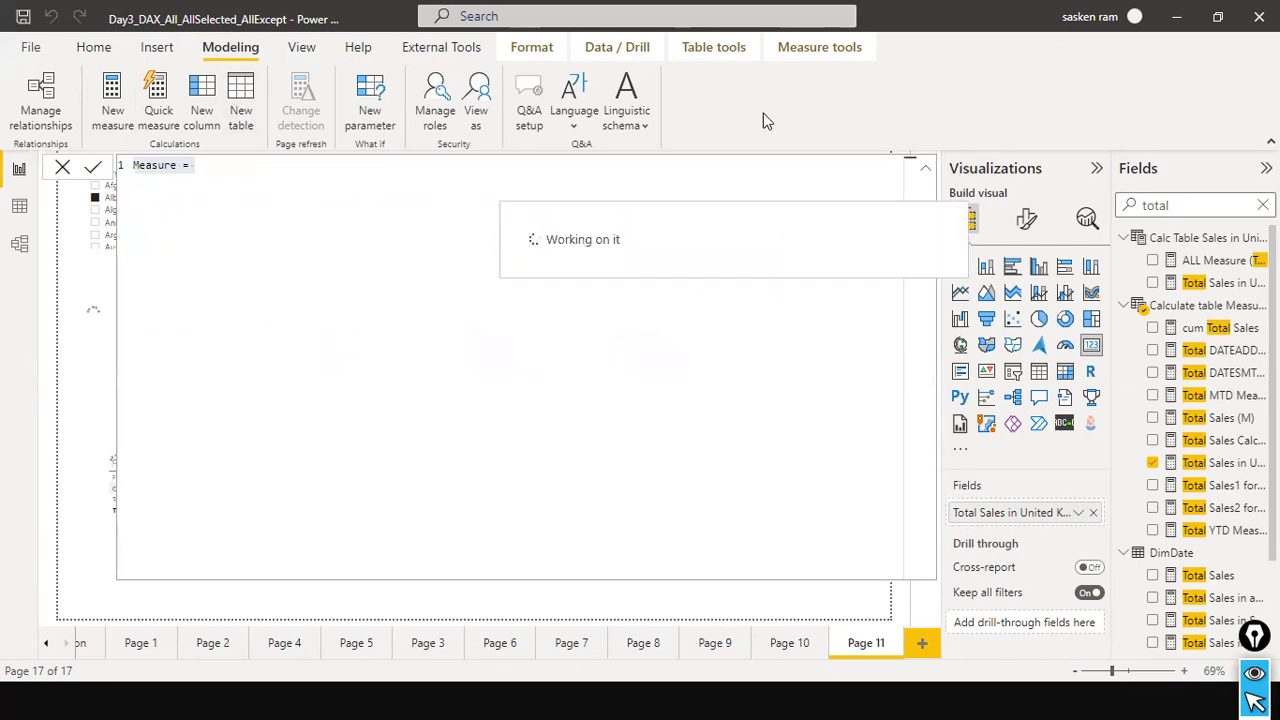
Display the sales_w04 table's data and look across its columns, from Sales back to Country.
{"action": "left_click", "coordinate": [22, 214]}
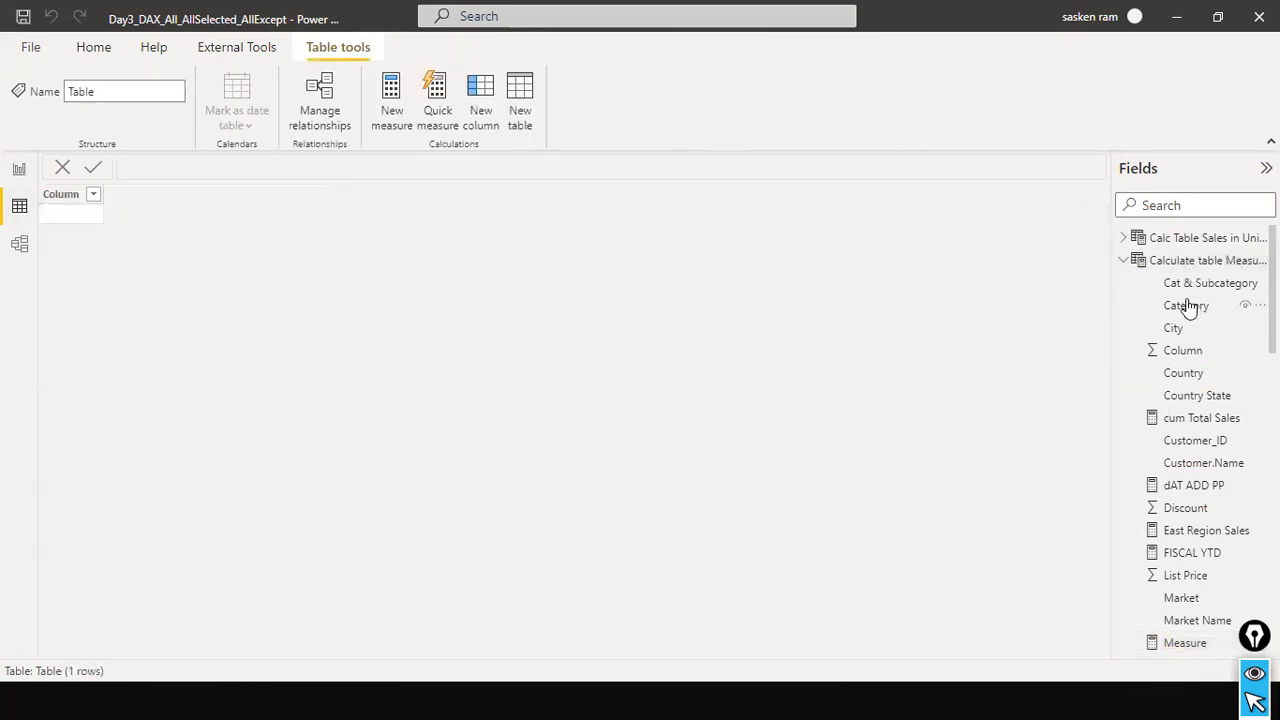
{"action": "left_click", "coordinate": [1130, 263]}
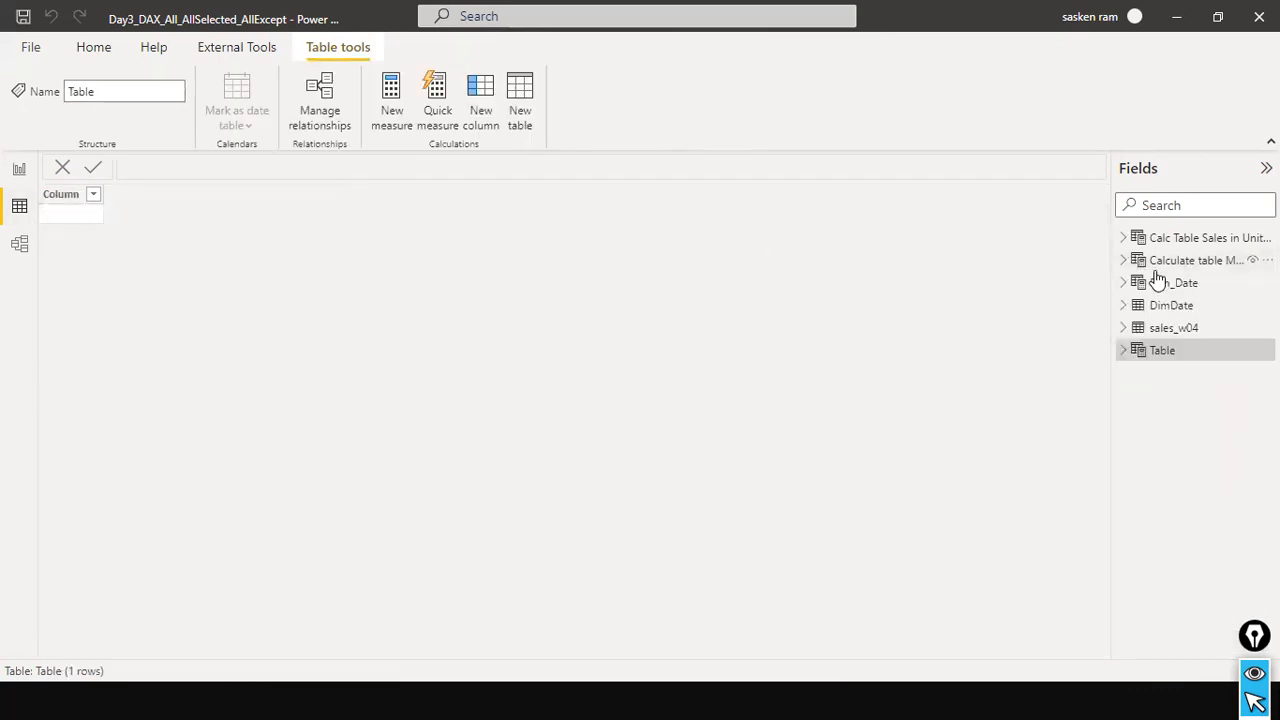
{"action": "left_click", "coordinate": [1180, 330]}
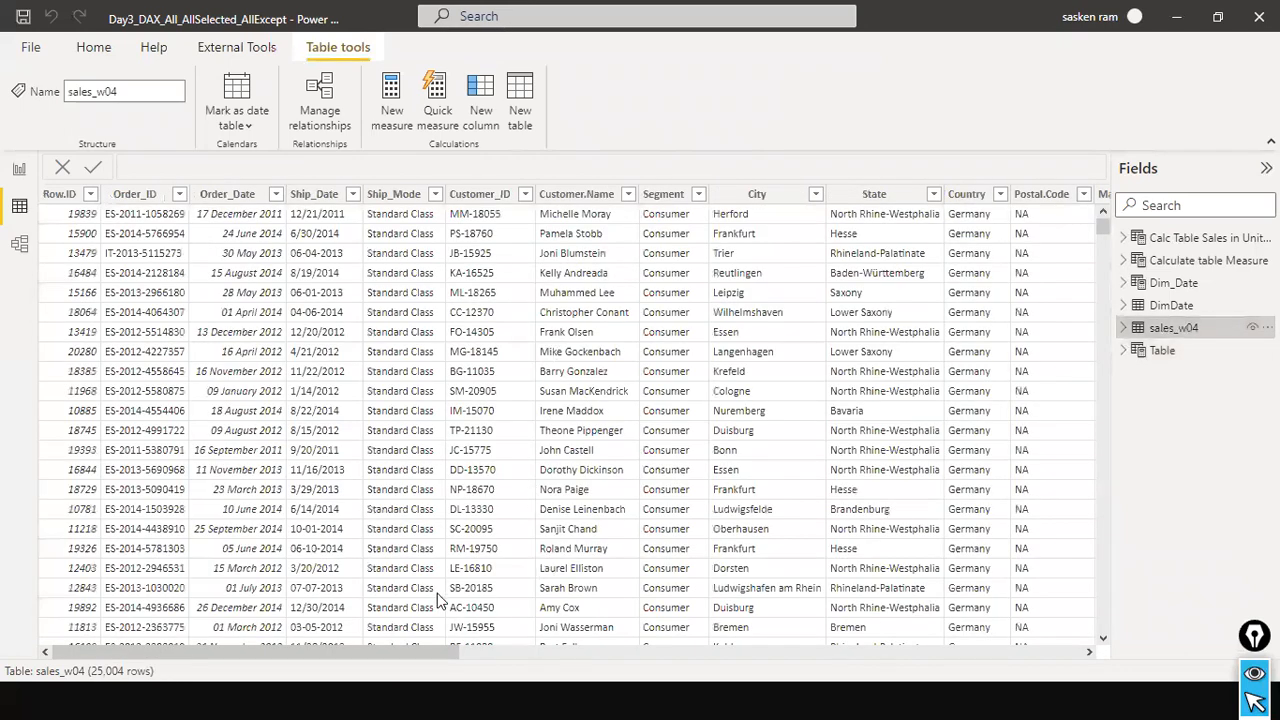
{"action": "left_click_drag", "start_coordinate": [313, 655], "coordinate": [1000, 688]}
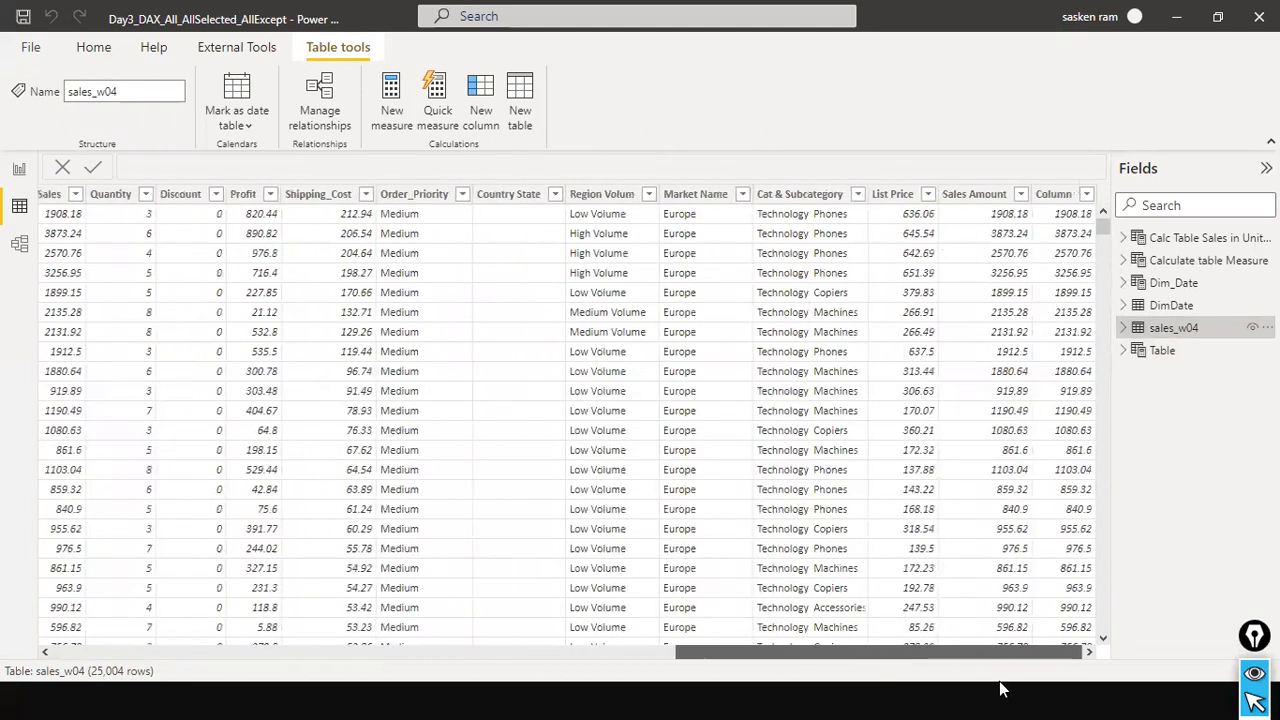
{"action": "left_click_drag", "start_coordinate": [893, 668], "coordinate": [478, 414]}
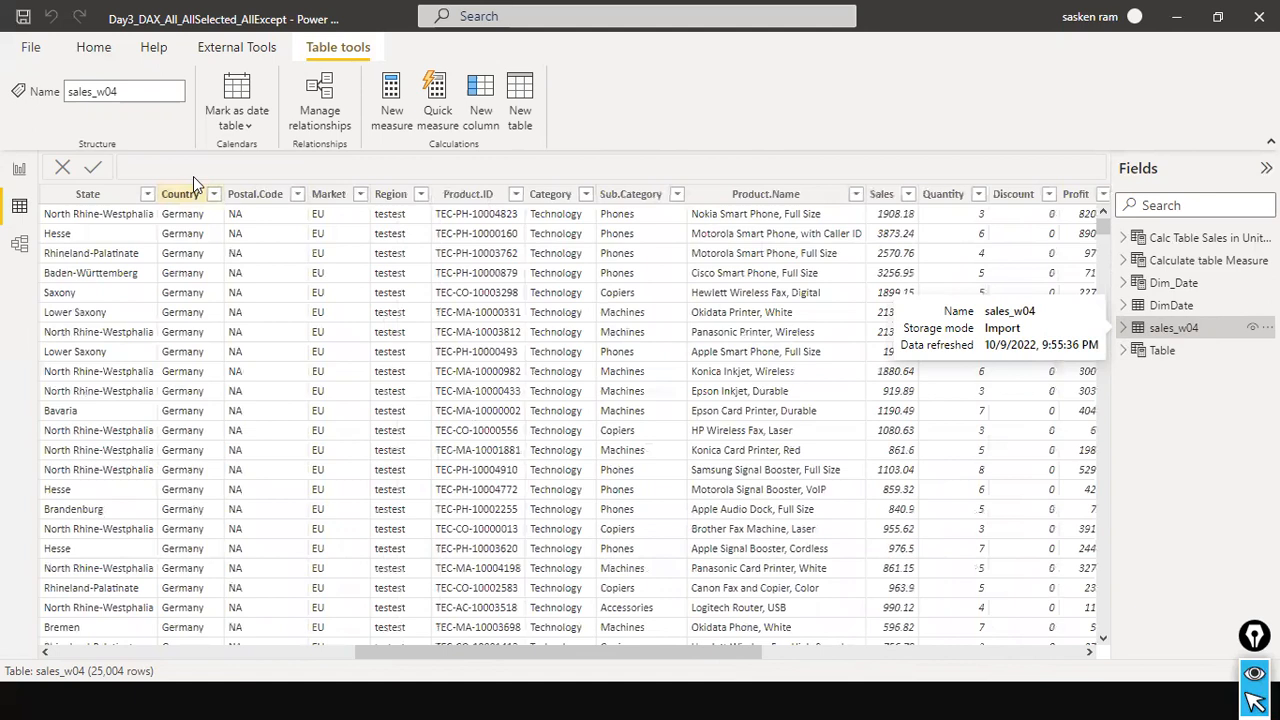
Review the values available in the Country column's filter list without applying a filter.
{"action": "left_click", "coordinate": [216, 194]}
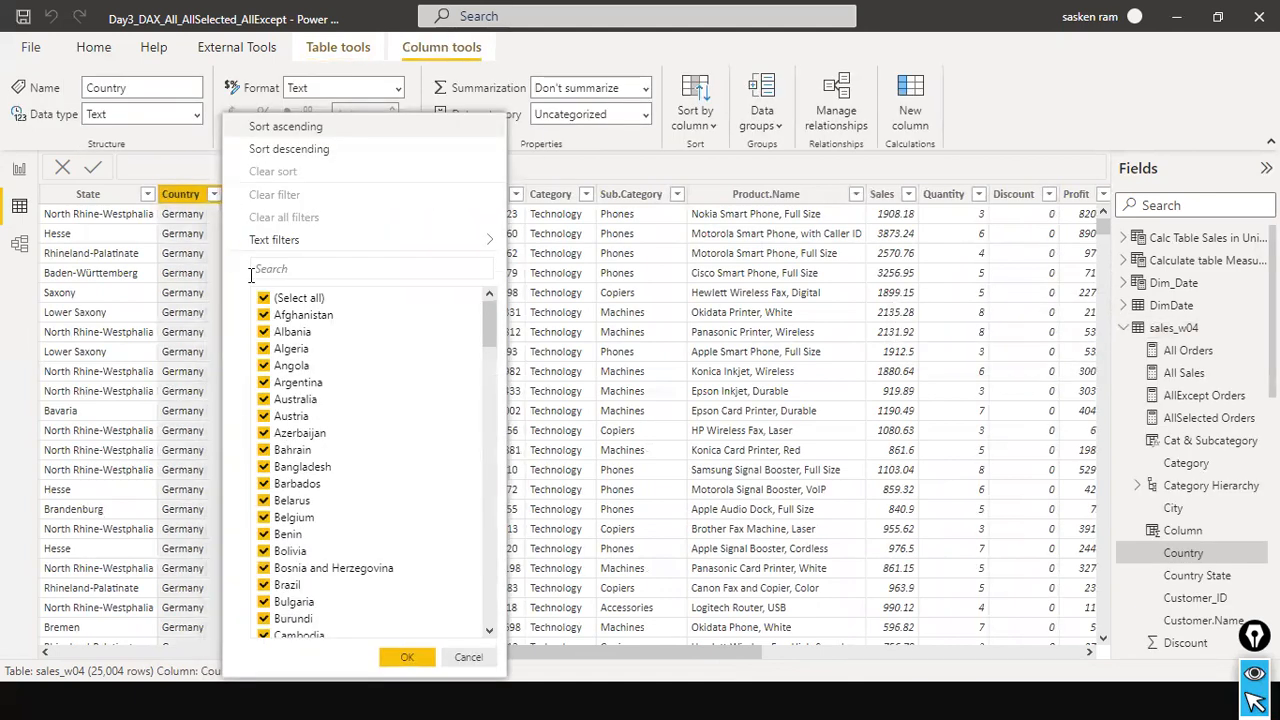
{"action": "scroll", "coordinate": [383, 406], "scroll_direction": "down", "scroll_amount": 10}
{"action": "scroll", "coordinate": [385, 407], "scroll_direction": "down", "scroll_amount": 15}
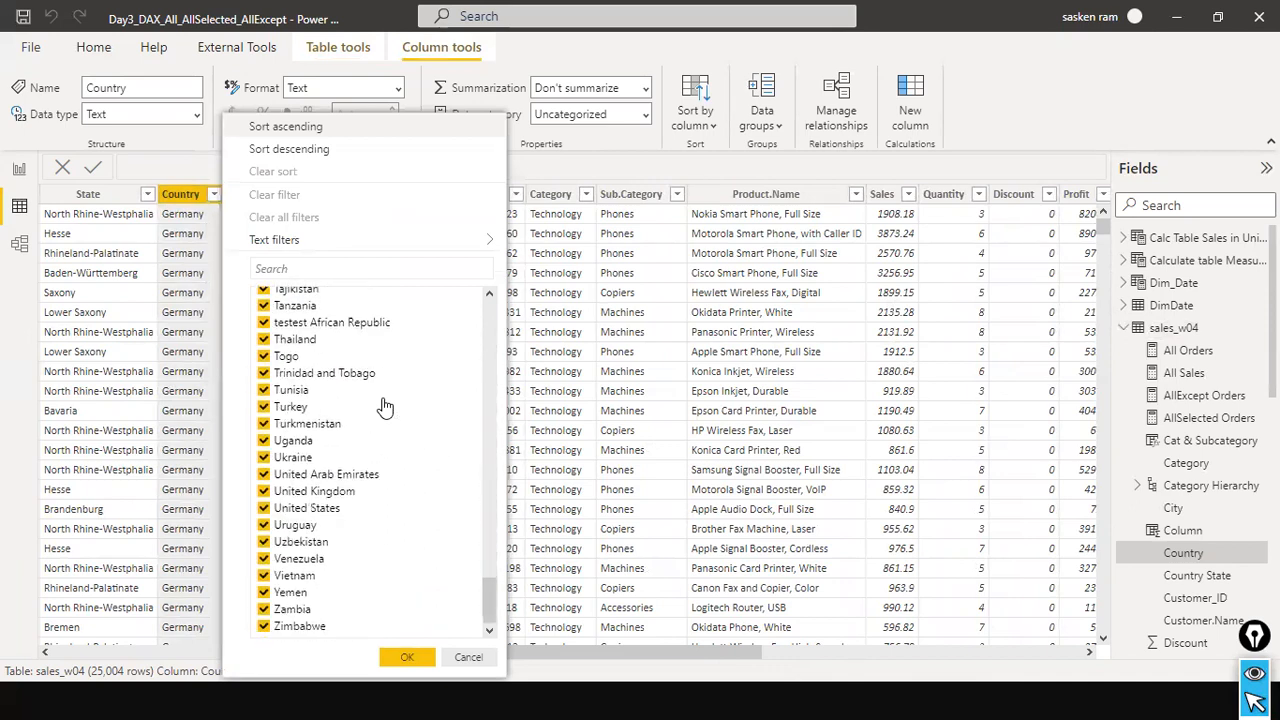
{"action": "left_click", "coordinate": [482, 658]}
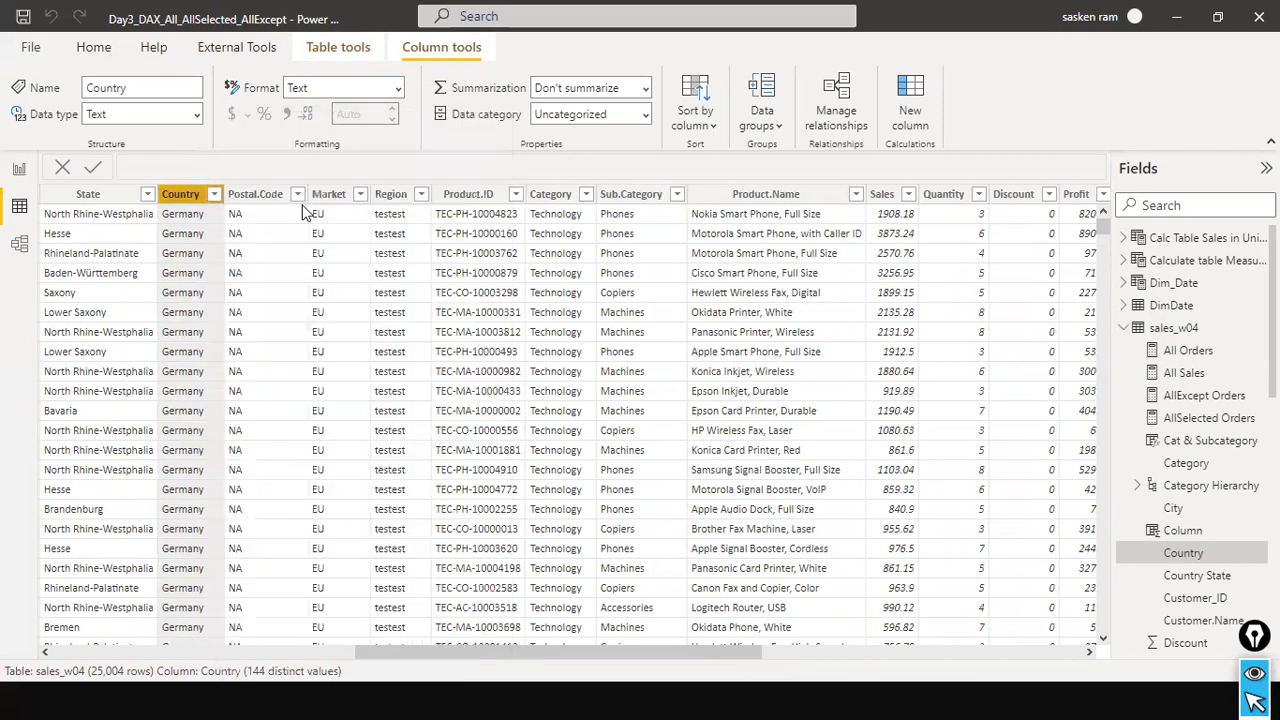
Return to the report page, check the Total Sales in United Kingdom Filter card and switch to the formulas in Notepad.
{"action": "left_click", "coordinate": [22, 170]}
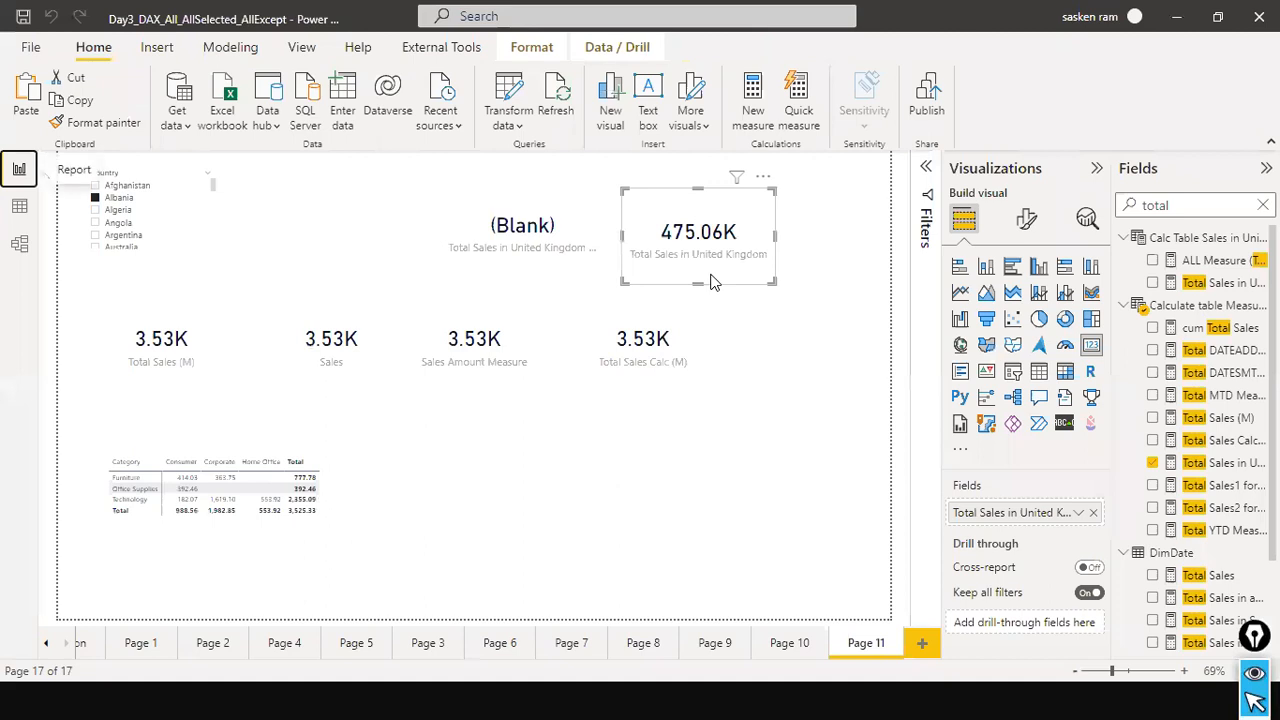
{"action": "left_click", "coordinate": [570, 236]}
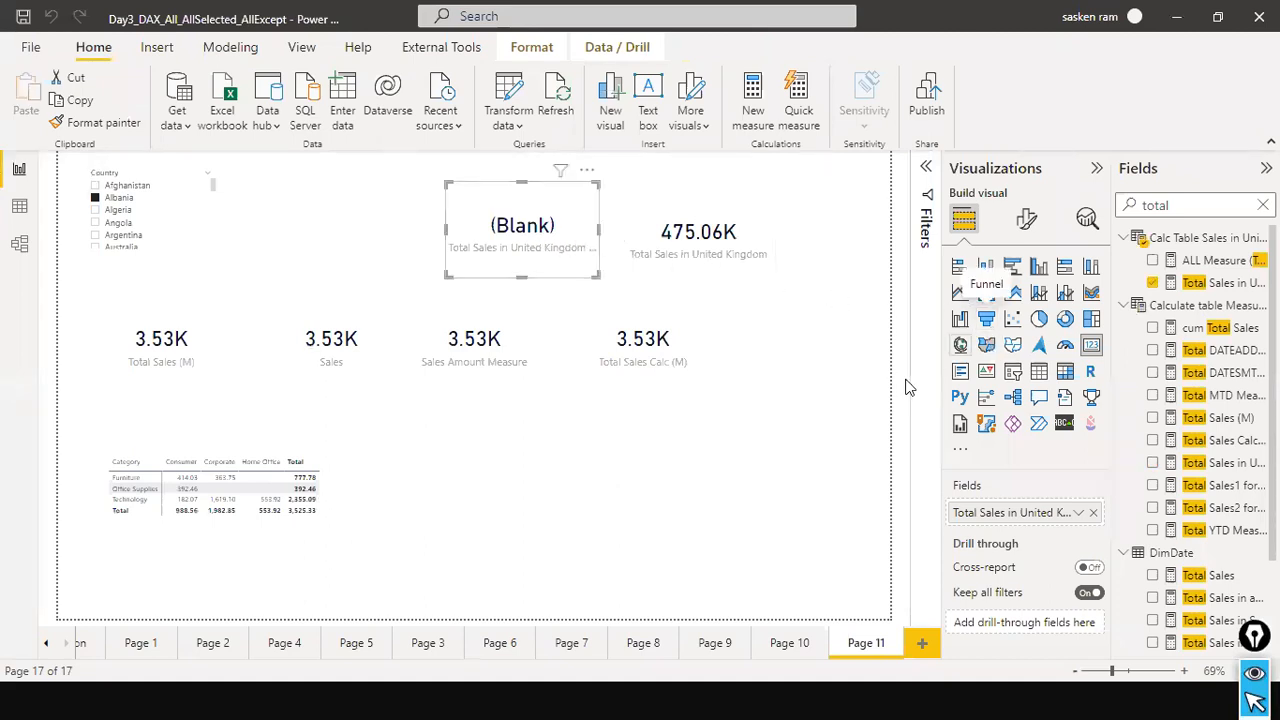
{"action": "key", "text": "alt+Tab"}
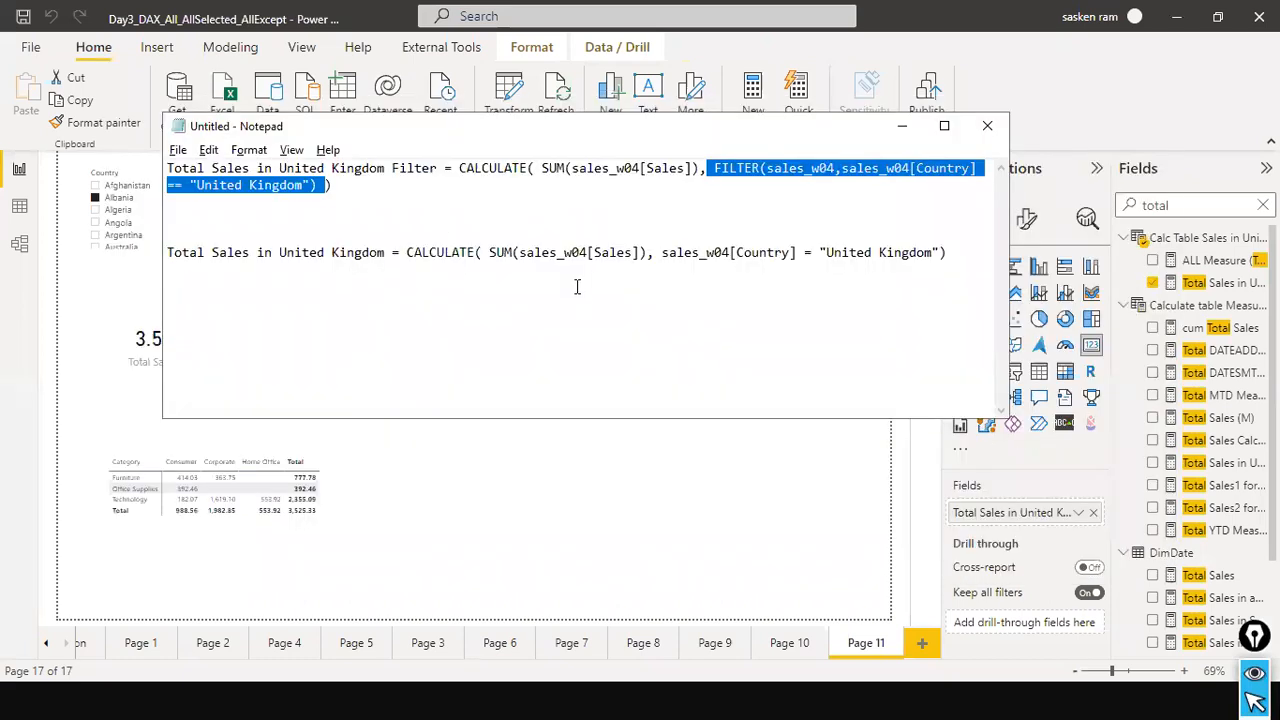
Put the FILTER clause of the first Notepad formula on its own line and check it against the report's United Kingdom cards.
{"action": "left_click", "coordinate": [634, 227]}
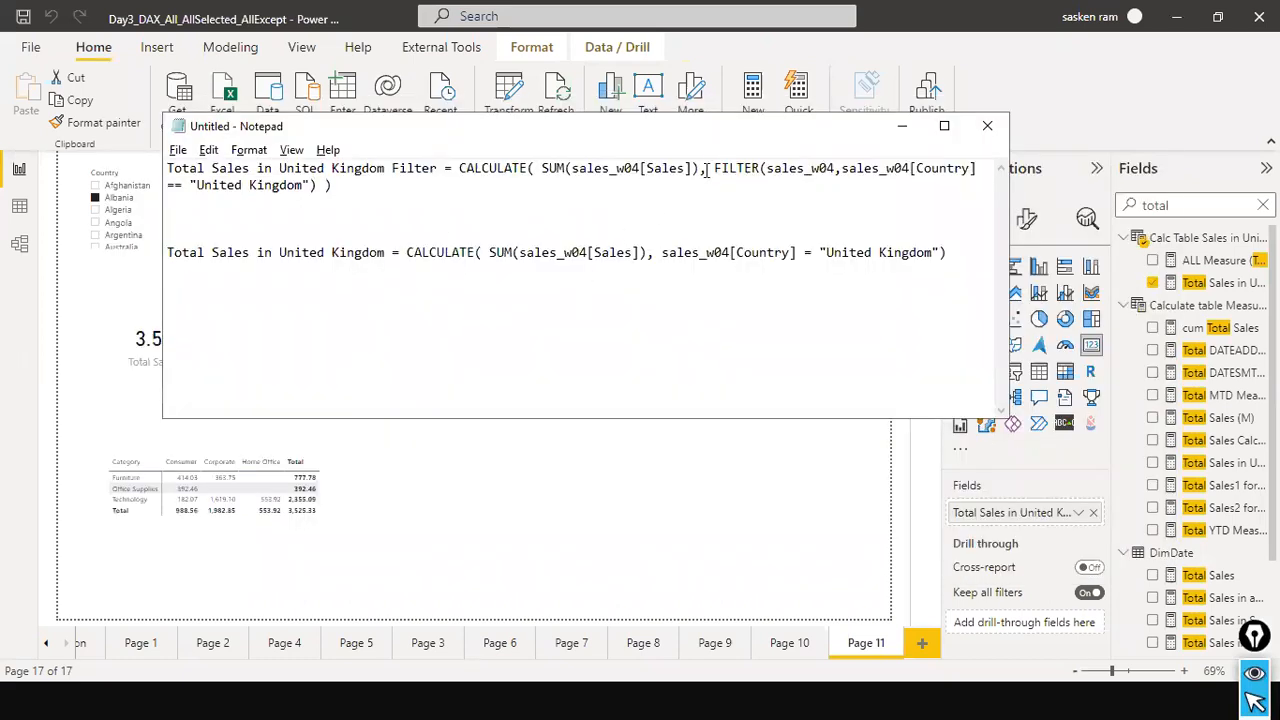
{"action": "key", "text": "Right"}
{"action": "key", "text": "Return"}
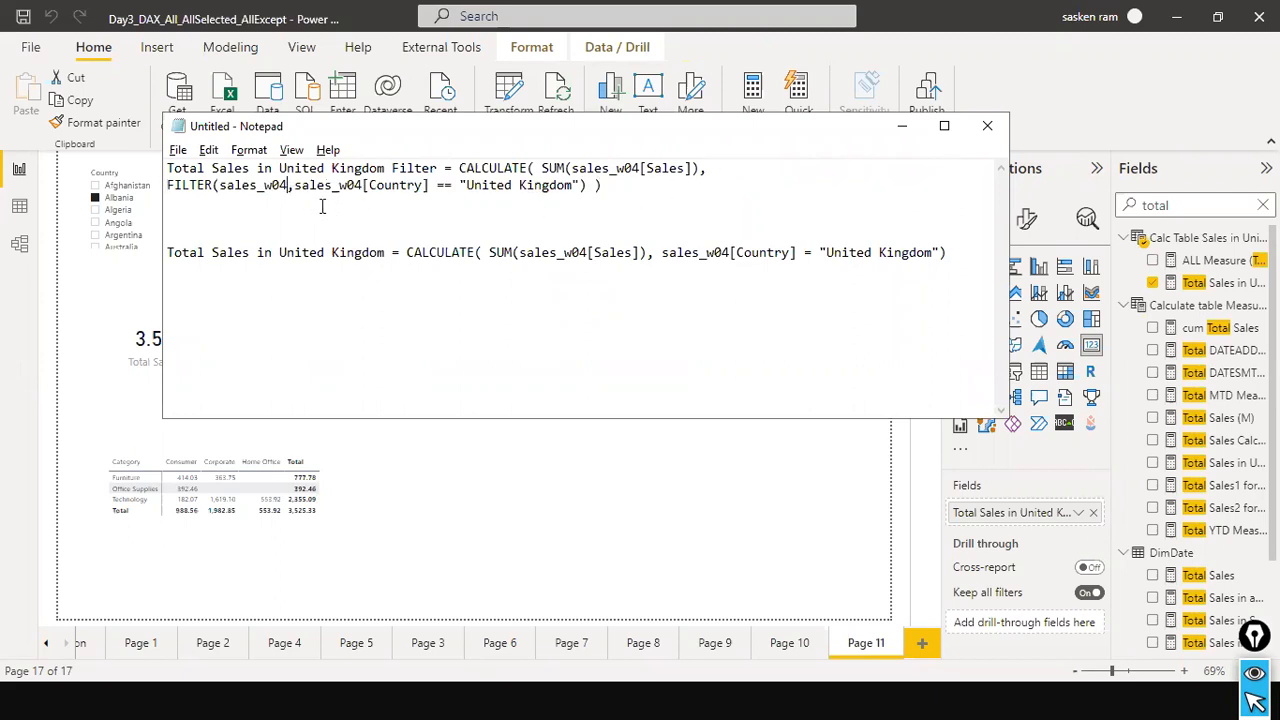
{"action": "left_click_drag", "start_coordinate": [602, 185], "coordinate": [169, 185]}
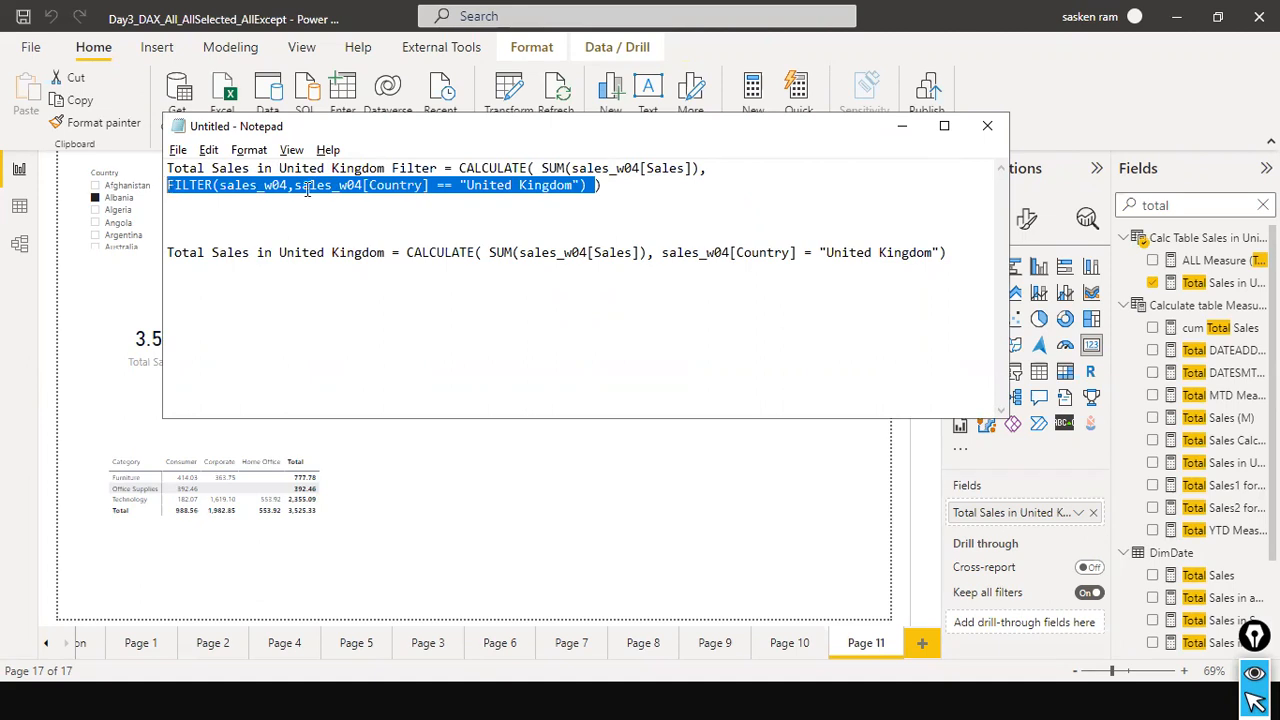
{"action": "key", "text": "alt+Tab"}
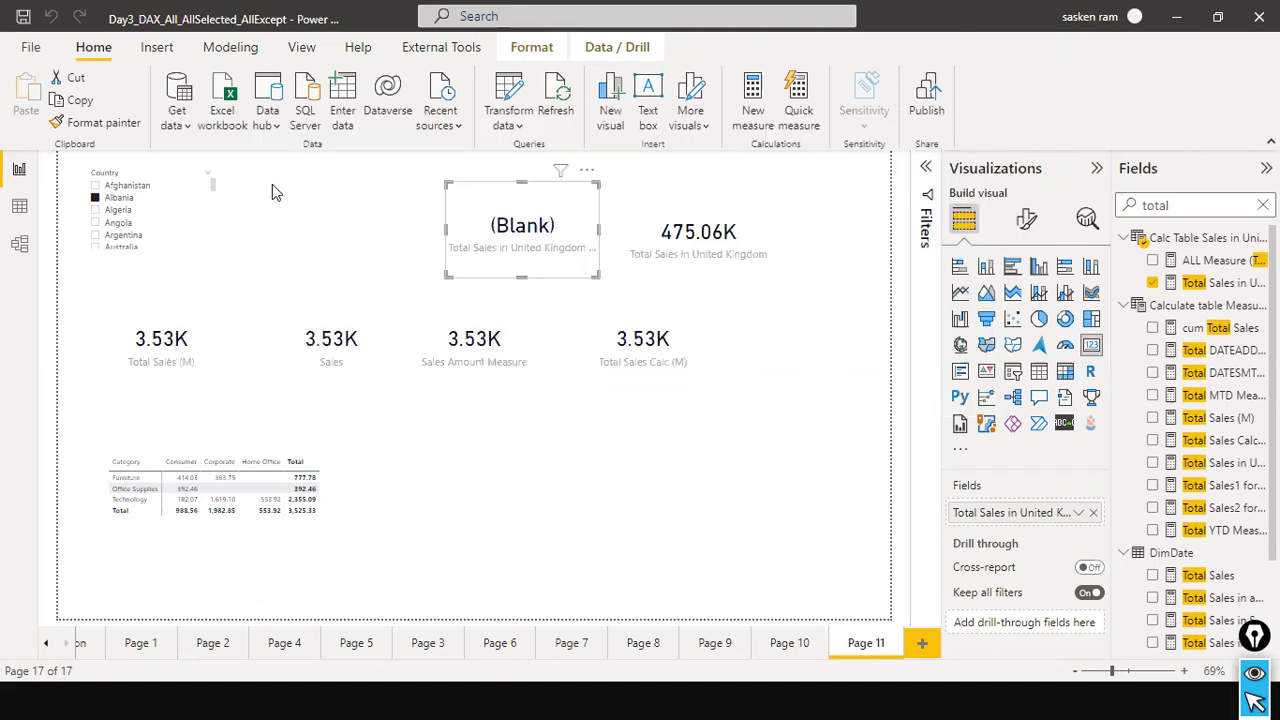
{"action": "key", "text": "alt+Tab"}
{"action": "left_click", "coordinate": [492, 219]}
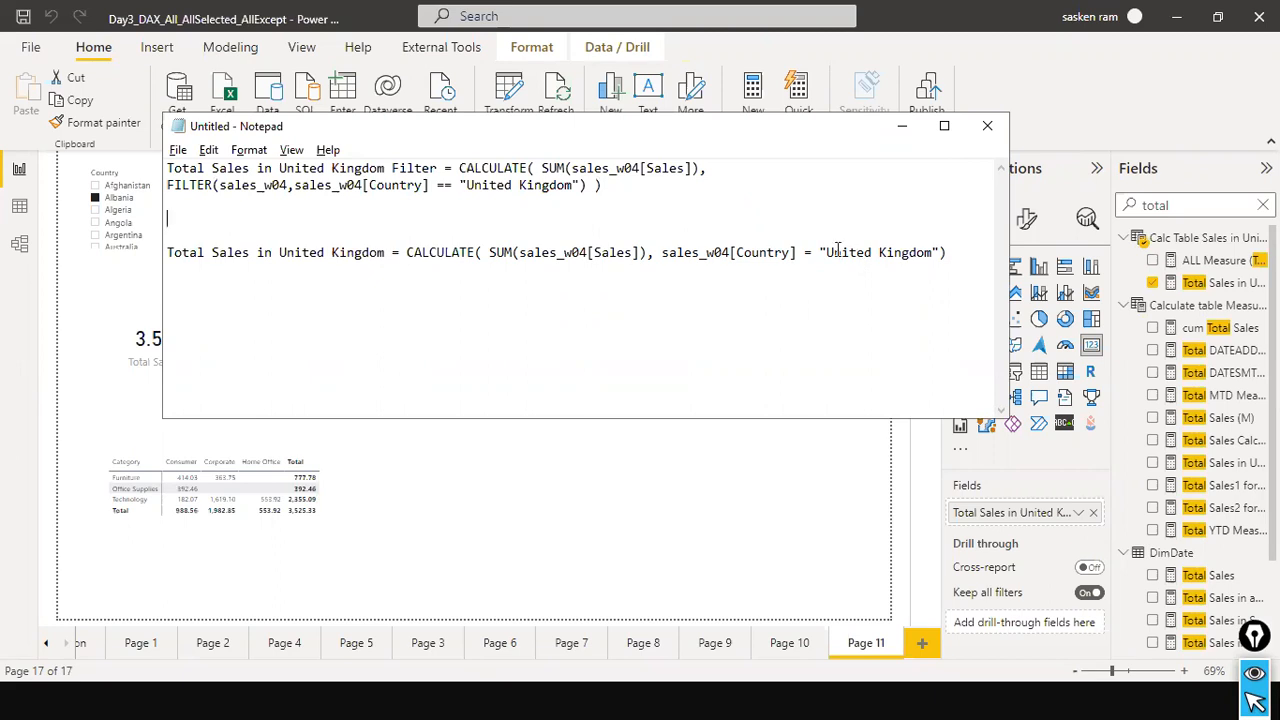
Compare the "United Kingdom" text in both Notepad formulas and change == to = in the FILTER condition.
{"action": "left_click_drag", "start_coordinate": [821, 252], "coordinate": [941, 266]}
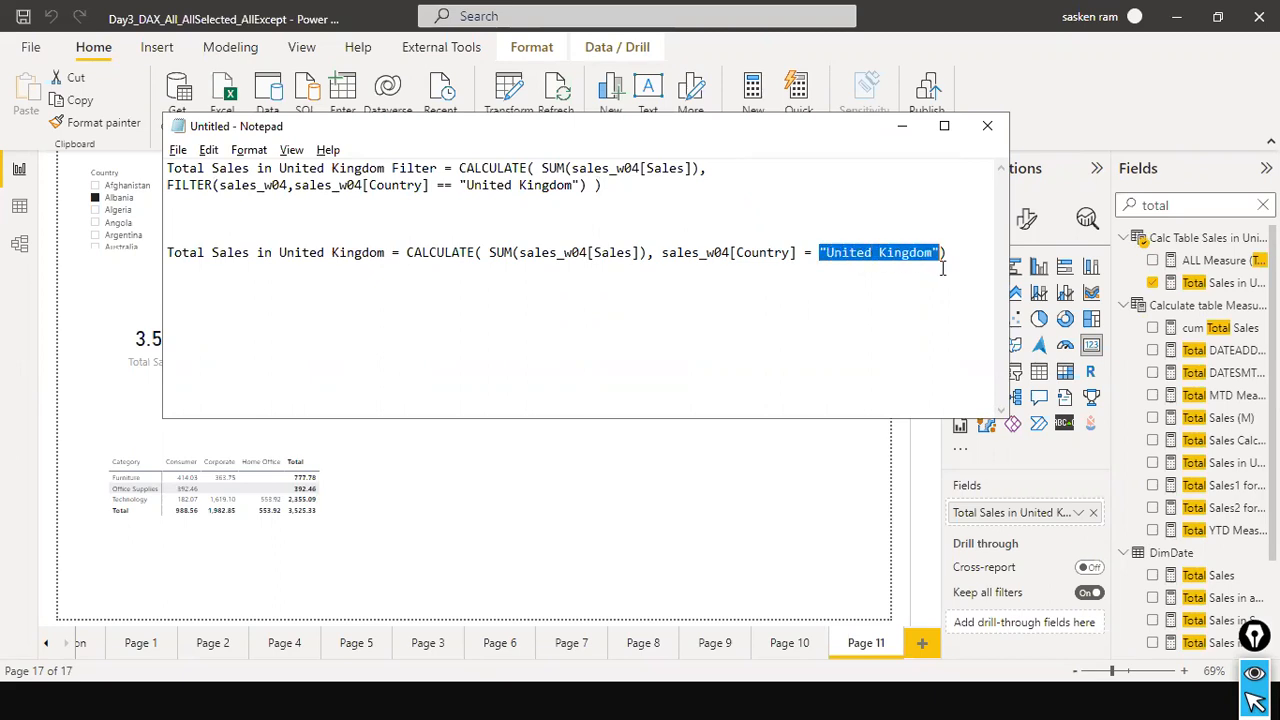
{"action": "left_click_drag", "start_coordinate": [462, 185], "coordinate": [581, 185]}
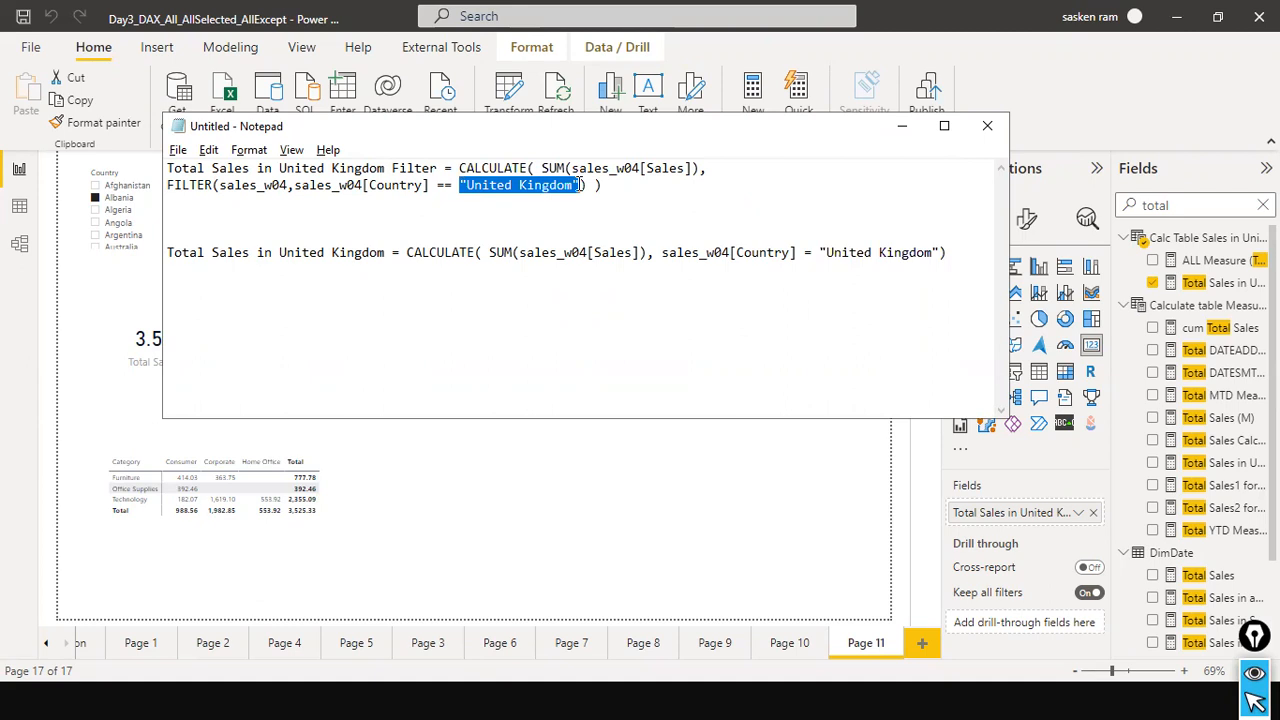
{"action": "left_click", "coordinate": [580, 185]}
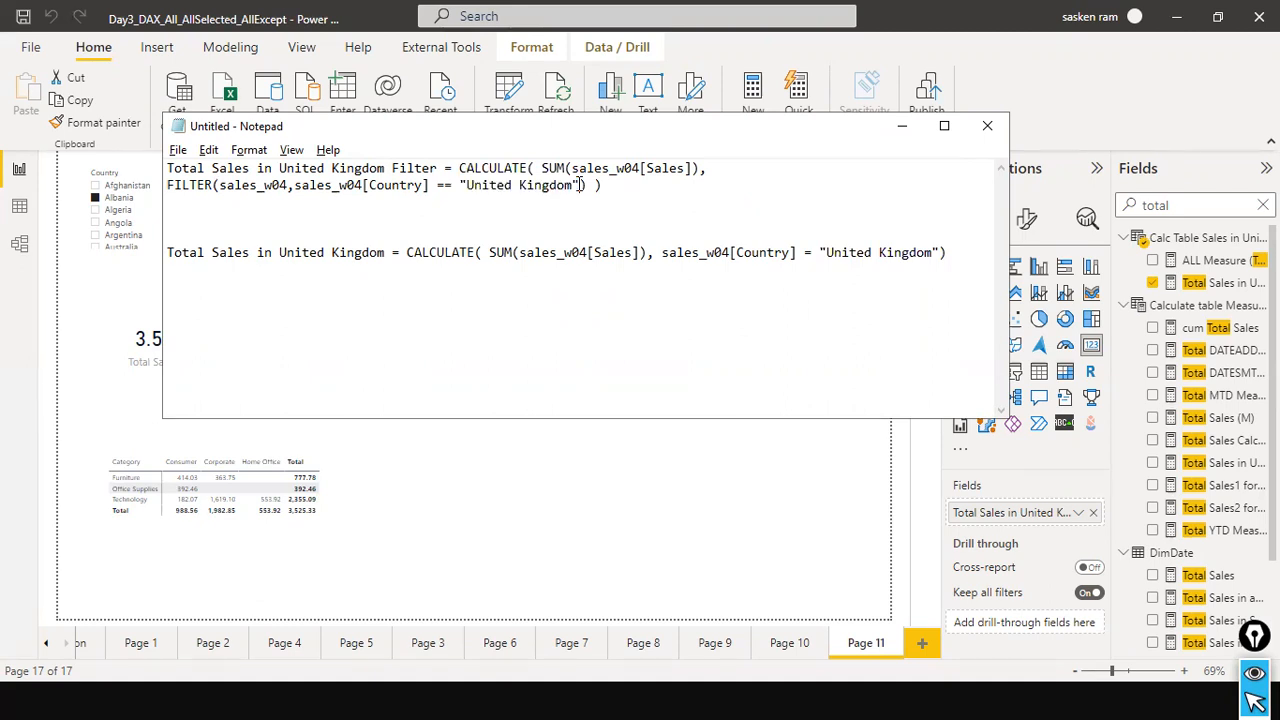
{"action": "left_click", "coordinate": [452, 185]}
{"action": "key", "text": "BackSpace"}
Replace the Total Sales in United Kingdom Filter measure's formula with the edited two-line Notepad version that uses a single =.
{"action": "left_click_drag", "start_coordinate": [598, 186], "coordinate": [10, 135]}
{"action": "key", "text": "ctrl+c"}
{"action": "left_click", "coordinate": [1138, 205]}
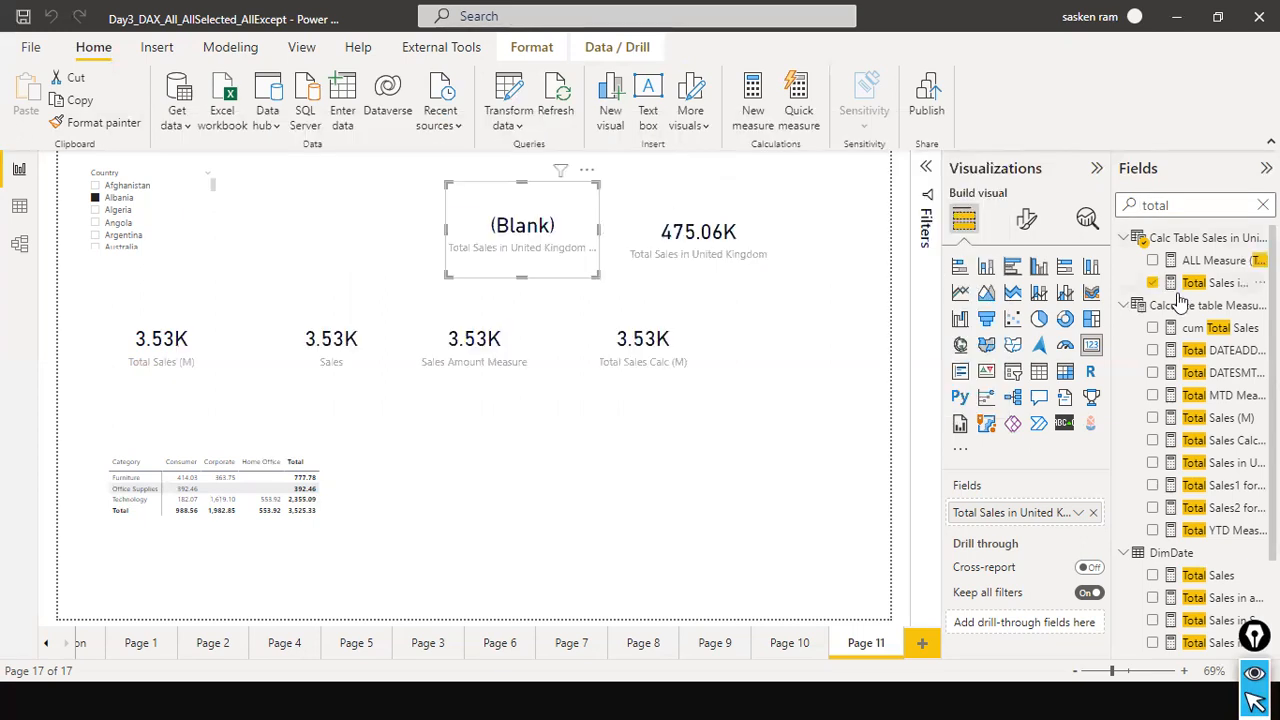
{"action": "left_click", "coordinate": [1218, 283]}
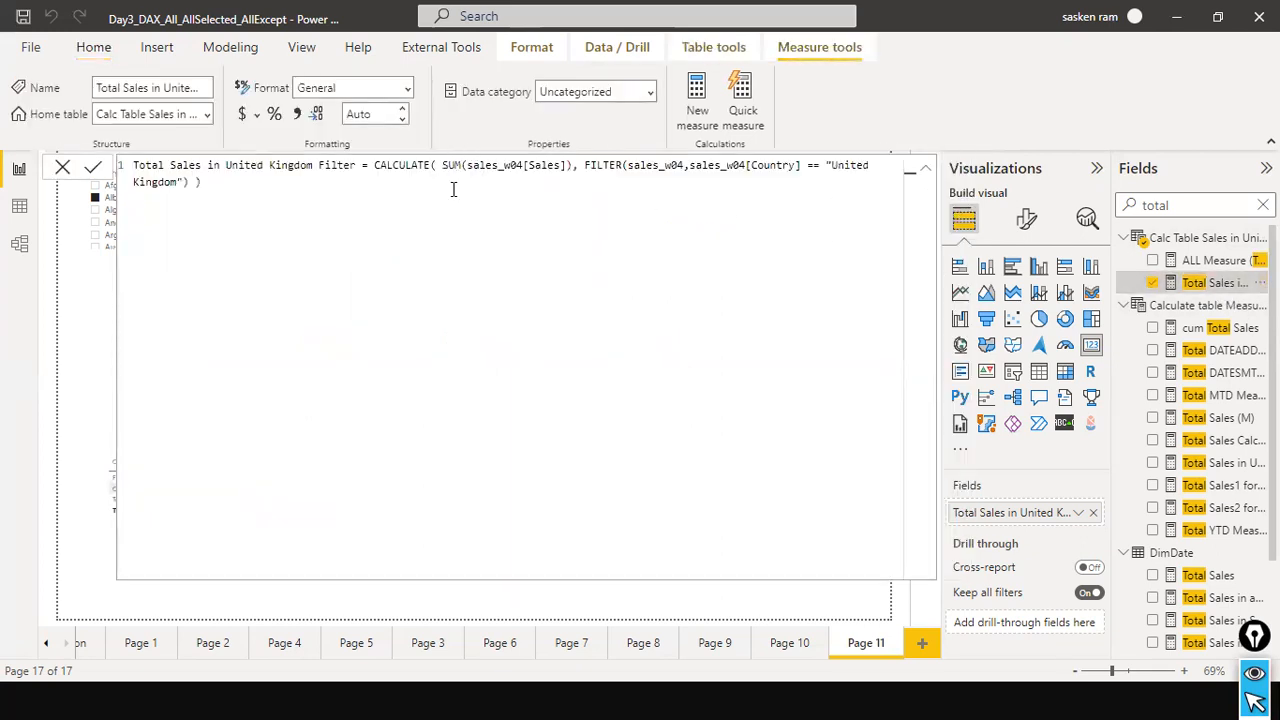
{"action": "key", "text": "ctrl+a"}
{"action": "key", "text": "ctrl+v"}
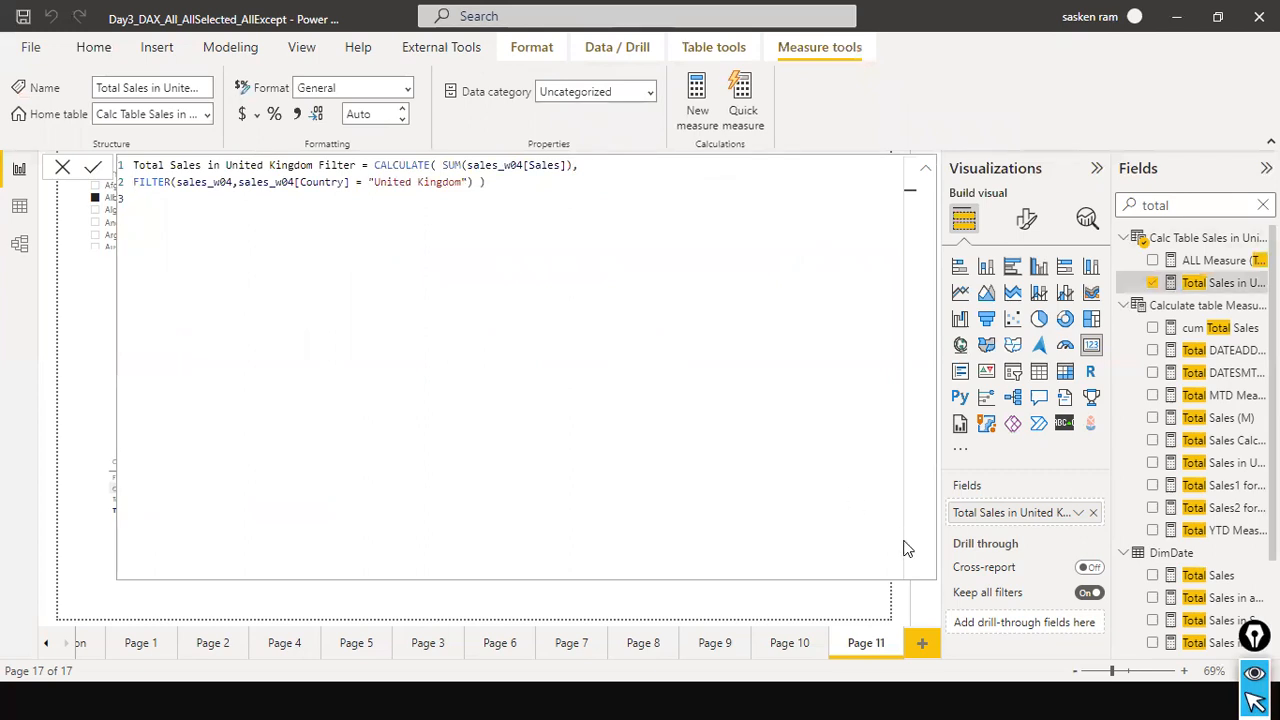
{"action": "left_click", "coordinate": [101, 165]}
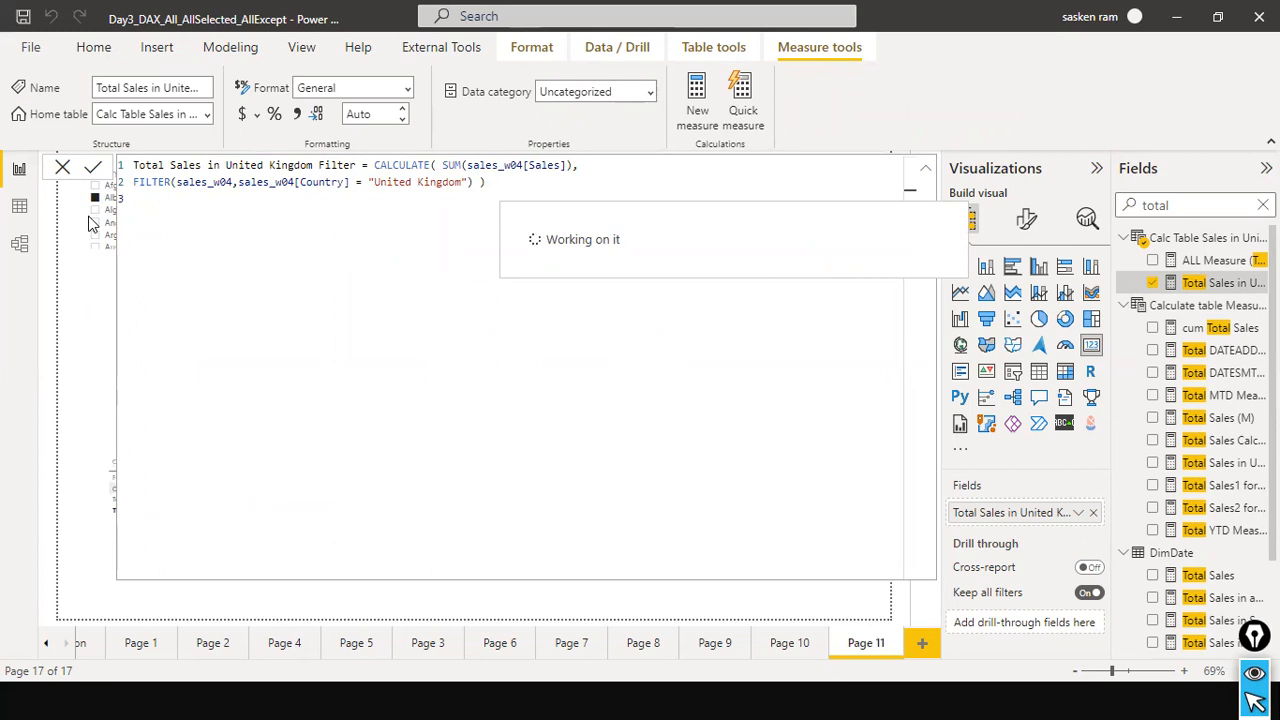
{"action": "left_click", "coordinate": [63, 170]}
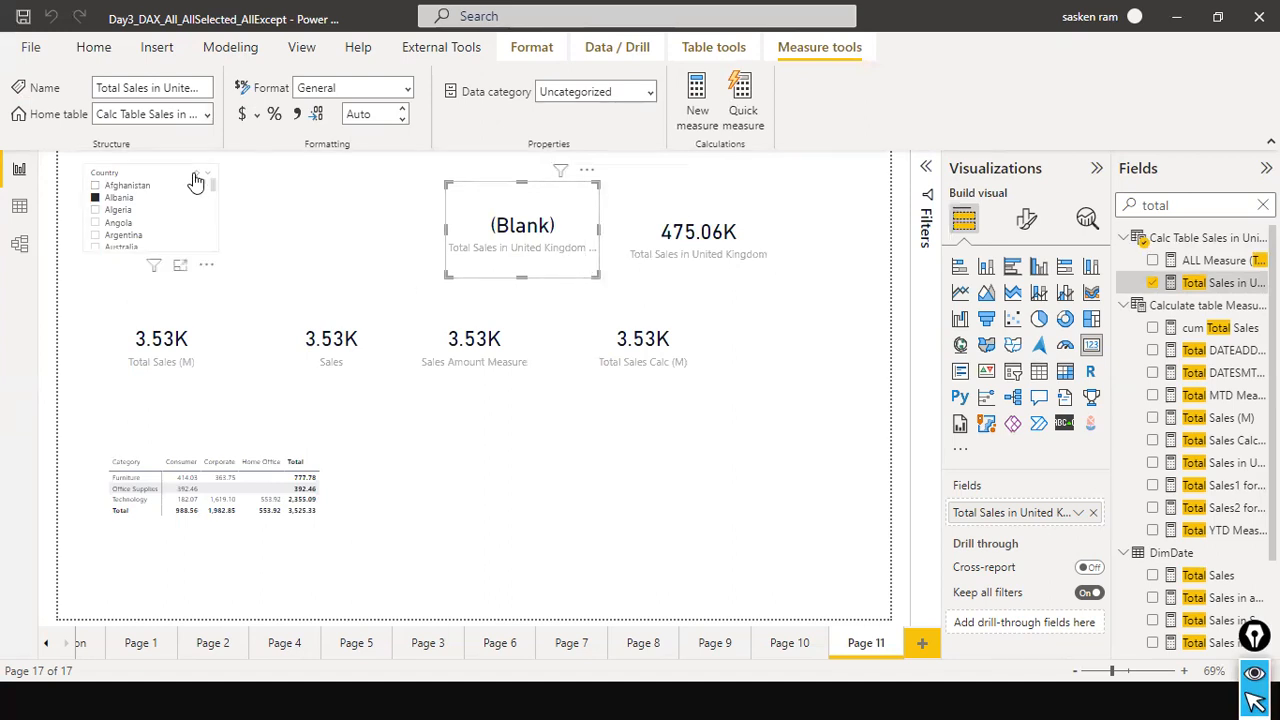
Compare the two United Kingdom sales cards with the Country slicer cleared and with Albania selected, leaving the slicer cleared.
{"action": "left_click", "coordinate": [196, 176]}
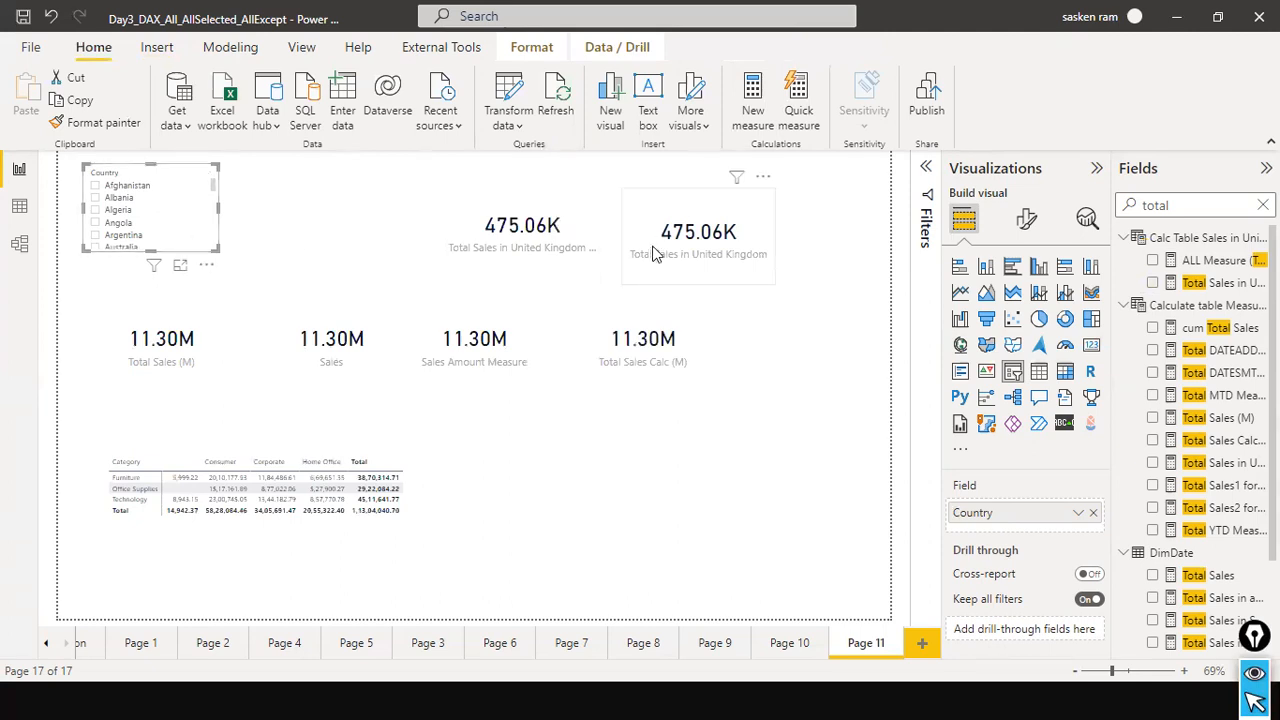
{"action": "left_click", "coordinate": [96, 198]}
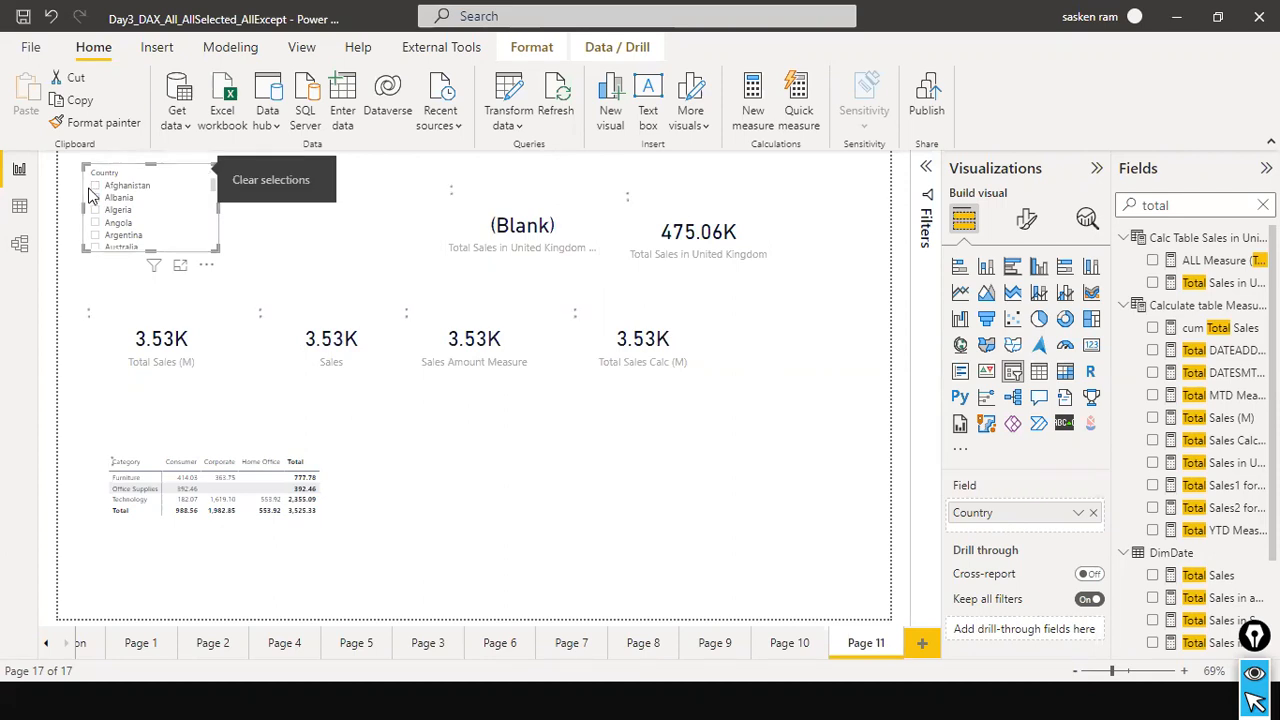
{"action": "left_click", "coordinate": [196, 180]}
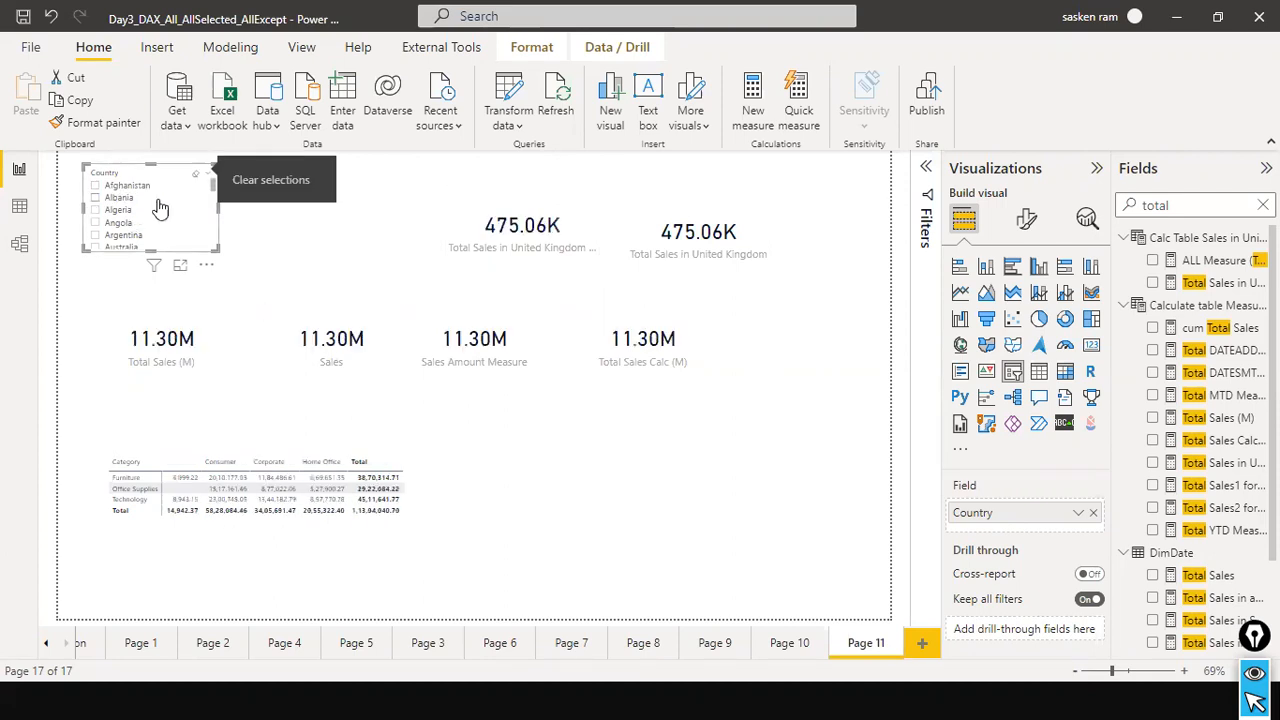
Select each United Kingdom card in turn and review the formula of its measure, closing the formula without changes.
{"action": "left_click", "coordinate": [588, 234]}
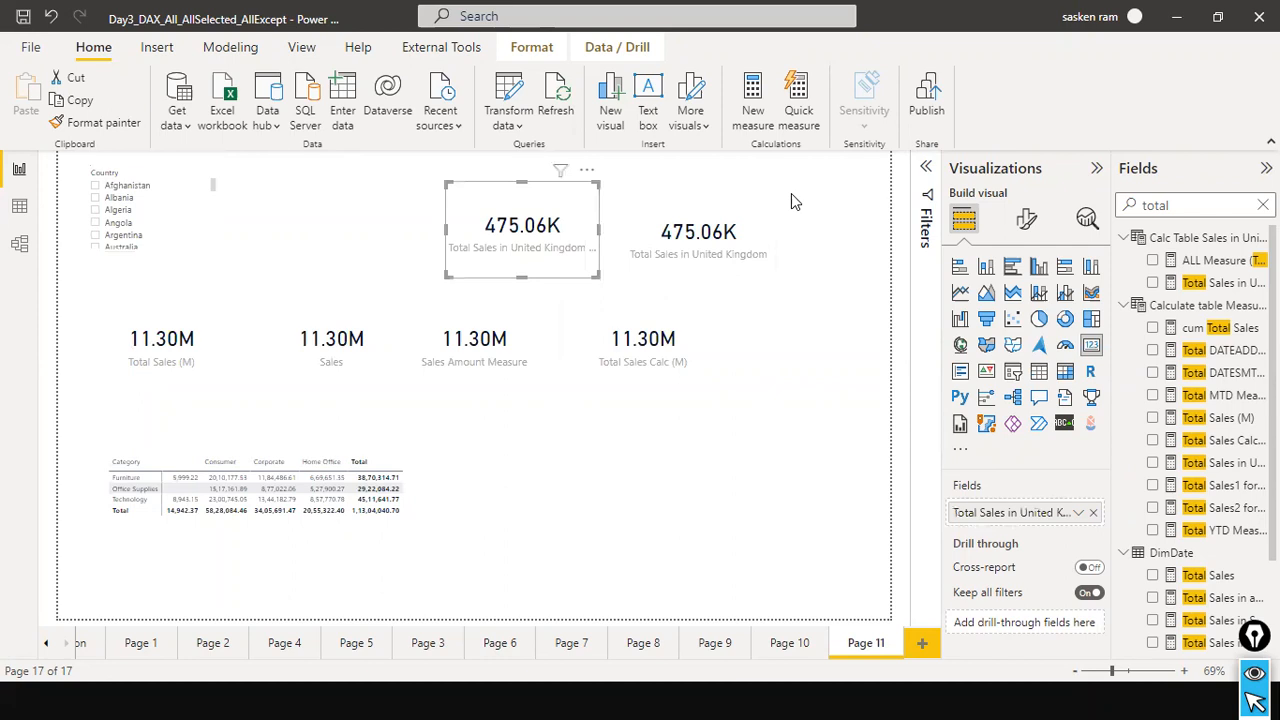
{"action": "left_click", "coordinate": [1214, 285]}
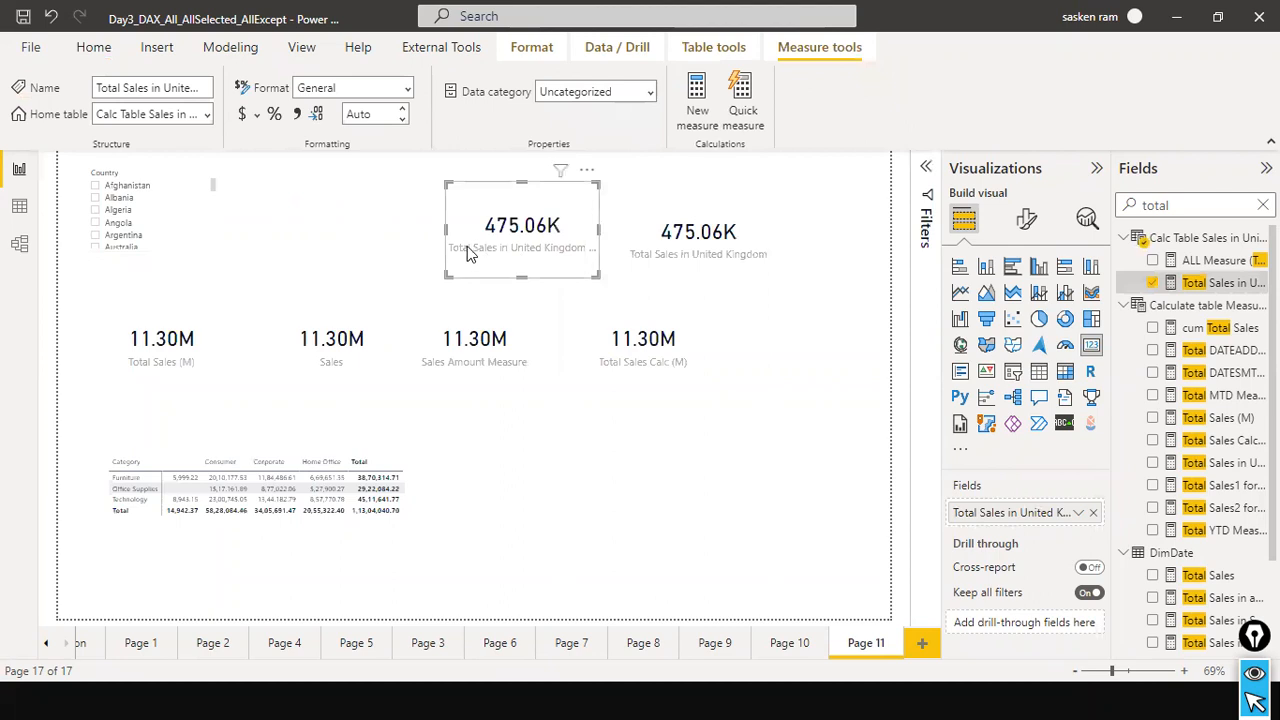
{"action": "left_click", "coordinate": [728, 222]}
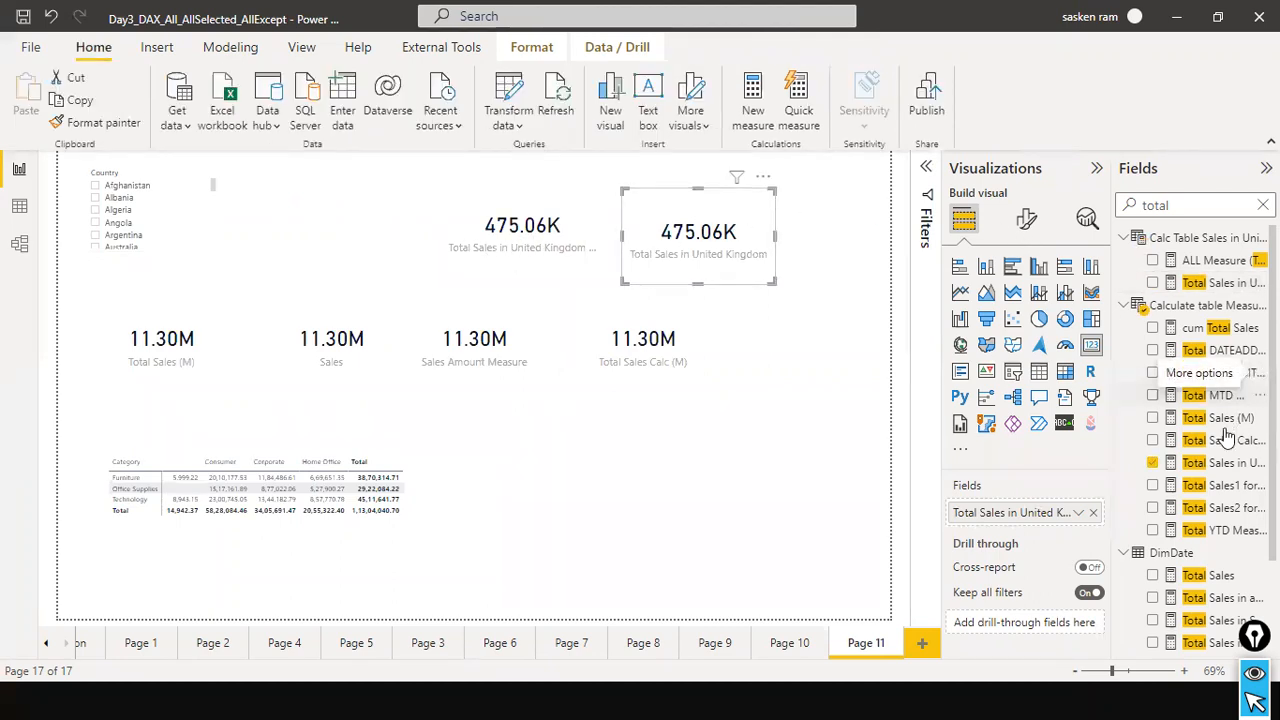
{"action": "left_click", "coordinate": [1216, 468]}
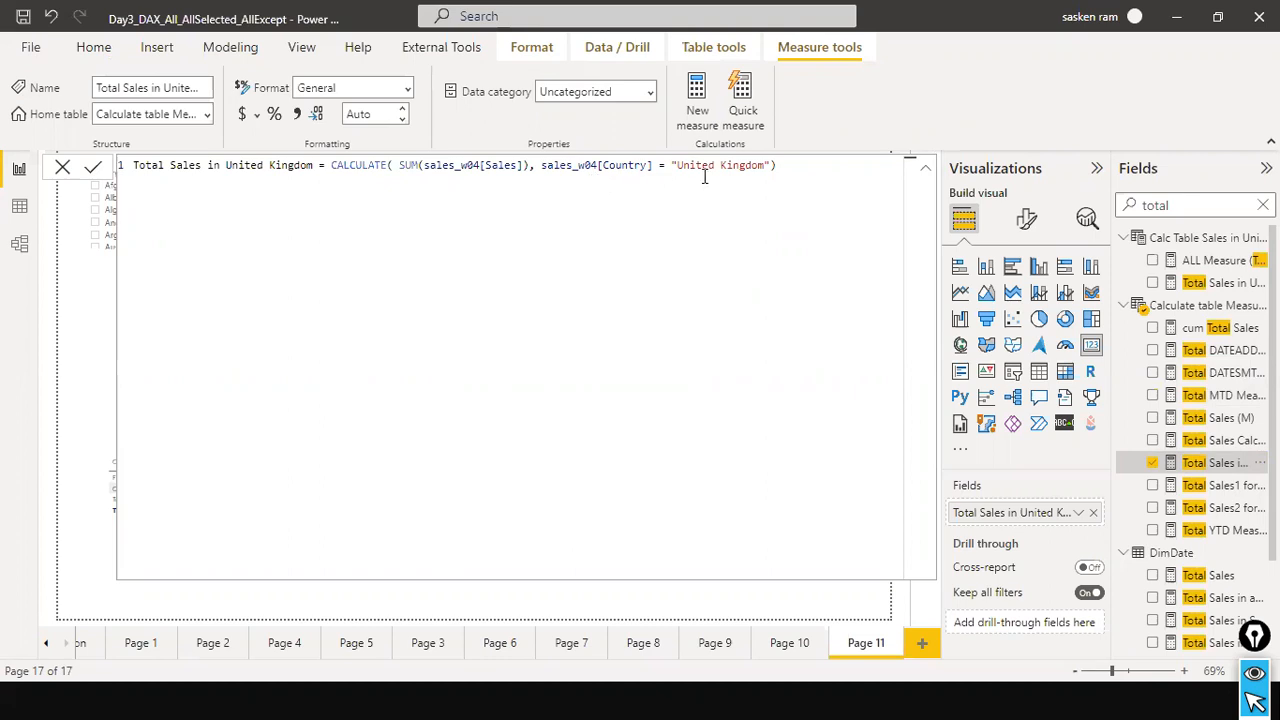
{"action": "left_click", "coordinate": [65, 170]}
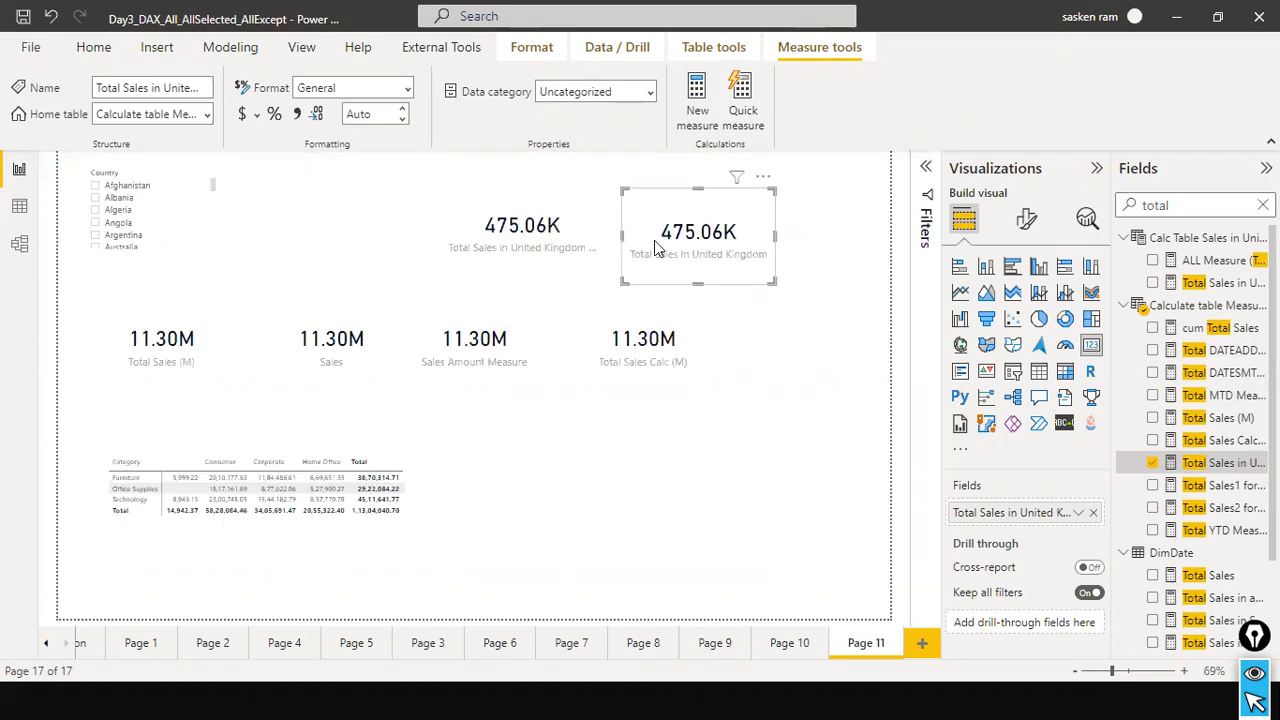
Select Albania in the Country slicer, review the Total Sales in United Kingdom Filter measure's formula, and clear the slicer.
{"action": "left_click", "coordinate": [97, 199]}
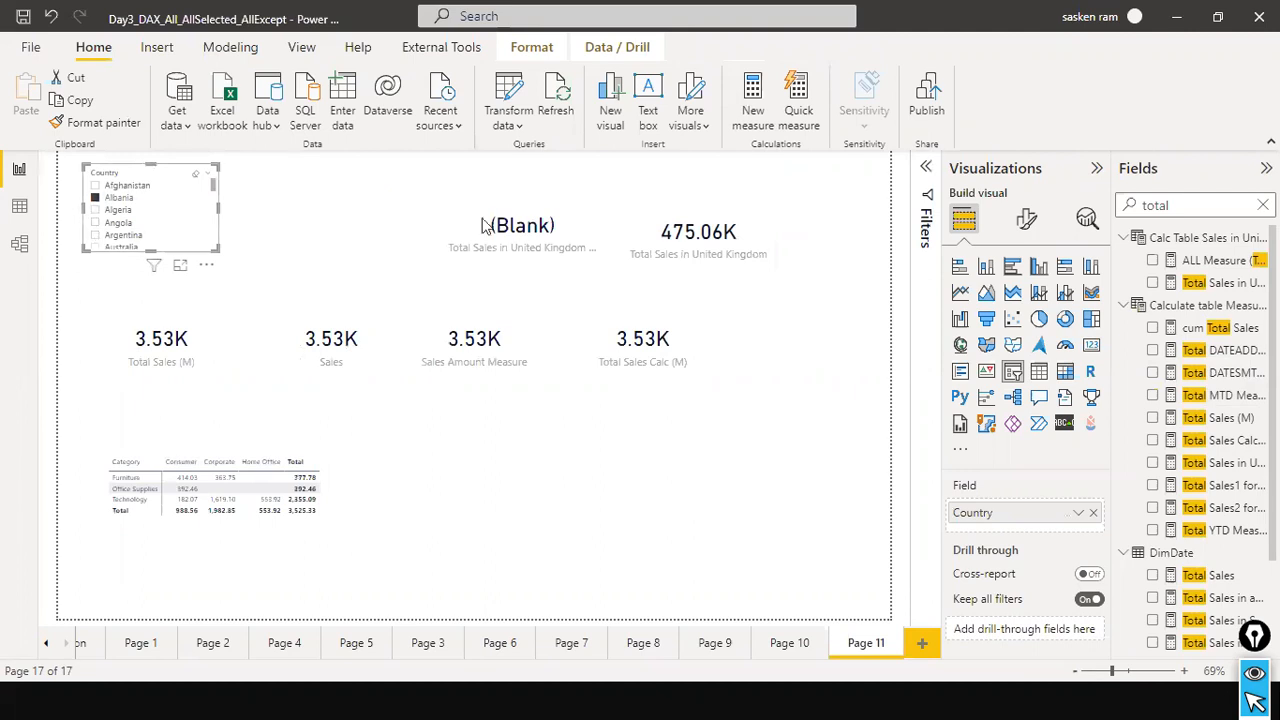
{"action": "left_click", "coordinate": [587, 232]}
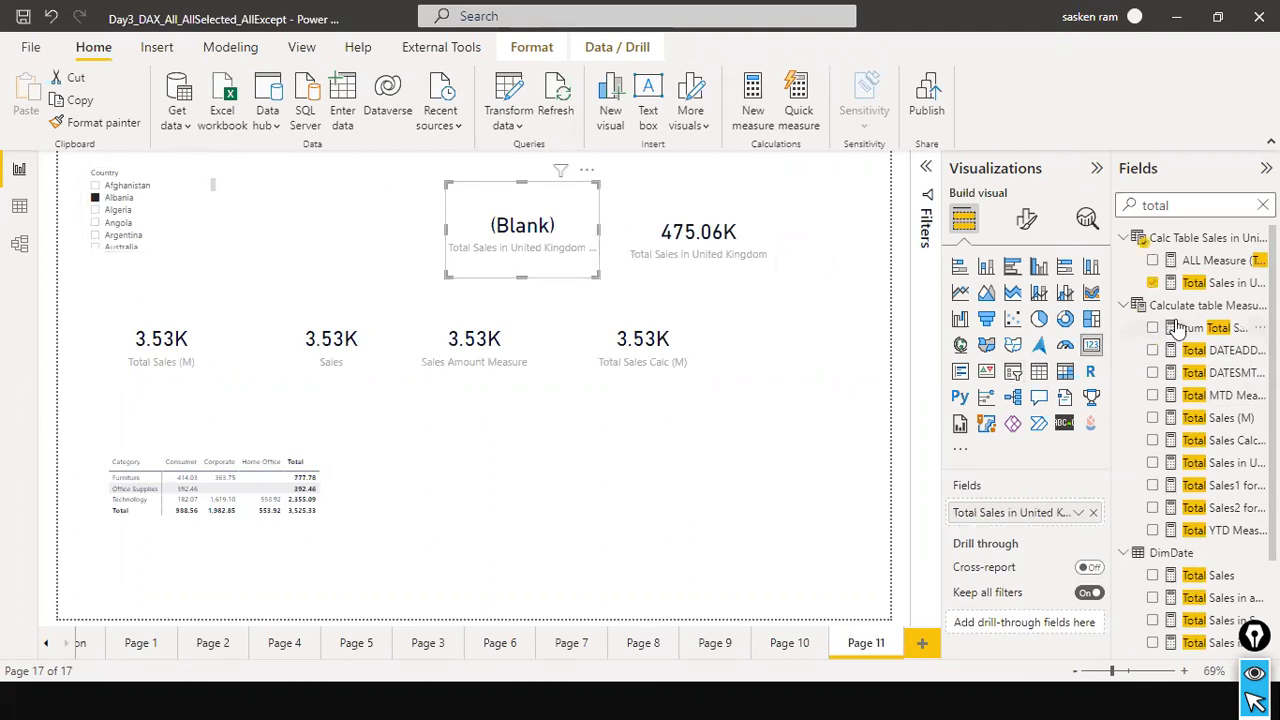
{"action": "left_click", "coordinate": [1220, 283]}
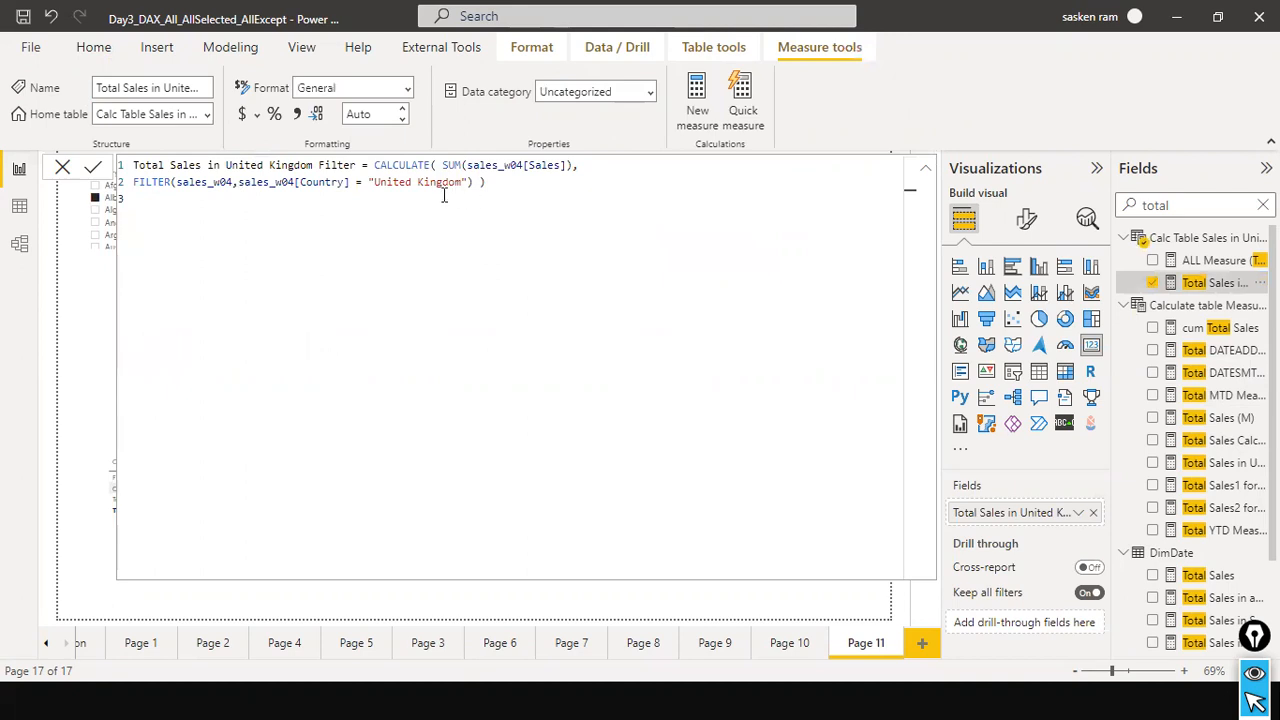
{"action": "left_click", "coordinate": [63, 169]}
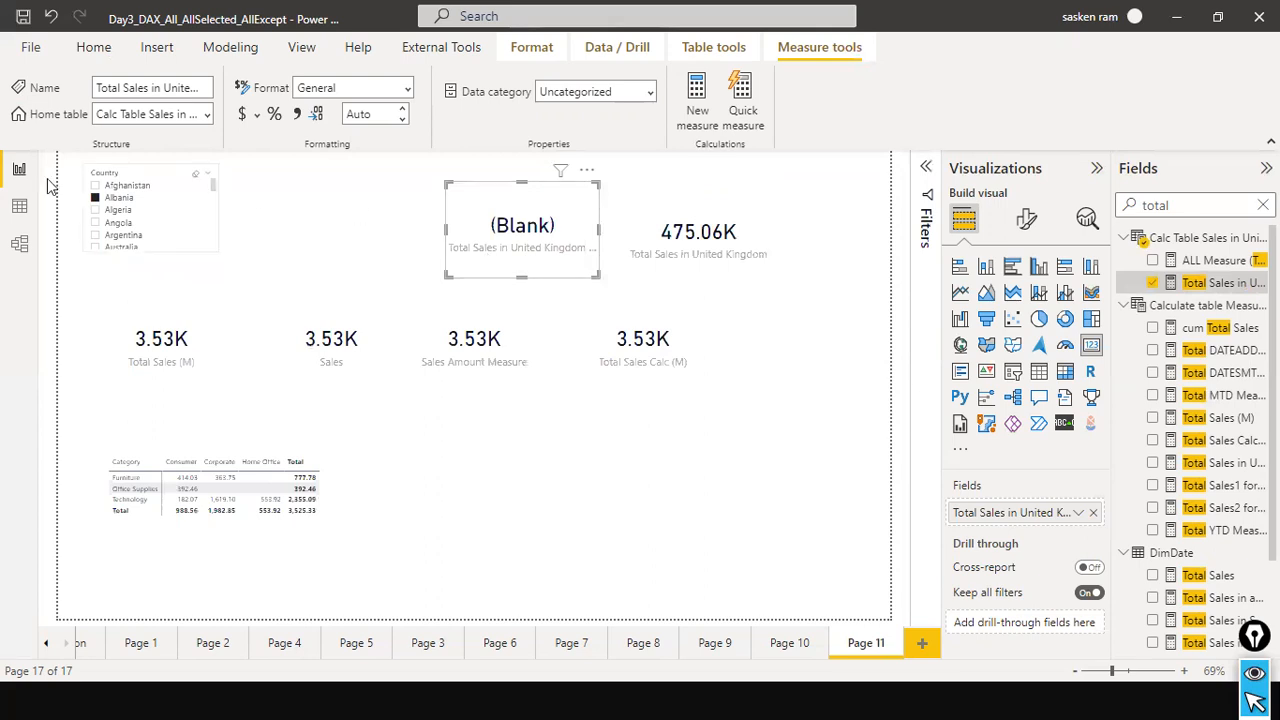
{"action": "left_click", "coordinate": [196, 174]}
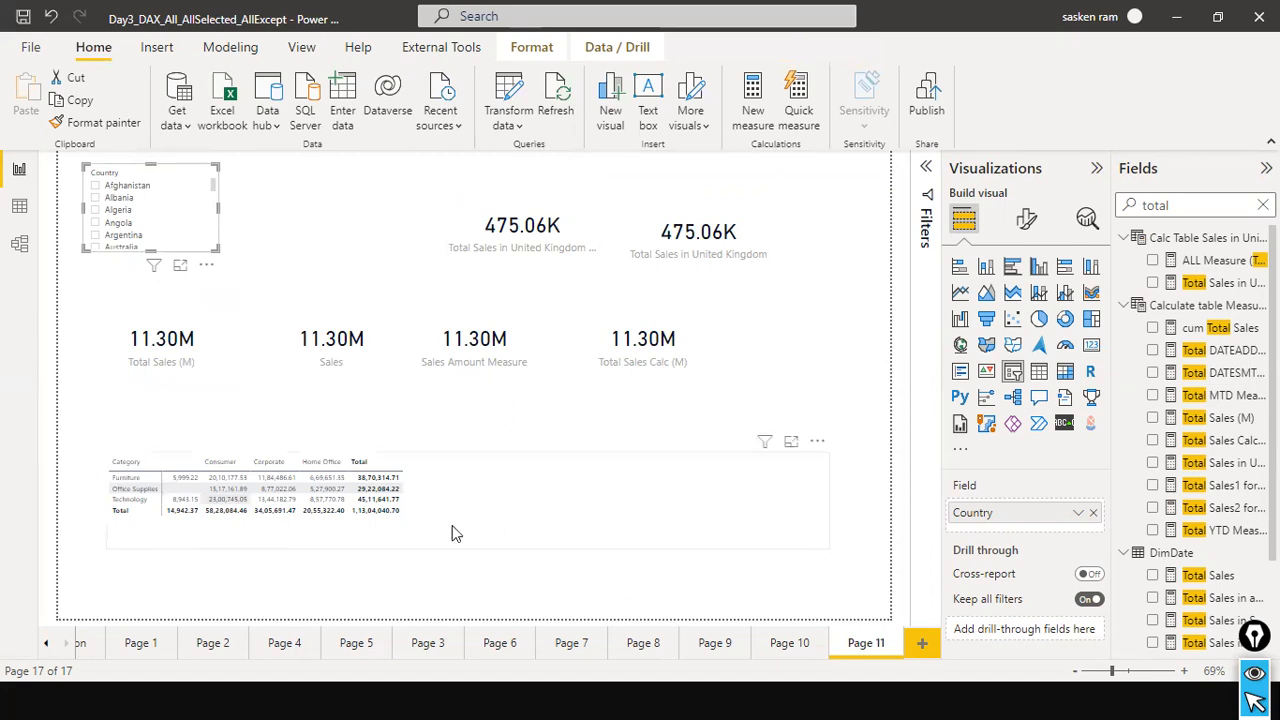
Narrow the Category by Segment matrix from its outer edge and select the matrix.
{"action": "left_click", "coordinate": [828, 499]}
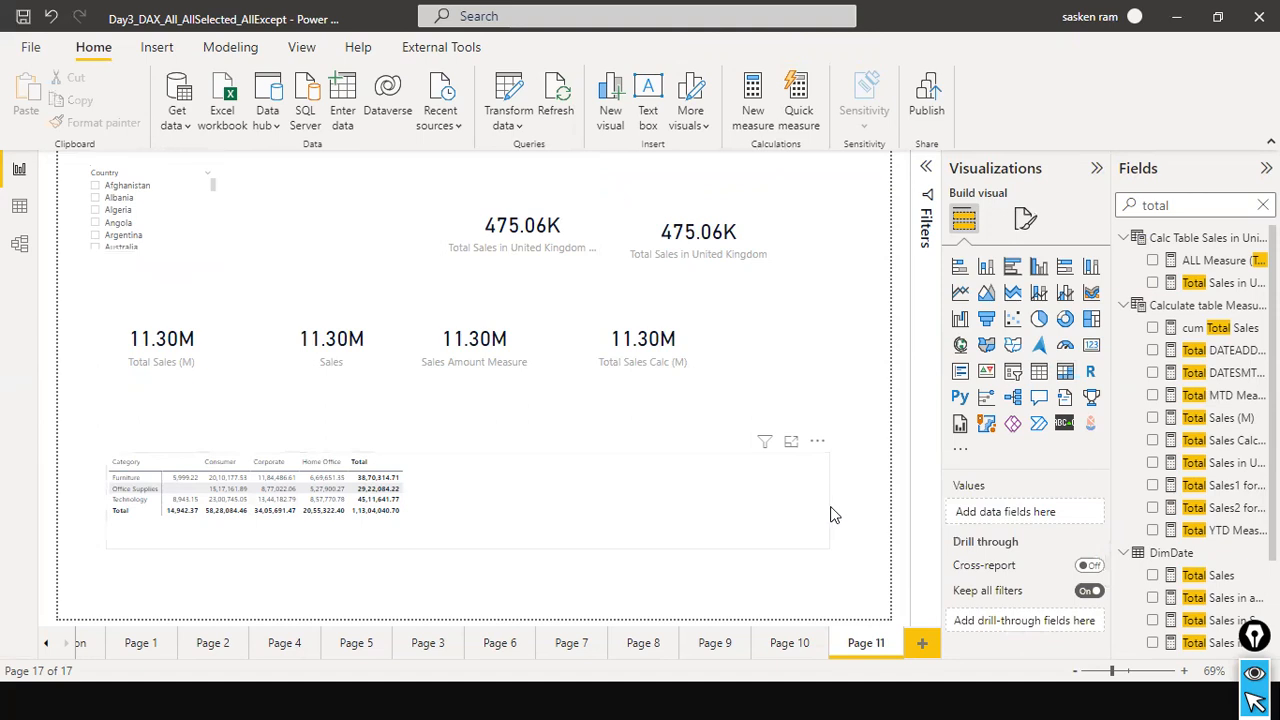
{"action": "left_click_drag", "start_coordinate": [828, 503], "coordinate": [643, 468]}
{"action": "left_click", "coordinate": [800, 350]}
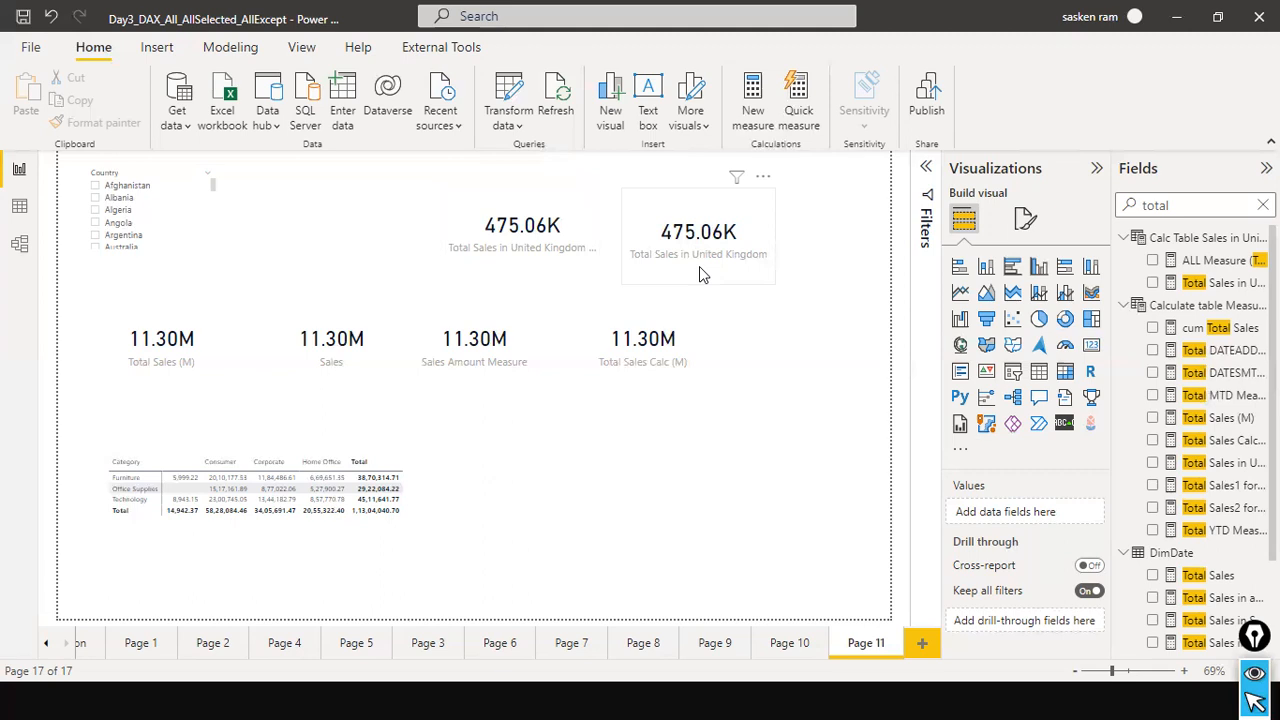
{"action": "left_click", "coordinate": [536, 424]}
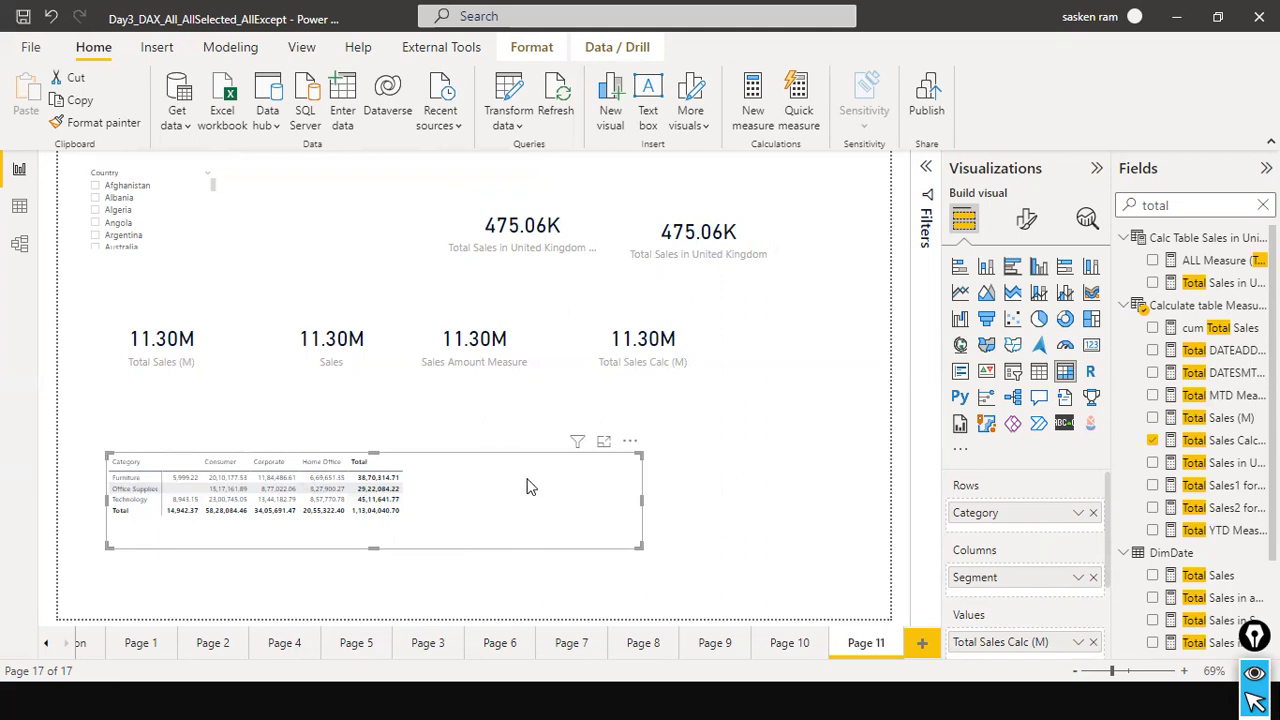
Filter the Country slicer to Albania and add the Total Sales in United Kingdom measure to the category matrix.
{"action": "left_click", "coordinate": [97, 199]}
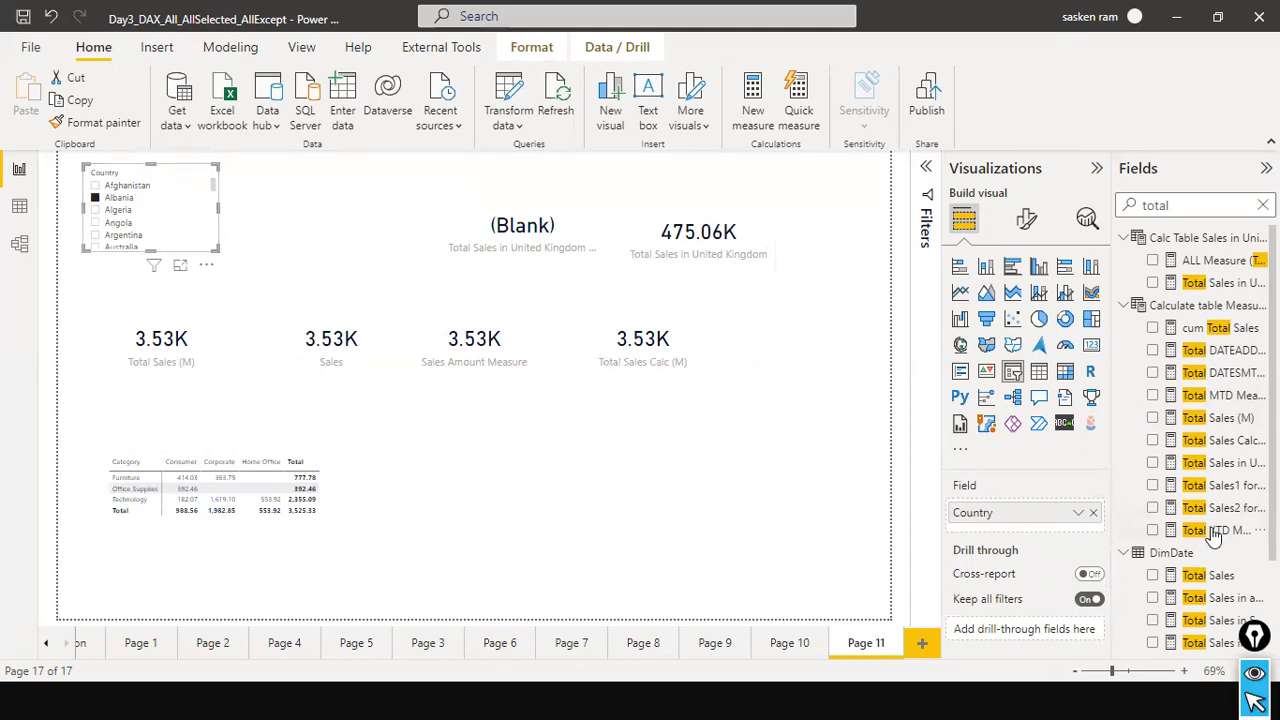
{"action": "scroll", "coordinate": [1215, 538], "scroll_direction": "down", "scroll_amount": 3}
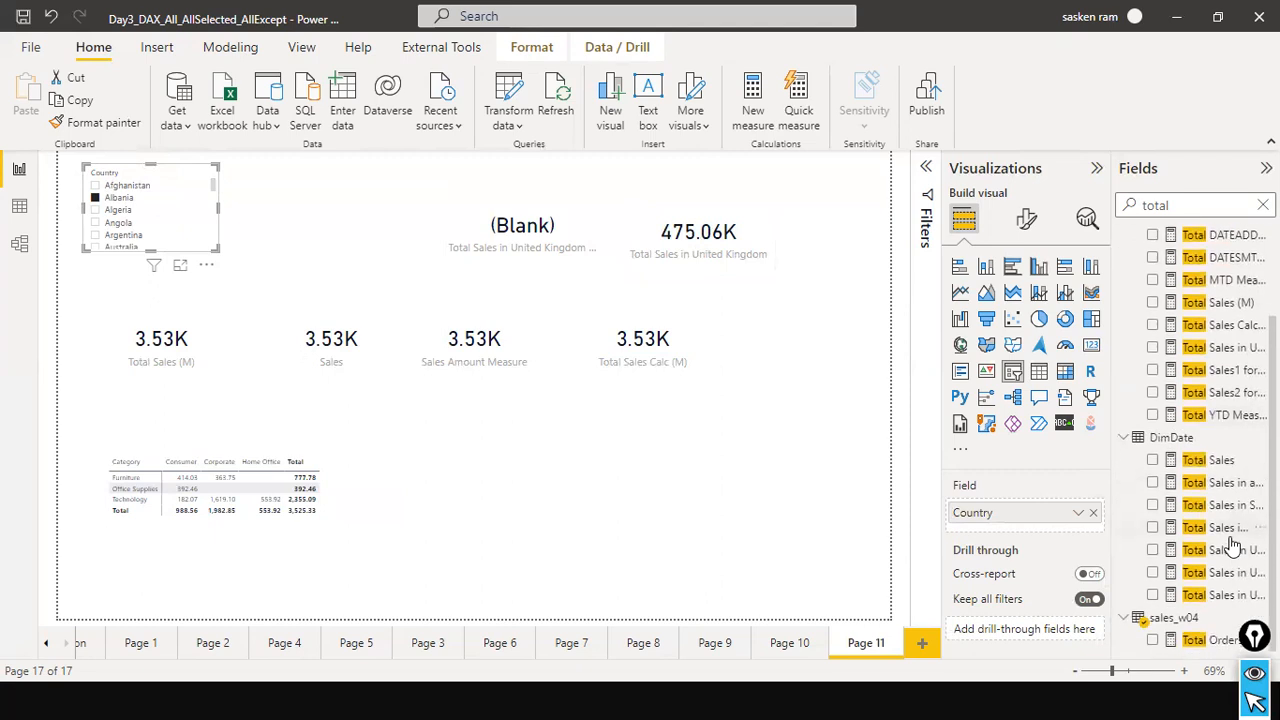
{"action": "scroll", "coordinate": [1245, 508], "scroll_direction": "up", "scroll_amount": 3}
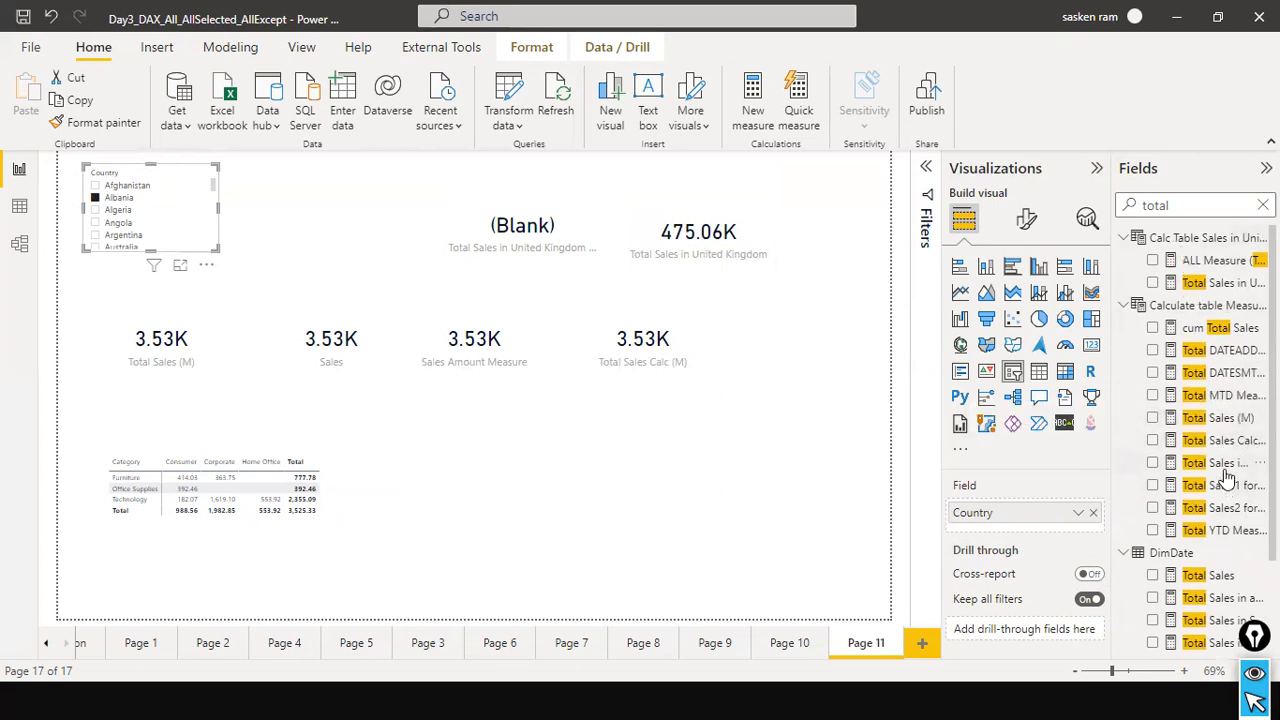
{"action": "left_click_drag", "start_coordinate": [1222, 466], "coordinate": [357, 486]}
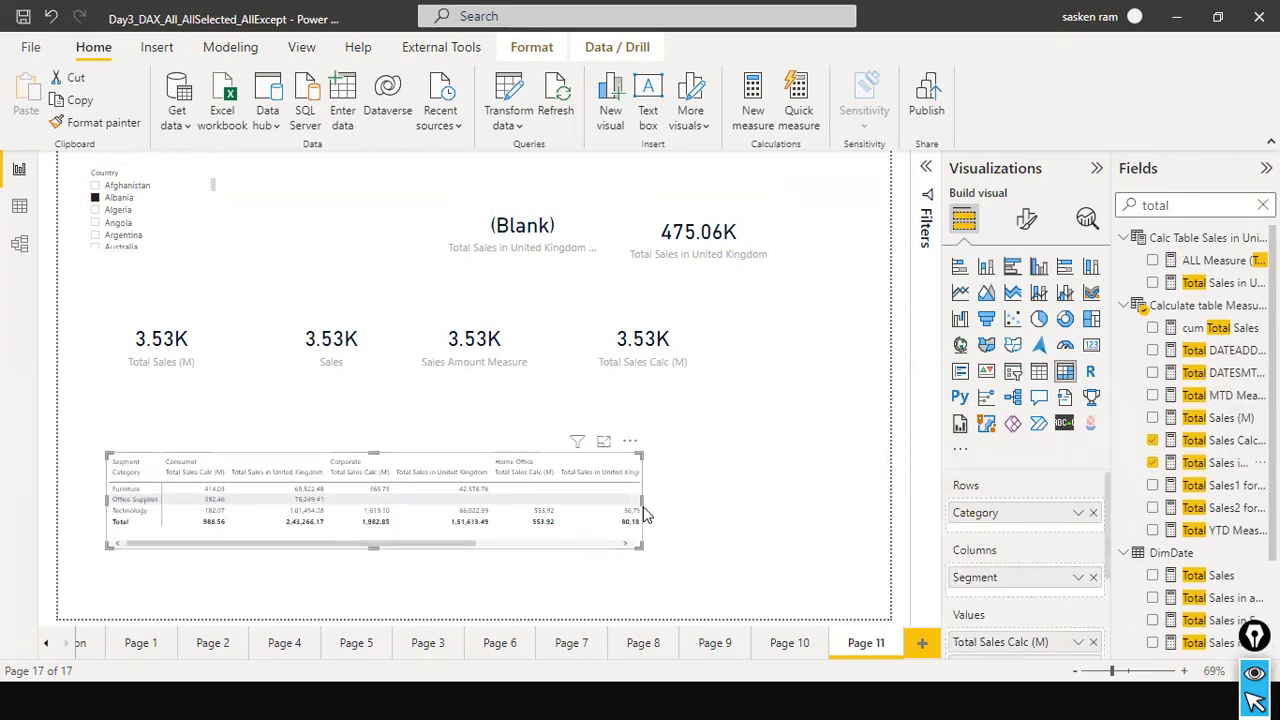
Widen the matrix to fit all its columns and remove Segment from the matrix columns.
{"action": "left_click_drag", "start_coordinate": [641, 500], "coordinate": [849, 523]}
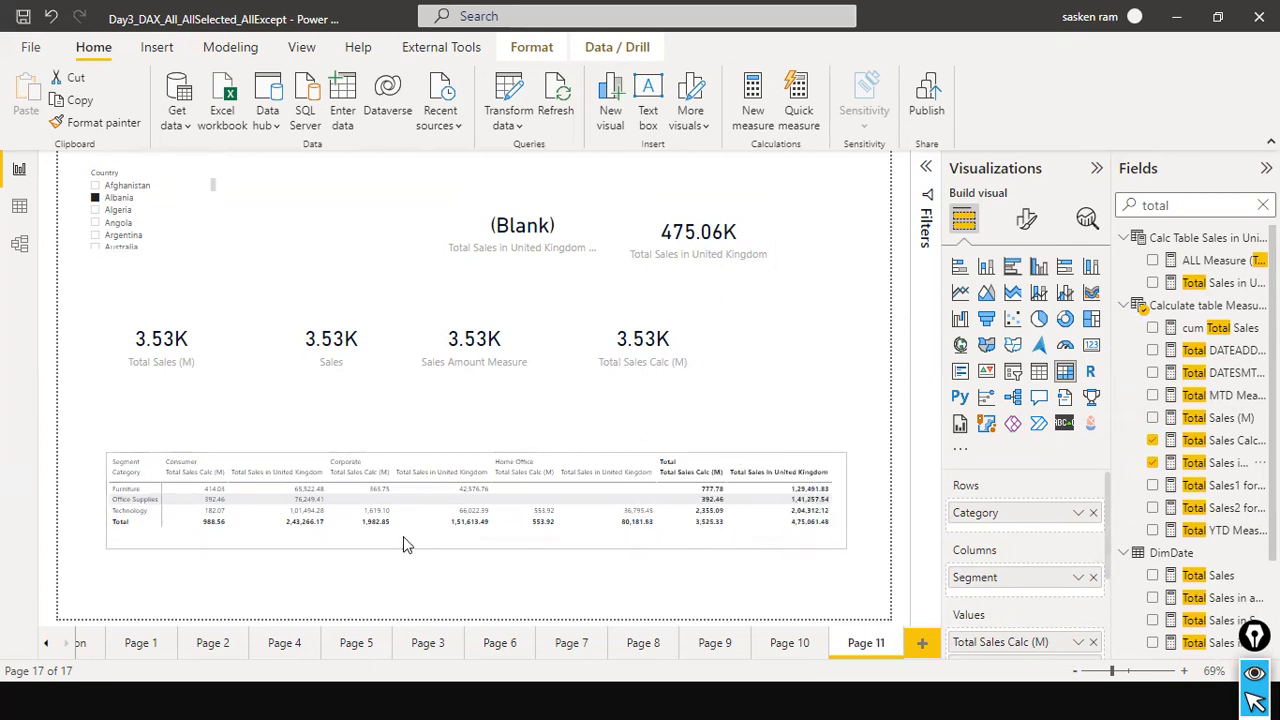
{"action": "left_click", "coordinate": [1093, 578]}
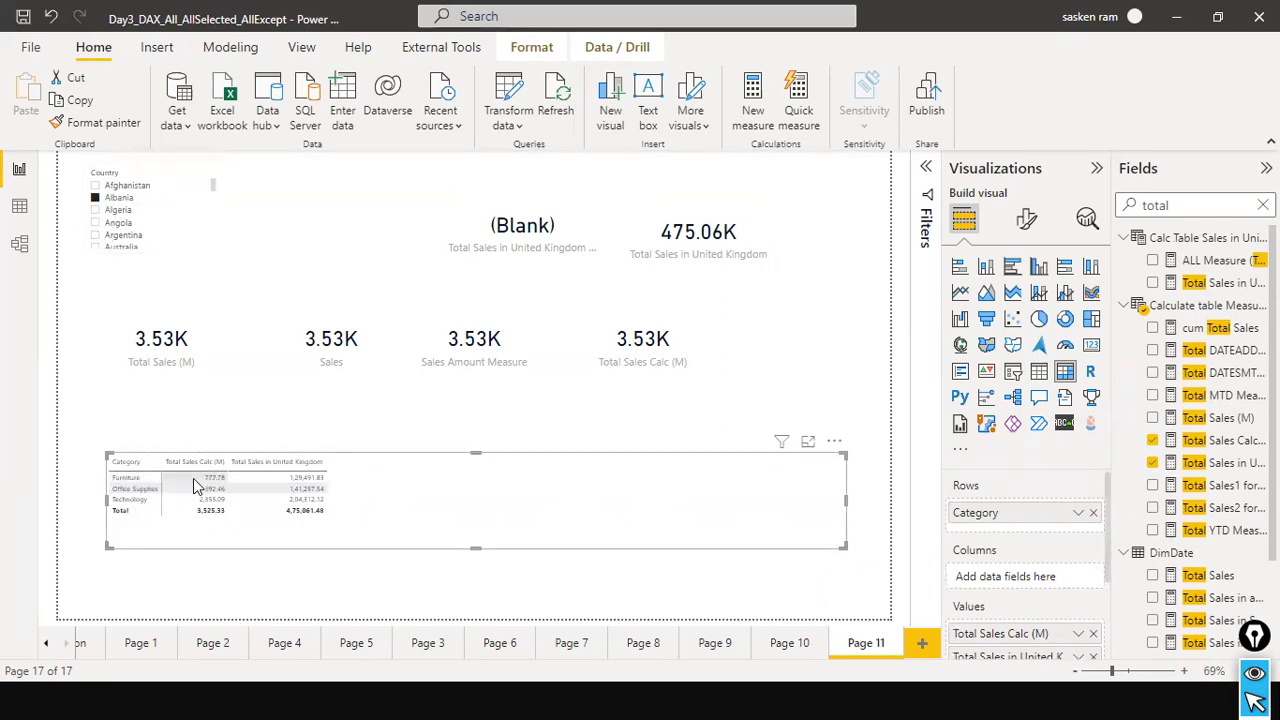
{"action": "mouse_move", "coordinate": [220, 485]}
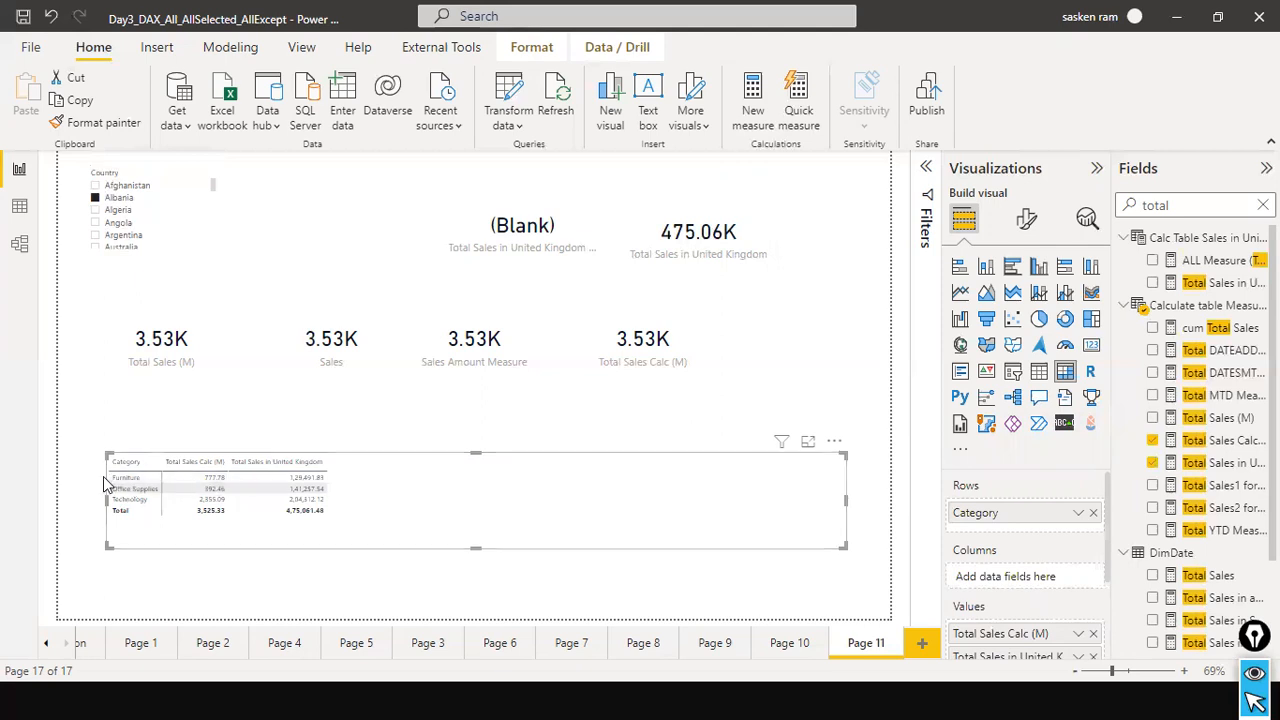
Narrow the category matrix from its outer edge to reduce the empty space beside its columns, and deselect it.
{"action": "mouse_move", "coordinate": [125, 485]}
{"action": "left_click_drag", "start_coordinate": [844, 500], "coordinate": [726, 491]}
{"action": "left_click", "coordinate": [780, 450]}
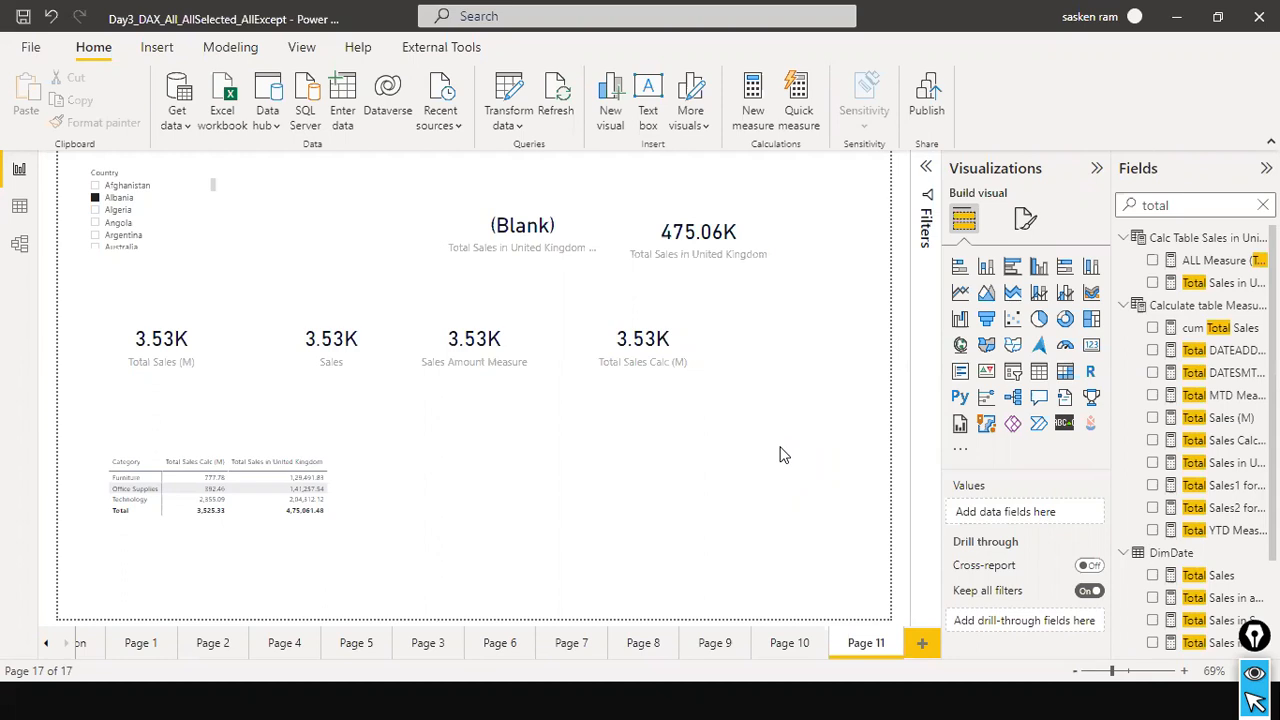
Review the formulas of the Total Sales in United Kingdom and Total Sales1 for units sold over 10 measures without changing them.
{"action": "left_click", "coordinate": [747, 215]}
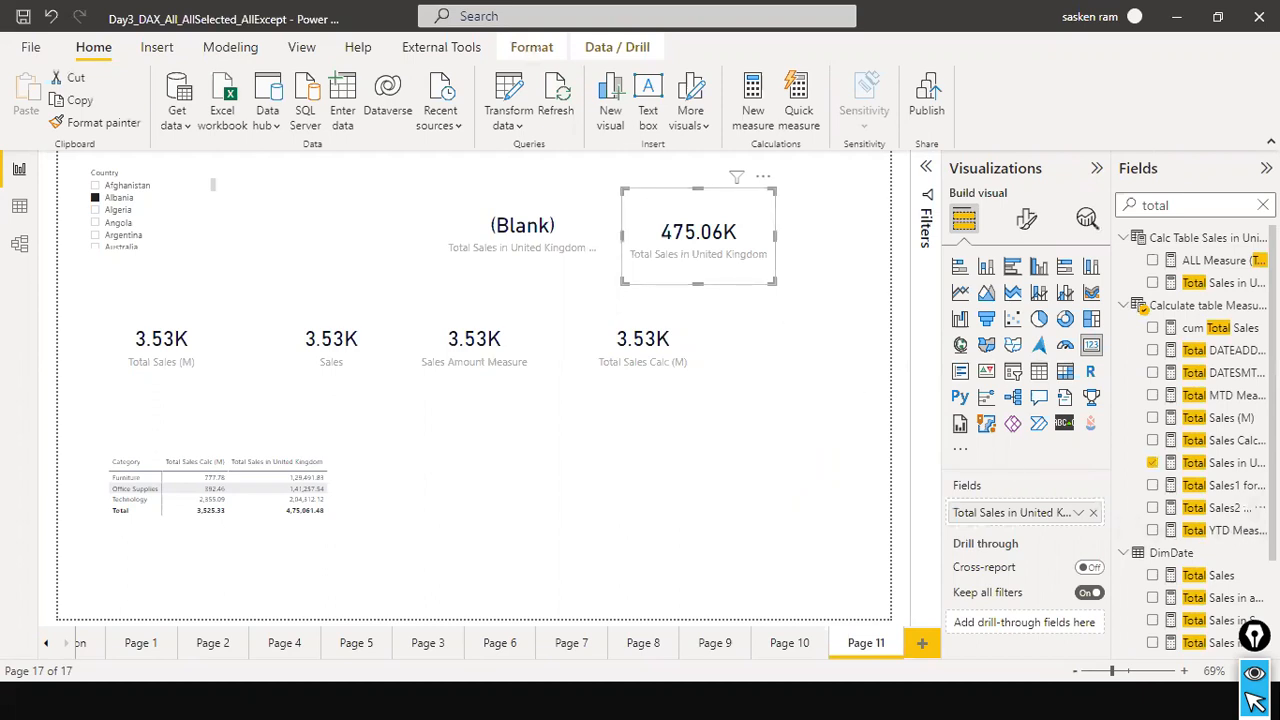
{"action": "left_click", "coordinate": [1218, 463]}
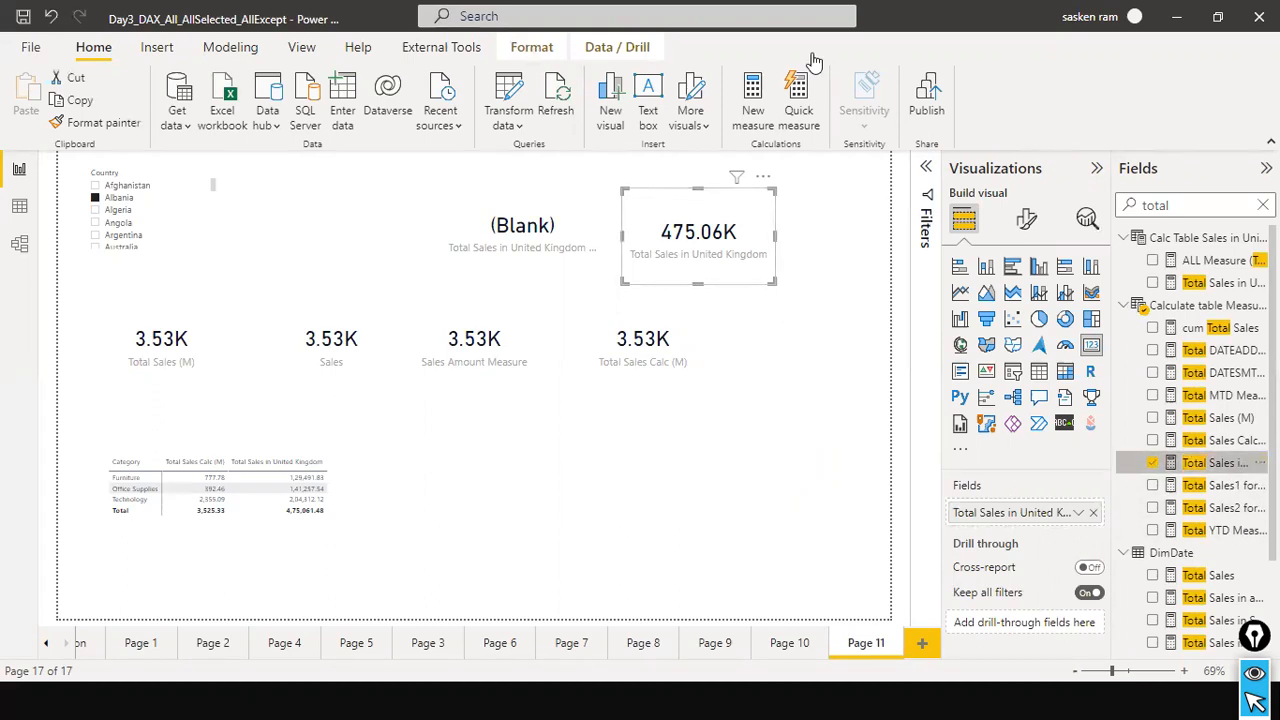
{"action": "left_click", "coordinate": [53, 167]}
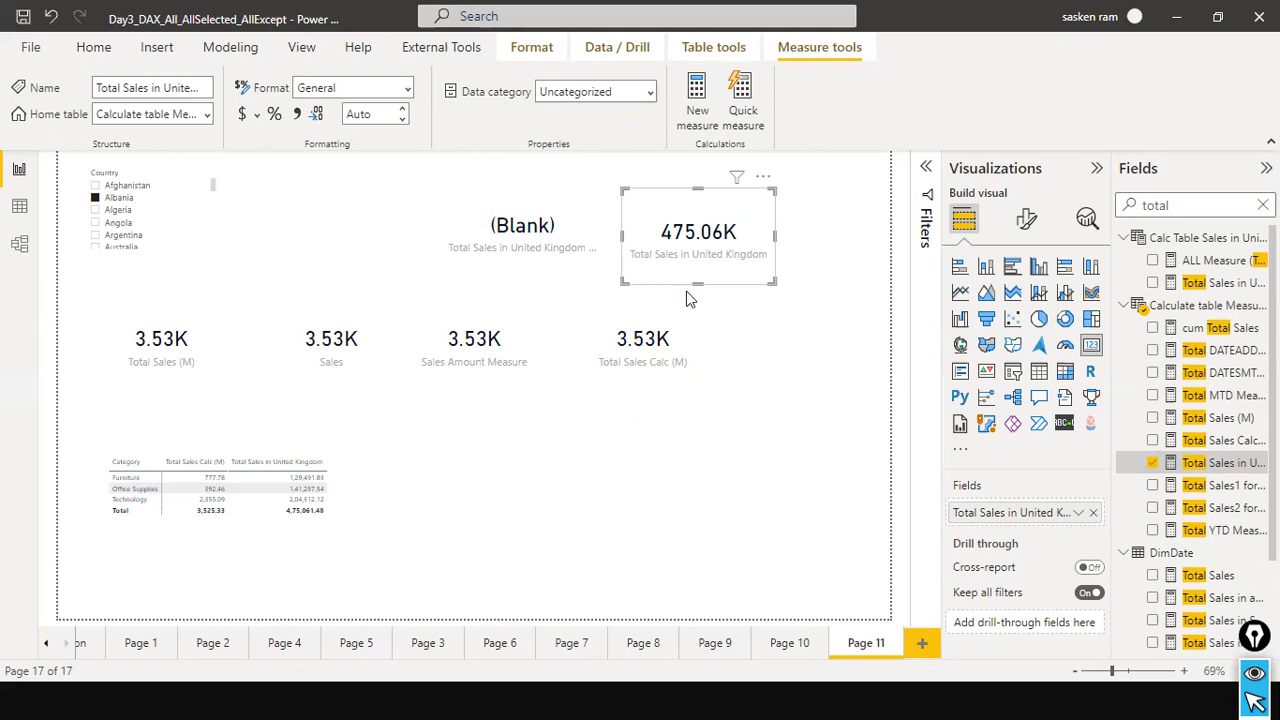
{"action": "left_click", "coordinate": [1190, 485]}
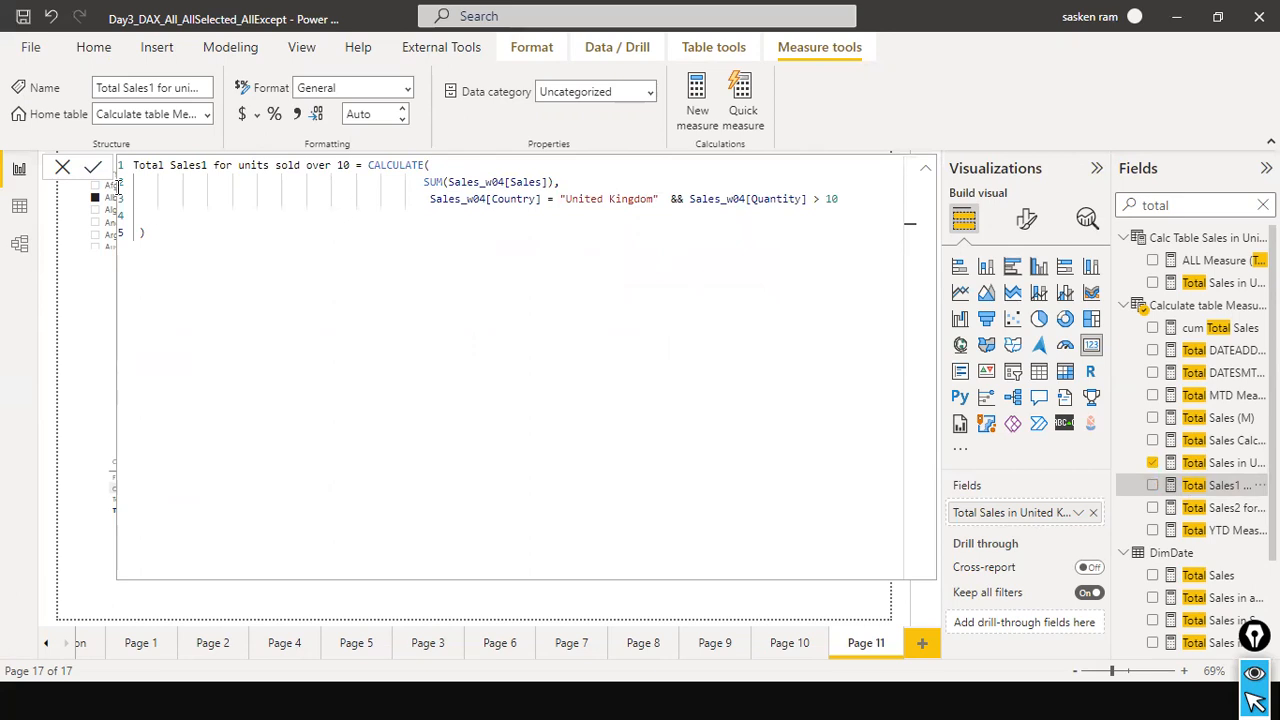
{"action": "left_click", "coordinate": [70, 172]}
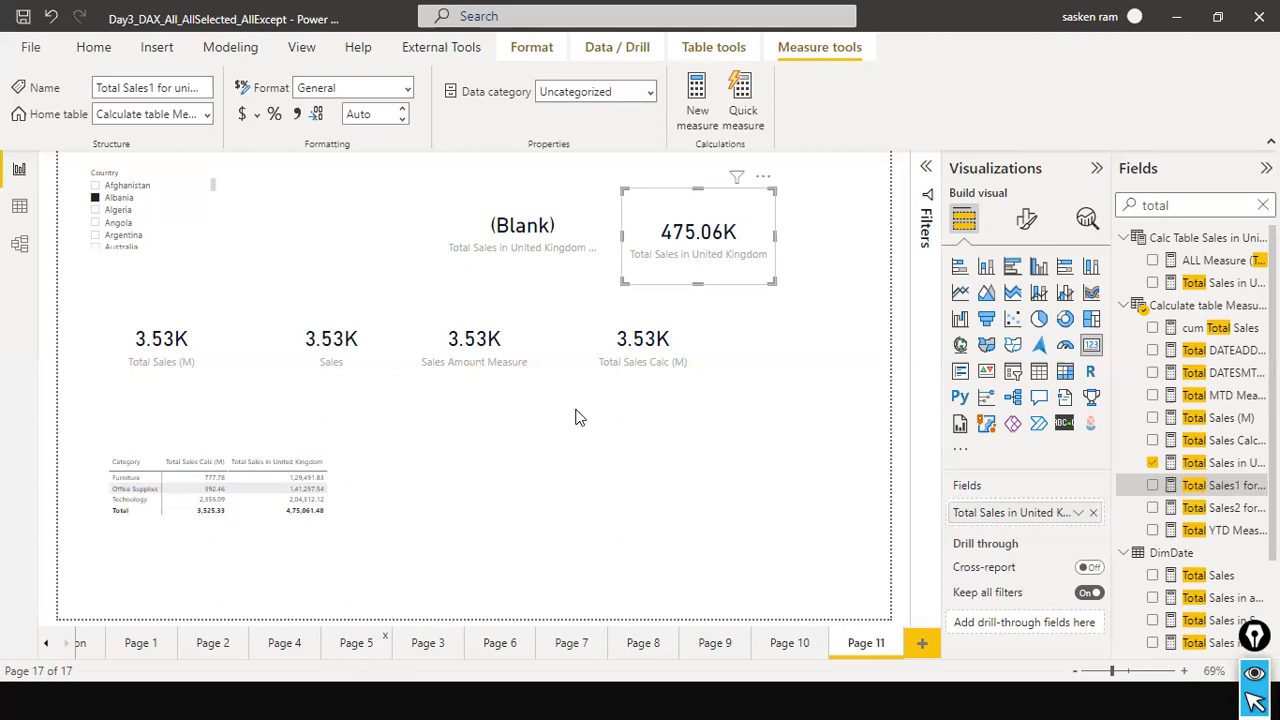
Compare the Total Sales in United Kingdom Filter card with the category matrix, and start switching to another open window.
{"action": "left_click", "coordinate": [560, 273]}
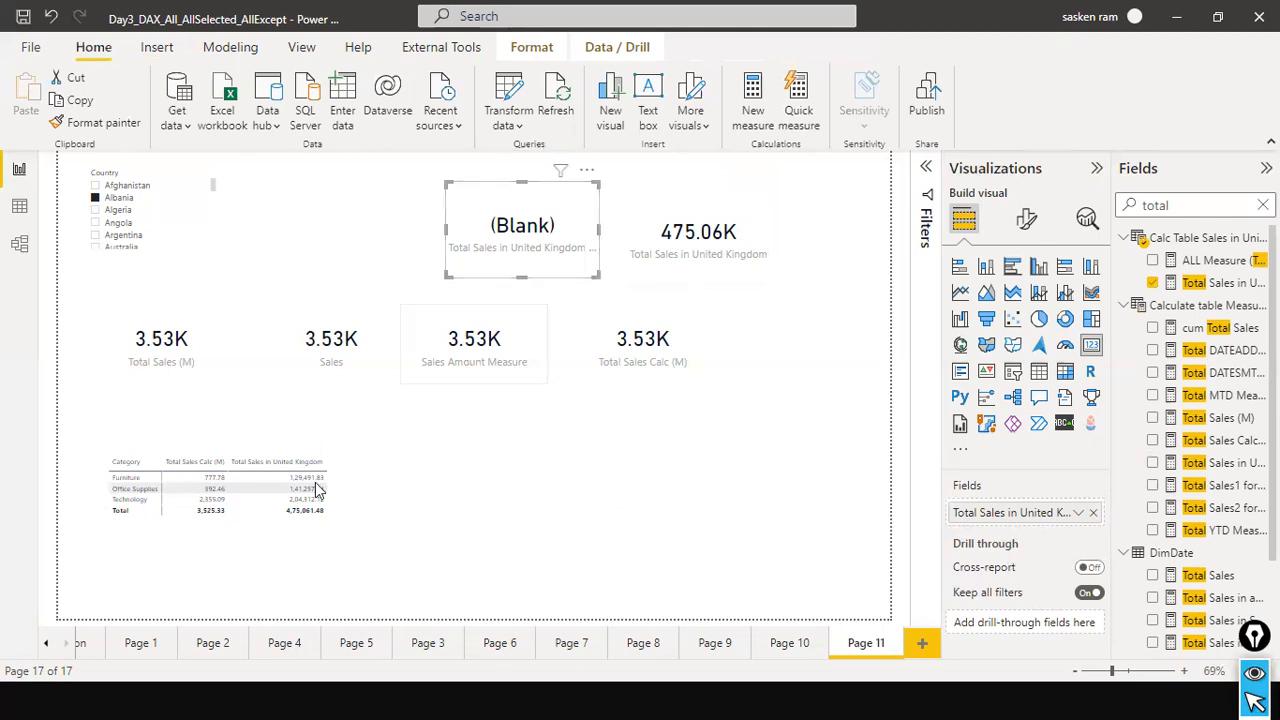
{"action": "left_click", "coordinate": [436, 481]}
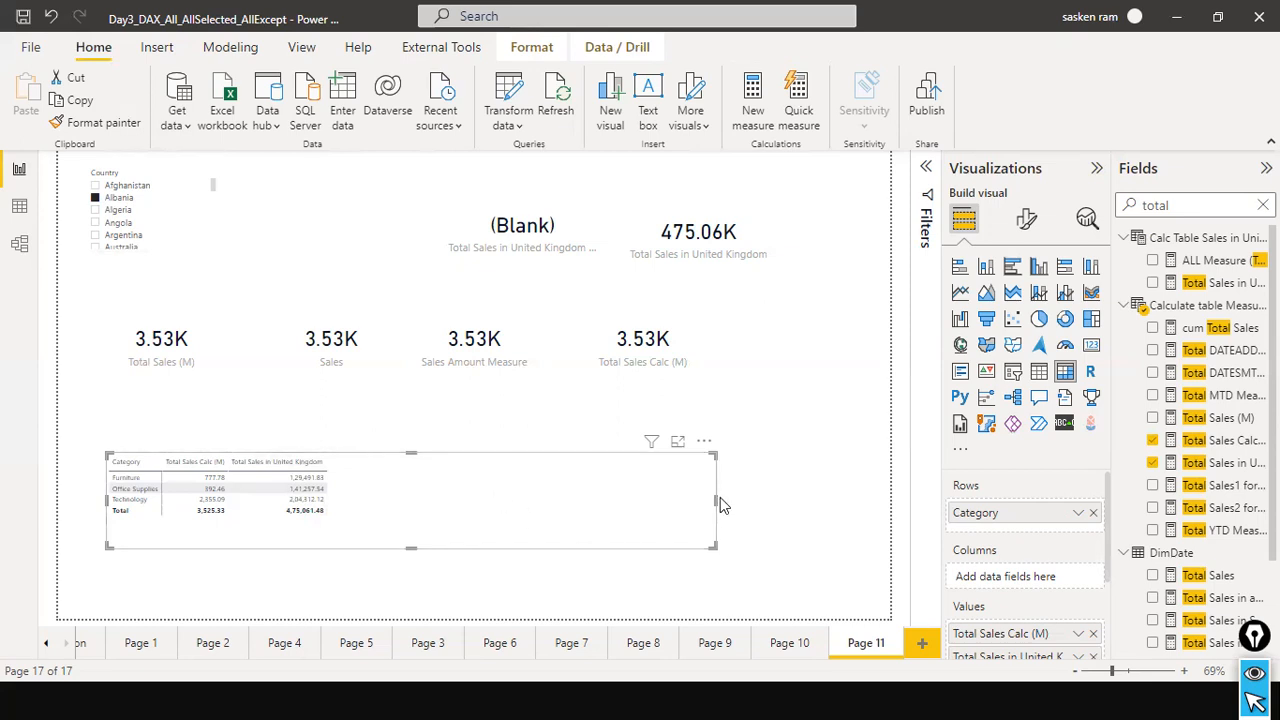
{"action": "key", "text": "alt+Tab"}
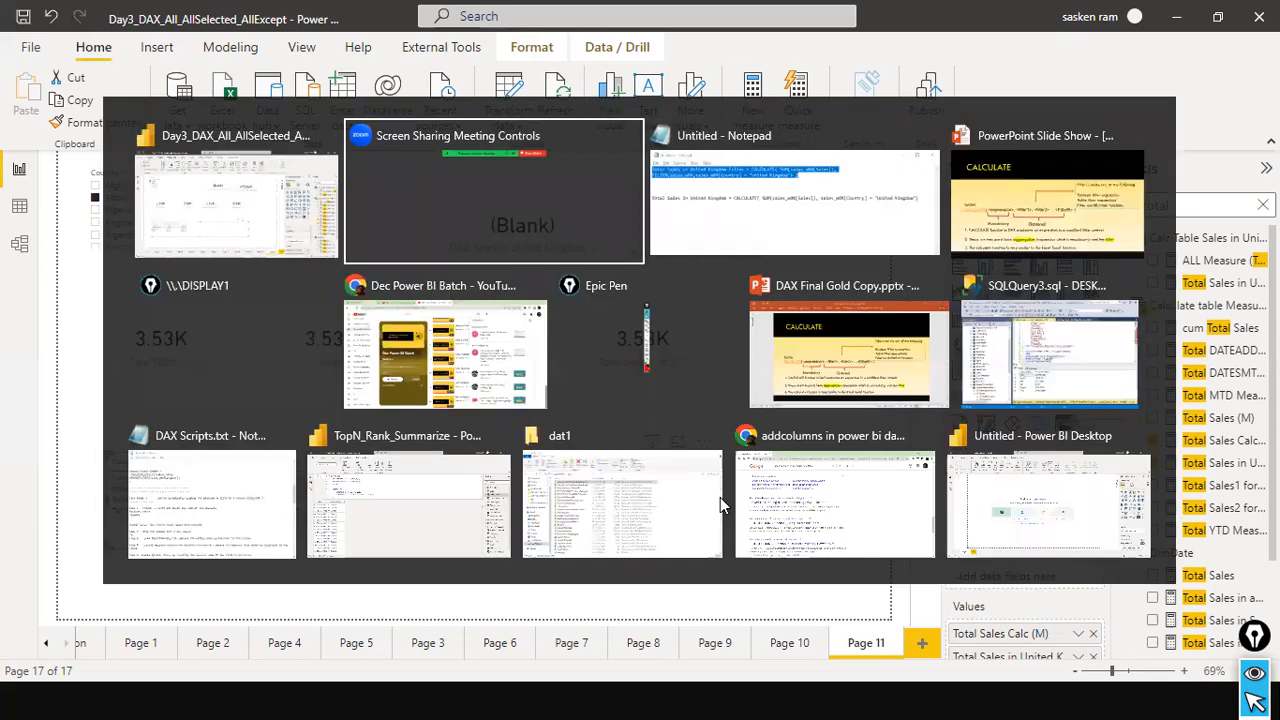
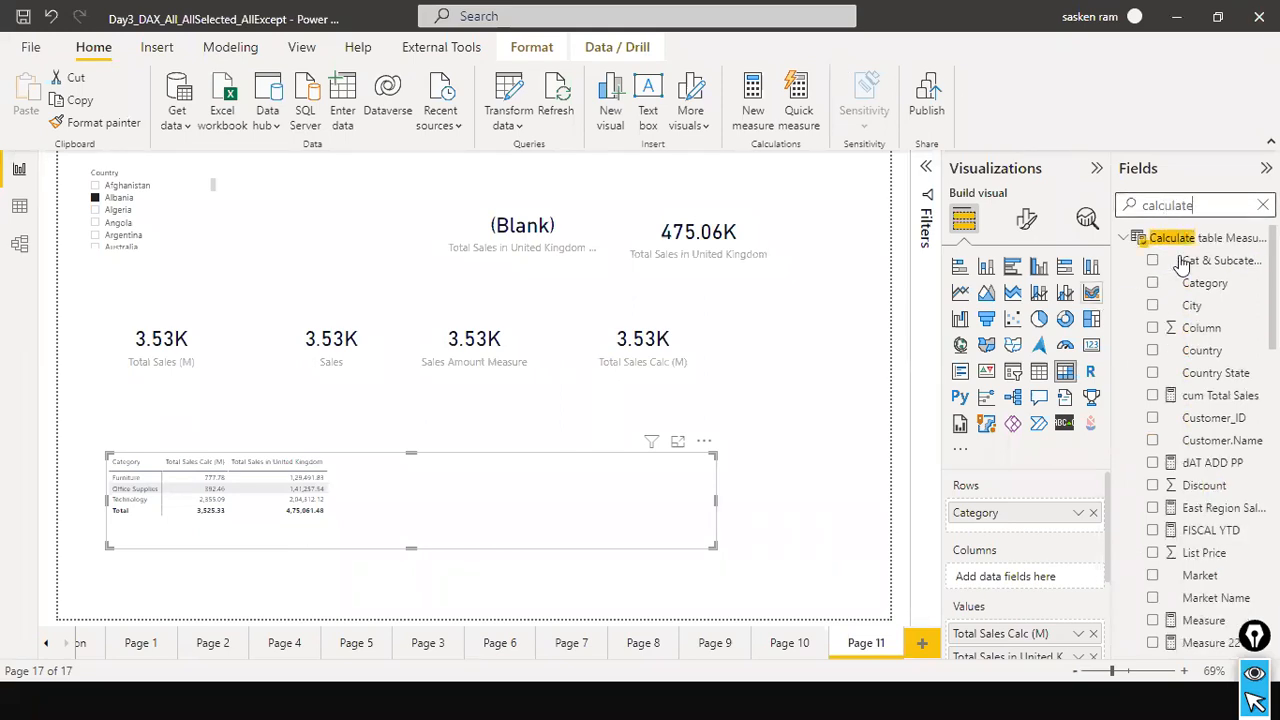
Review the Calculate table Measure formula and copy the full formula of the Calc Table Sales in Unitd Kingdom table.
{"action": "left_click", "coordinate": [1199, 240]}
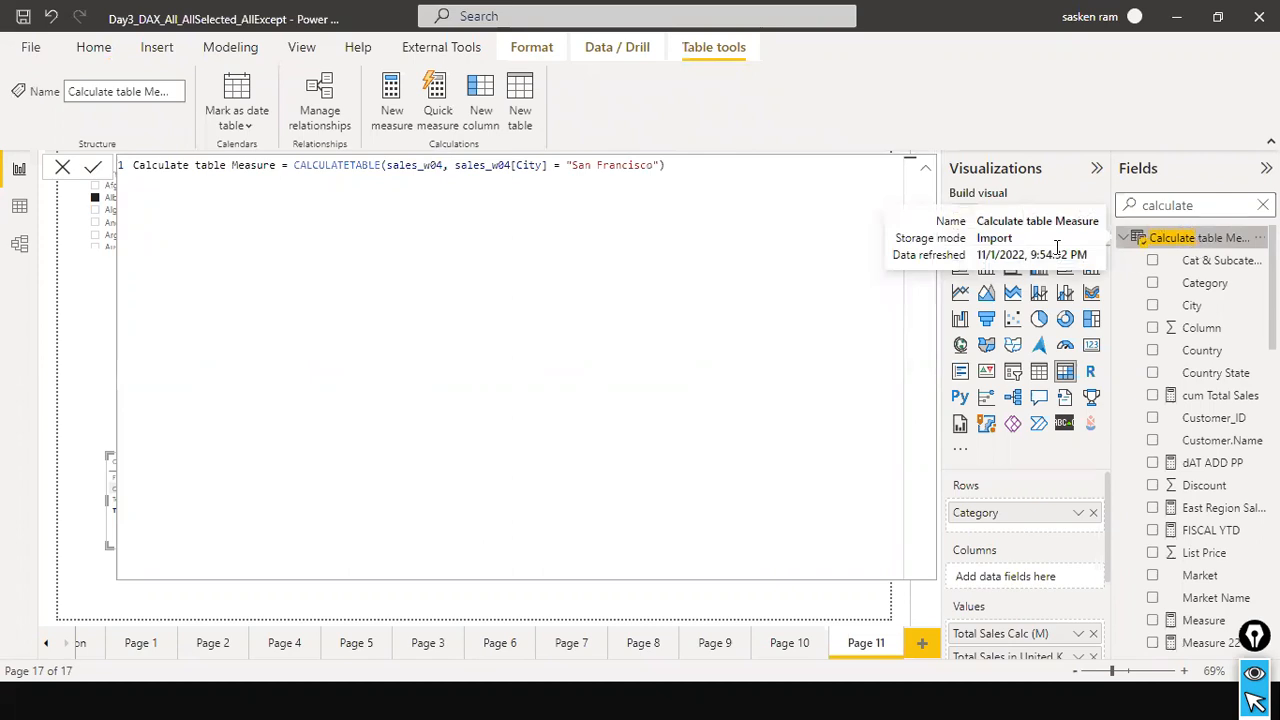
{"action": "left_click", "coordinate": [61, 169]}
{"action": "left_click", "coordinate": [20, 210]}
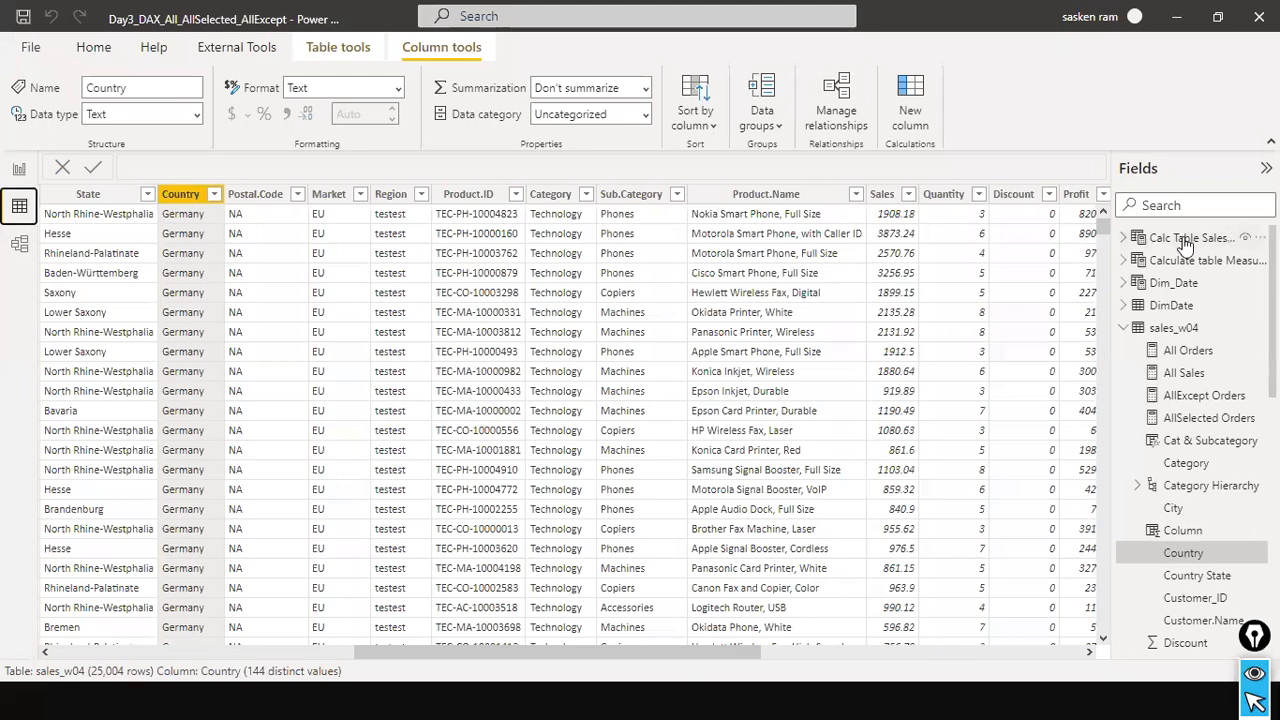
{"action": "left_click", "coordinate": [1186, 240]}
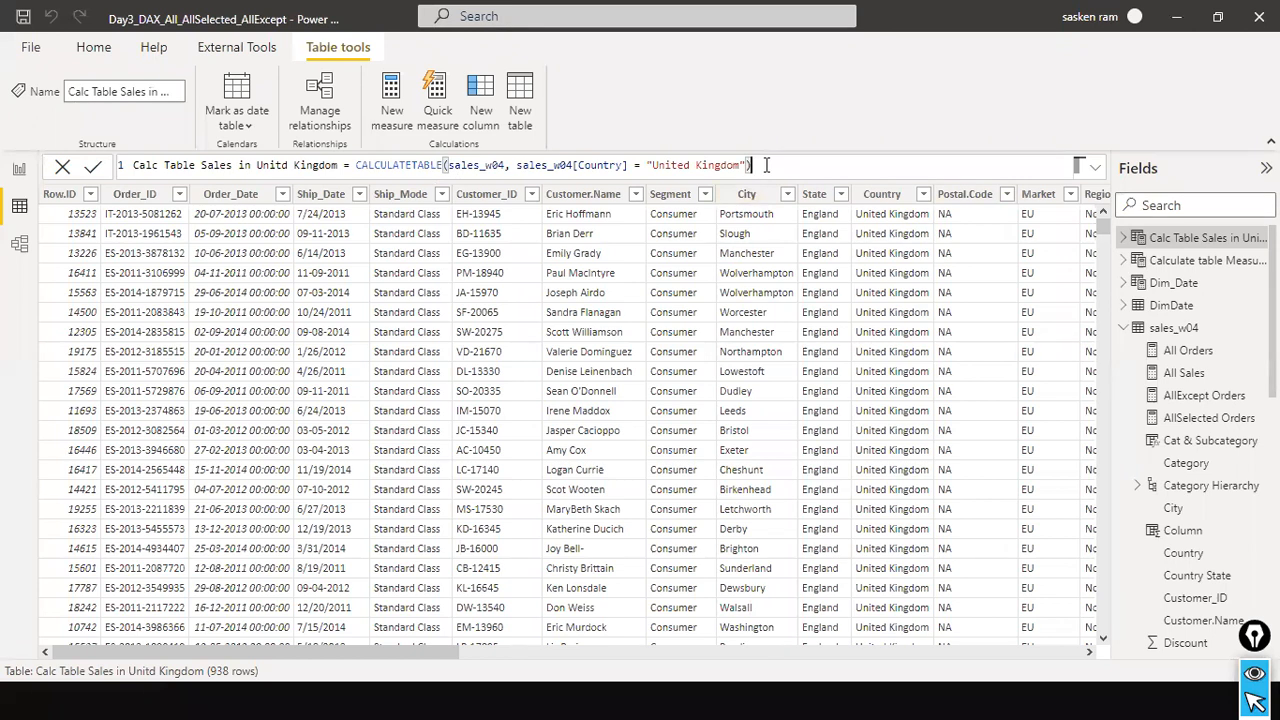
{"action": "key", "text": "ctrl+a"}
{"action": "key", "text": "ctrl+c"}
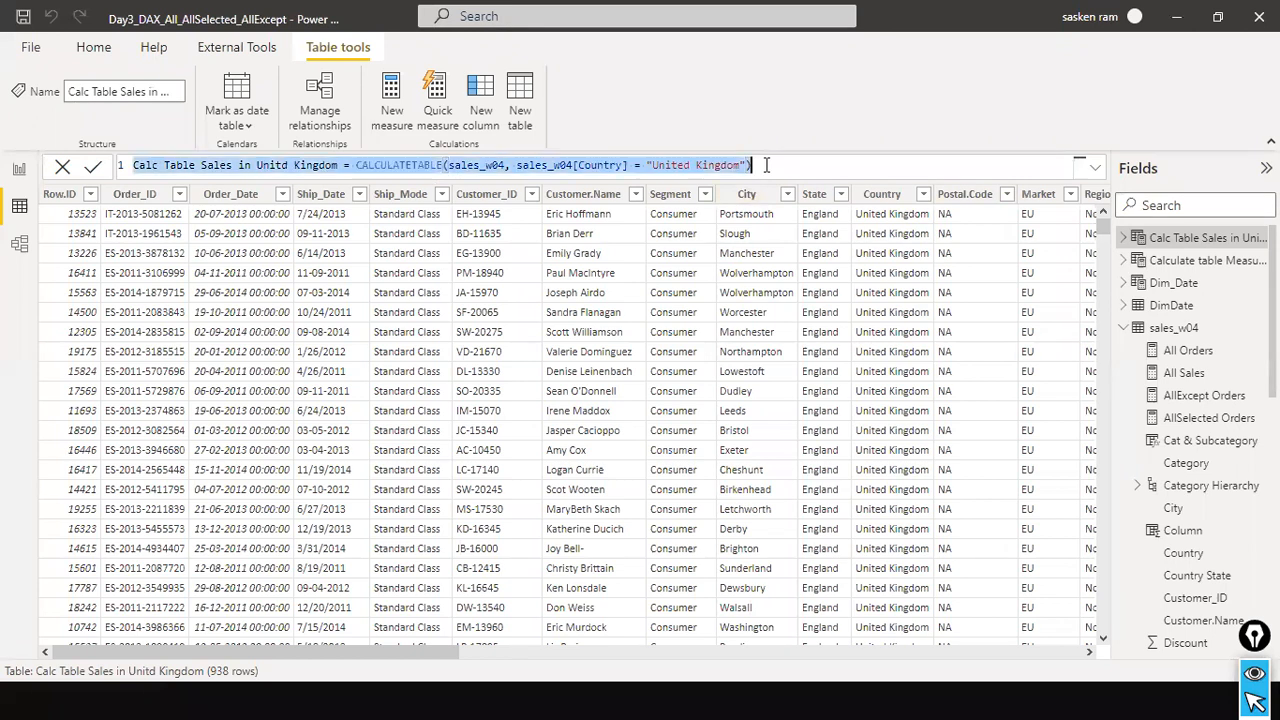
Create the calculated table Calc Table Sales in Unitd Kingdom1 = CALCULATETABLE(sales_w04, sales_w04[Country] = "United Kingdom"), and close its formula.
{"action": "left_click", "coordinate": [14, 170]}
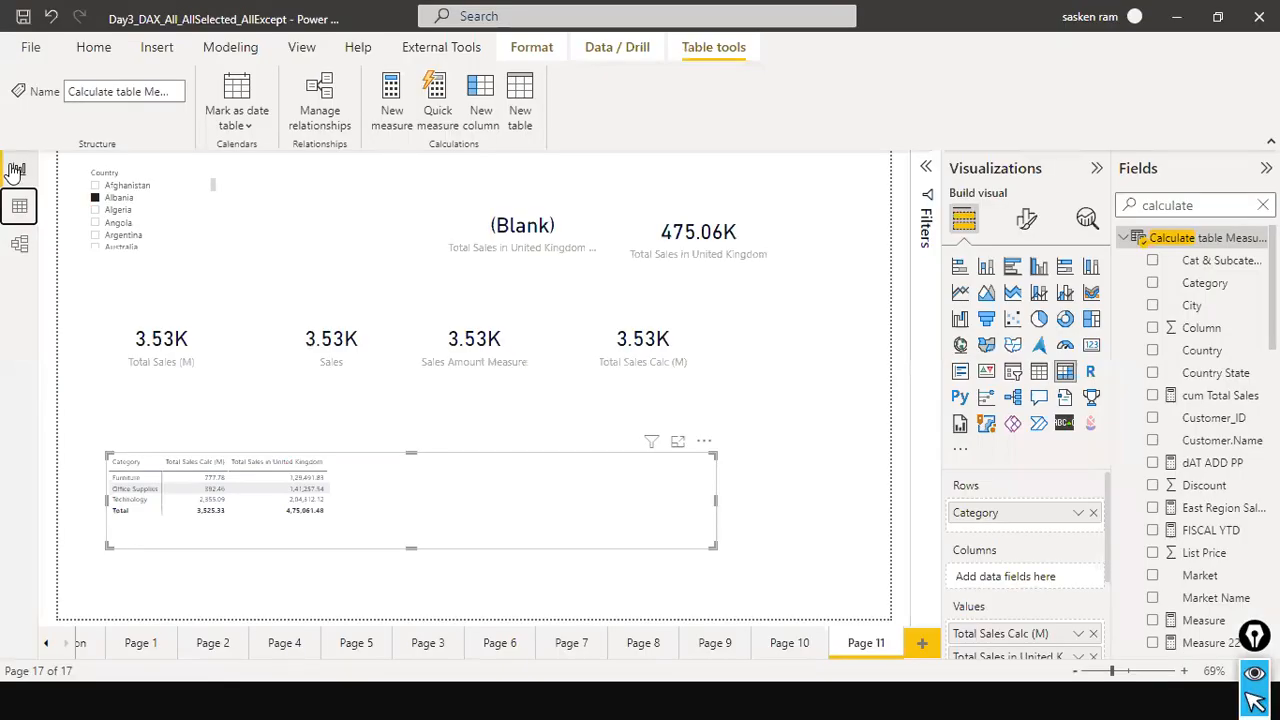
{"action": "left_click", "coordinate": [229, 50]}
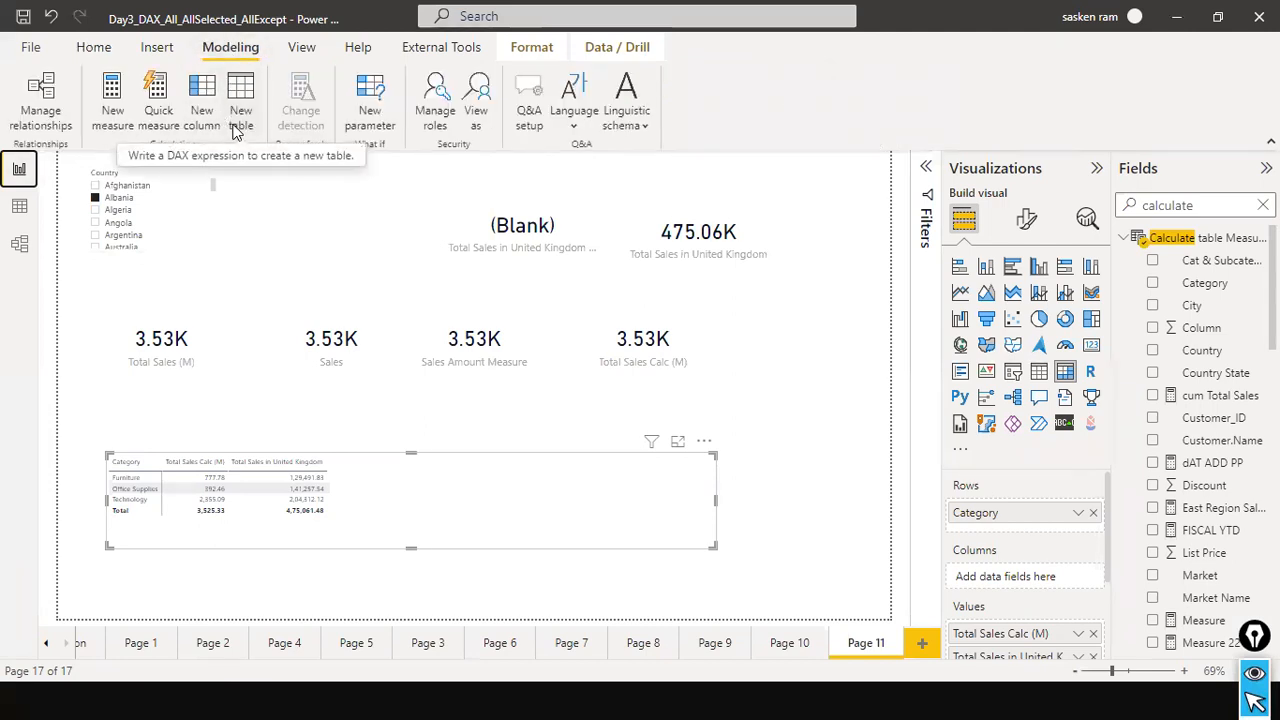
{"action": "left_click", "coordinate": [113, 125]}
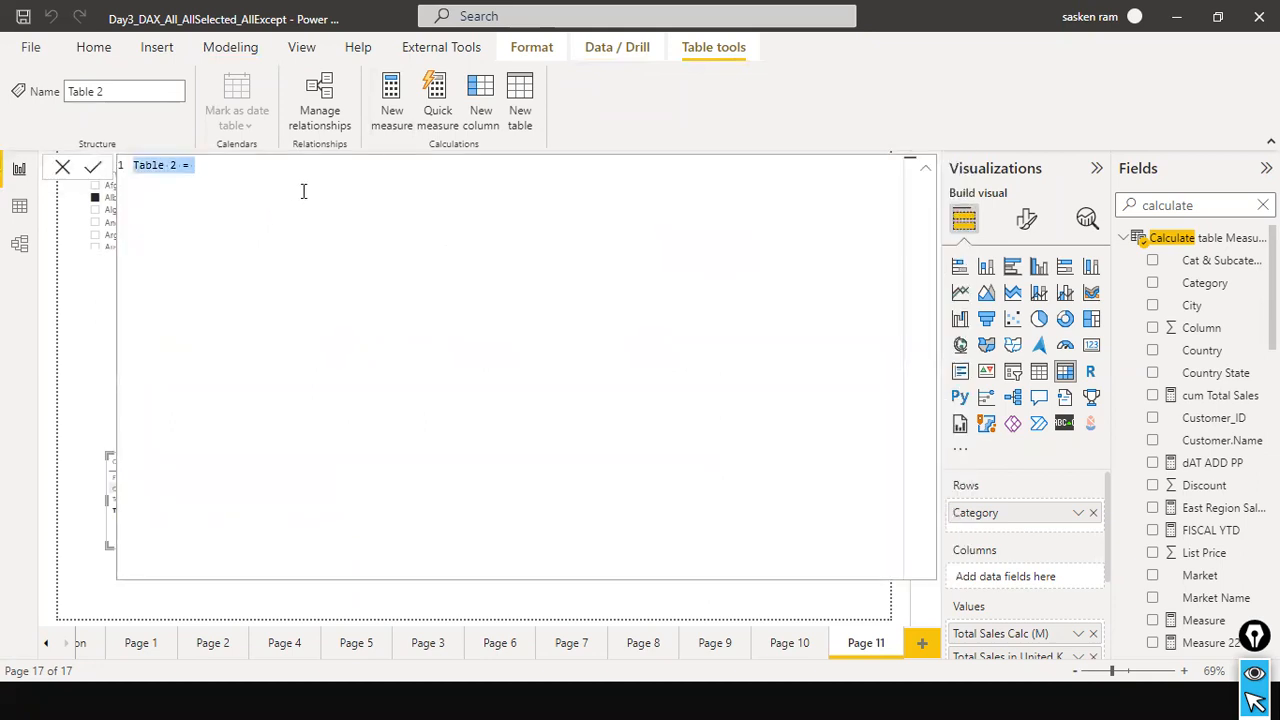
{"action": "key", "text": "ctrl+v"}
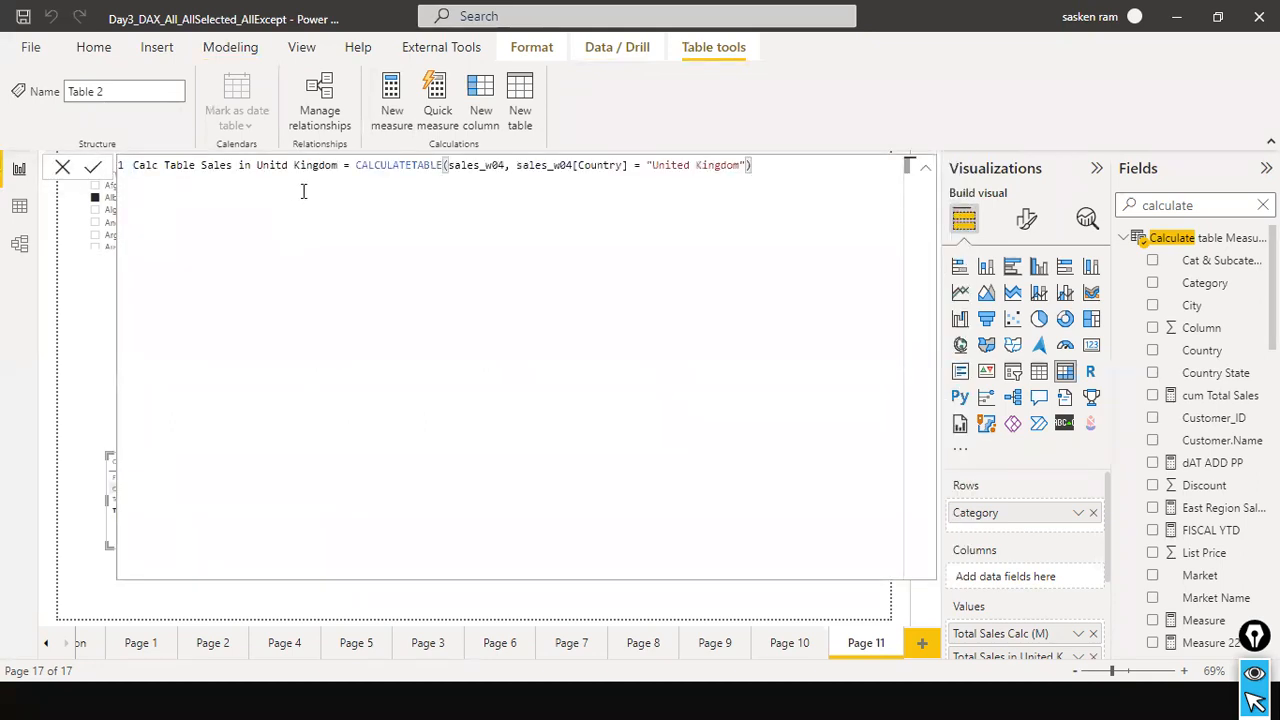
{"action": "left_click", "coordinate": [341, 166]}
{"action": "type", "text": "1"}
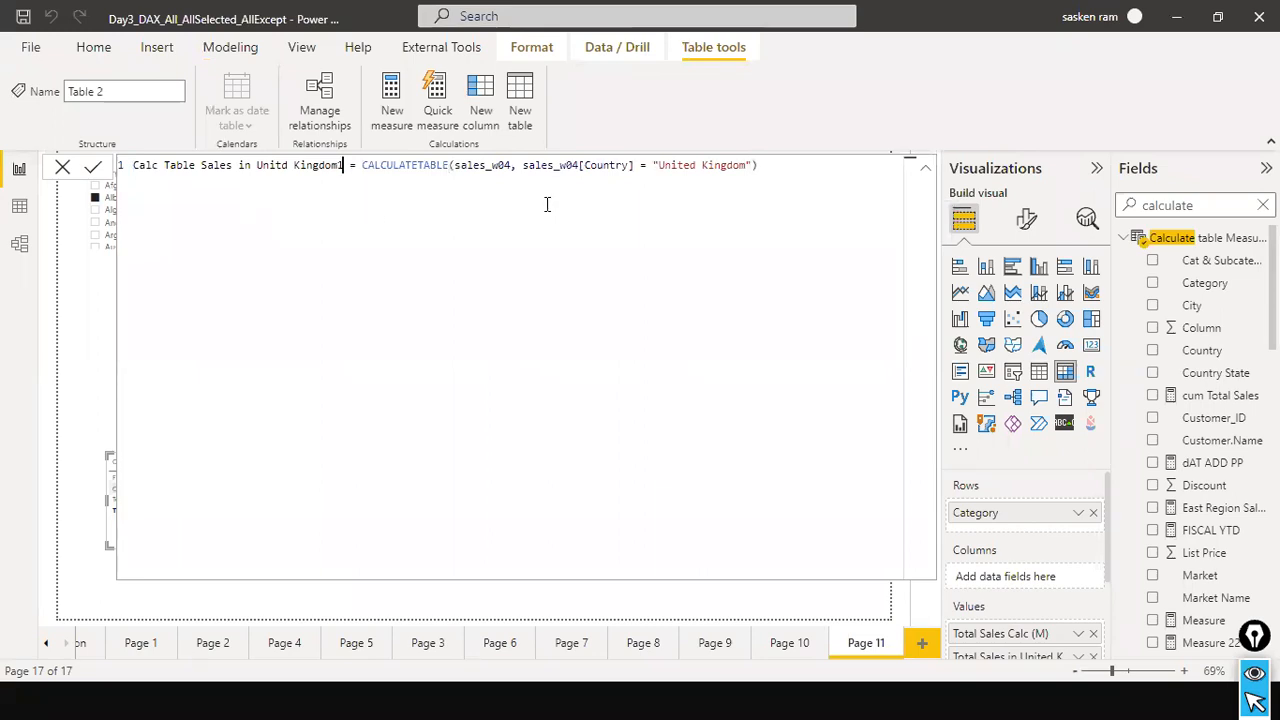
{"action": "left_click", "coordinate": [93, 170]}
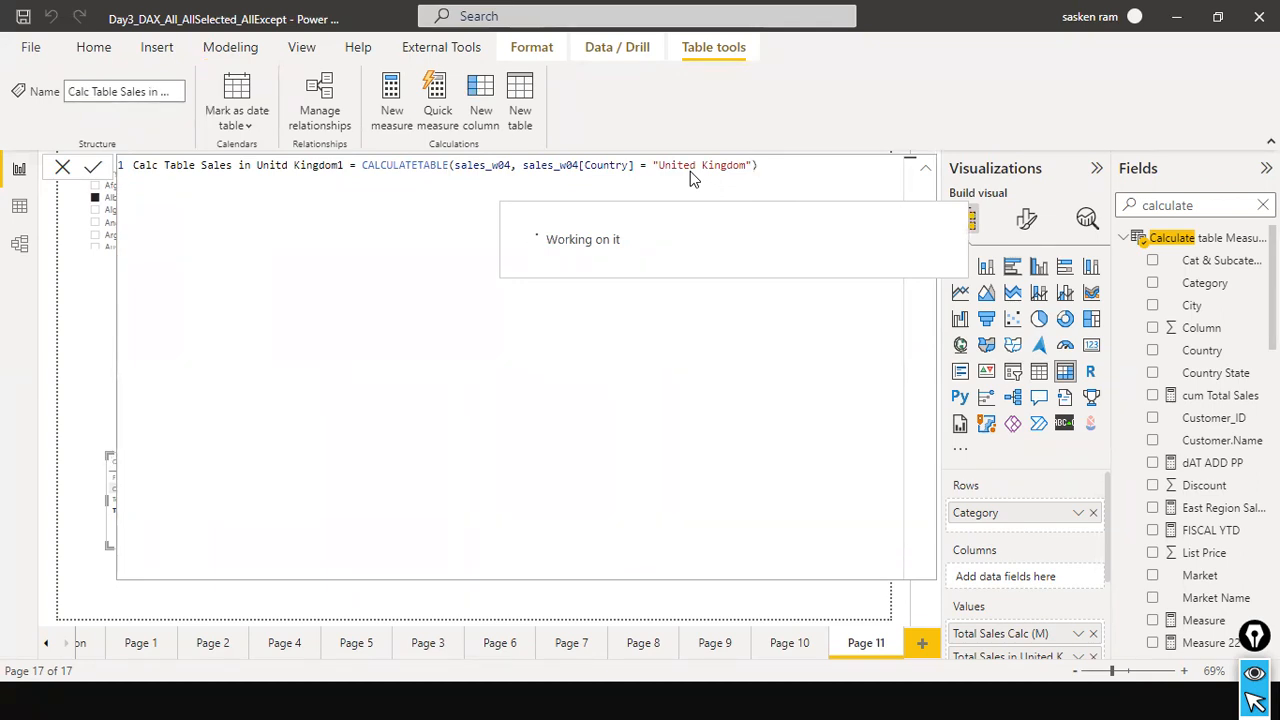
{"action": "left_click", "coordinate": [62, 170]}
Compare the formulas of the two Calc Table Sales in Unitd Kingdom tables in the data view and examine the newer table's Country rows.
{"action": "left_click", "coordinate": [18, 215]}
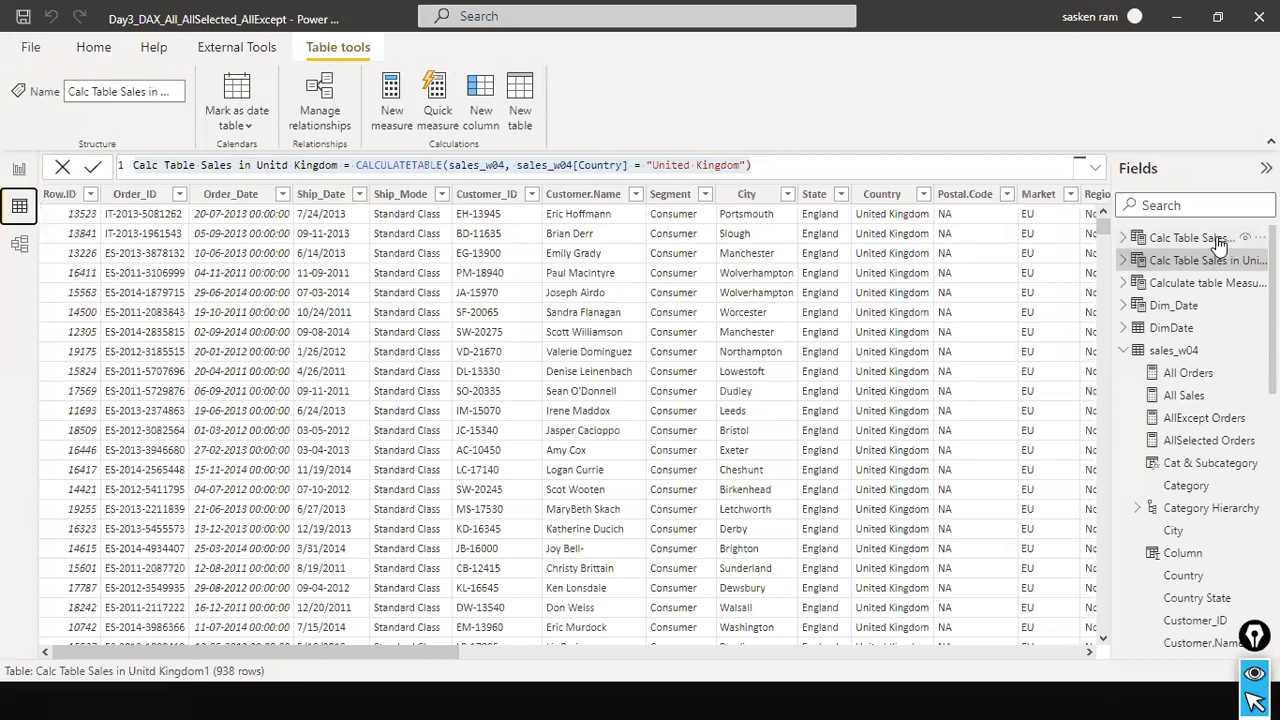
{"action": "left_click", "coordinate": [1212, 240]}
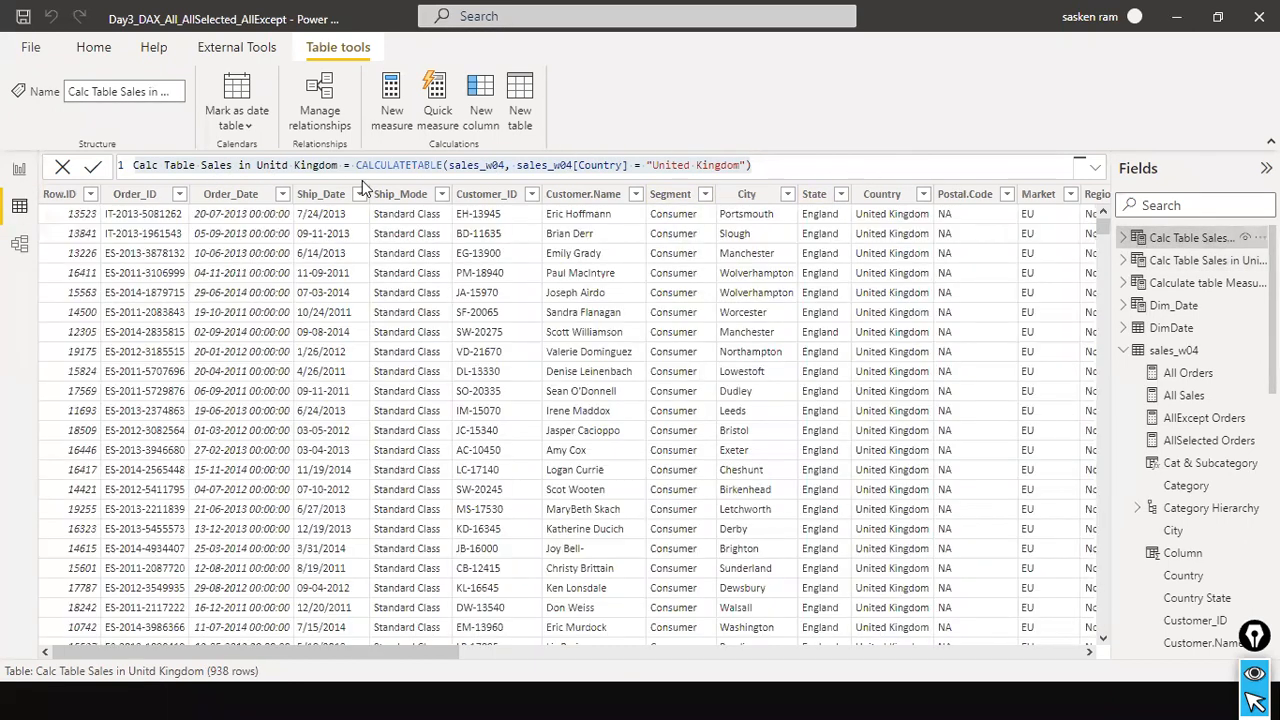
{"action": "left_click", "coordinate": [1176, 262]}
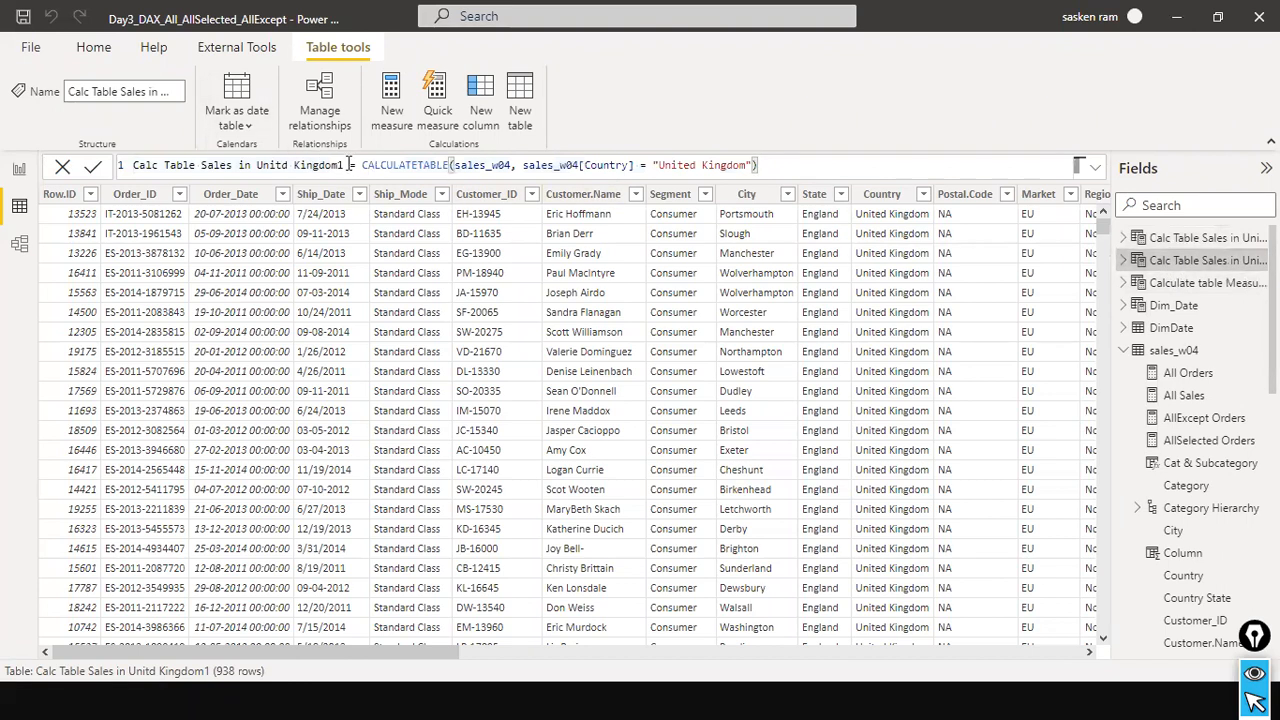
{"action": "left_click_drag", "start_coordinate": [794, 172], "coordinate": [3, 131]}
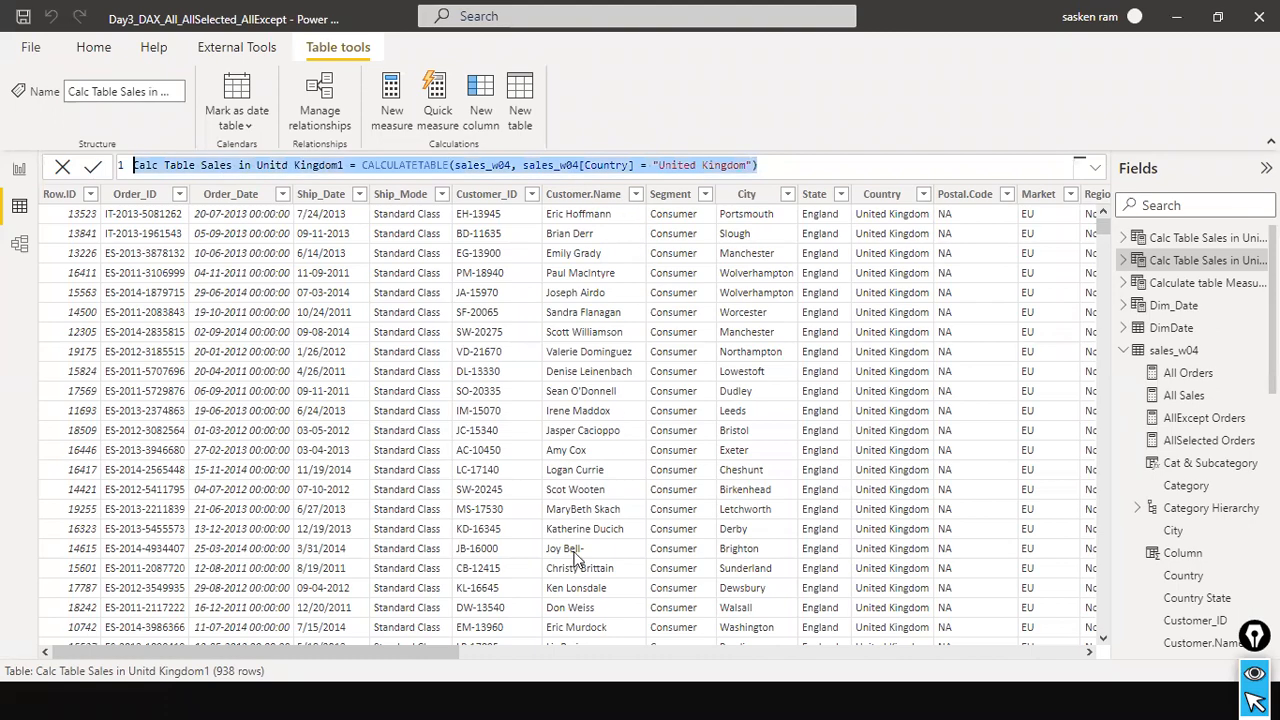
{"action": "left_click_drag", "start_coordinate": [360, 654], "coordinate": [392, 655]}
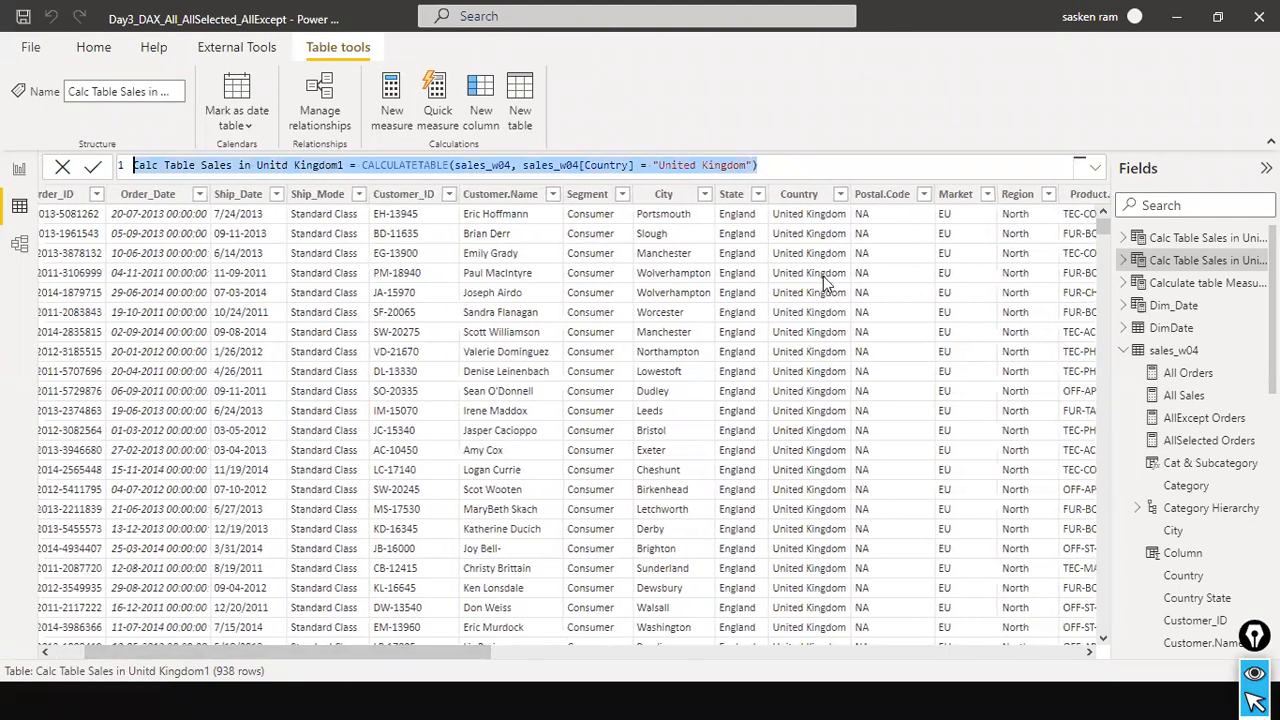
{"action": "scroll", "coordinate": [821, 240], "scroll_direction": "down", "scroll_amount": 20}
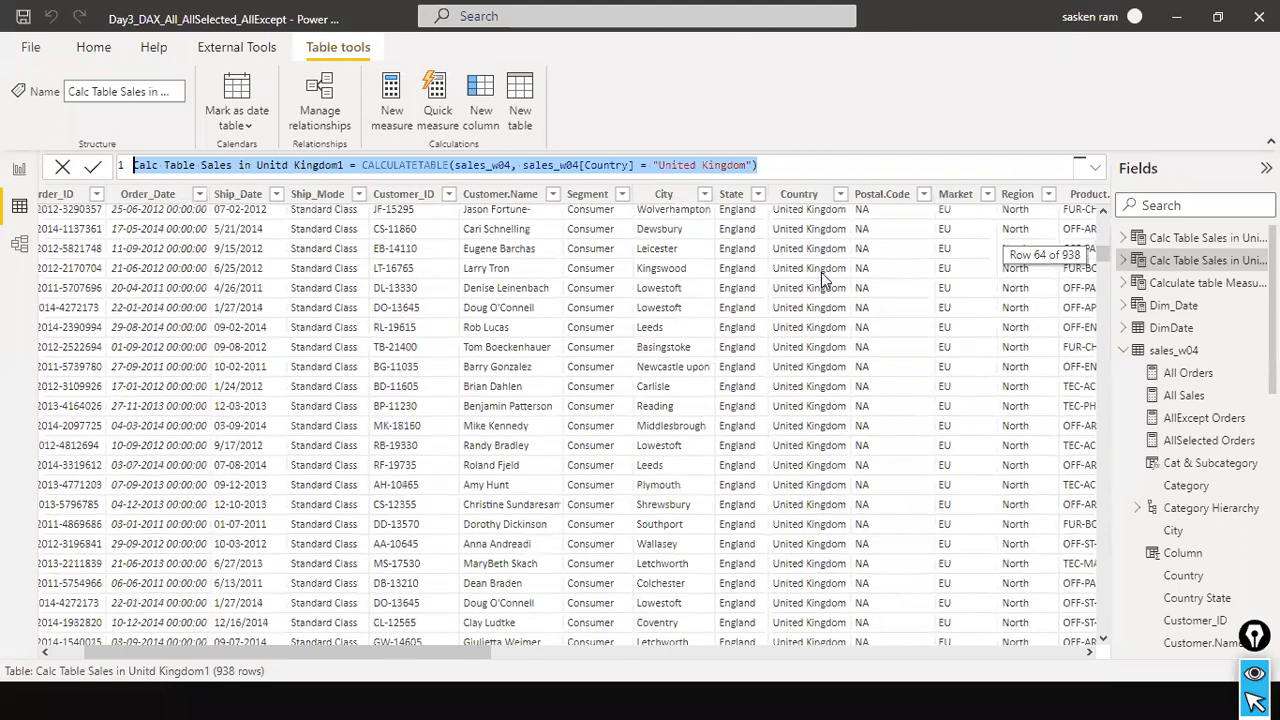
{"action": "scroll", "coordinate": [821, 272], "scroll_direction": "up", "scroll_amount": 10}
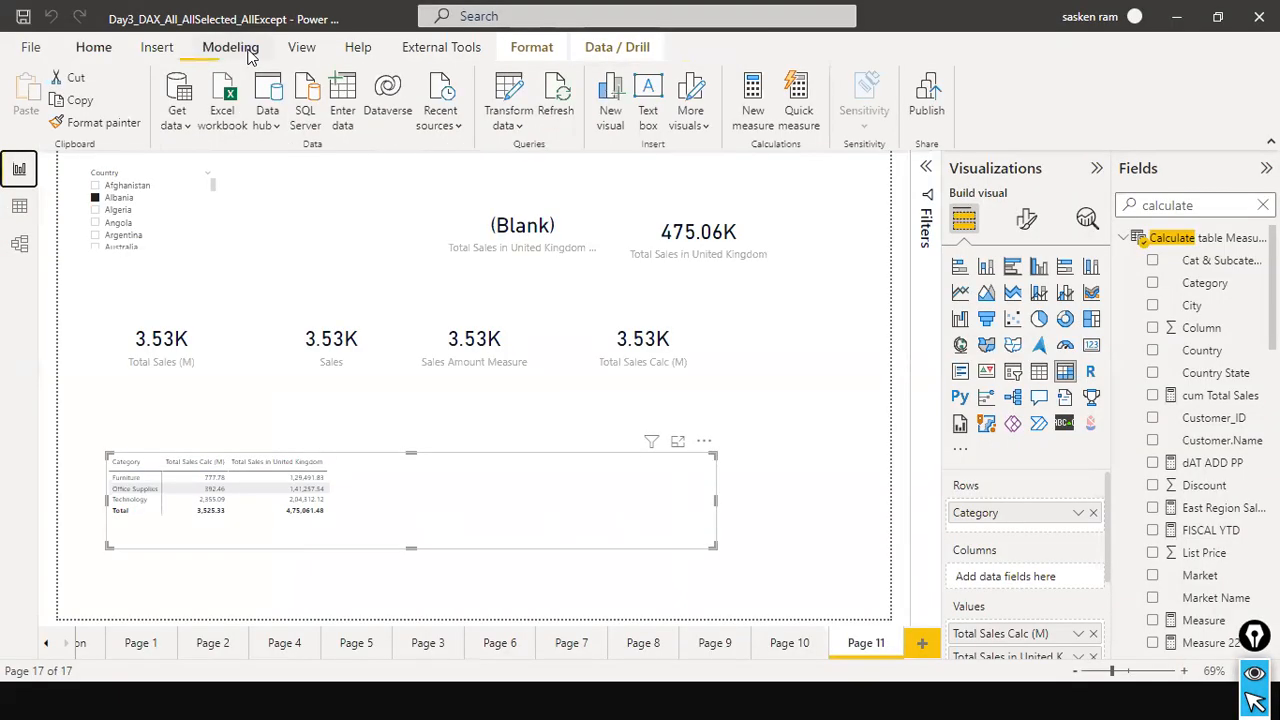
Try to create the measure Calc Table Sales in Unitd Kingdom2 with CALCULATETABLE(sales_w04, sales_w04[Country] = "United Kingdom"), and close its formula.
{"action": "left_click", "coordinate": [242, 49]}
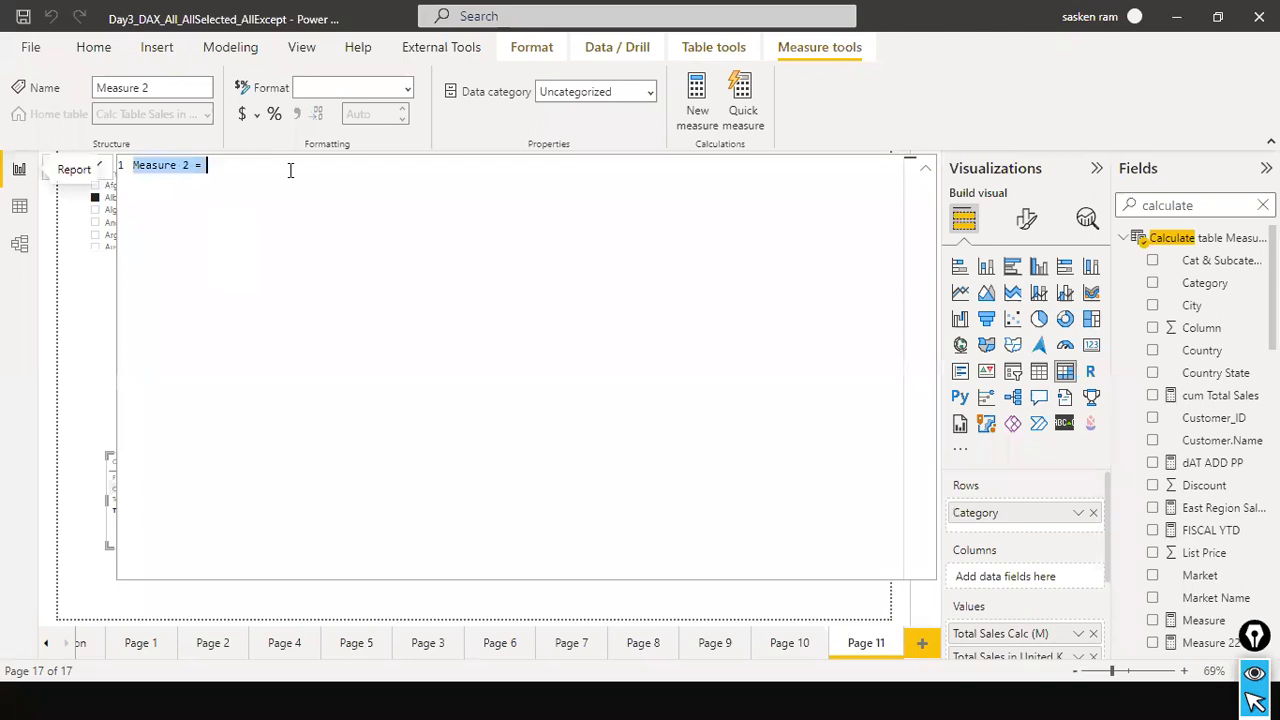
{"action": "key", "text": "ctrl+v"}
{"action": "left_click", "coordinate": [340, 168]}
{"action": "type", "text": "2"}
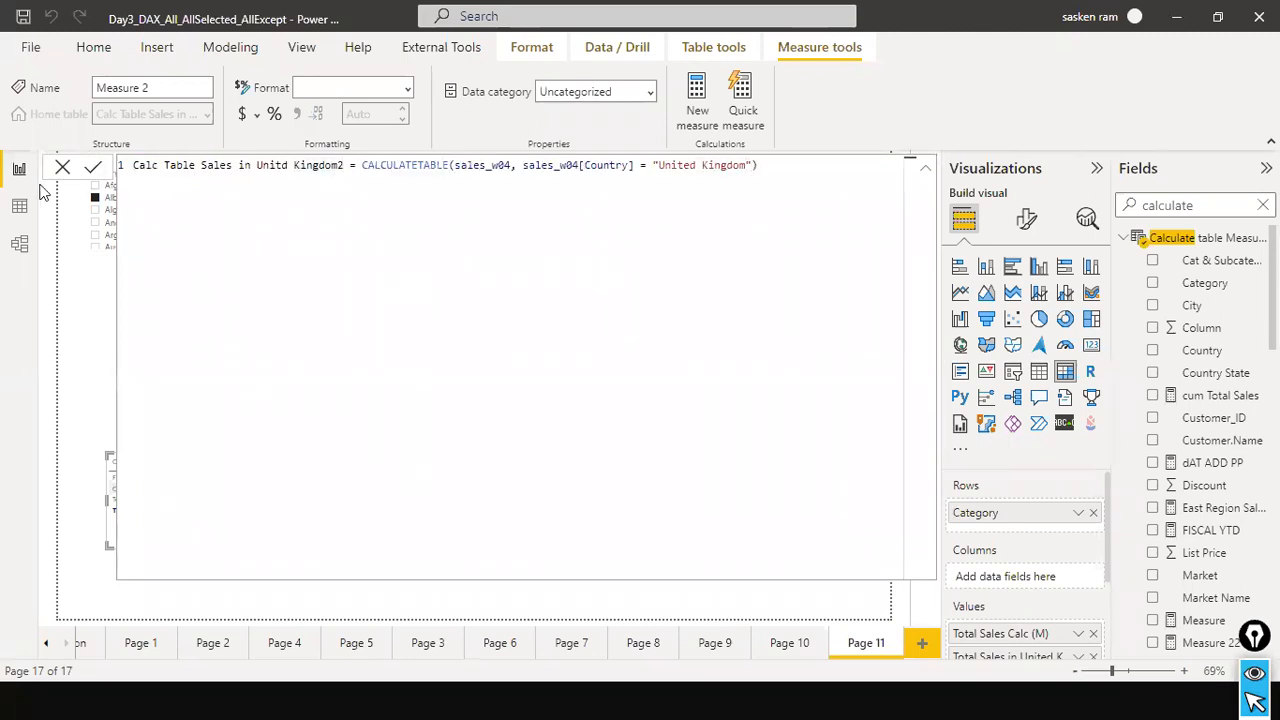
{"action": "left_click", "coordinate": [92, 168]}
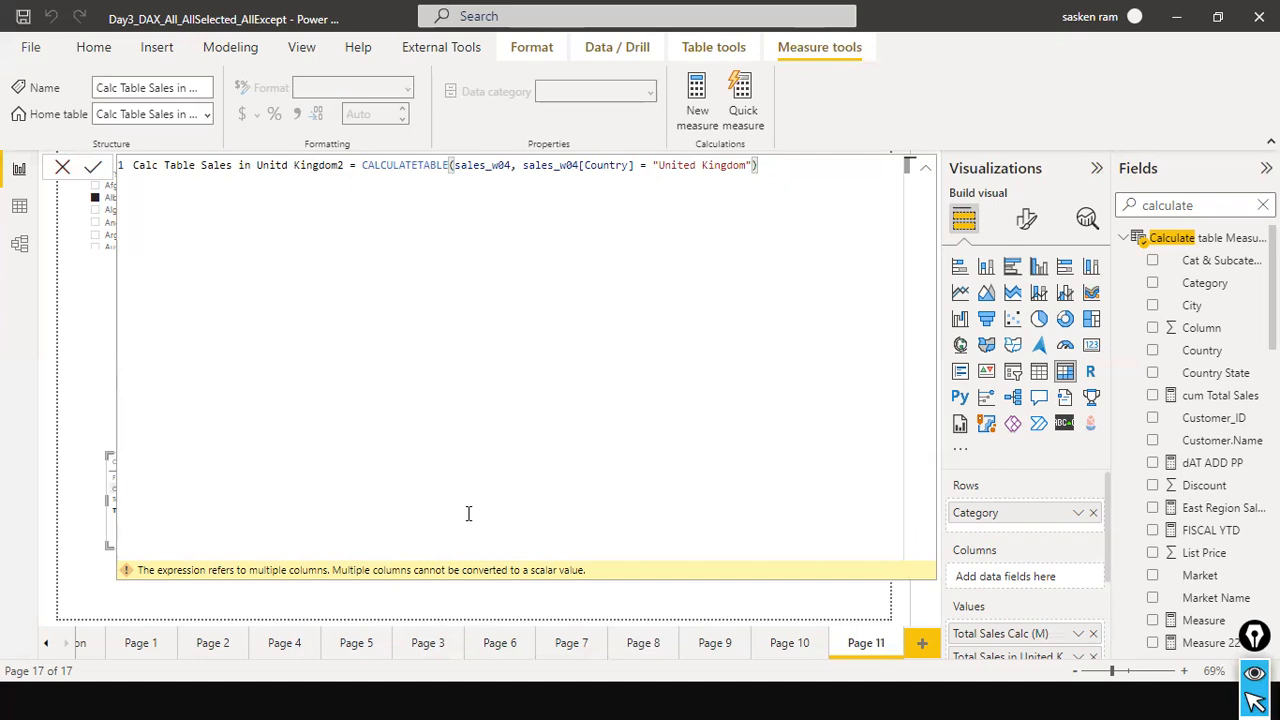
{"action": "left_click", "coordinate": [63, 172]}
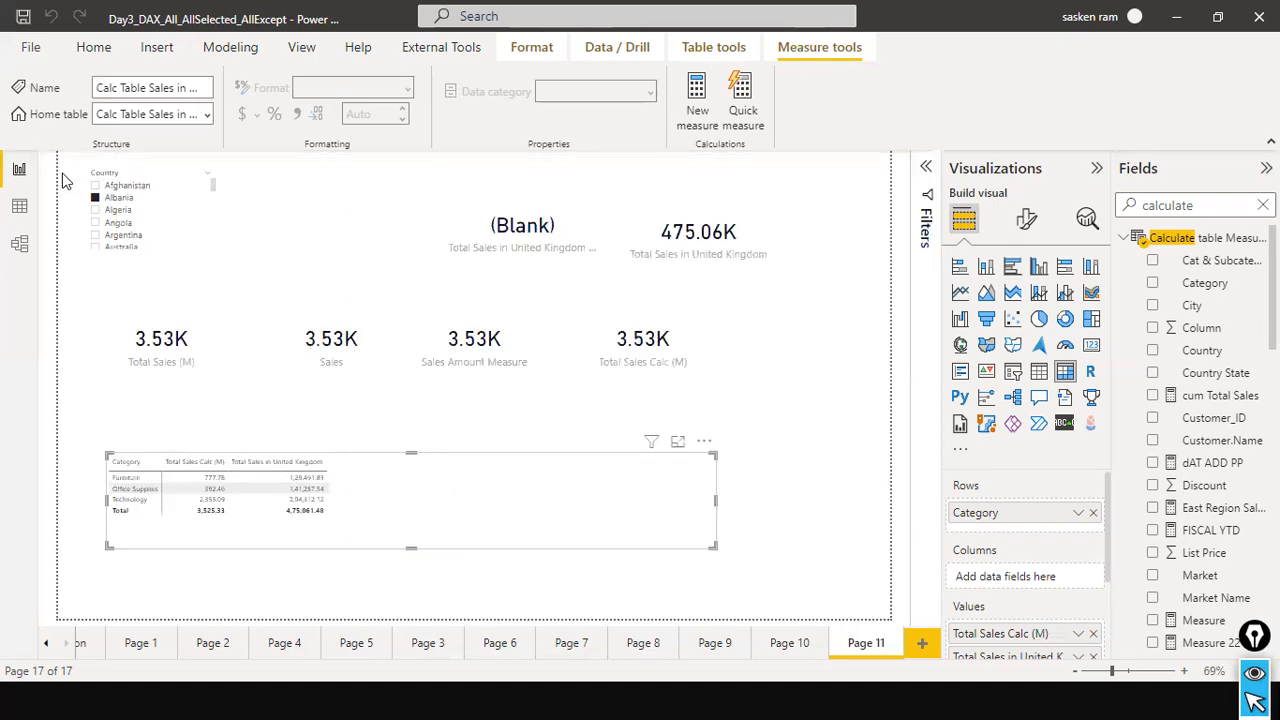
Start adding another calculation to the model.
{"action": "left_click", "coordinate": [230, 52]}
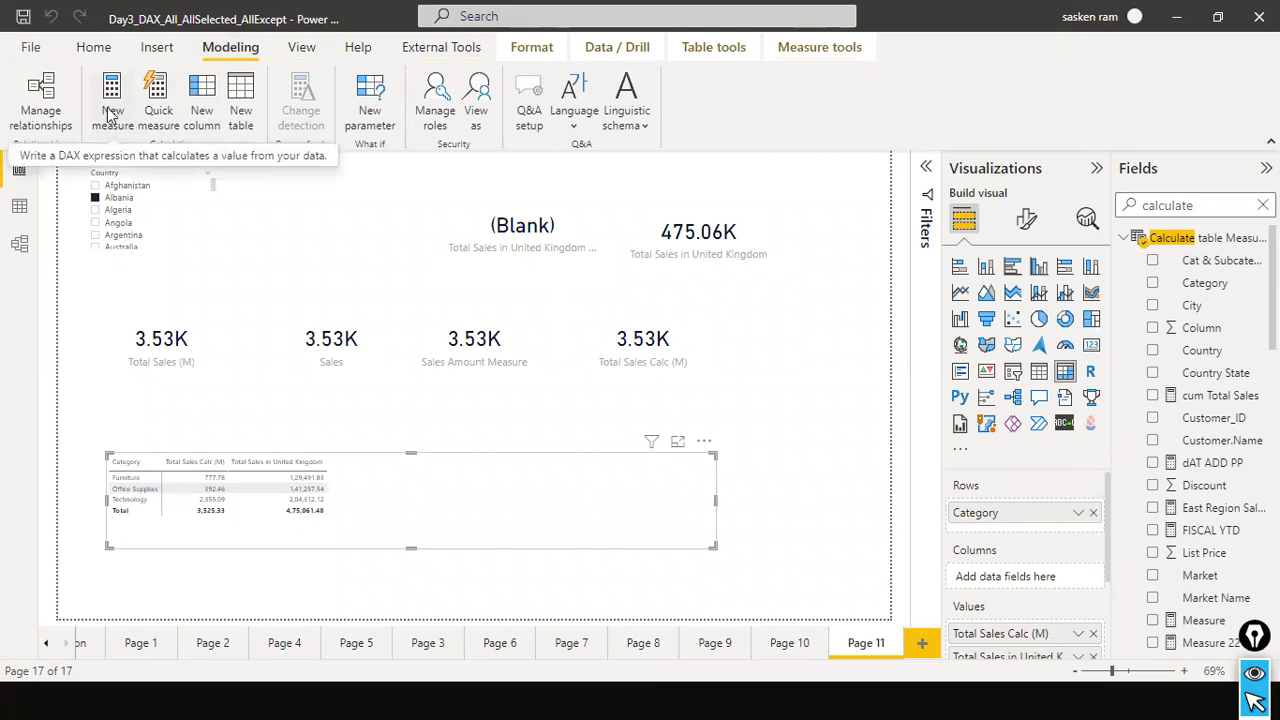
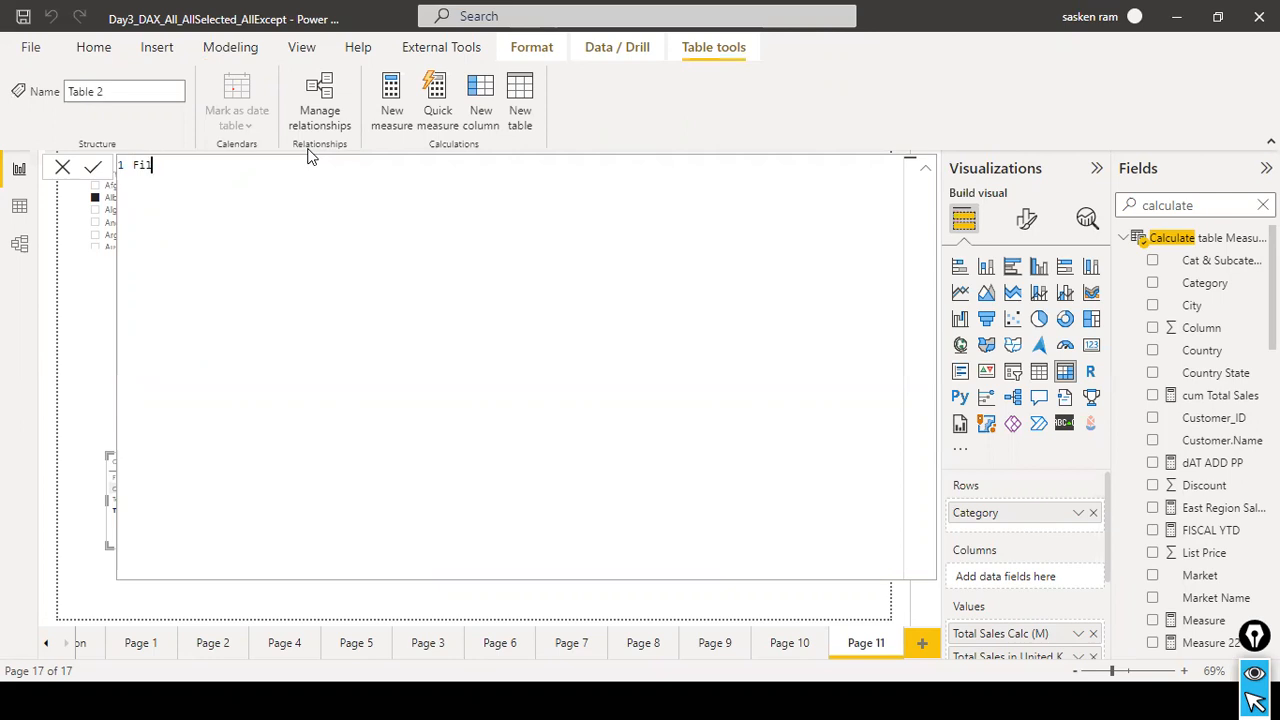
Create the calculated table Filter table uk = FILTER(sales_w04, sales_w04[Country] = "United Kingdom"), and close its formula.
{"action": "type", "text": "ter table uk = fi"}
{"action": "key", "text": "Down"}
{"action": "key", "text": "Up"}
{"action": "key", "text": "Tab"}
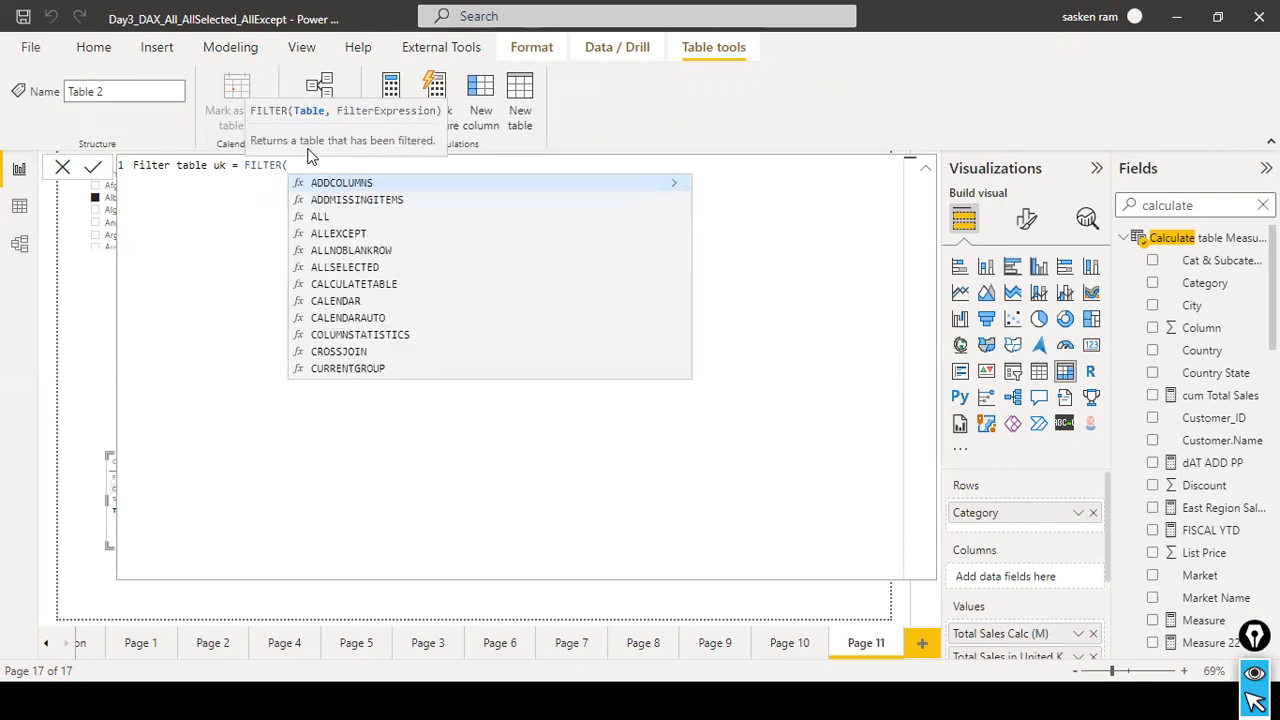
{"action": "type", "text": "sales_w04"}
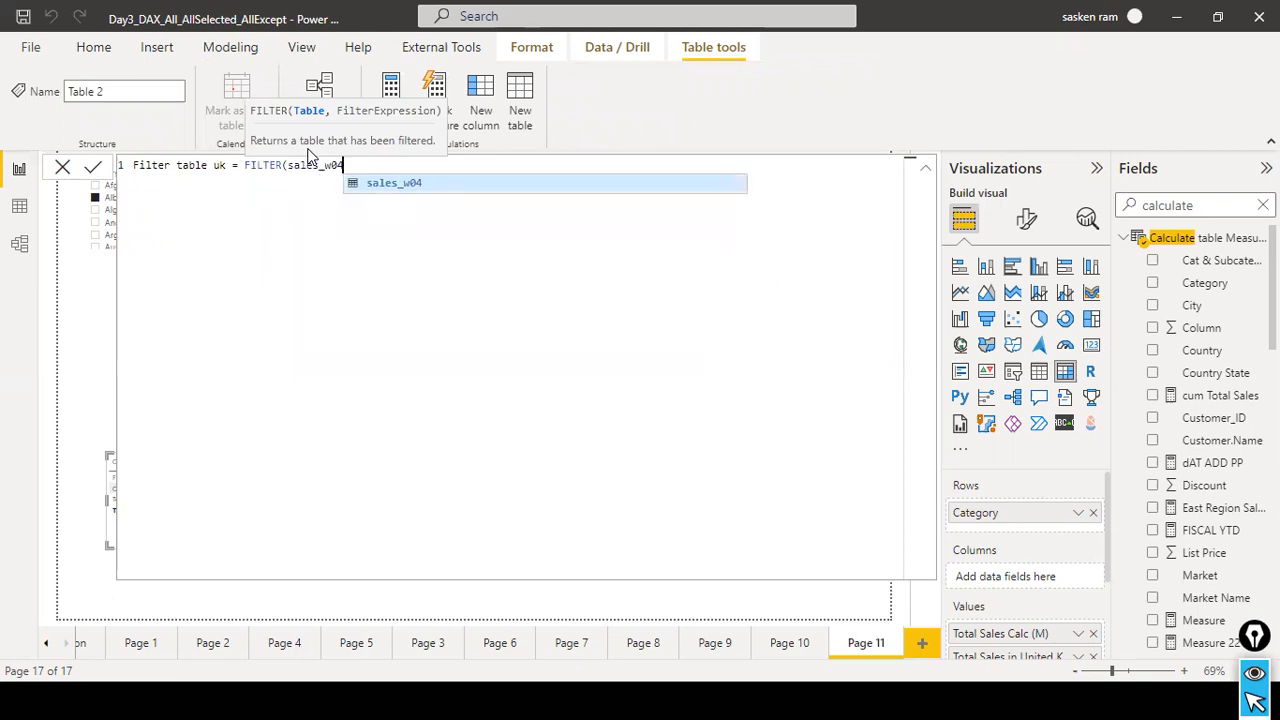
{"action": "type", "text": ", country"}
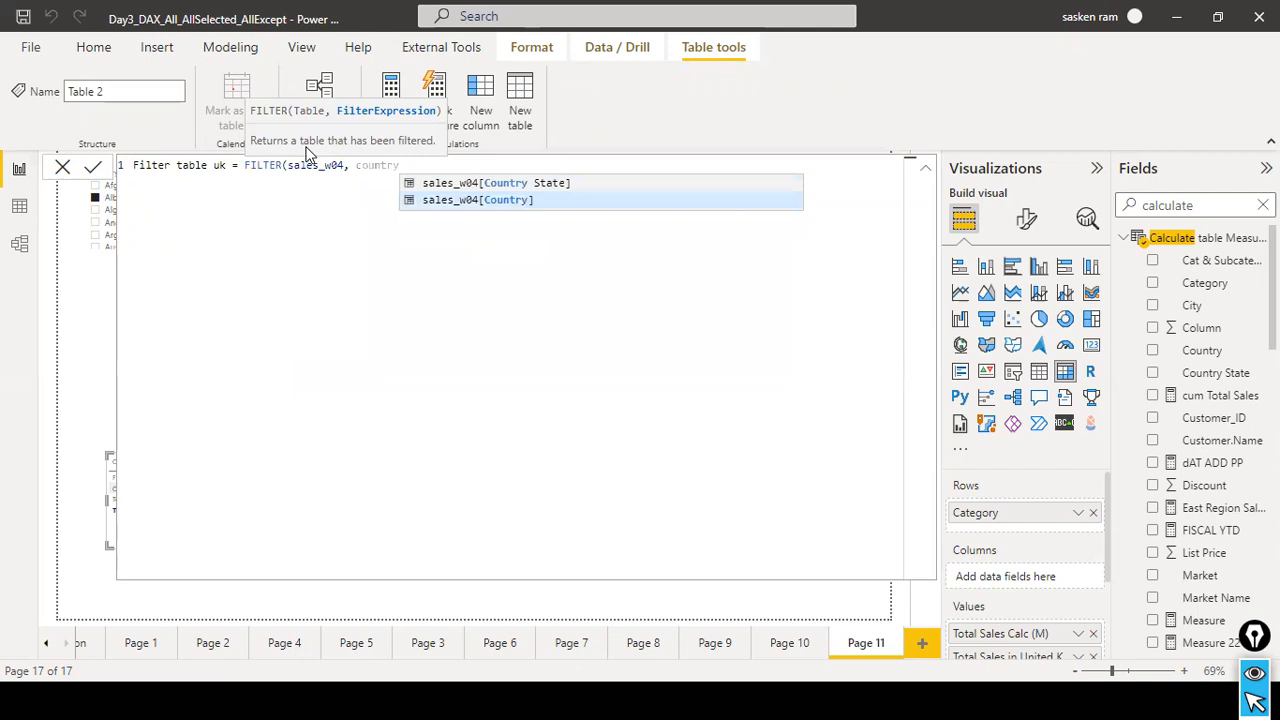
{"action": "key", "text": "Tab"}
{"action": "type", "text": "= \"Un"}
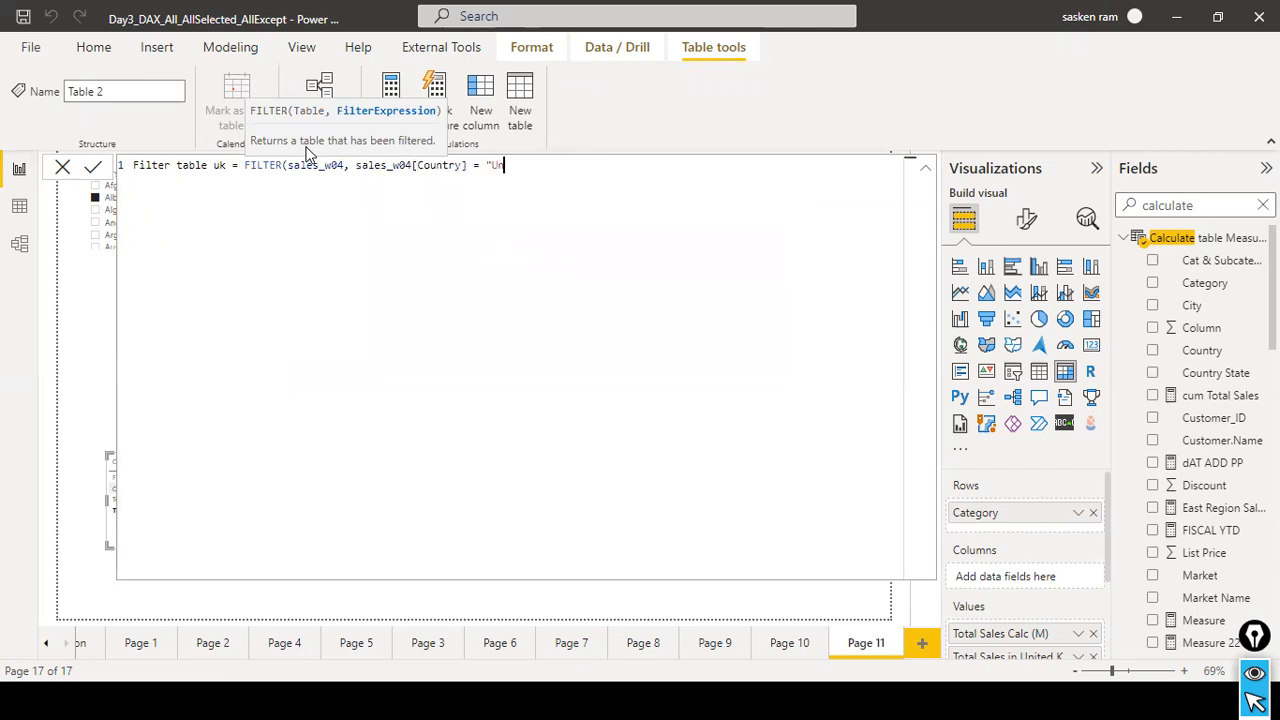
{"action": "type", "text": "ited Kingdom\")"}
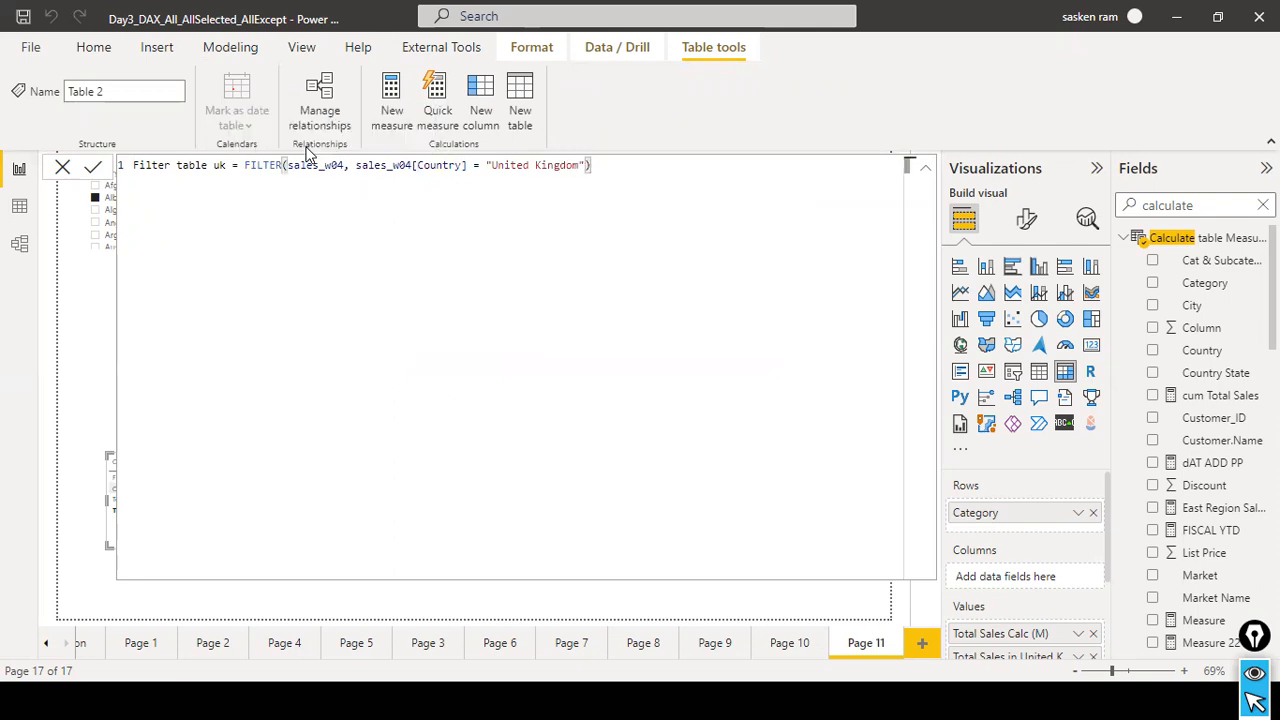
{"action": "key", "text": "ctrl+a"}
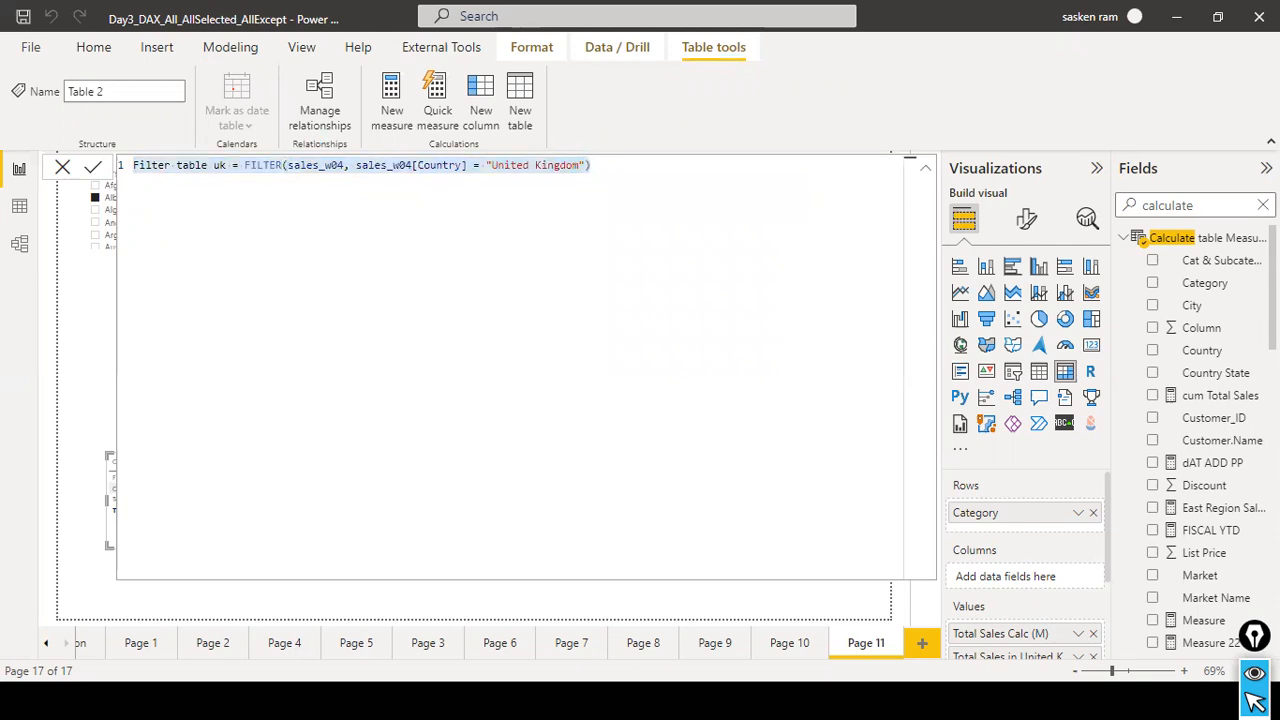
{"action": "left_click", "coordinate": [772, 466]}
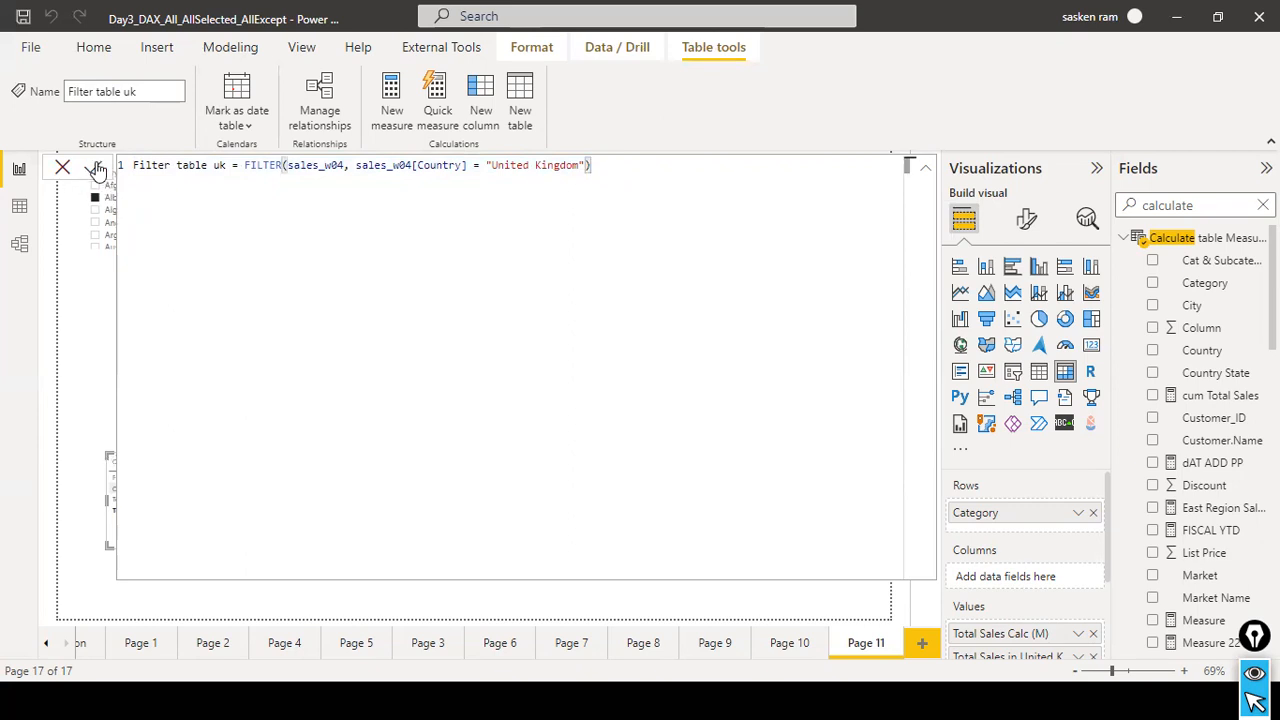
{"action": "left_click", "coordinate": [62, 170]}
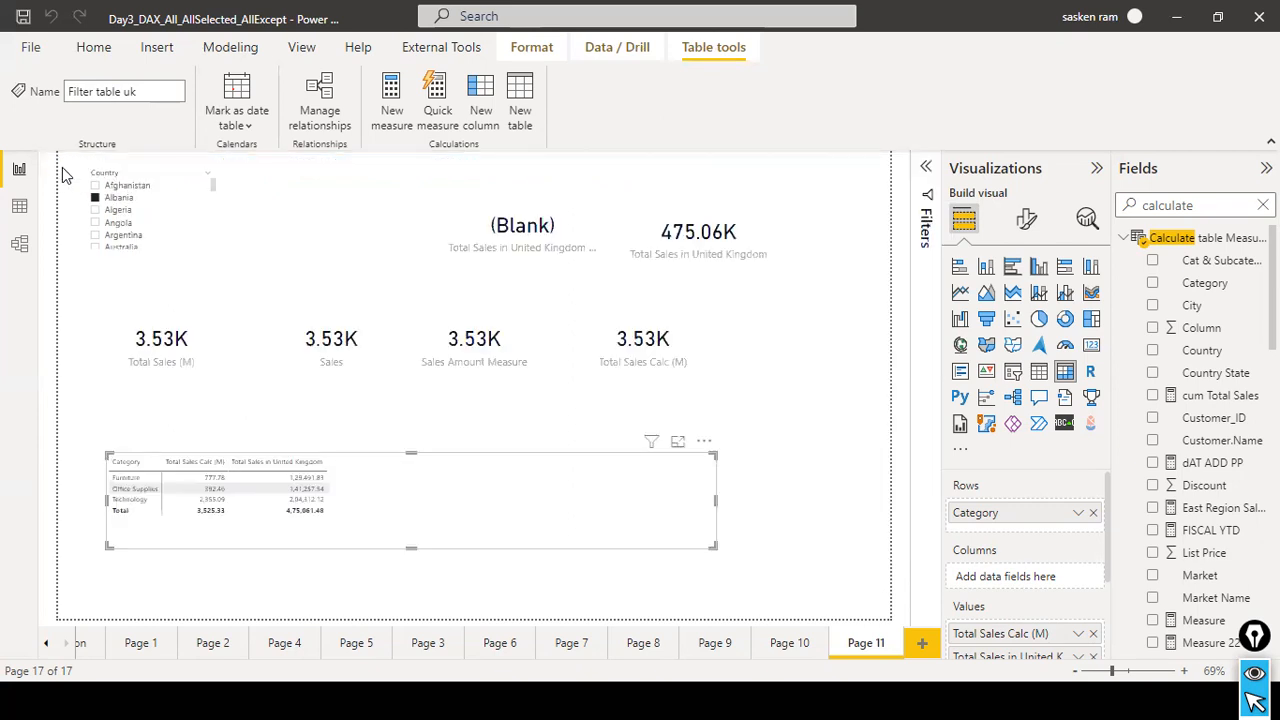
Examine the rows and formula of Filter table uk in the data view and compare them with the Calculate table Measure table.
{"action": "left_click", "coordinate": [17, 212]}
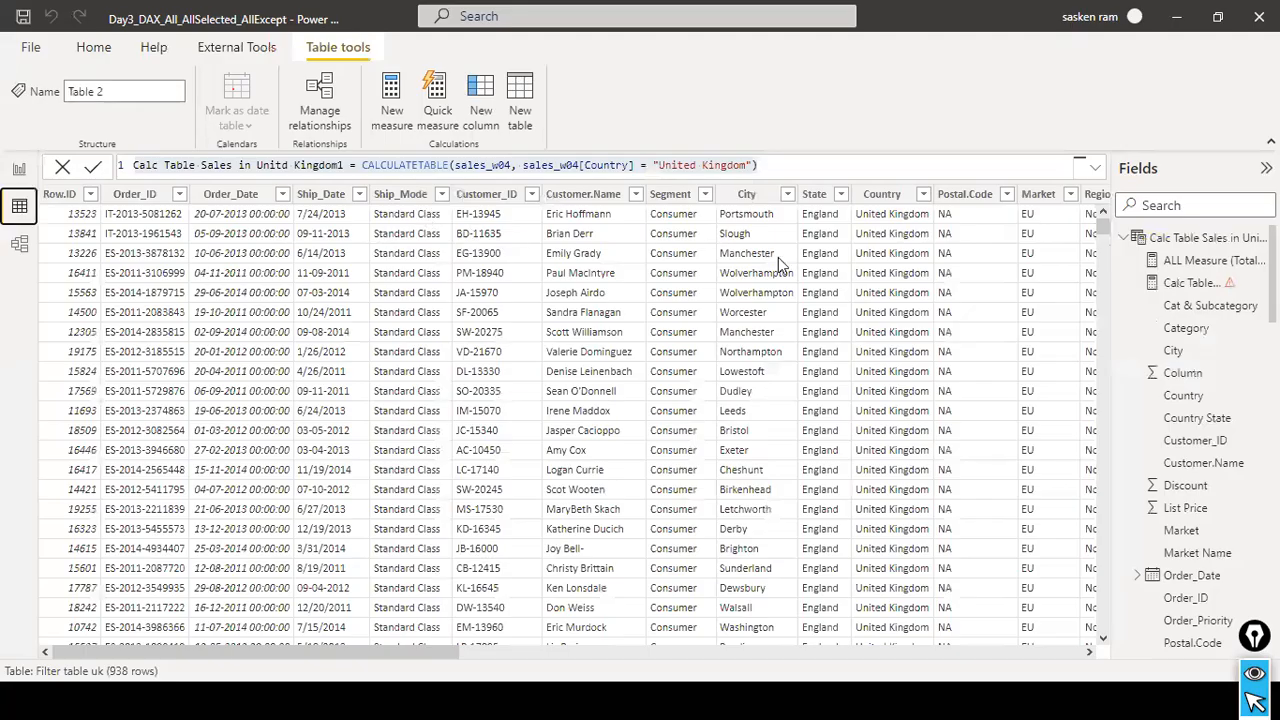
{"action": "left_click", "coordinate": [1123, 238]}
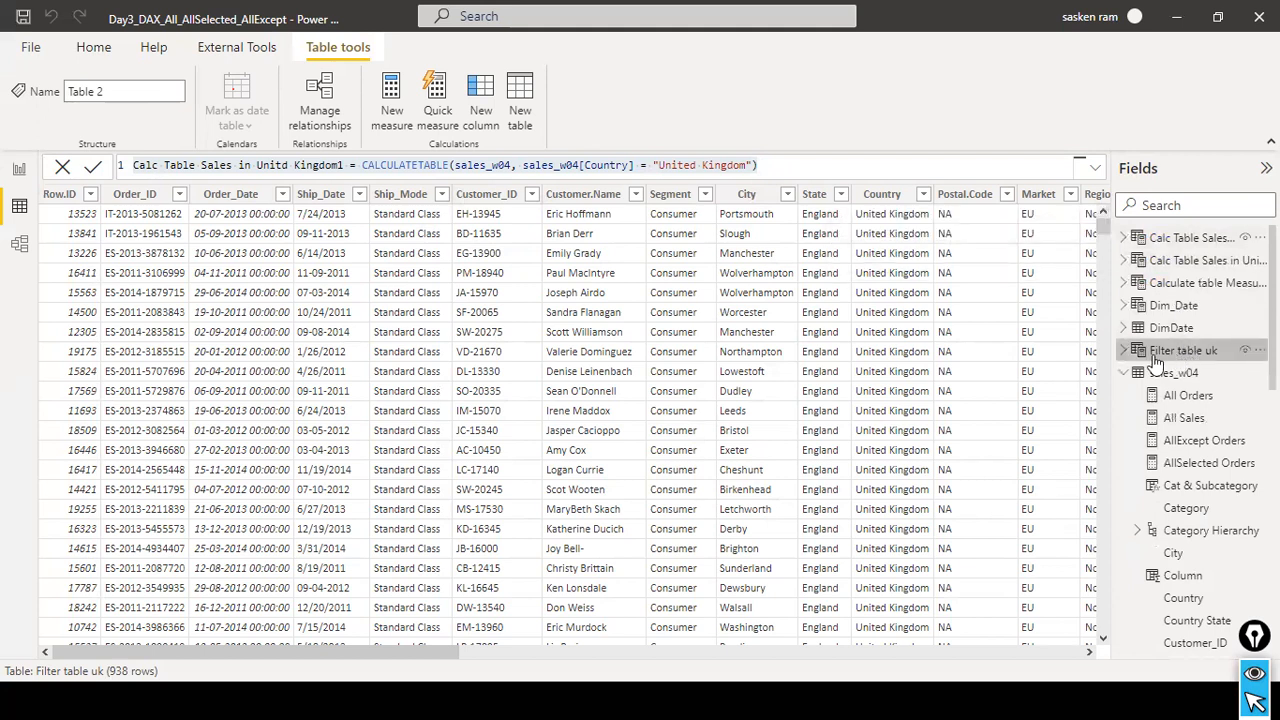
{"action": "left_click", "coordinate": [1124, 351]}
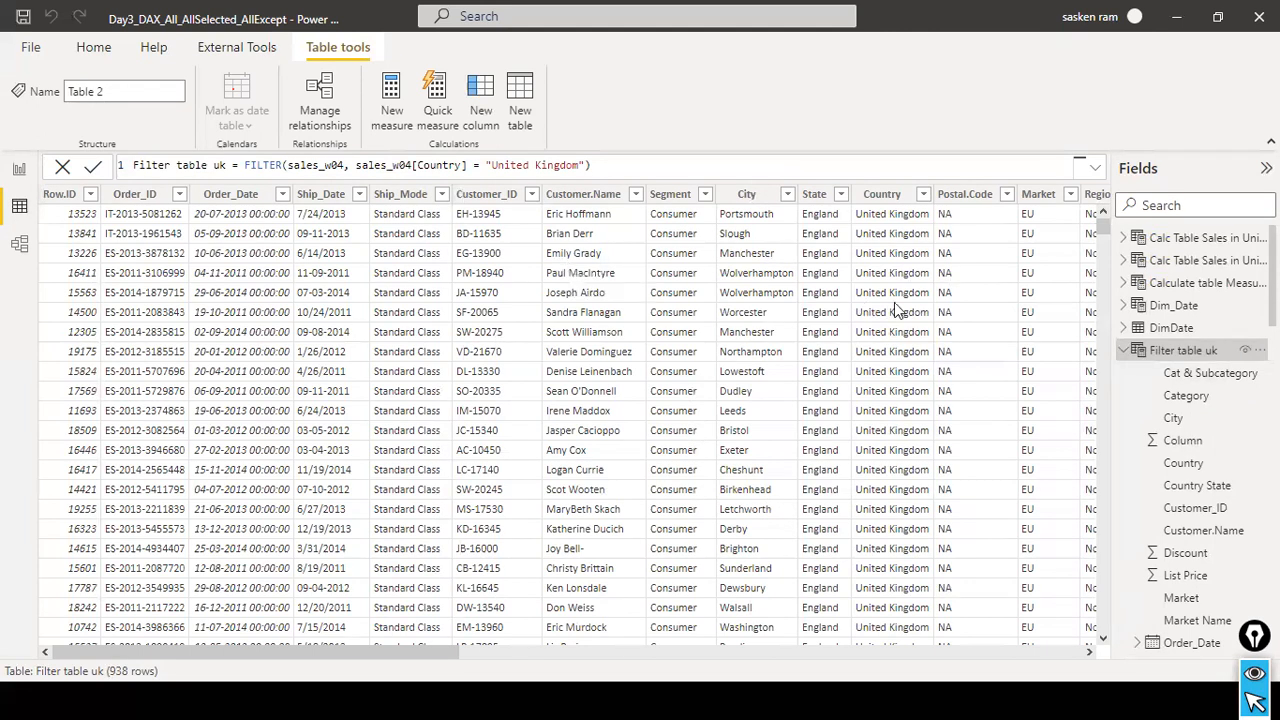
{"action": "left_click", "coordinate": [1200, 287]}
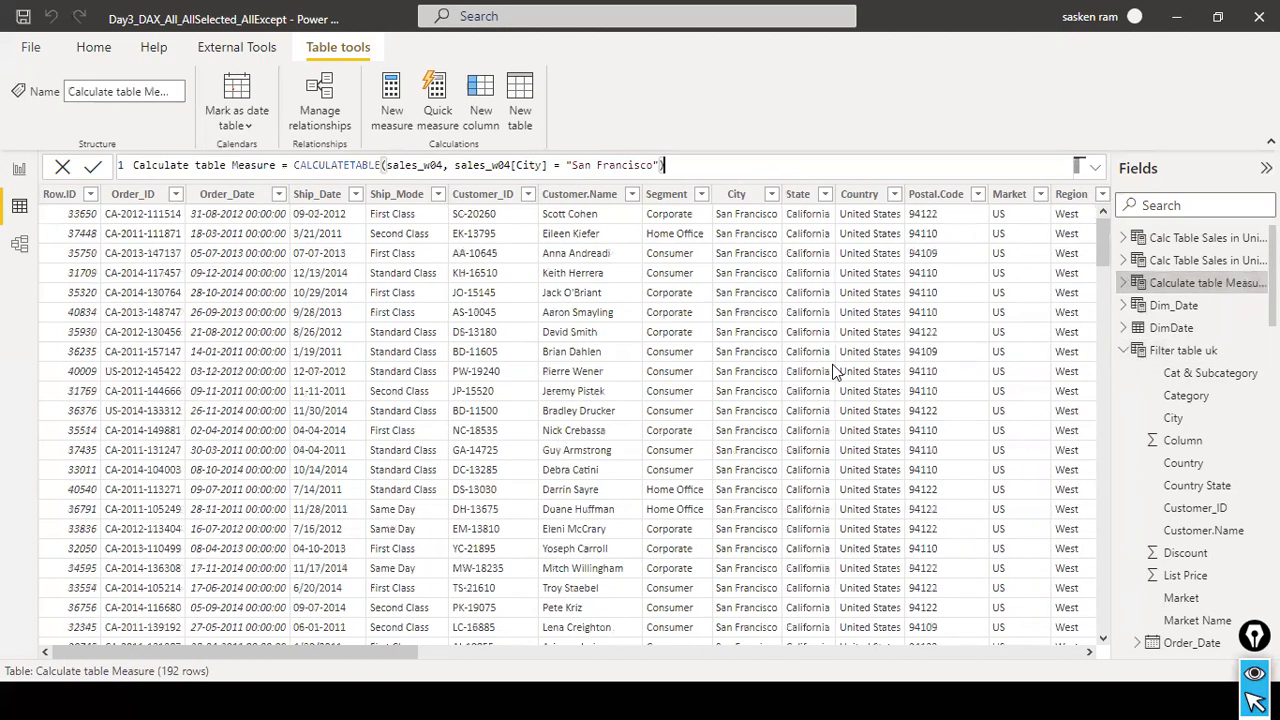
Switch to the PowerPoint slide show, review the Filter versus Calculate table question and the ALL syntax slide, and return to Power BI.
{"action": "key", "text": "alt+Tab"}
{"action": "key", "text": "alt+Tab"}
{"action": "left_click", "coordinate": [821, 313]}
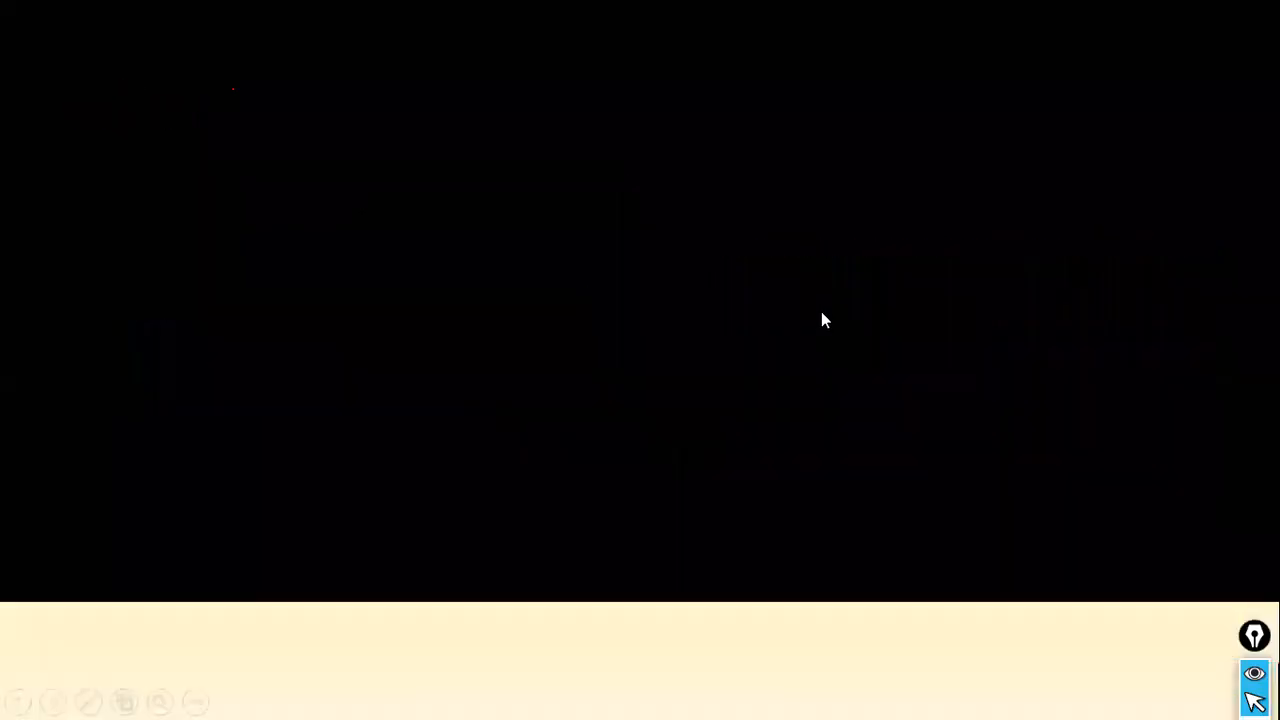
{"action": "left_click", "coordinate": [821, 313]}
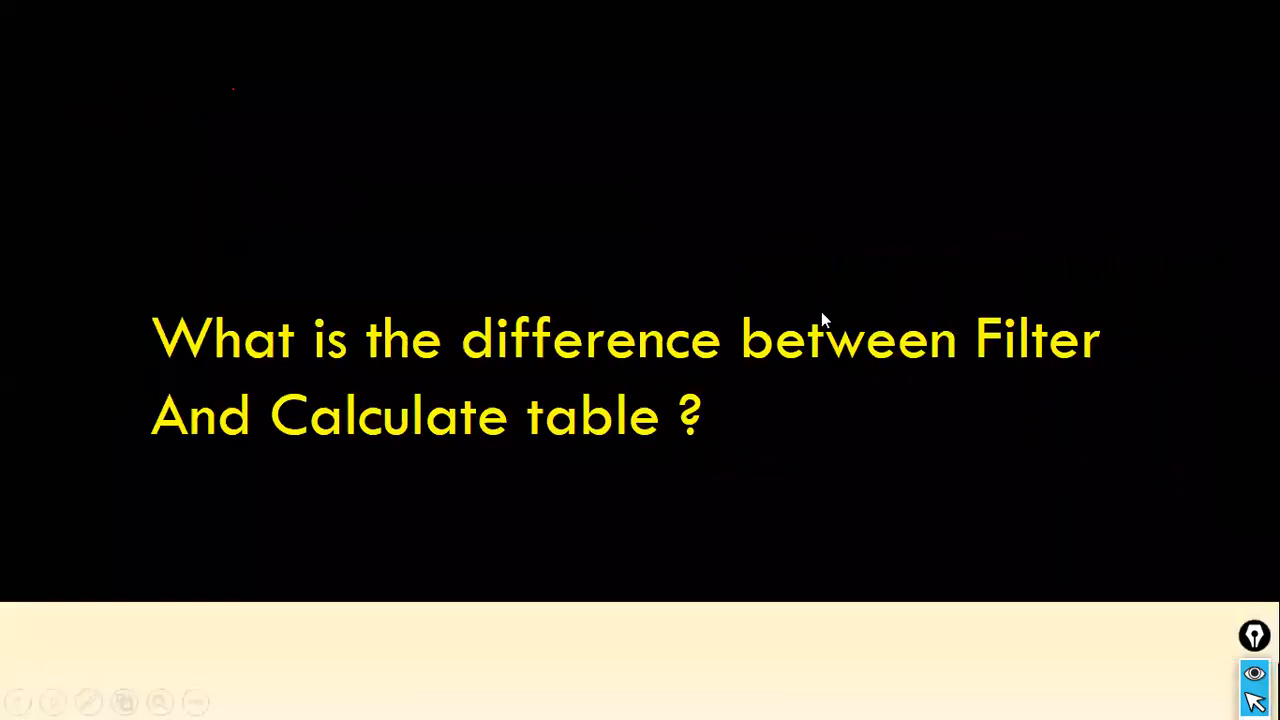
{"action": "left_click", "coordinate": [821, 311]}
{"action": "key", "text": "Left"}
{"action": "key", "text": "alt+Tab"}
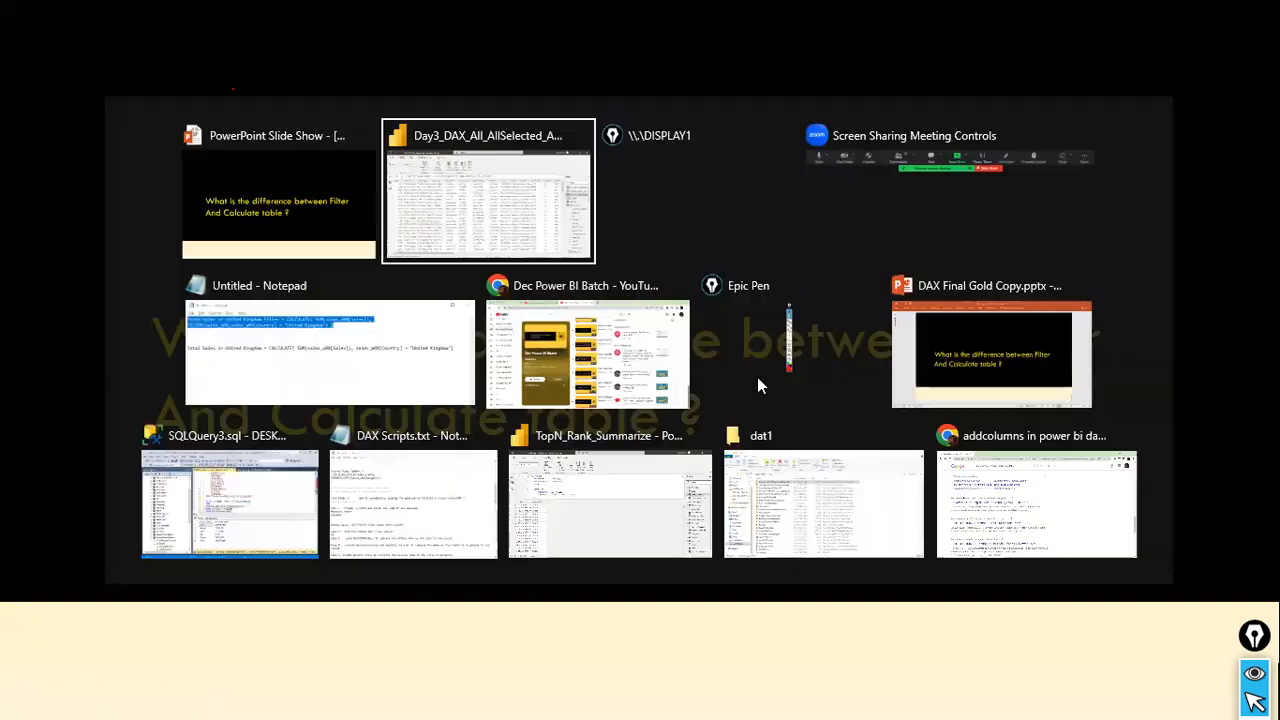
{"action": "key", "text": "alt+Tab"}
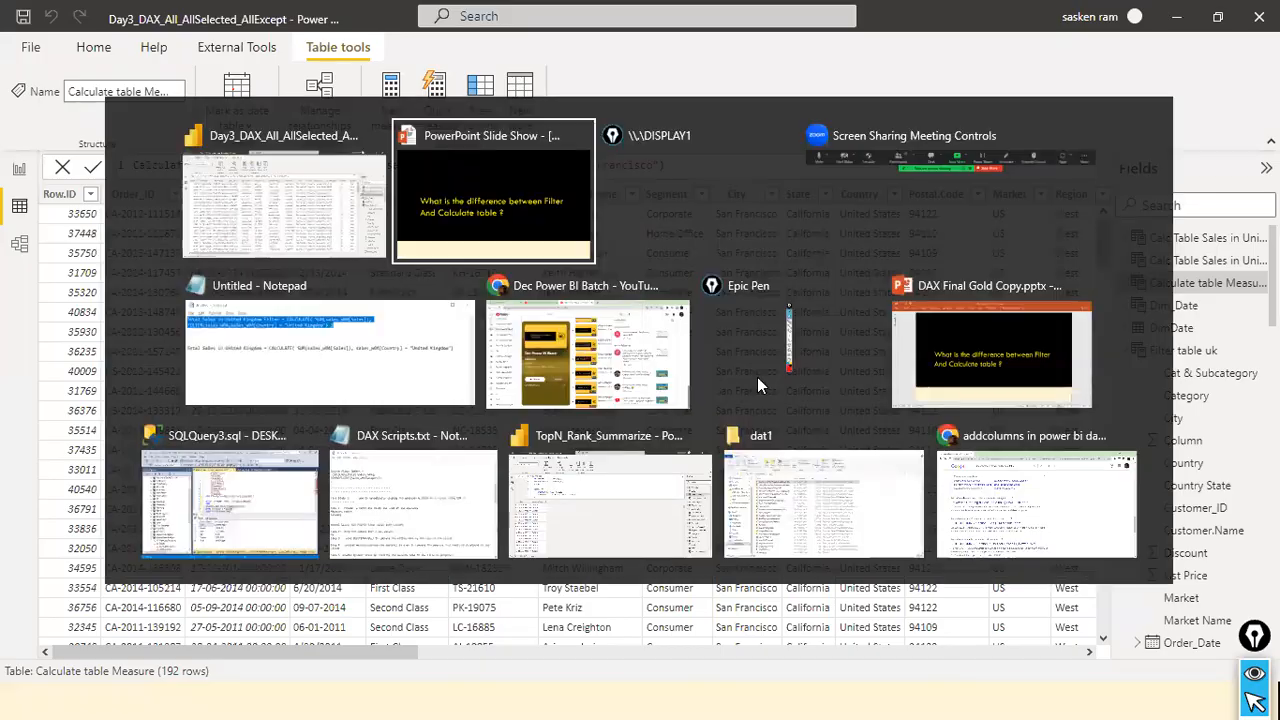
{"action": "key", "text": "Right"}
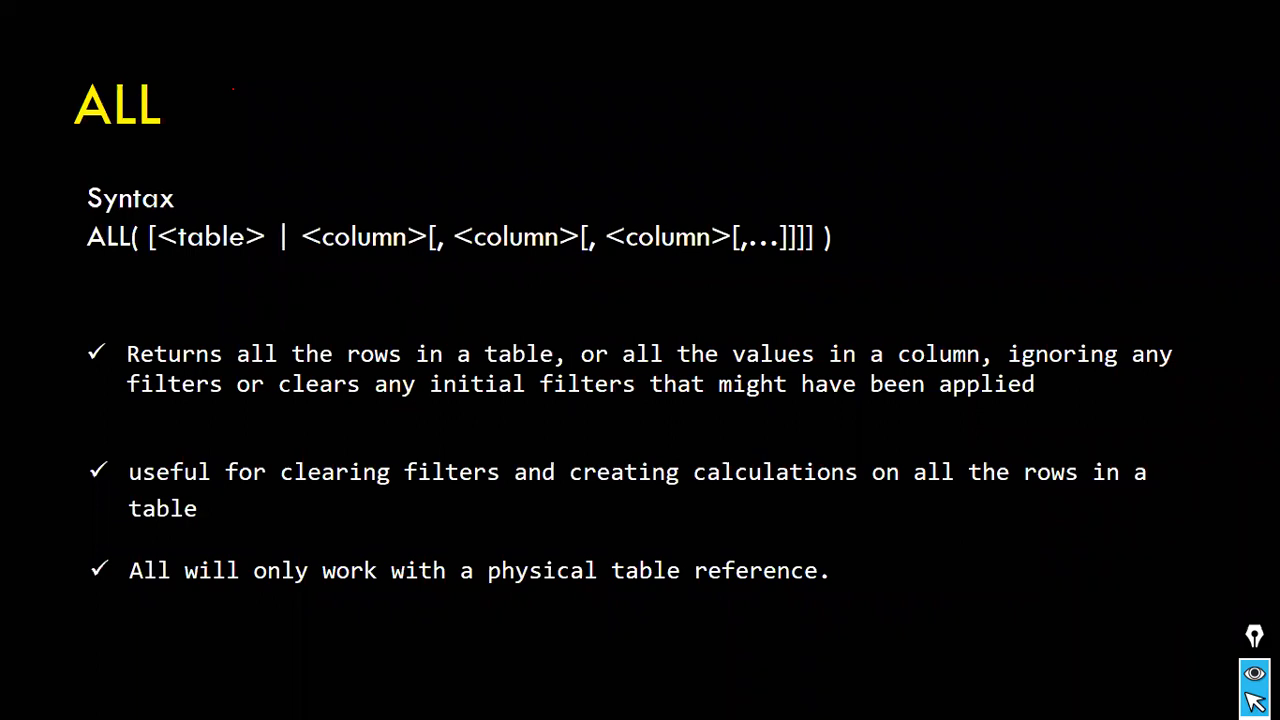
{"action": "key", "text": "alt+Tab"}
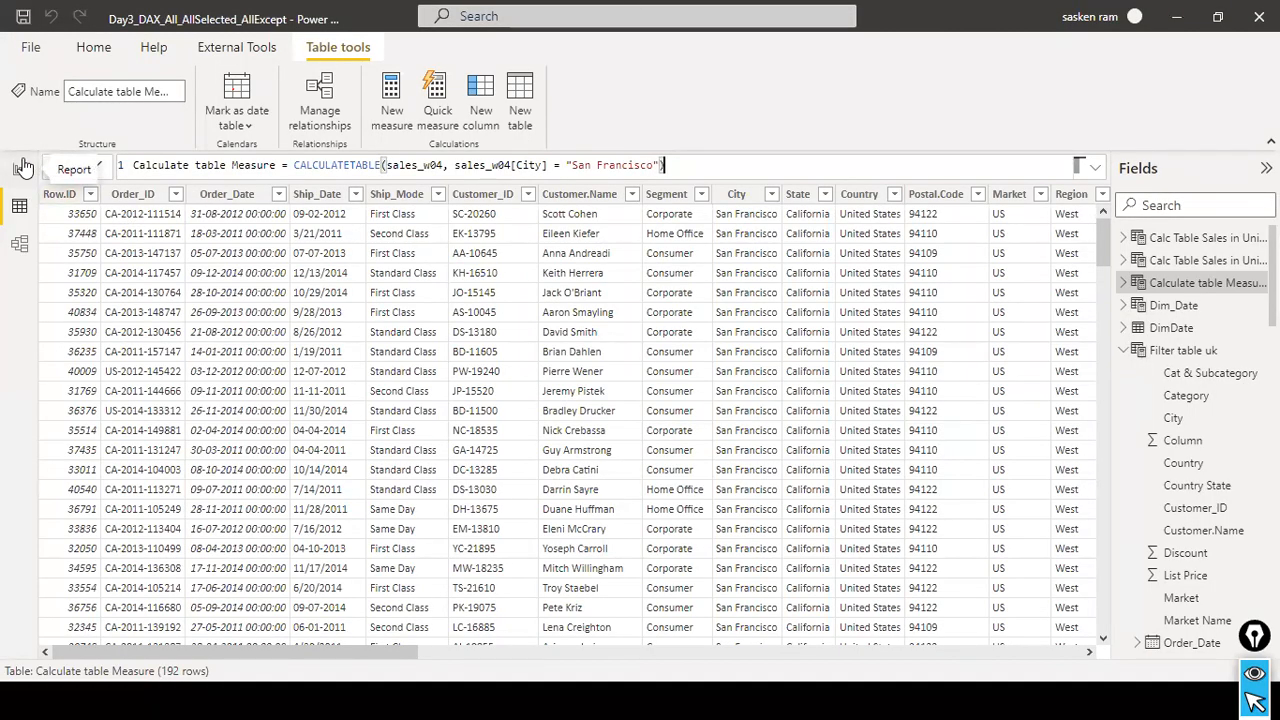
Recheck the Filter table uk data, and narrow and slightly shift the category sales matrix on Page 11.
{"action": "left_click", "coordinate": [1176, 356]}
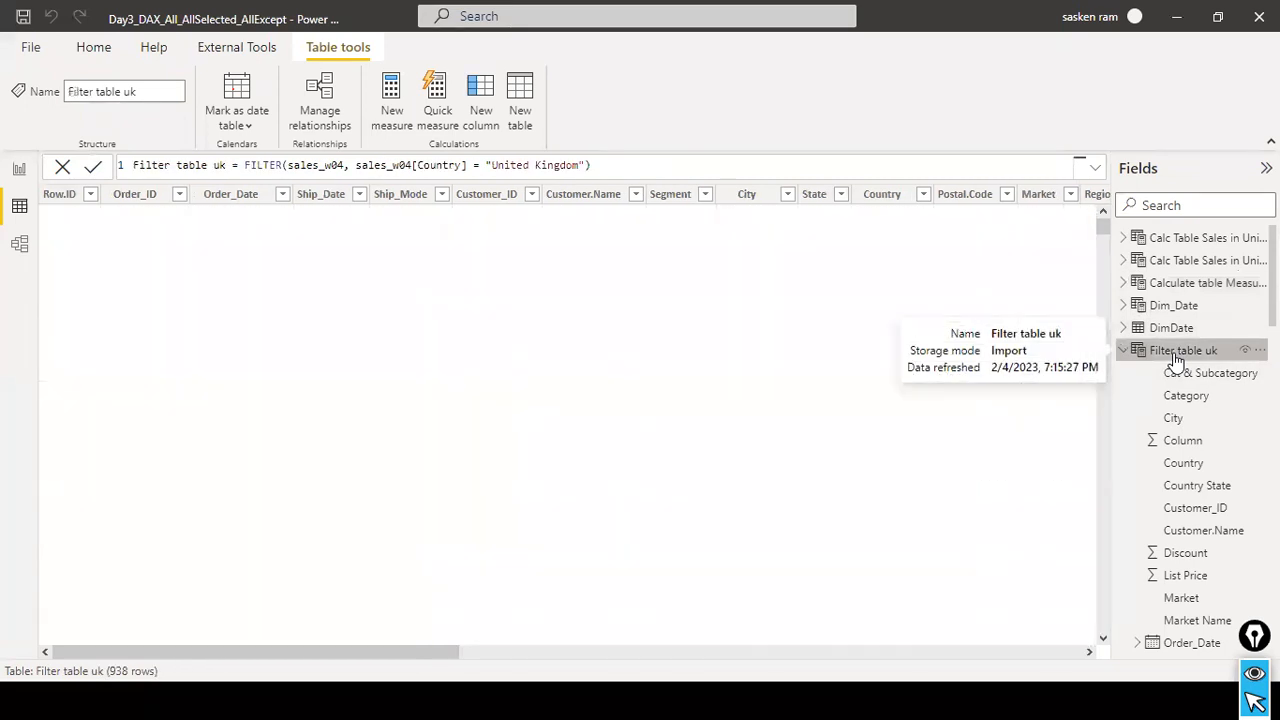
{"action": "left_click", "coordinate": [19, 170]}
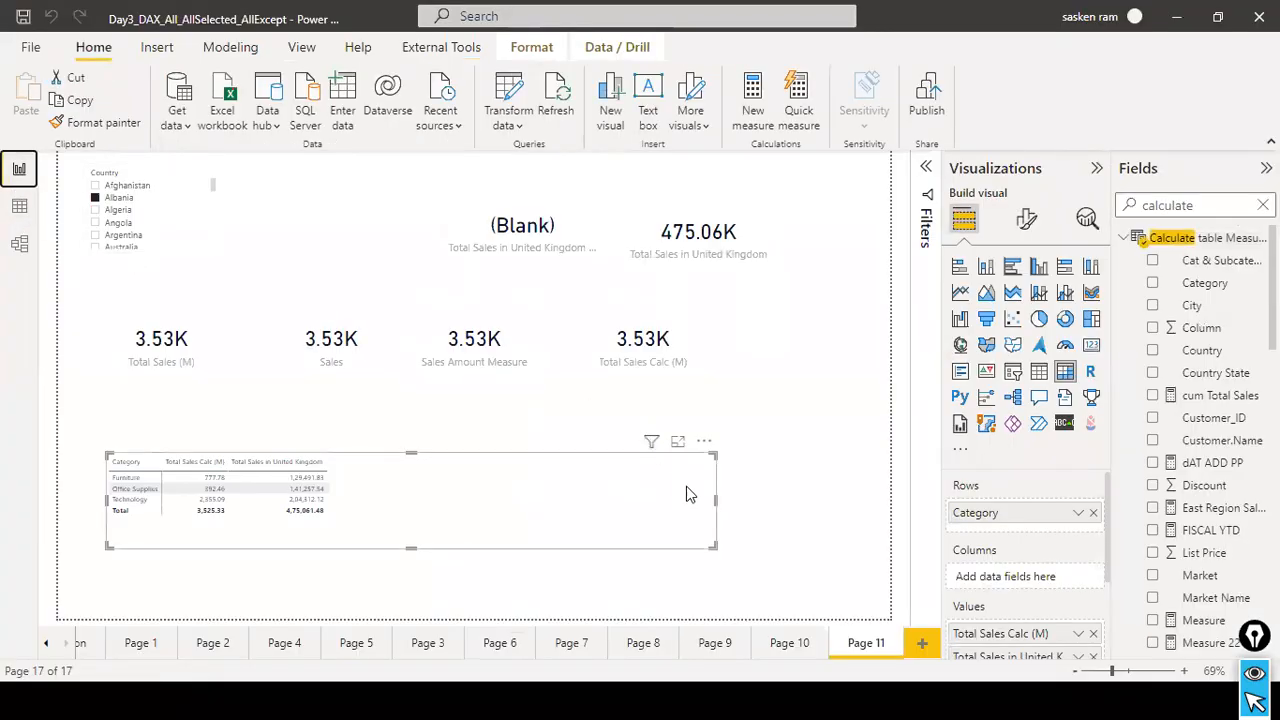
{"action": "left_click_drag", "start_coordinate": [714, 499], "coordinate": [490, 518]}
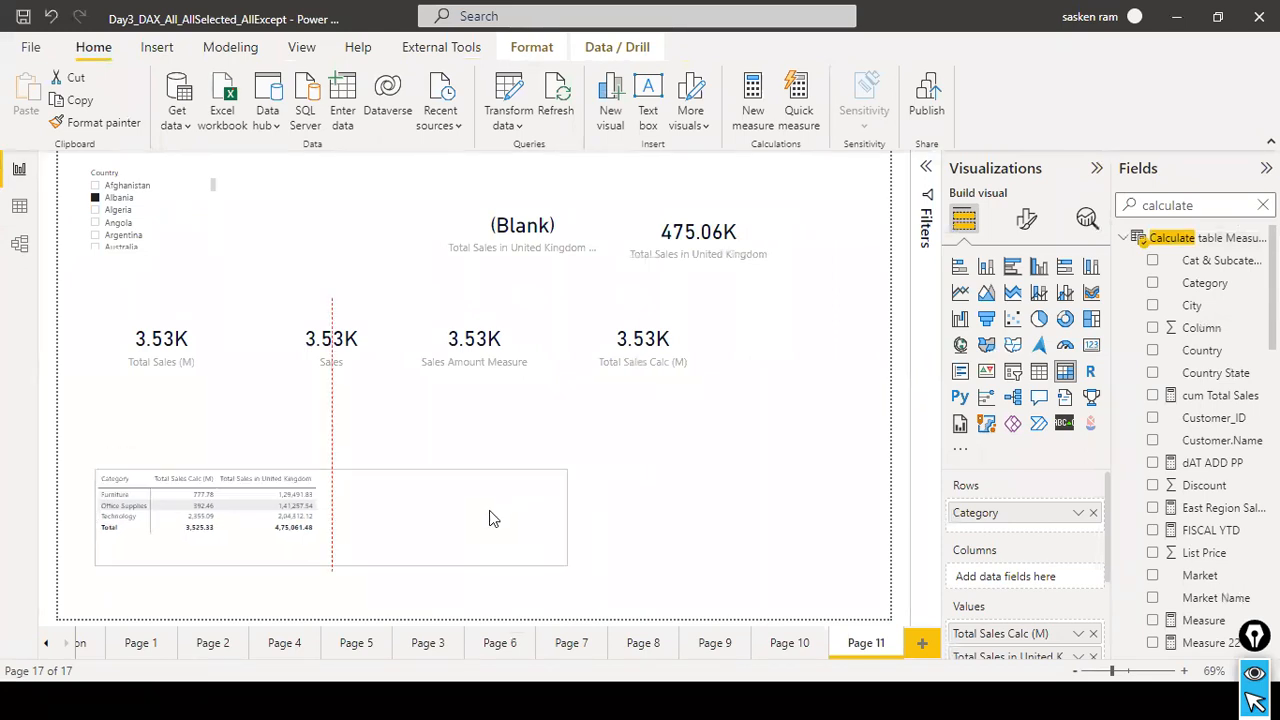
Review the ALL syntax slide and compare the Total Sales Calc (M) and Total Sales in United Kingdom columns in the category matrix.
{"action": "key", "text": "alt+Tab"}
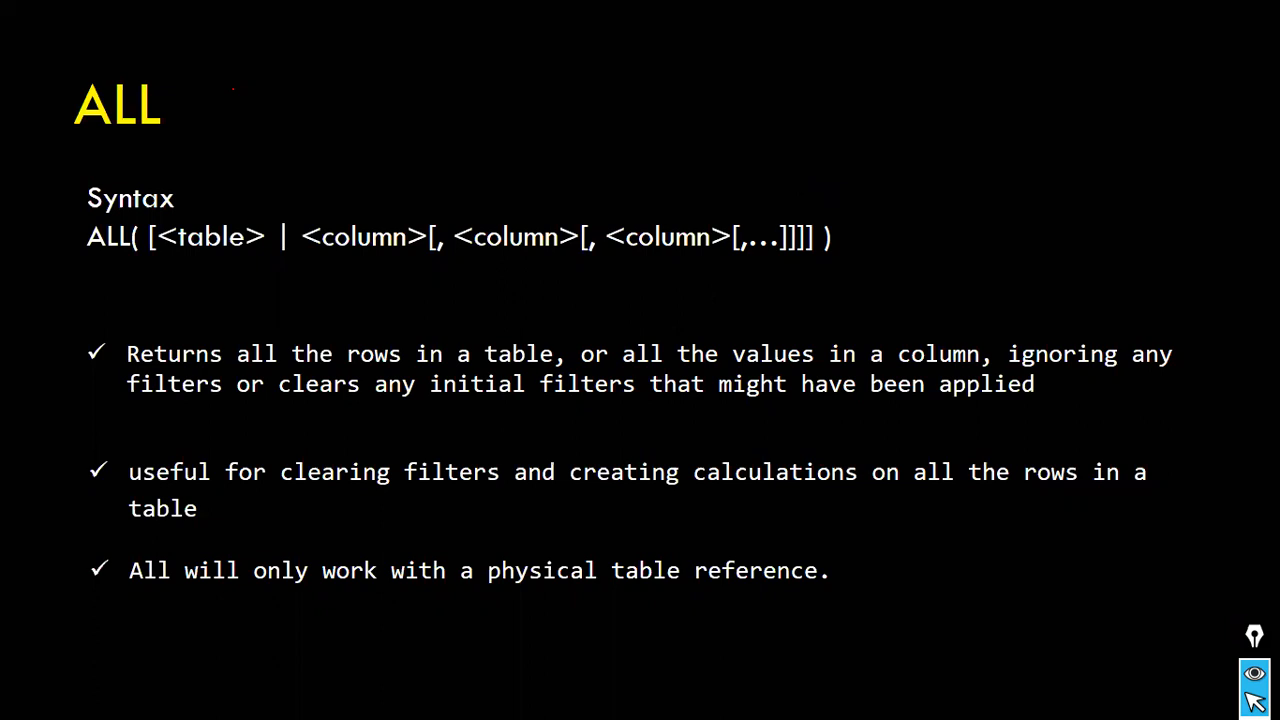
{"action": "key", "text": "alt+Tab"}
{"action": "key", "text": "Tab"}
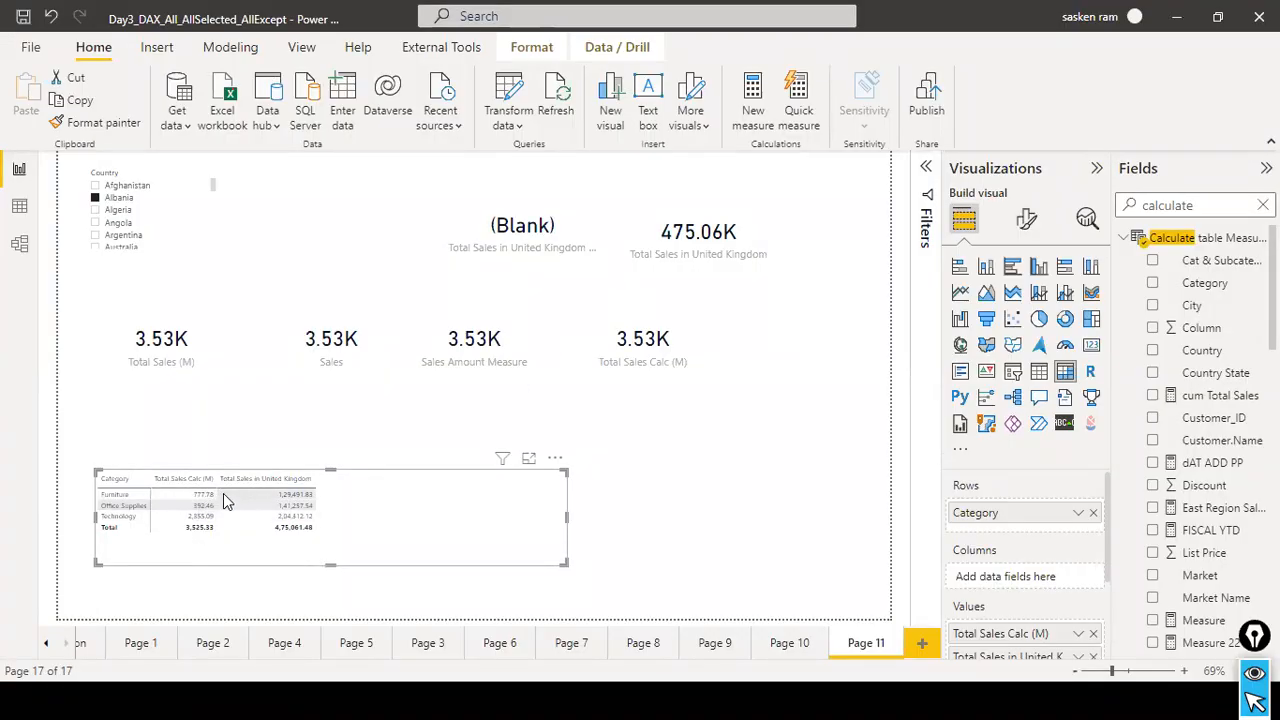
{"action": "mouse_move", "coordinate": [207, 505]}
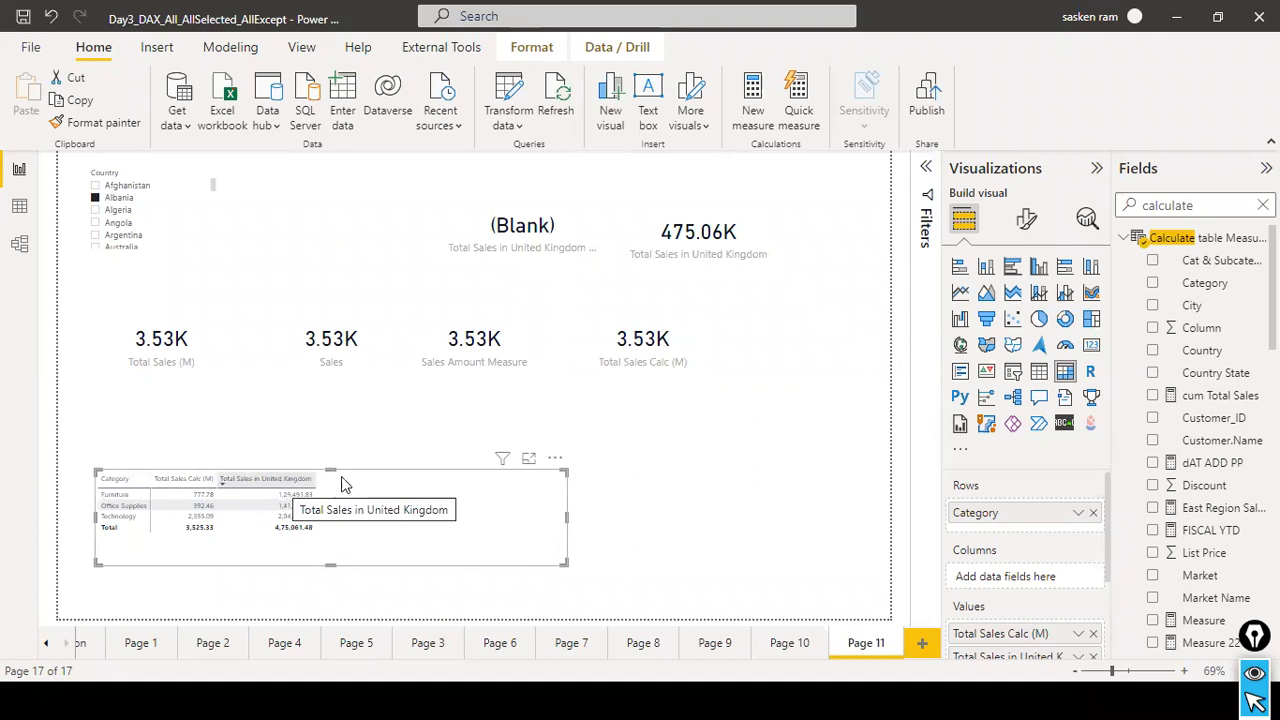
{"action": "key", "text": "alt+Tab"}
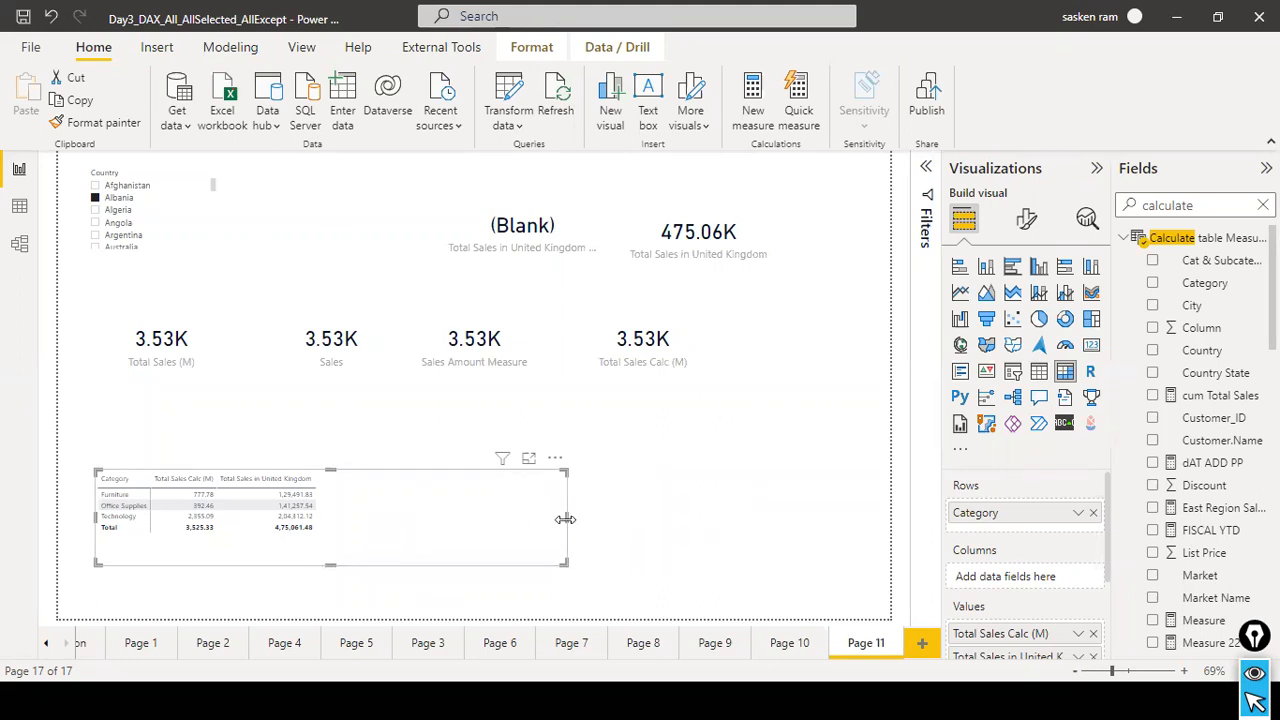
Clear the Albania selection from the Country slicer and narrow the category matrix further.
{"action": "left_click", "coordinate": [677, 517]}
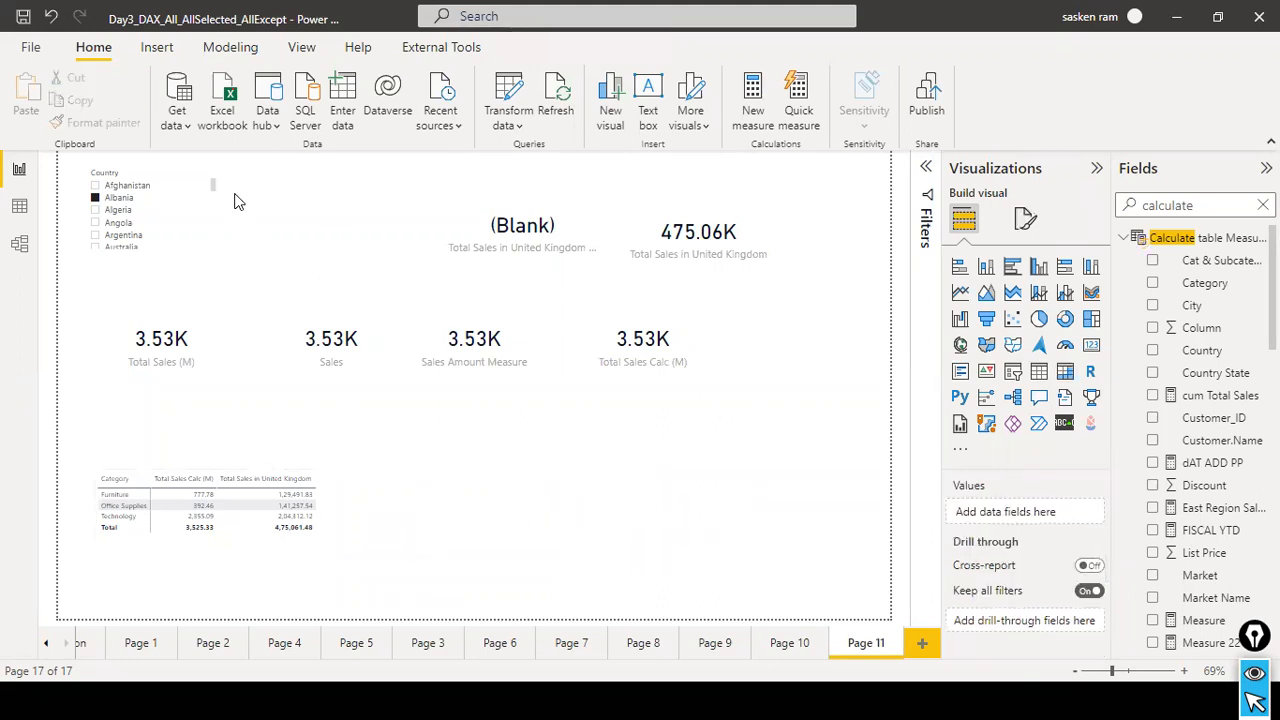
{"action": "left_click", "coordinate": [197, 180]}
{"action": "left_click", "coordinate": [575, 496]}
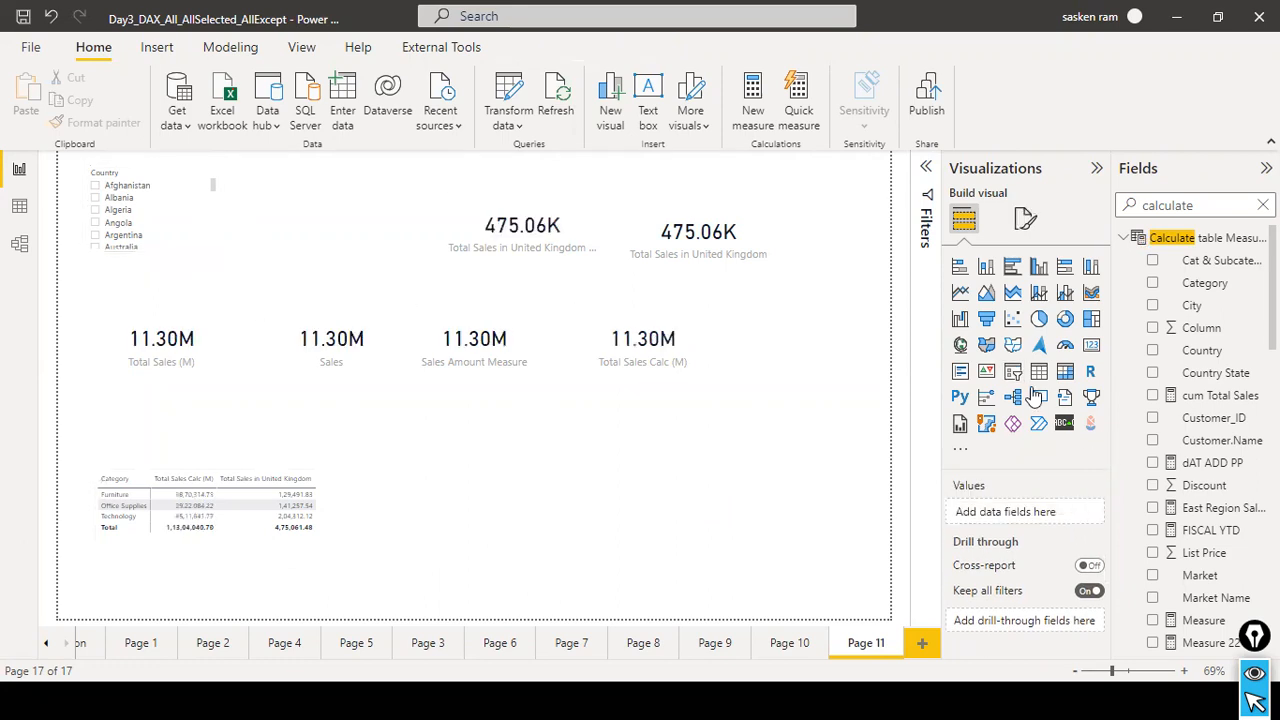
Add an empty matrix visual to Page 11 and place it beside the category matrix.
{"action": "left_click", "coordinate": [1066, 372]}
{"action": "left_click_drag", "start_coordinate": [798, 250], "coordinate": [539, 483]}
{"action": "left_click_drag", "start_coordinate": [630, 470], "coordinate": [686, 470]}
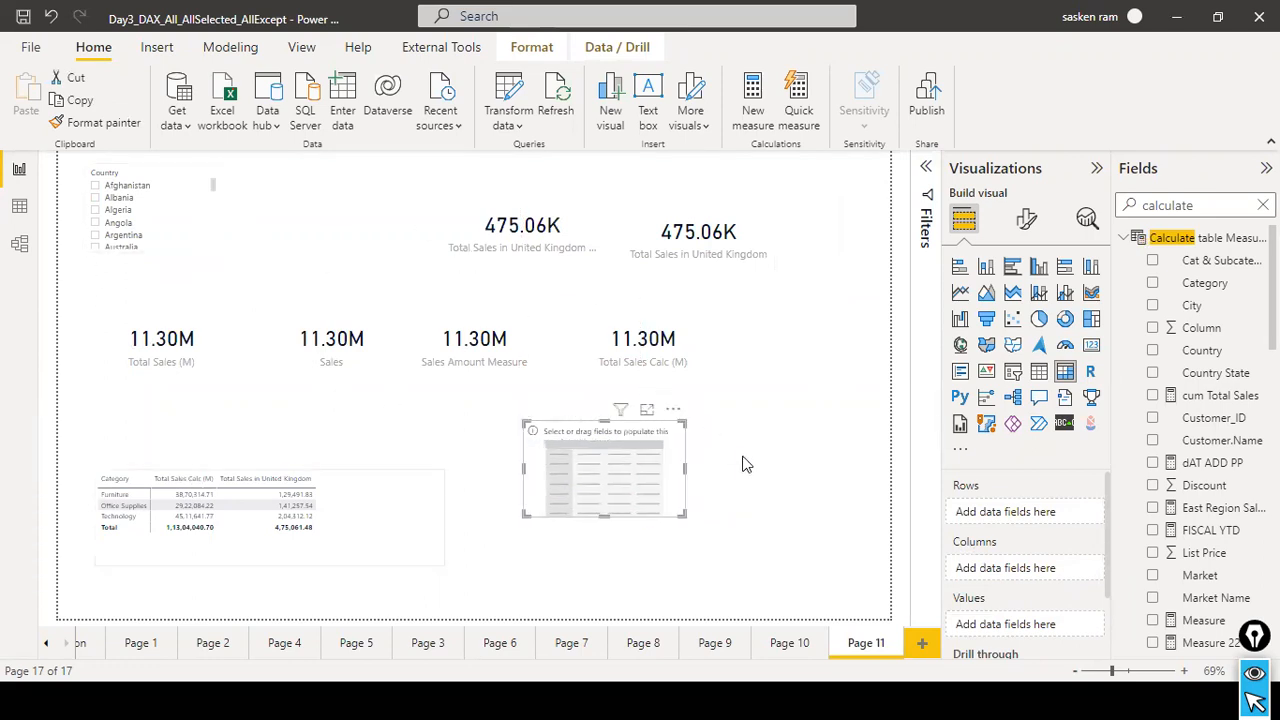
Replace the calculate search in the field list with a search for sales.
{"action": "scroll", "coordinate": [1222, 440], "scroll_direction": "down", "scroll_amount": 10}
{"action": "scroll", "coordinate": [1222, 440], "scroll_direction": "down", "scroll_amount": 6}
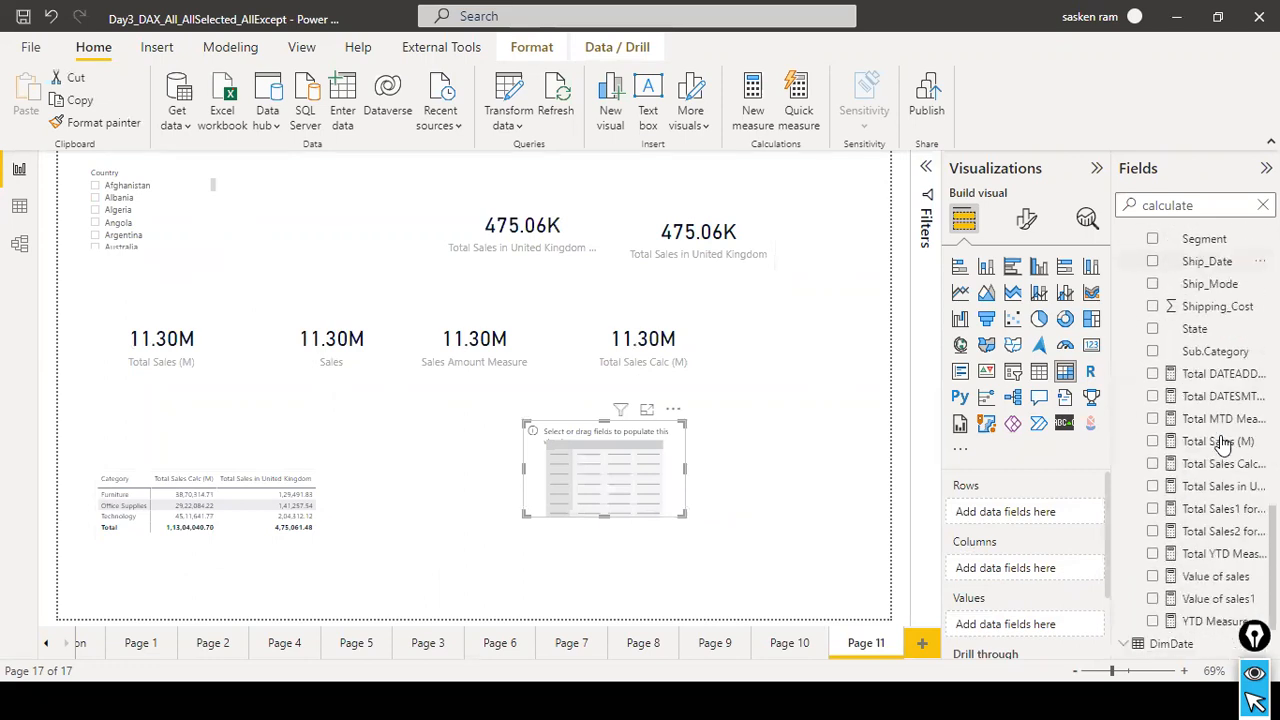
{"action": "left_click", "coordinate": [1262, 205]}
{"action": "scroll", "coordinate": [1152, 470], "scroll_direction": "down", "scroll_amount": 10}
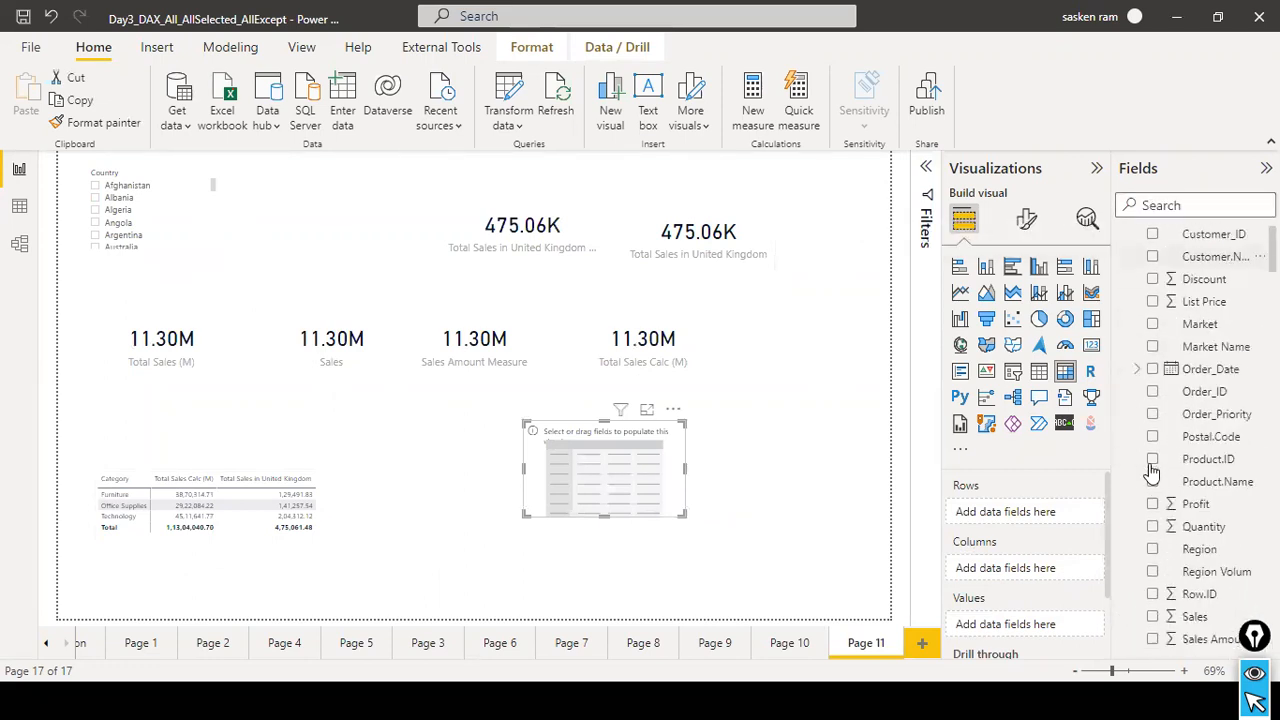
{"action": "scroll", "coordinate": [1152, 470], "scroll_direction": "down", "scroll_amount": 10}
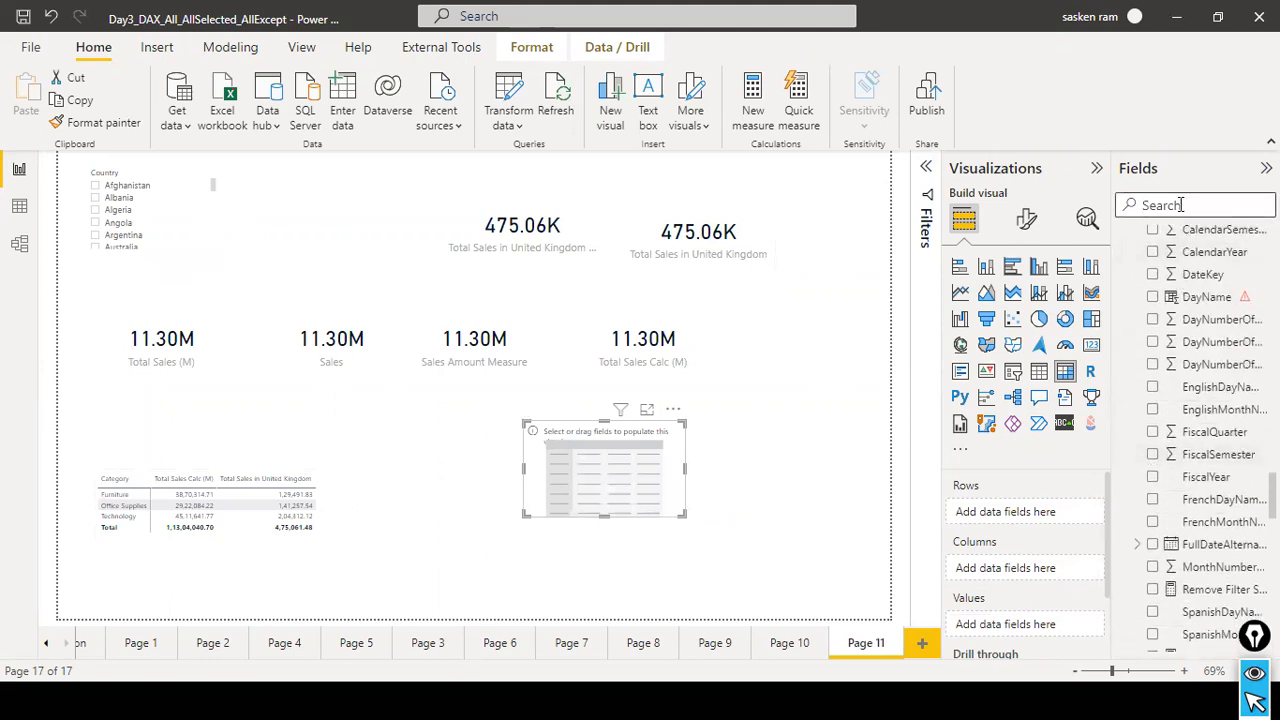
{"action": "type", "text": "sales"}
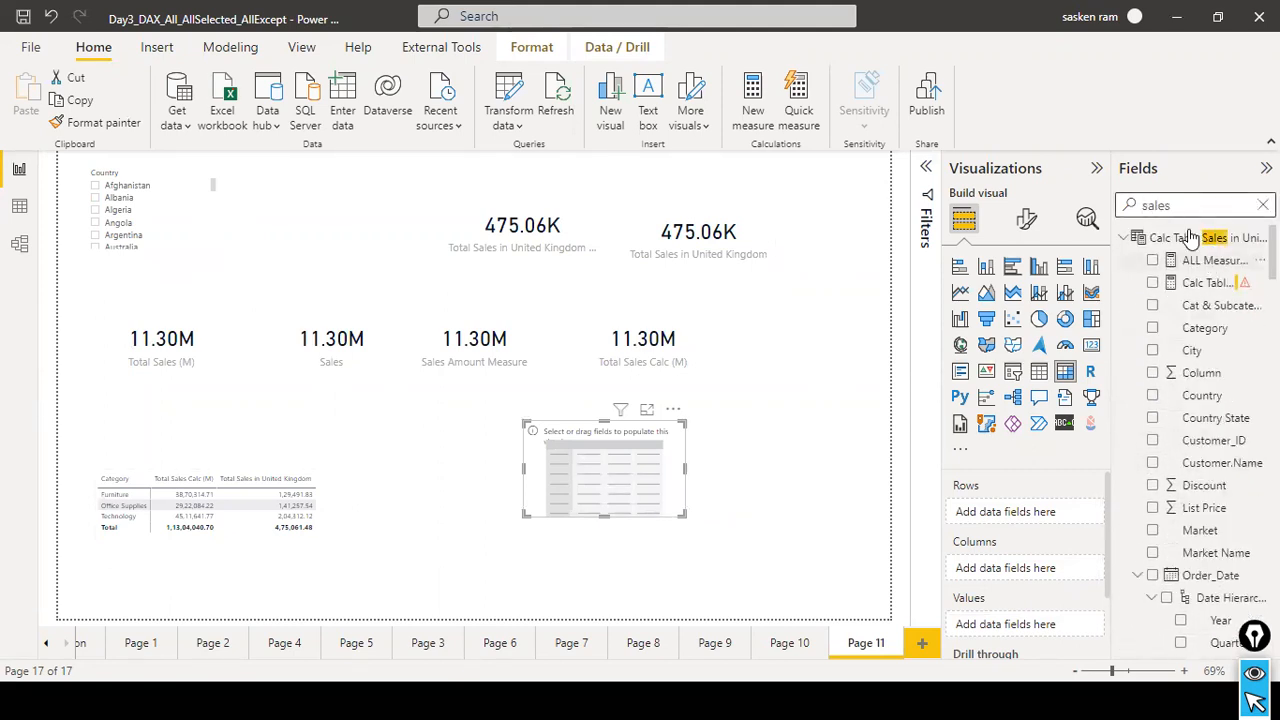
Add the Sales field from sales_w04 to the empty matrix as its values and place the matrix slightly lower on Page 11.
{"action": "scroll", "coordinate": [1240, 430], "scroll_direction": "down", "scroll_amount": 5}
{"action": "scroll", "coordinate": [1248, 388], "scroll_direction": "down", "scroll_amount": 3}
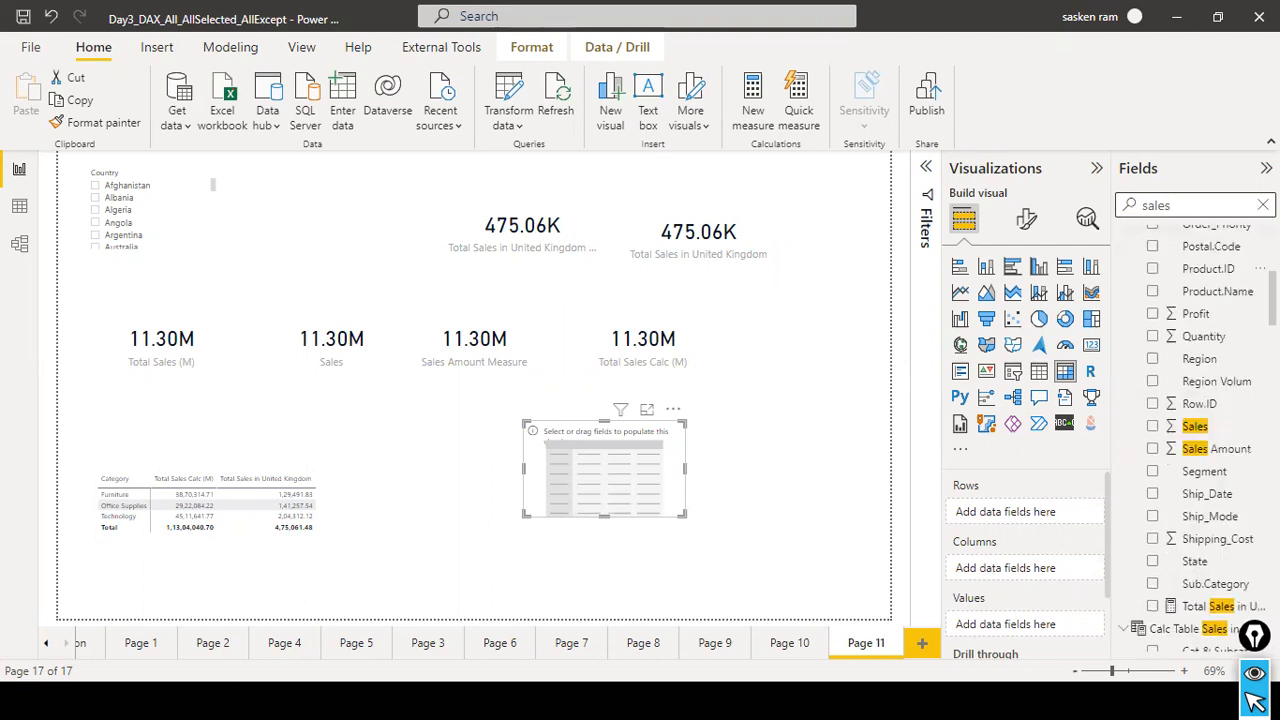
{"action": "scroll", "coordinate": [1248, 390], "scroll_direction": "up", "scroll_amount": 5}
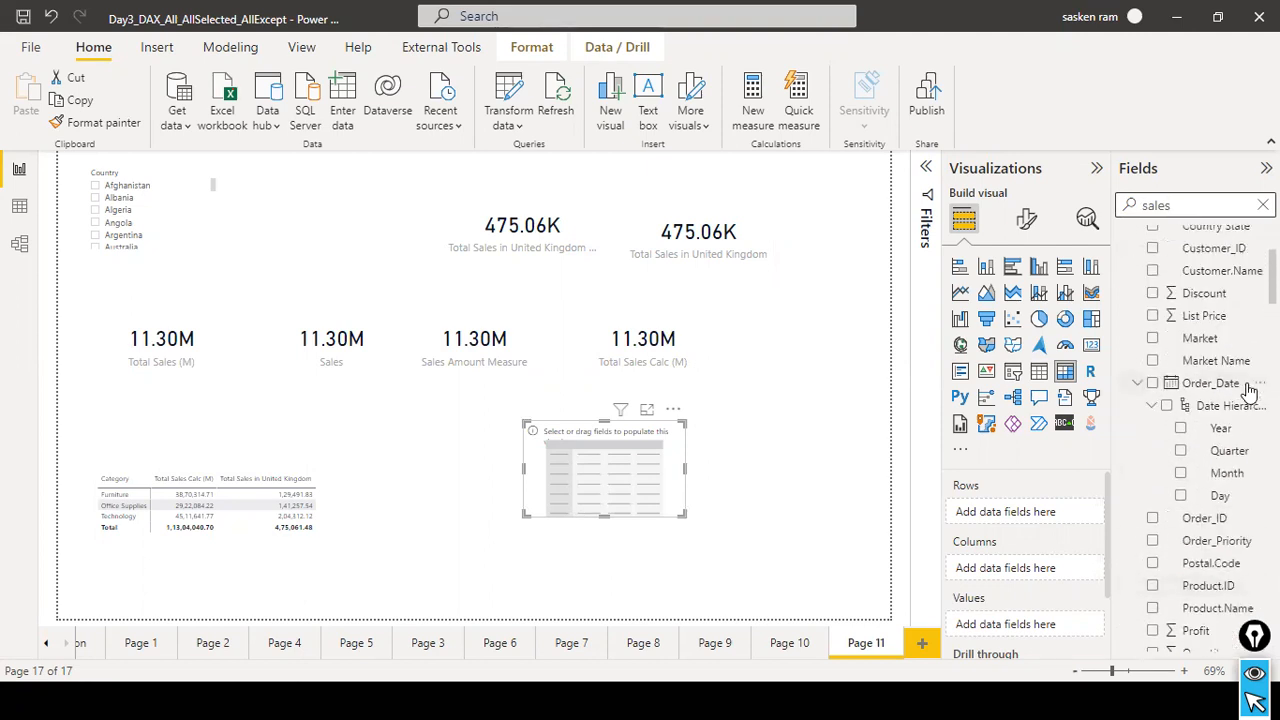
{"action": "scroll", "coordinate": [1248, 388], "scroll_direction": "up", "scroll_amount": 3}
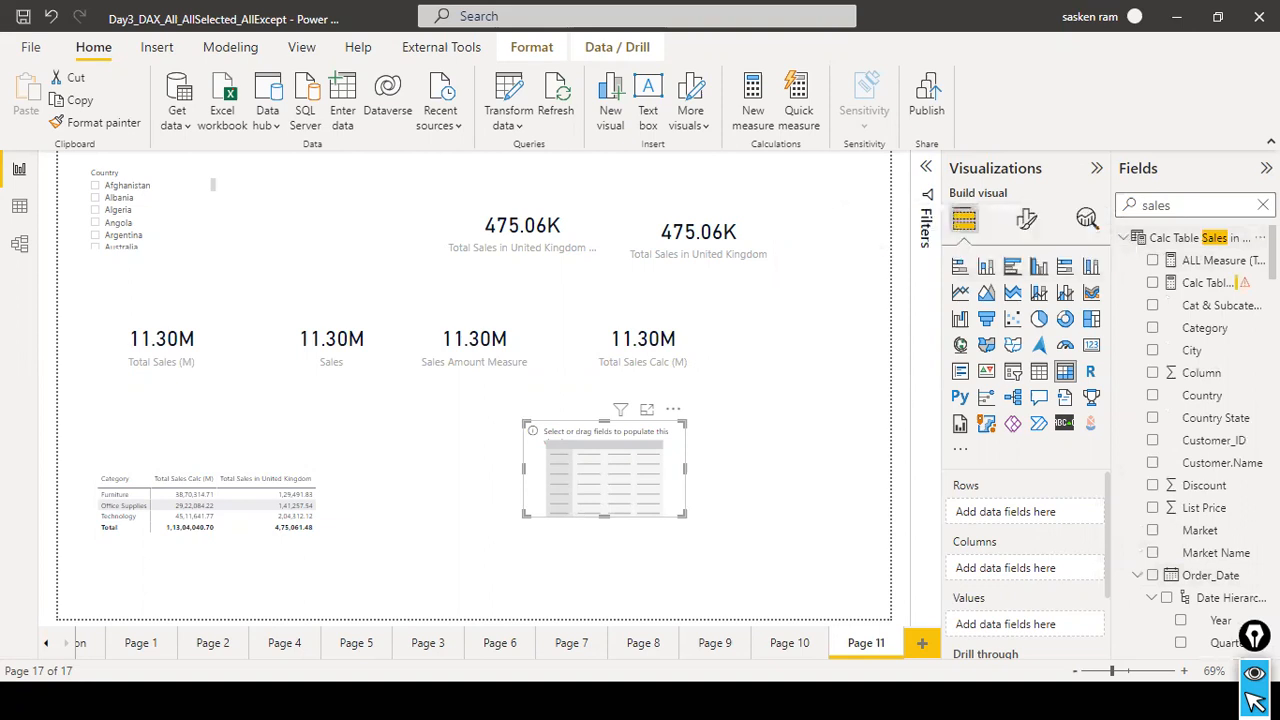
{"action": "scroll", "coordinate": [1200, 440], "scroll_direction": "down", "scroll_amount": 5}
{"action": "scroll", "coordinate": [1200, 440], "scroll_direction": "down", "scroll_amount": 3}
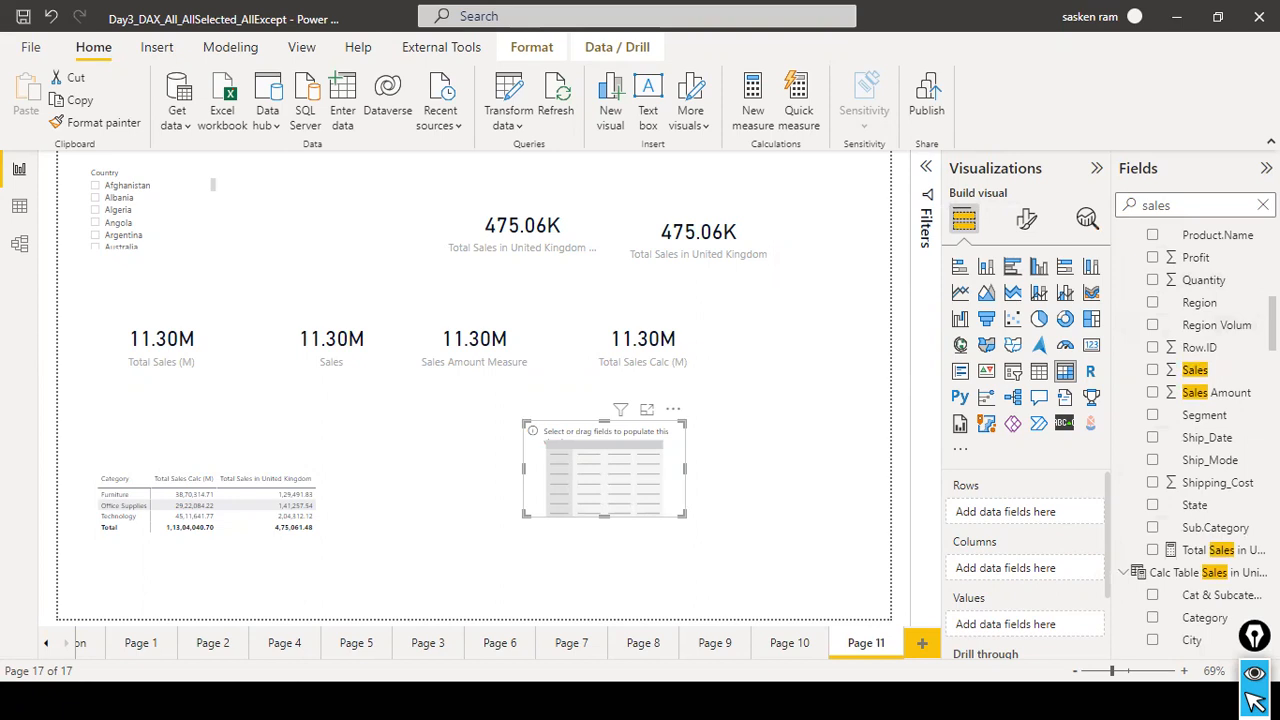
{"action": "scroll", "coordinate": [1200, 440], "scroll_direction": "down", "scroll_amount": 10}
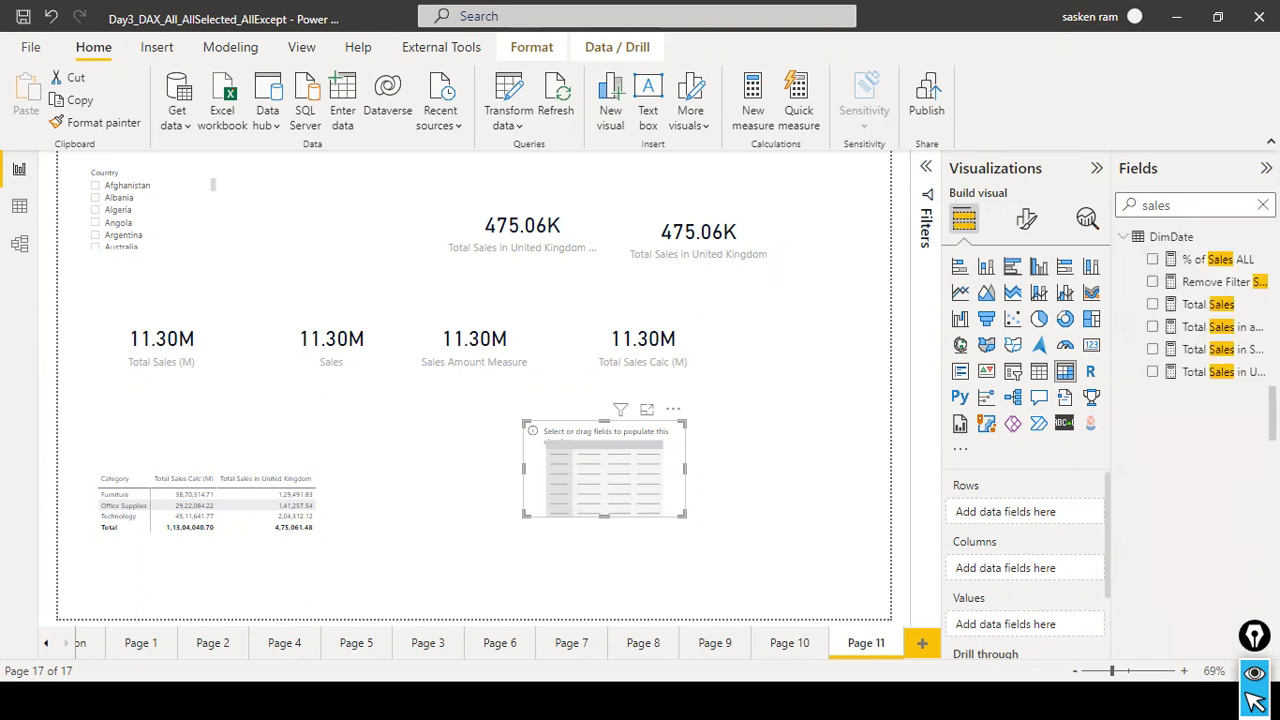
{"action": "scroll", "coordinate": [1200, 440], "scroll_direction": "down", "scroll_amount": 3}
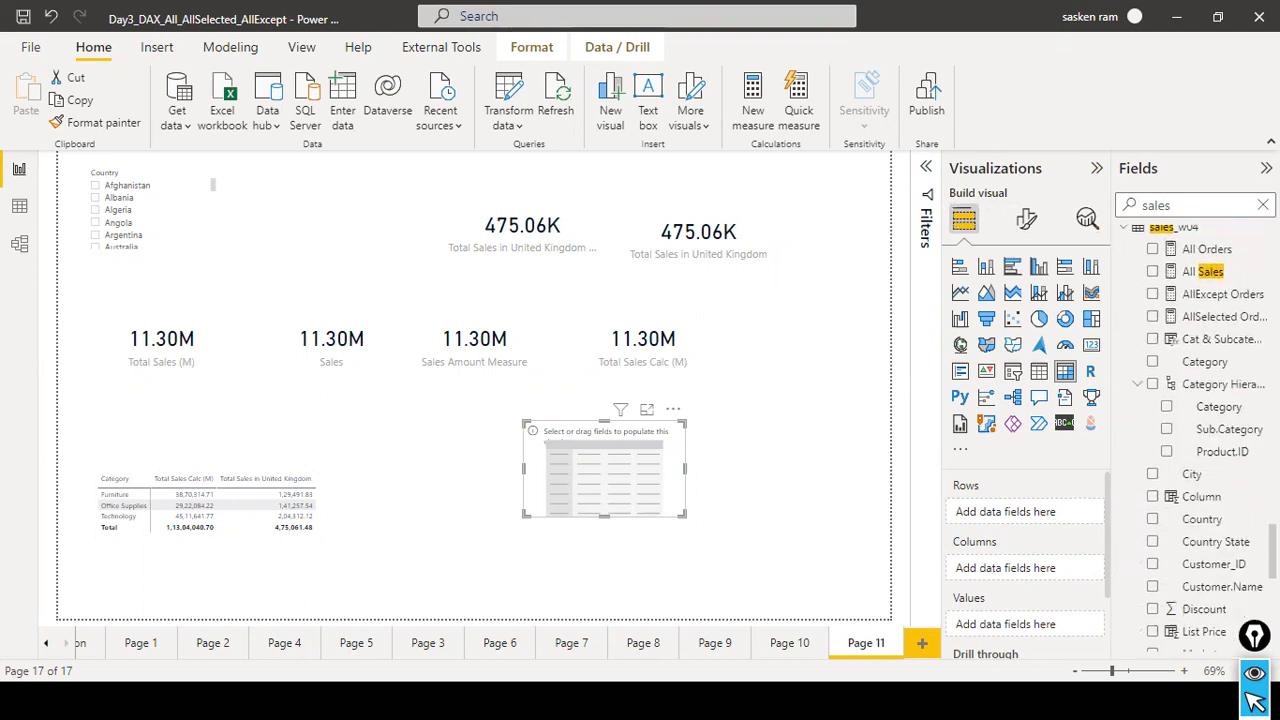
{"action": "scroll", "coordinate": [1195, 333], "scroll_direction": "up", "scroll_amount": 1}
{"action": "scroll", "coordinate": [1195, 333], "scroll_direction": "down", "scroll_amount": 1}
{"action": "scroll", "coordinate": [1195, 333], "scroll_direction": "down", "scroll_amount": 9}
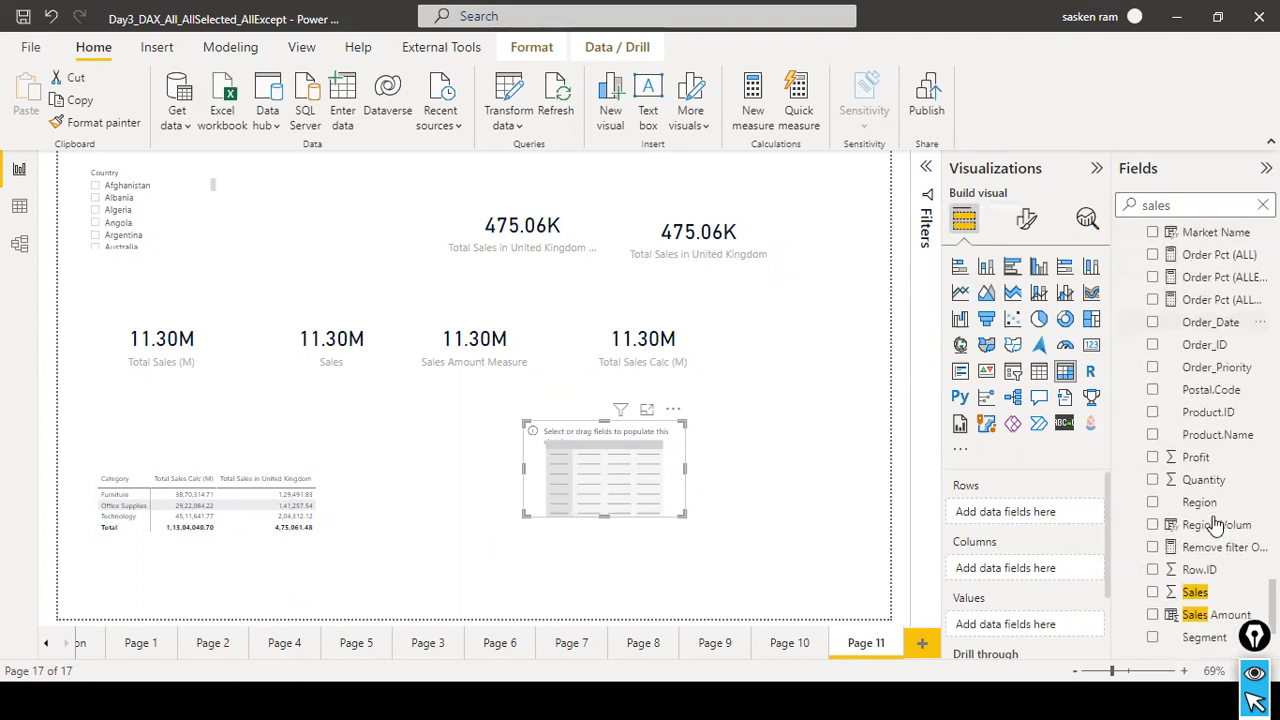
{"action": "left_click_drag", "start_coordinate": [1195, 588], "coordinate": [604, 461]}
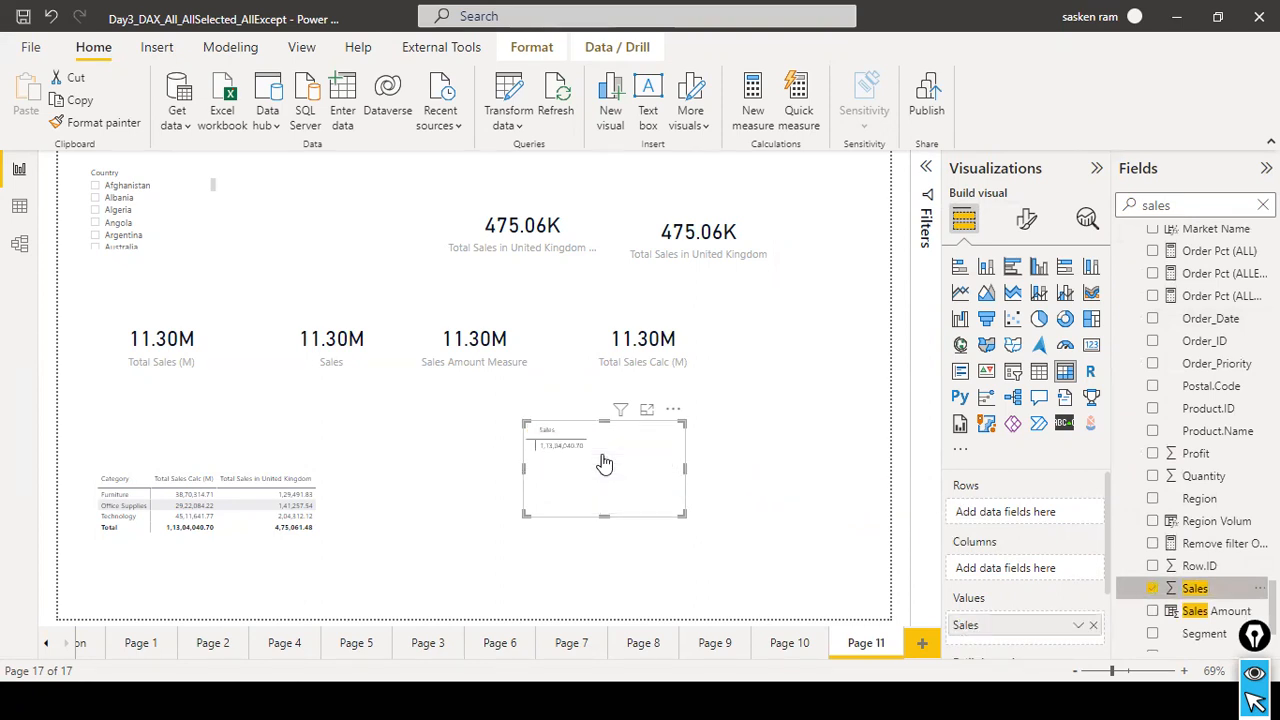
{"action": "left_click_drag", "start_coordinate": [604, 463], "coordinate": [600, 494]}
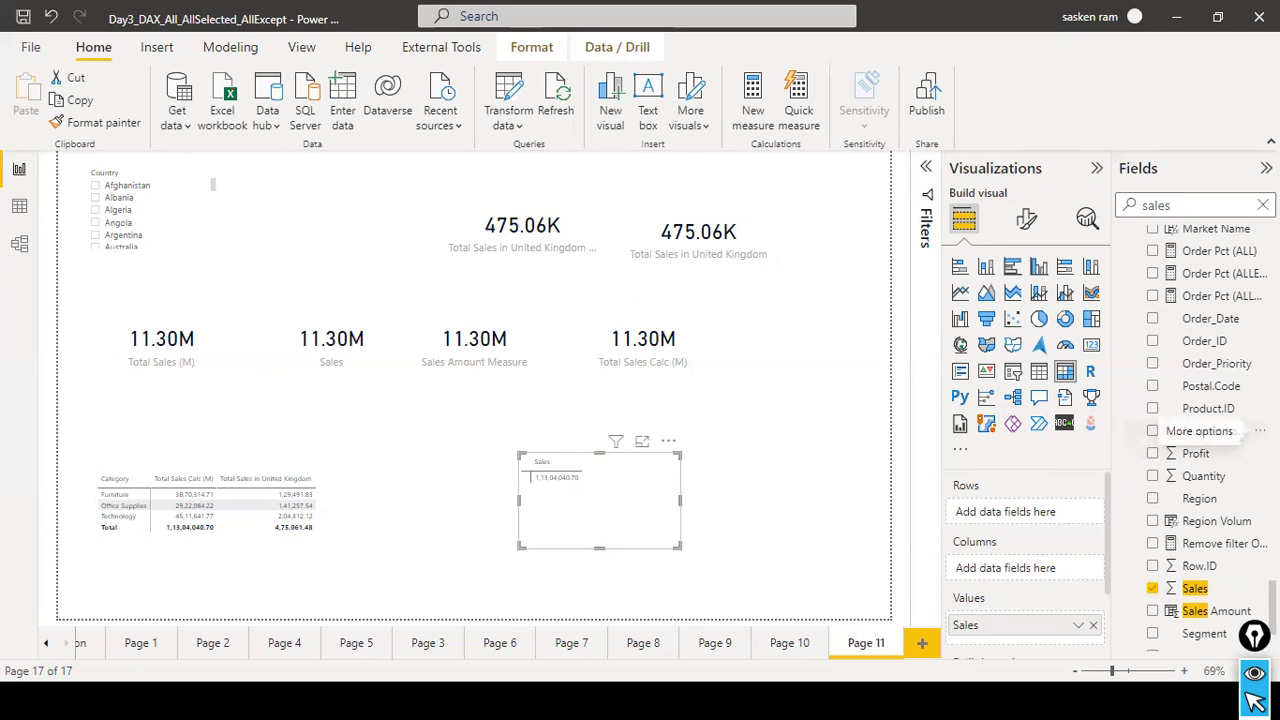
Set Category from sales_w04 as the rows of the new Sales matrix, removing and re-adding it once.
{"action": "scroll", "coordinate": [1240, 430], "scroll_direction": "up", "scroll_amount": 8}
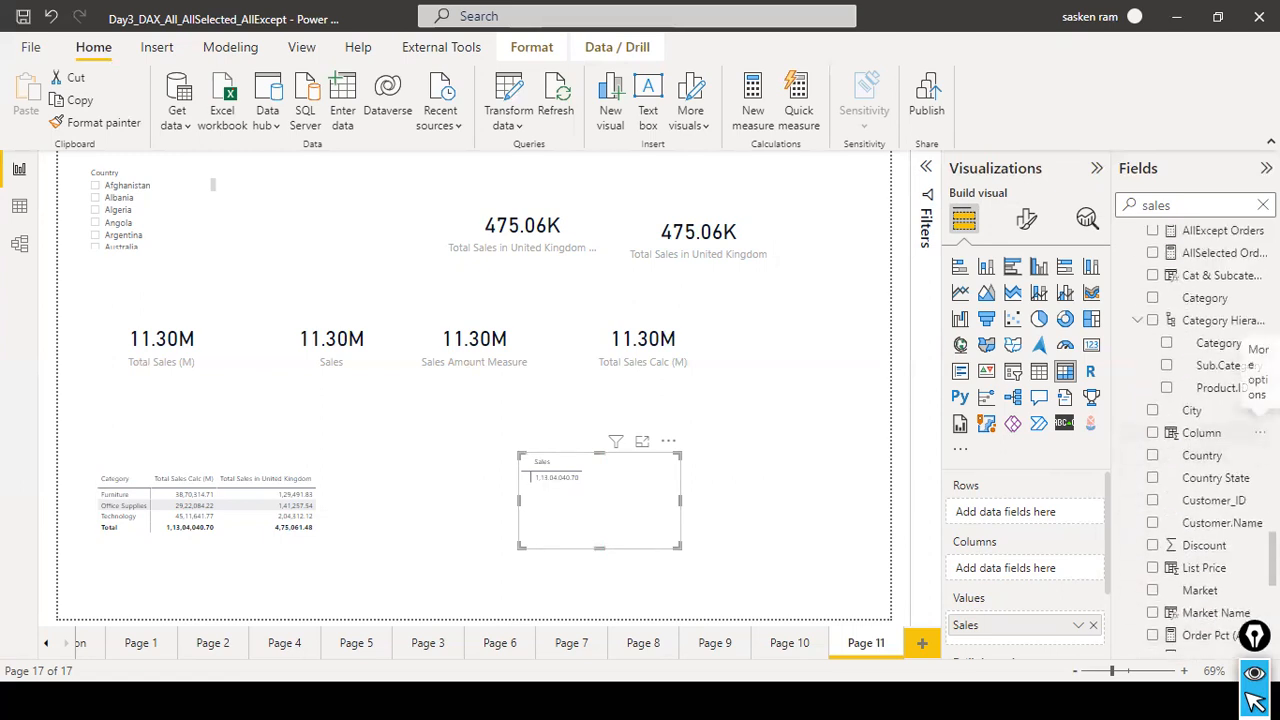
{"action": "scroll", "coordinate": [1187, 326], "scroll_direction": "up", "scroll_amount": 3}
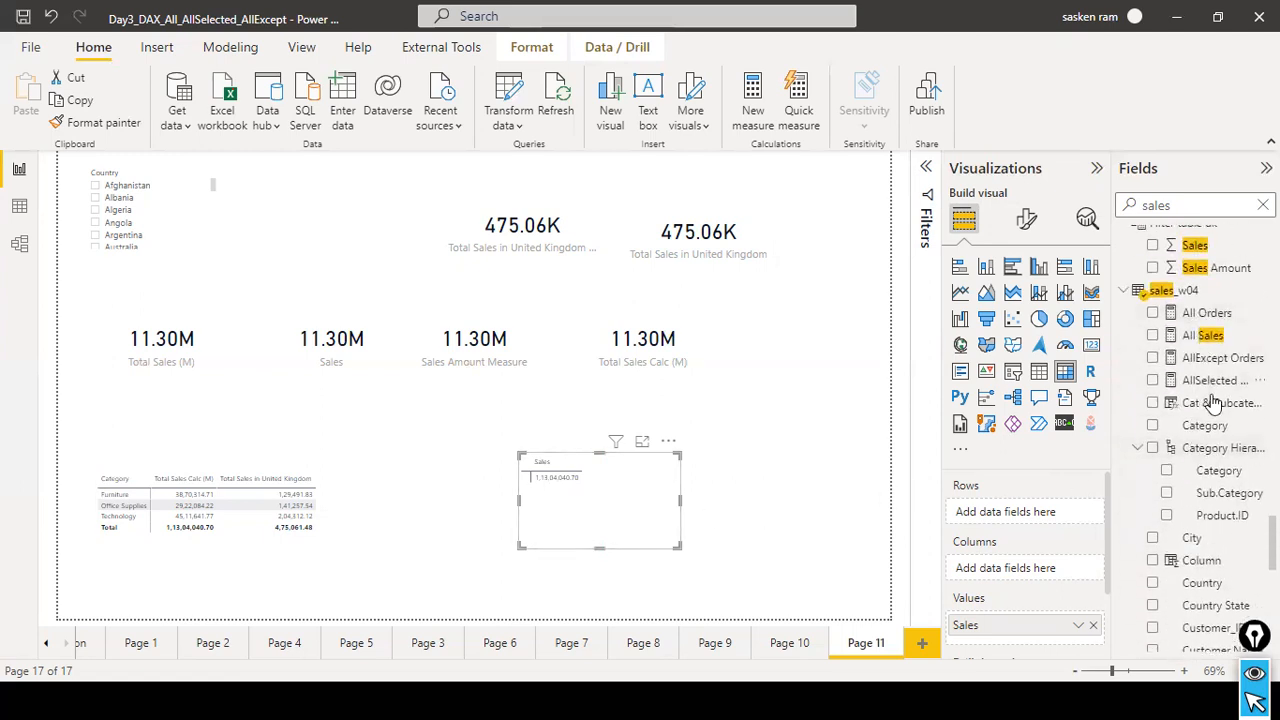
{"action": "left_click_drag", "start_coordinate": [1210, 433], "coordinate": [587, 511]}
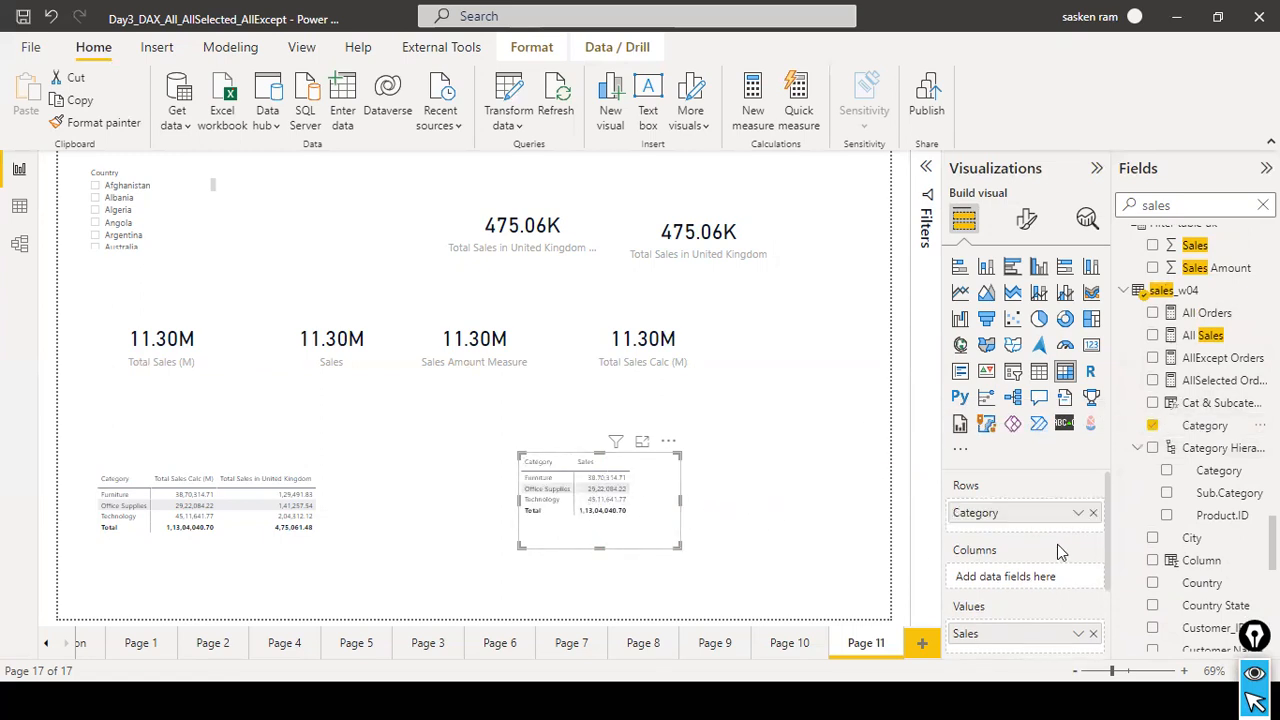
{"action": "left_click", "coordinate": [1092, 514]}
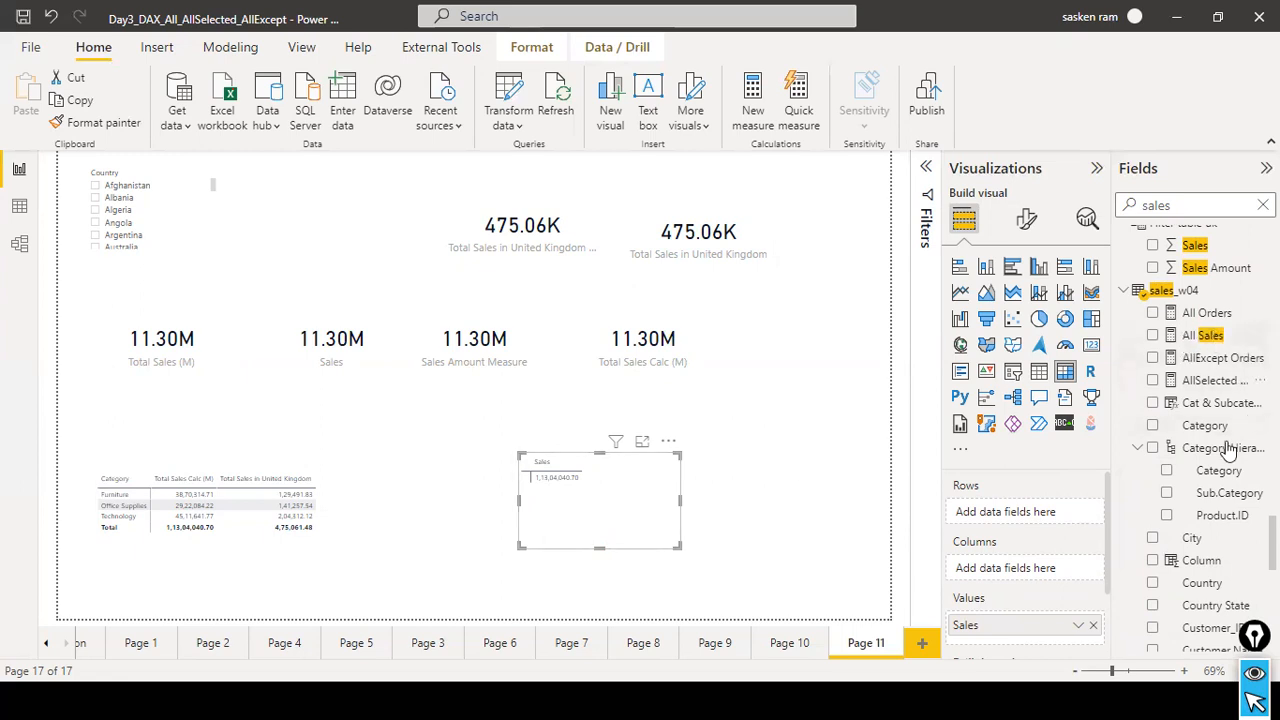
{"action": "left_click_drag", "start_coordinate": [1180, 440], "coordinate": [580, 488]}
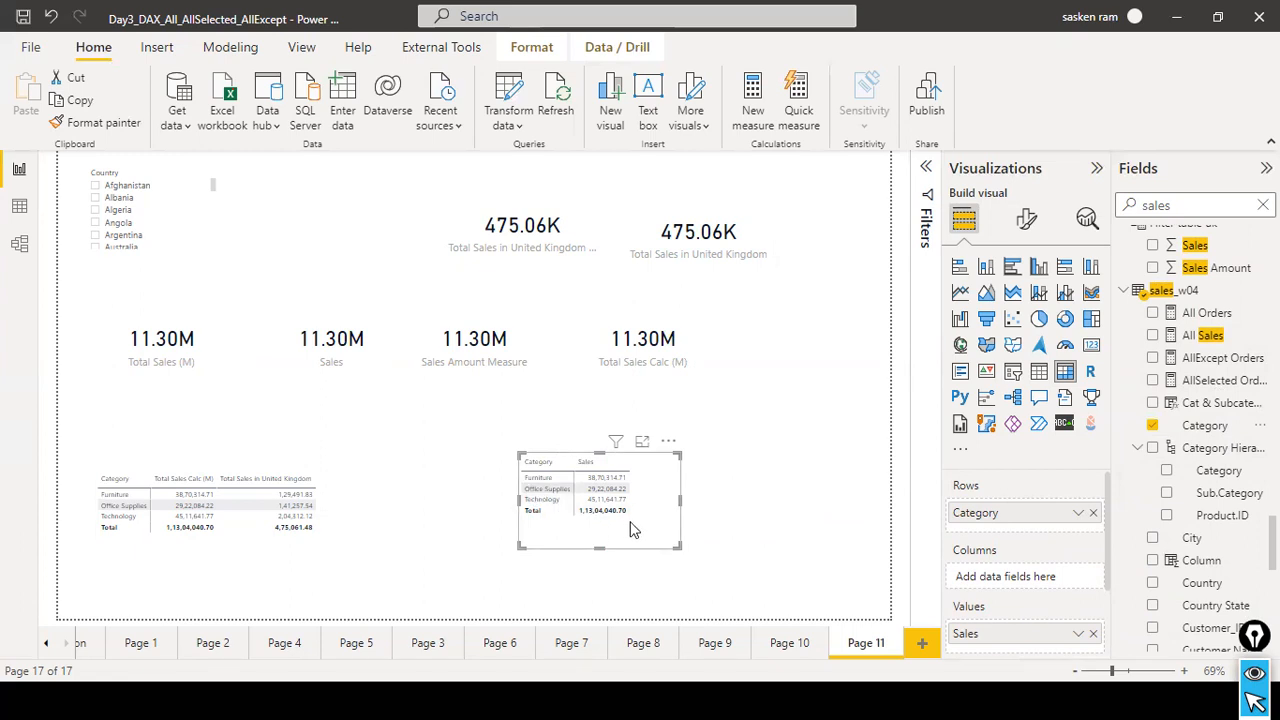
Draw red arrows pointing at the grand total and at the Category and Sales headers of the new matrix.
{"action": "left_click_drag", "start_coordinate": [810, 508], "coordinate": [629, 511]}
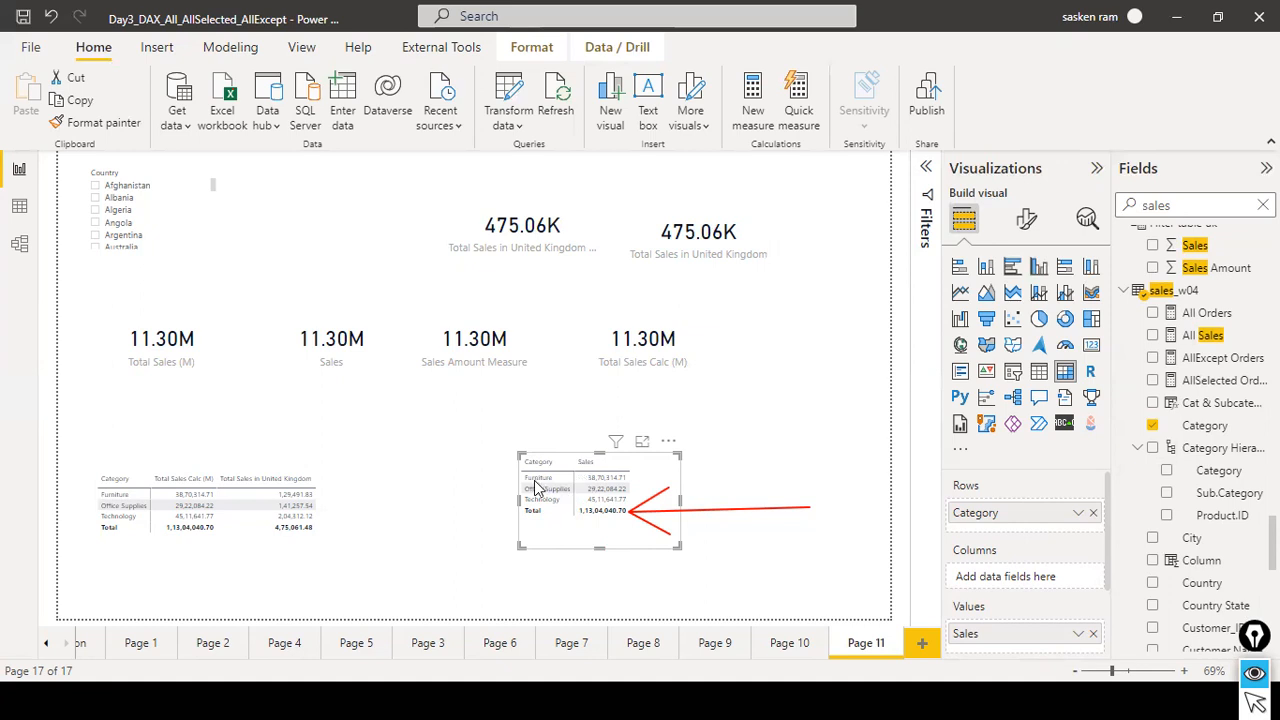
{"action": "left_click_drag", "start_coordinate": [520, 420], "coordinate": [530, 455]}
{"action": "left_click_drag", "start_coordinate": [596, 392], "coordinate": [598, 442]}
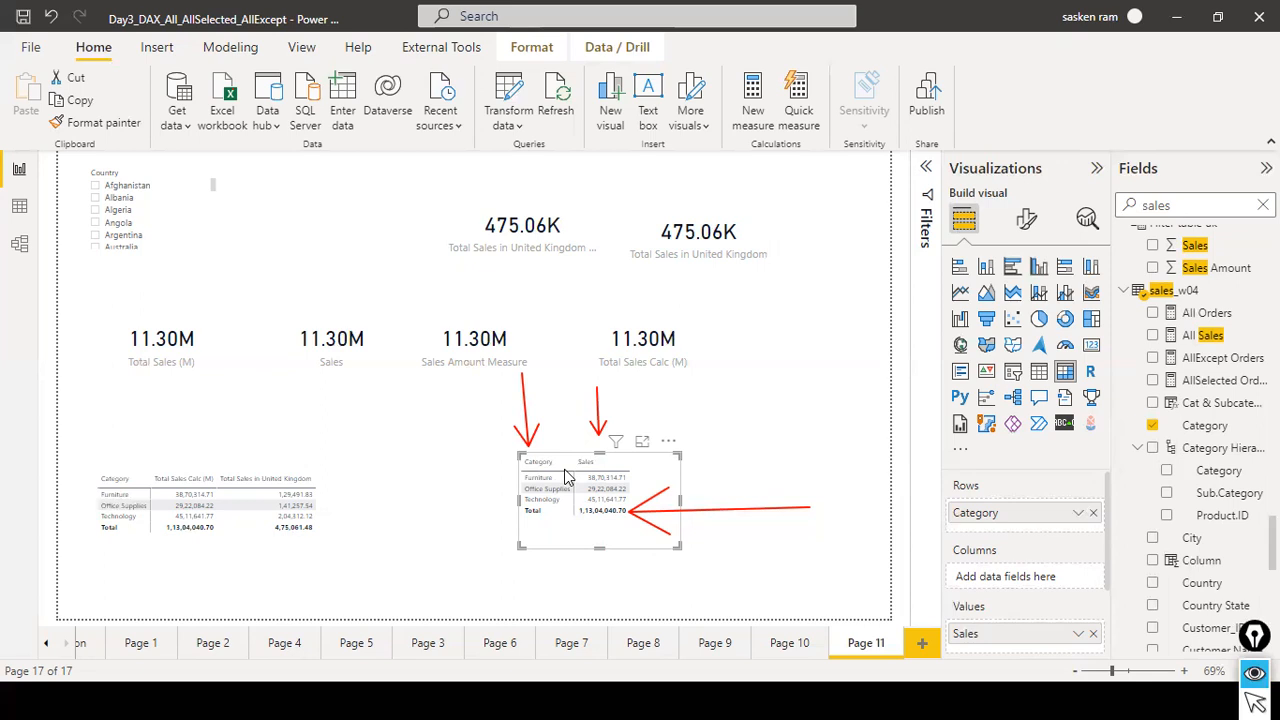
Switch to the presentation's ALL syntax slide to review the function's description, and return to the report.
{"action": "key", "text": "alt+Tab"}
{"action": "key", "text": "alt+Tab"}
{"action": "key", "text": "alt+Tab"}
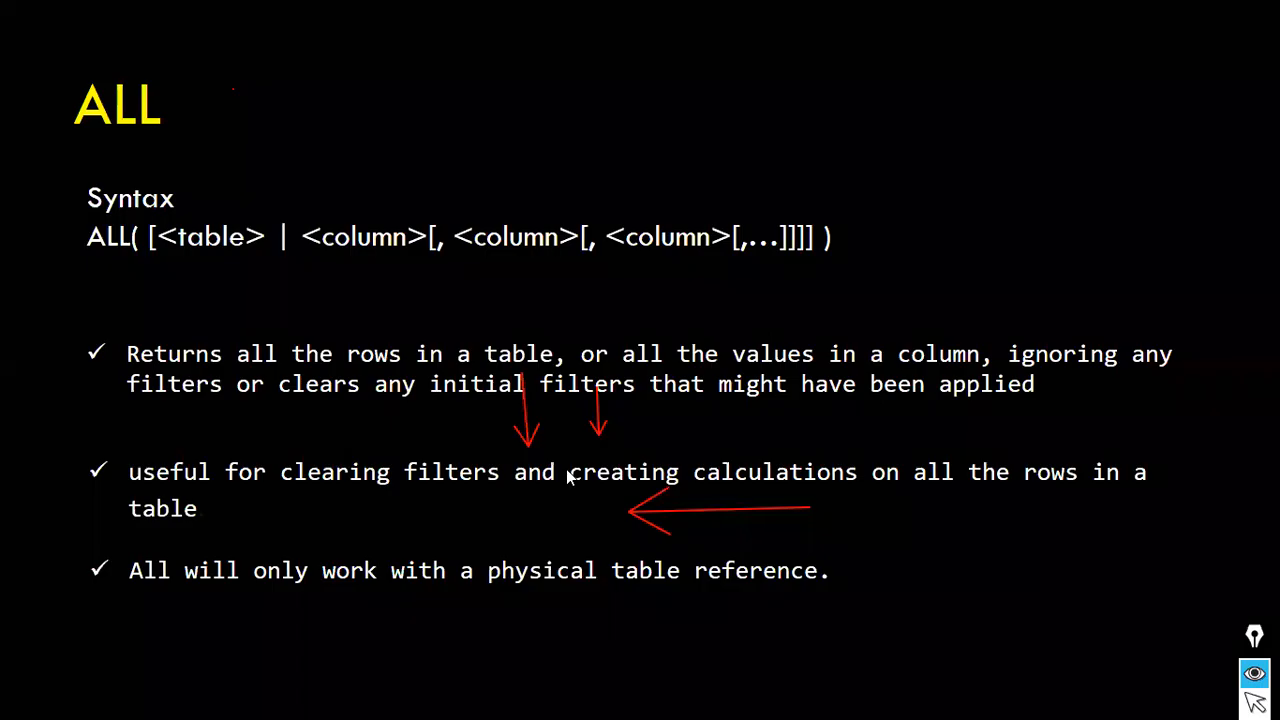
{"action": "key", "text": "alt+Tab"}
{"action": "key", "text": "alt+Tab"}
{"action": "key", "text": "alt+Tab"}
{"action": "key", "text": "alt+Tab"}
{"action": "key", "text": "alt+Tab"}
{"action": "key", "text": "alt+Tab"}
{"action": "key", "text": "alt+Tab"}
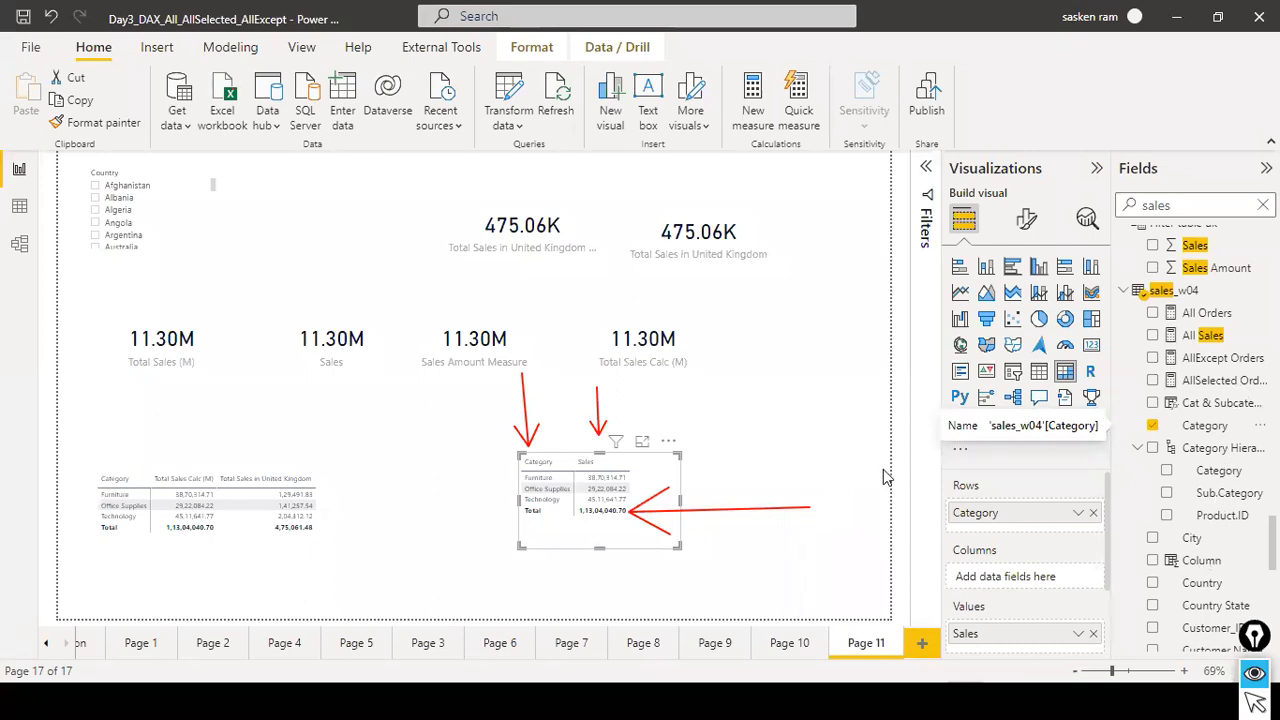
Point an arrow beside the new matrix and add Segment from sales_w04 as its columns.
{"action": "left_click_drag", "start_coordinate": [800, 468], "coordinate": [790, 475]}
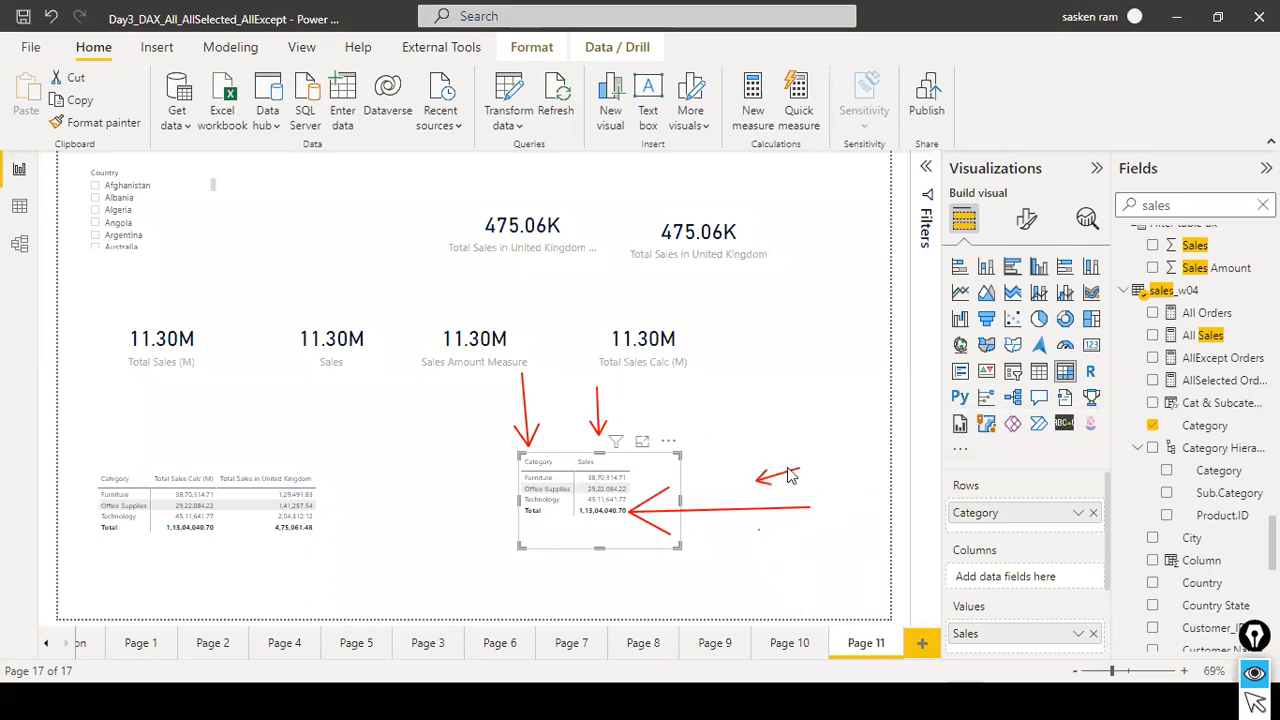
{"action": "scroll", "coordinate": [1205, 530], "scroll_direction": "down", "scroll_amount": 5}
{"action": "scroll", "coordinate": [1207, 532], "scroll_direction": "down", "scroll_amount": 10}
{"action": "left_click_drag", "start_coordinate": [1231, 511], "coordinate": [858, 505]}
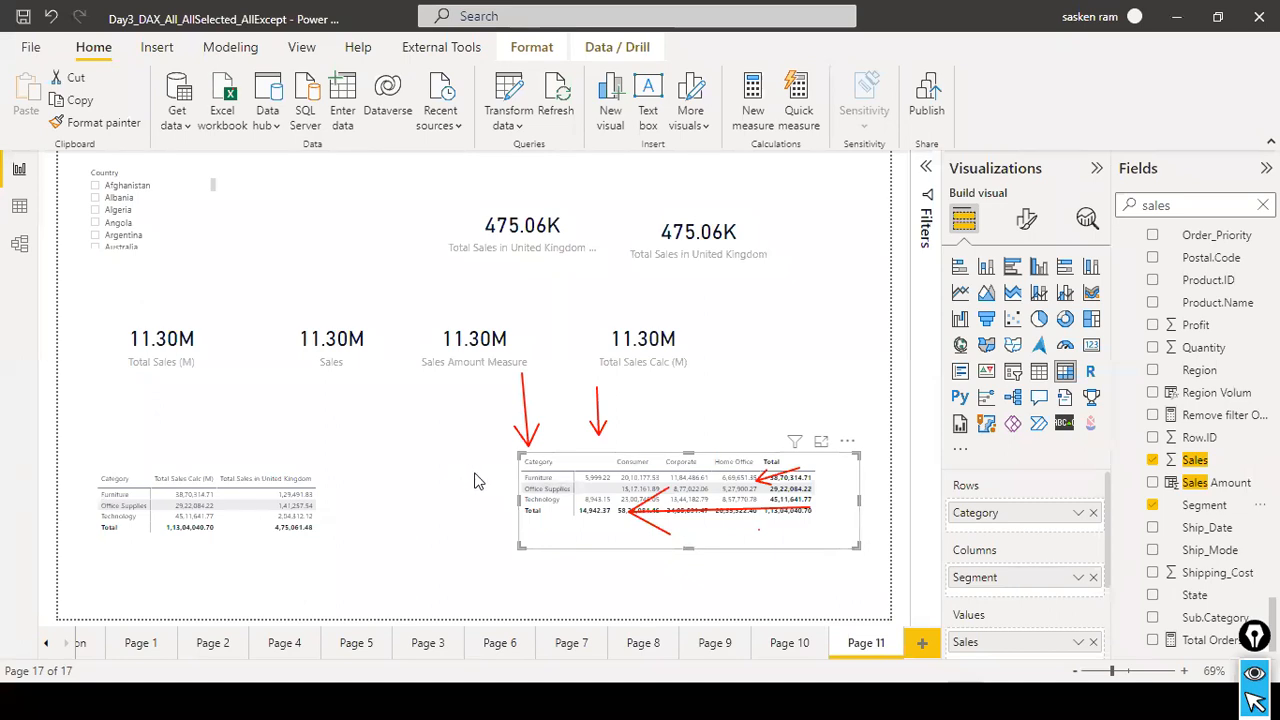
Clear the red arrows and shift the Category by Segment matrix against the right edge of the report page.
{"action": "mouse_move", "coordinate": [632, 482]}
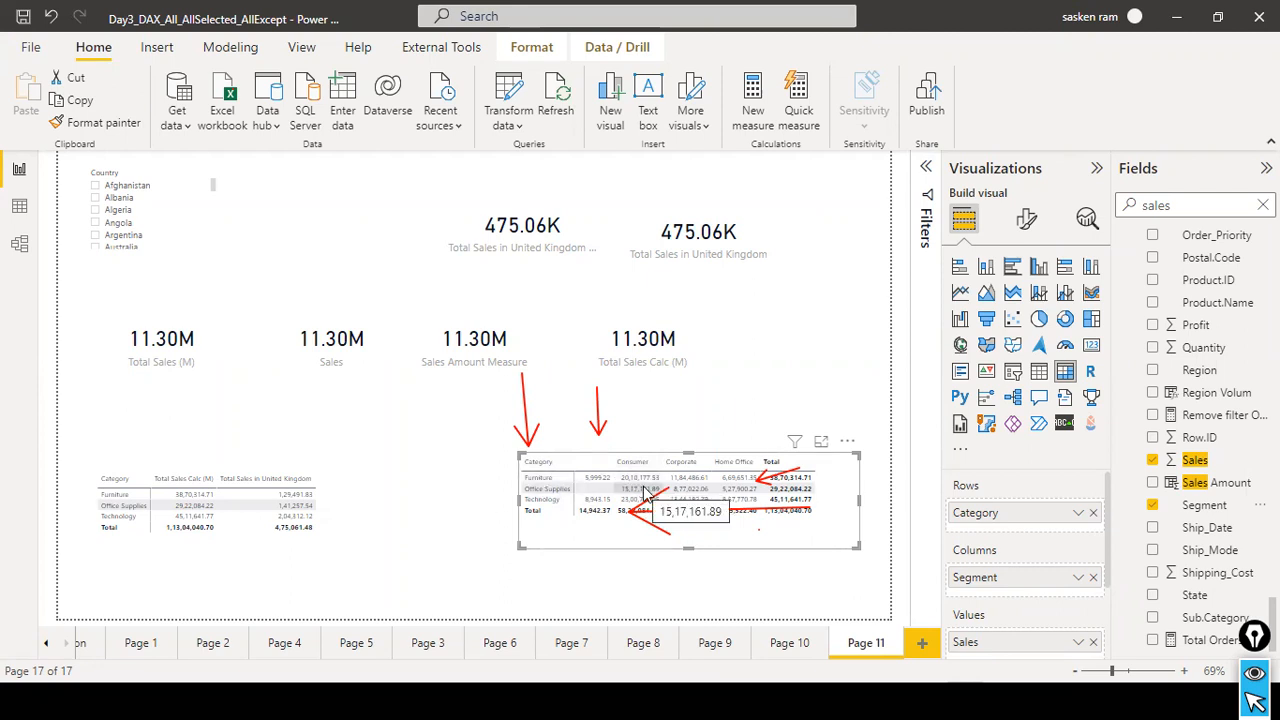
{"action": "left_click", "coordinate": [427, 497]}
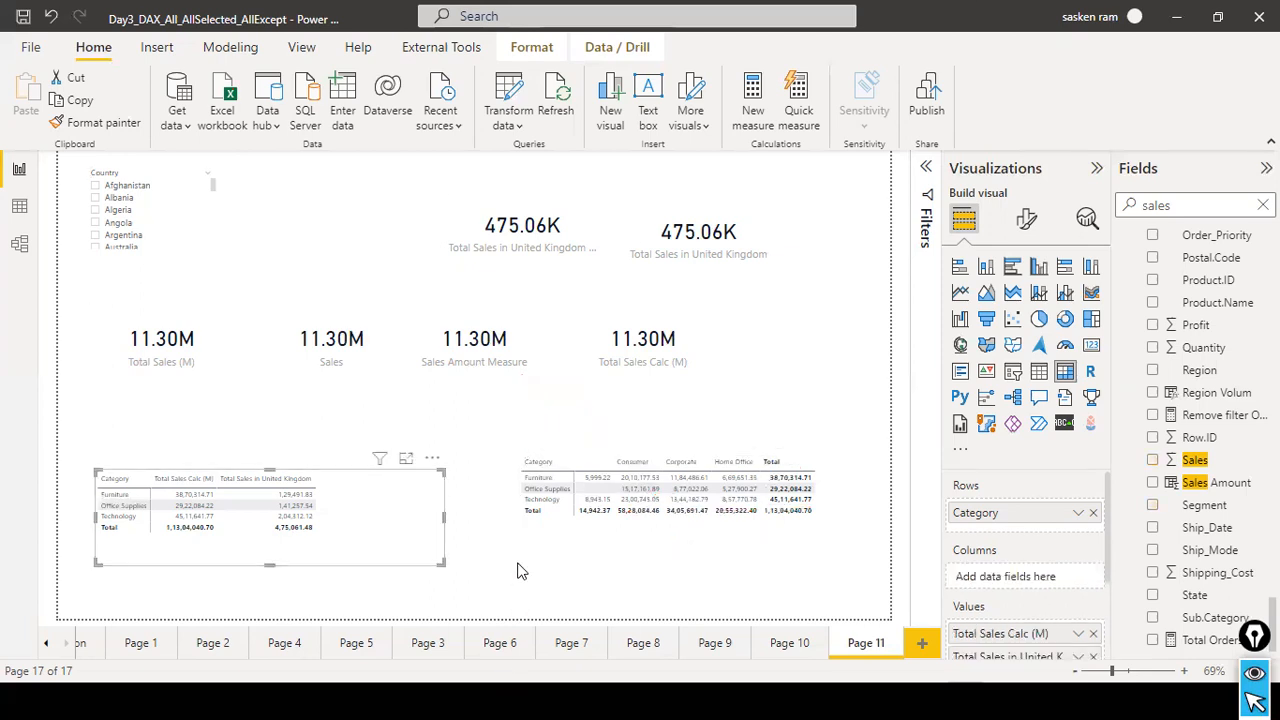
{"action": "left_click", "coordinate": [598, 424]}
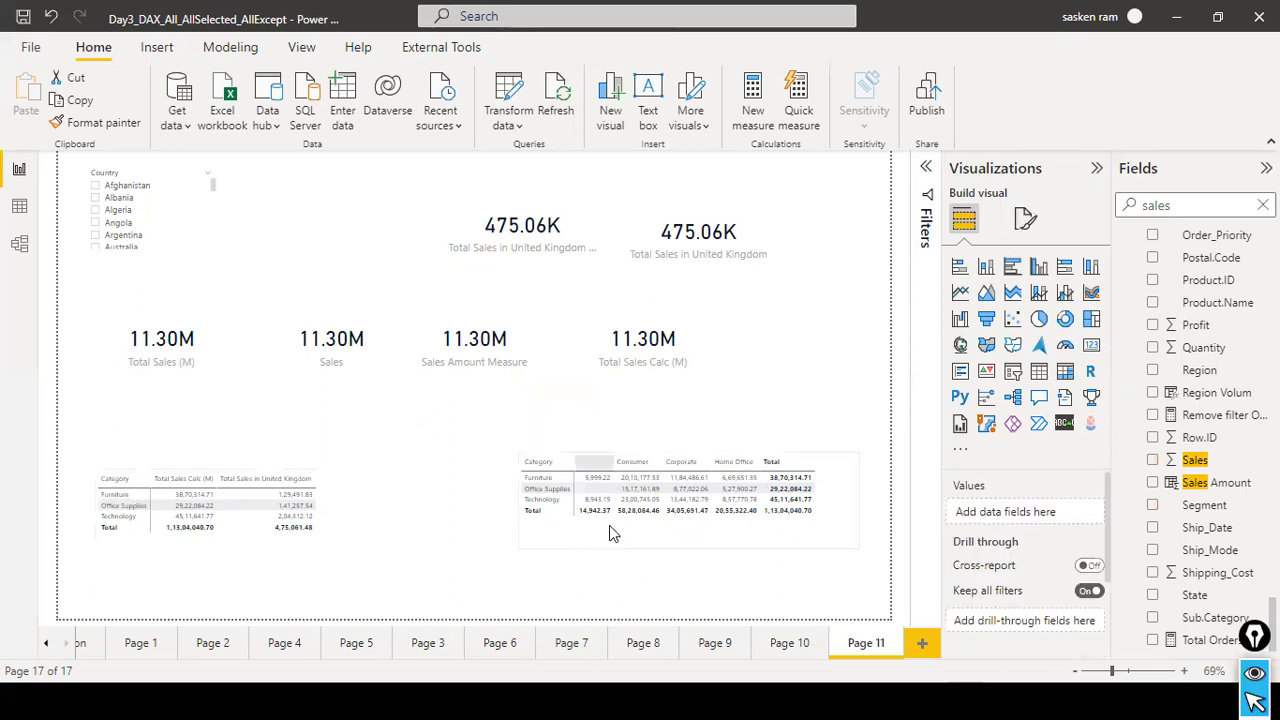
{"action": "left_click_drag", "start_coordinate": [521, 505], "coordinate": [549, 496]}
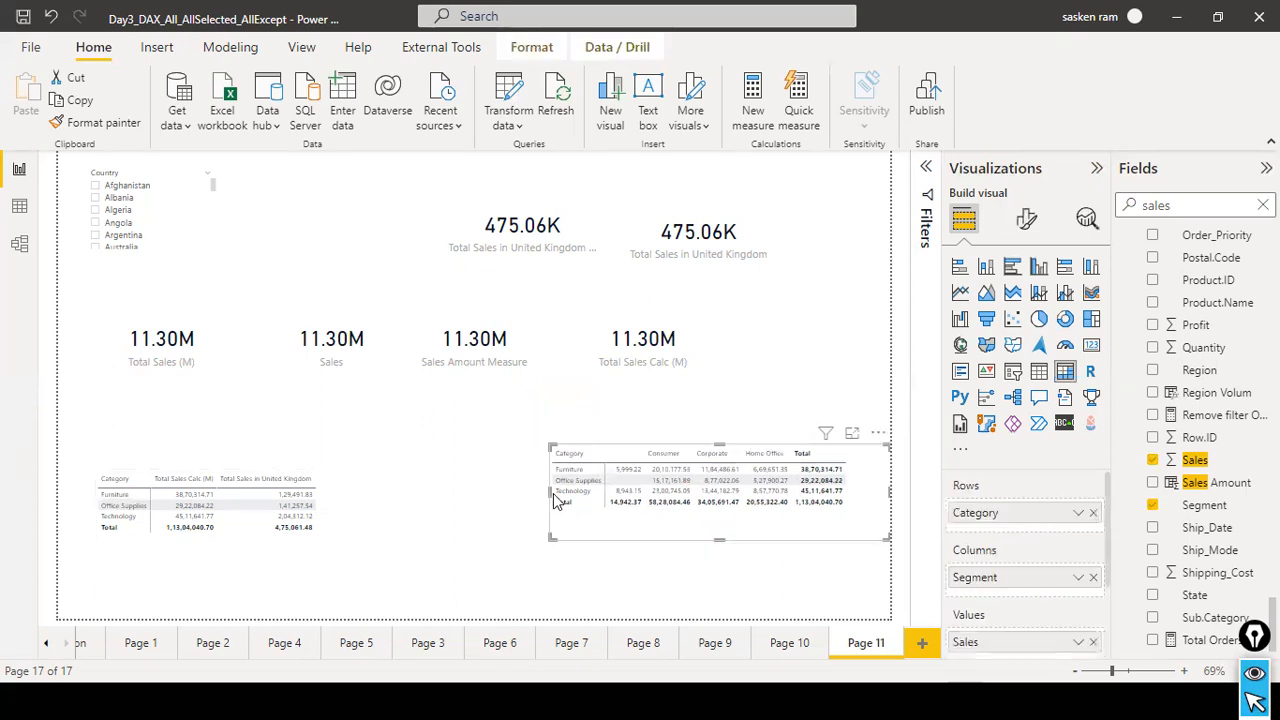
Recheck the ALL slide in PowerPoint and switch back to the Power BI report.
{"action": "key", "text": "alt+Tab"}
{"action": "key", "text": "alt+Tab"}
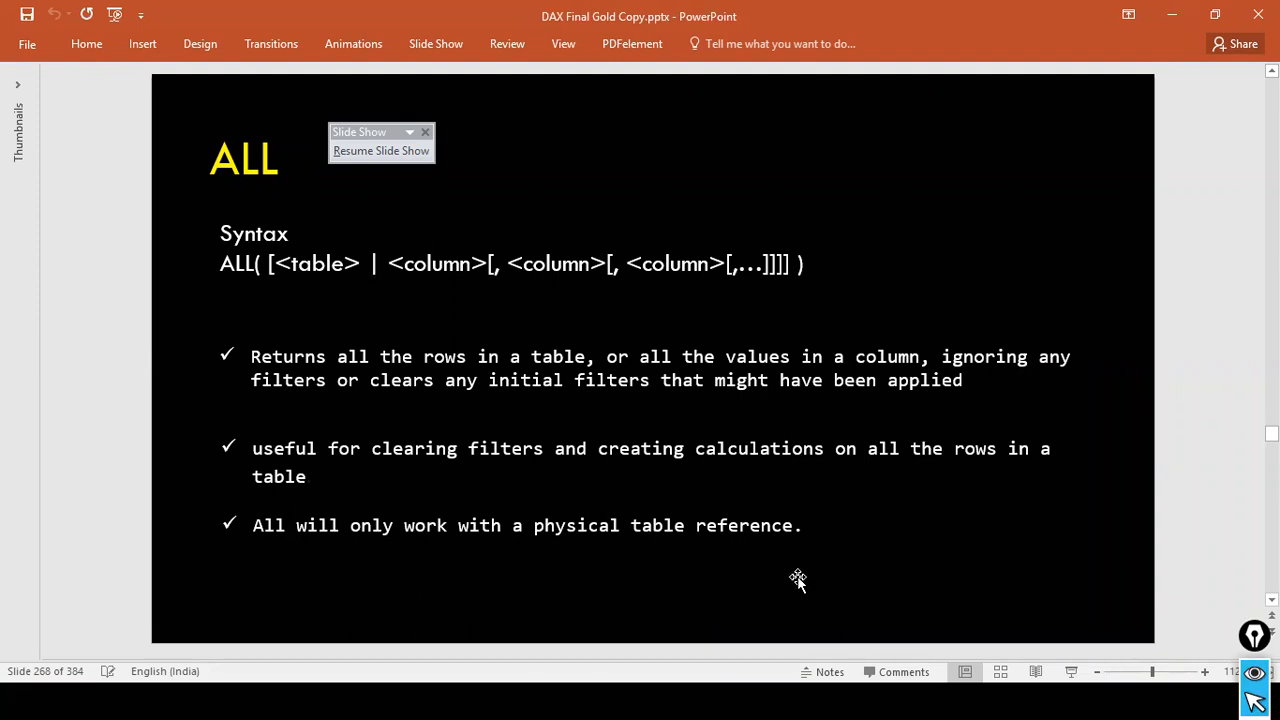
{"action": "key", "text": "alt+Tab"}
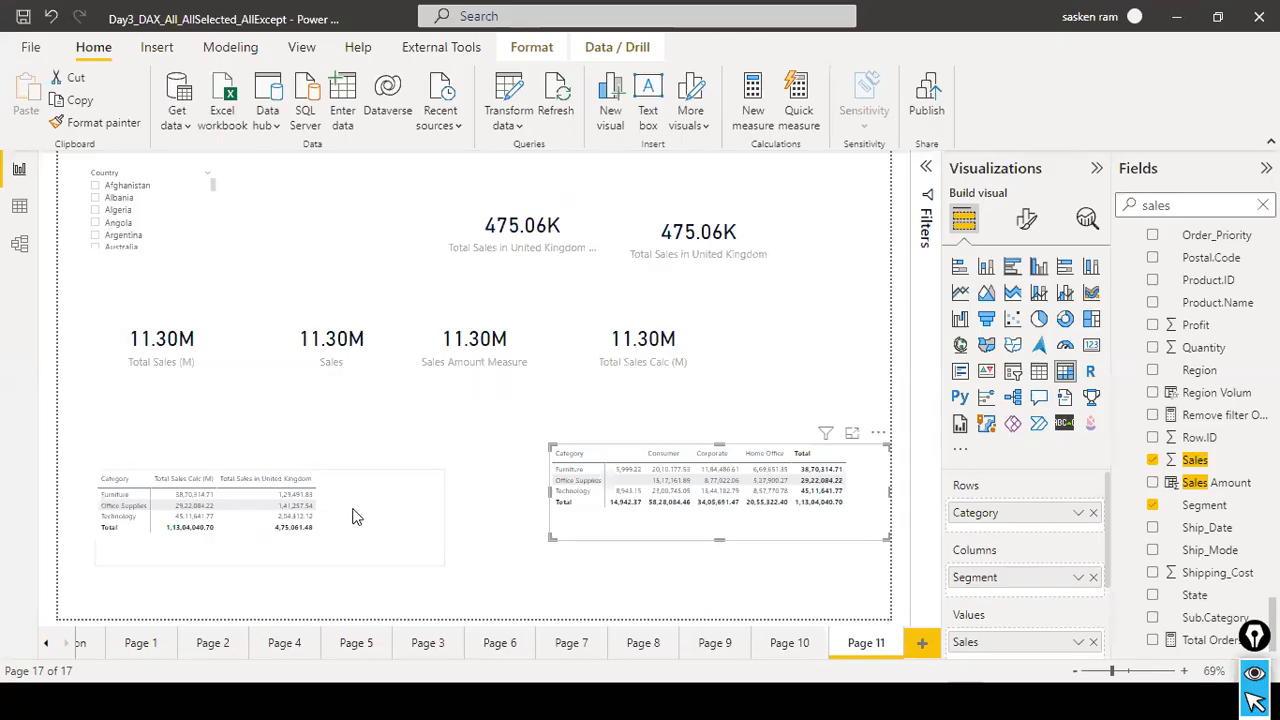
Select the category sales matrix, search the fields for all, and examine the All Sales measure's formula.
{"action": "left_click", "coordinate": [397, 521]}
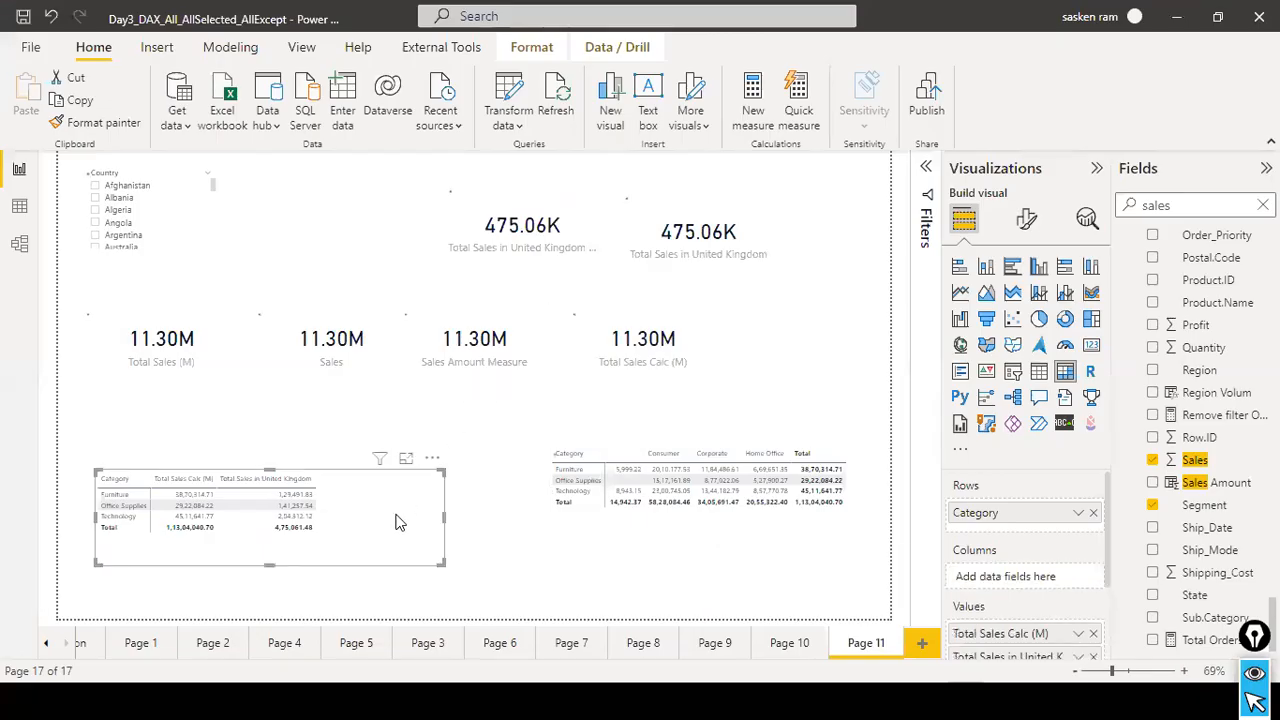
{"action": "double_click", "coordinate": [1212, 206]}
{"action": "type", "text": "all"}
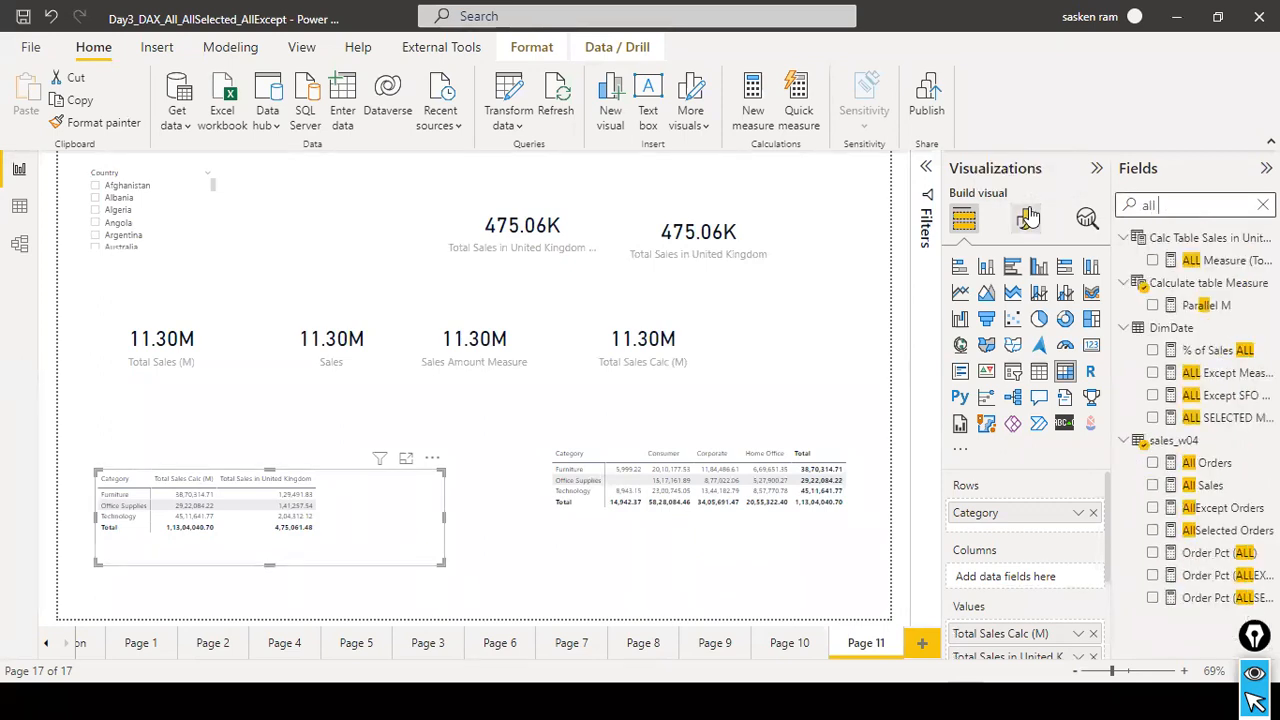
{"action": "left_click", "coordinate": [1203, 486]}
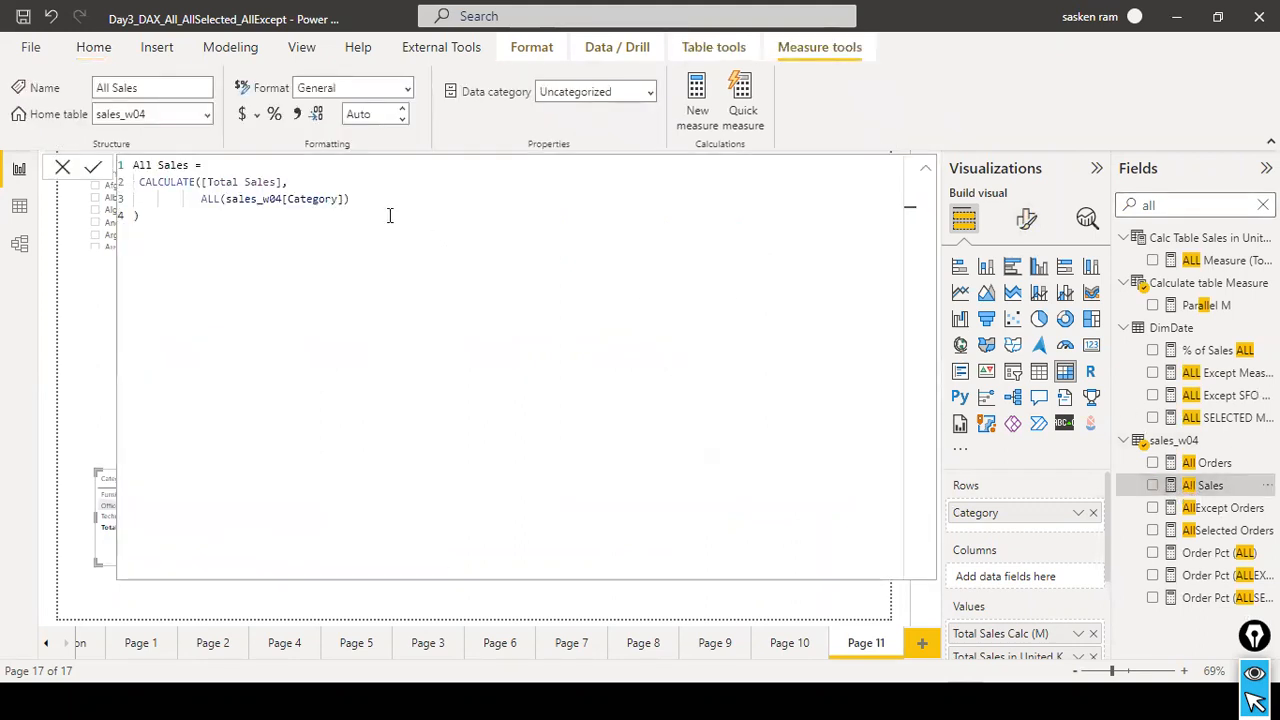
{"action": "left_click", "coordinate": [280, 183]}
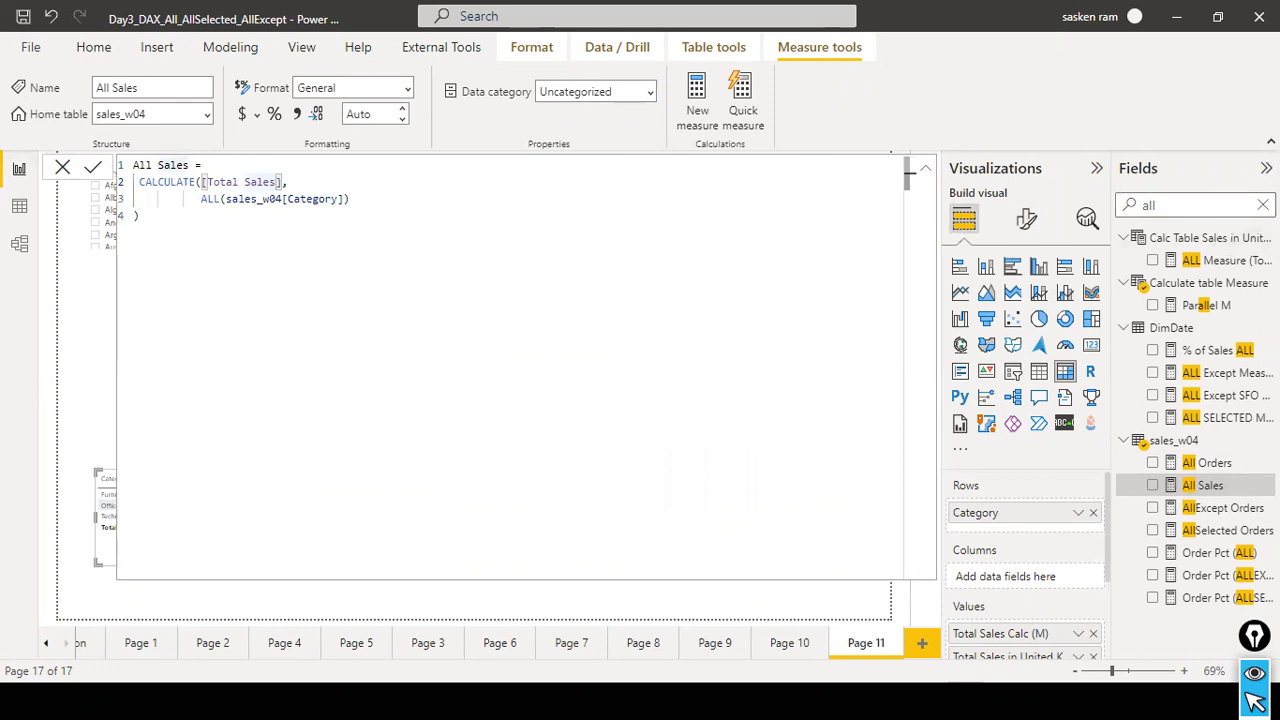
Search the fields for total and examine the Total Sales (M) measure's name and formula.
{"action": "left_click", "coordinate": [1263, 205]}
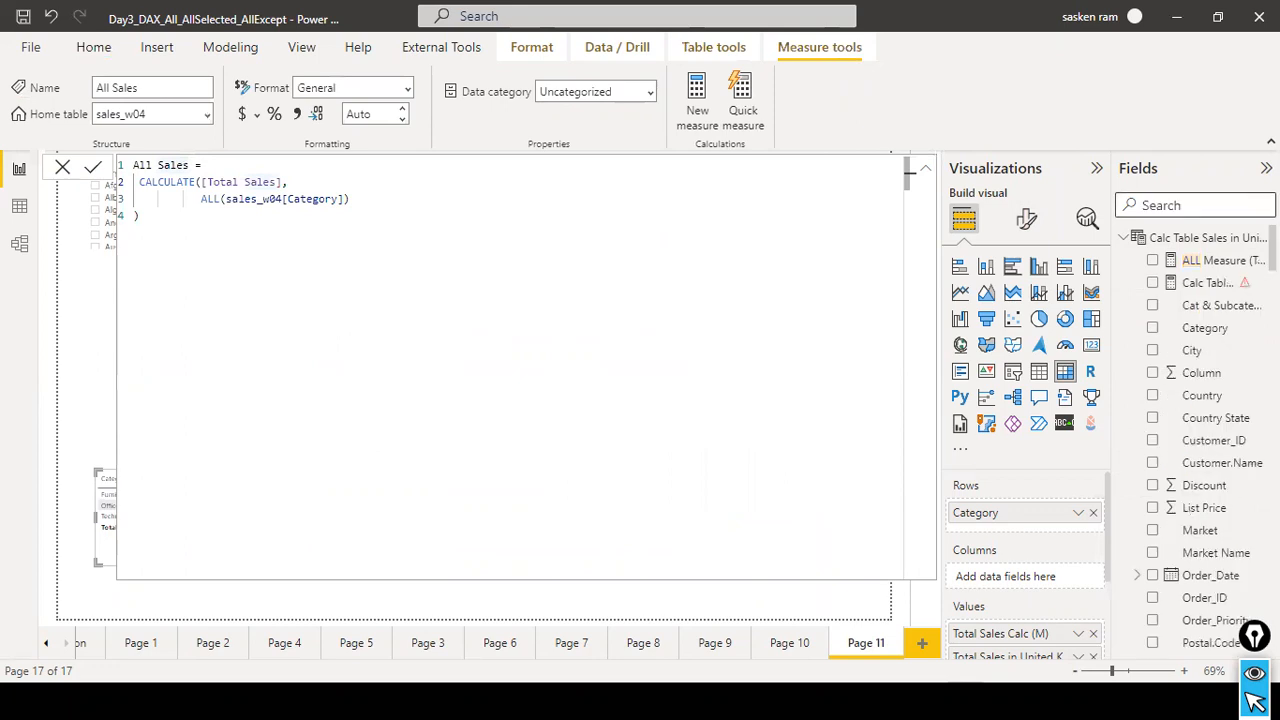
{"action": "type", "text": "ttal"}
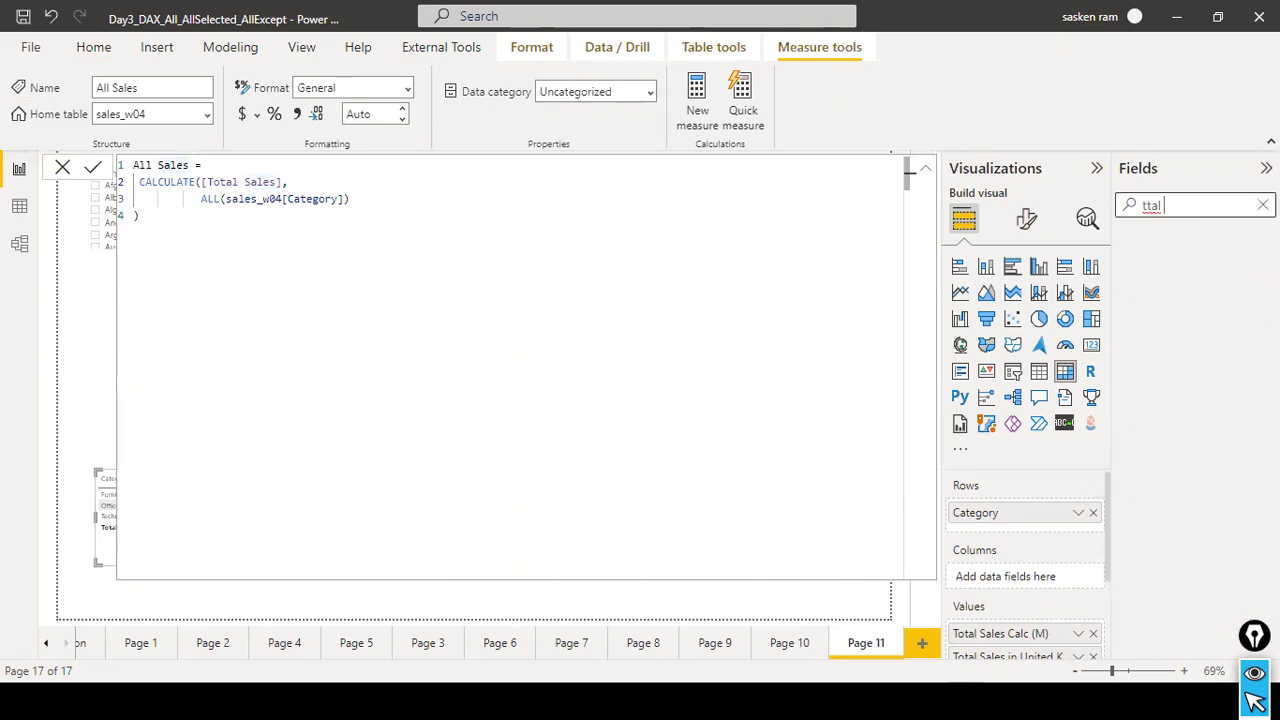
{"action": "key", "text": "BackSpace"}
{"action": "key", "text": "BackSpace"}
{"action": "type", "text": "total"}
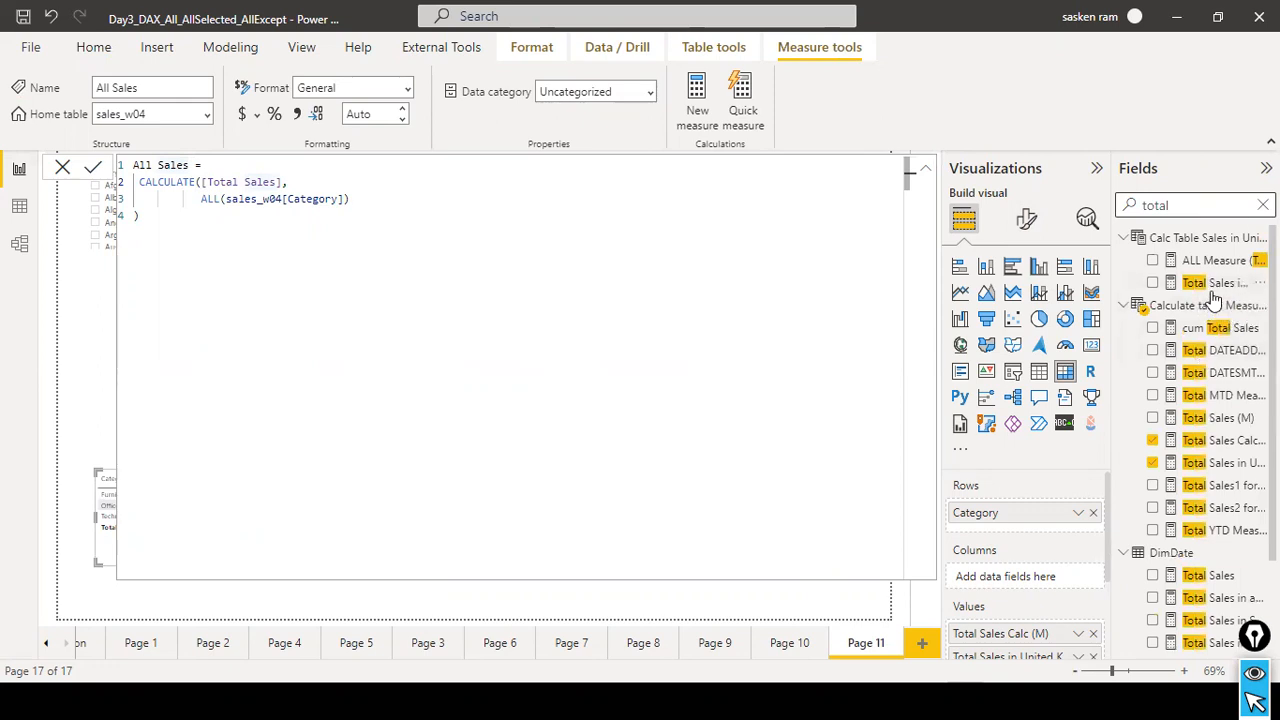
{"action": "left_click", "coordinate": [1220, 422]}
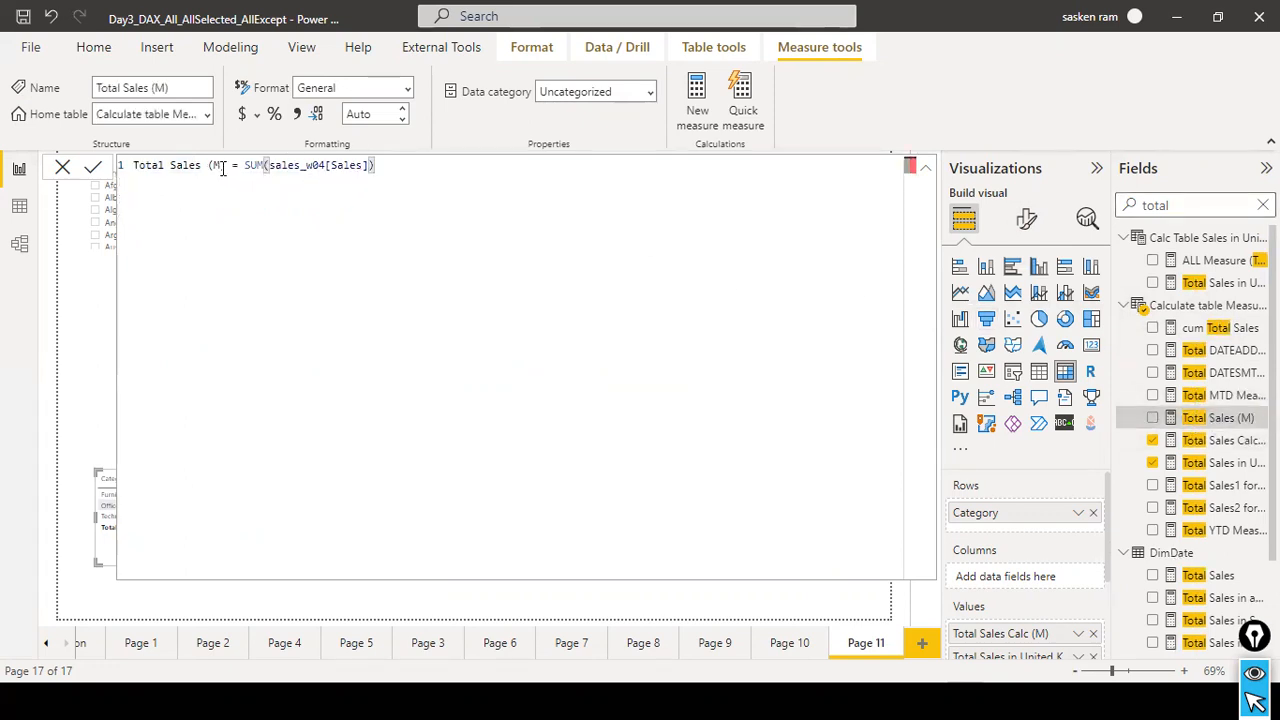
{"action": "left_click_drag", "start_coordinate": [226, 167], "coordinate": [62, 172]}
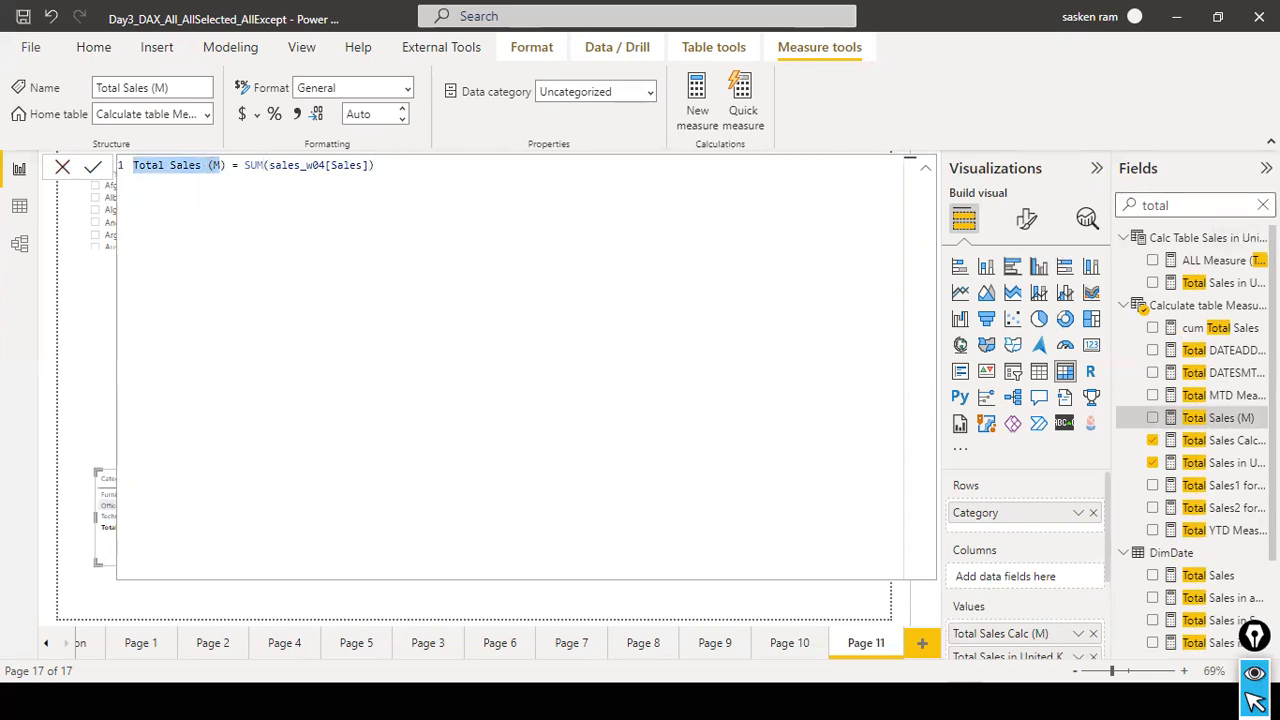
Search the fields for all and recheck the All Sales measure's formula in sales_w04.
{"action": "double_click", "coordinate": [1168, 204]}
{"action": "key", "text": "BackSpace"}
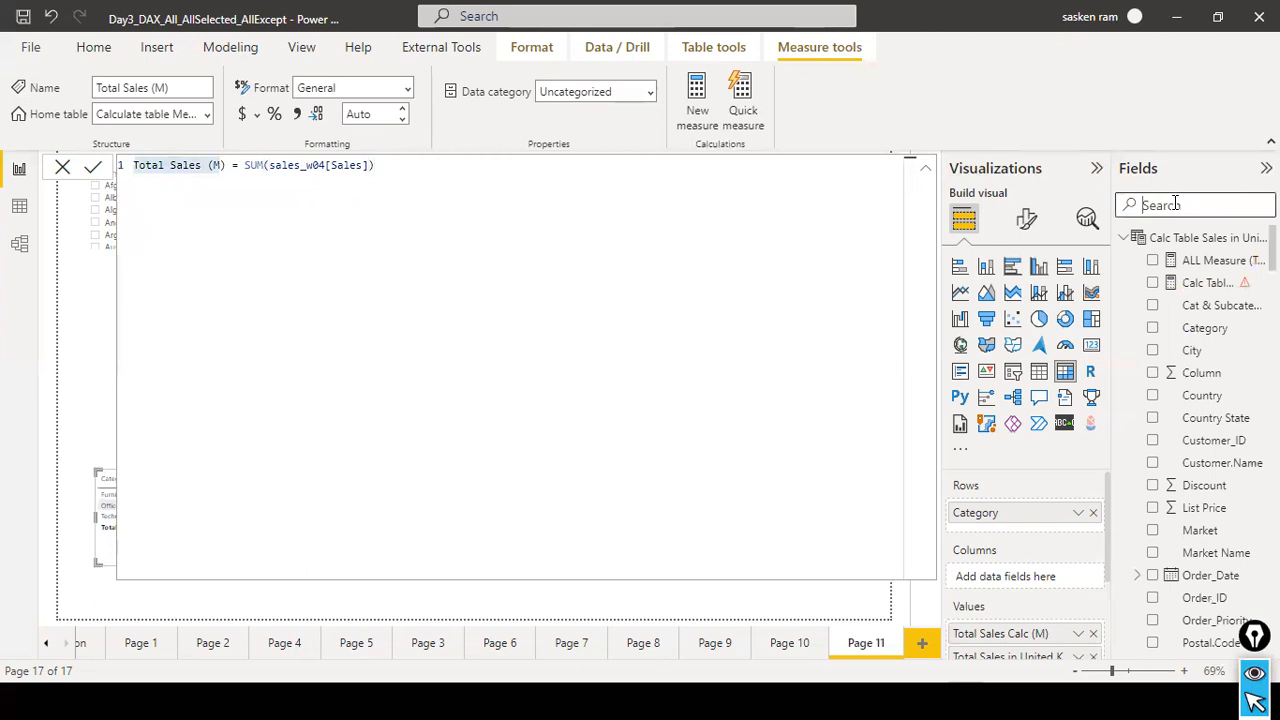
{"action": "type", "text": "all"}
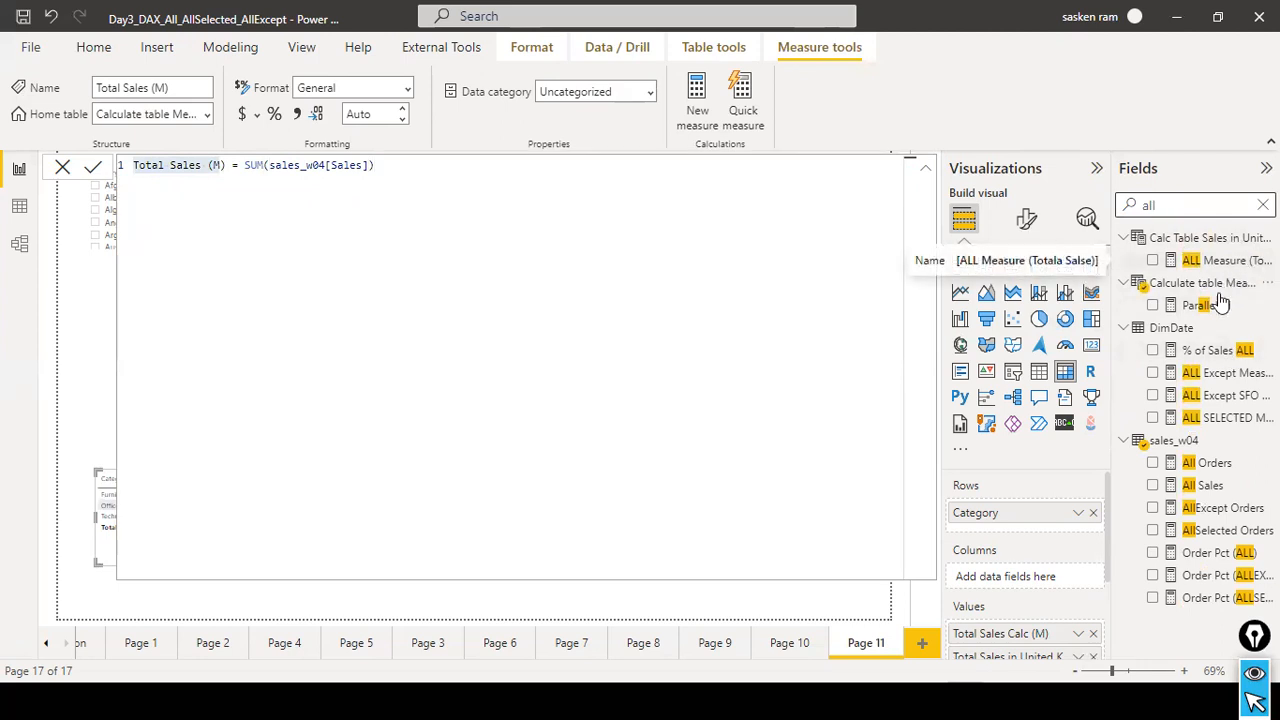
{"action": "left_click", "coordinate": [1203, 487]}
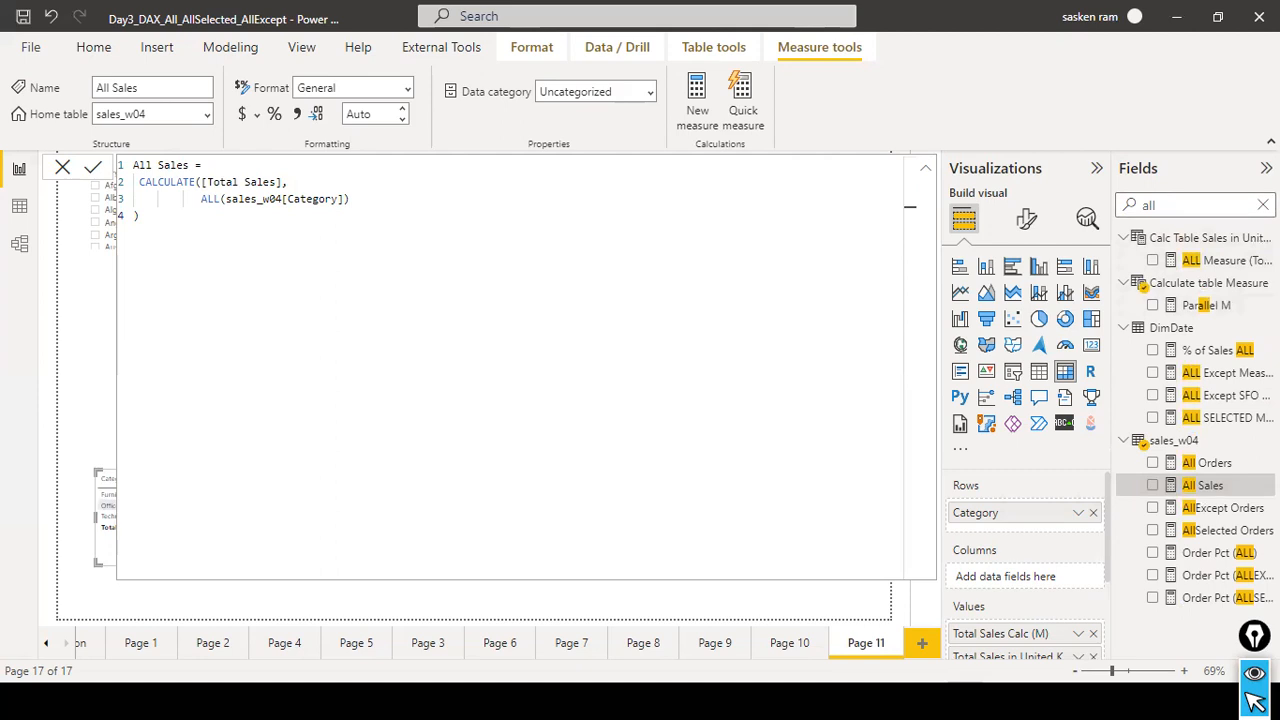
Search the fields for total sales, examine DimDate's Total Sales formula, and clear the search.
{"action": "left_click", "coordinate": [1262, 205]}
{"action": "type", "text": "to"}
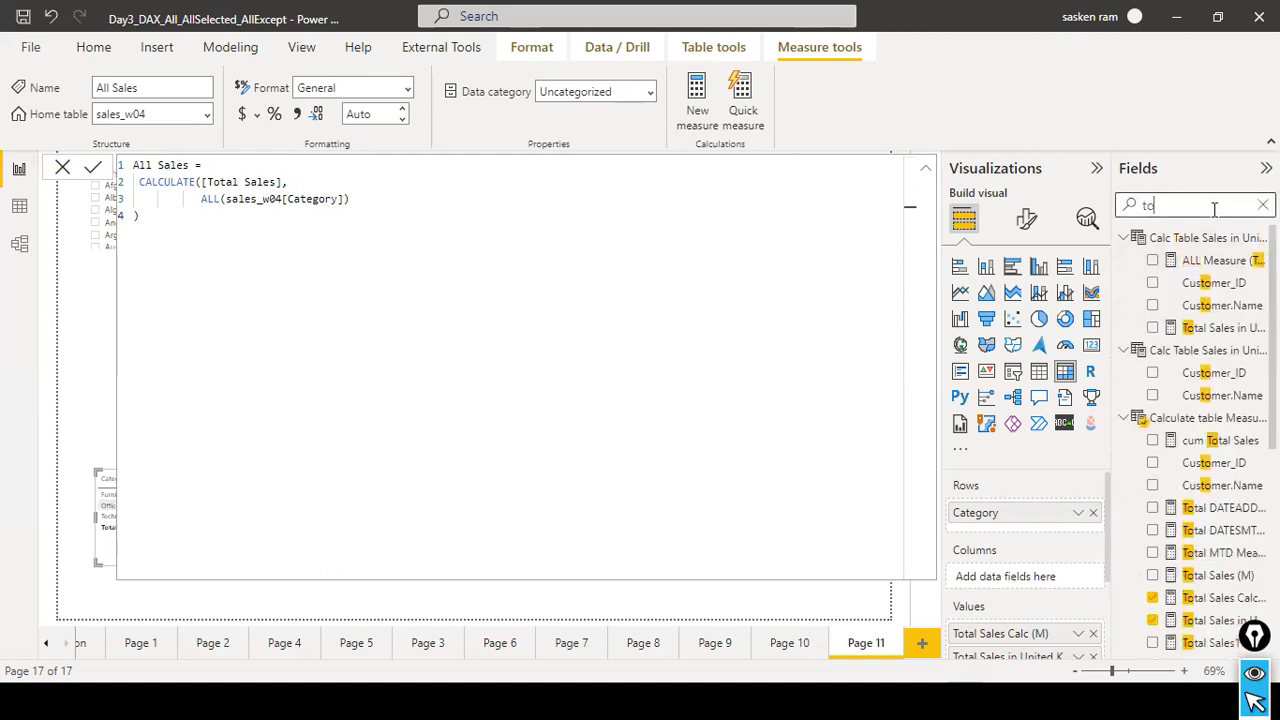
{"action": "type", "text": "tal sales"}
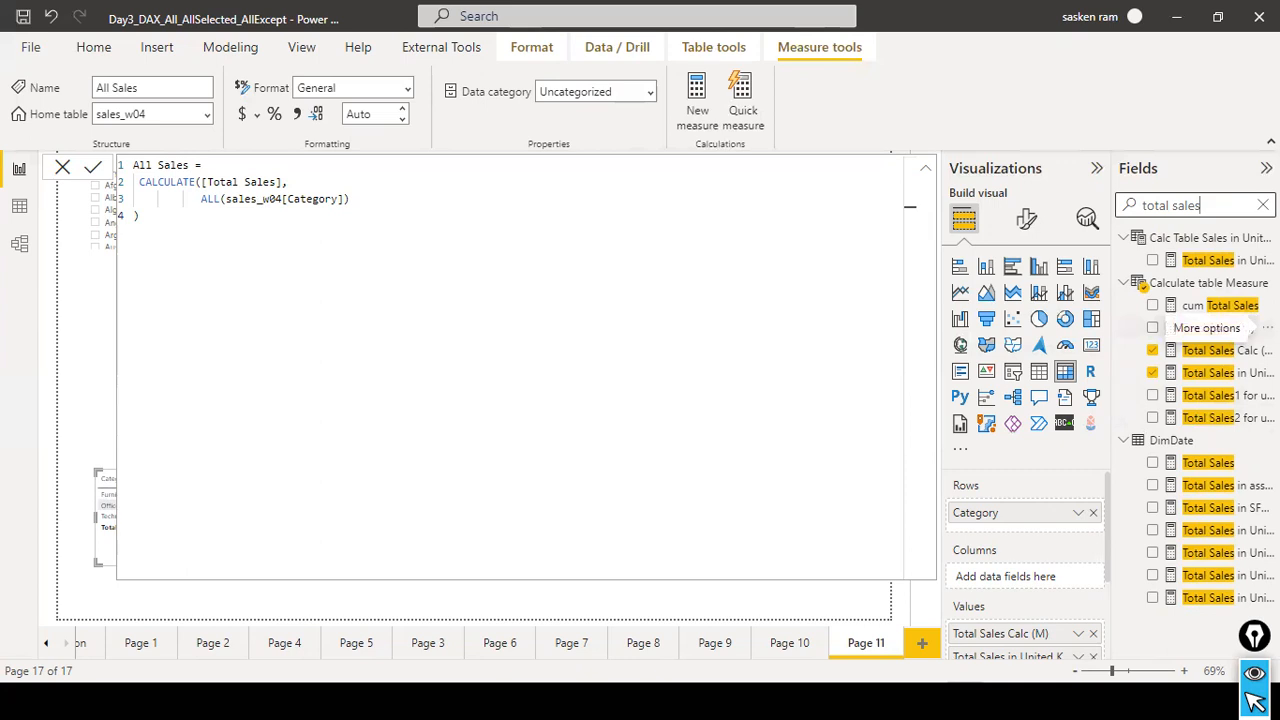
{"action": "left_click", "coordinate": [1190, 462]}
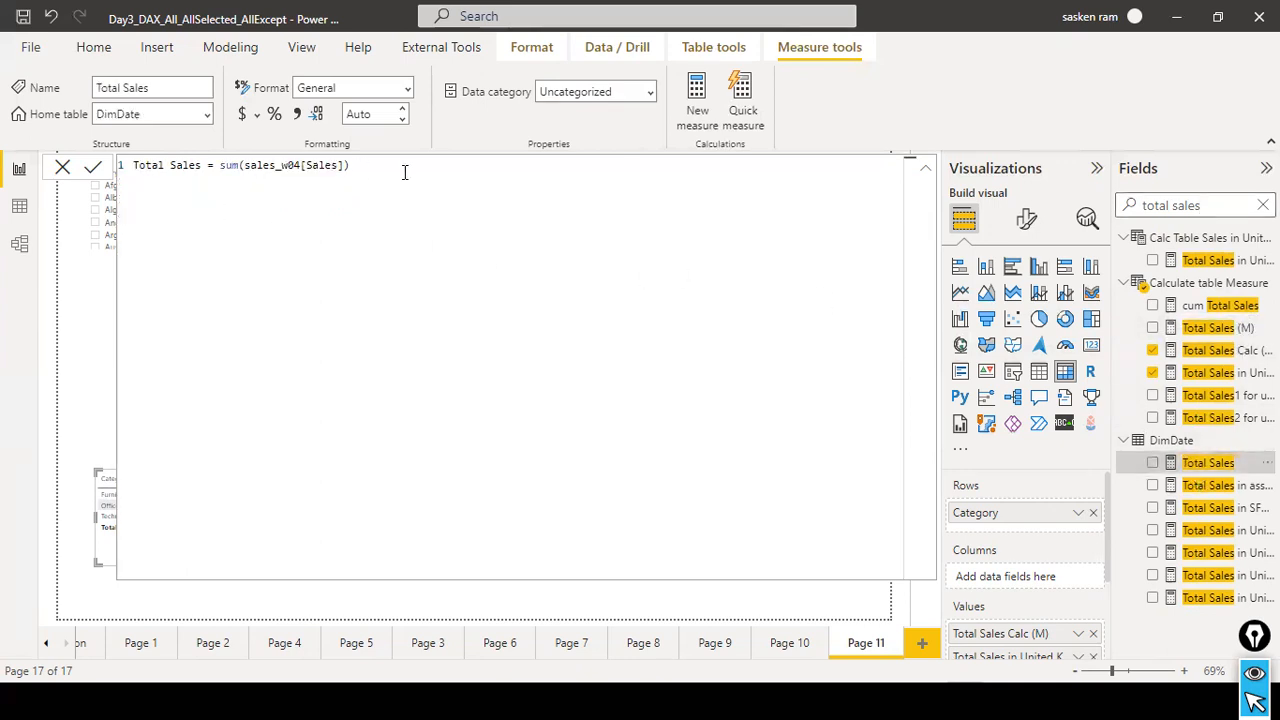
{"action": "left_click_drag", "start_coordinate": [208, 166], "coordinate": [103, 171]}
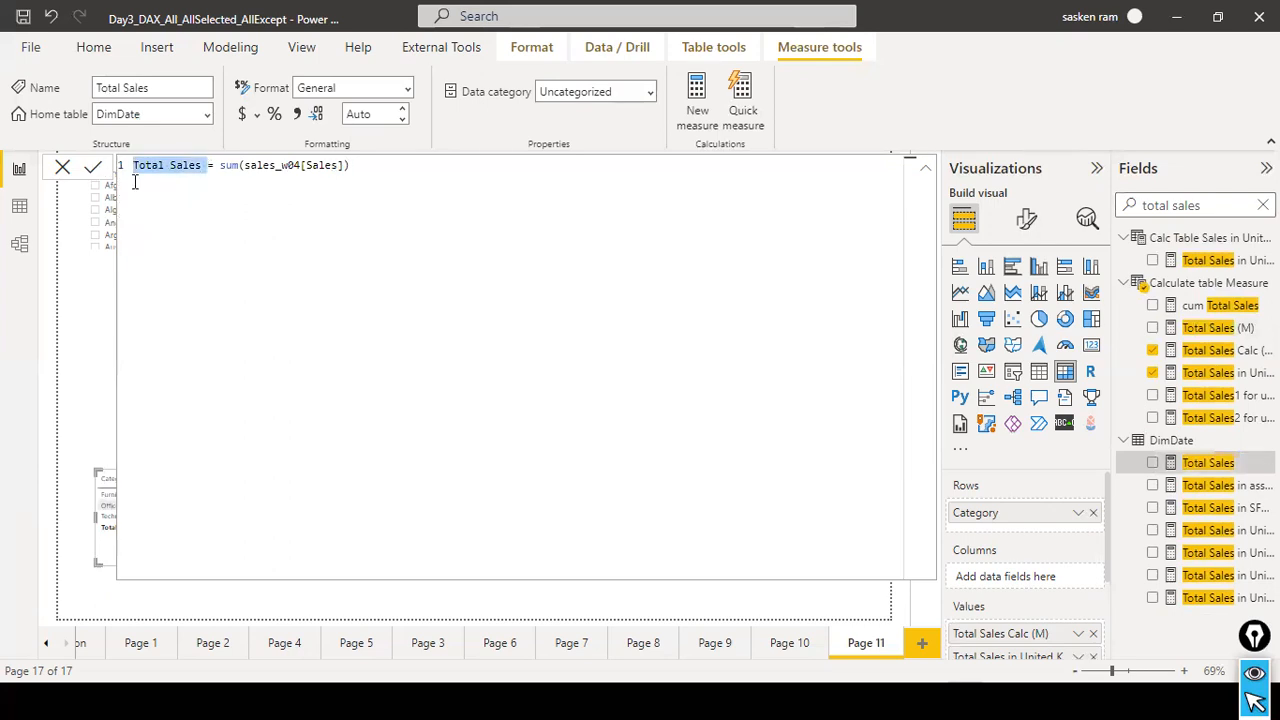
{"action": "left_click", "coordinate": [70, 167]}
{"action": "left_click", "coordinate": [1263, 205]}
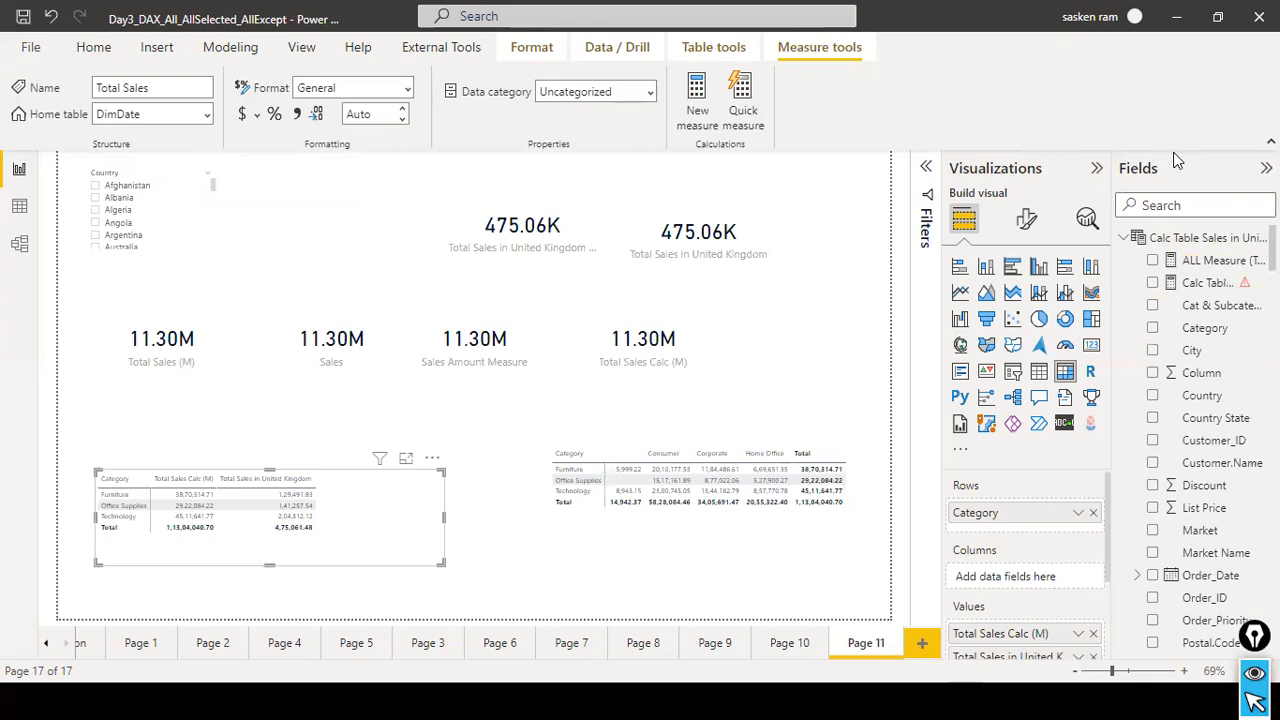
Examine the [Total Sales] and ALL(sales_w04) arguments in the ALL Measure formula of the calculated table.
{"action": "left_click", "coordinate": [1203, 261]}
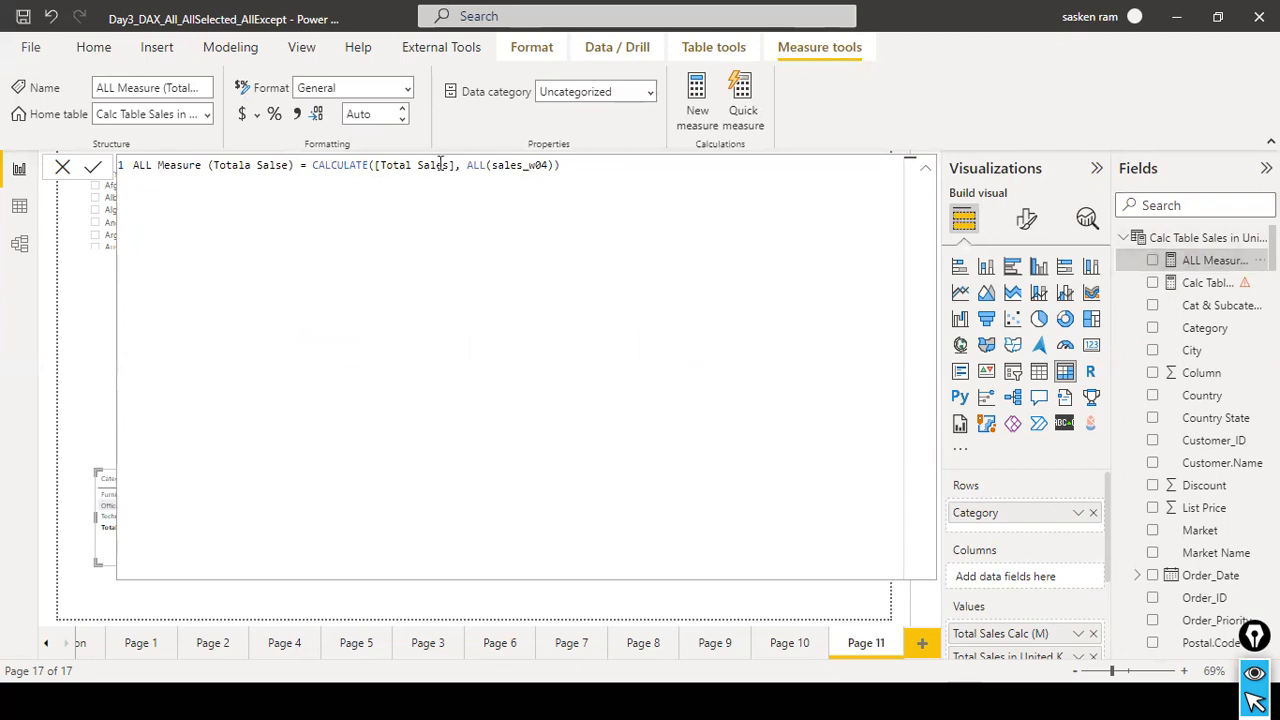
{"action": "left_click_drag", "start_coordinate": [383, 166], "coordinate": [456, 166]}
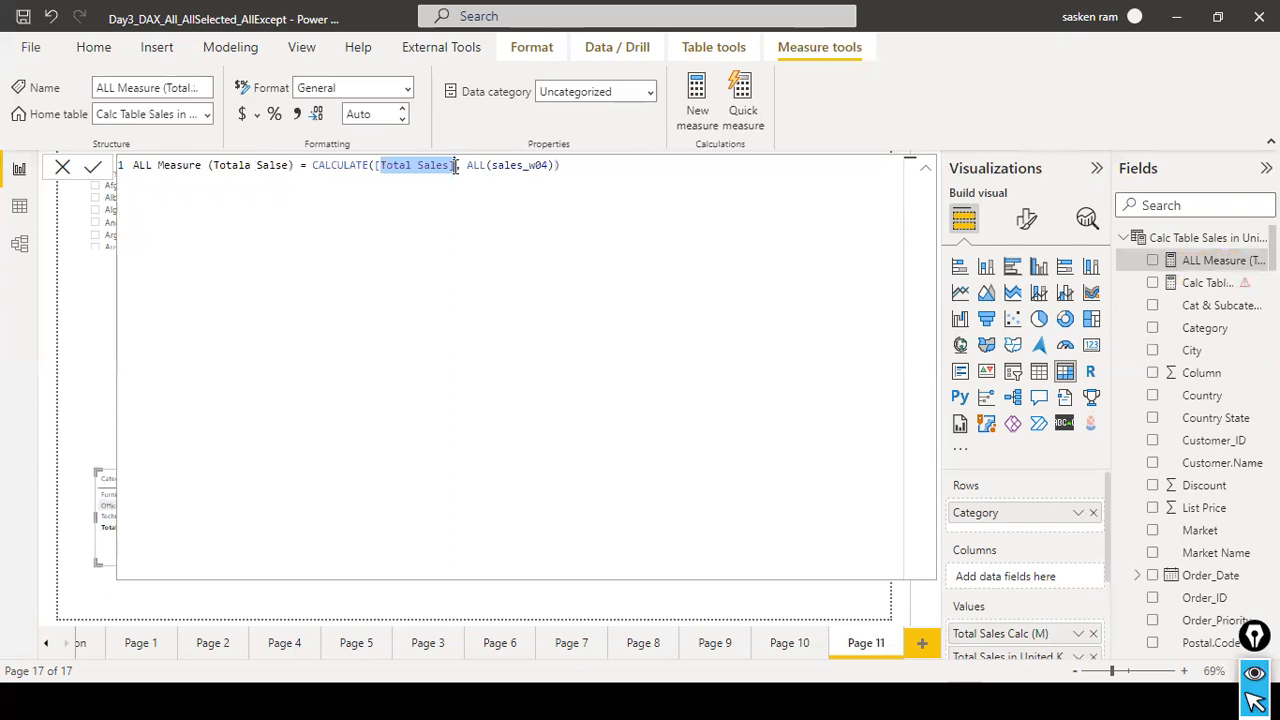
{"action": "left_click", "coordinate": [445, 166]}
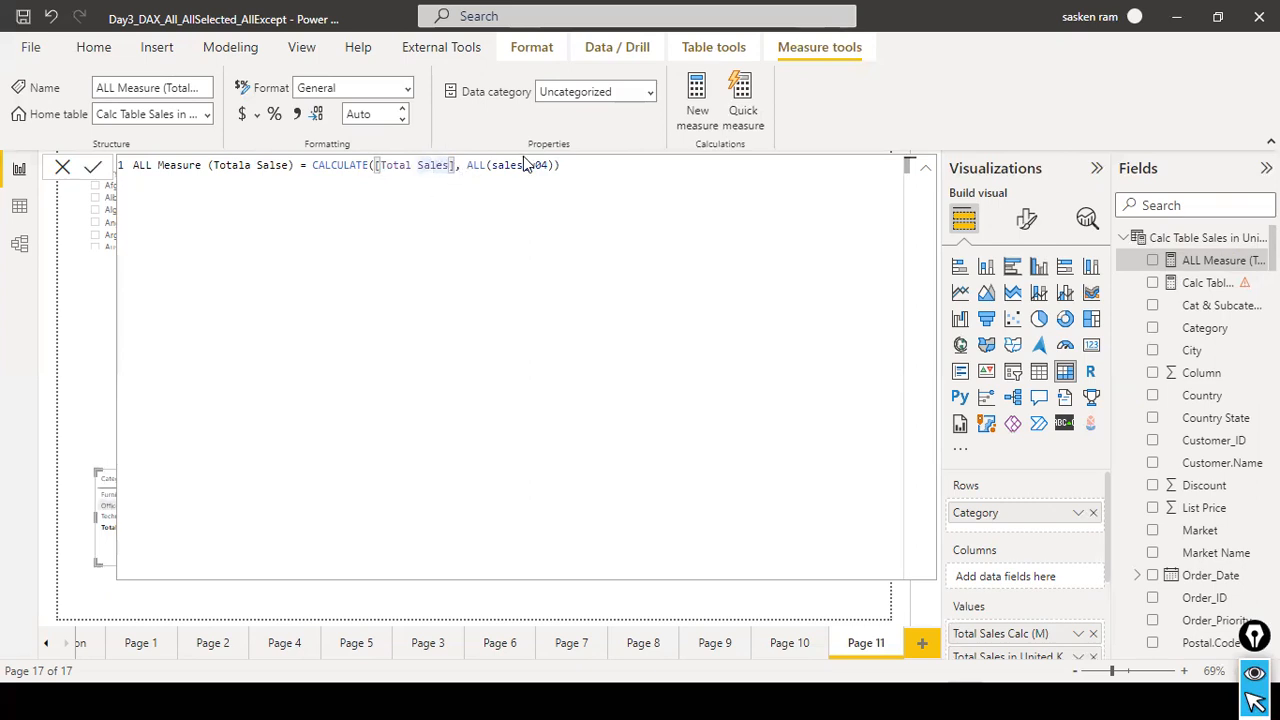
{"action": "left_click", "coordinate": [421, 167]}
{"action": "left_click", "coordinate": [507, 165]}
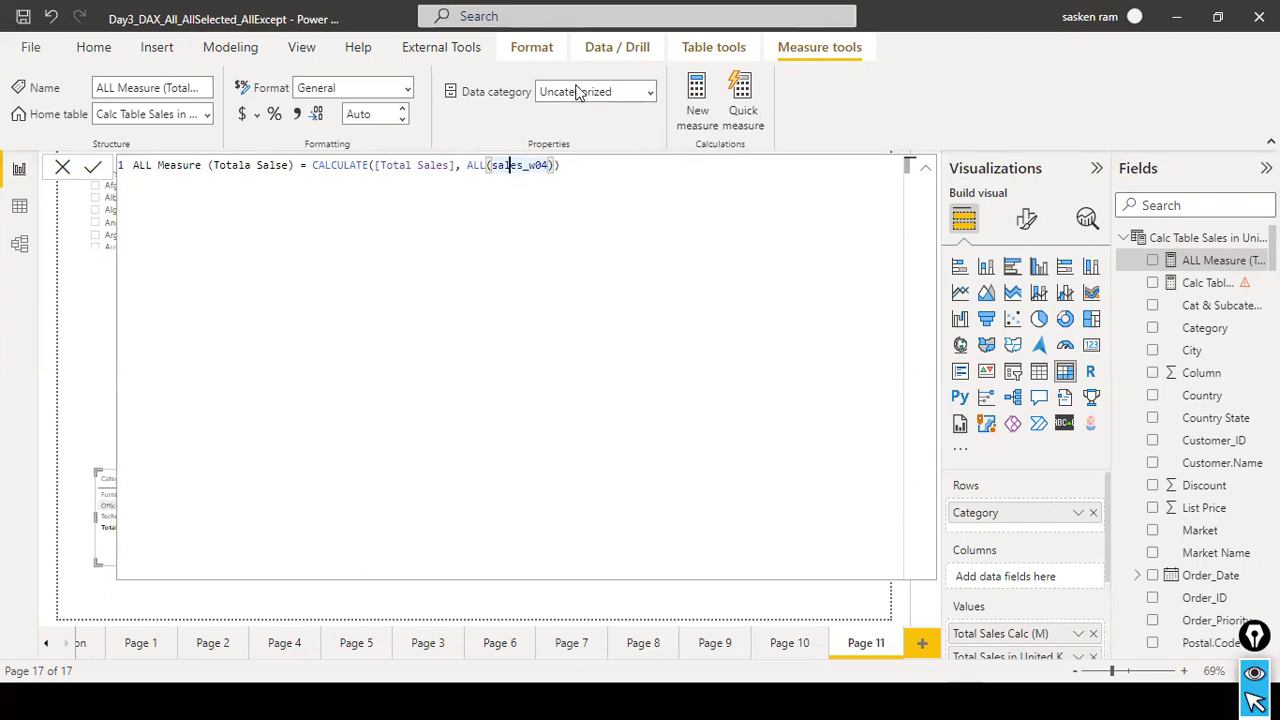
Correct the measure's name to ALL Measure (Total Sales), commit the formula, and close the formula editor.
{"action": "left_click", "coordinate": [245, 167]}
{"action": "key", "text": "BackSpace"}
{"action": "key", "text": "BackSpace"}
{"action": "key", "text": "Delete"}
{"action": "type", "text": "es"}
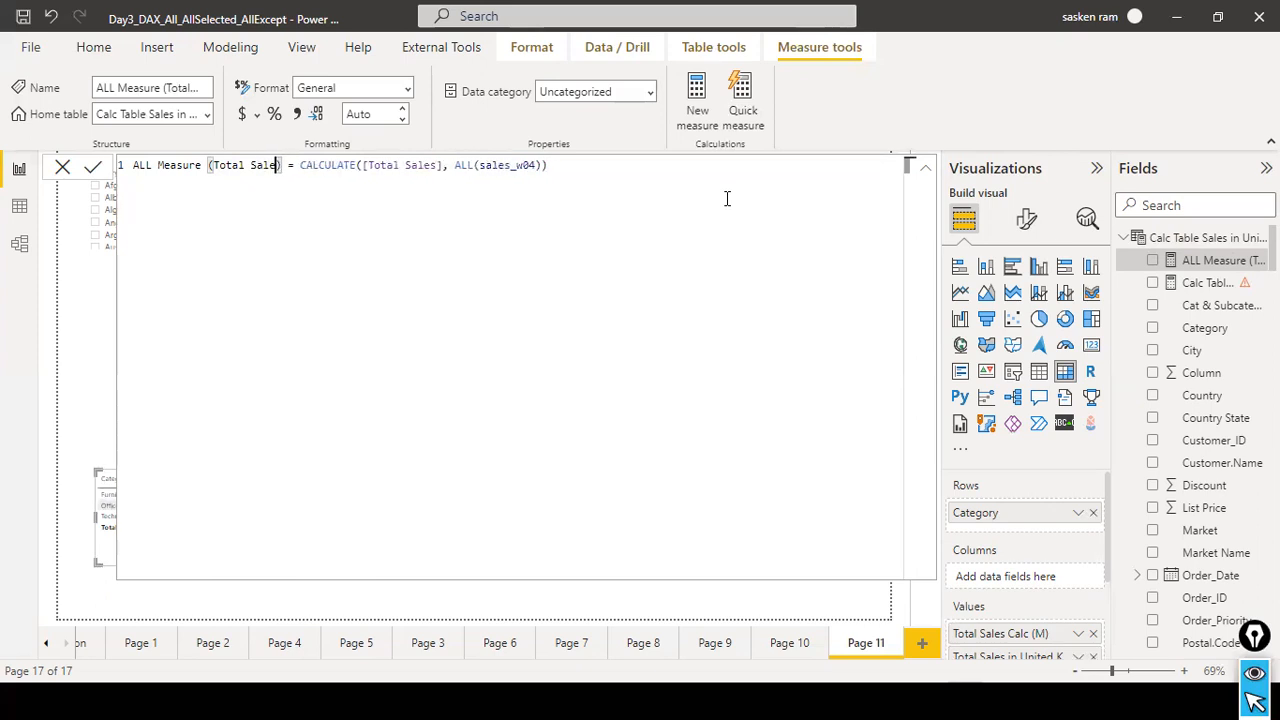
{"action": "key", "text": "End"}
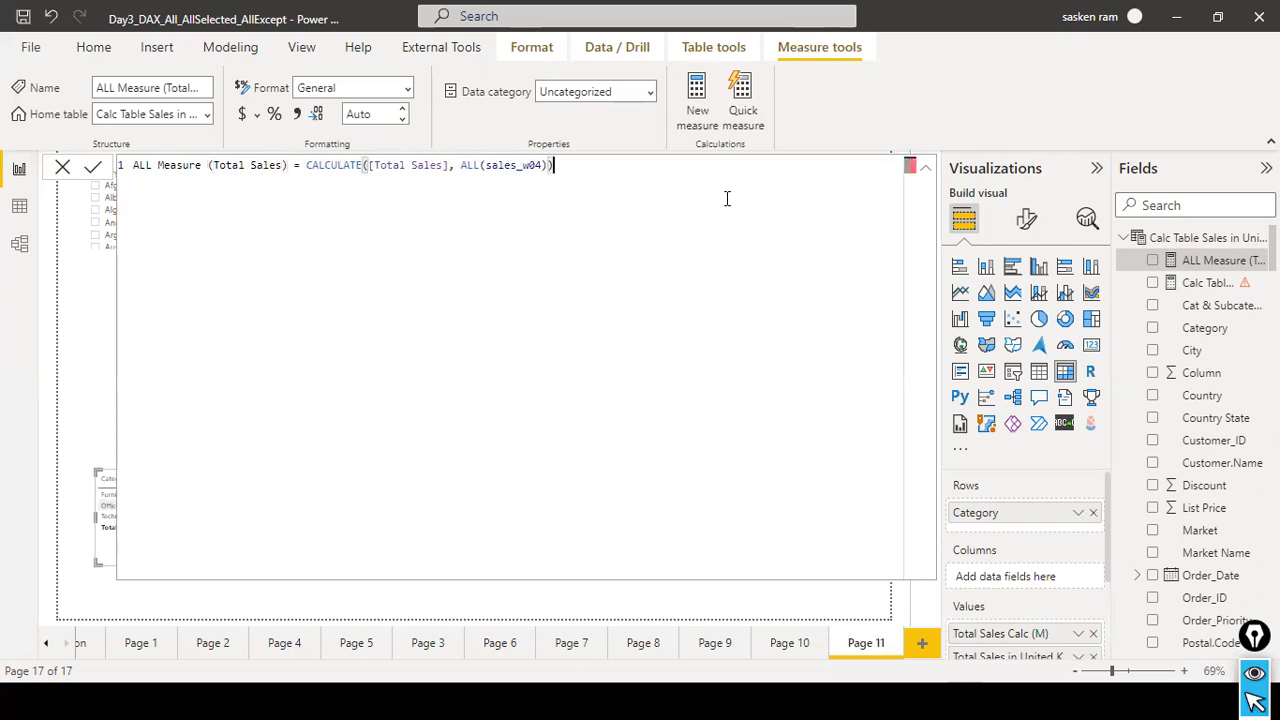
{"action": "left_click", "coordinate": [93, 170]}
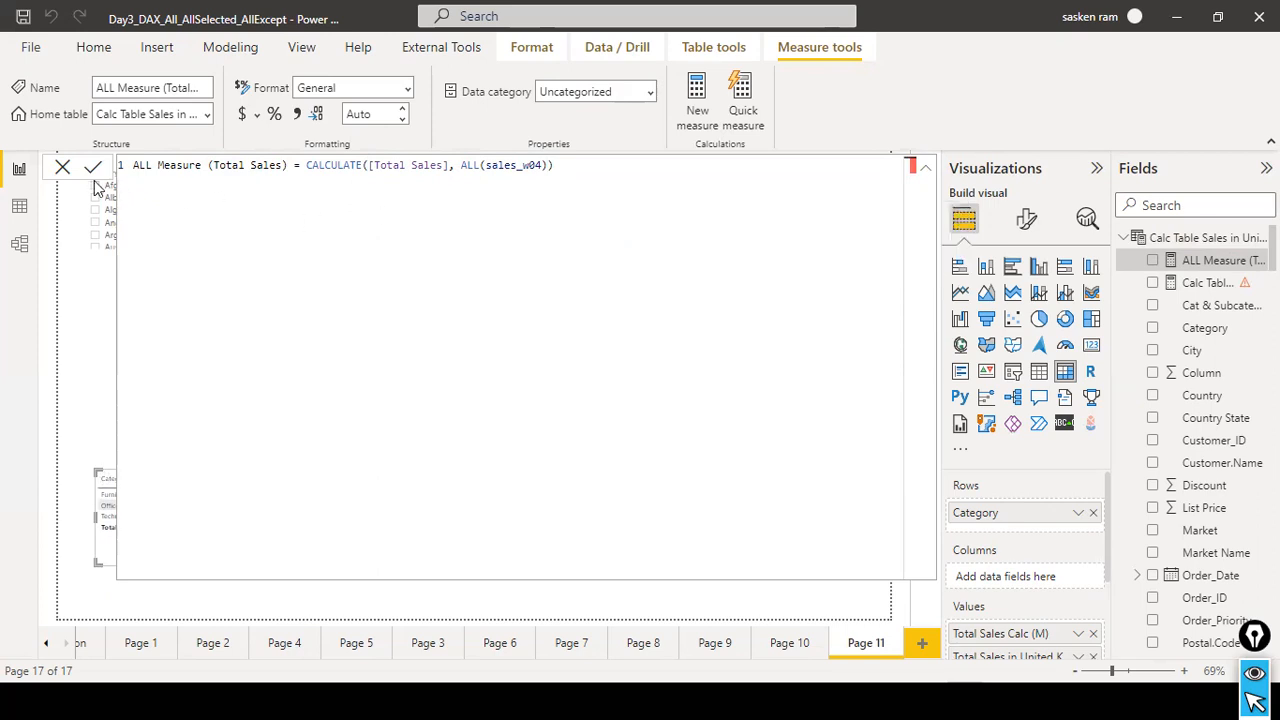
{"action": "left_click", "coordinate": [60, 167]}
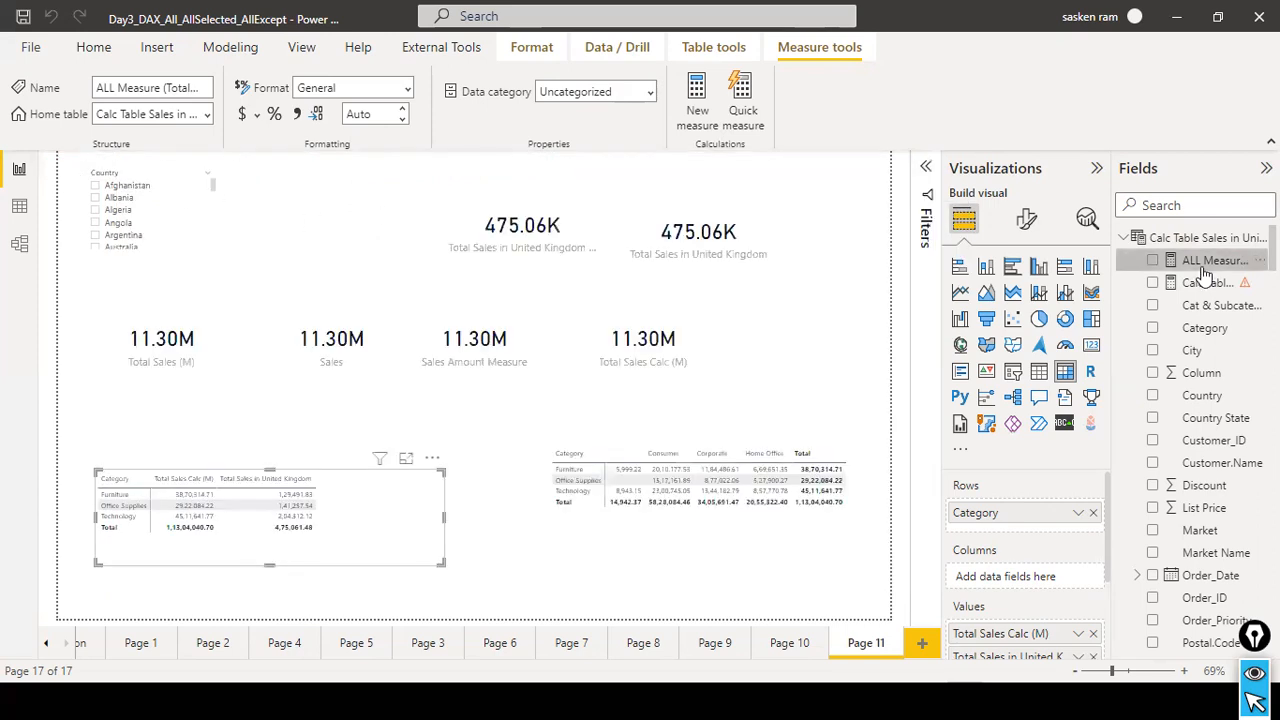
Add ALL Measure (Total Sales) to the category sales matrix's values and widen the matrix slightly.
{"action": "left_click_drag", "start_coordinate": [1205, 275], "coordinate": [376, 496]}
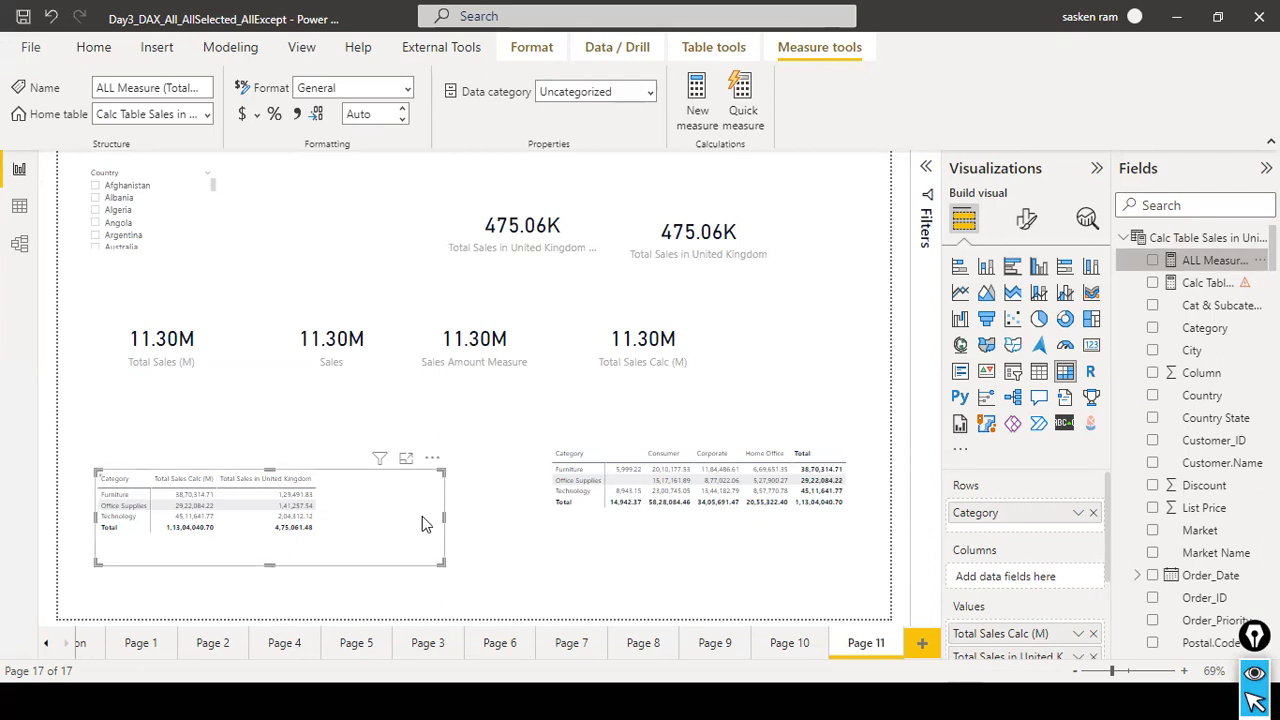
{"action": "left_click_drag", "start_coordinate": [443, 520], "coordinate": [476, 541]}
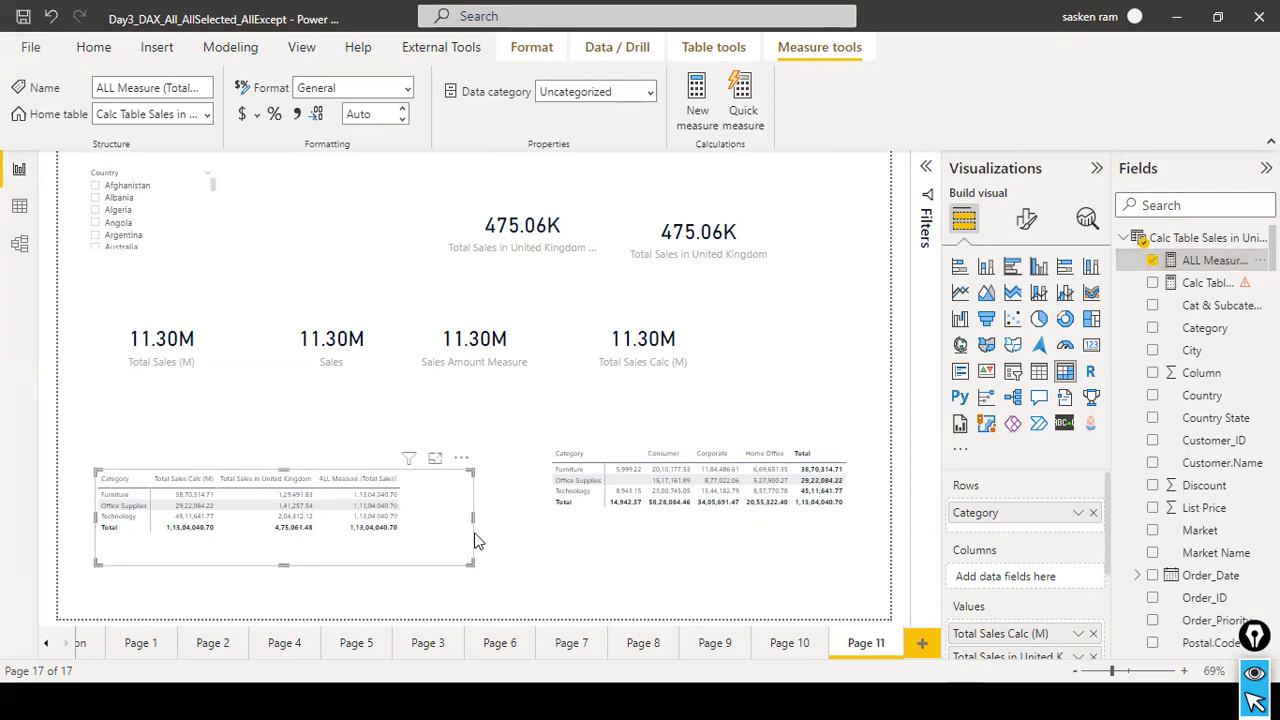
Filter the report to Albania with the Country slicer and stretch the category sales matrix wider.
{"action": "left_click", "coordinate": [97, 199]}
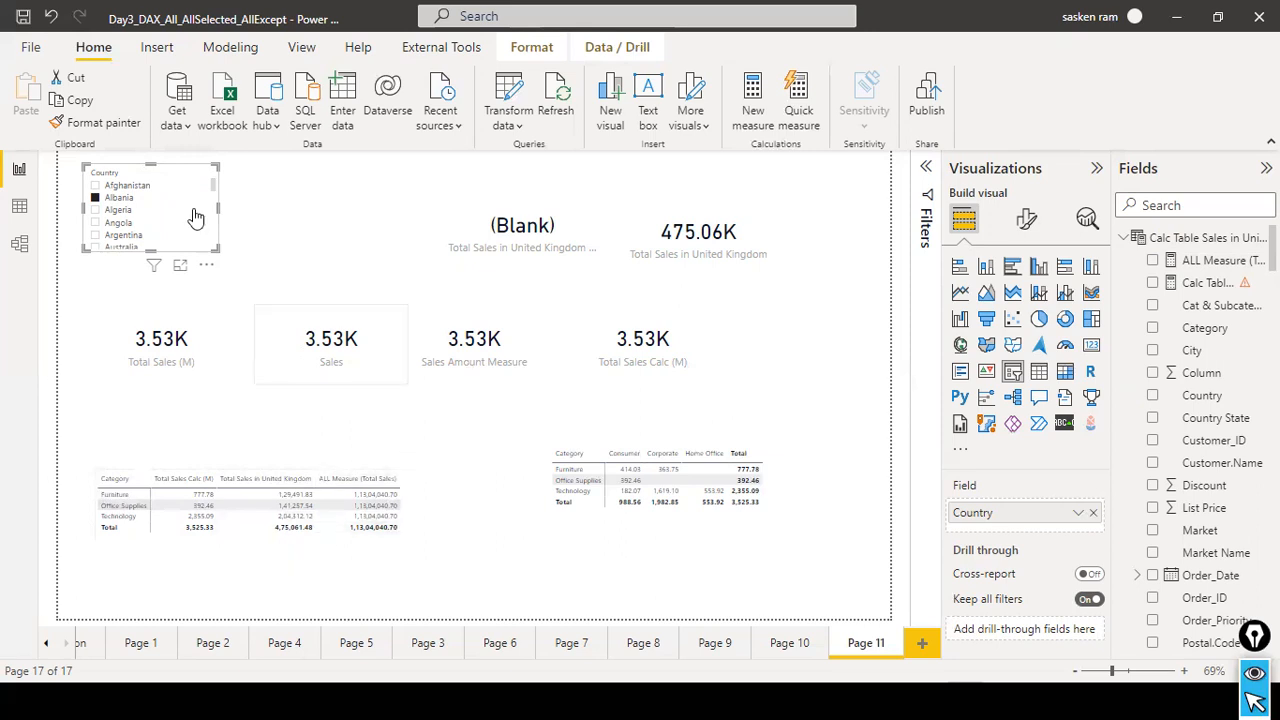
{"action": "left_click", "coordinate": [476, 525]}
{"action": "left_click_drag", "start_coordinate": [473, 517], "coordinate": [523, 512]}
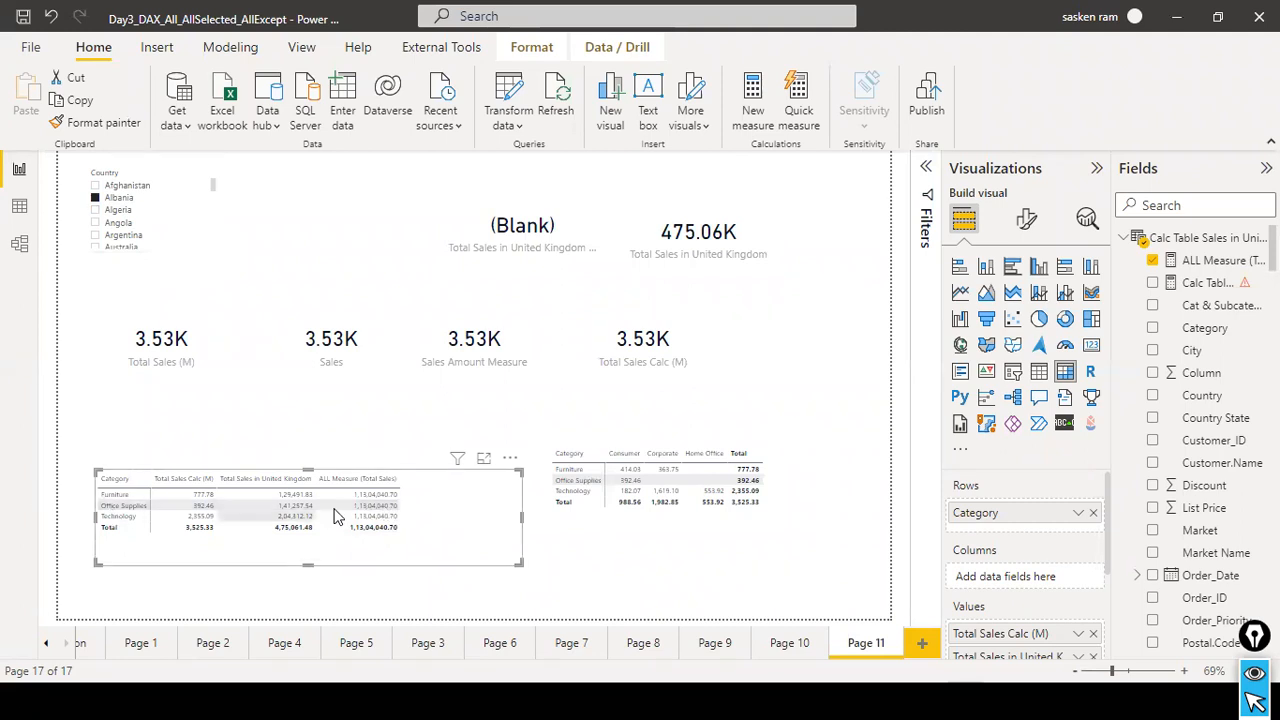
{"action": "mouse_move", "coordinate": [352, 516]}
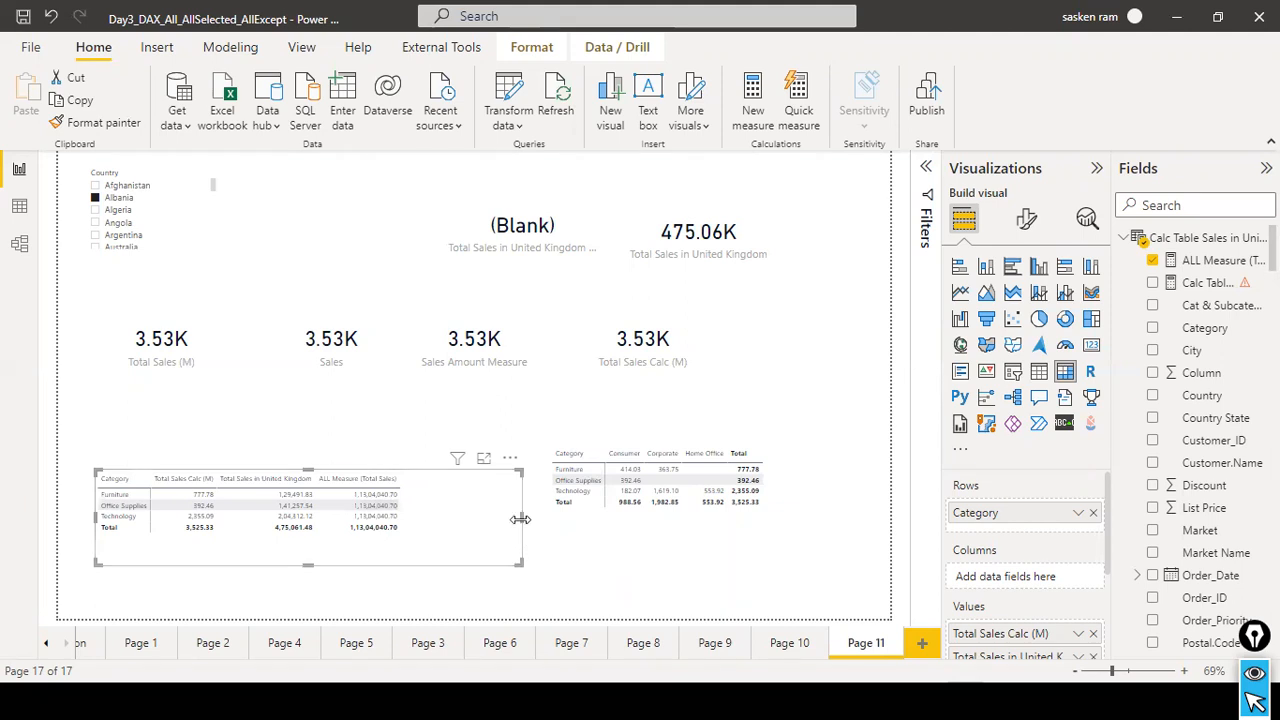
Shrink the Category by Segment matrix around its data and move it up beneath the Total Sales Calc (M) card.
{"action": "left_click", "coordinate": [650, 528]}
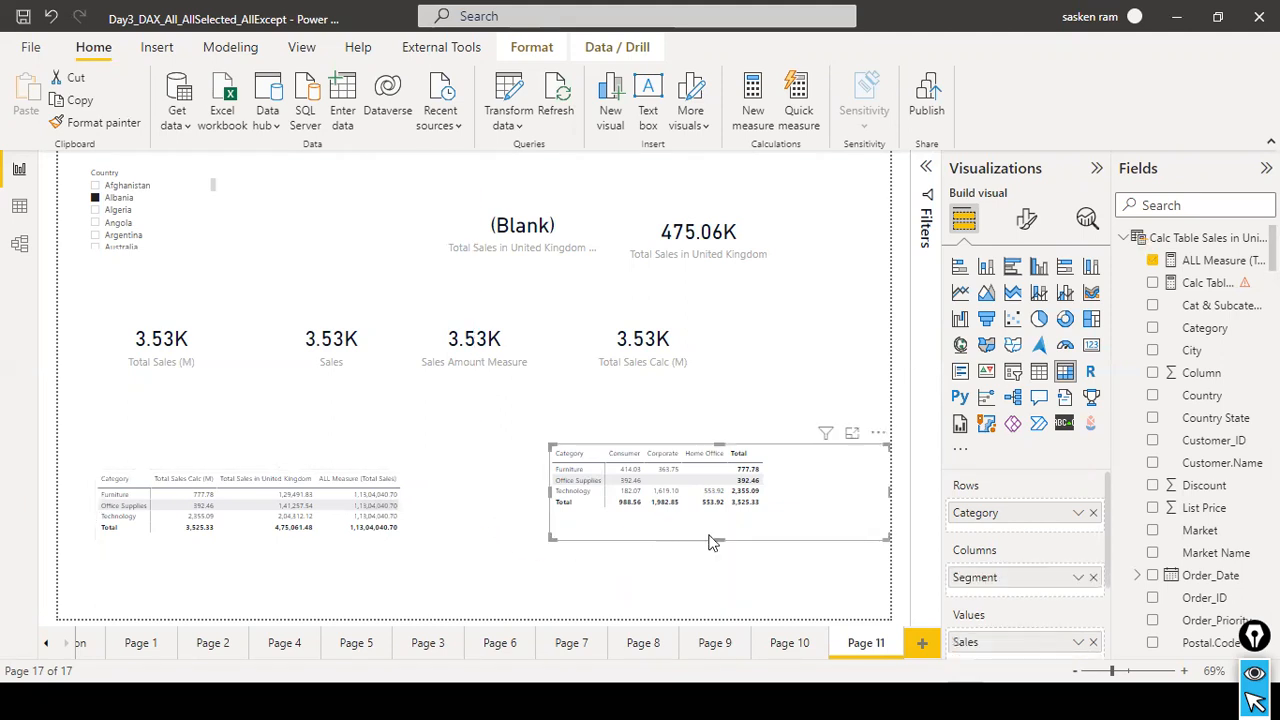
{"action": "left_click_drag", "start_coordinate": [889, 490], "coordinate": [795, 499]}
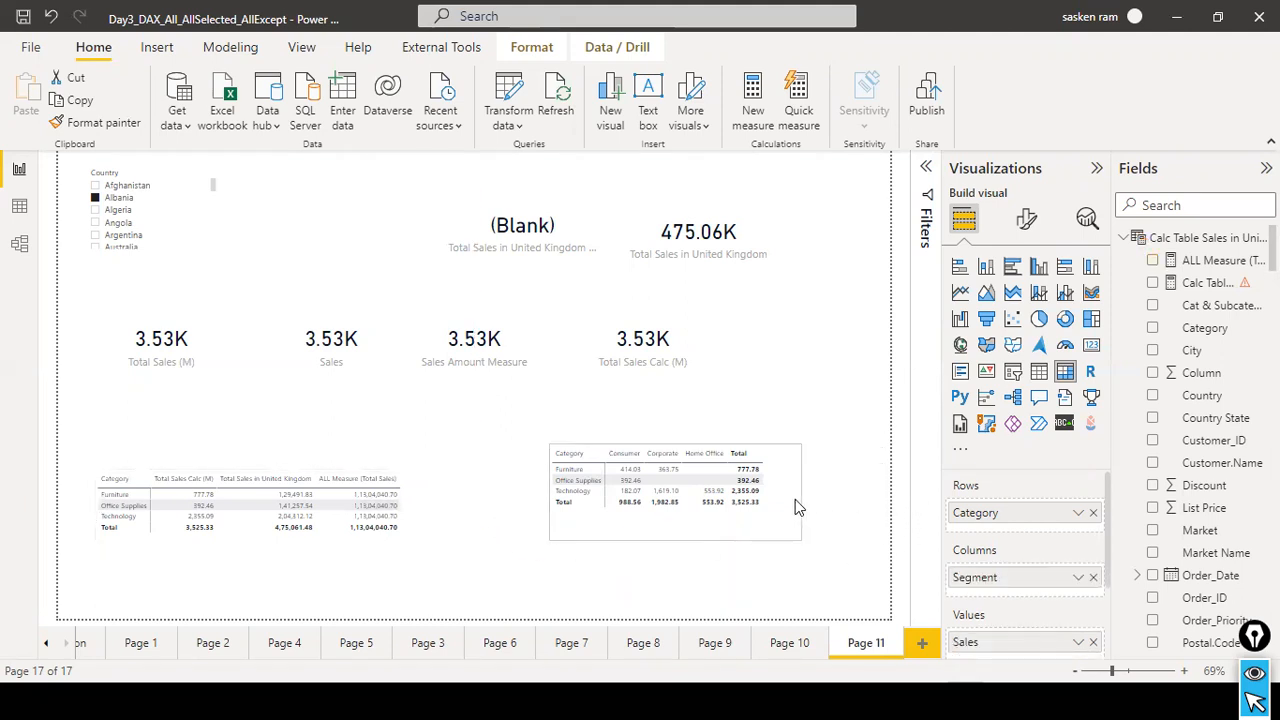
{"action": "left_click_drag", "start_coordinate": [673, 537], "coordinate": [680, 524]}
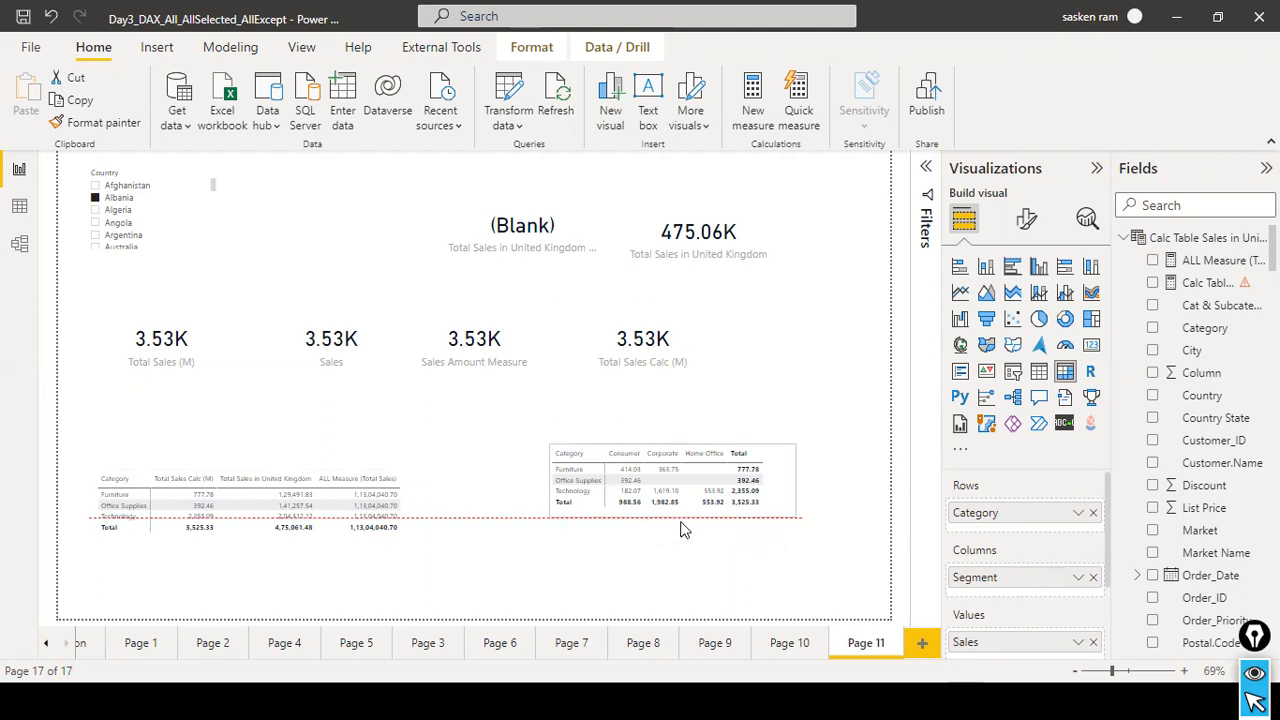
{"action": "left_click_drag", "start_coordinate": [765, 499], "coordinate": [853, 441]}
{"action": "left_click", "coordinate": [660, 531]}
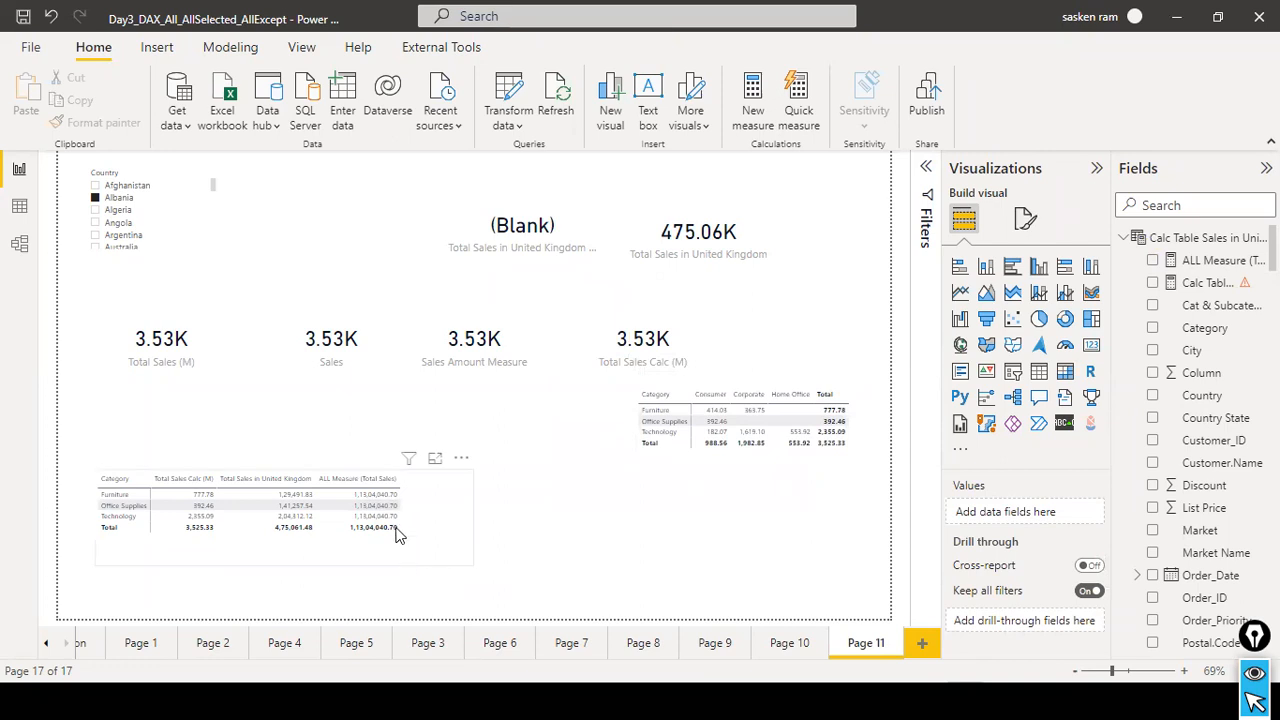
Shorten the category sales matrix to fit its rows and widen it slightly.
{"action": "left_click", "coordinate": [458, 545]}
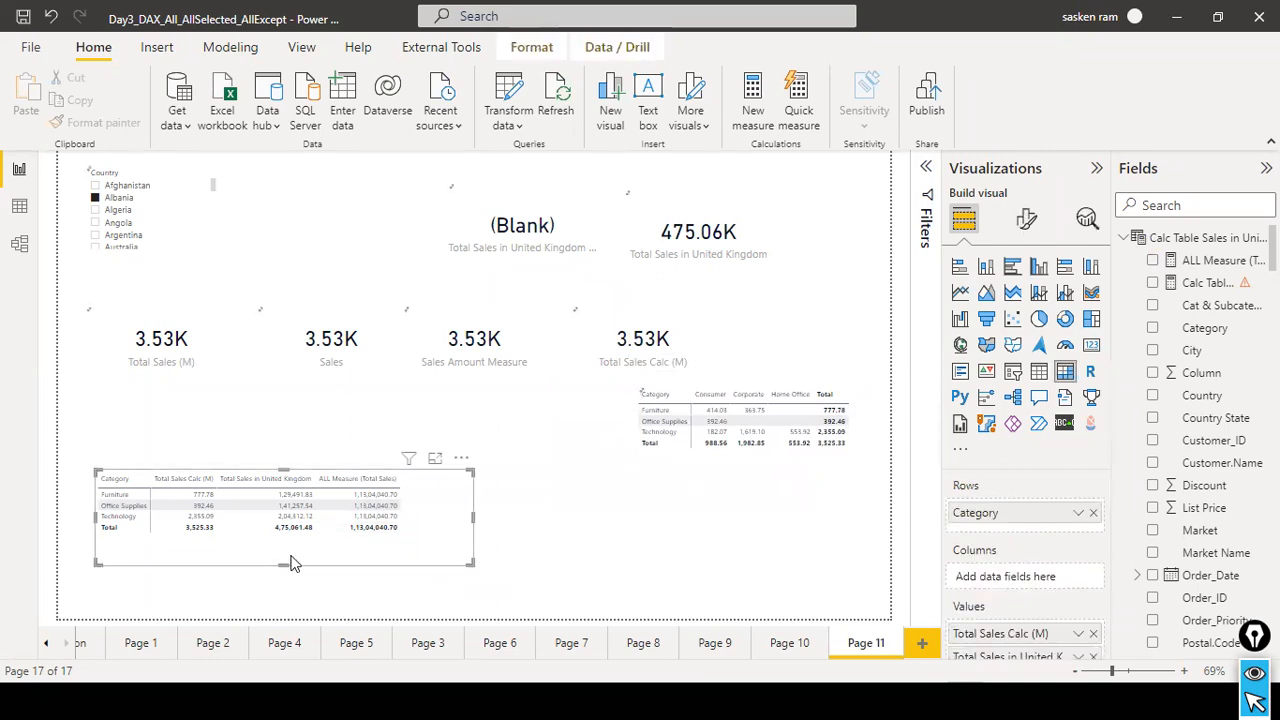
{"action": "left_click_drag", "start_coordinate": [286, 565], "coordinate": [300, 544]}
{"action": "left_click", "coordinate": [518, 538]}
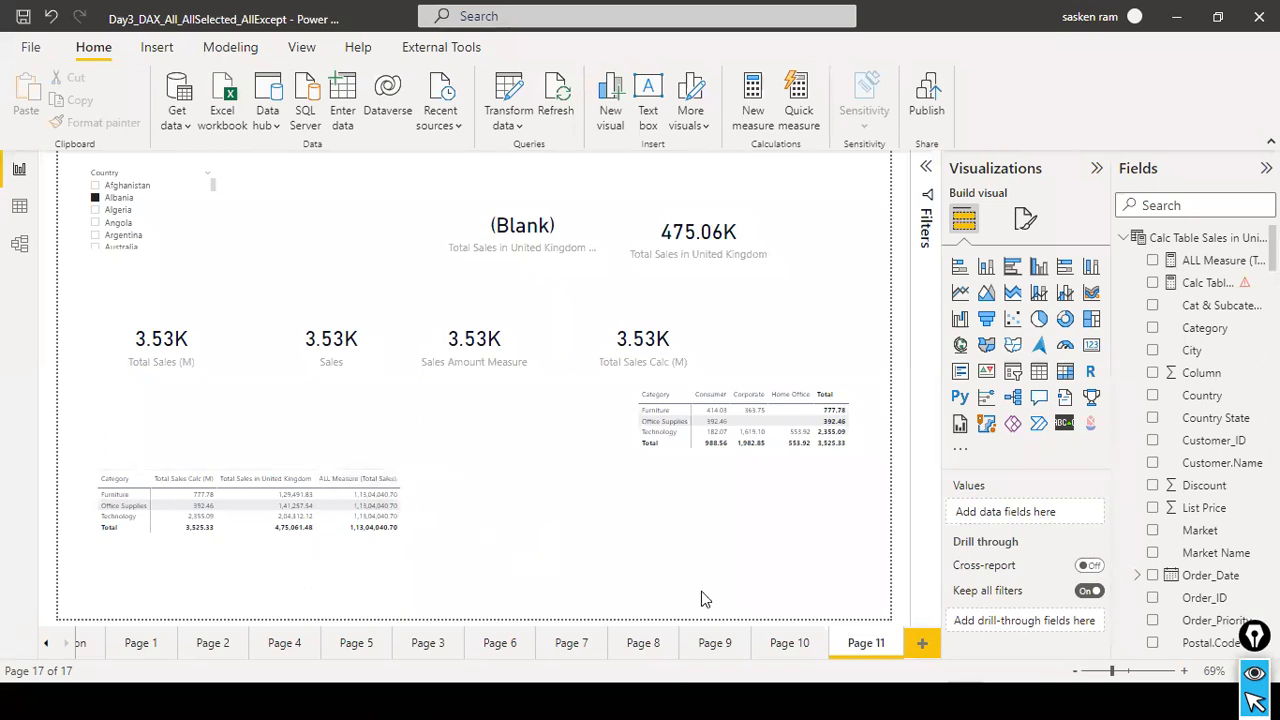
{"action": "left_click", "coordinate": [463, 540]}
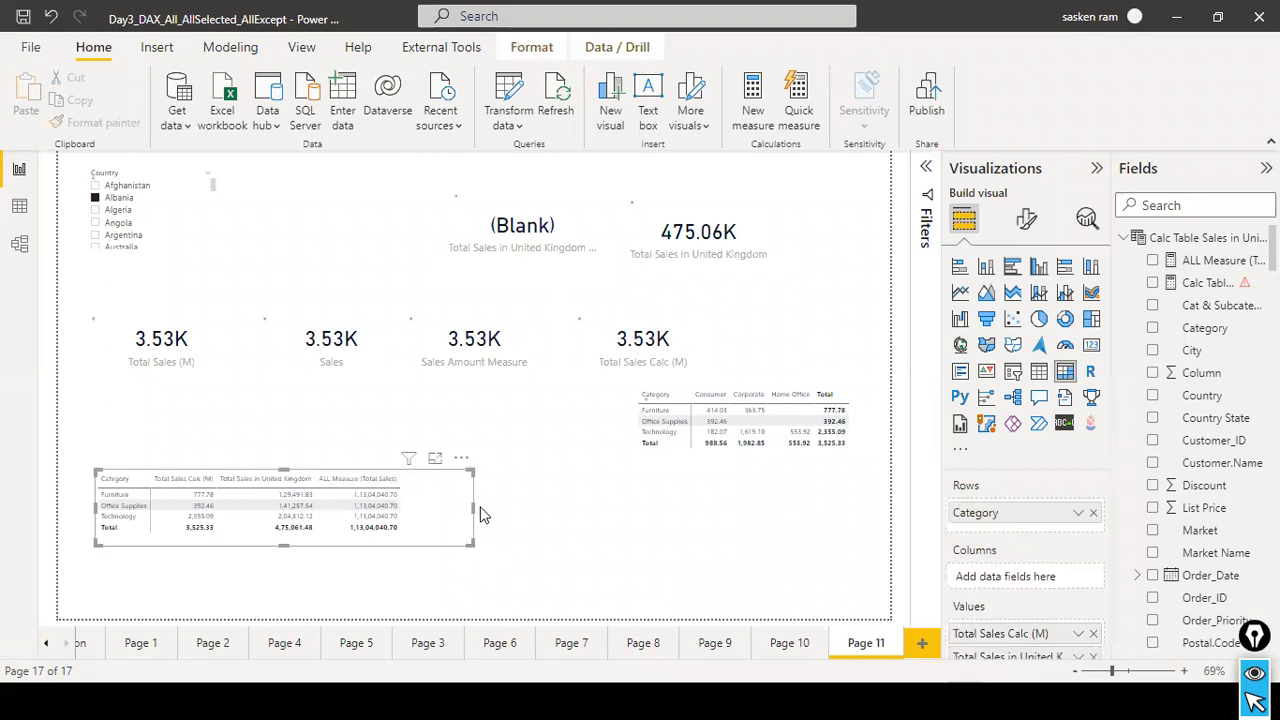
{"action": "mouse_move", "coordinate": [478, 514]}
{"action": "left_mouse_down"}
{"action": "mouse_move", "coordinate": [471, 506]}
{"action": "mouse_move", "coordinate": [520, 510]}
{"action": "mouse_move", "coordinate": [503, 509]}
{"action": "left_mouse_up"}
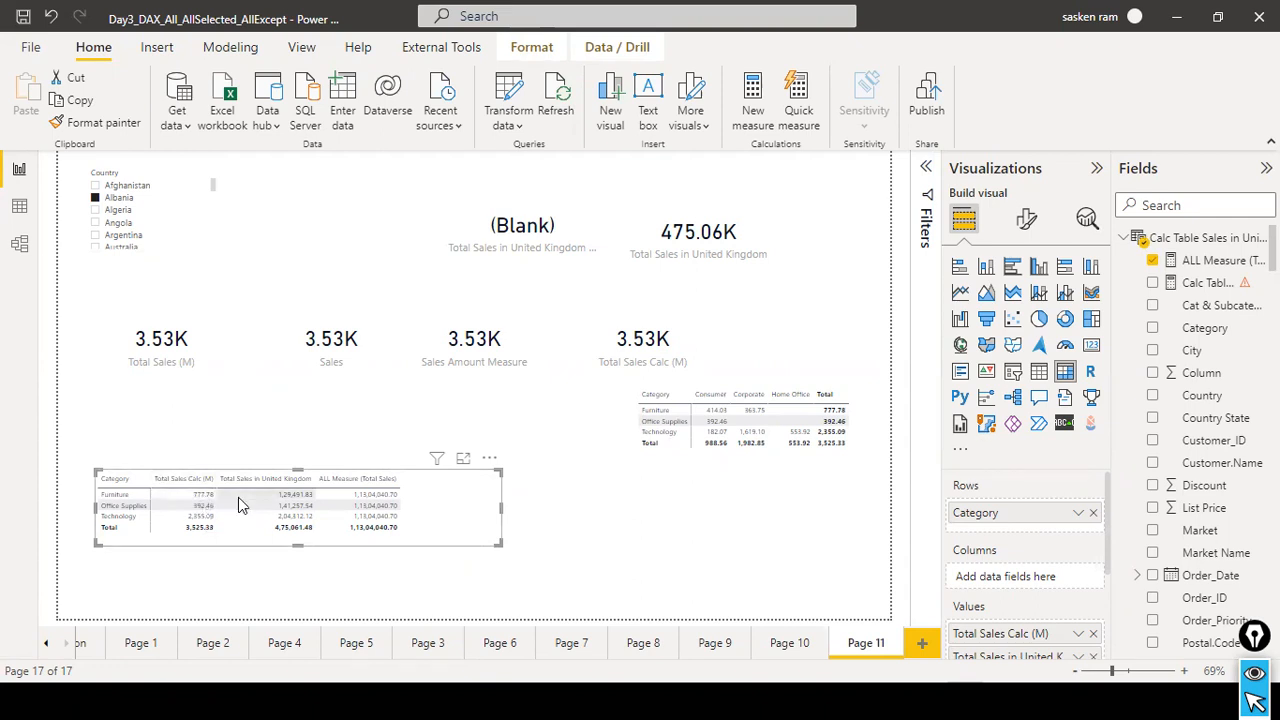
{"action": "mouse_move", "coordinate": [205, 509]}
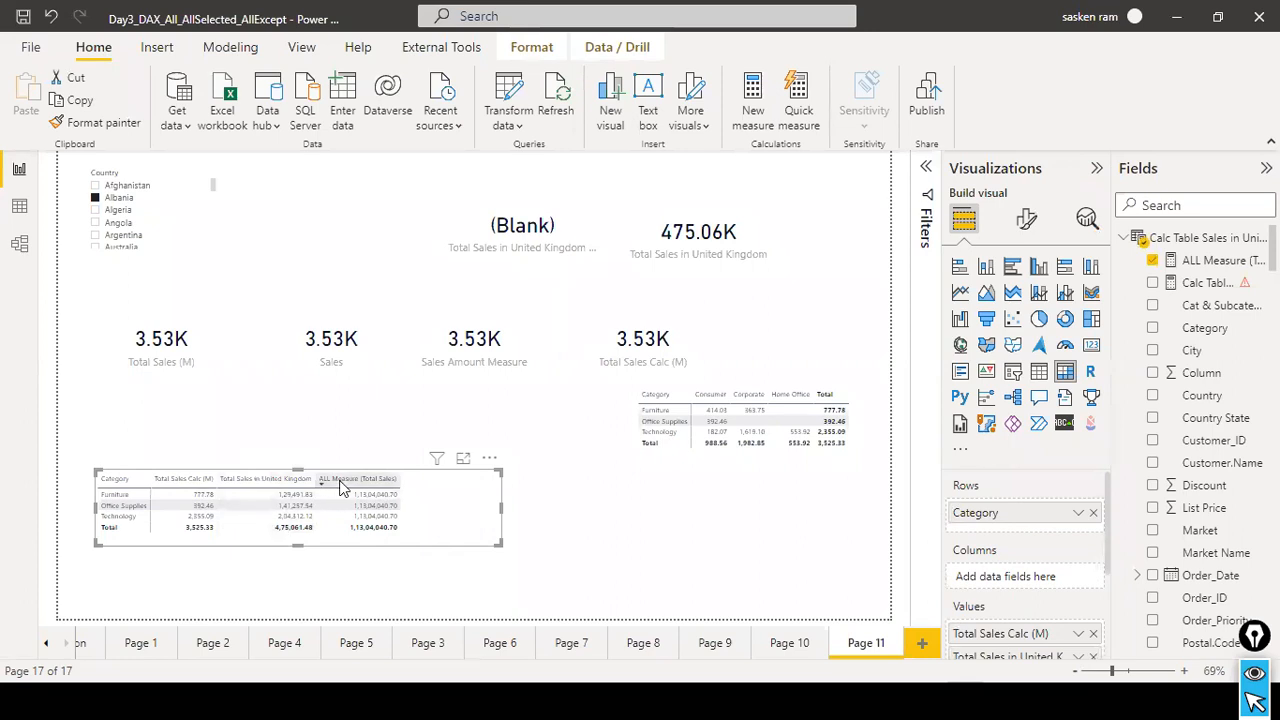
Search the fields for "%" and review the DAX formula of the % of Sales ALL measure.
{"action": "mouse_move", "coordinate": [300, 500]}
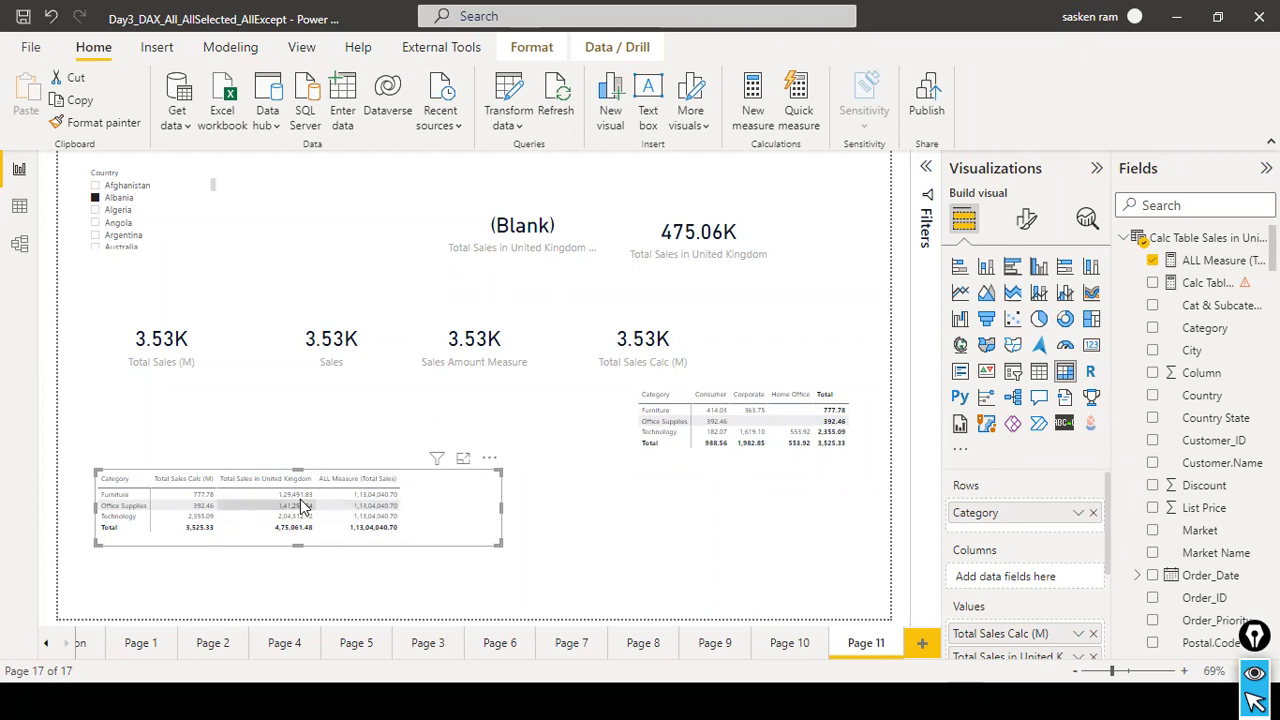
{"action": "mouse_move", "coordinate": [377, 502]}
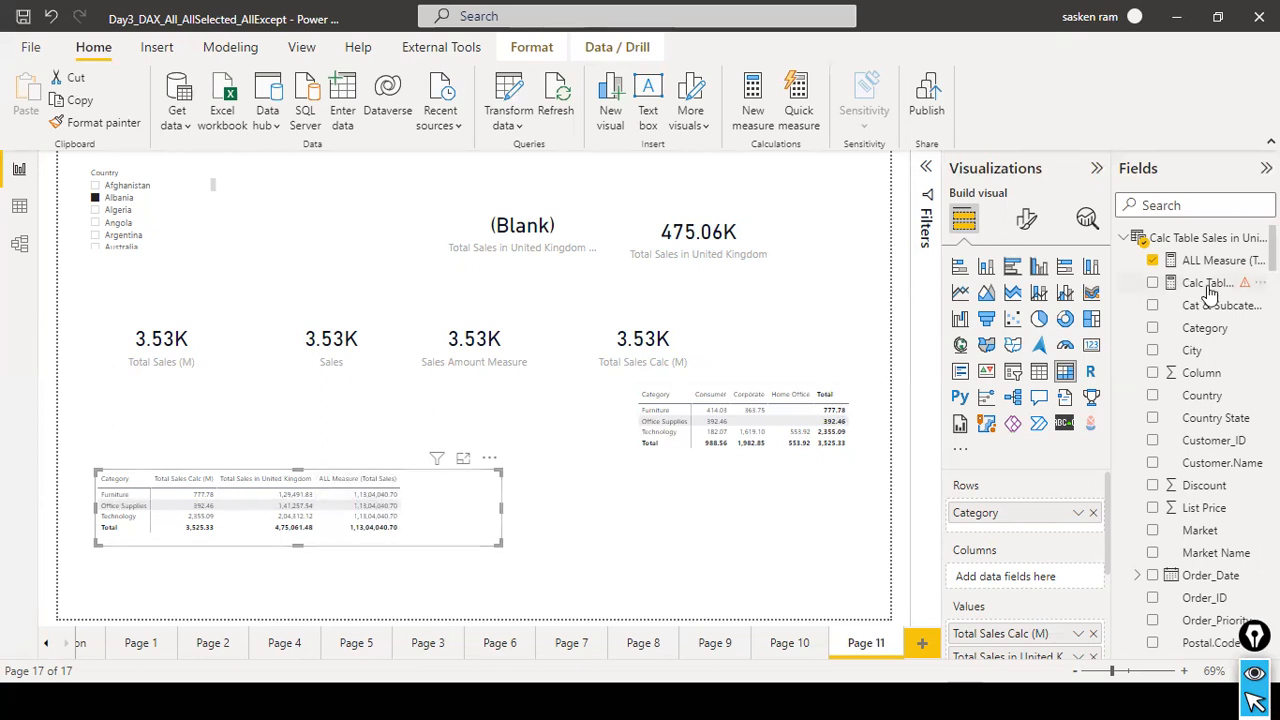
{"action": "left_click", "coordinate": [1225, 203]}
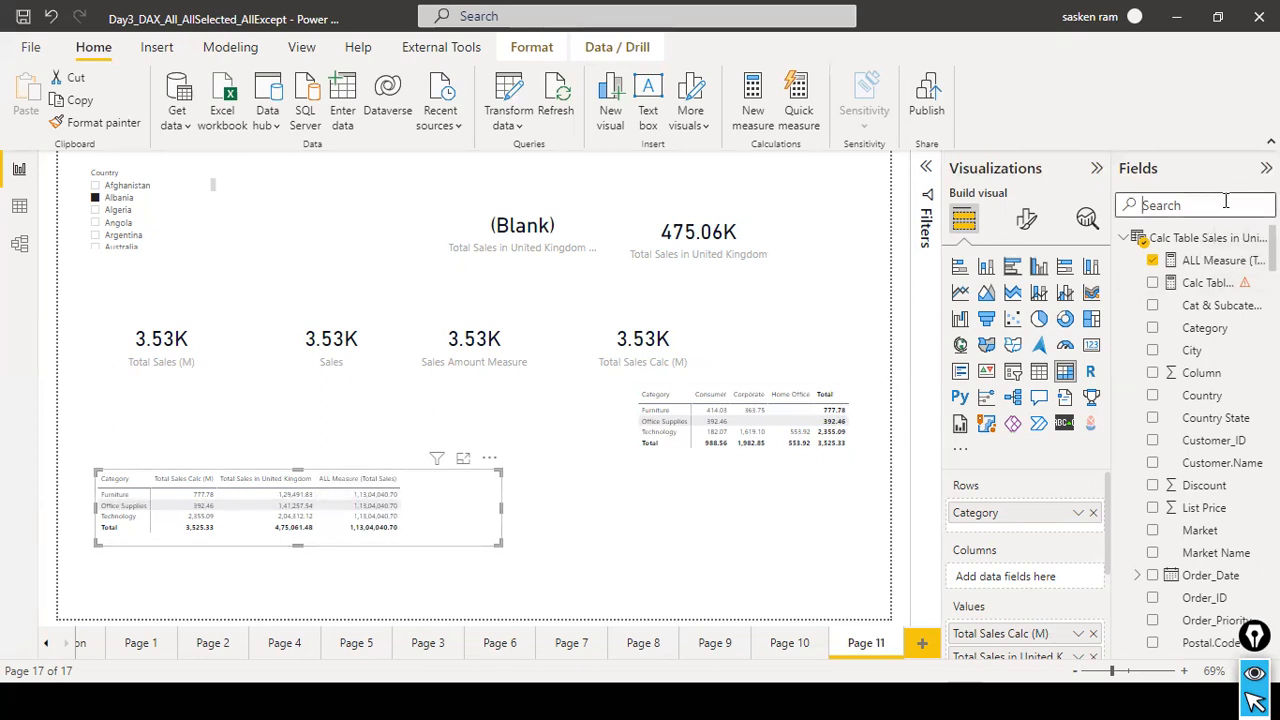
{"action": "type", "text": "divid"}
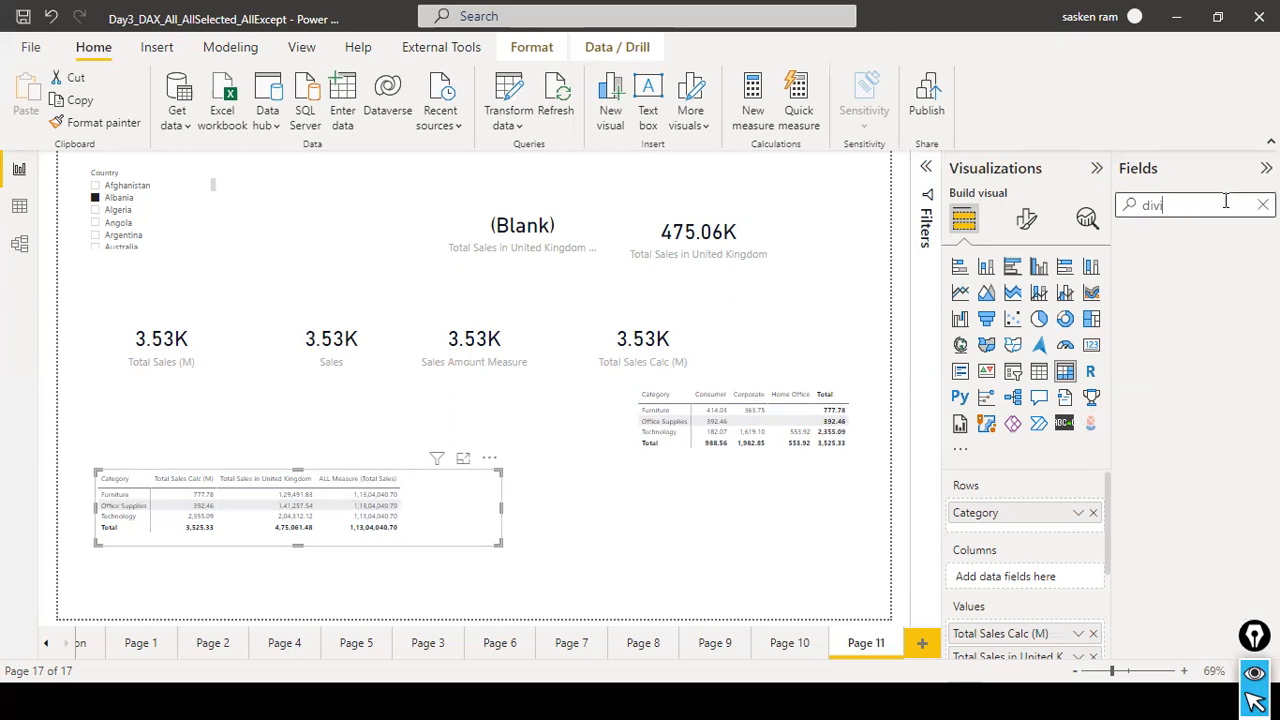
{"action": "key", "text": "BackSpace"}
{"action": "key", "text": "BackSpace"}
{"action": "key", "text": "BackSpace"}
{"action": "key", "text": "BackSpace"}
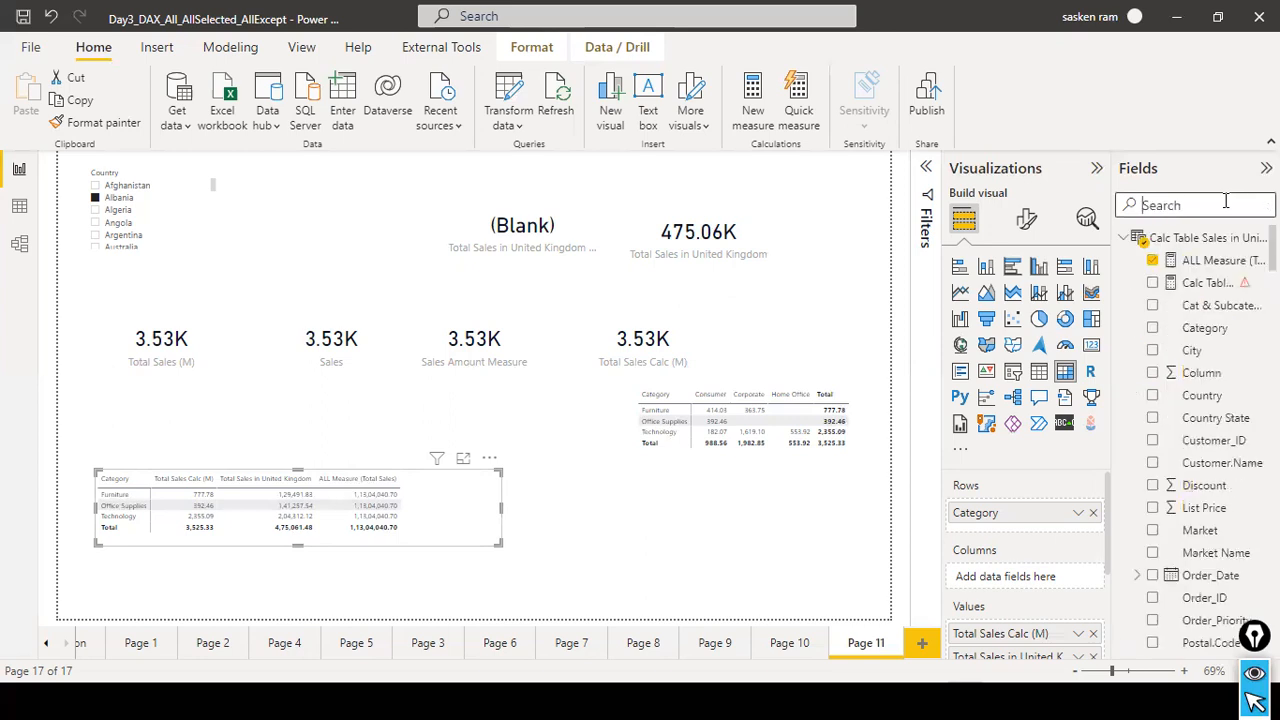
{"action": "type", "text": "%"}
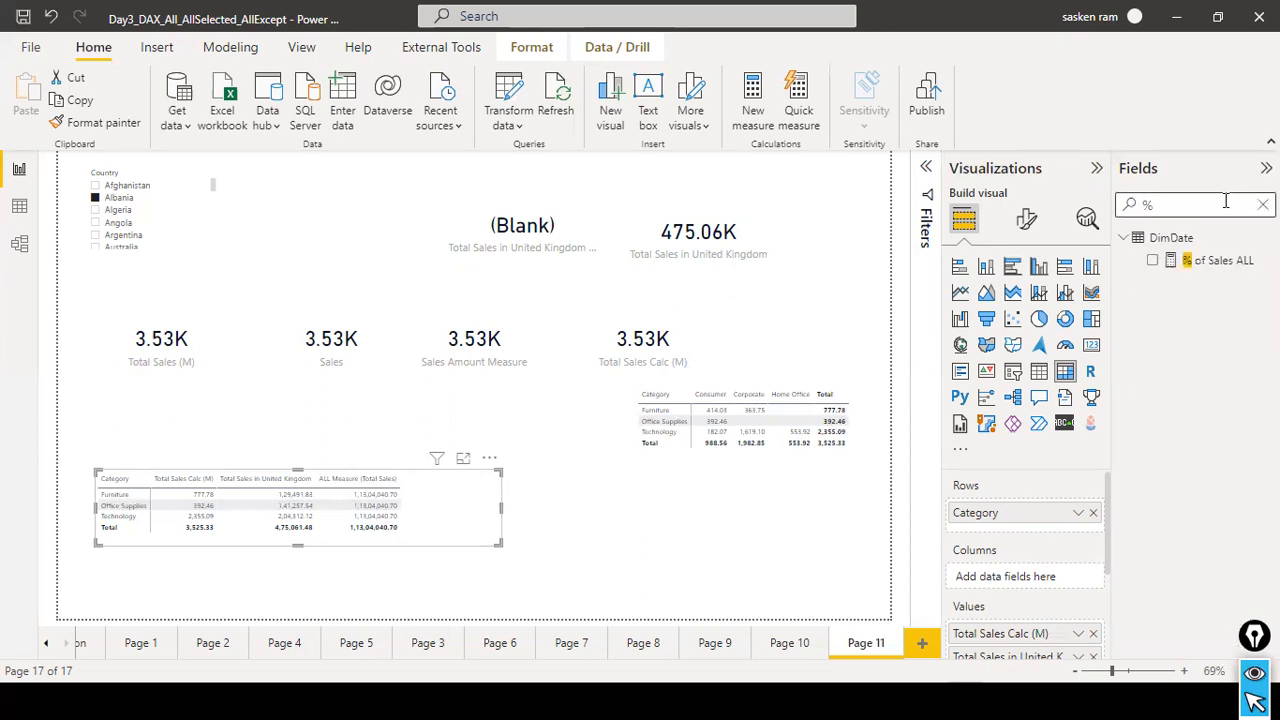
{"action": "left_click", "coordinate": [1226, 258]}
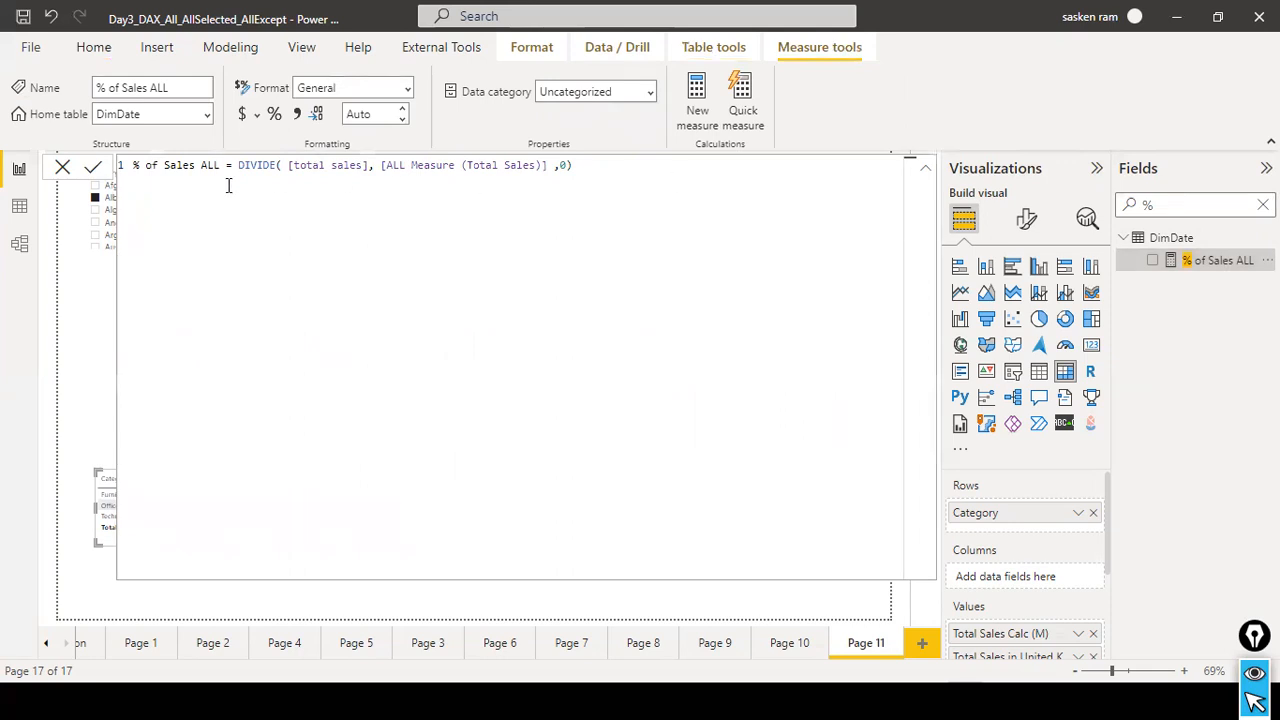
{"action": "left_click", "coordinate": [63, 170]}
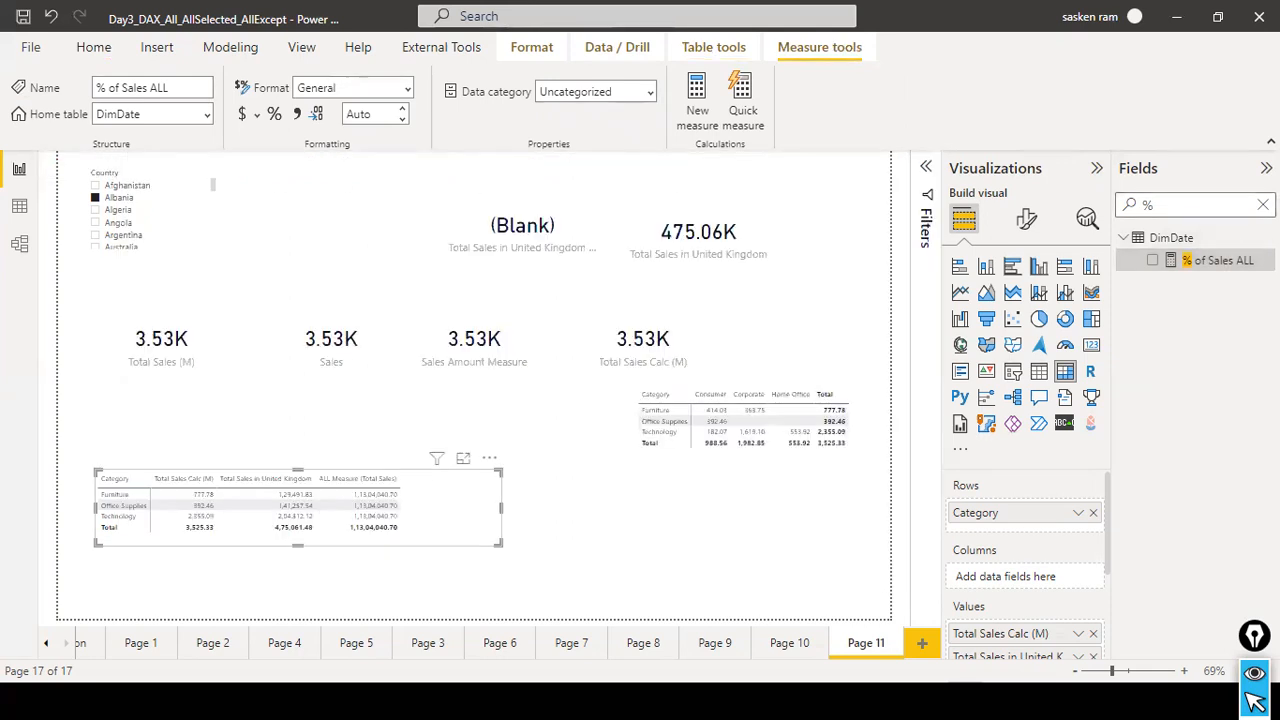
Clear the field search and review the DAX formula of ALL Measure (Total Sales).
{"action": "left_click", "coordinate": [1263, 205]}
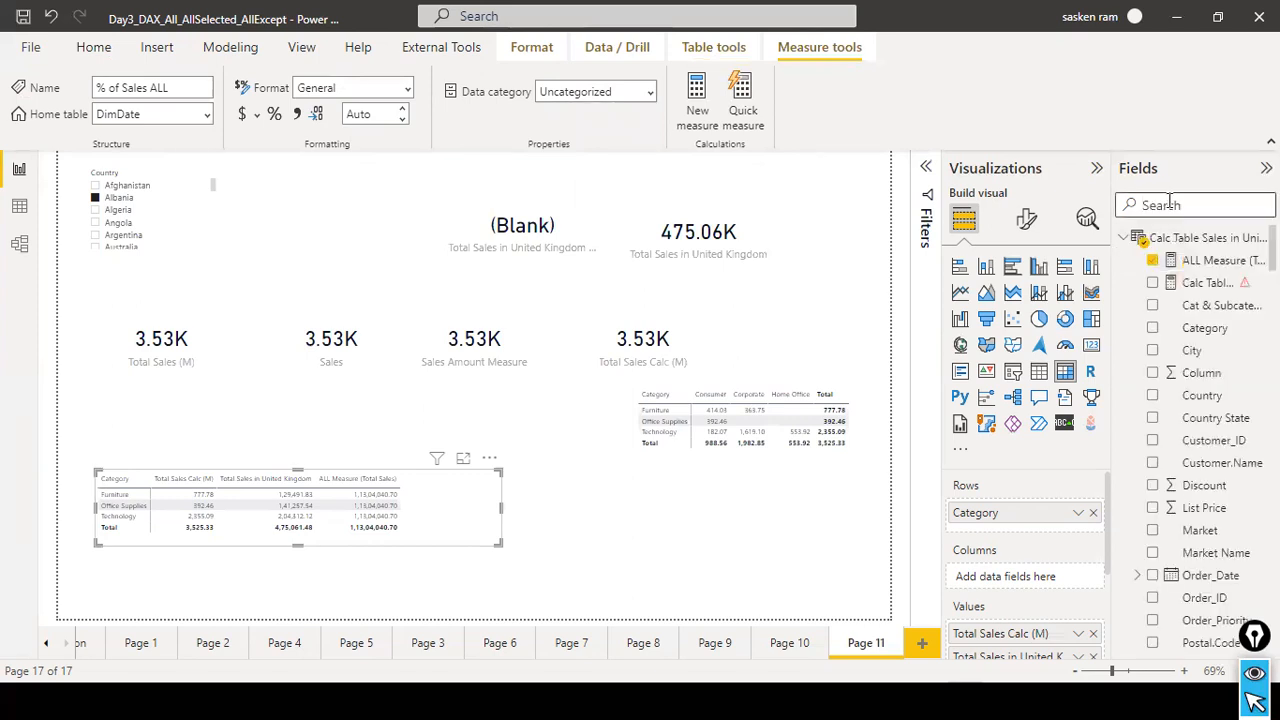
{"action": "left_click", "coordinate": [1205, 260]}
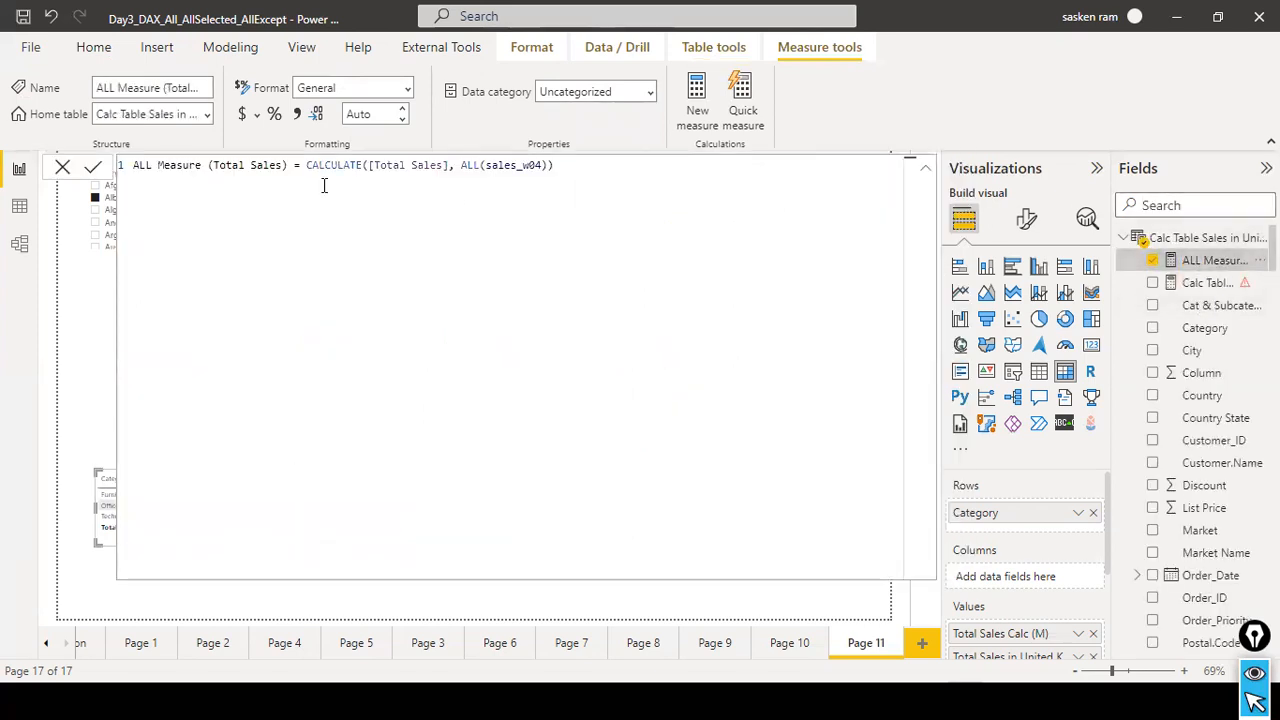
{"action": "left_click", "coordinate": [60, 170]}
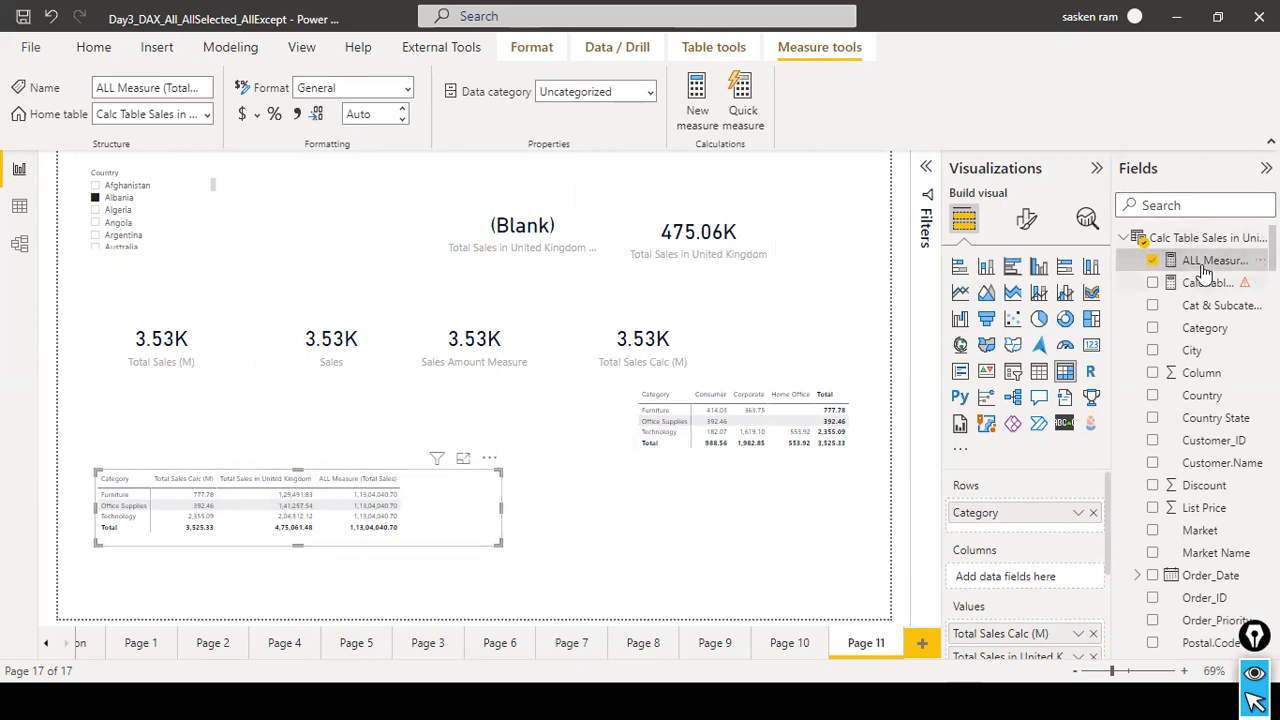
Search the fields for "%" again and copy the entire DIVIDE formula of the % of Sales ALL measure.
{"action": "scroll", "coordinate": [1190, 340], "scroll_direction": "down", "scroll_amount": 3}
{"action": "scroll", "coordinate": [1190, 355], "scroll_direction": "down", "scroll_amount": 5}
{"action": "scroll", "coordinate": [1190, 355], "scroll_direction": "up", "scroll_amount": 2}
{"action": "scroll", "coordinate": [1190, 355], "scroll_direction": "up", "scroll_amount": 7}
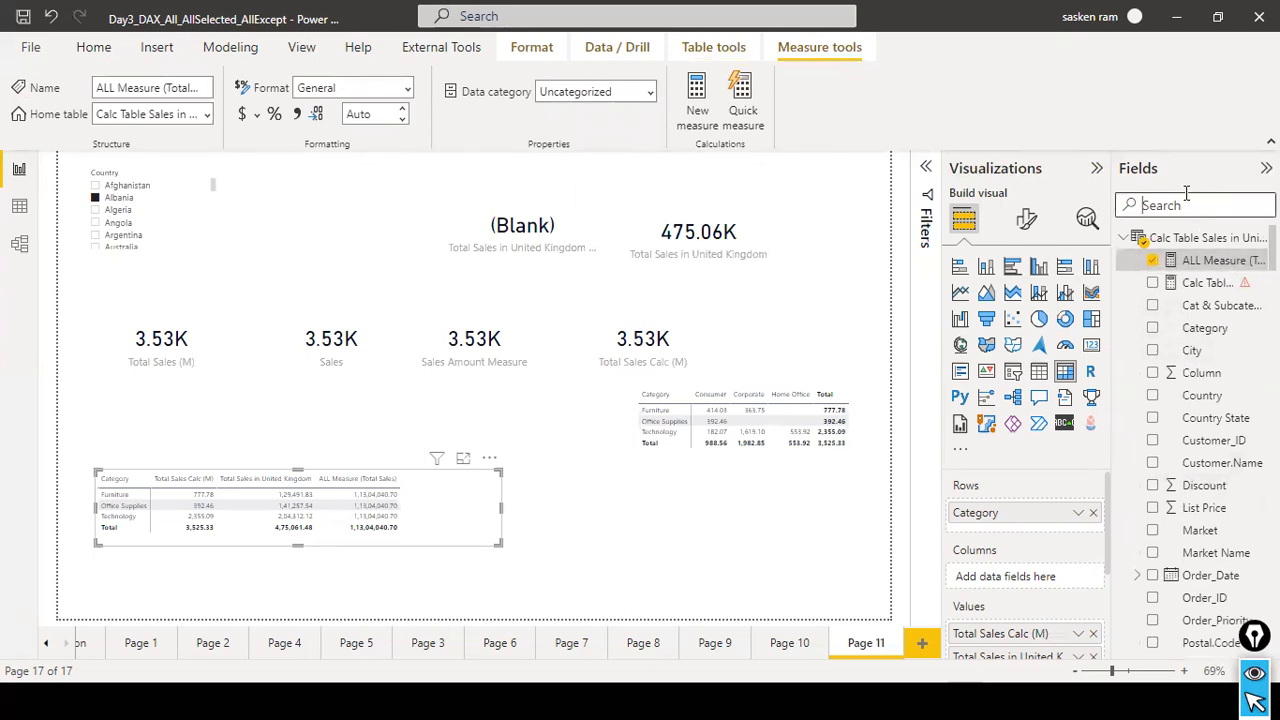
{"action": "type", "text": "erce"}
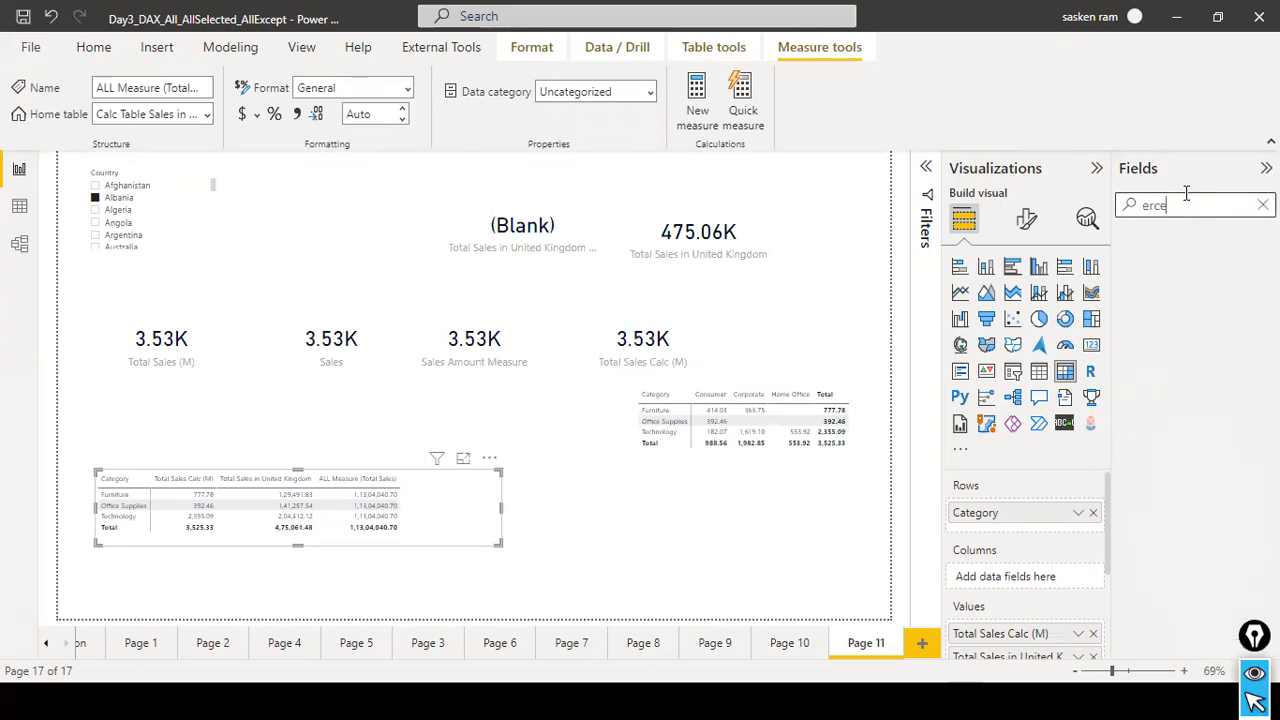
{"action": "key", "text": "BackSpace"}
{"action": "key", "text": "BackSpace"}
{"action": "key", "text": "BackSpace"}
{"action": "type", "text": "perce"}
{"action": "key", "text": "BackSpace"}
{"action": "key", "text": "BackSpace"}
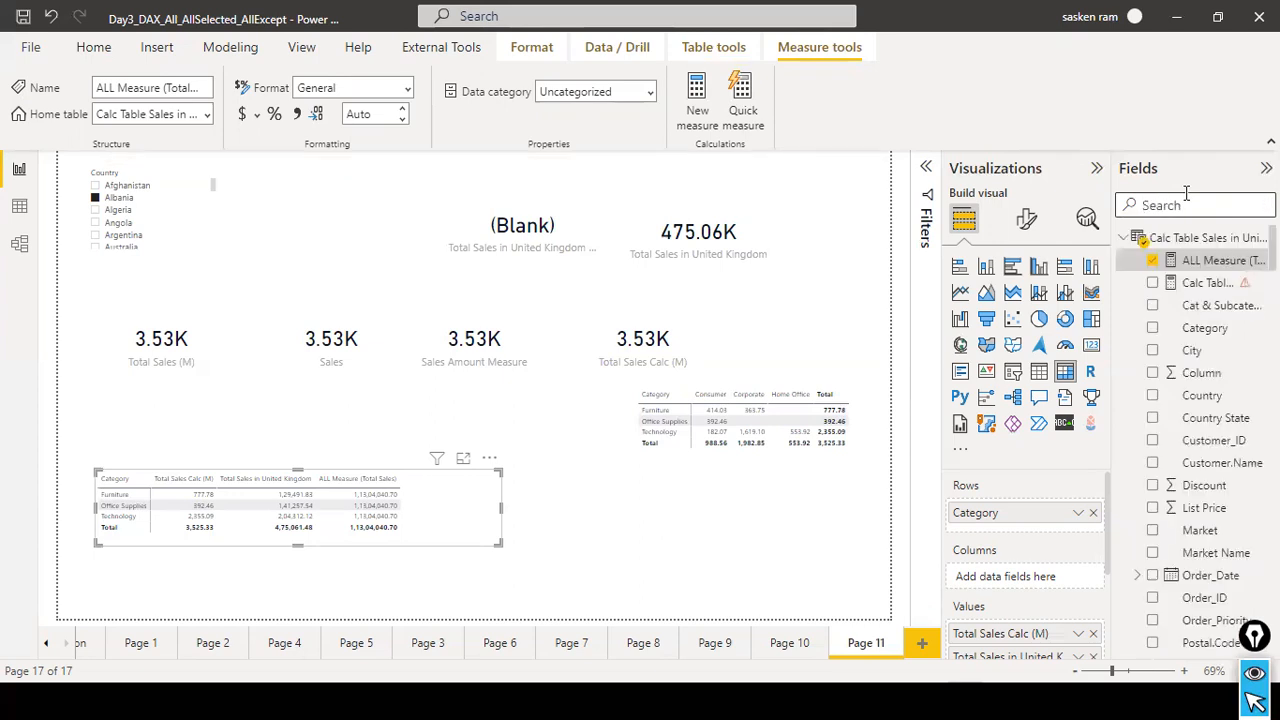
{"action": "type", "text": "%"}
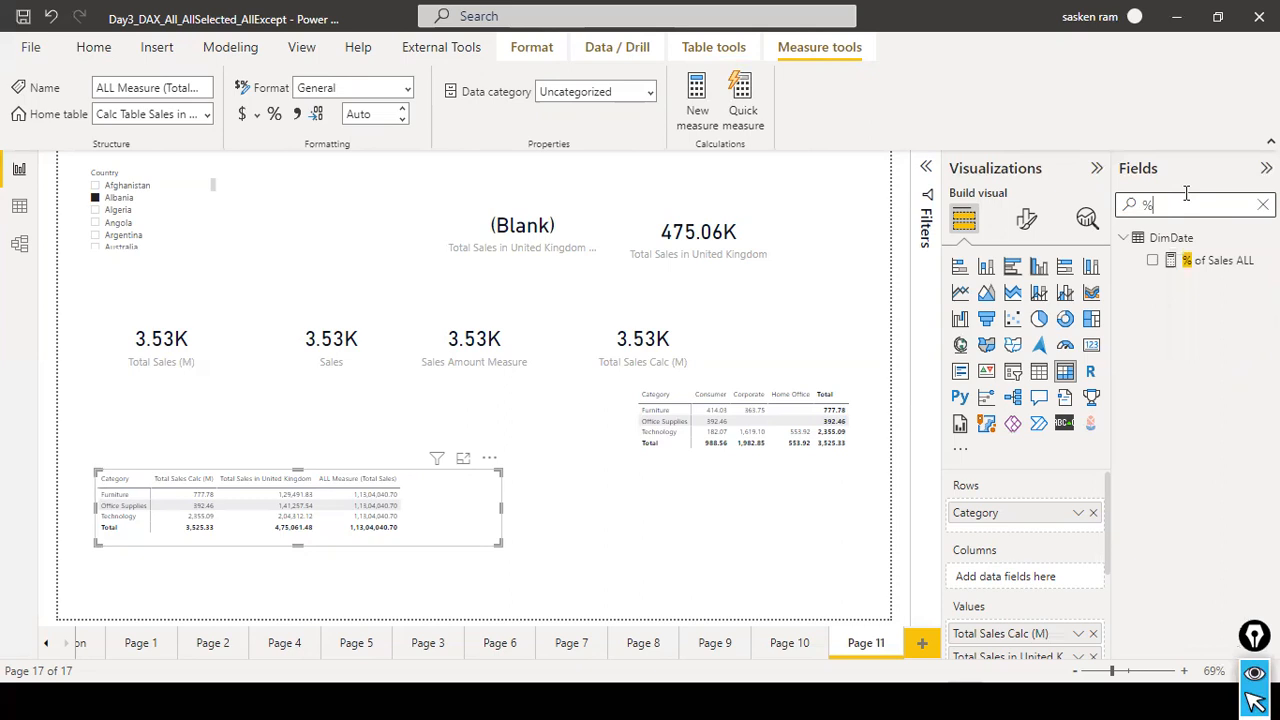
{"action": "left_click", "coordinate": [1226, 261]}
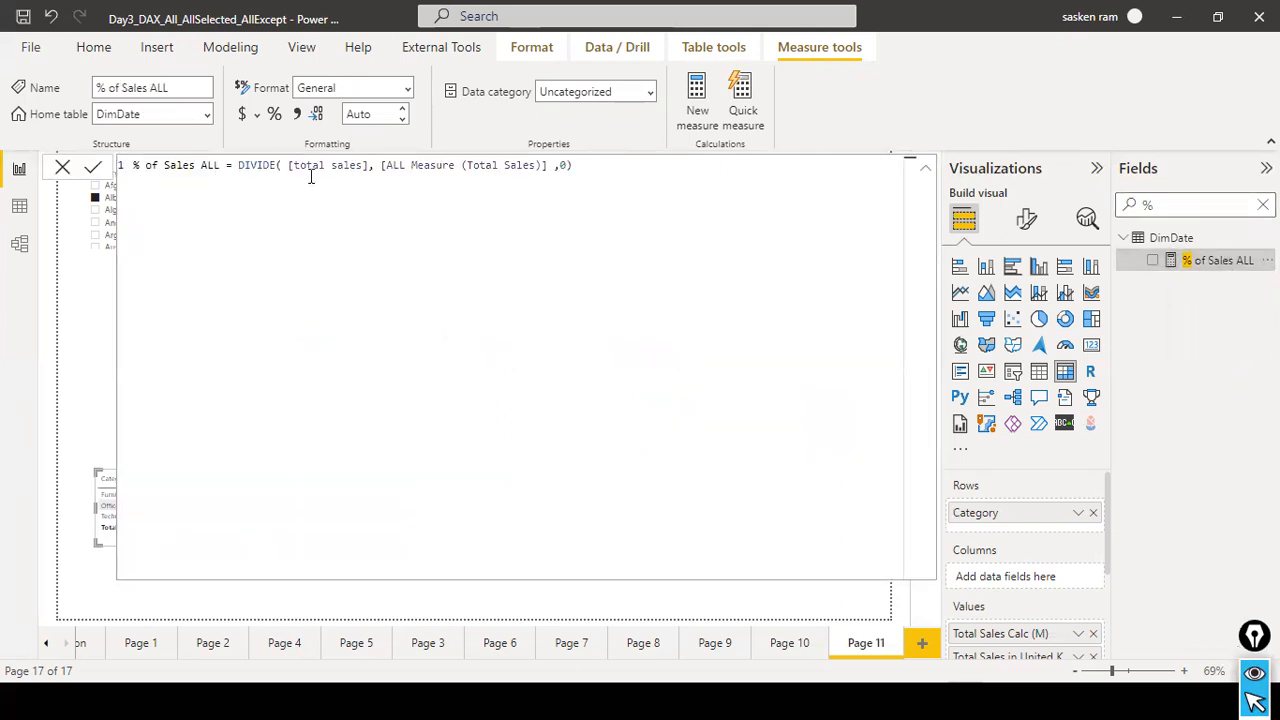
{"action": "left_click_drag", "start_coordinate": [288, 165], "coordinate": [370, 165]}
{"action": "left_click", "coordinate": [311, 192]}
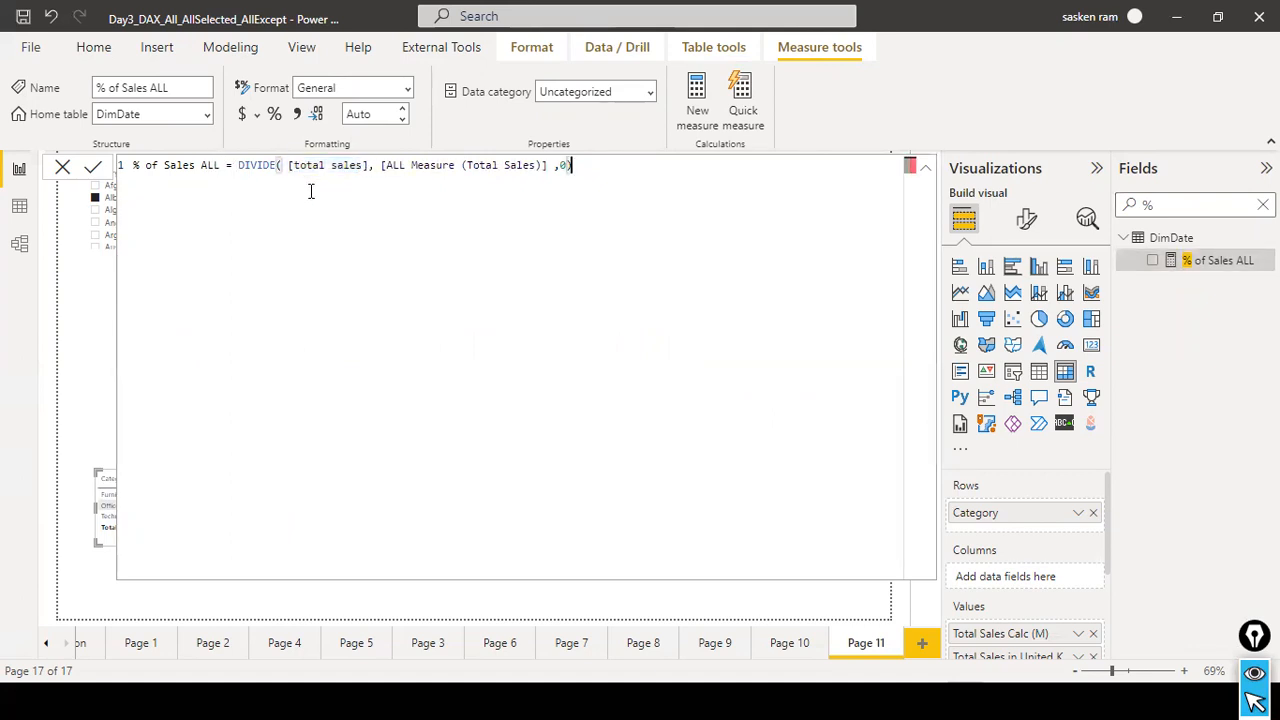
{"action": "key", "text": "ctrl+a"}
{"action": "key", "text": "ctrl+c"}
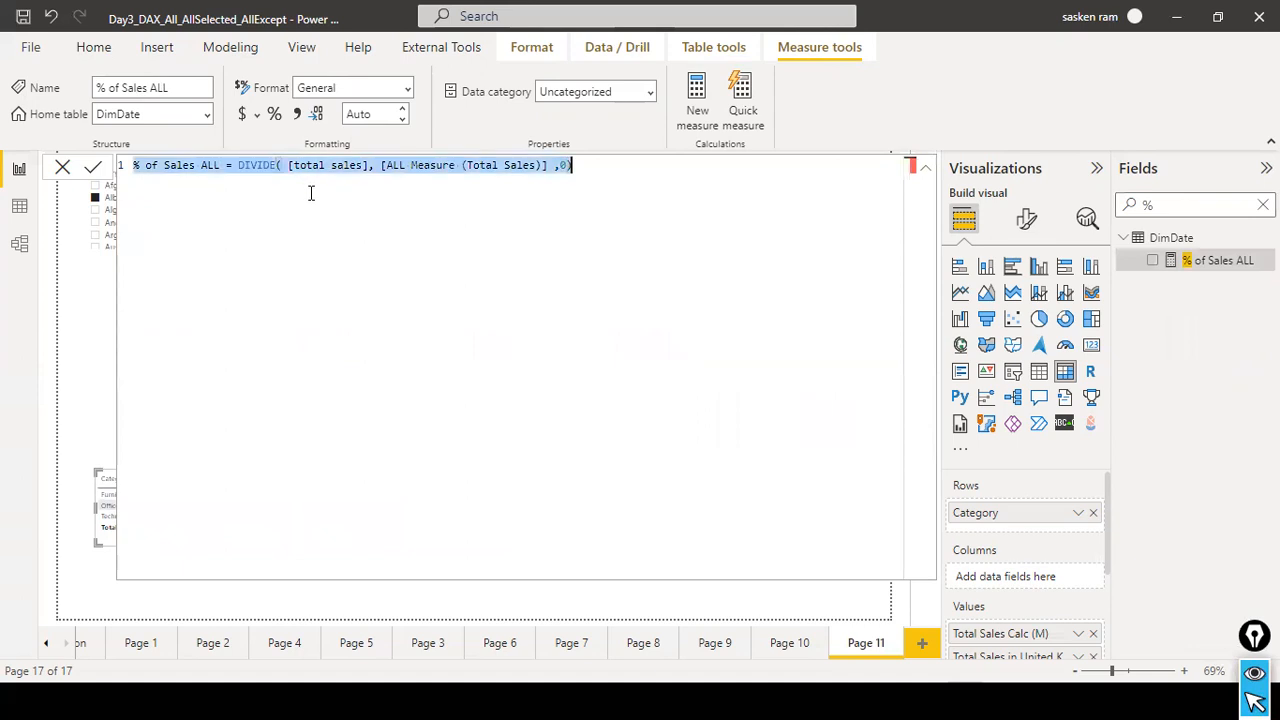
{"action": "left_click", "coordinate": [61, 170]}
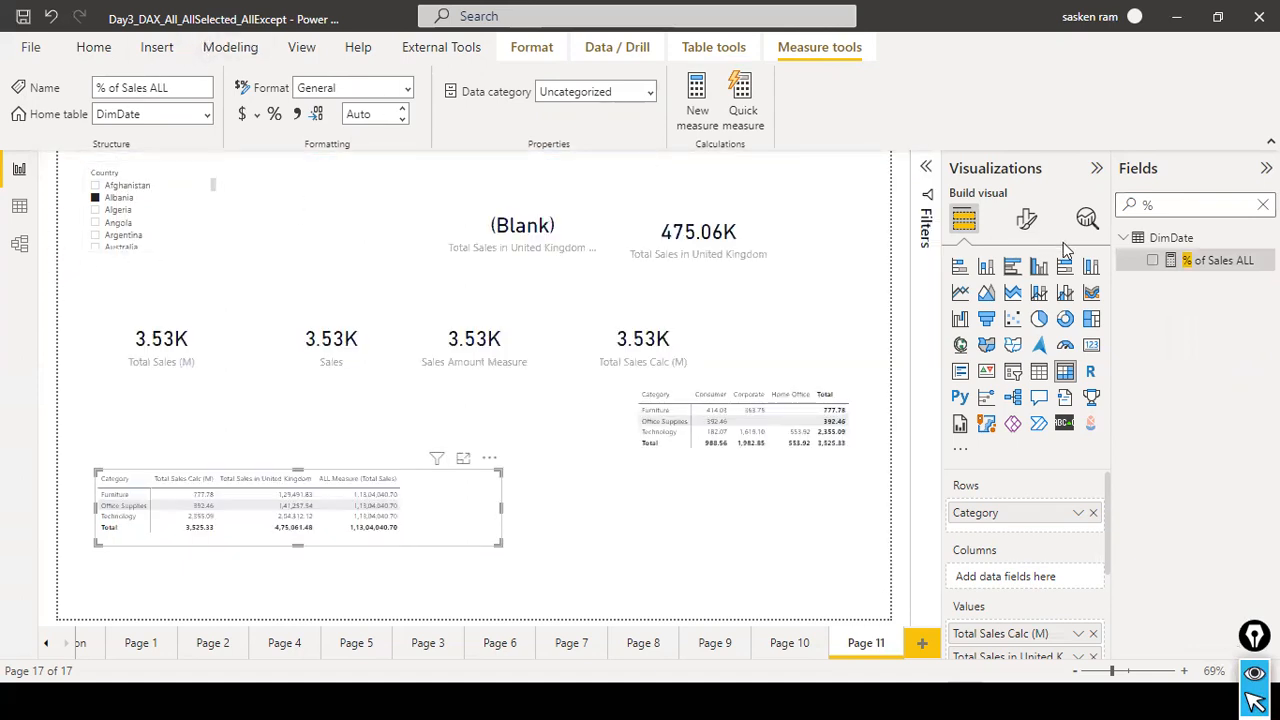
{"action": "left_click", "coordinate": [1194, 264]}
{"action": "left_click", "coordinate": [230, 47]}
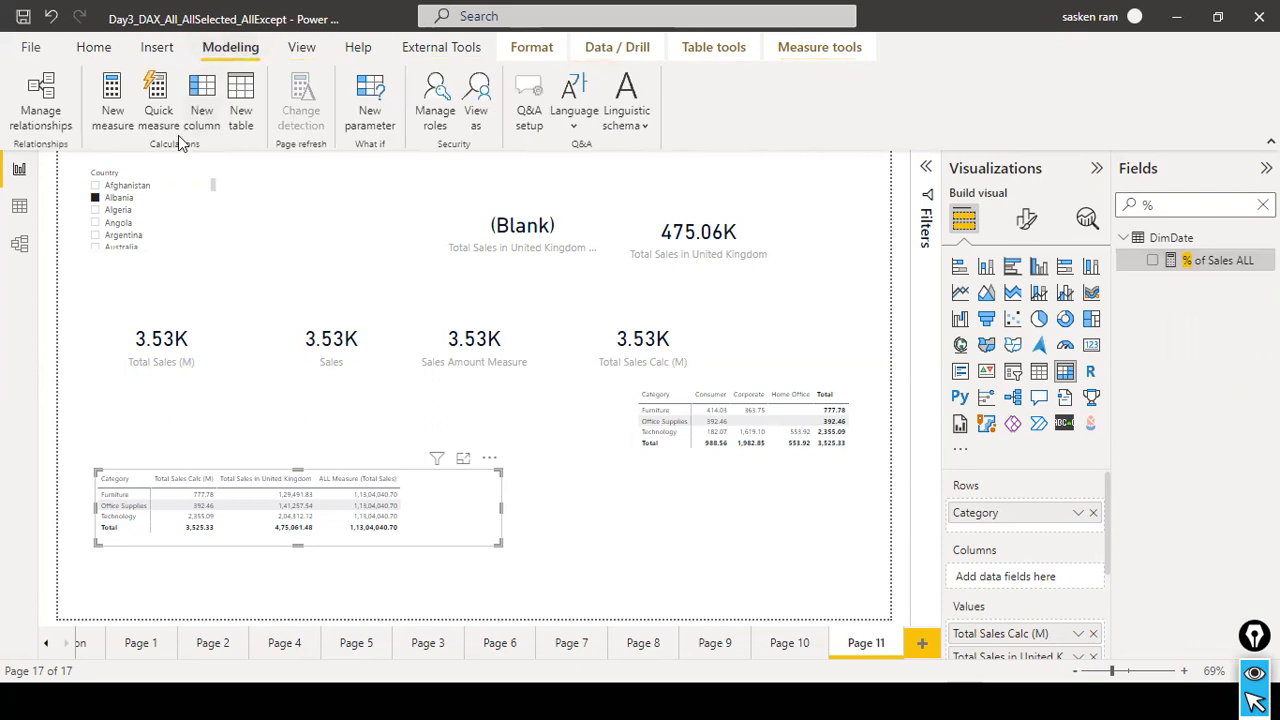
{"action": "left_click", "coordinate": [122, 125]}
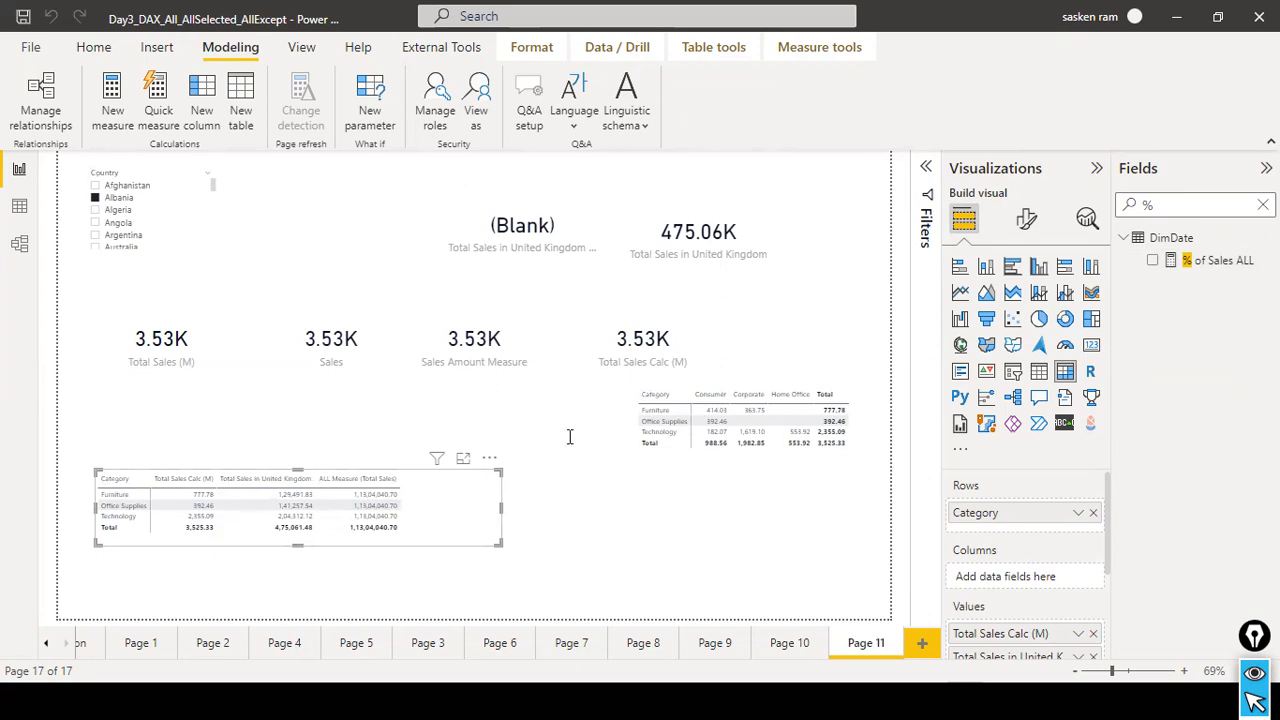
{"action": "key", "text": "ctrl+a"}
{"action": "key", "text": "ctrl+v"}
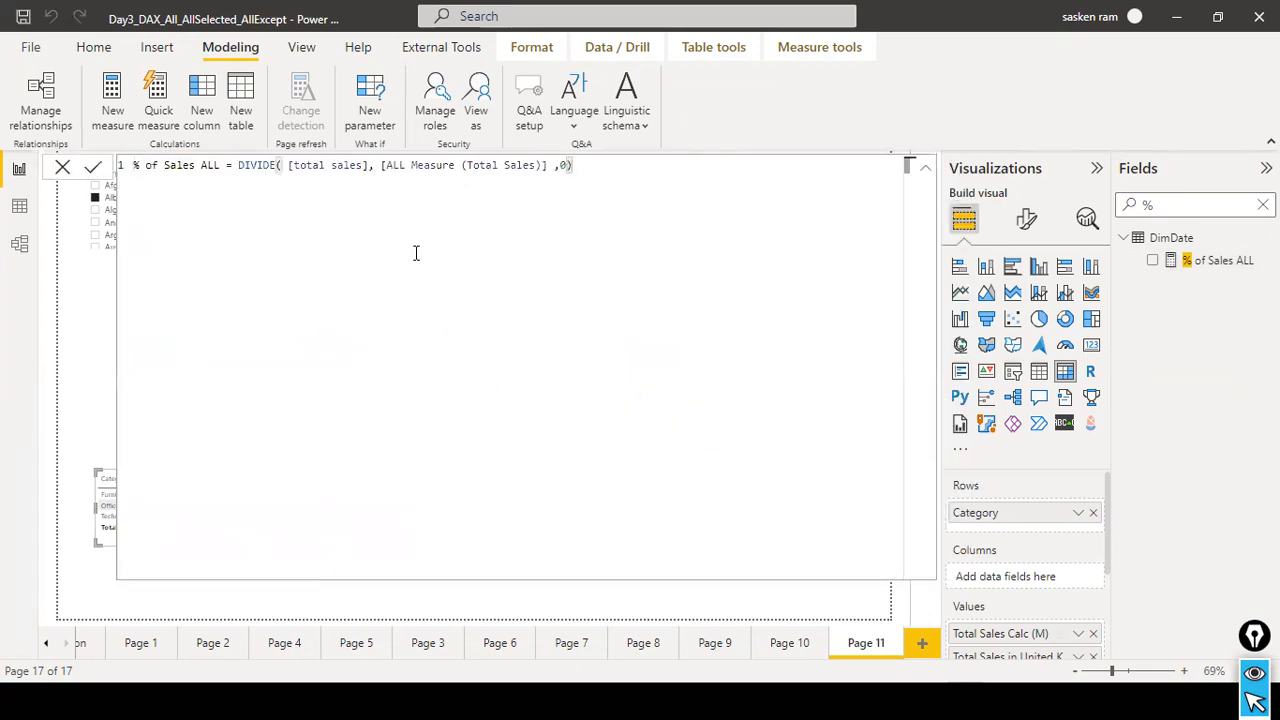
{"action": "double_click", "coordinate": [345, 165]}
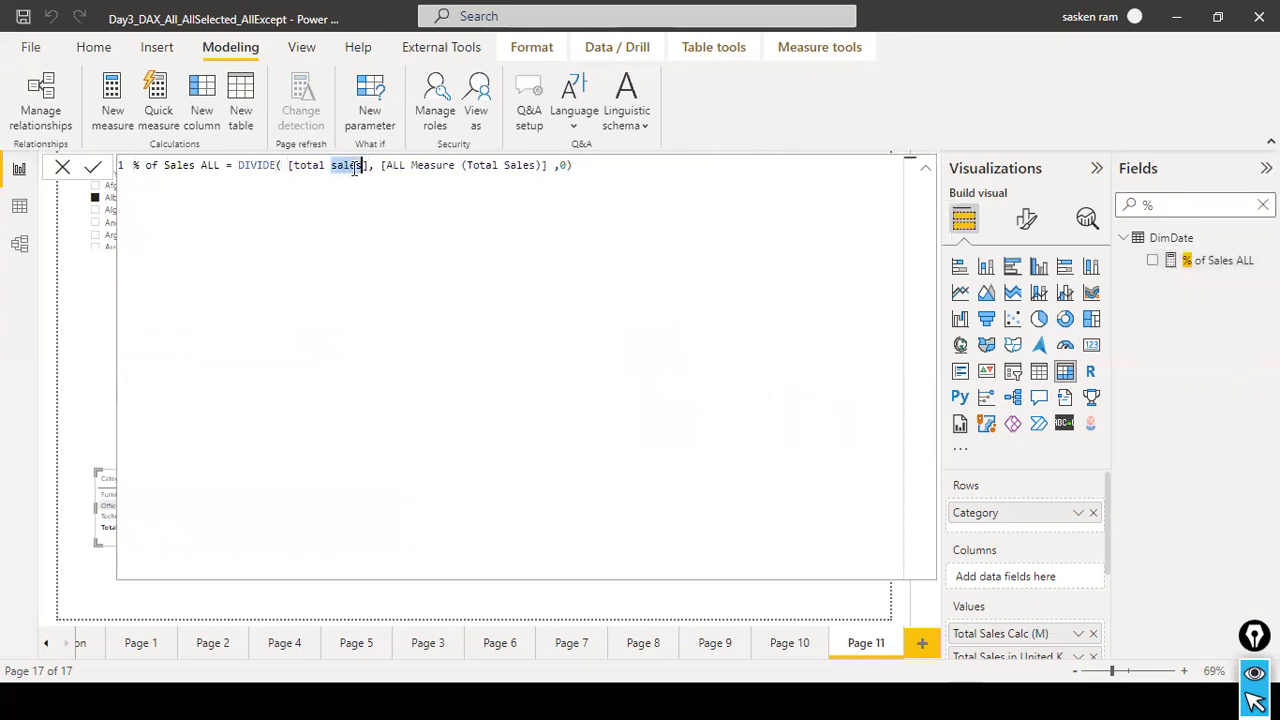
{"action": "key", "text": "Right"}
{"action": "key", "text": "shift+Left"}
{"action": "key", "text": "shift+Left"}
{"action": "key", "text": "shift+Left"}
{"action": "key", "text": "shift+Left"}
{"action": "key", "text": "shift+Left"}
{"action": "key", "text": "shift+Left"}
{"action": "key", "text": "shift+Left"}
{"action": "key", "text": "shift+Left"}
{"action": "key", "text": "shift+Left"}
{"action": "key", "text": "shift+Left"}
{"action": "key", "text": "shift+Left"}
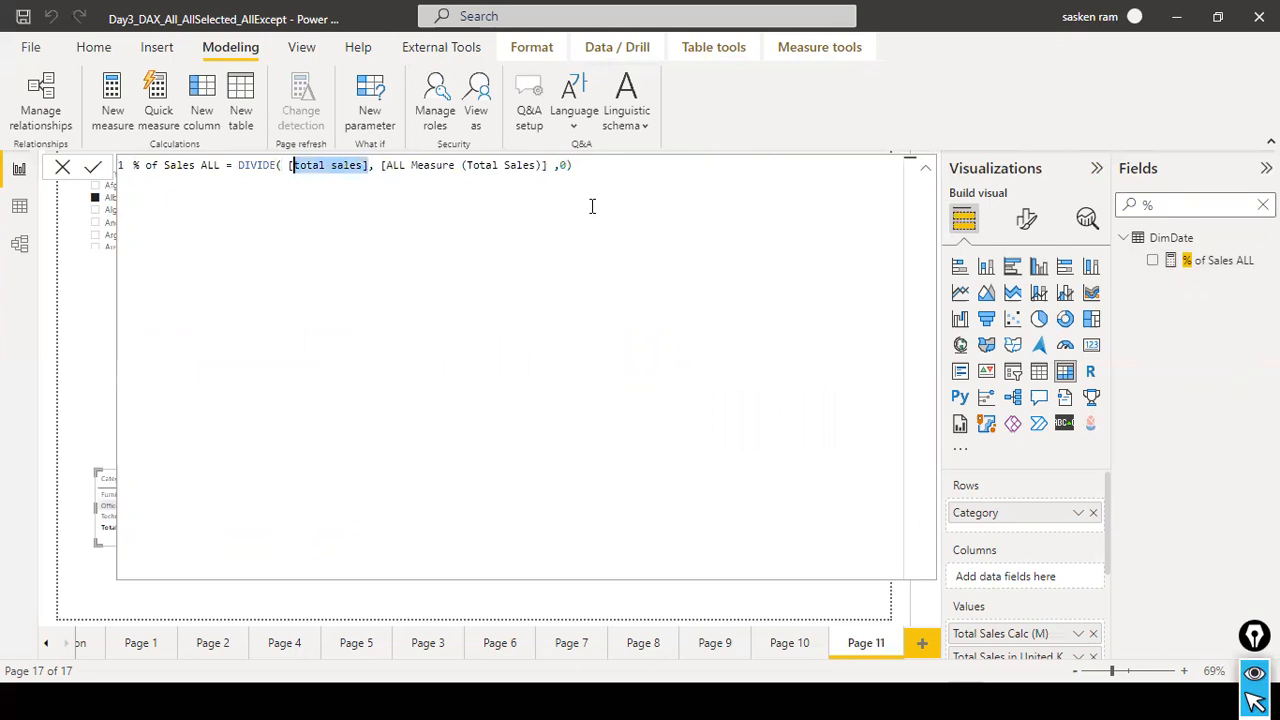
{"action": "key", "text": "shift+Left"}
{"action": "key", "text": "BackSpace"}
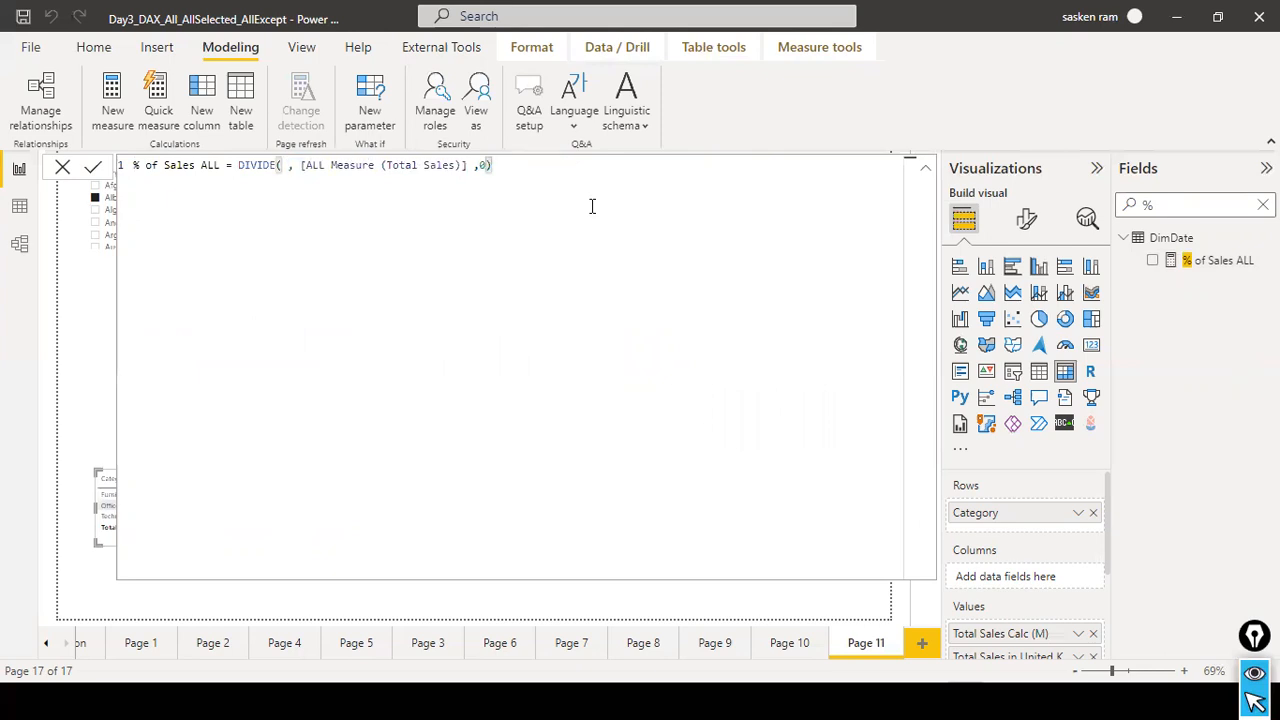
{"action": "type", "text": "calcu"}
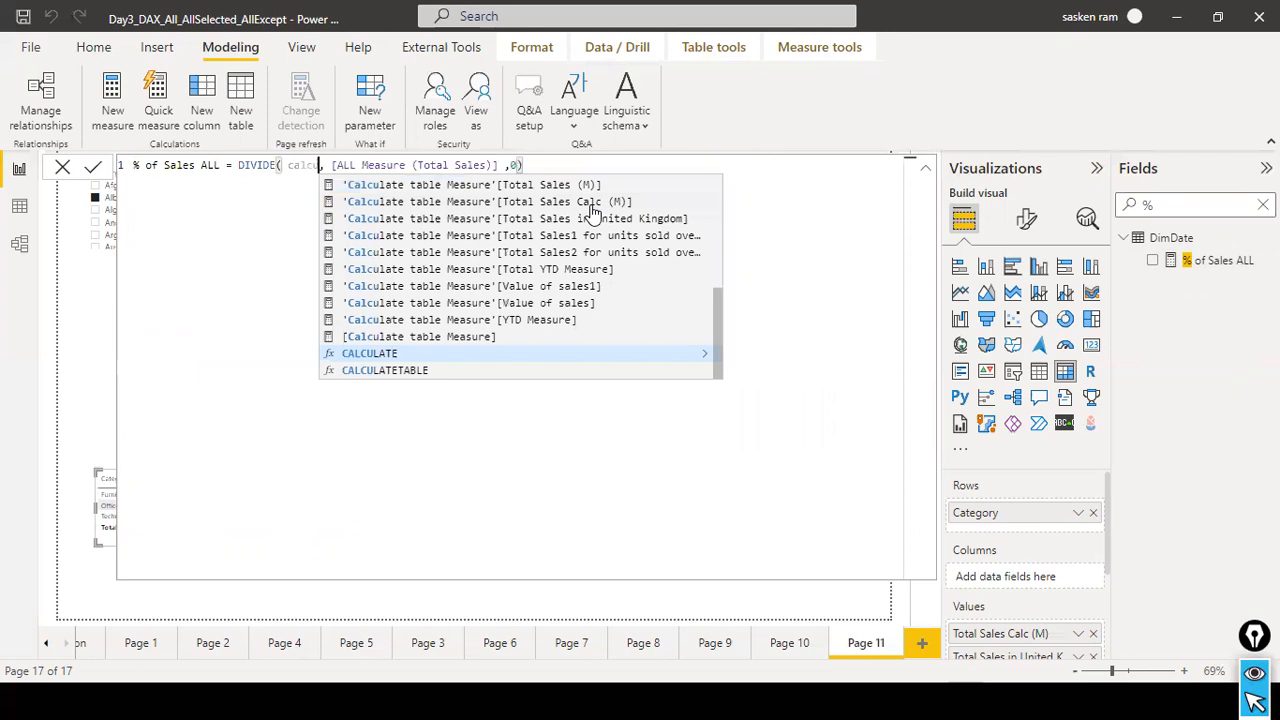
{"action": "type", "text": "lat"}
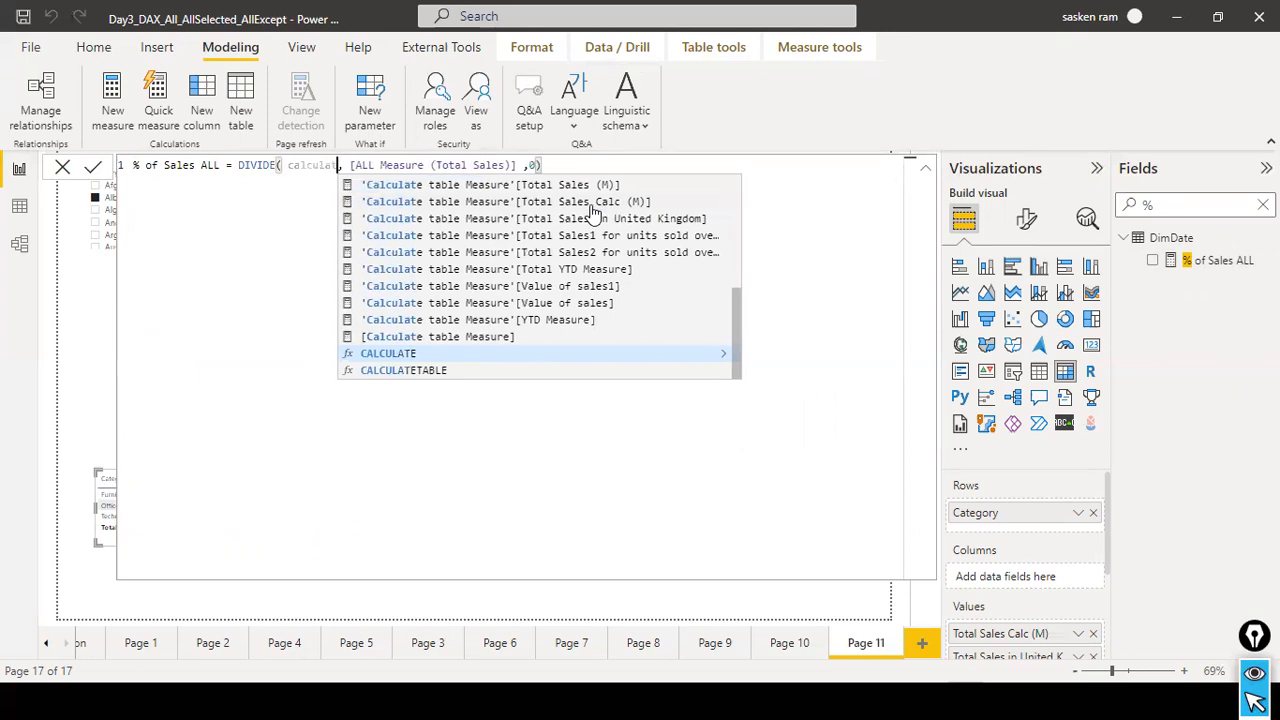
{"action": "key", "text": "BackSpace"}
{"action": "key", "text": "BackSpace"}
{"action": "key", "text": "BackSpace"}
{"action": "key", "text": "BackSpace"}
{"action": "key", "text": "BackSpace"}
{"action": "key", "text": "BackSpace"}
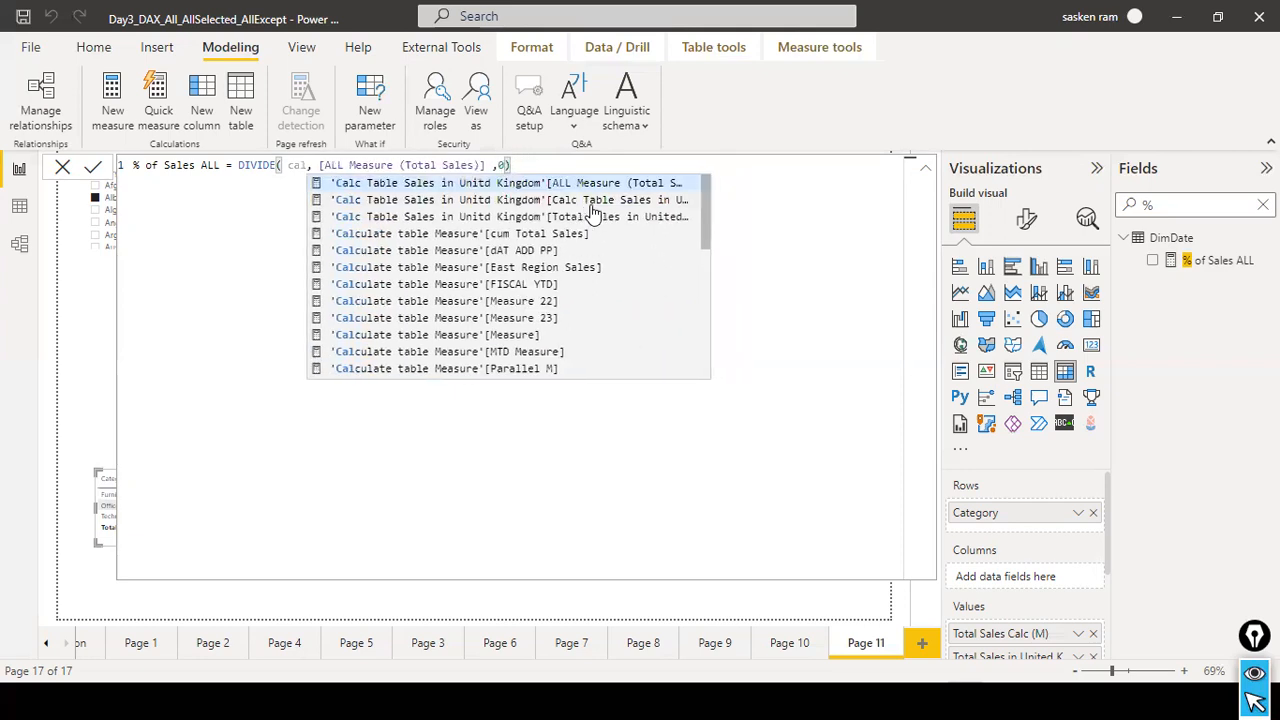
{"action": "key", "text": "BackSpace"}
{"action": "key", "text": "BackSpace"}
{"action": "key", "text": "BackSpace"}
{"action": "key", "text": "BackSpace"}
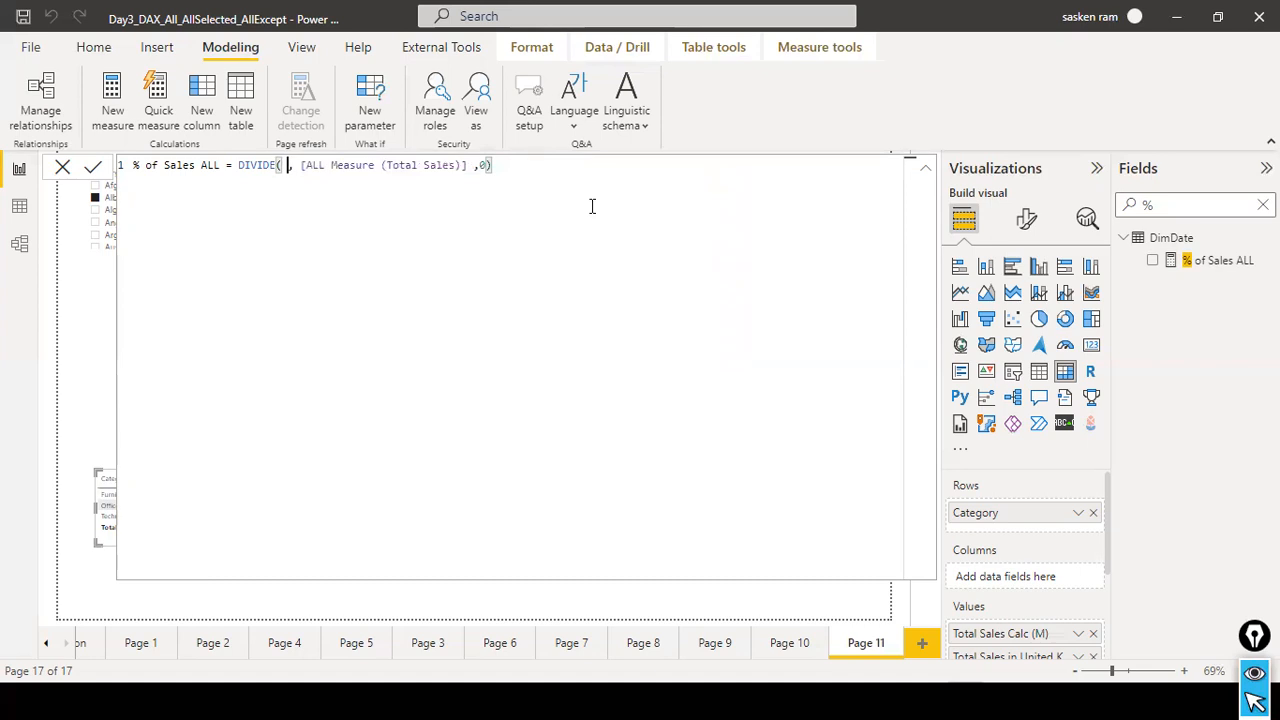
{"action": "key", "text": "Escape"}
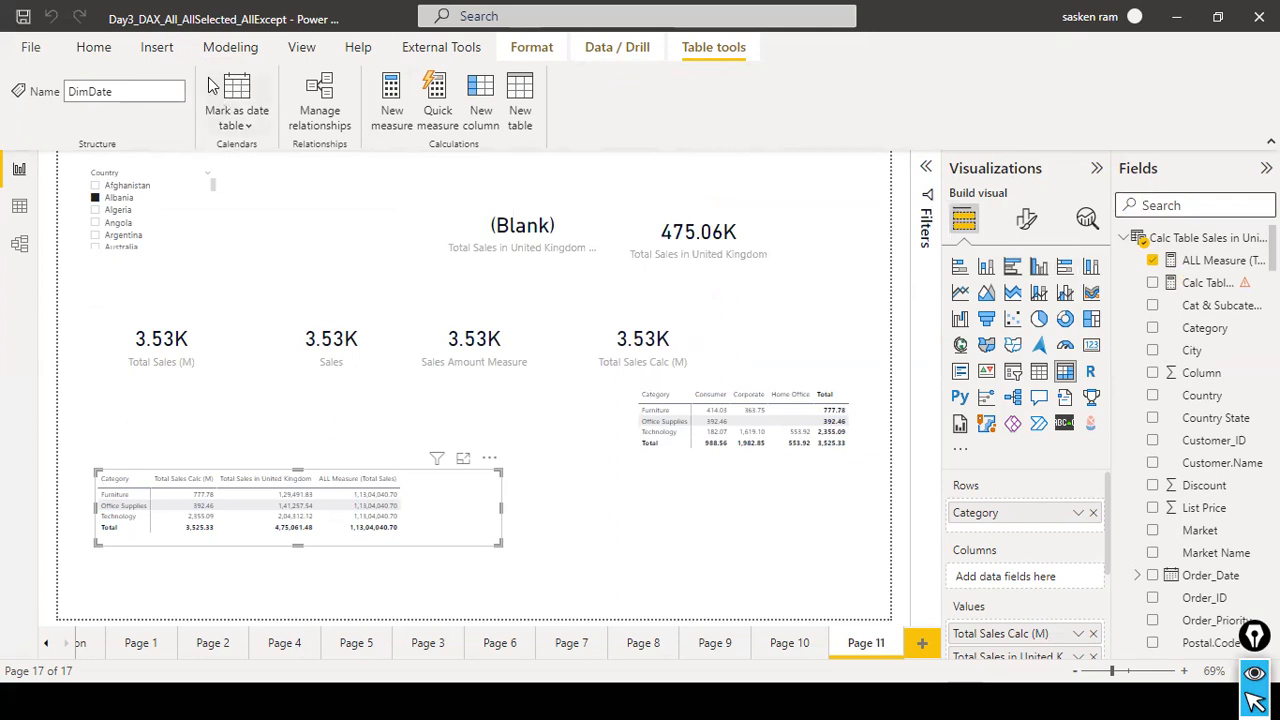
Create a new measure from the copied DIVIDE formula and name it % of Sales ALL UK.
{"action": "left_click", "coordinate": [226, 47]}
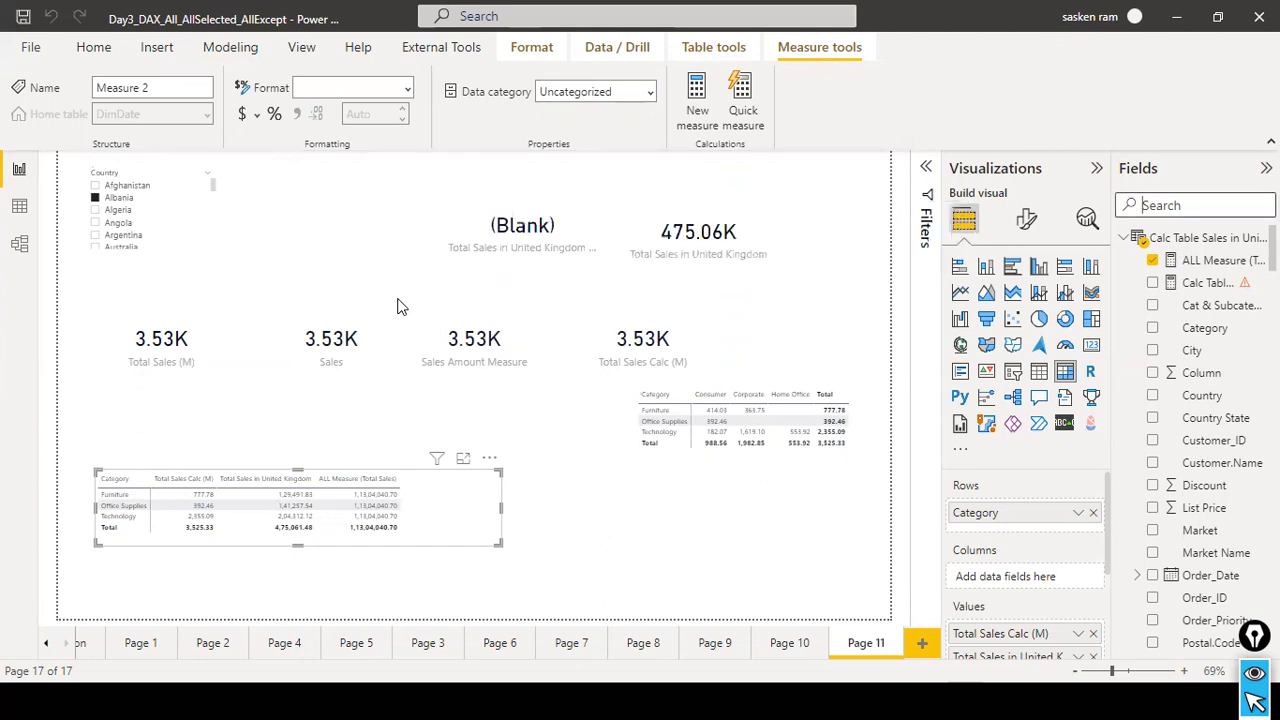
{"action": "key", "text": "ctrl+v"}
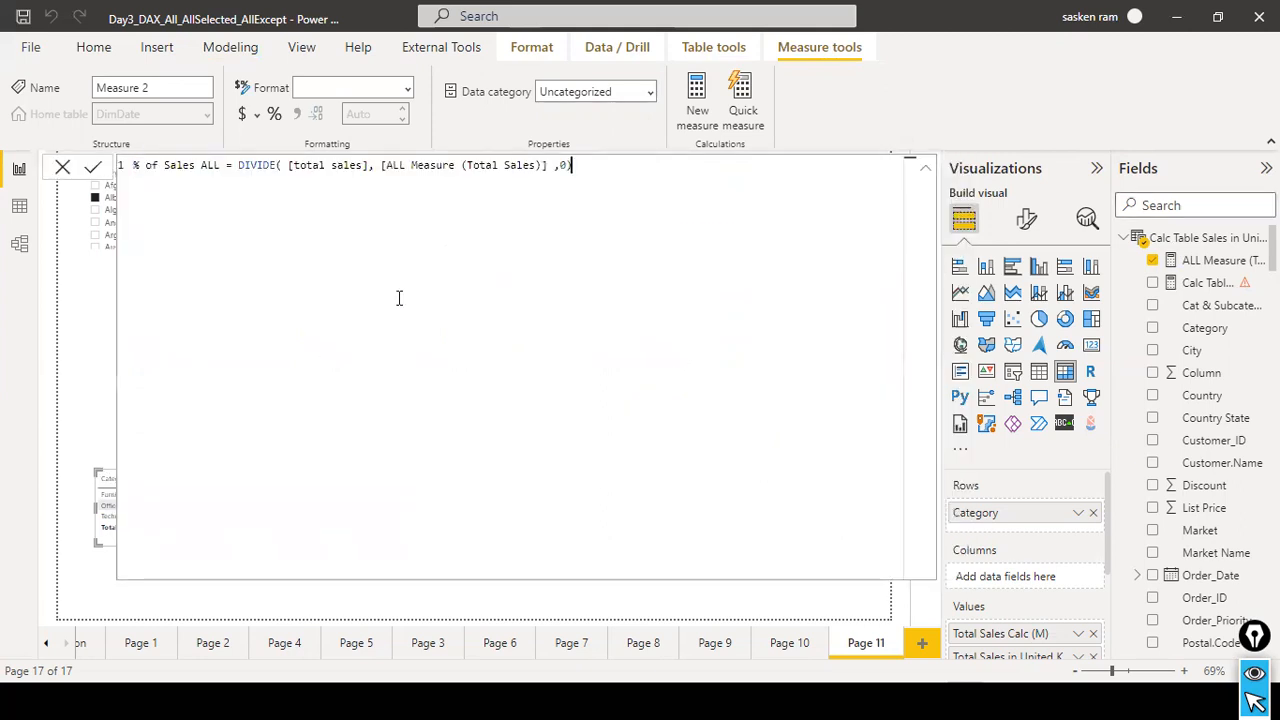
{"action": "left_click", "coordinate": [213, 165]}
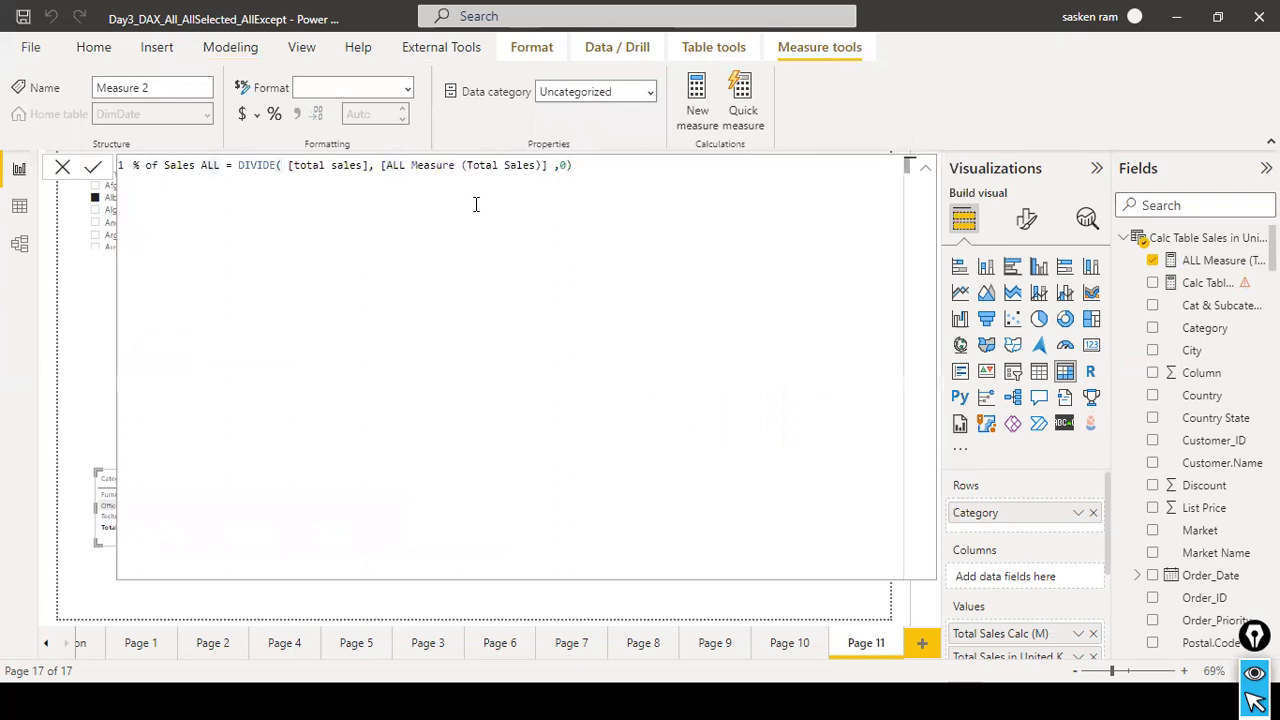
{"action": "key", "text": "Right"}
{"action": "key", "text": "Right"}
{"action": "type", "text": "UK"}
Replace the DIVIDE numerator in the % of Sales ALL UK measure with [Total Sales in United Kingdom] and commit the formula.
{"action": "key", "text": "ctrl+Left"}
{"action": "key", "text": "ctrl+Left"}
{"action": "key", "text": "ctrl+Right"}
{"action": "key", "text": "ctrl+Right"}
{"action": "key", "text": "ctrl+Right"}
{"action": "key", "text": "ctrl+Right"}
{"action": "key", "text": "ctrl+Right"}
{"action": "key", "text": "ctrl+Right"}
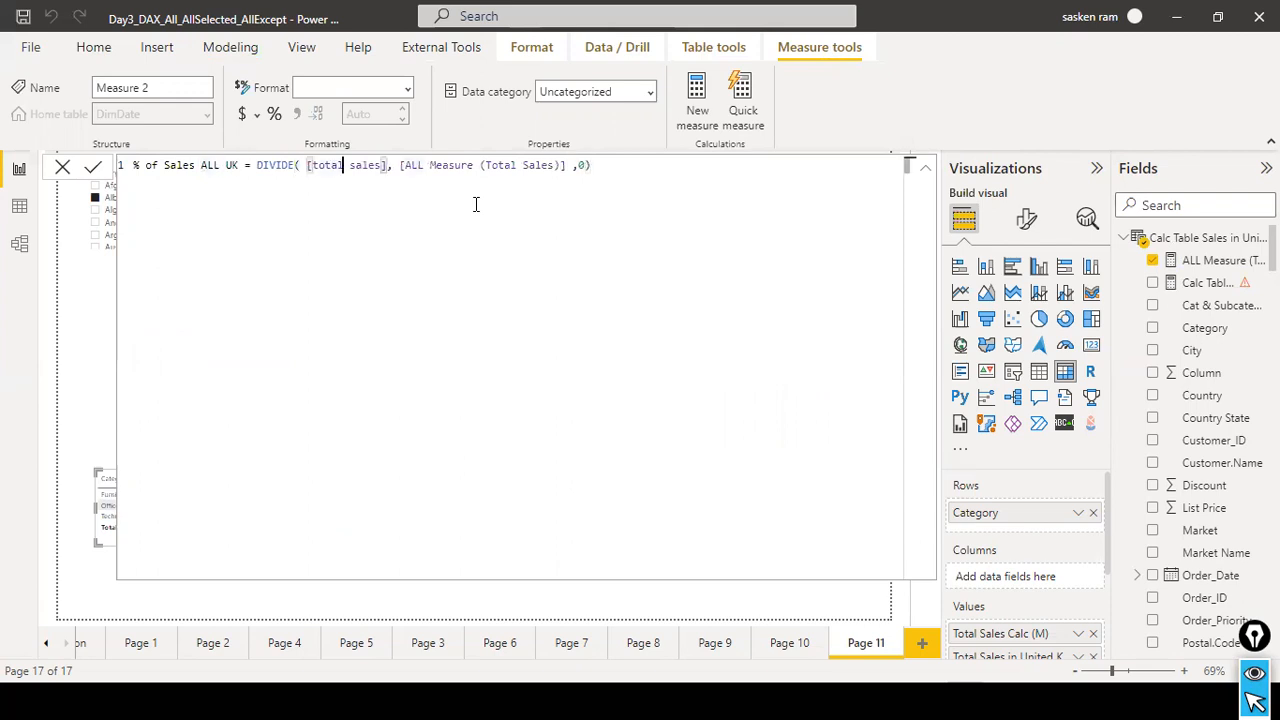
{"action": "key", "text": "ctrl+Left"}
{"action": "key", "text": "ctrl+shift+Right"}
{"action": "key", "text": "ctrl+shift+Right"}
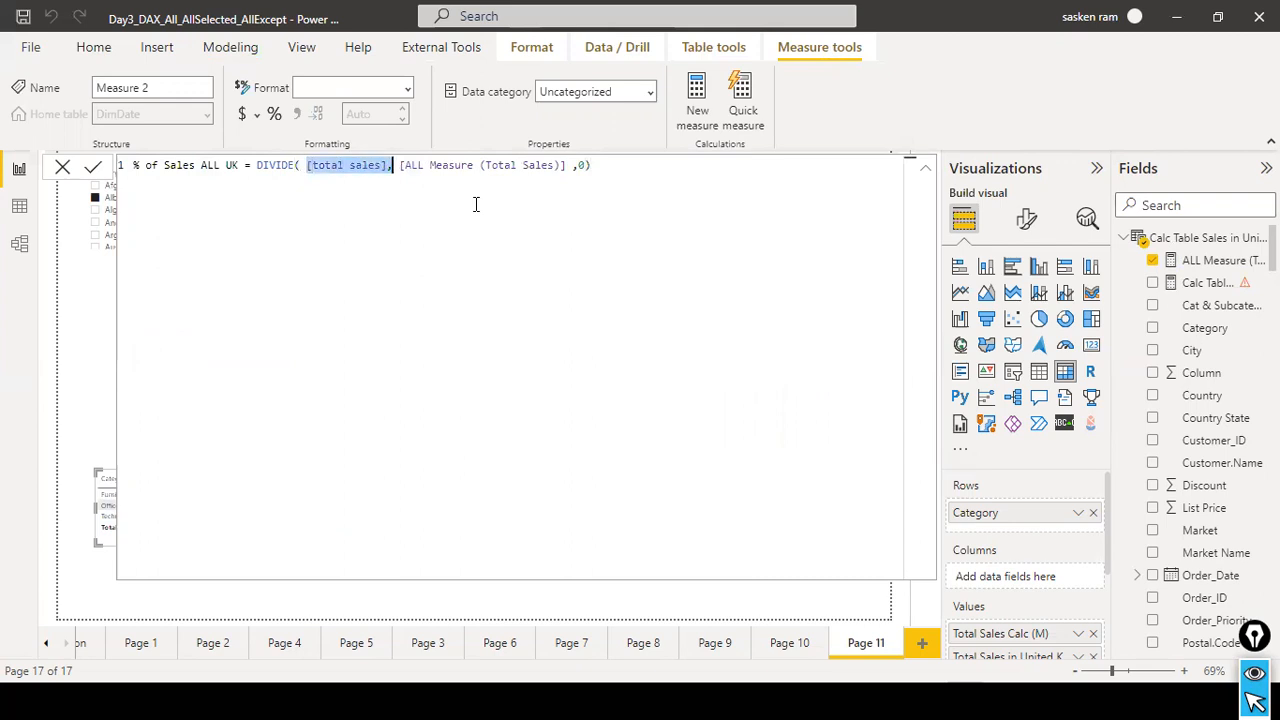
{"action": "key", "text": "BackSpace"}
{"action": "type", "text": "total "}
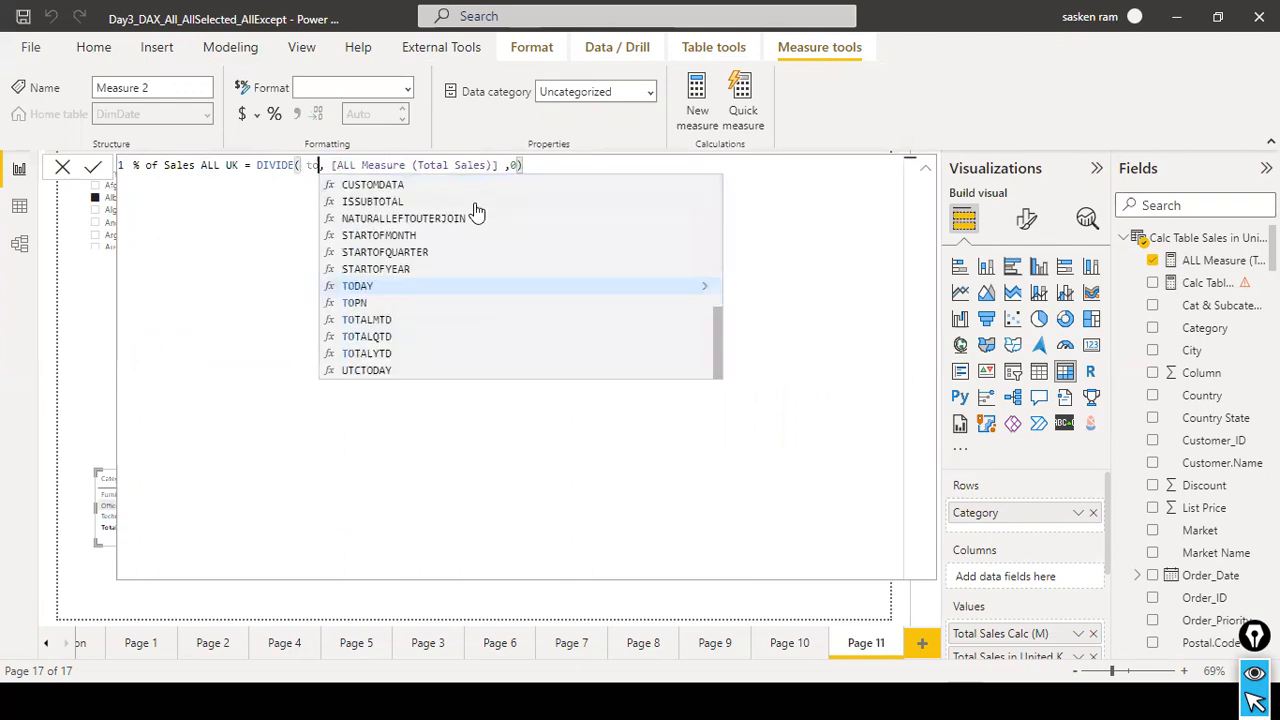
{"action": "type", "text": "sales in"}
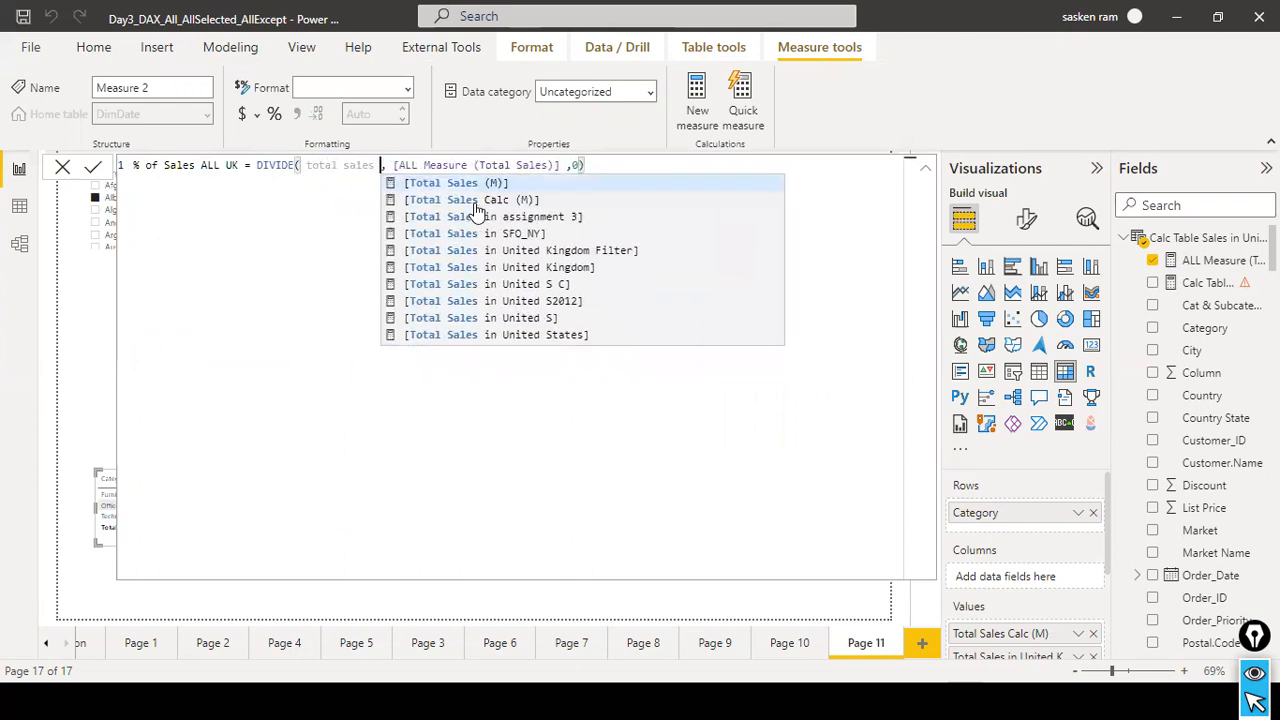
{"action": "key", "text": "BackSpace"}
{"action": "key", "text": "BackSpace"}
{"action": "key", "text": "BackSpace"}
{"action": "left_click", "coordinate": [492, 267]}
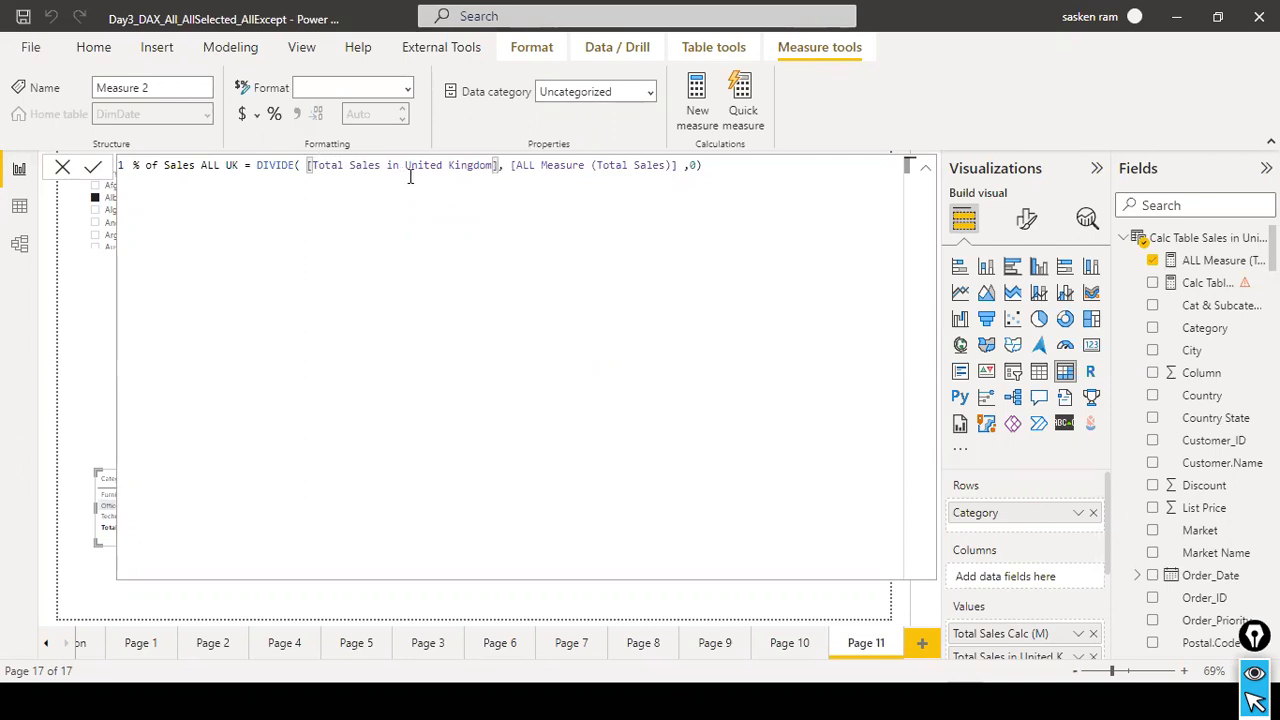
{"action": "left_click", "coordinate": [779, 167]}
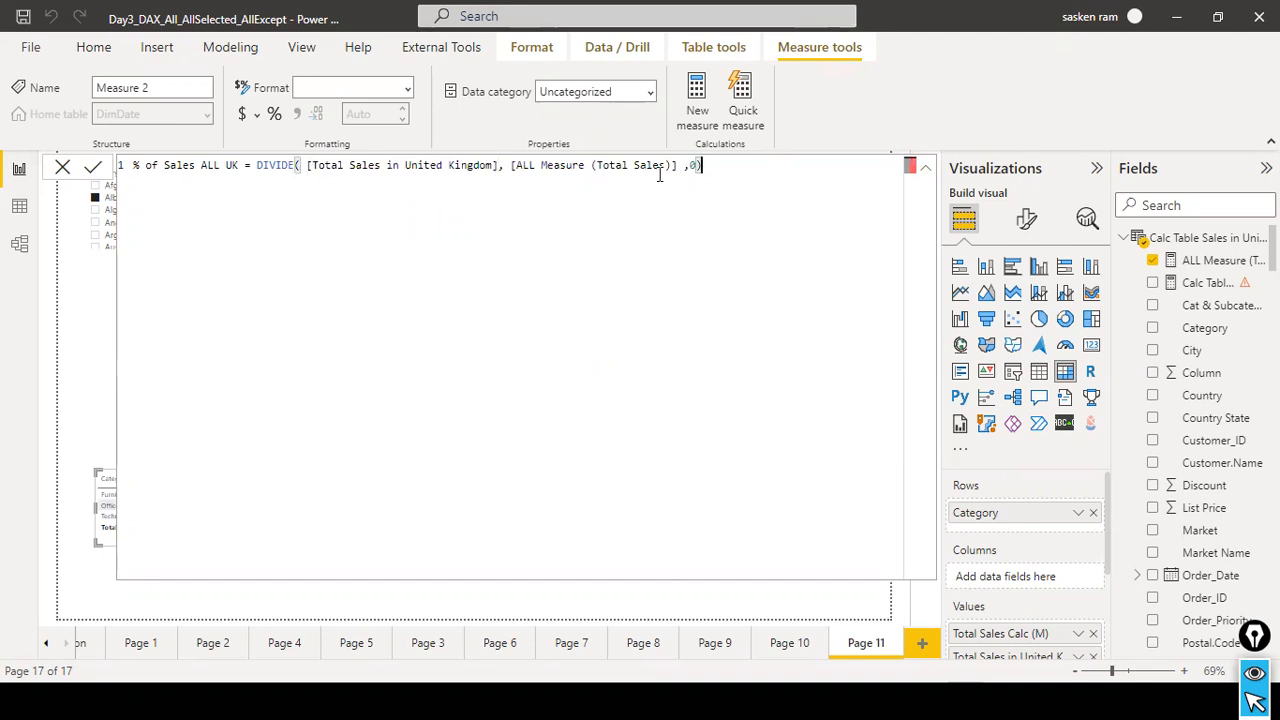
{"action": "left_click", "coordinate": [697, 169]}
{"action": "left_click", "coordinate": [93, 167]}
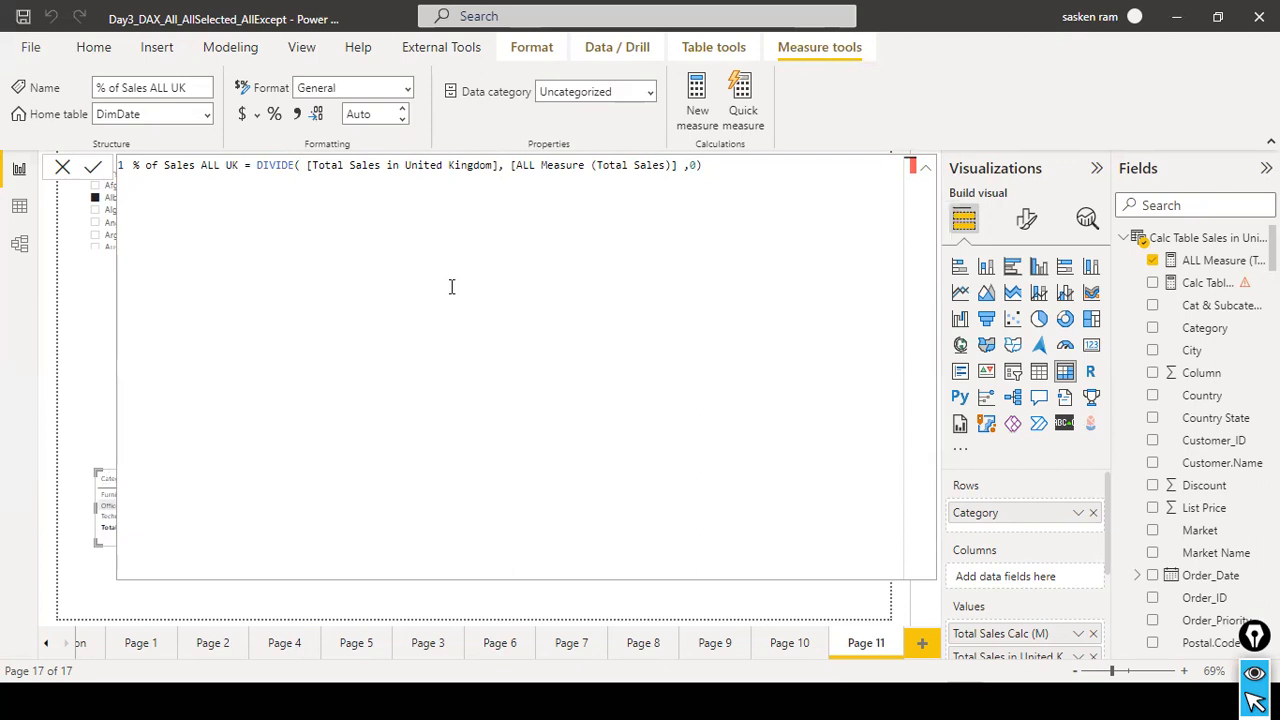
{"action": "left_click", "coordinate": [88, 168]}
Search the fields for "%" and add the % of Sales ALL UK measure to the category matrix containing ALL Measure (Total Sales).
{"action": "left_click", "coordinate": [1150, 205]}
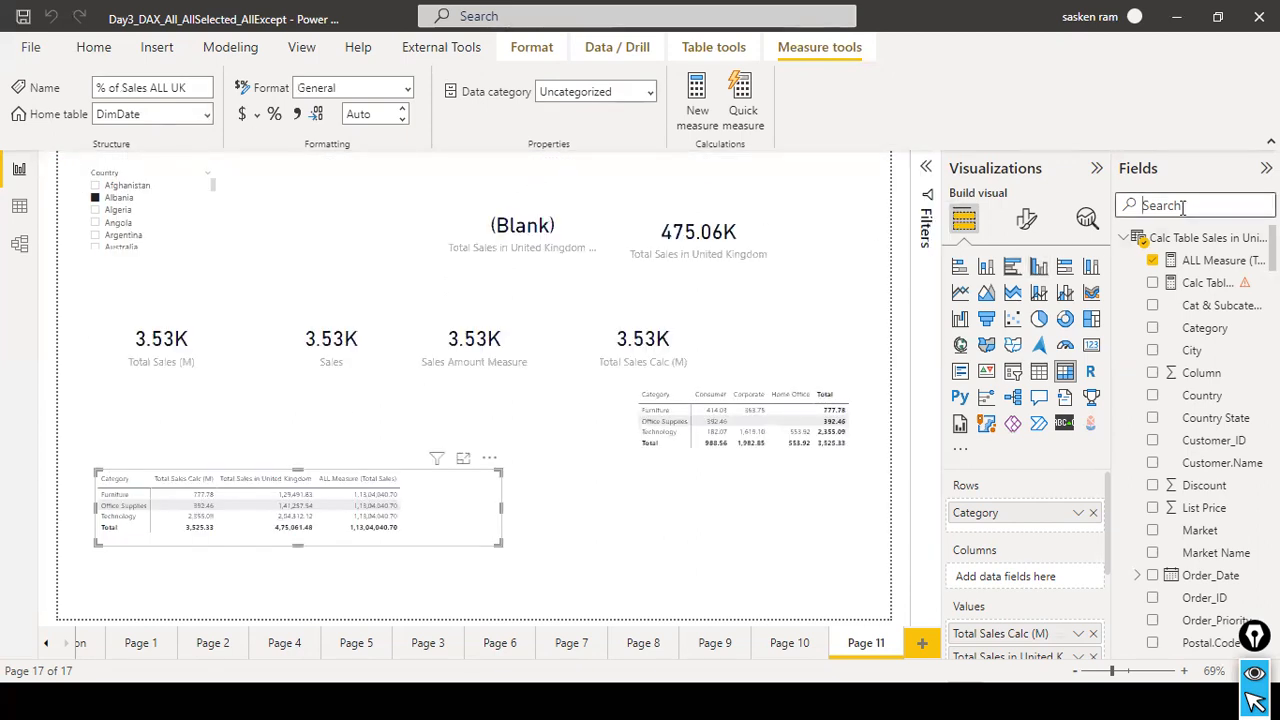
{"action": "type", "text": "%"}
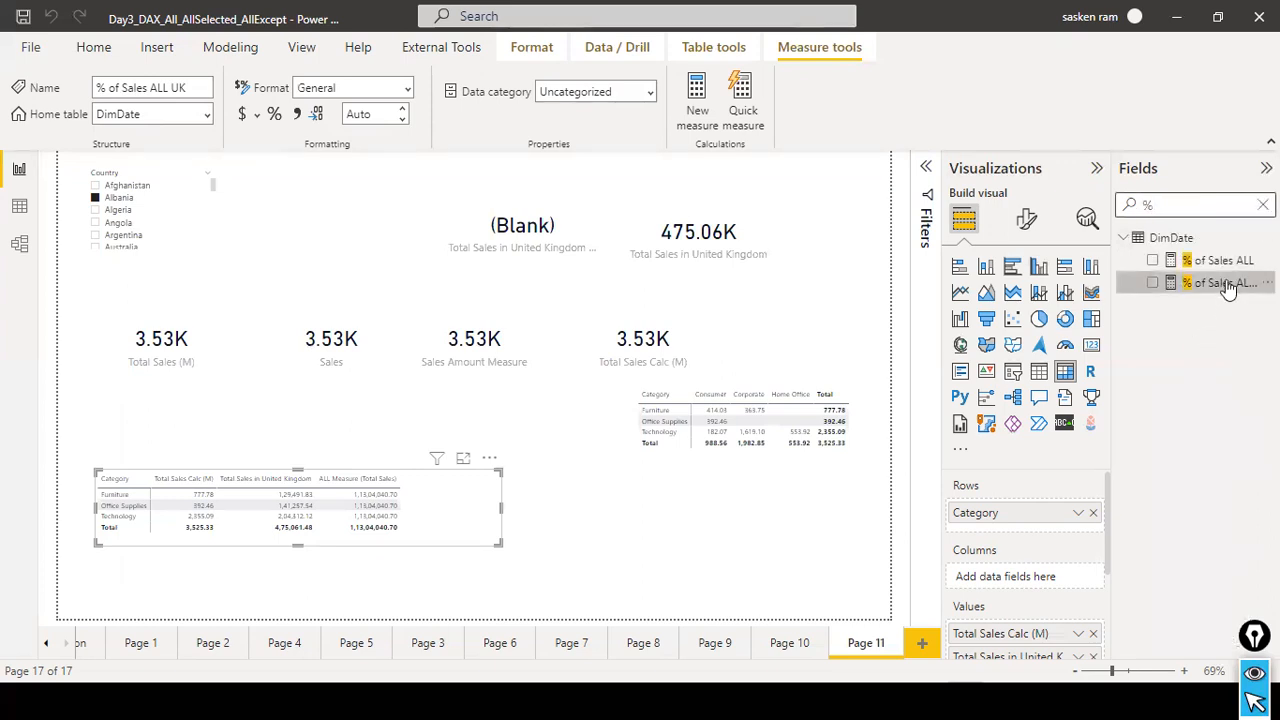
{"action": "left_click_drag", "start_coordinate": [1166, 292], "coordinate": [548, 512]}
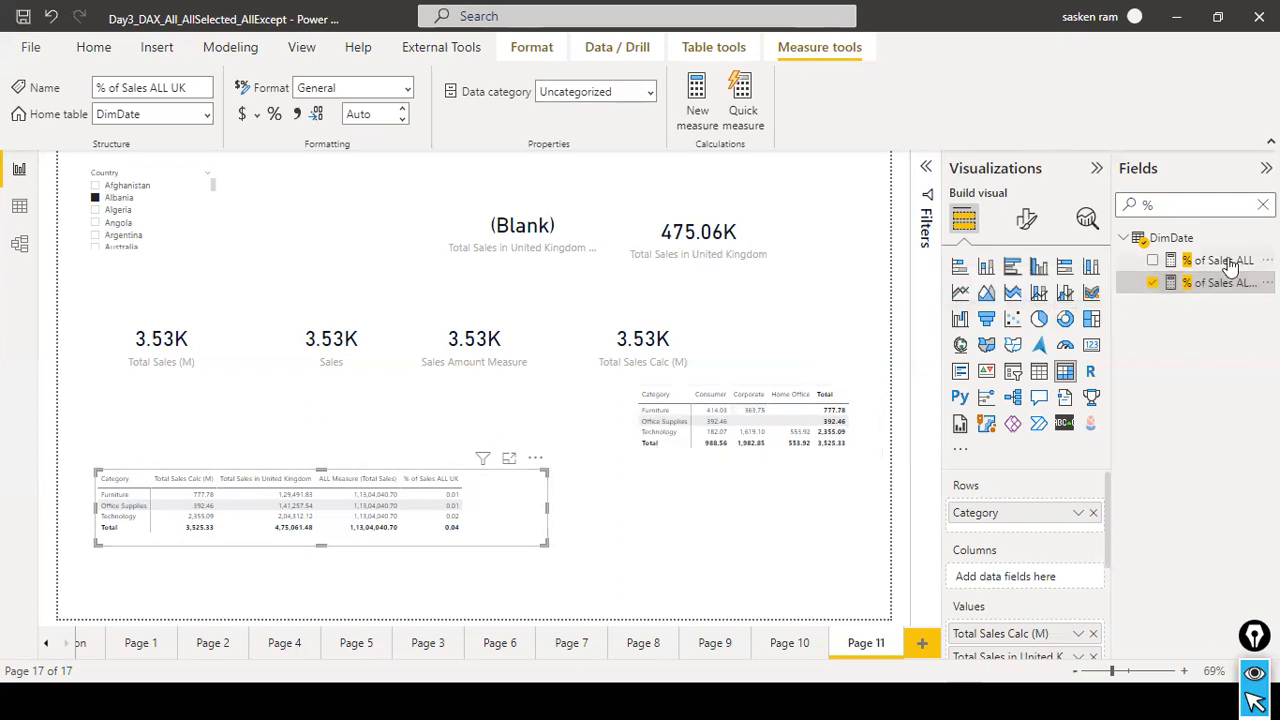
Append * 100 to the DIVIDE formula of the % of Sales ALL UK measure and commit it.
{"action": "left_click", "coordinate": [1180, 283]}
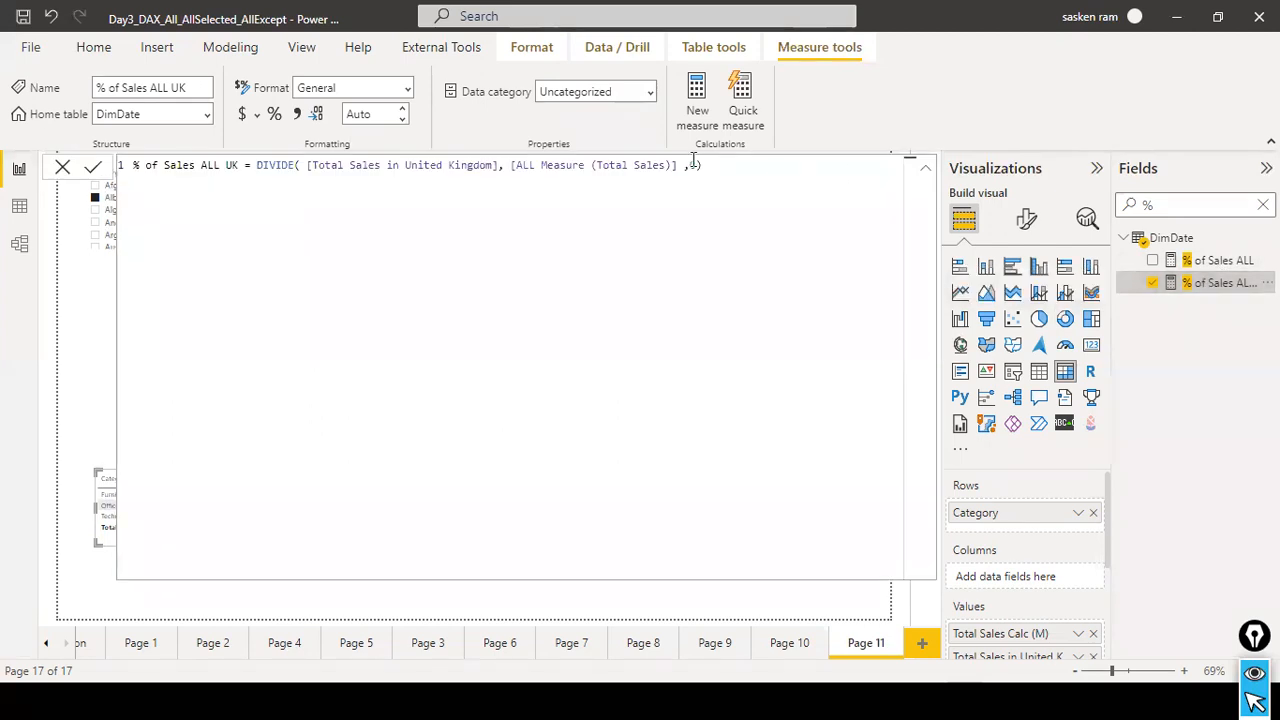
{"action": "left_click", "coordinate": [748, 167]}
{"action": "type", "text": "* 100"}
{"action": "left_click", "coordinate": [93, 168]}
{"action": "left_click", "coordinate": [68, 182]}
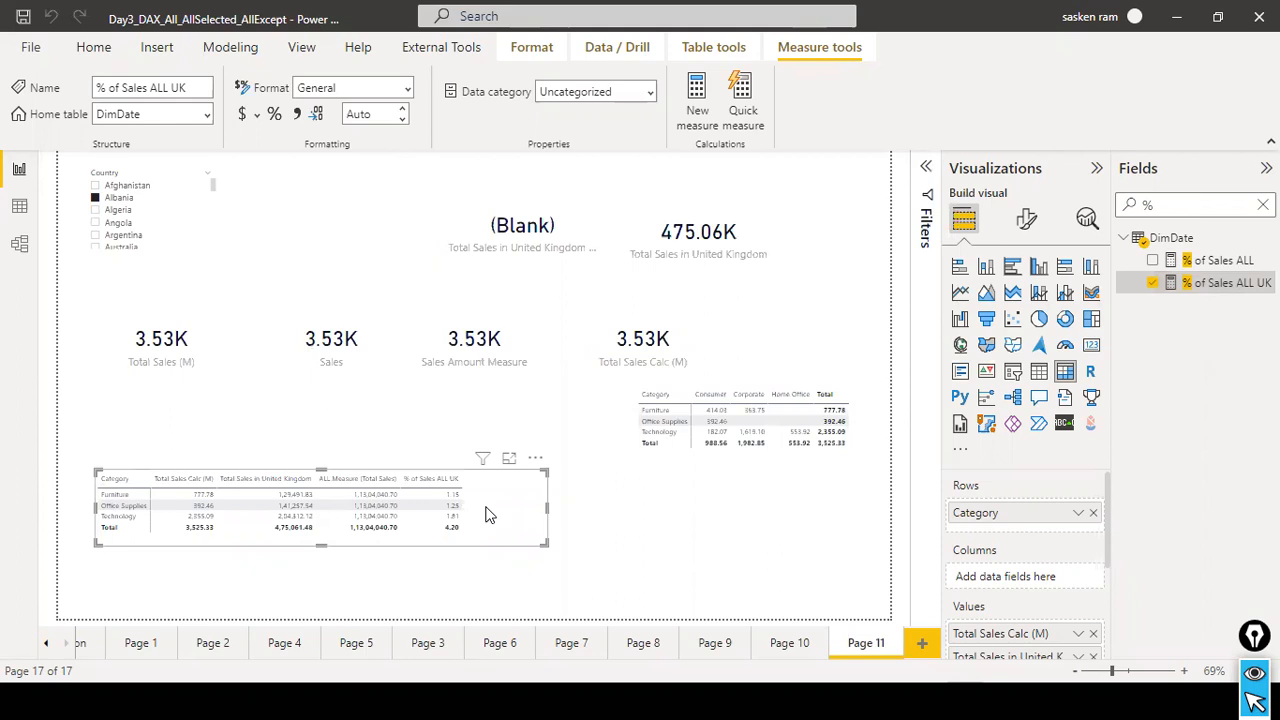
Remove the * 100 multiplication from the % of Sales ALL UK formula and commit it.
{"action": "left_click", "coordinate": [1220, 288]}
{"action": "left_click", "coordinate": [695, 168]}
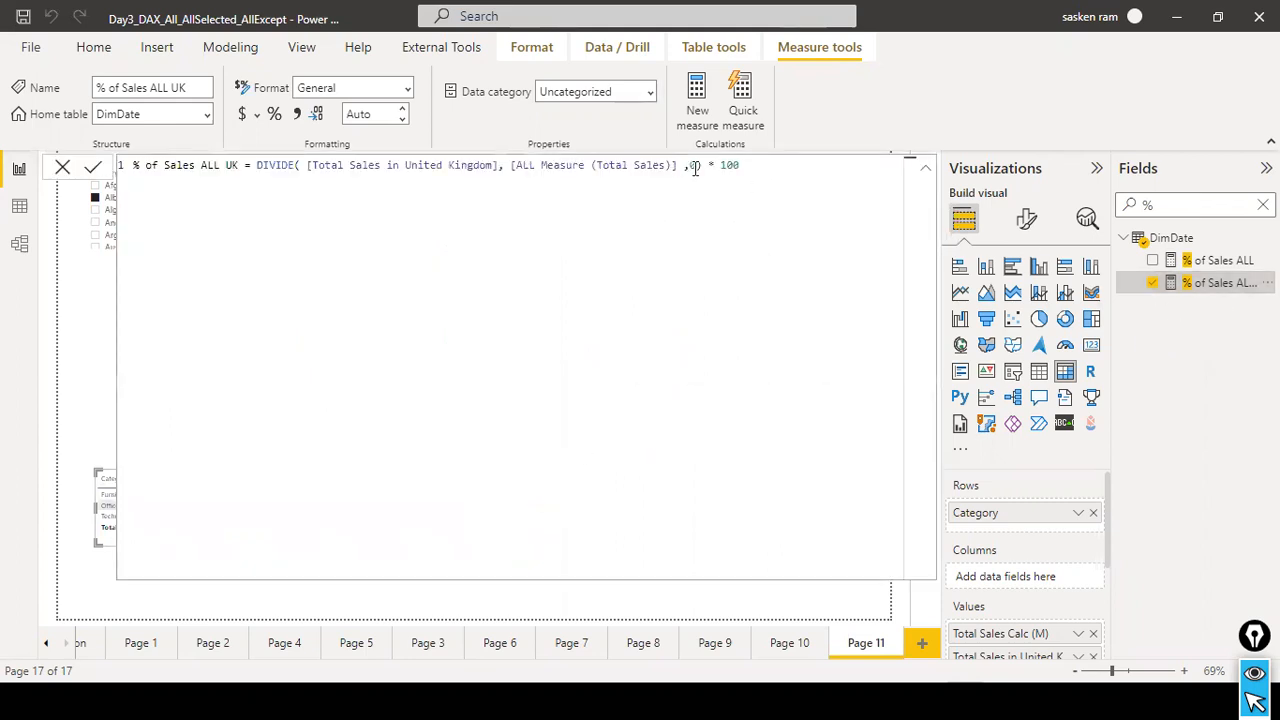
{"action": "left_click", "coordinate": [745, 165], "text": "shift"}
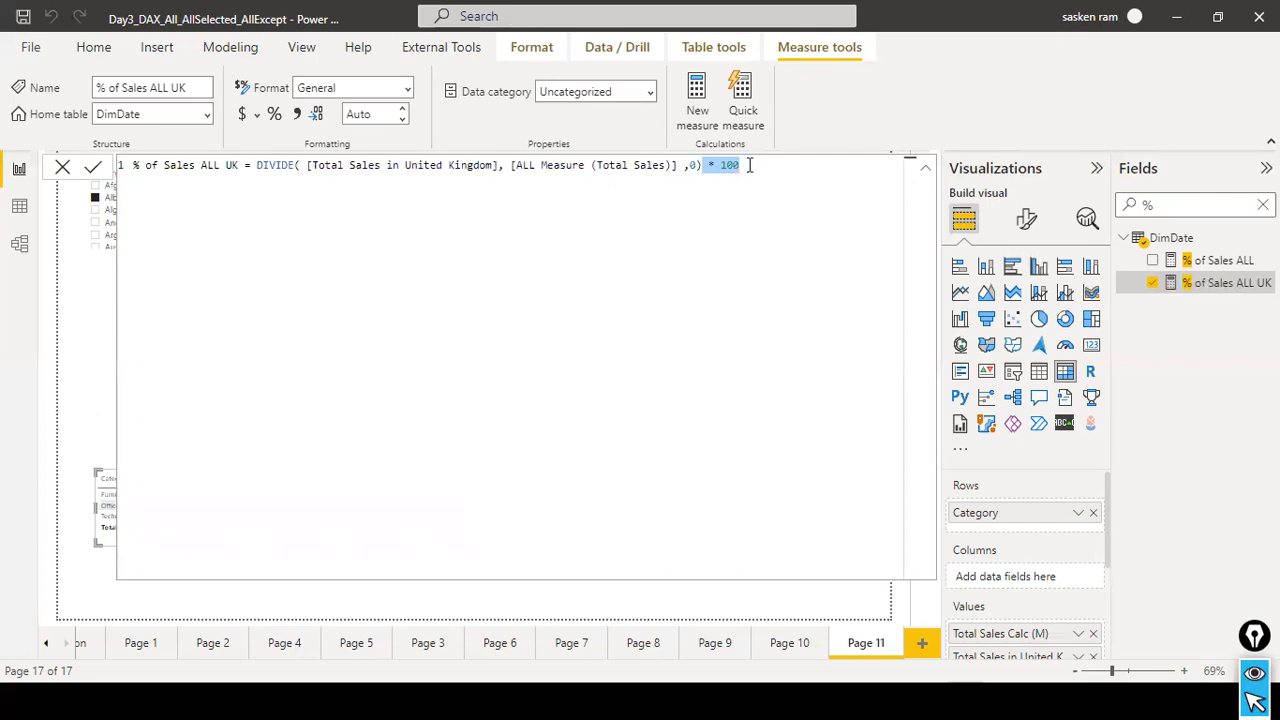
{"action": "key", "text": "BackSpace"}
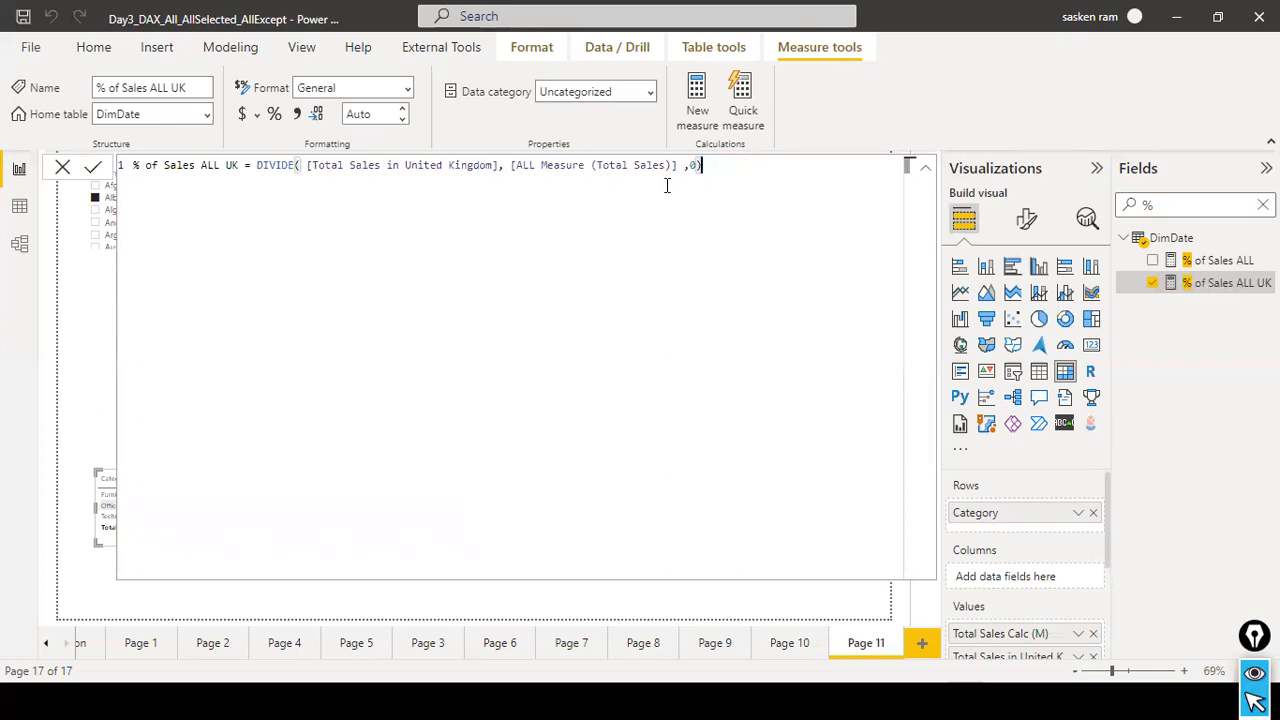
{"action": "left_click", "coordinate": [92, 170]}
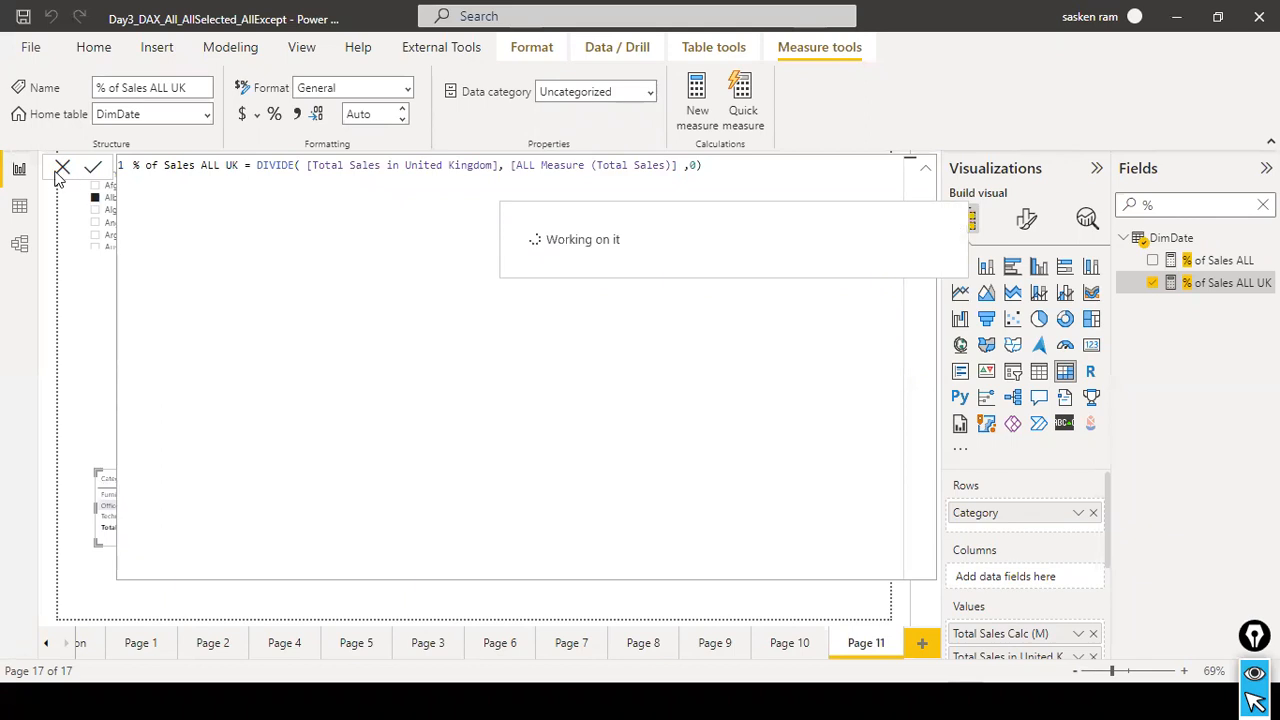
{"action": "left_click", "coordinate": [57, 172]}
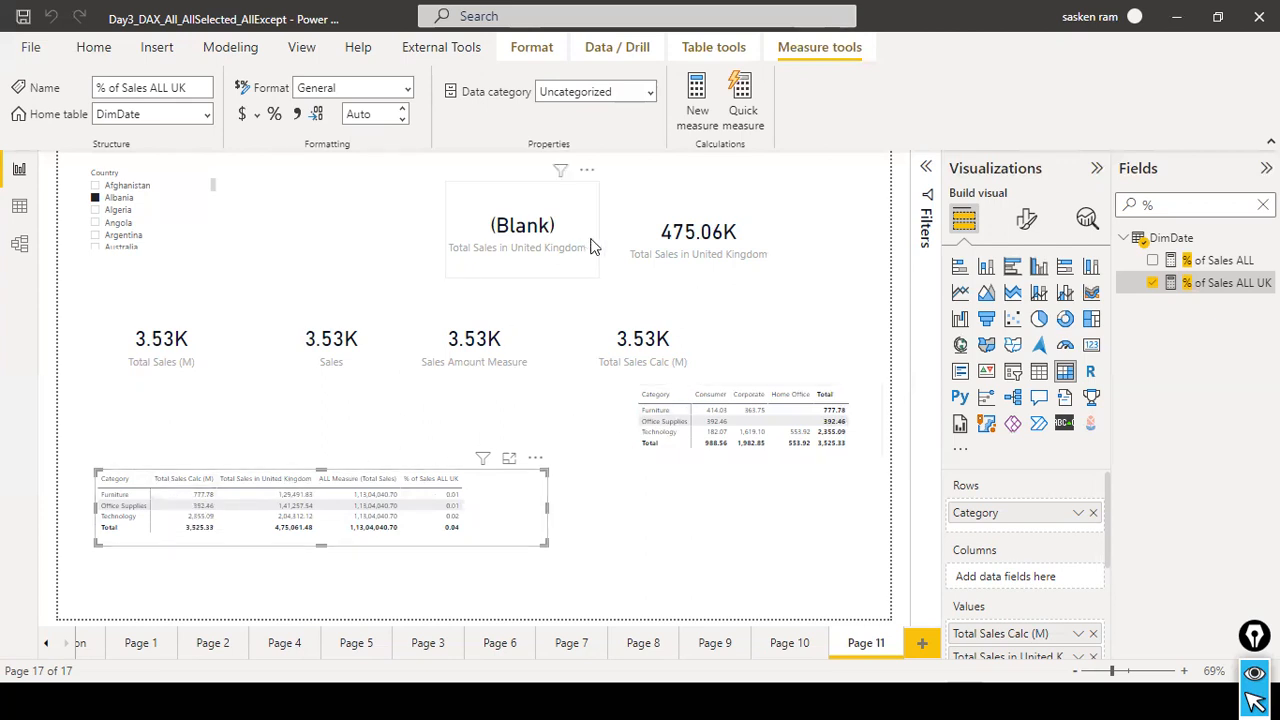
Review the DAX formula of the % of Sales ALL UK measure and move the category matrix slightly down the page.
{"action": "left_click", "coordinate": [1233, 288]}
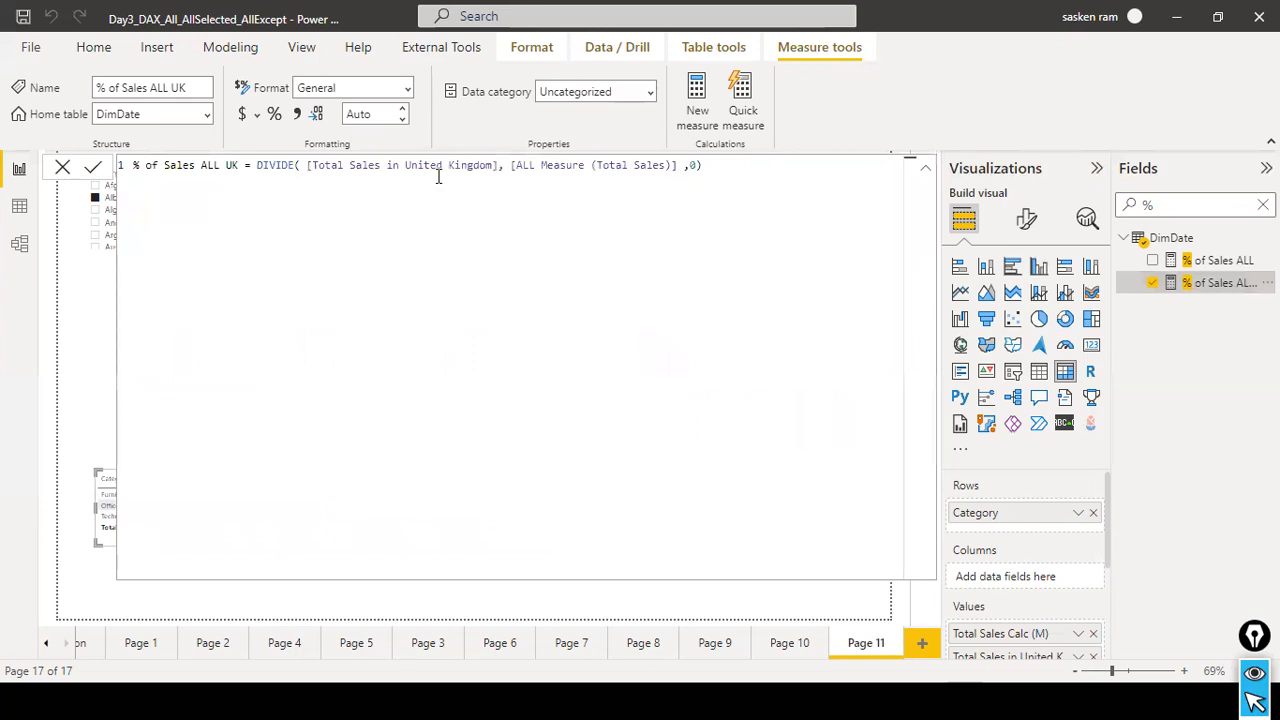
{"action": "left_click", "coordinate": [62, 168]}
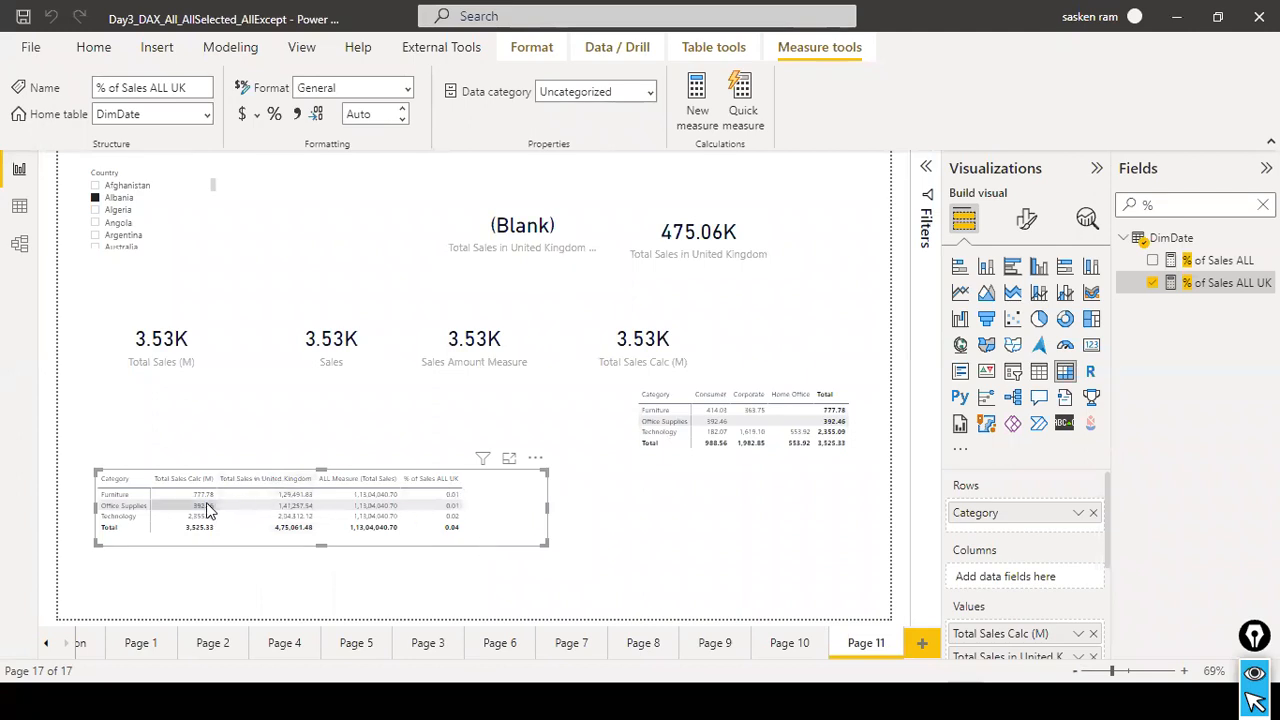
{"action": "mouse_move", "coordinate": [310, 535]}
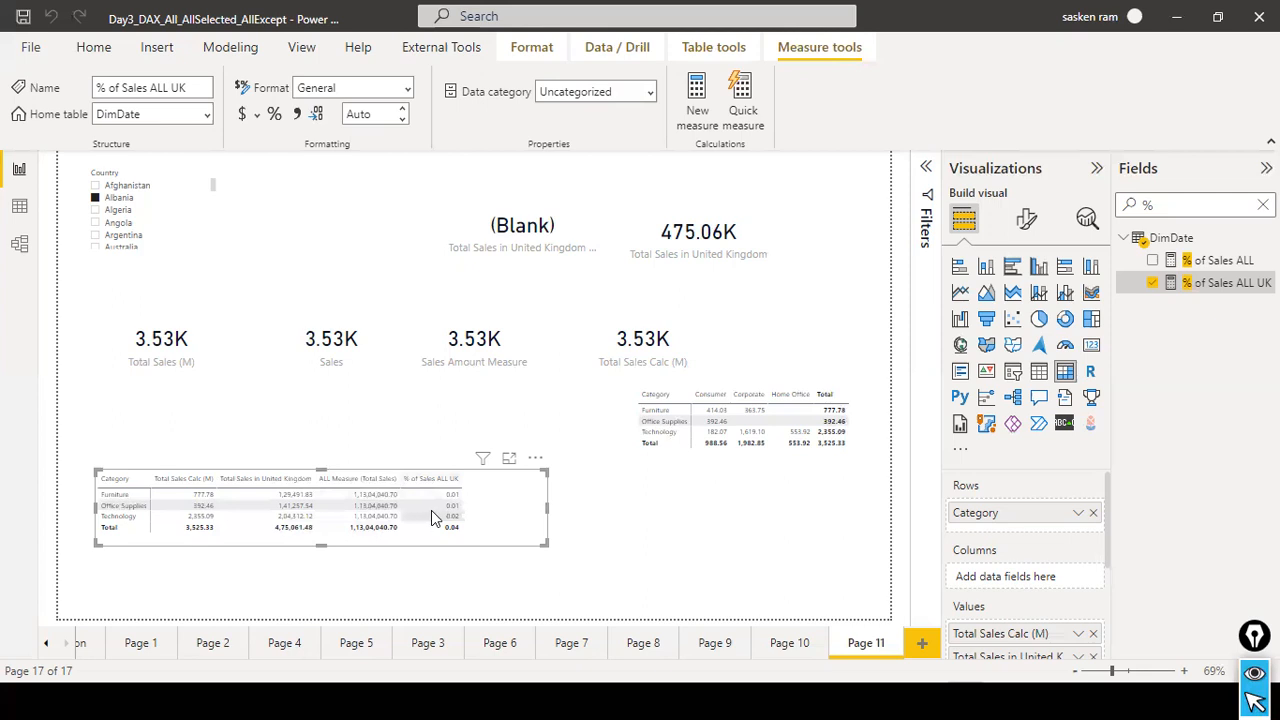
{"action": "left_click_drag", "start_coordinate": [514, 521], "coordinate": [514, 530]}
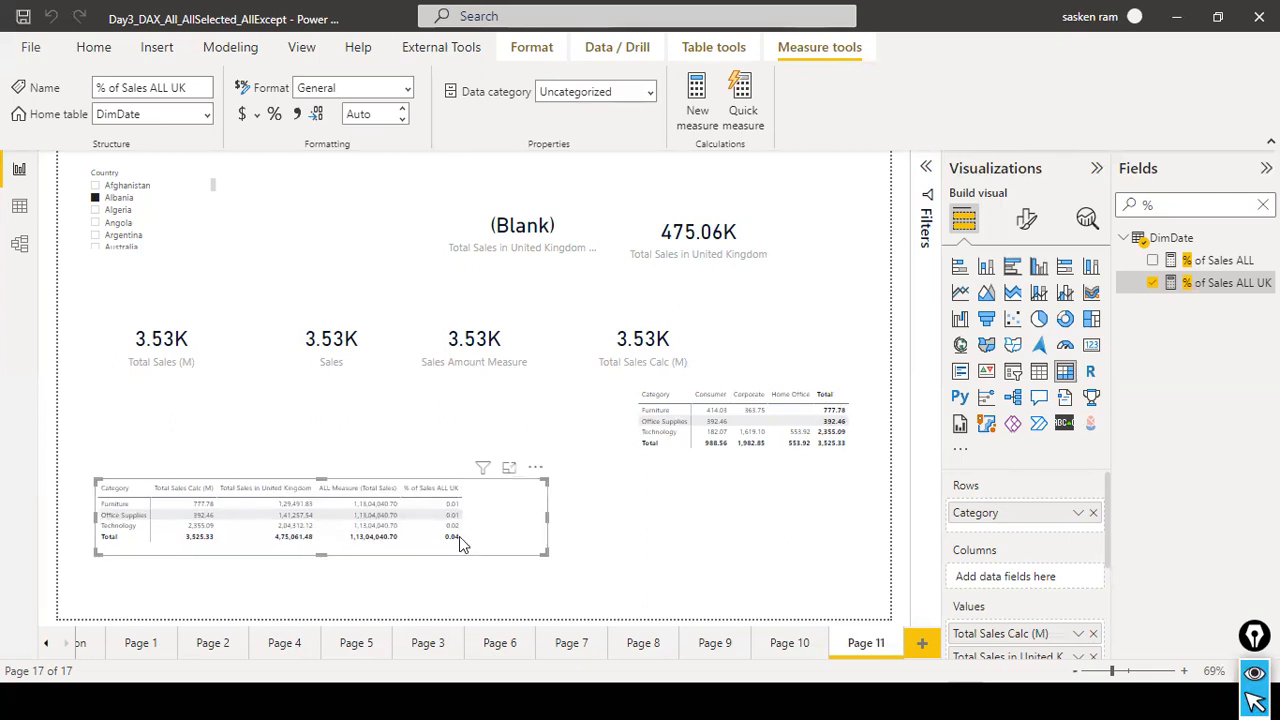
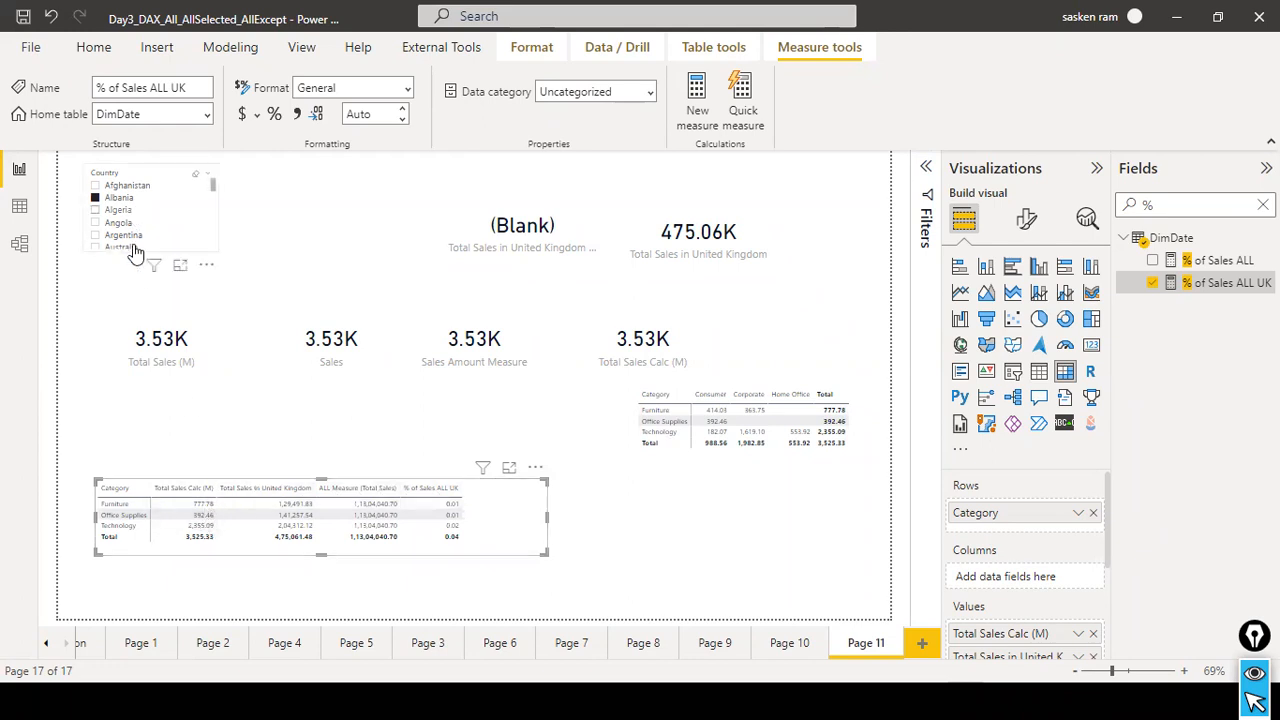
Change the Country slicer from a list to a dropdown.
{"action": "scroll", "coordinate": [122, 226], "scroll_direction": "down", "scroll_amount": 5}
{"action": "scroll", "coordinate": [110, 243], "scroll_direction": "down", "scroll_amount": 5}
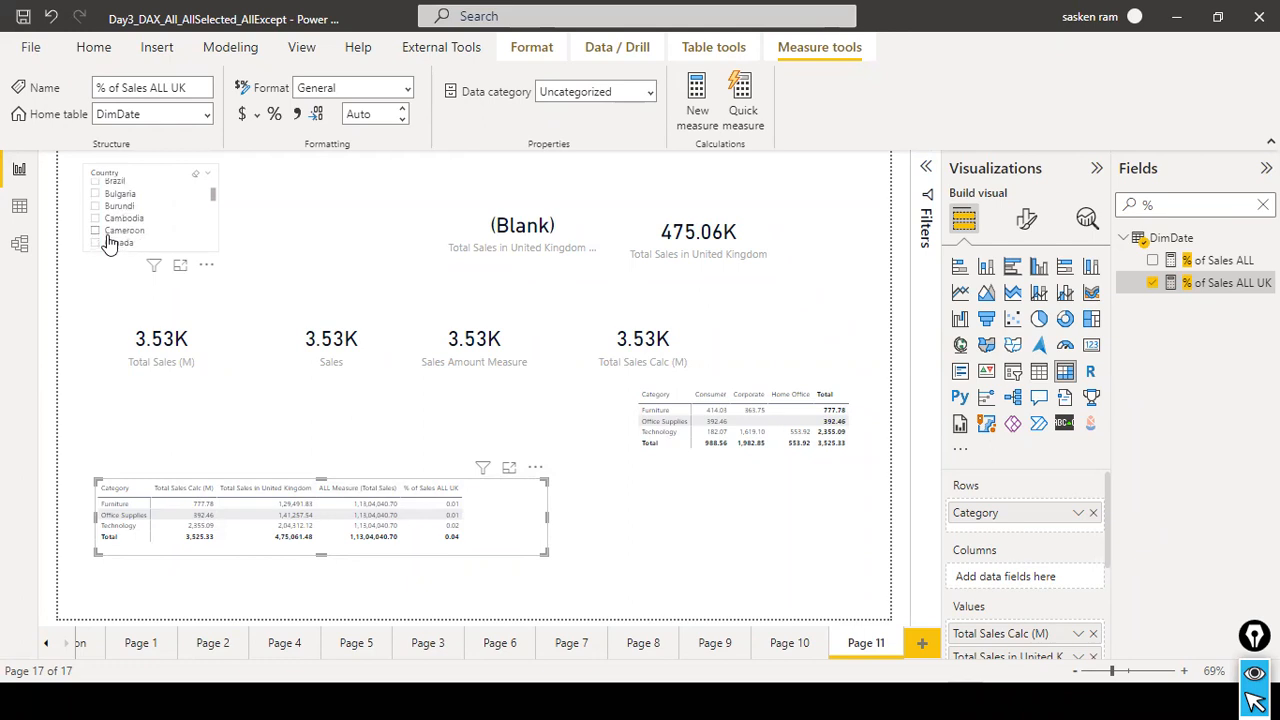
{"action": "scroll", "coordinate": [185, 195], "scroll_direction": "up", "scroll_amount": 1}
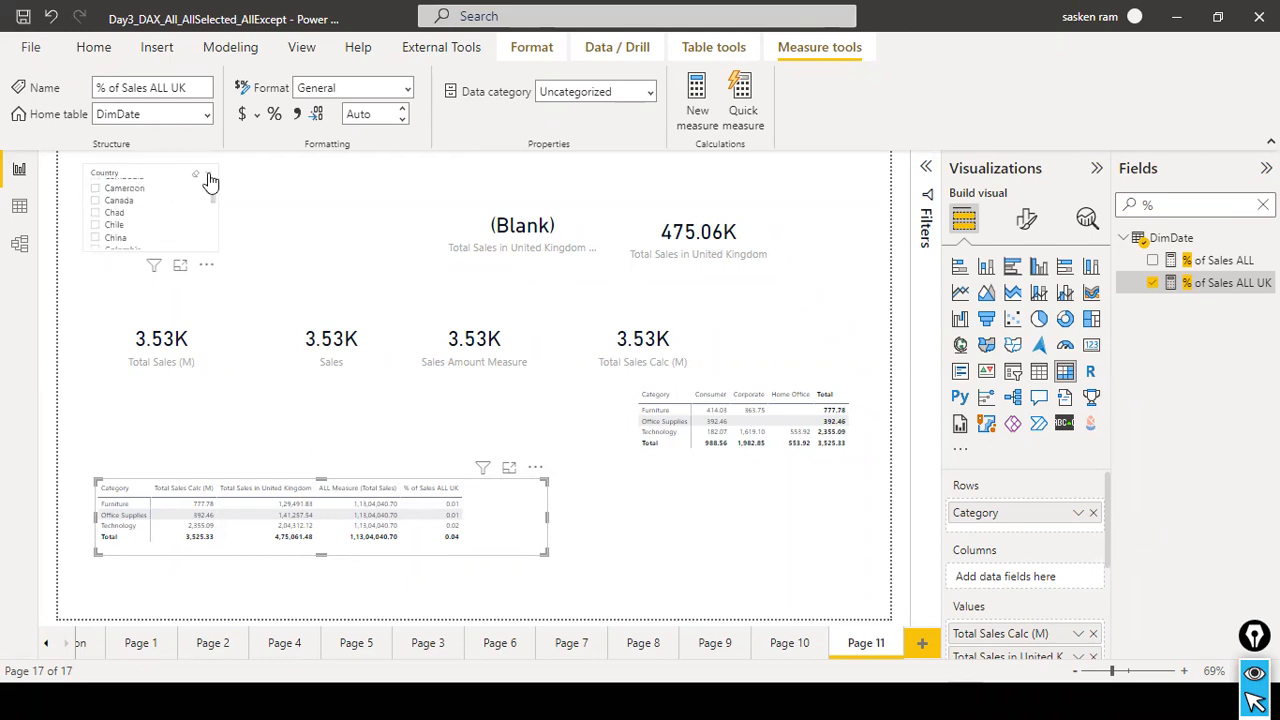
{"action": "left_click", "coordinate": [207, 175]}
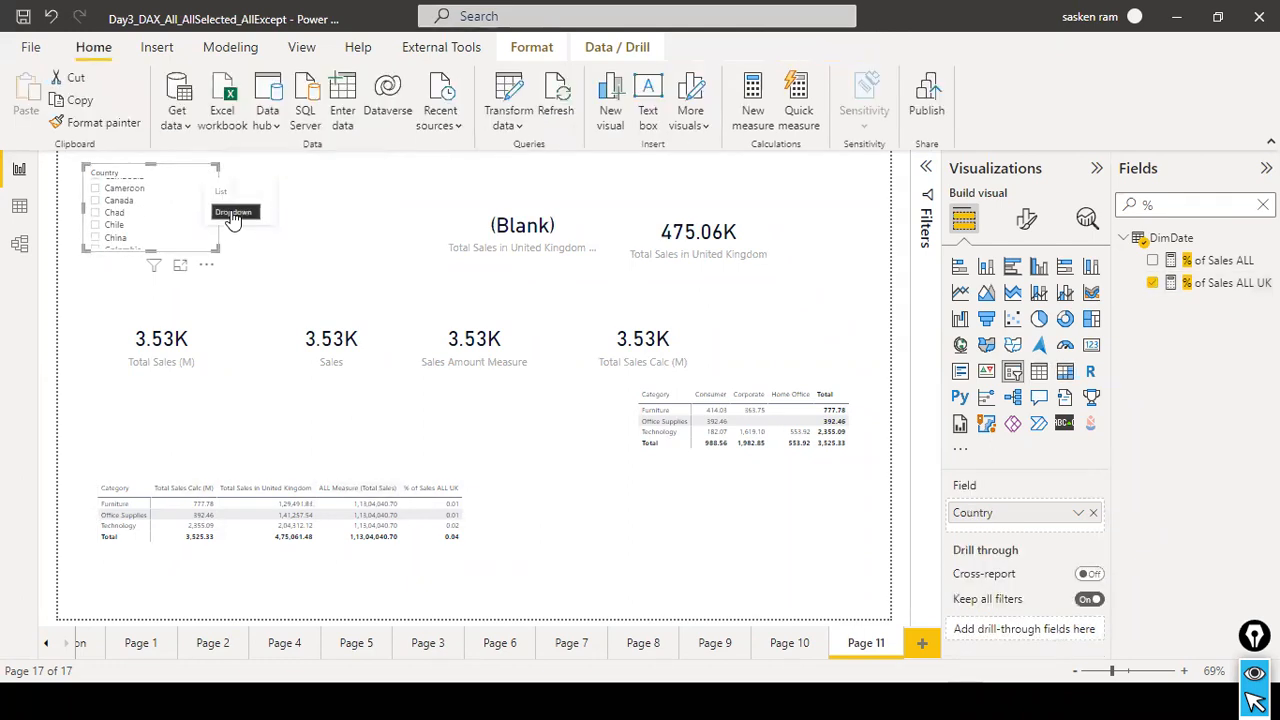
{"action": "left_click", "coordinate": [232, 213]}
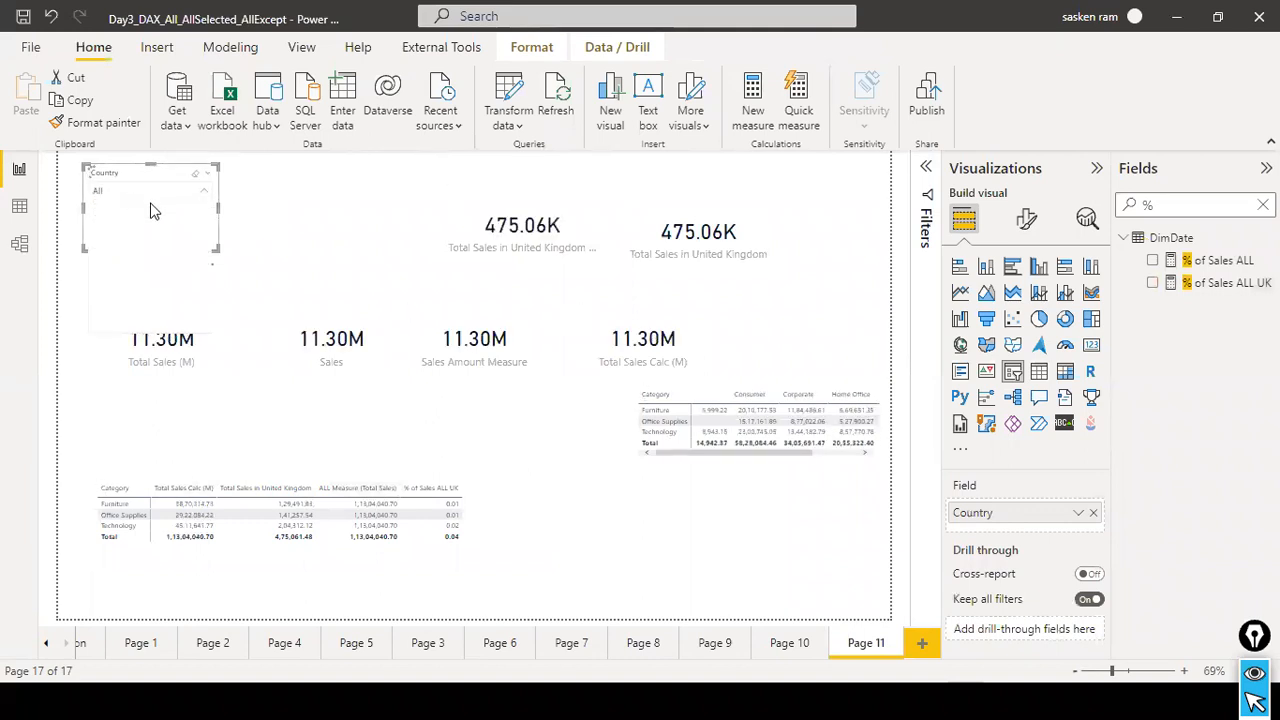
Filter the report page by United States in the Country slicer and collapse the country list.
{"action": "scroll", "coordinate": [163, 230], "scroll_direction": "down", "scroll_amount": 6}
{"action": "scroll", "coordinate": [165, 250], "scroll_direction": "down", "scroll_amount": 10}
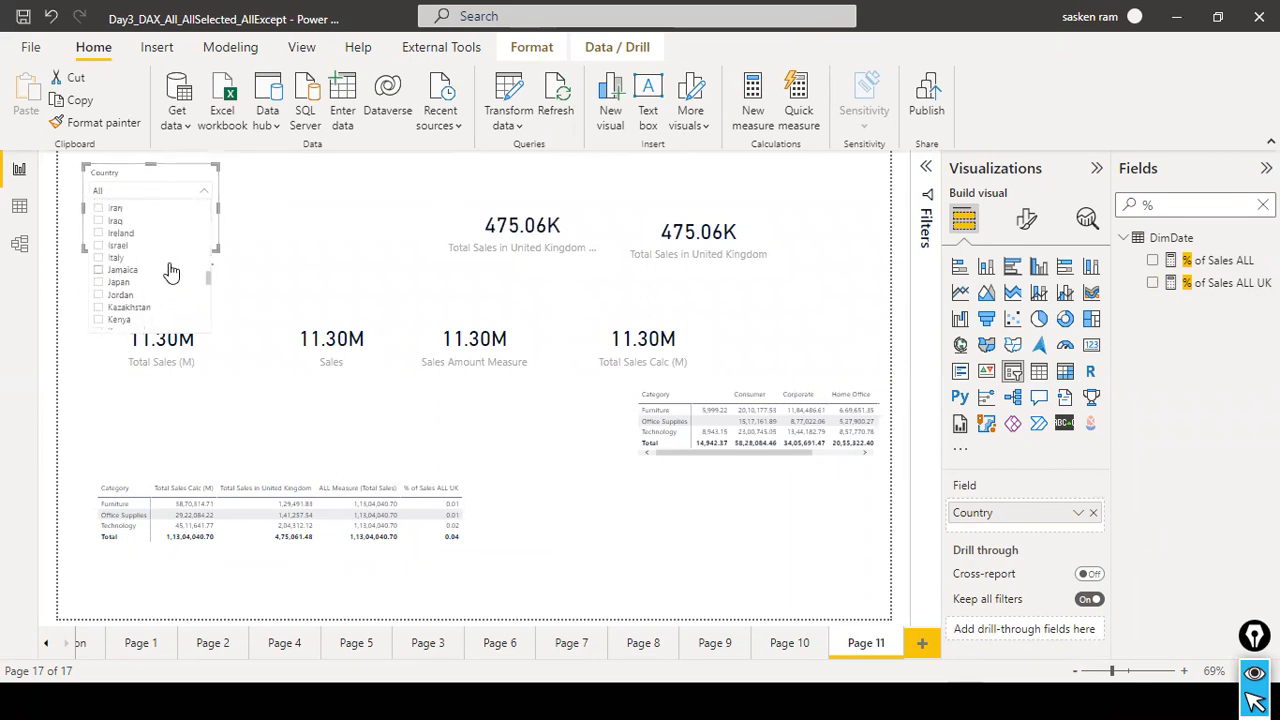
{"action": "scroll", "coordinate": [168, 278], "scroll_direction": "down", "scroll_amount": 10}
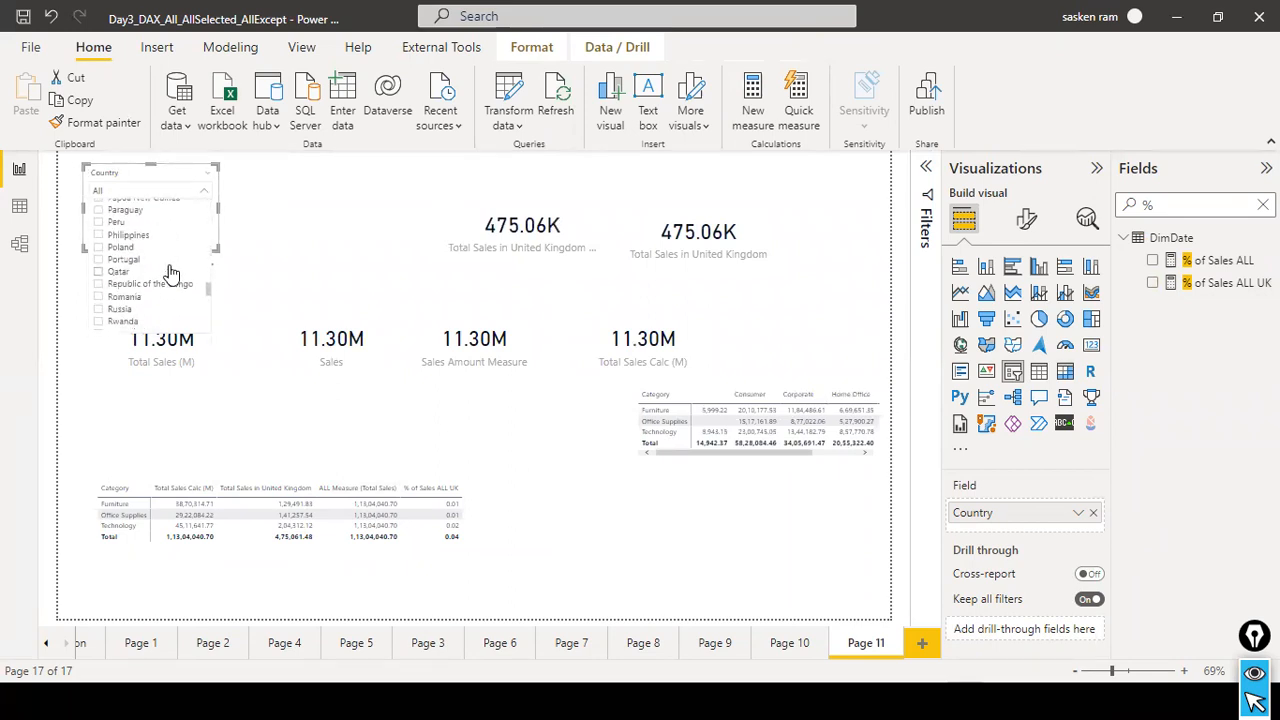
{"action": "scroll", "coordinate": [168, 286], "scroll_direction": "down", "scroll_amount": 10}
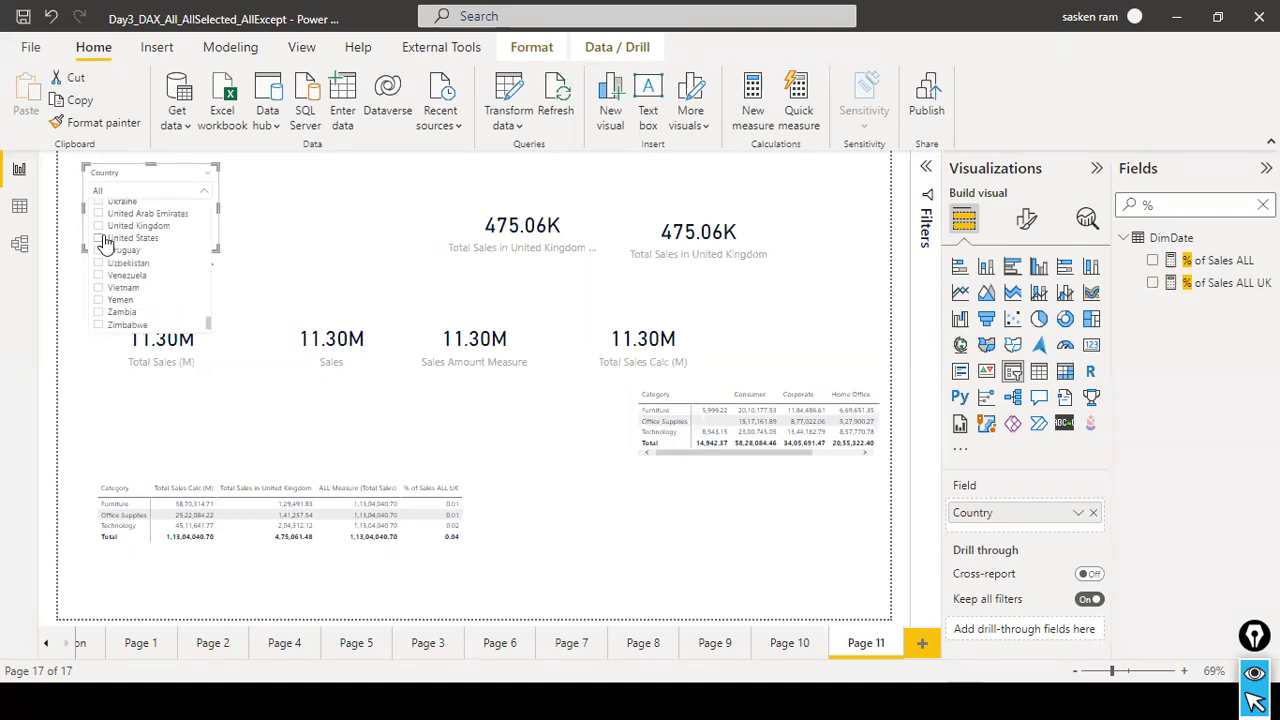
{"action": "left_click", "coordinate": [102, 239]}
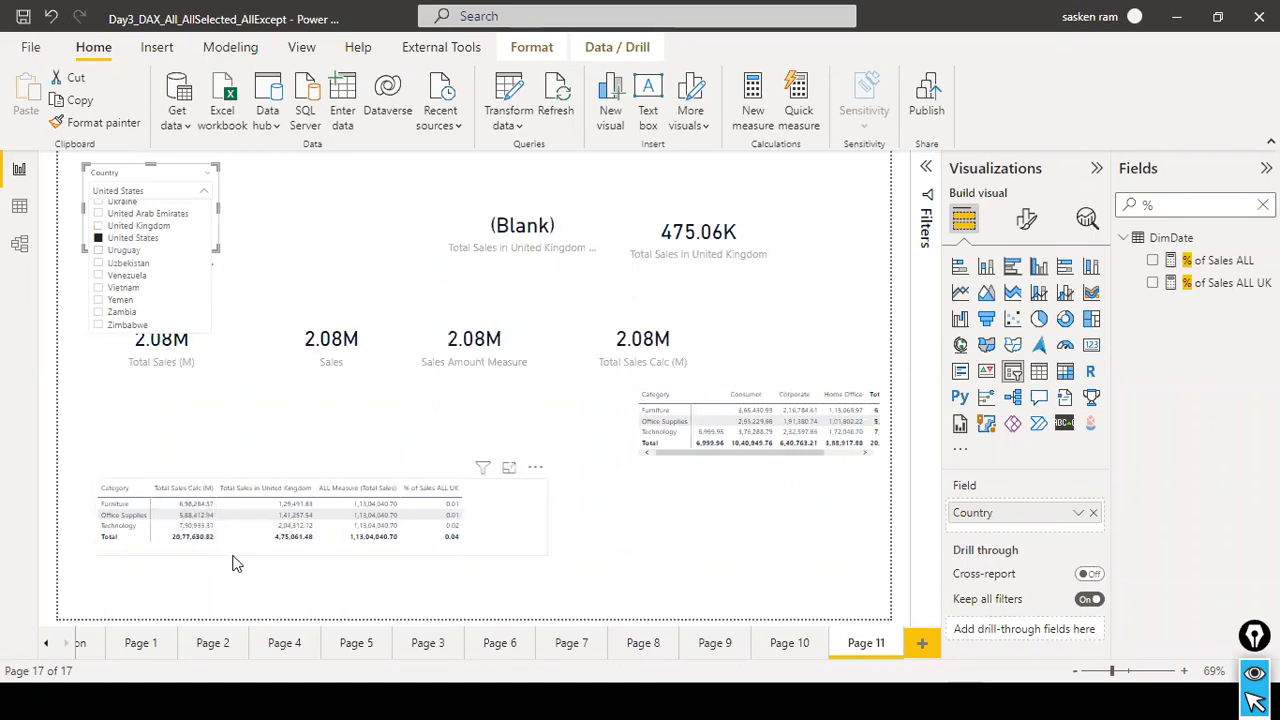
{"action": "left_click", "coordinate": [263, 420]}
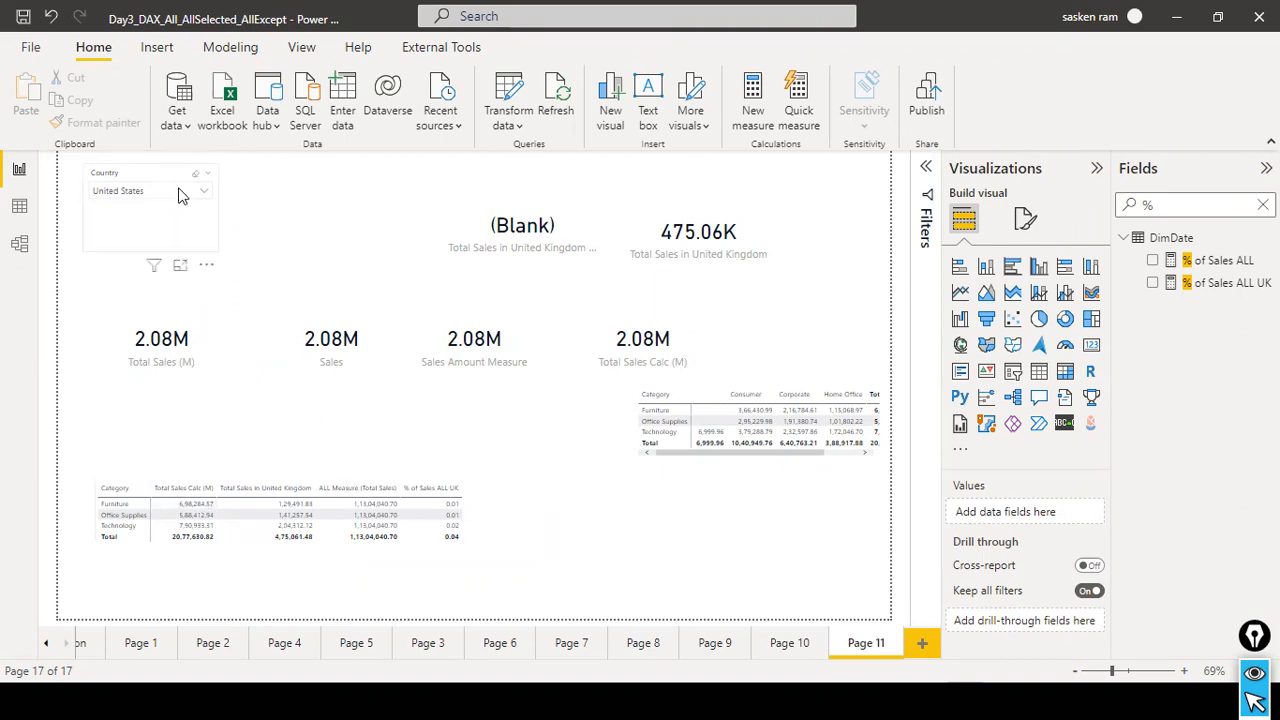
Move the category matrix slightly further down the page.
{"action": "left_click", "coordinate": [528, 513]}
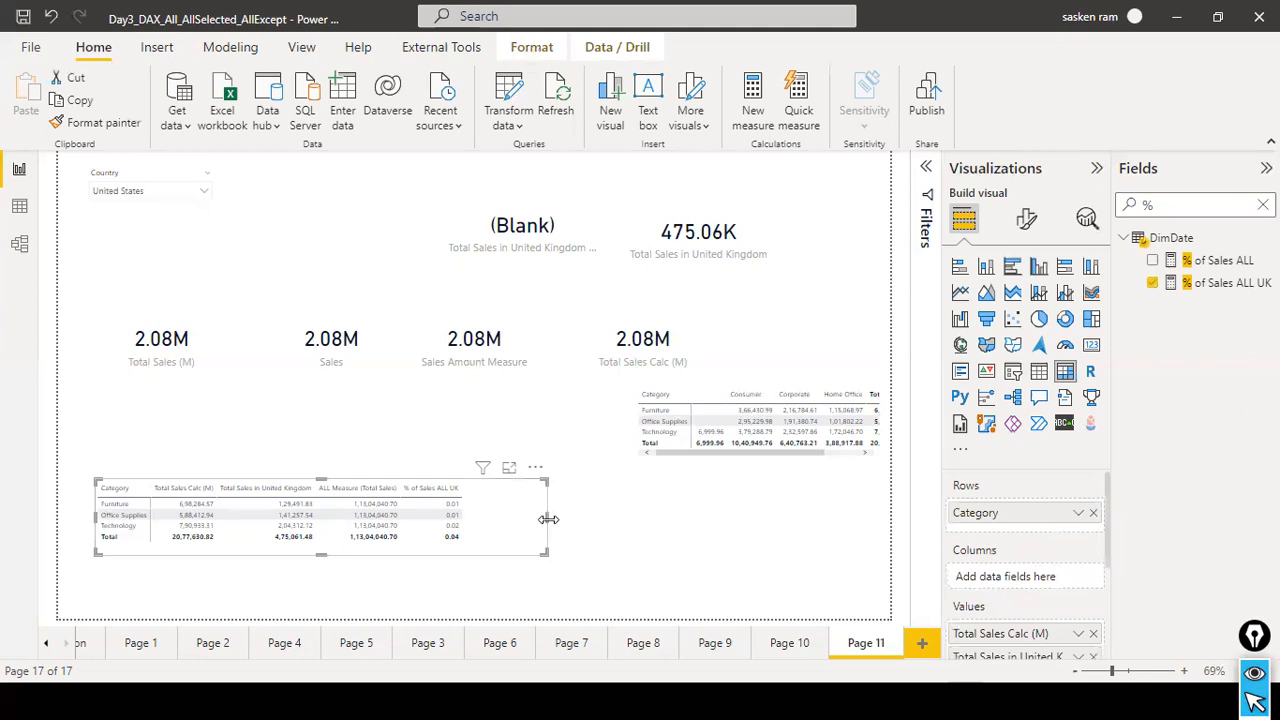
{"action": "mouse_move", "coordinate": [534, 531]}
{"action": "left_mouse_down"}
{"action": "mouse_move", "coordinate": [517, 546]}
{"action": "mouse_move", "coordinate": [530, 548]}
{"action": "left_mouse_up"}
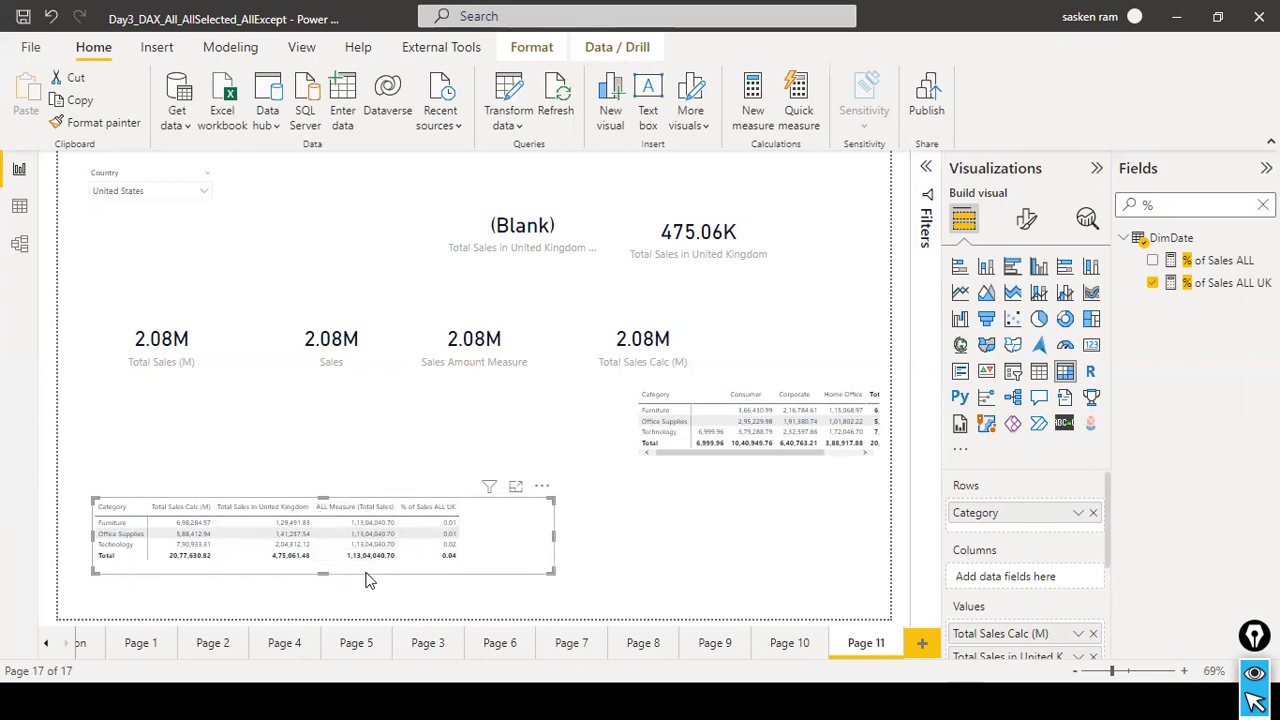
Change the Country slicer back to a list and select the category matrix.
{"action": "left_click", "coordinate": [207, 174]}
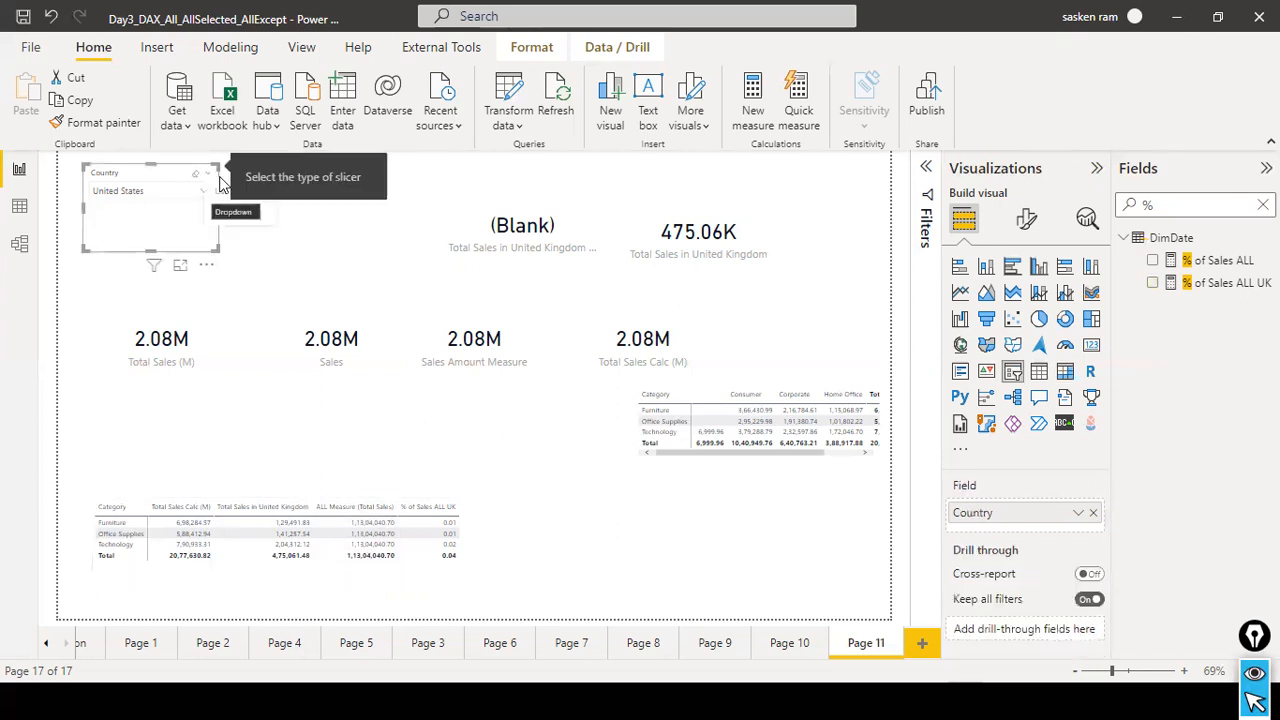
{"action": "left_click", "coordinate": [220, 192]}
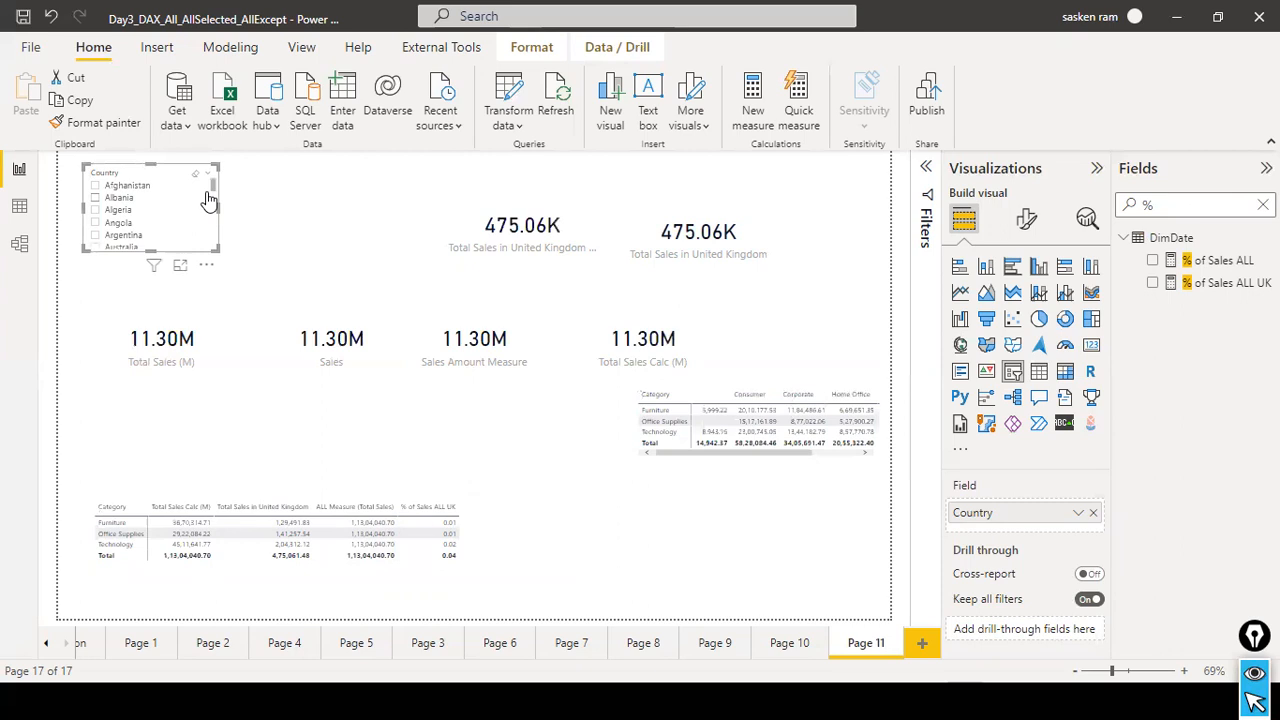
{"action": "left_click", "coordinate": [495, 530]}
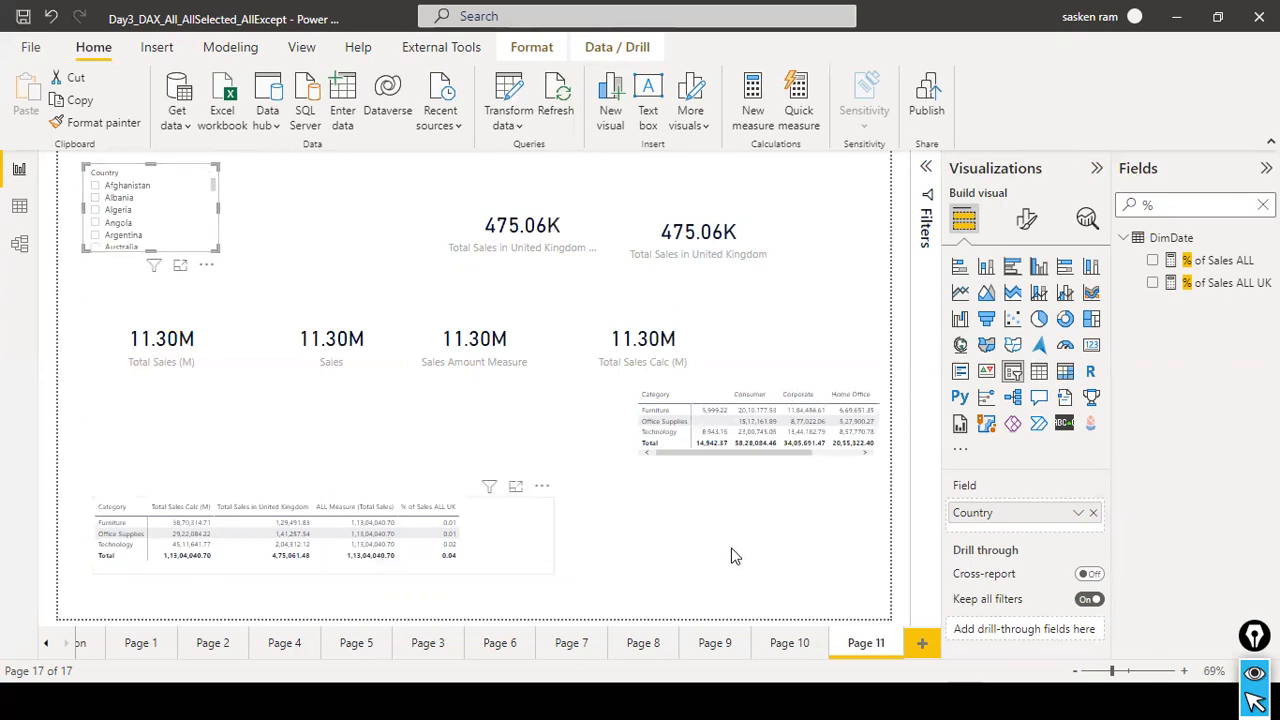
Switch to the DAX Final Gold Copy deck in PowerPoint, review the ALL slide and present the Filter Functions overview.
{"action": "key", "text": "alt+Tab"}
{"action": "key", "text": "Tab"}
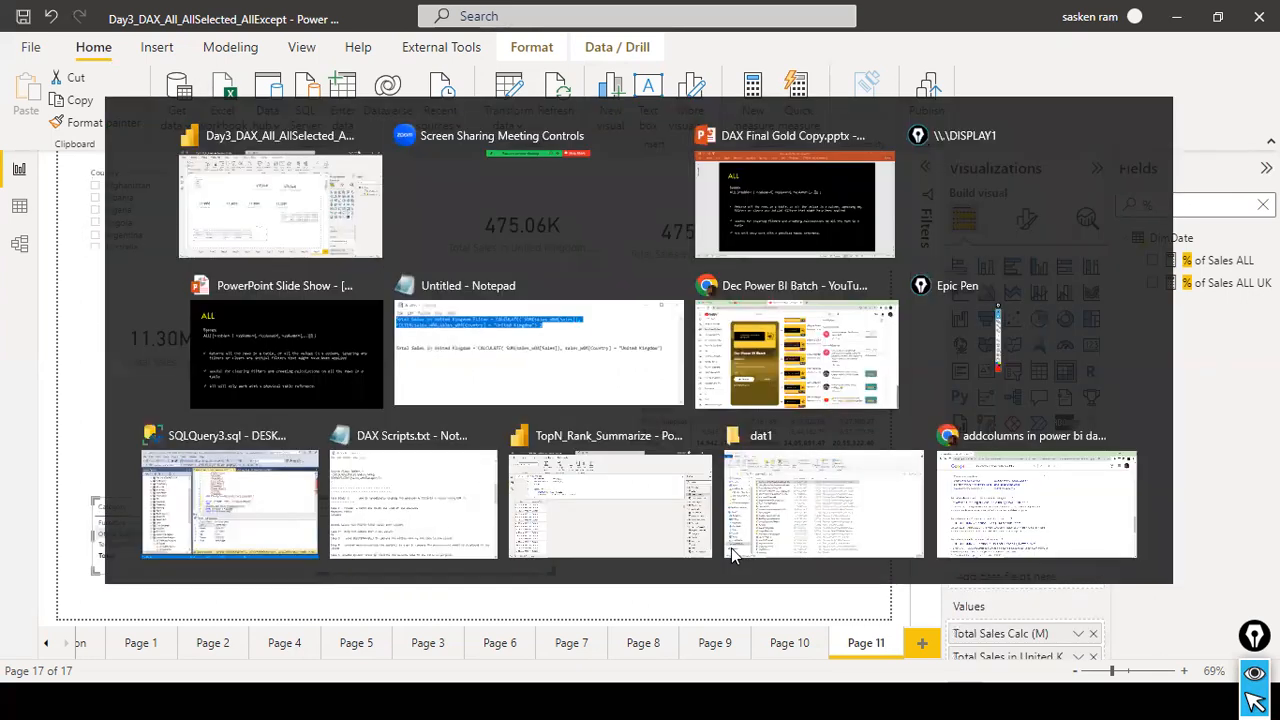
{"action": "scroll", "coordinate": [757, 451], "scroll_direction": "down", "scroll_amount": 1}
{"action": "scroll", "coordinate": [775, 495], "scroll_direction": "up", "scroll_amount": 1}
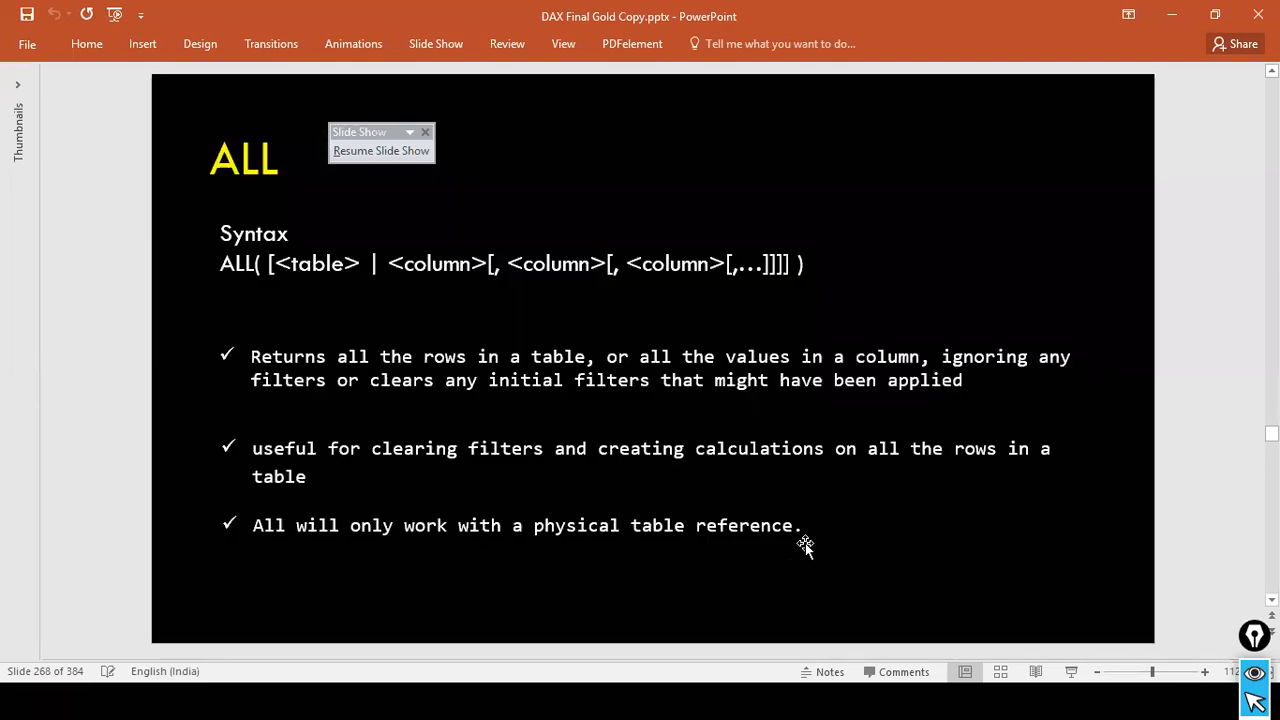
{"action": "left_click", "coordinate": [1074, 676]}
{"action": "left_click", "coordinate": [939, 484]}
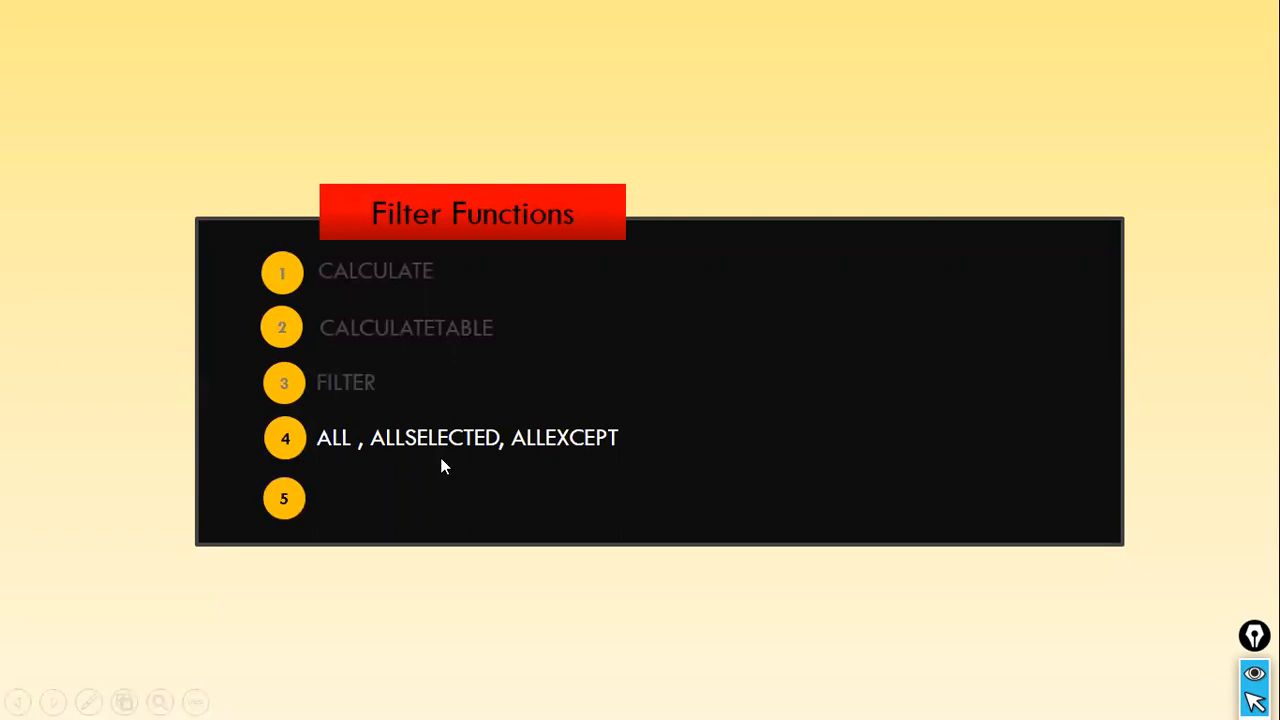
Switch back to Power BI, search the fields for "allselec" and review the formula of the AllSelected Orders measure.
{"action": "key", "text": "alt+Tab"}
{"action": "key", "text": "alt+Tab"}
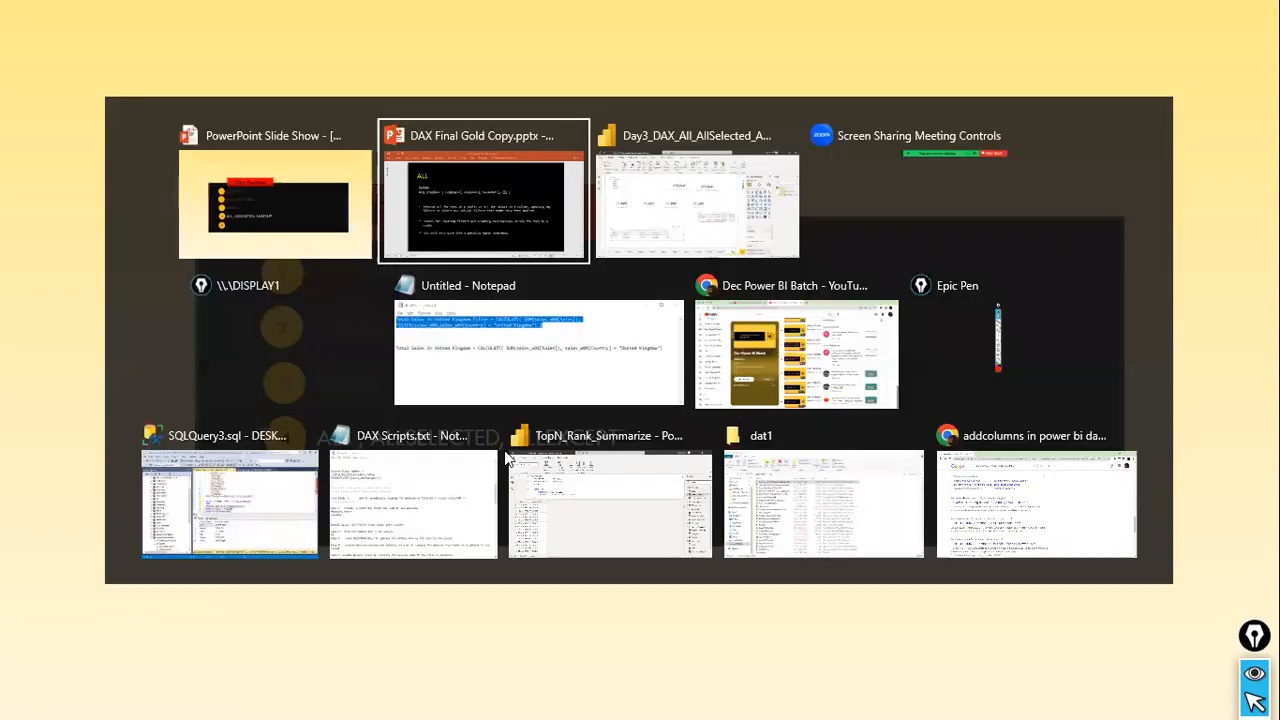
{"action": "key", "text": "BackSpace"}
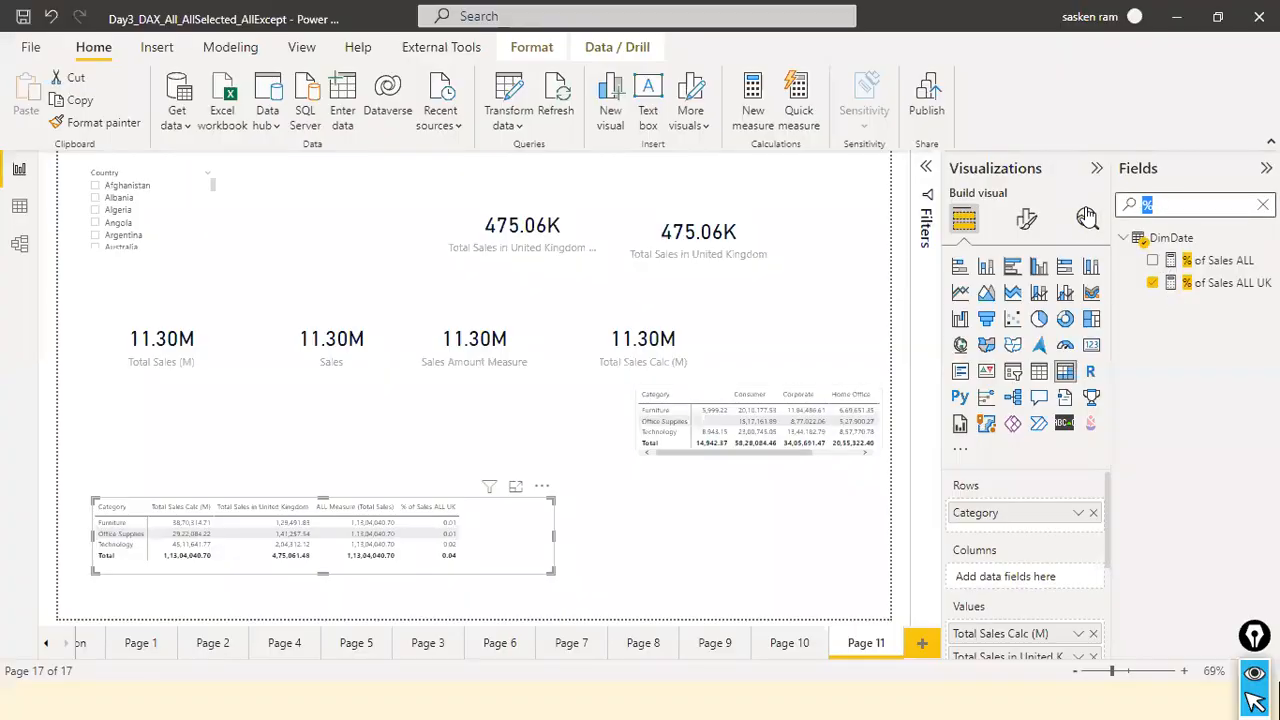
{"action": "type", "text": "allselec"}
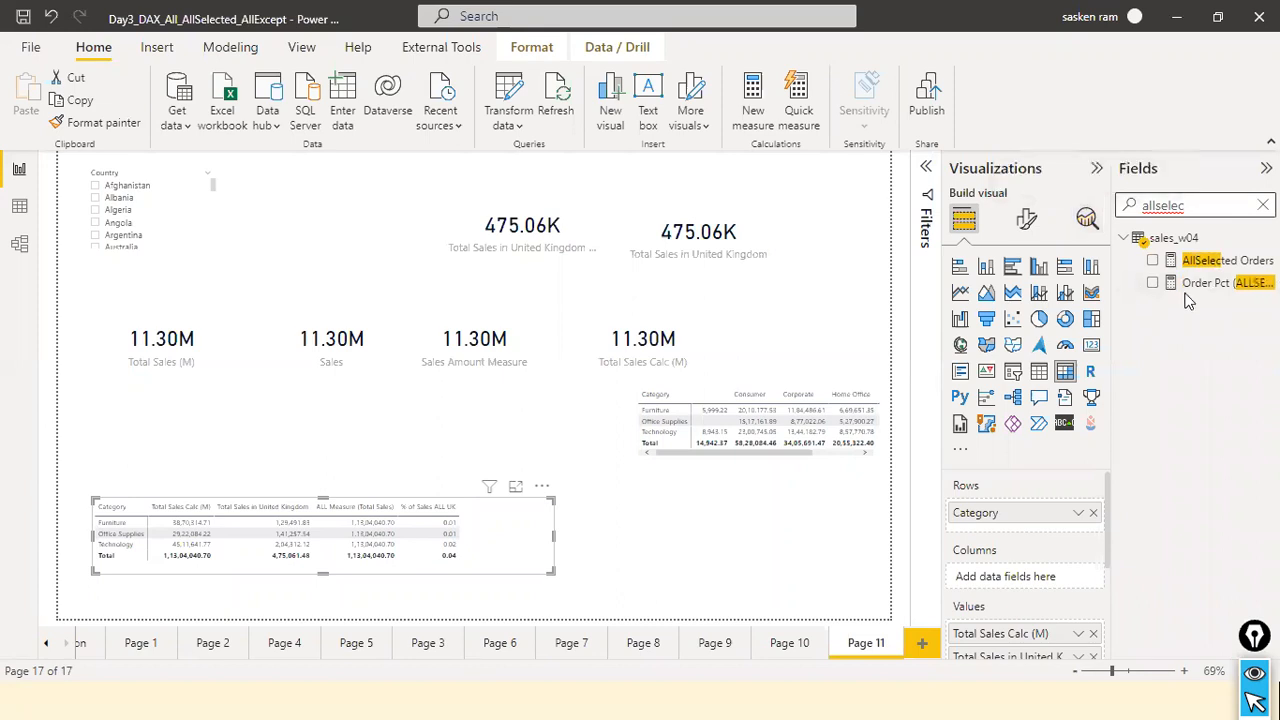
{"action": "left_click", "coordinate": [1222, 261]}
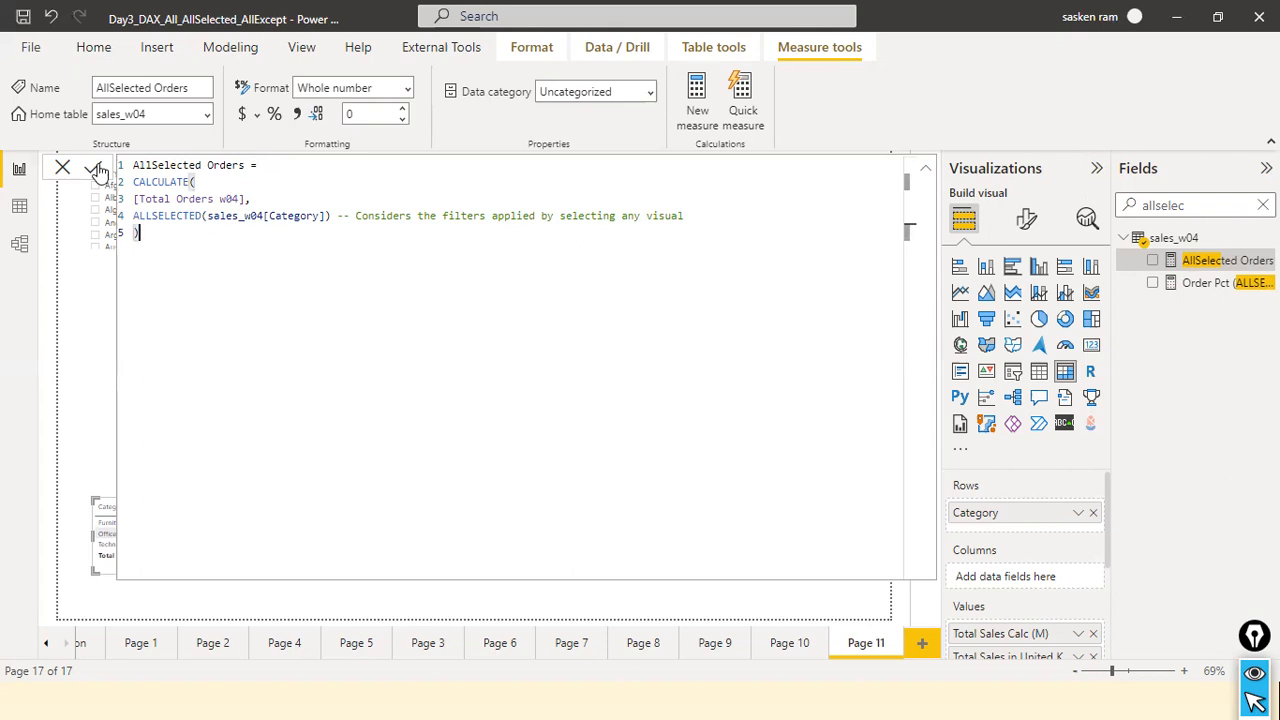
{"action": "key", "text": "ctrl+a"}
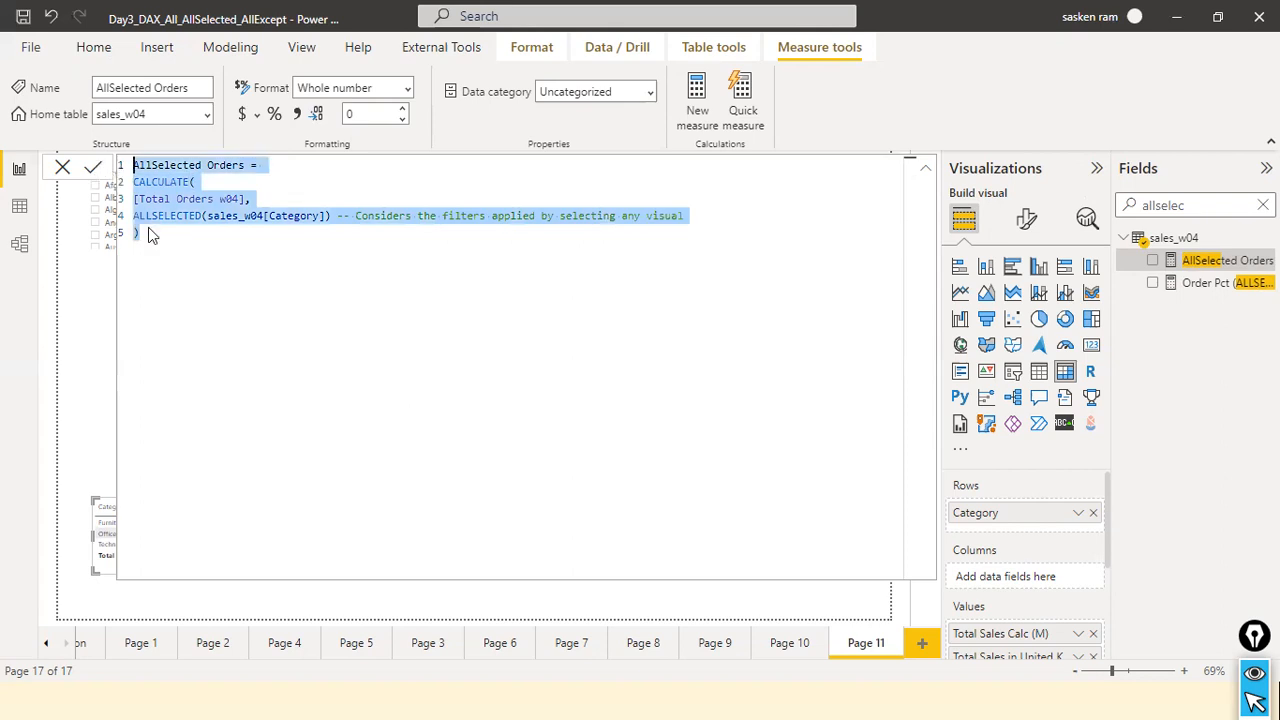
{"action": "key", "text": "Escape"}
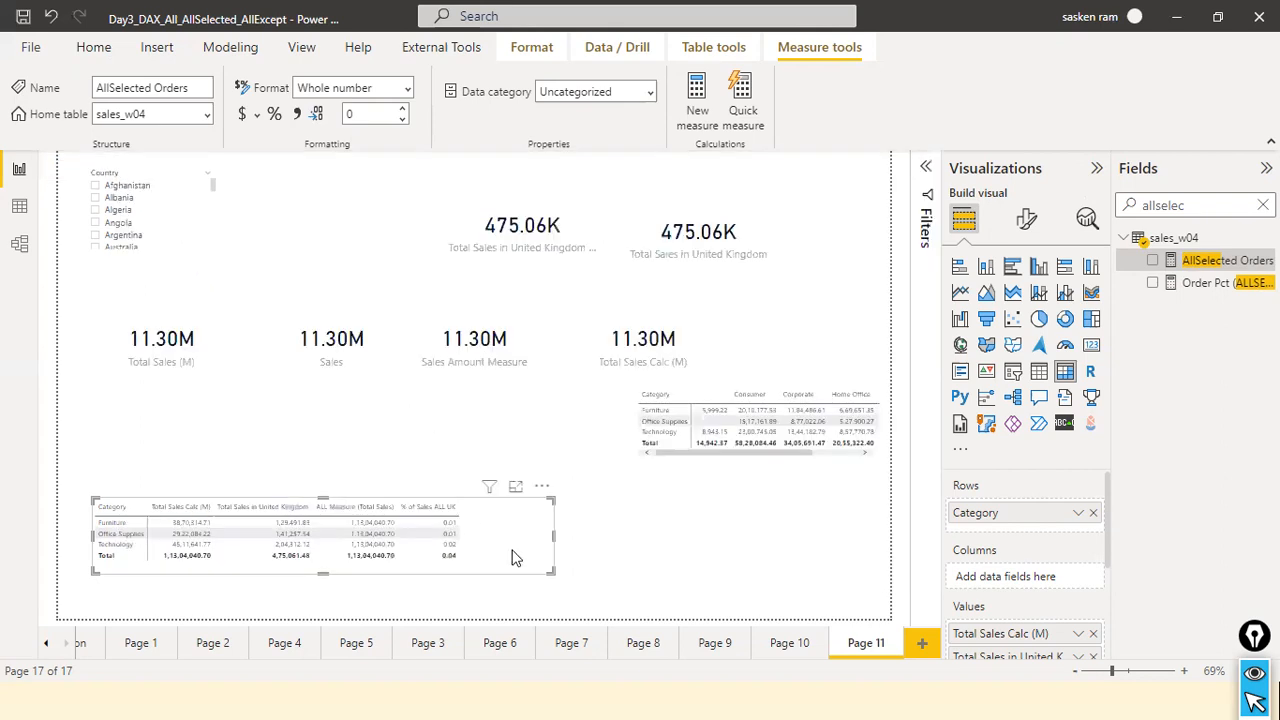
Search the fields for "all", change the ALL argument in ALL Measure (Total Sales) to sales_w04[Category] and commit the formula.
{"action": "left_click", "coordinate": [1219, 208]}
{"action": "type", "text": "all"}
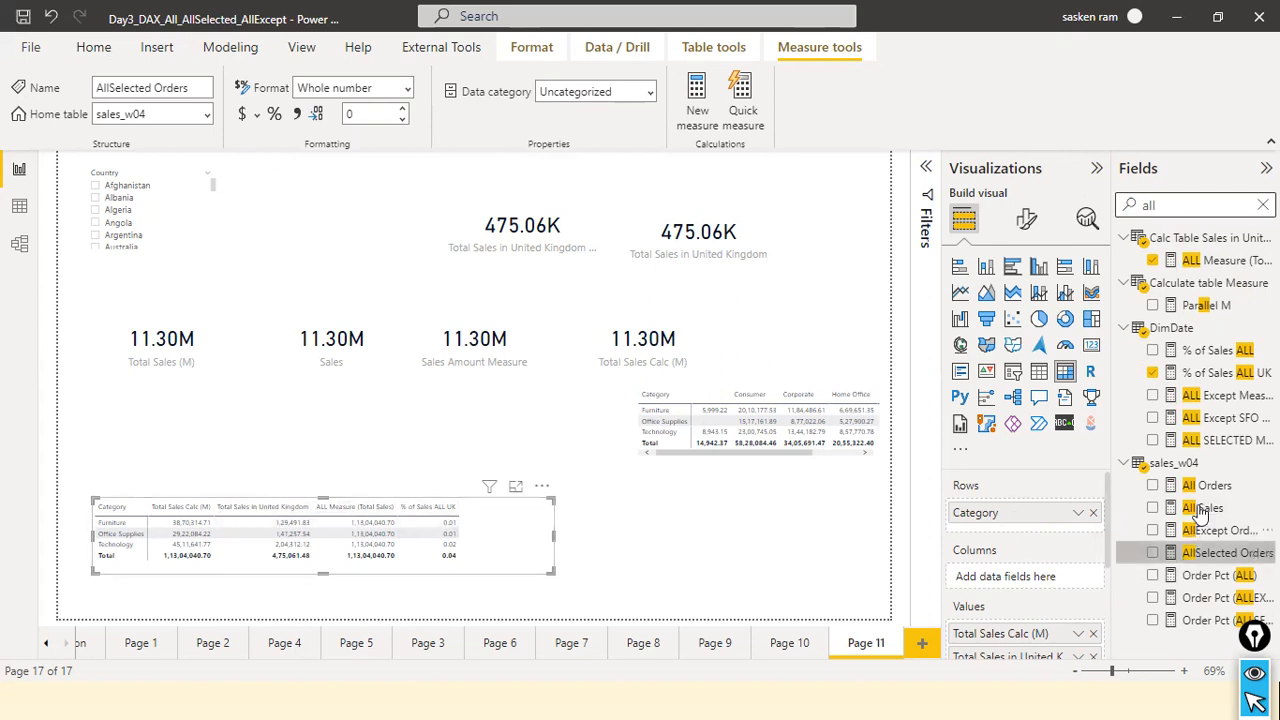
{"action": "left_click", "coordinate": [1229, 268]}
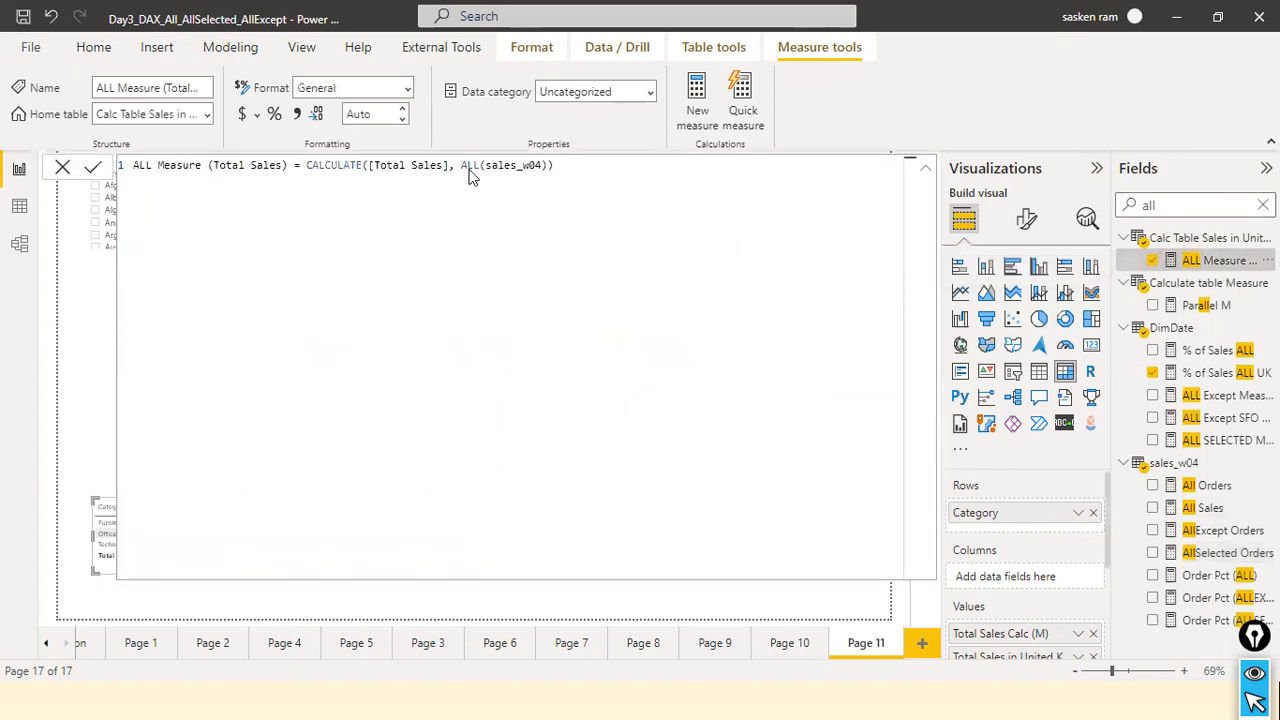
{"action": "double_click", "coordinate": [539, 167]}
{"action": "left_click", "coordinate": [540, 168]}
{"action": "type", "text": "["}
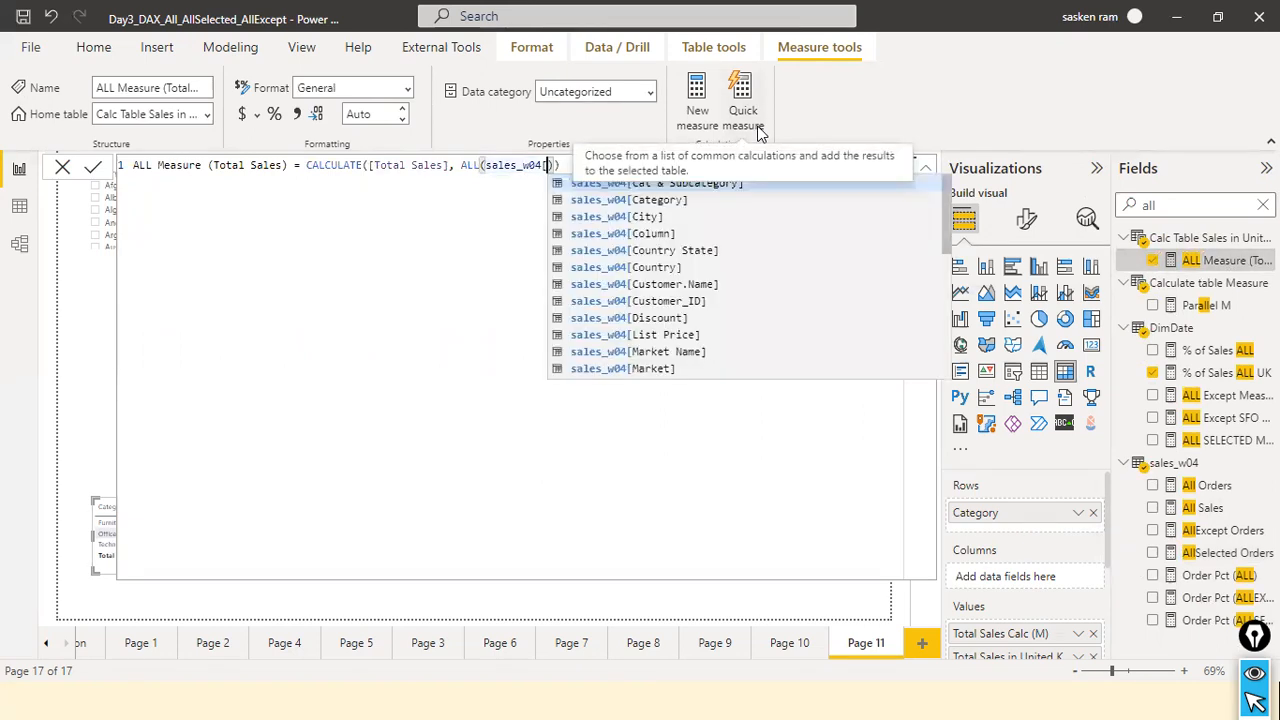
{"action": "key", "text": "Down"}
{"action": "key", "text": "Tab"}
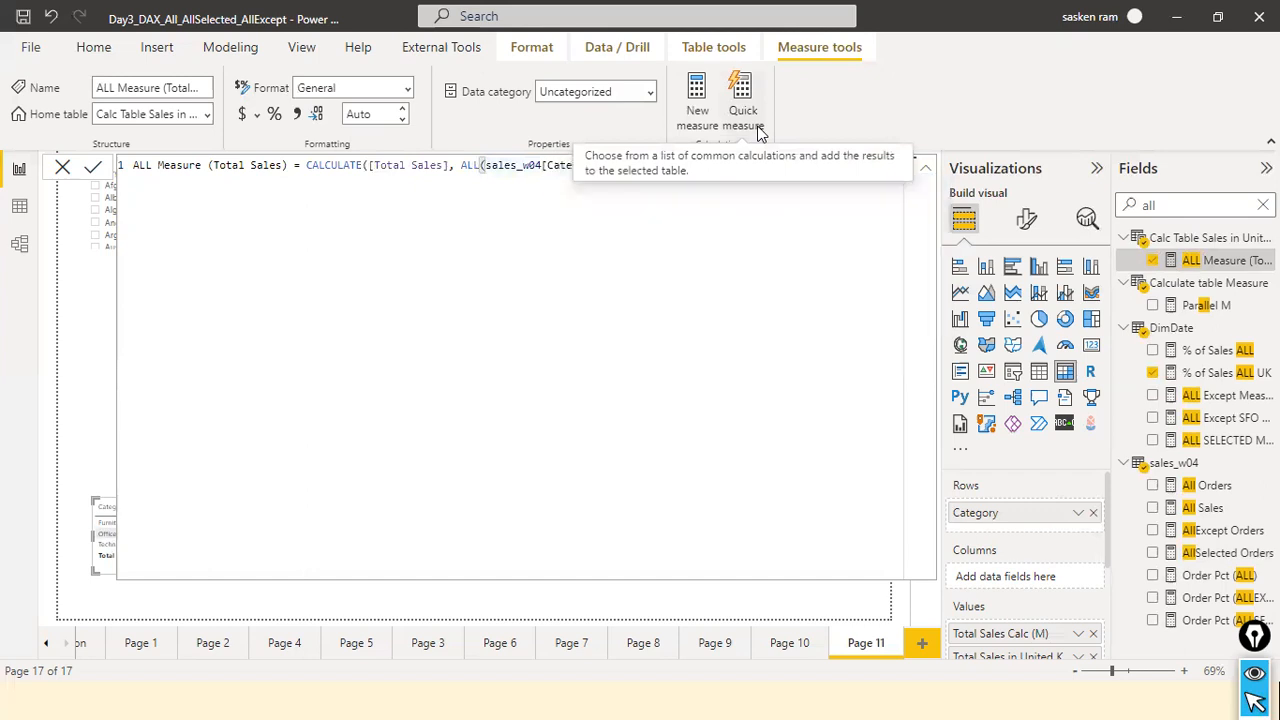
{"action": "left_click", "coordinate": [93, 167]}
Close the measure formula and filter the report page by Albania in the Country slicer.
{"action": "key", "text": "alt+Tab"}
{"action": "key", "text": "alt+Tab"}
{"action": "key", "text": "alt+Tab"}
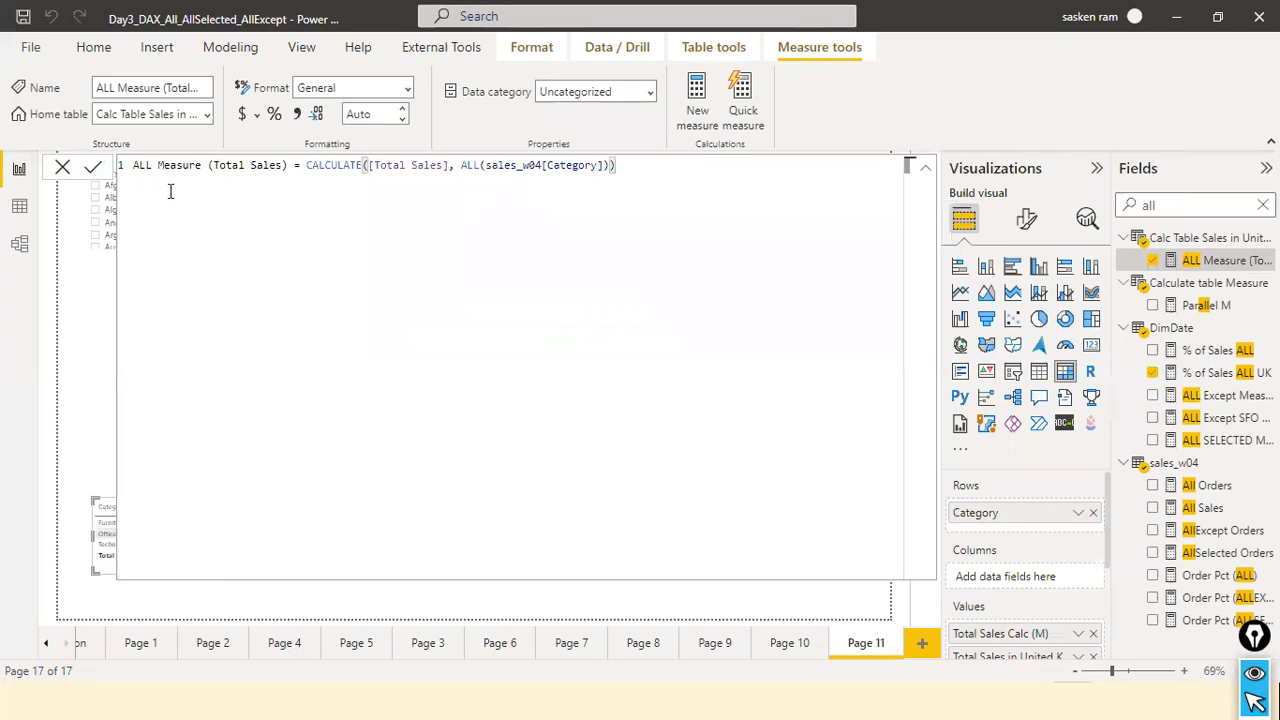
{"action": "left_click", "coordinate": [62, 168]}
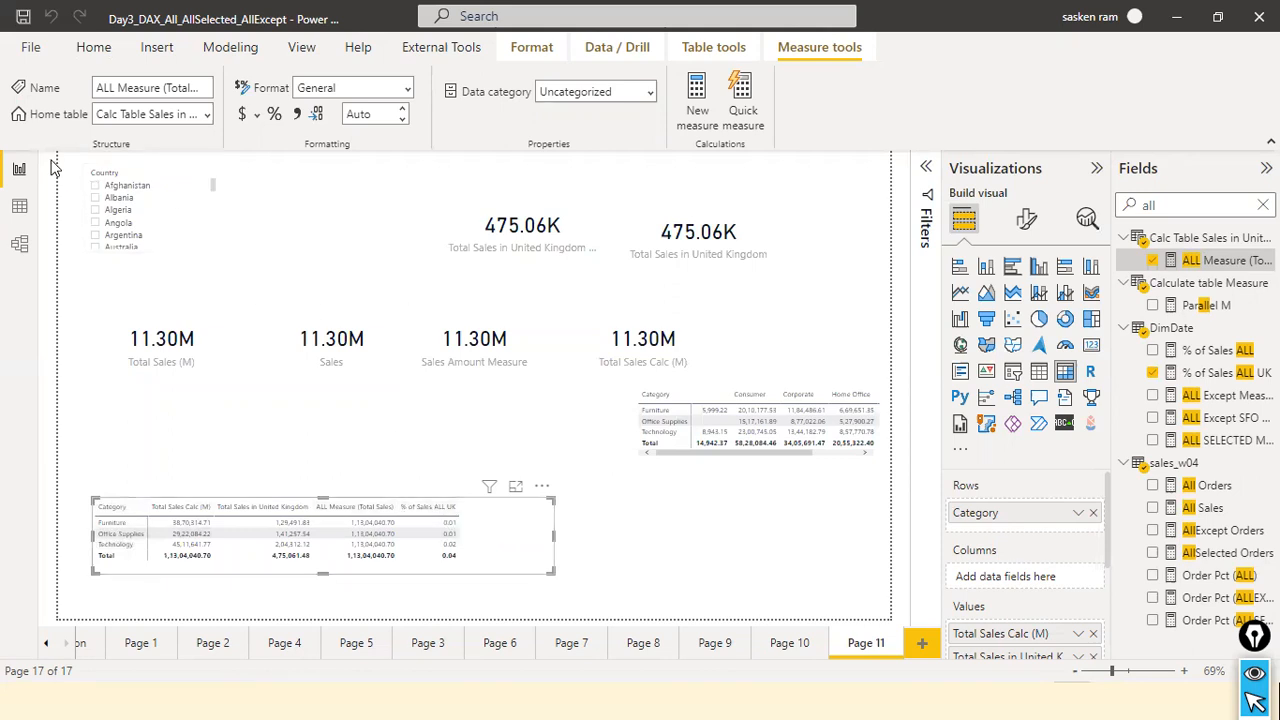
{"action": "left_click", "coordinate": [96, 199]}
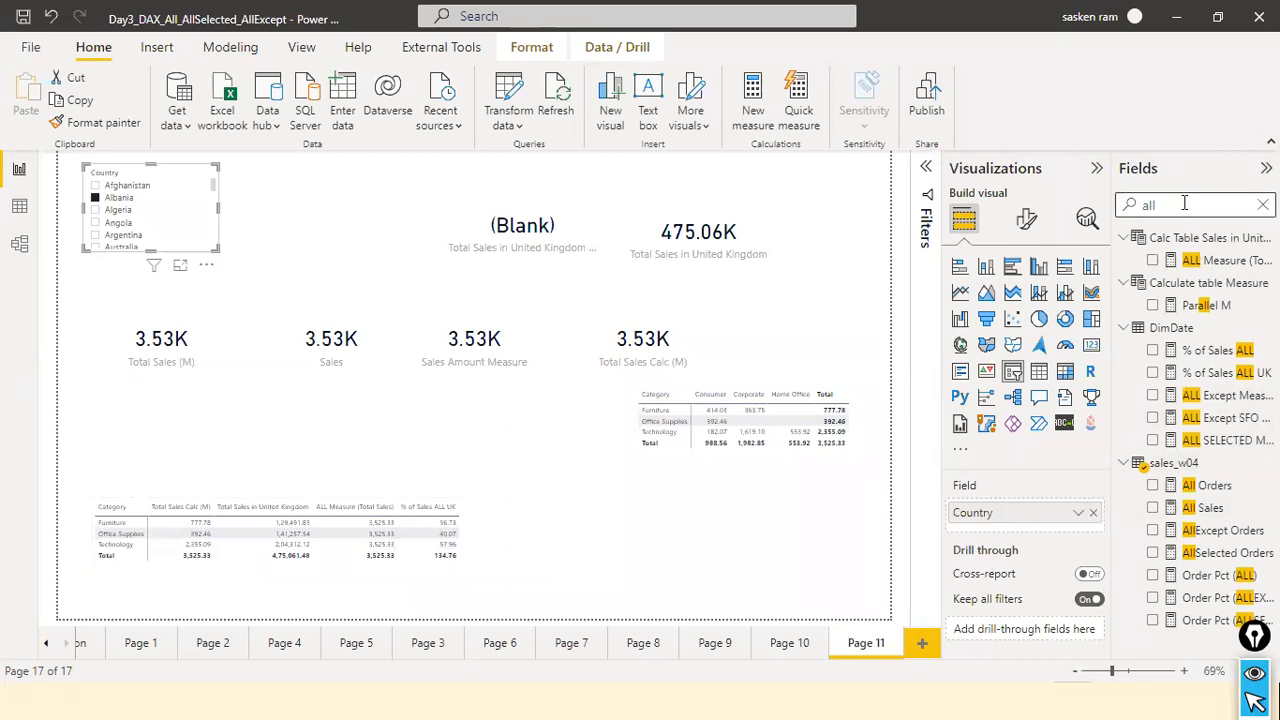
Search the fields for "all mea", open the ALL Measure (Total Sales) formula and reduce its ALL argument to the whole sales_w04 table.
{"action": "type", "text": "mea"}
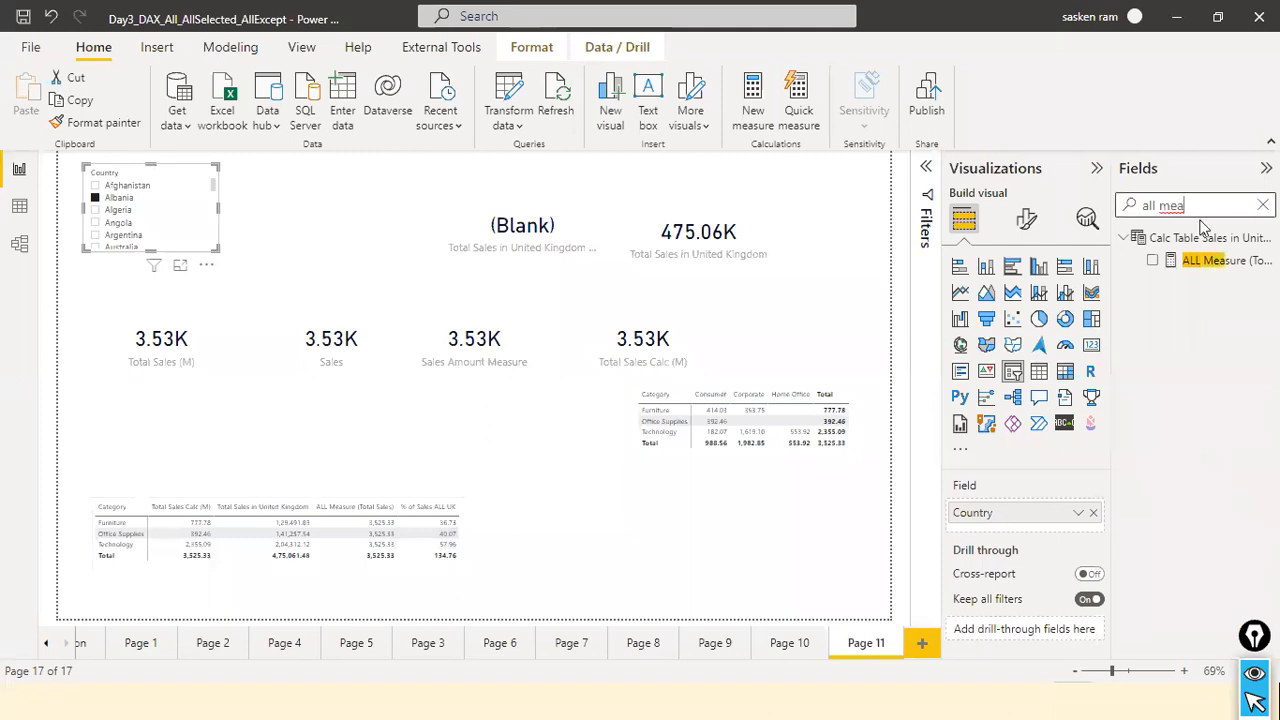
{"action": "left_click", "coordinate": [1214, 261]}
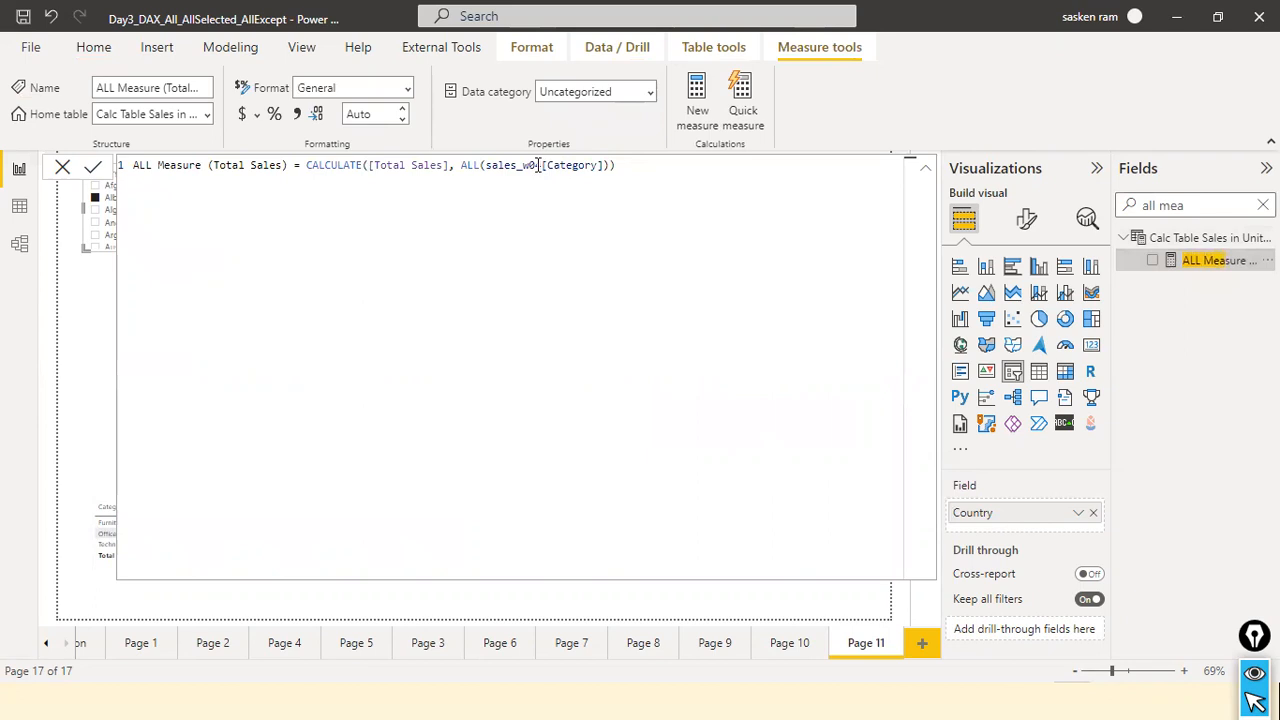
{"action": "left_click_drag", "start_coordinate": [541, 165], "coordinate": [603, 166]}
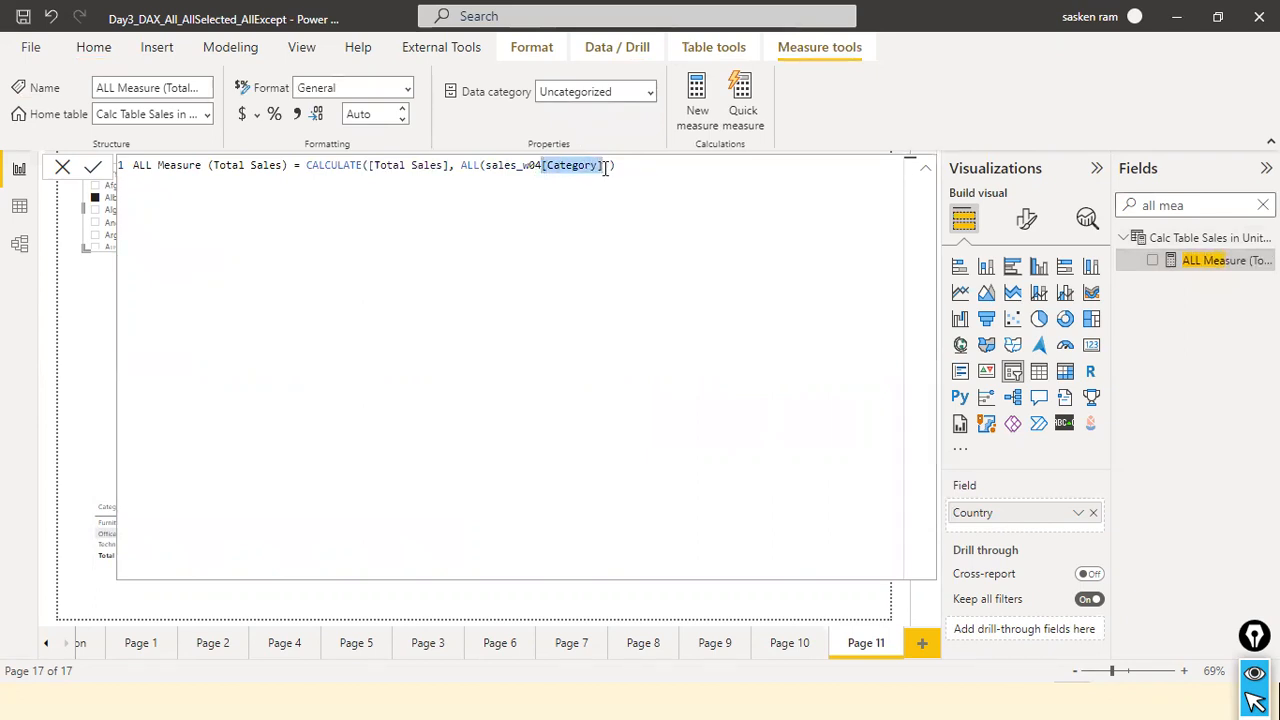
{"action": "key", "text": "BackSpace"}
{"action": "left_click", "coordinate": [606, 178]}
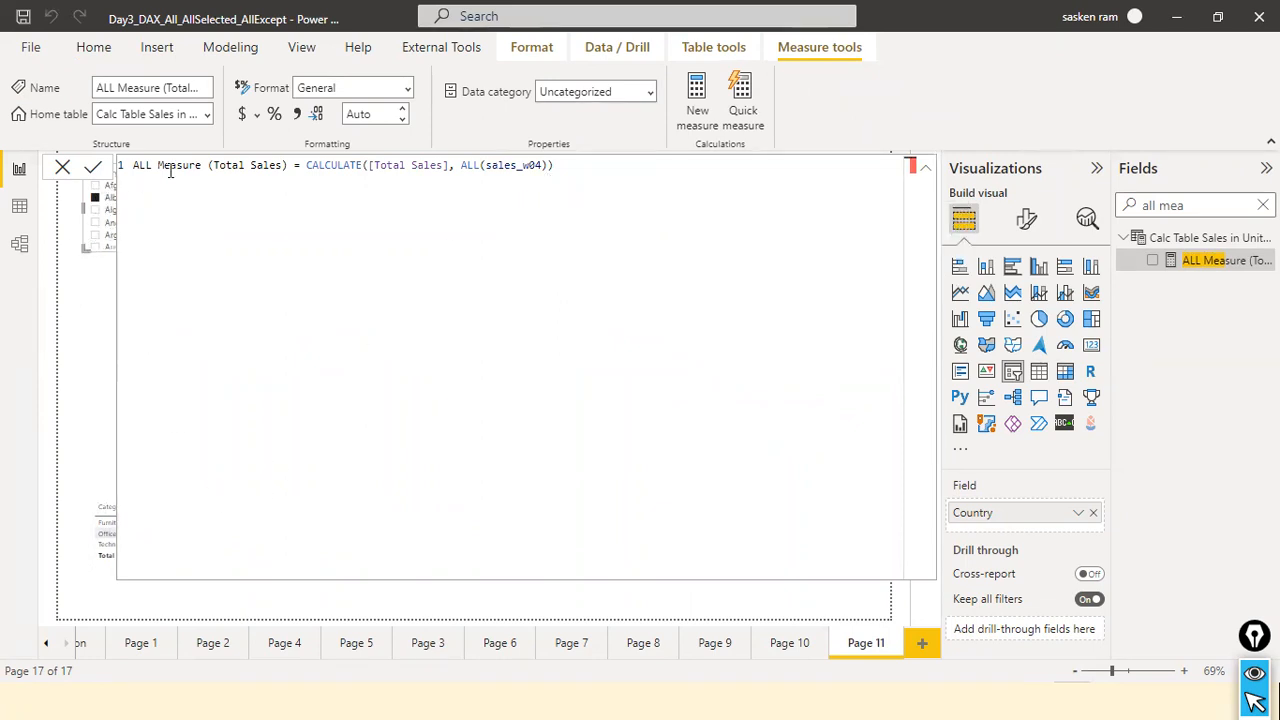
Restore sales_w04[Category] as the ALL argument, commit the formula and close the formula editor.
{"action": "left_click", "coordinate": [538, 166]}
{"action": "type", "text": "["}
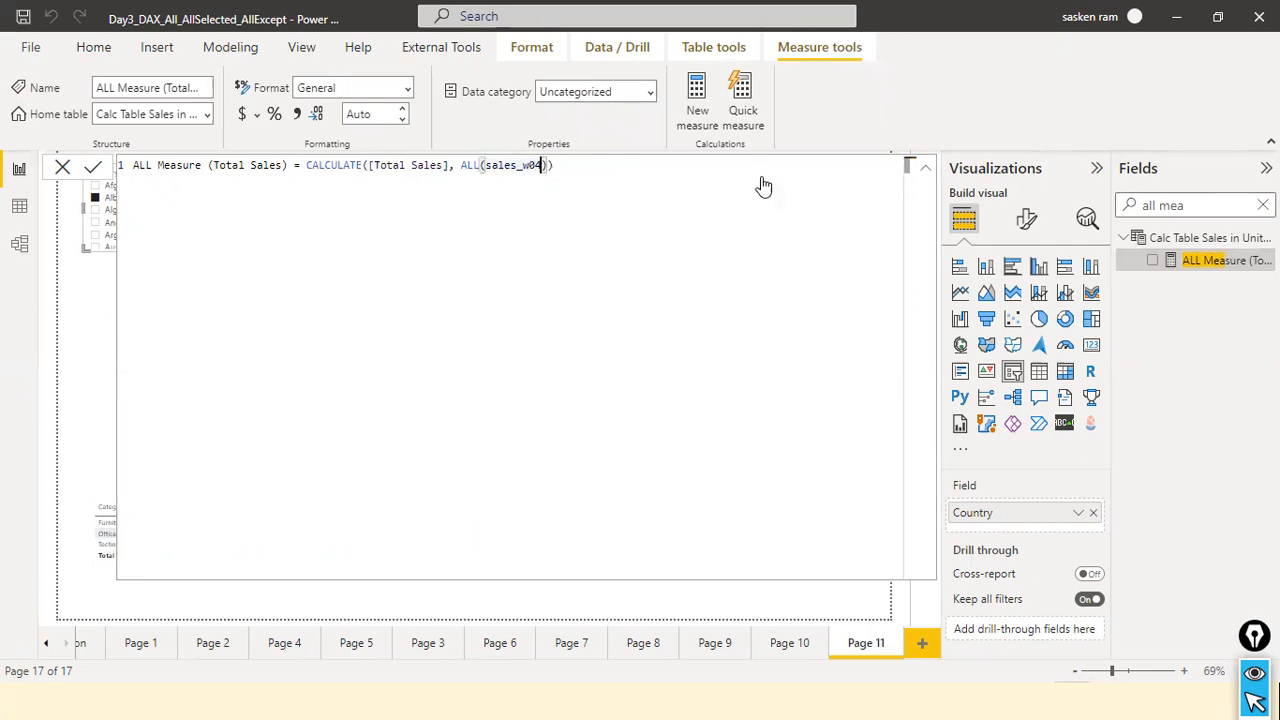
{"action": "key", "text": "Down"}
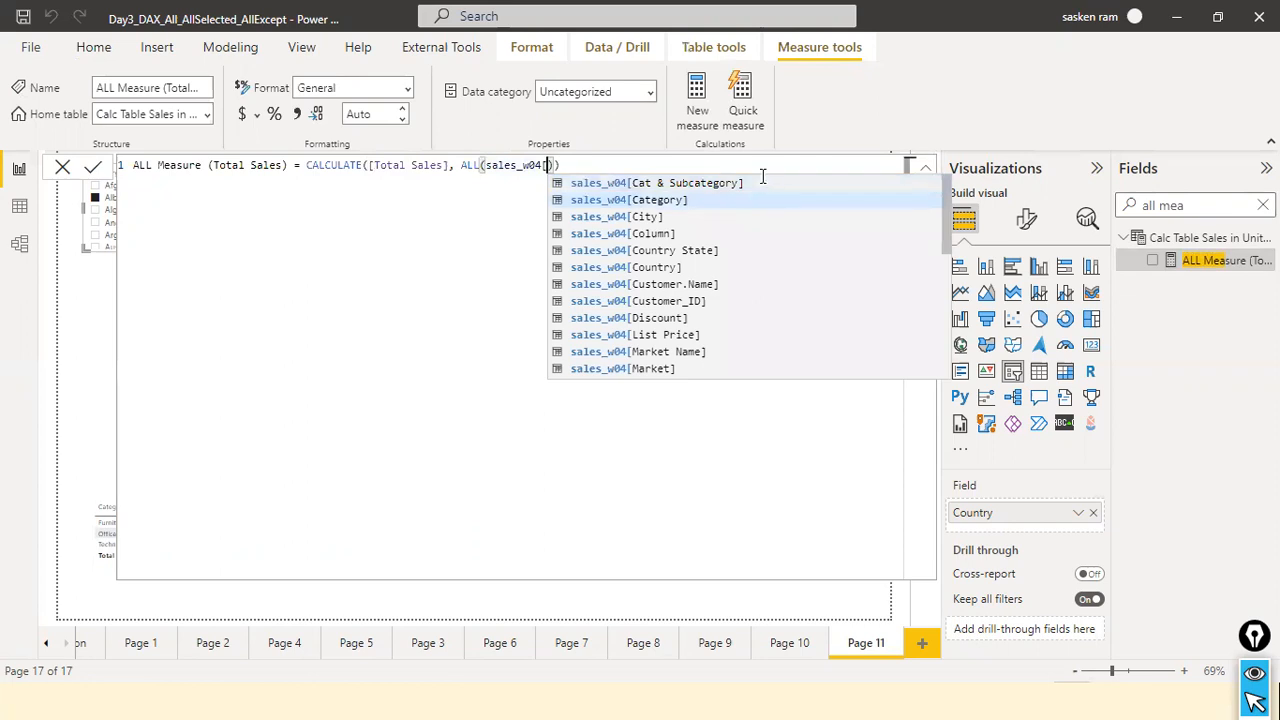
{"action": "key", "text": "Tab"}
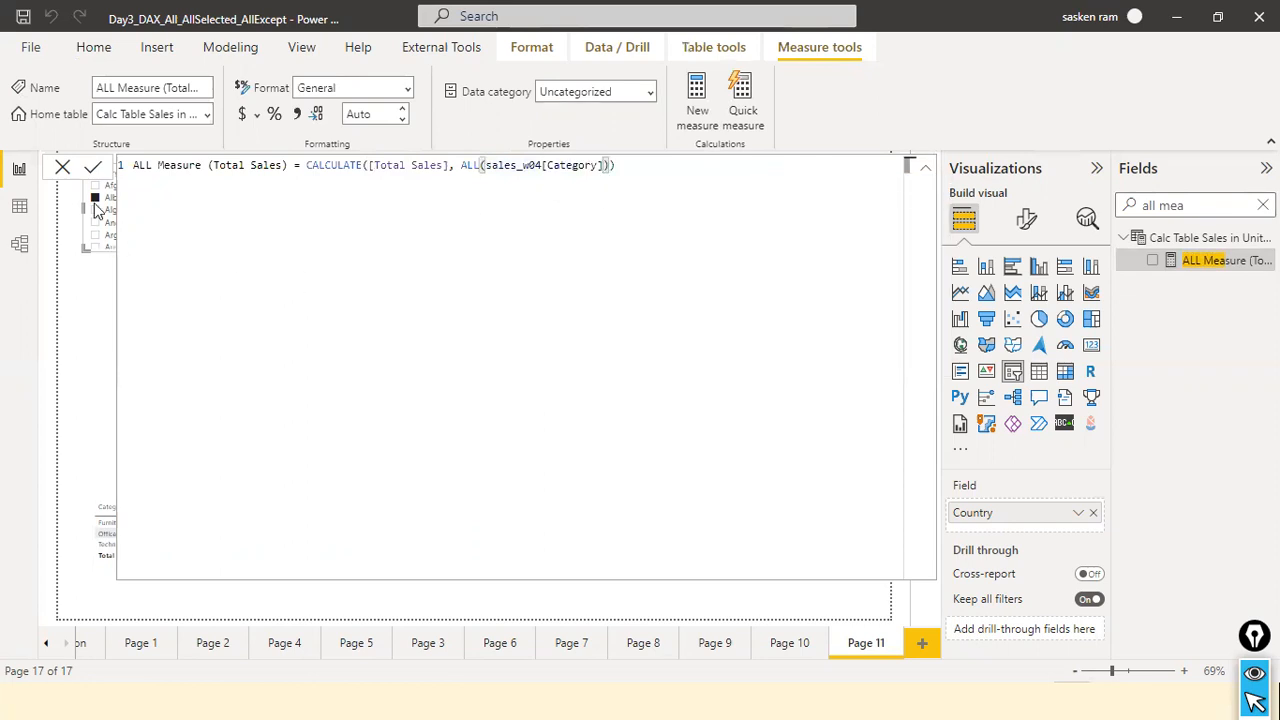
{"action": "left_click", "coordinate": [93, 168]}
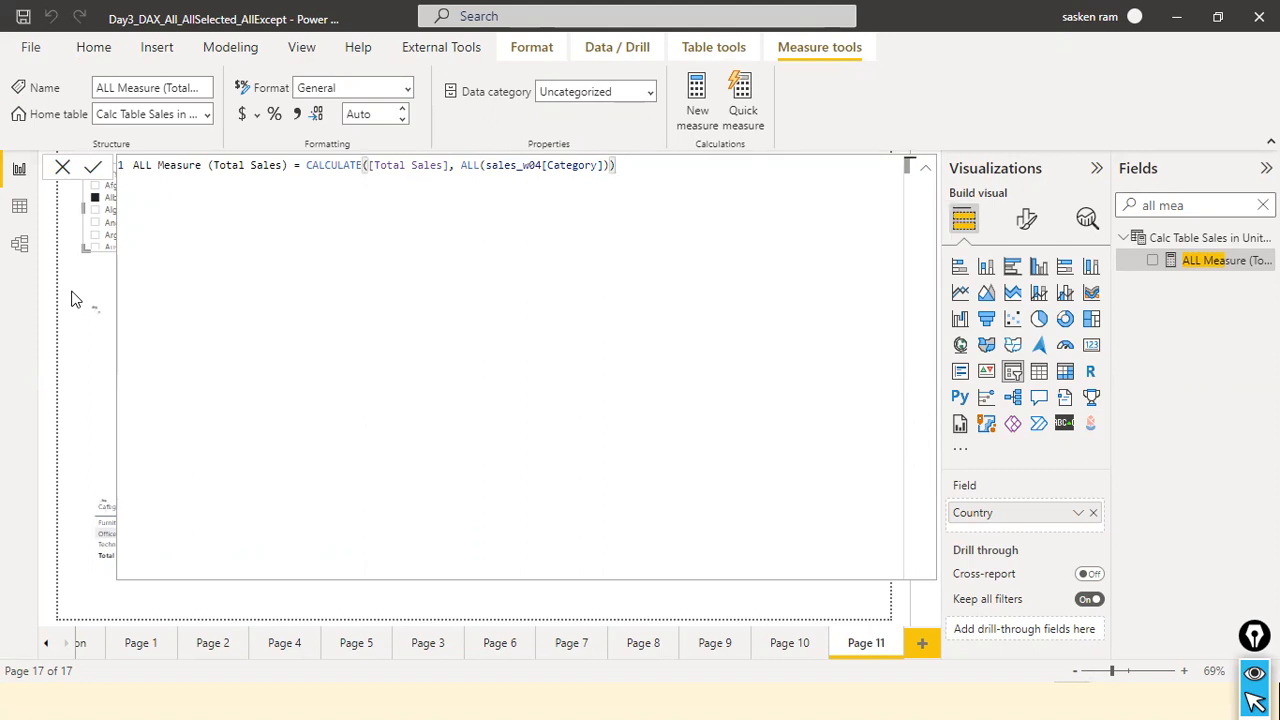
{"action": "left_click", "coordinate": [61, 167]}
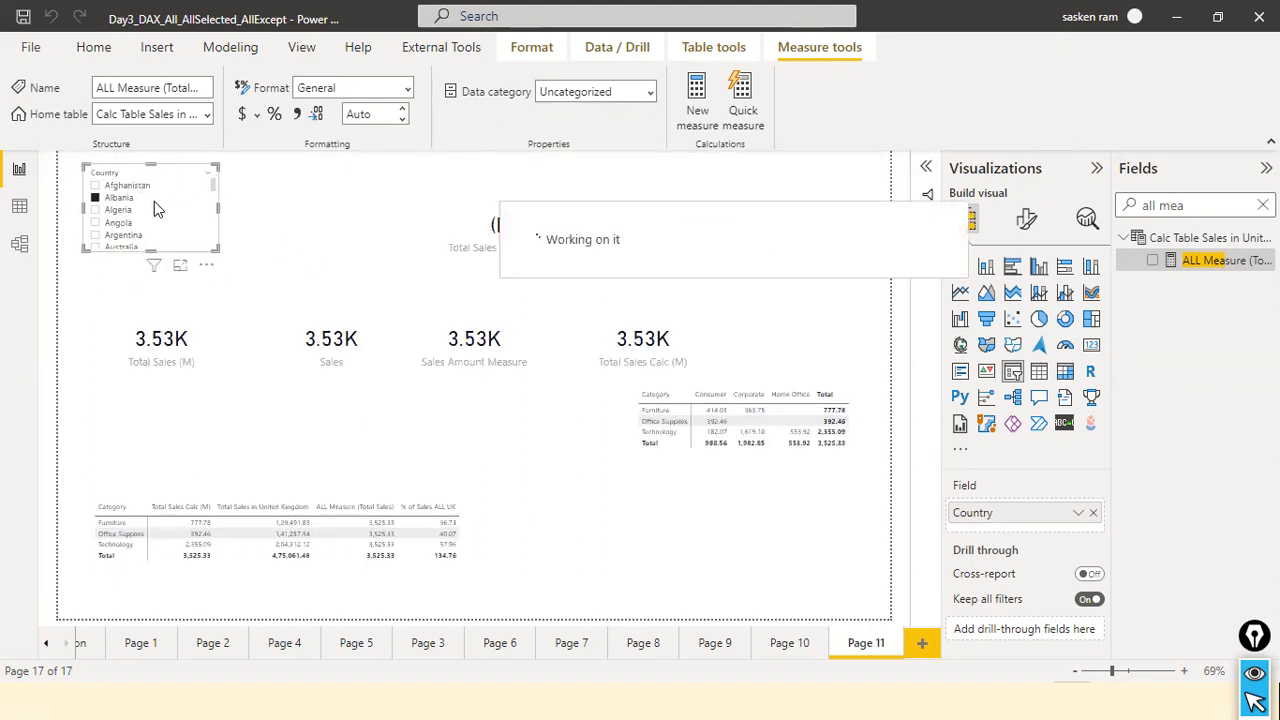
Clear the Country slicer's selection and add an empty slicer beside it on the report page.
{"action": "left_click", "coordinate": [194, 180]}
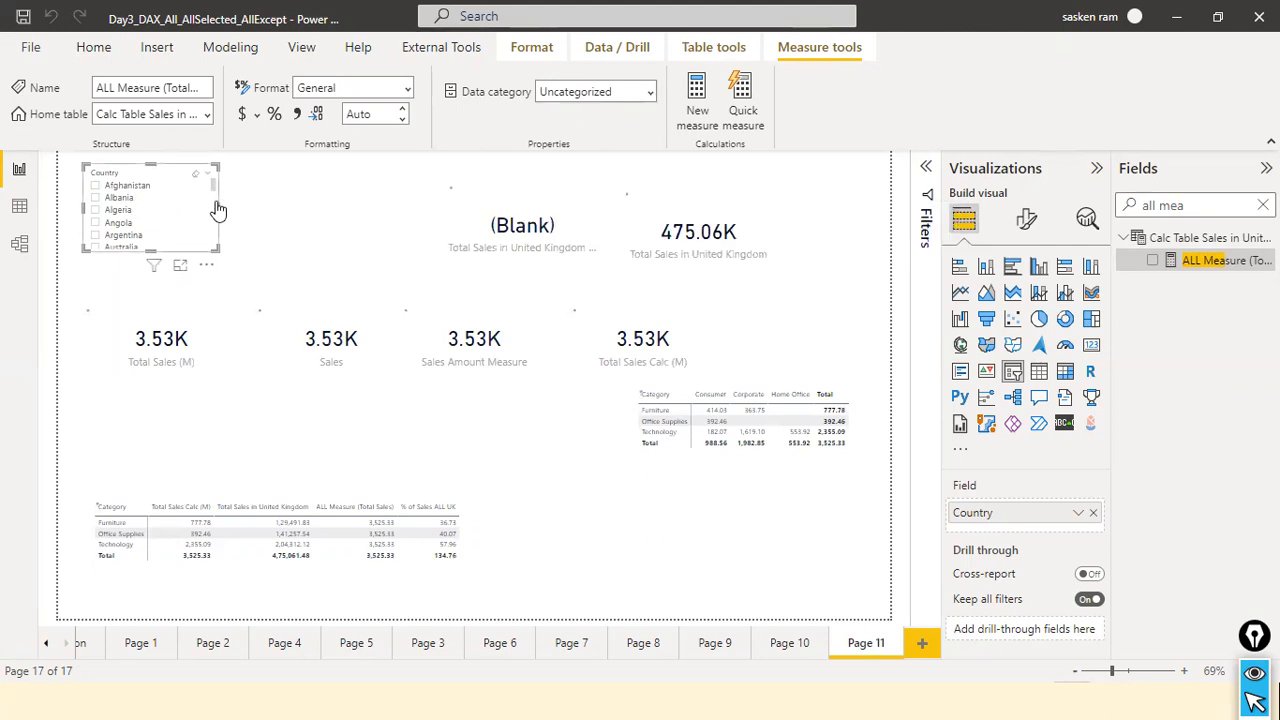
{"action": "left_click", "coordinate": [317, 235]}
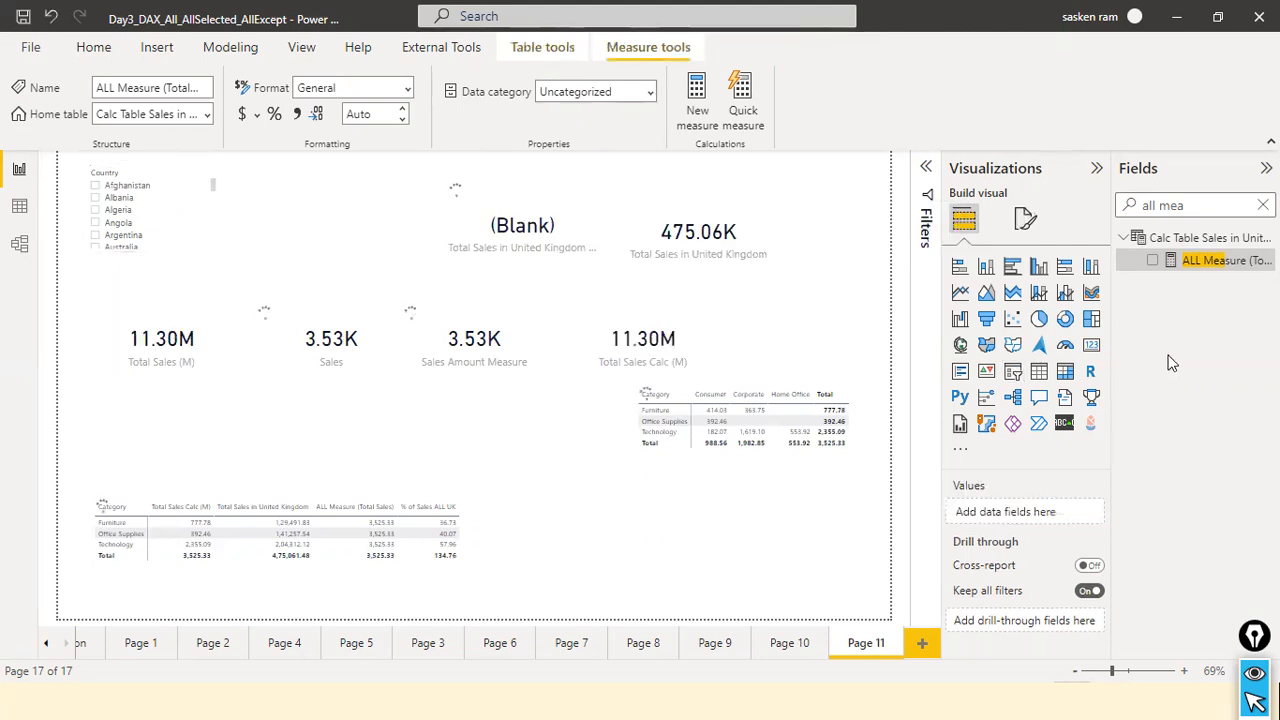
{"action": "left_click", "coordinate": [1013, 371]}
{"action": "left_click_drag", "start_coordinate": [821, 259], "coordinate": [323, 243]}
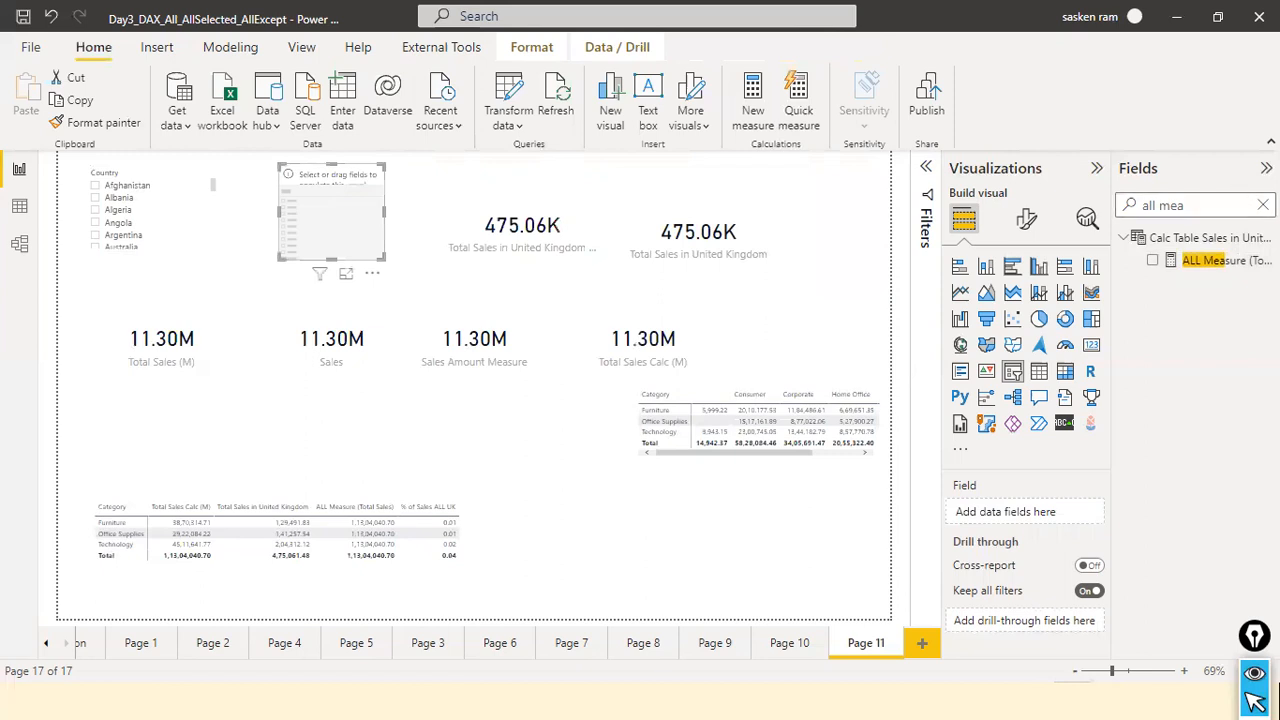
Search the fields for "categ" and assign Category from the sales_w04 table to the empty slicer.
{"action": "left_click", "coordinate": [1263, 205]}
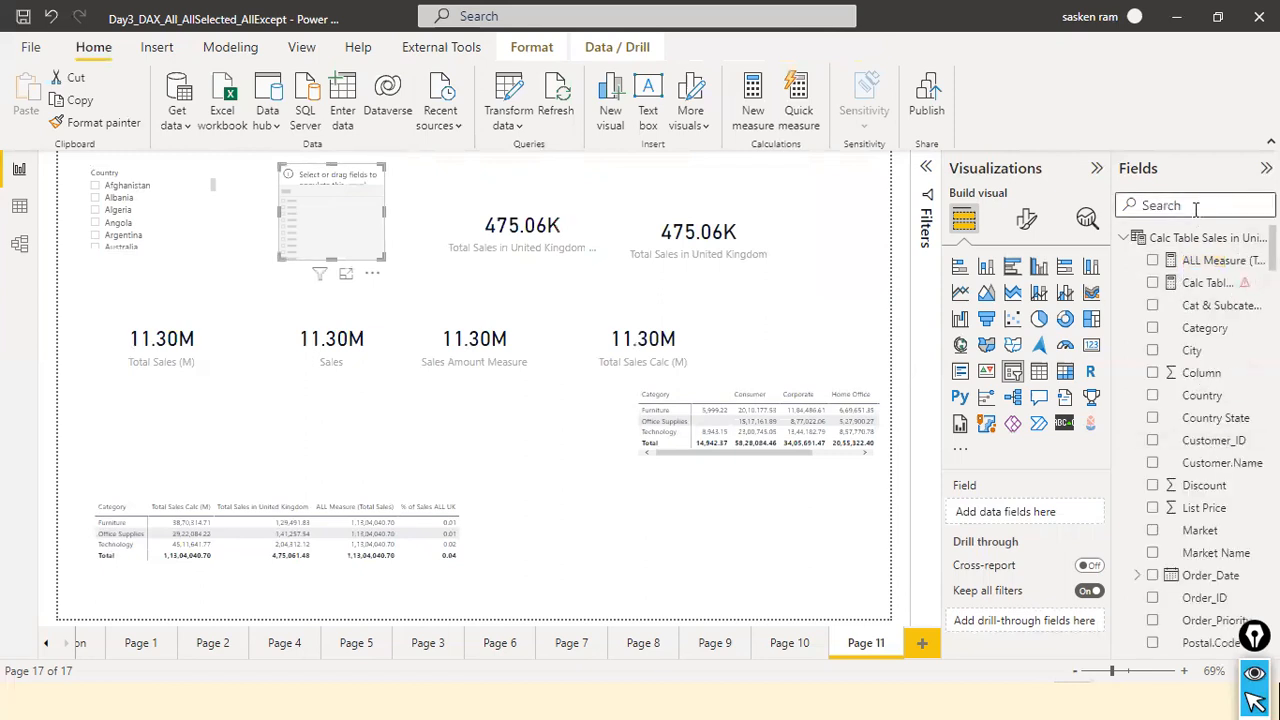
{"action": "type", "text": "categ"}
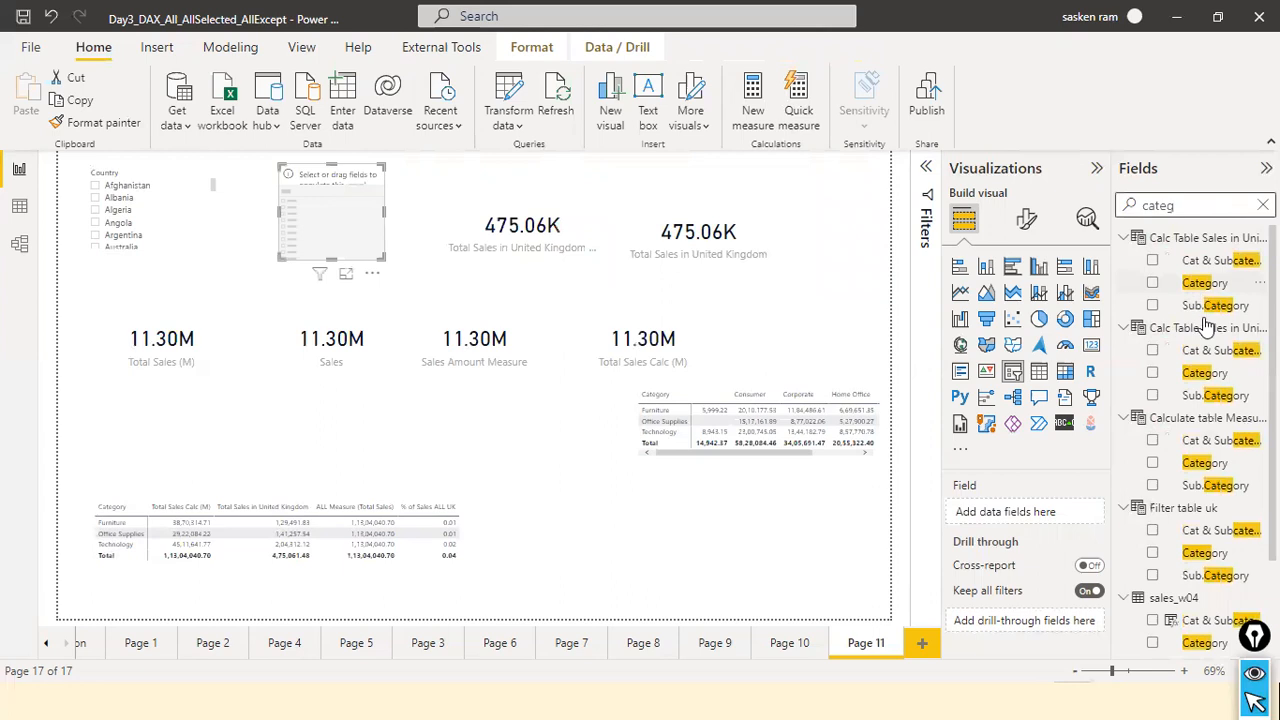
{"action": "scroll", "coordinate": [1220, 415], "scroll_direction": "down", "scroll_amount": 1}
{"action": "left_click_drag", "start_coordinate": [1205, 530], "coordinate": [352, 236]}
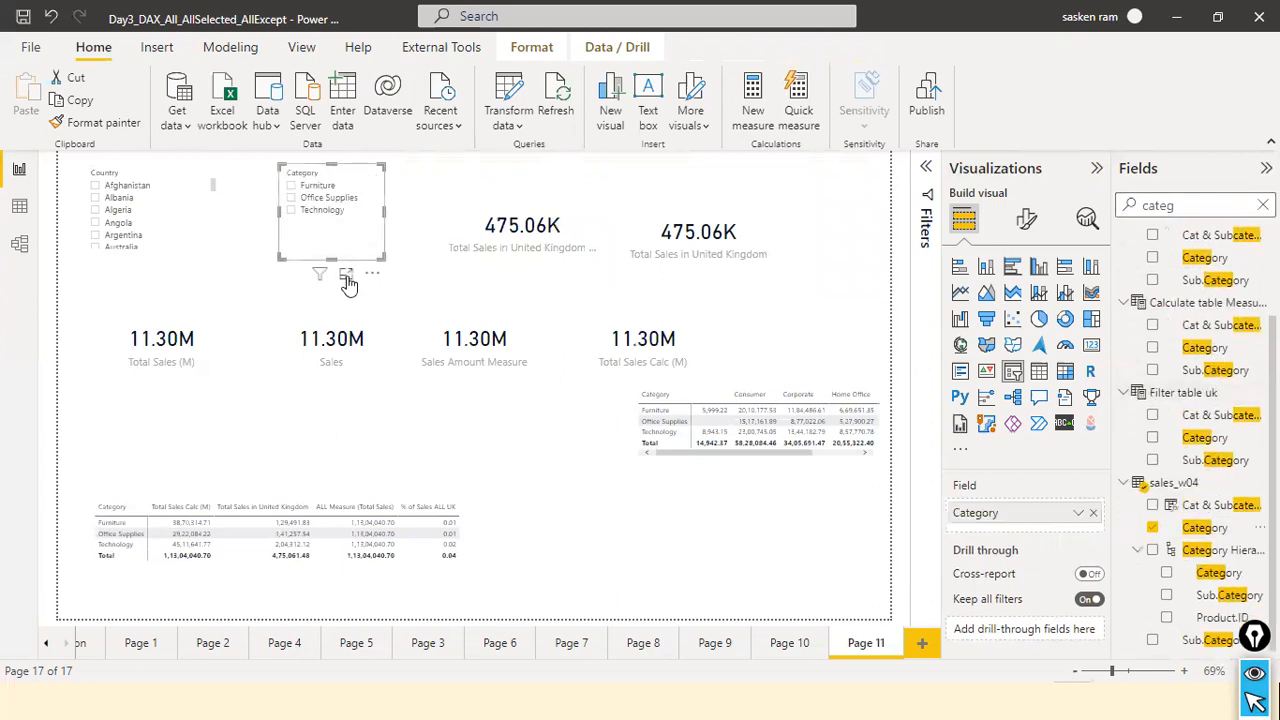
Filter the page by Furniture and Technology in the Category slicer, compare the measure totals in the table and clear the selection.
{"action": "left_click", "coordinate": [293, 187]}
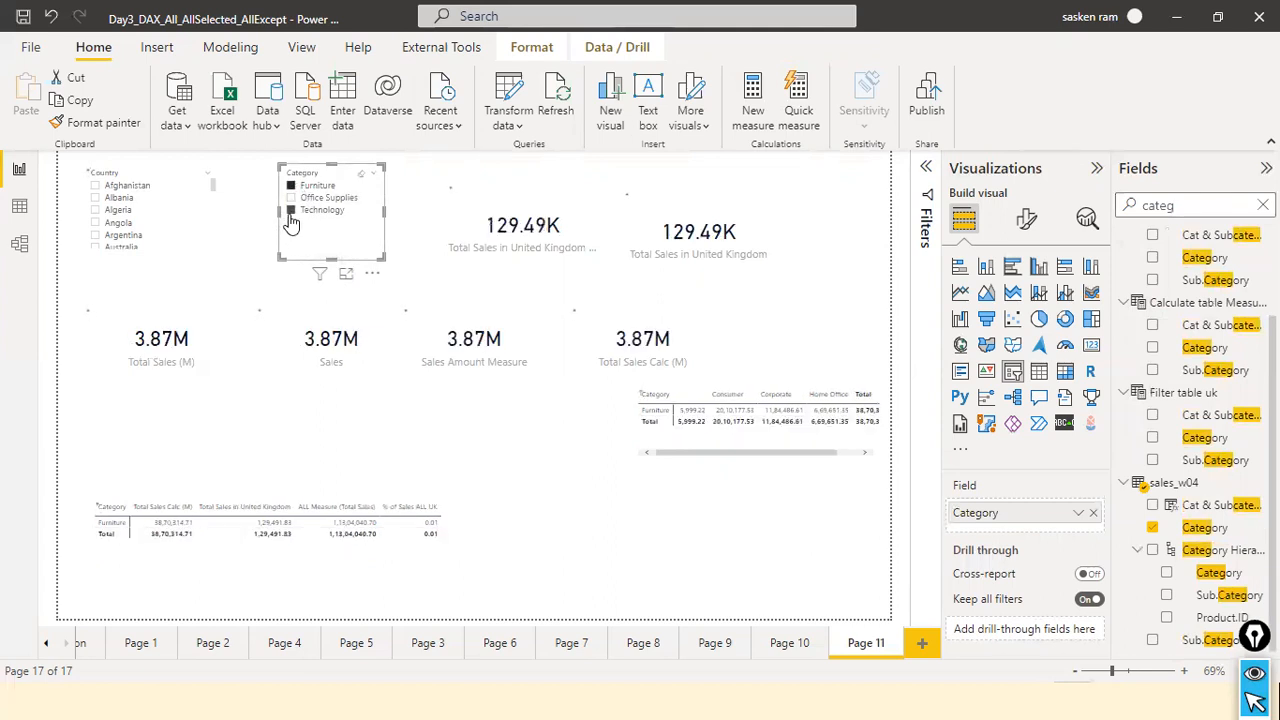
{"action": "left_click", "coordinate": [291, 212]}
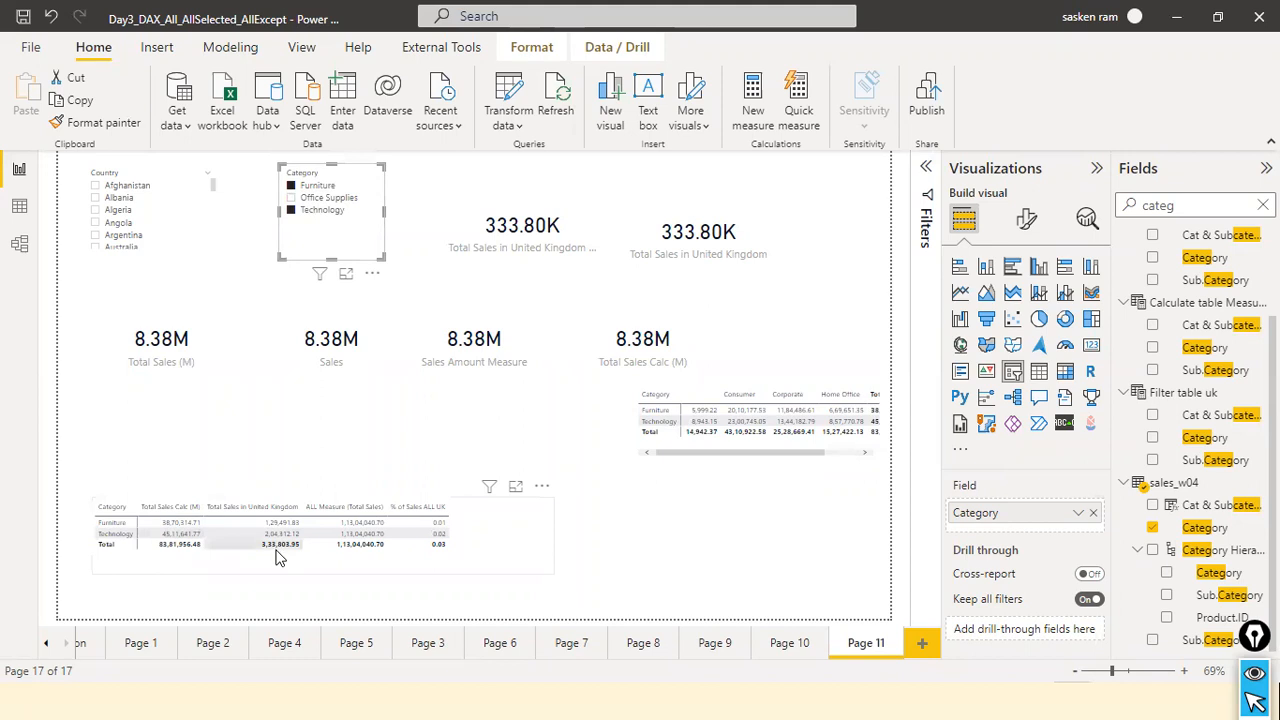
{"action": "mouse_move", "coordinate": [292, 527]}
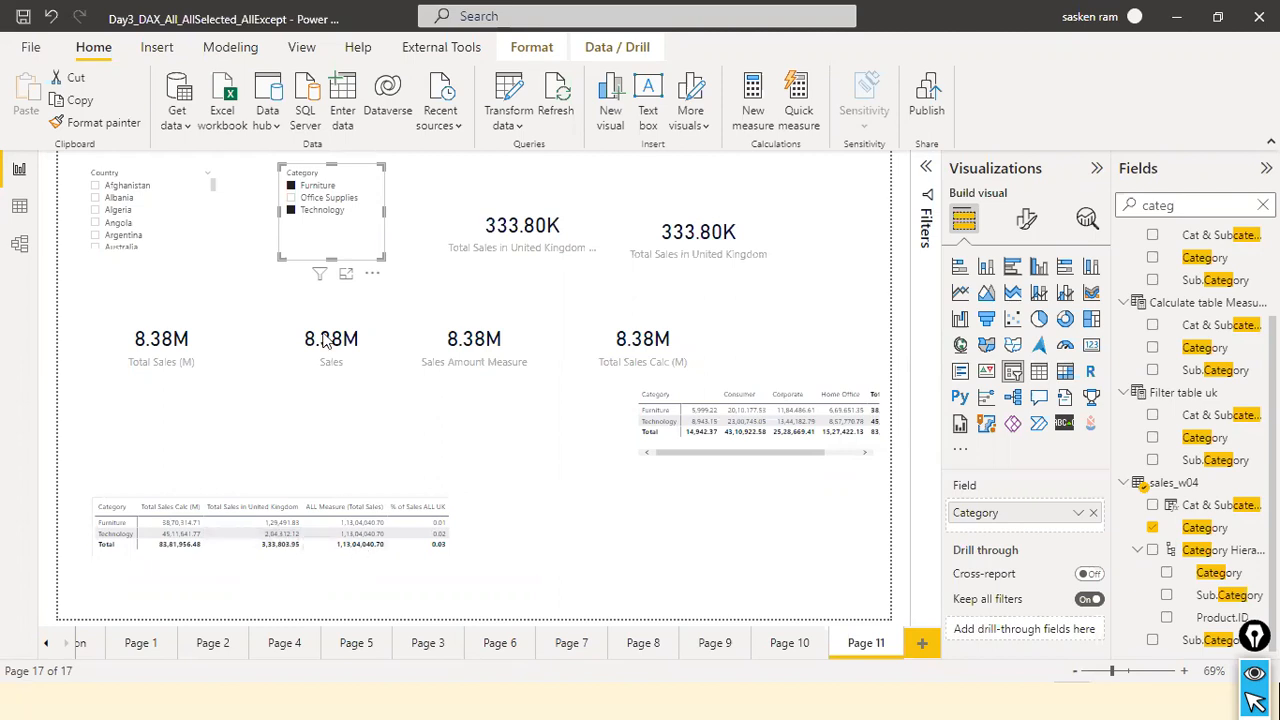
{"action": "mouse_move", "coordinate": [375, 556]}
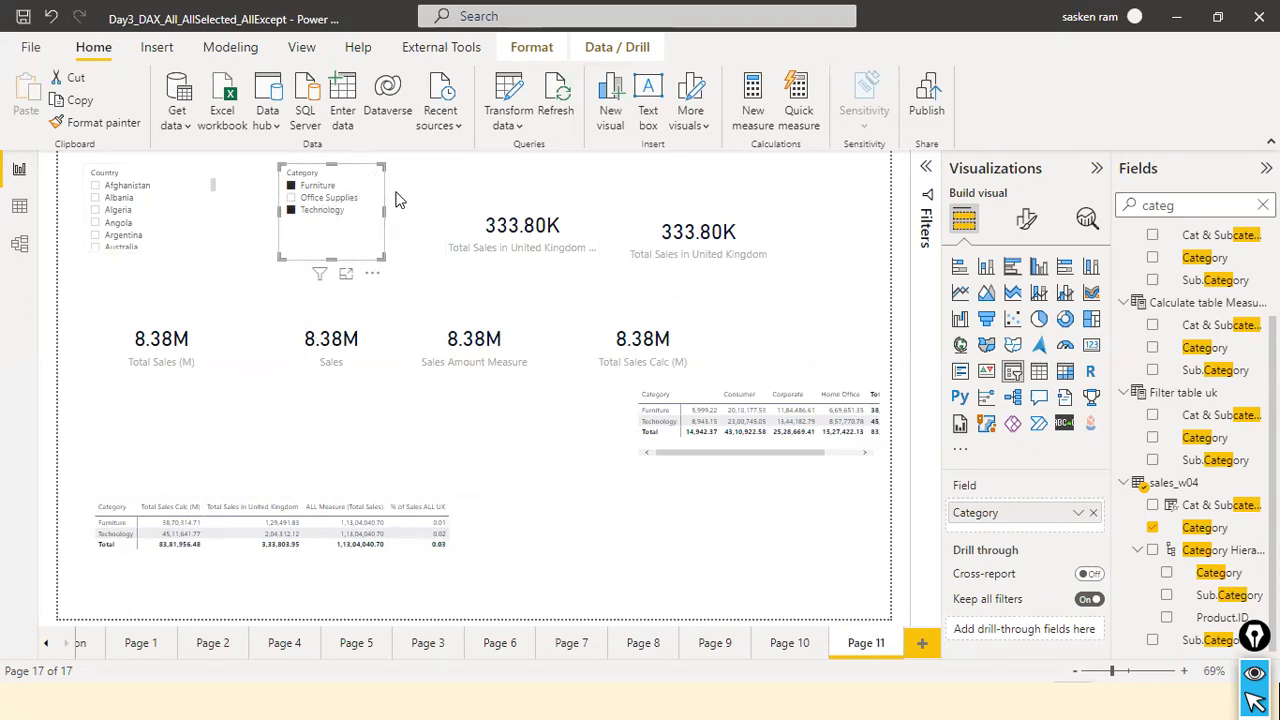
{"action": "left_click", "coordinate": [361, 176]}
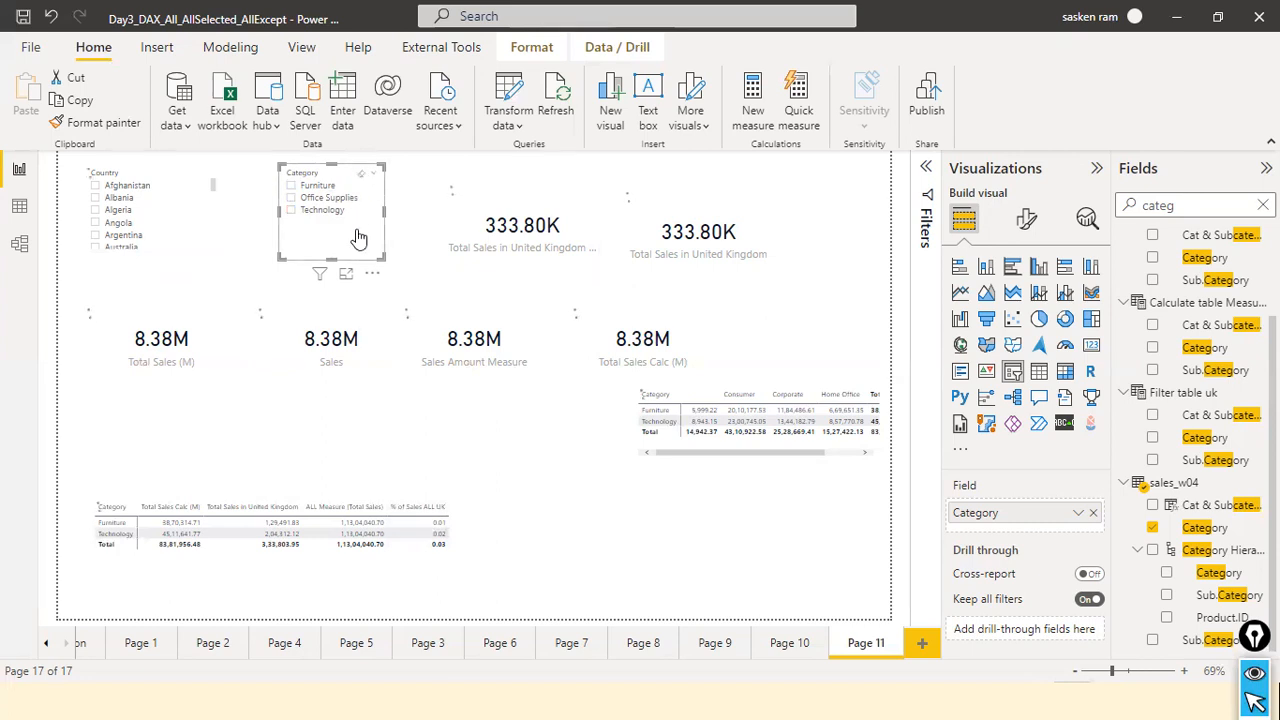
{"action": "left_click", "coordinate": [598, 511]}
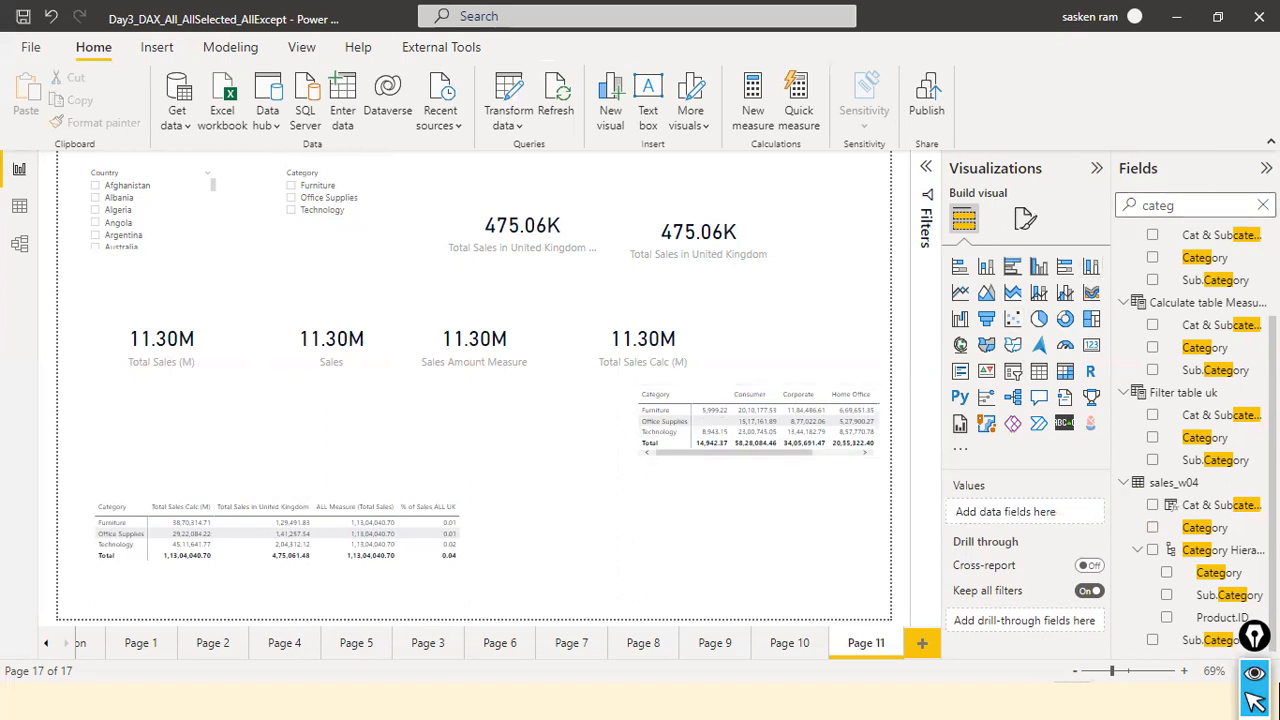
Search the fields for "allse", open the AllSelected Orders measure, select its whole formula and close the formula editor.
{"action": "left_click", "coordinate": [1262, 205]}
{"action": "type", "text": "allse"}
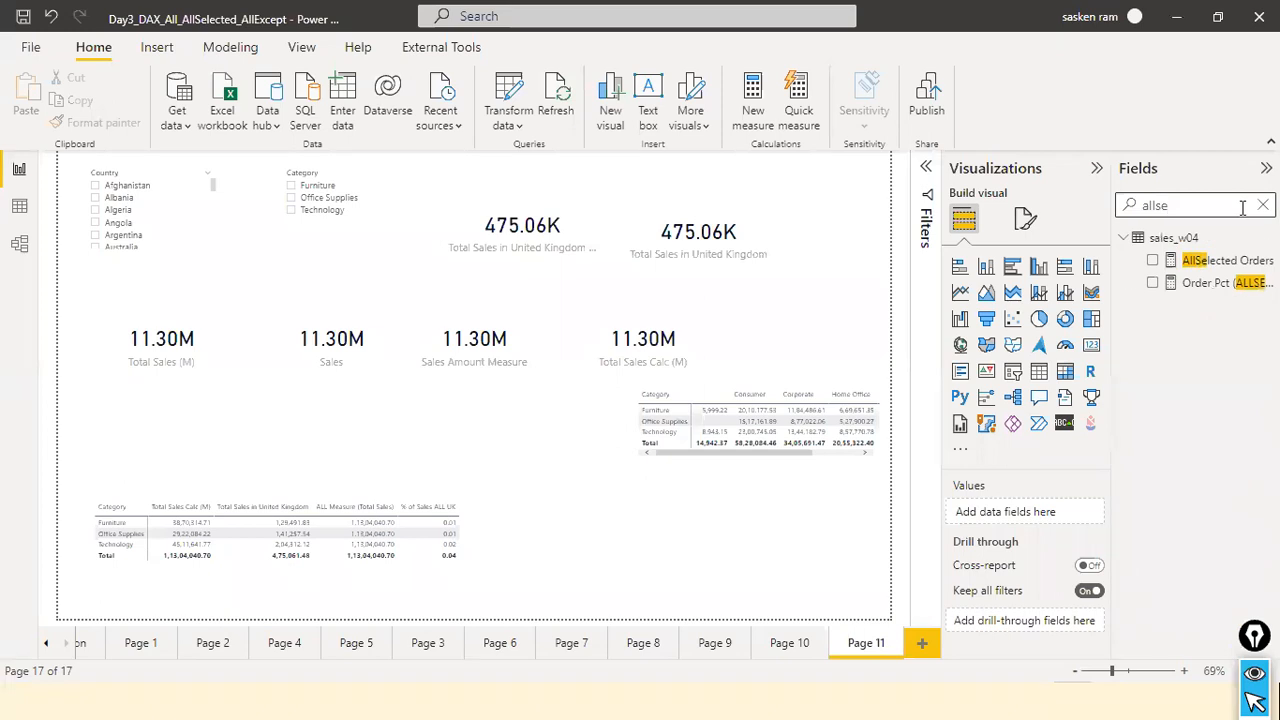
{"action": "left_click", "coordinate": [1205, 260]}
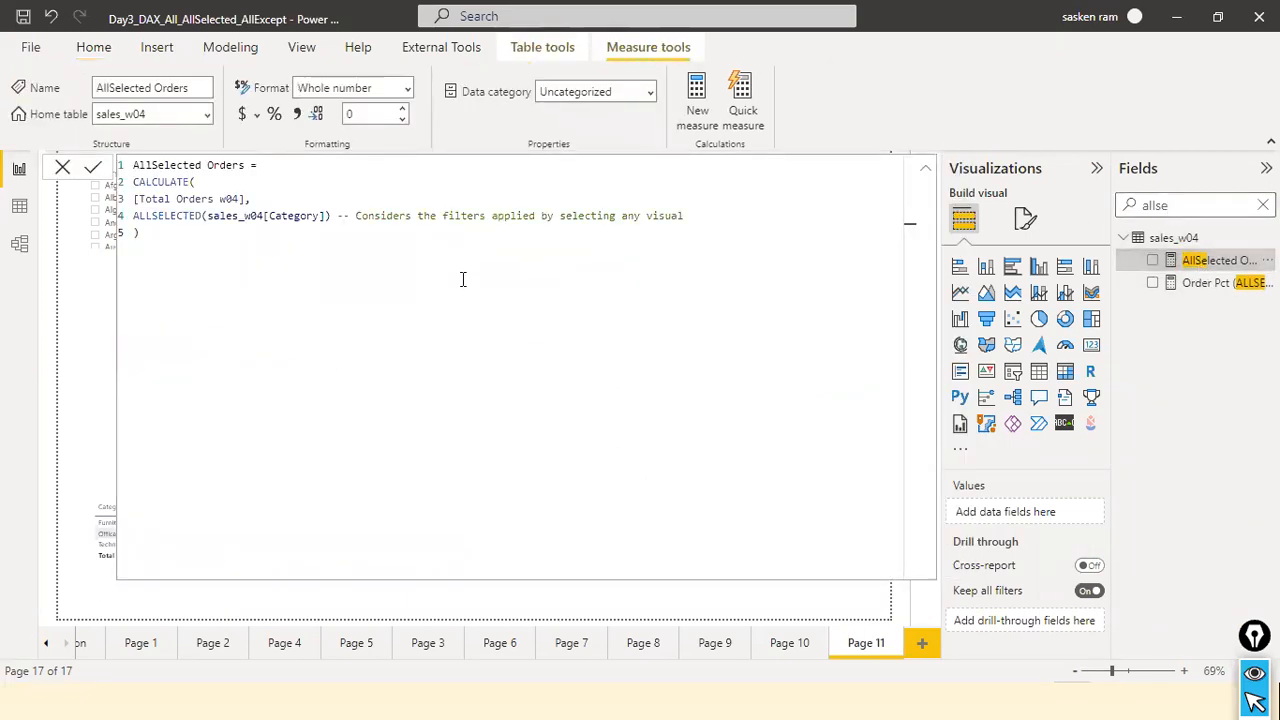
{"action": "left_click", "coordinate": [375, 262]}
{"action": "key", "text": "ctrl+a"}
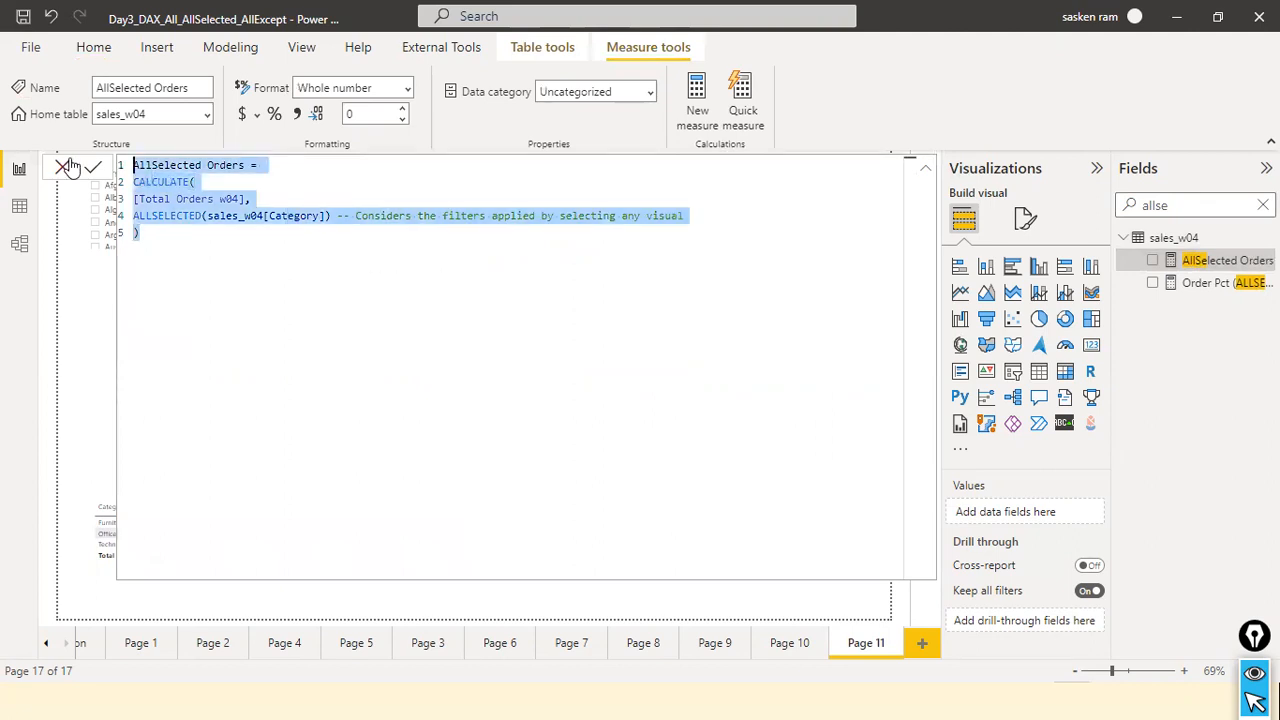
{"action": "left_click", "coordinate": [61, 170]}
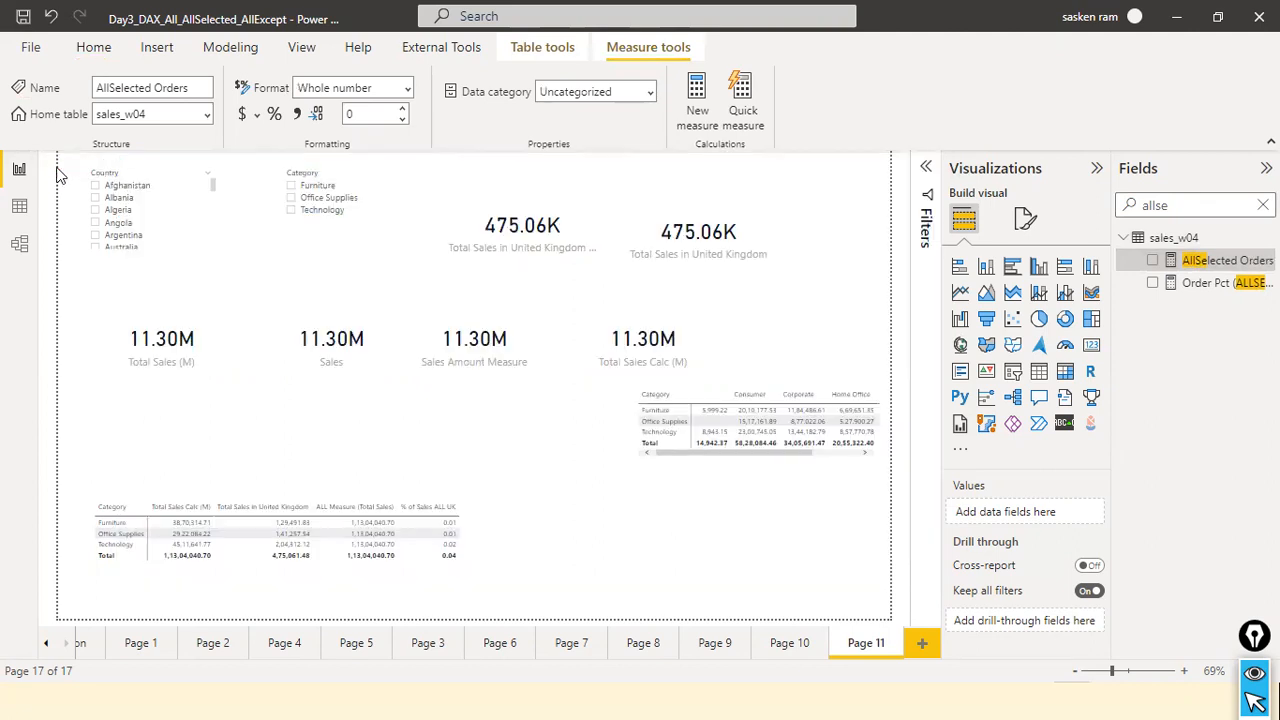
Start creating a new calculated table in the data model.
{"action": "left_click", "coordinate": [230, 47]}
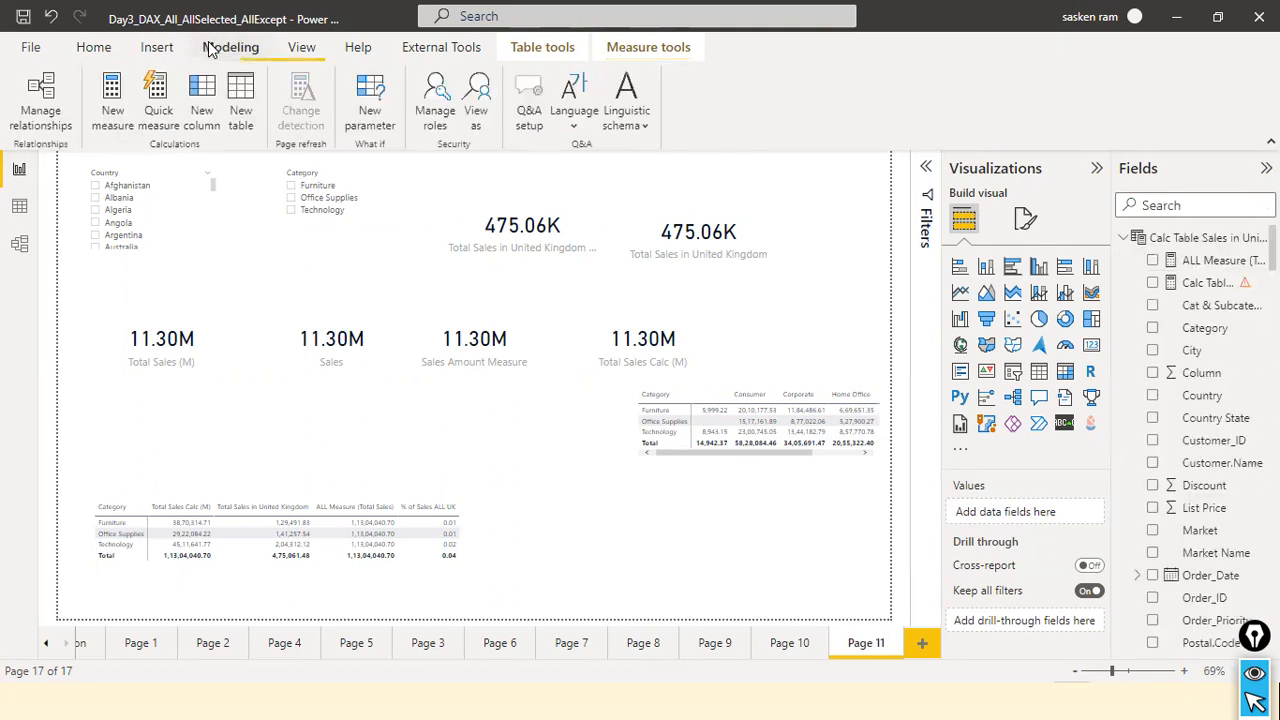
{"action": "left_click", "coordinate": [236, 88]}
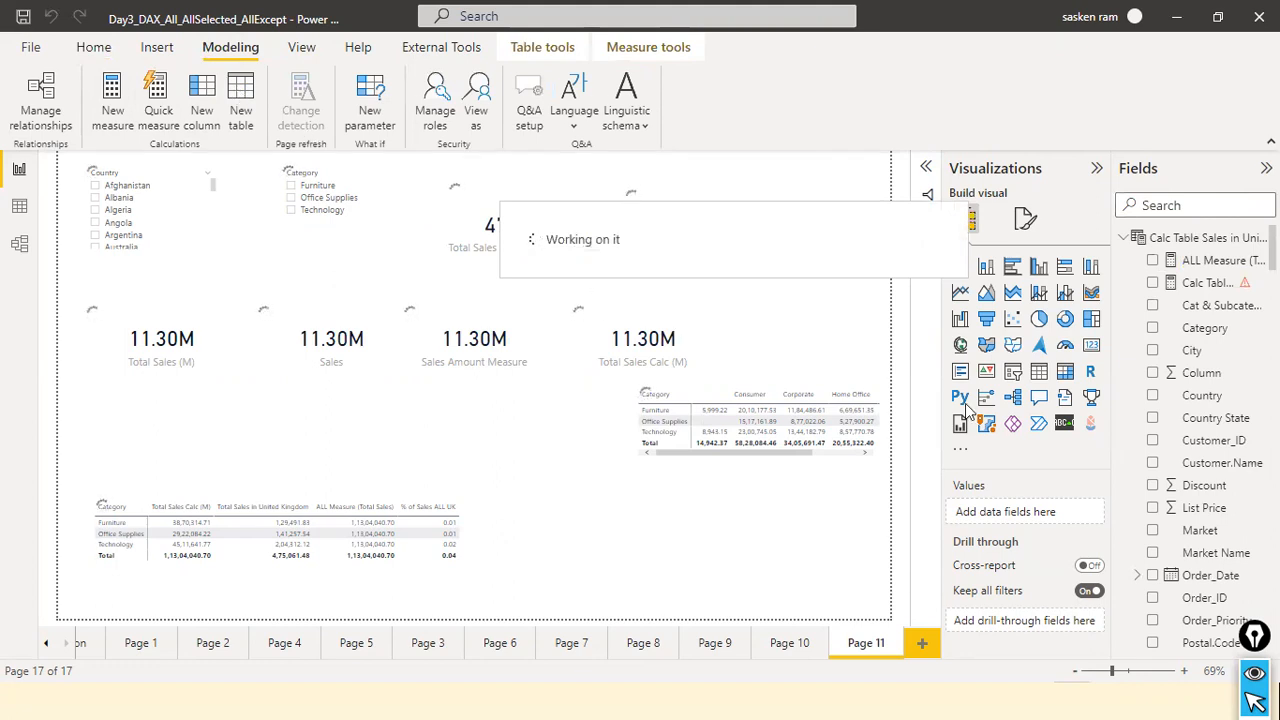
Switch to the running PowerPoint slide show and go to the ALLSELECTED slide to review its definition and syntax.
{"action": "key", "text": "alt+Tab"}
{"action": "key", "text": "alt+Tab"}
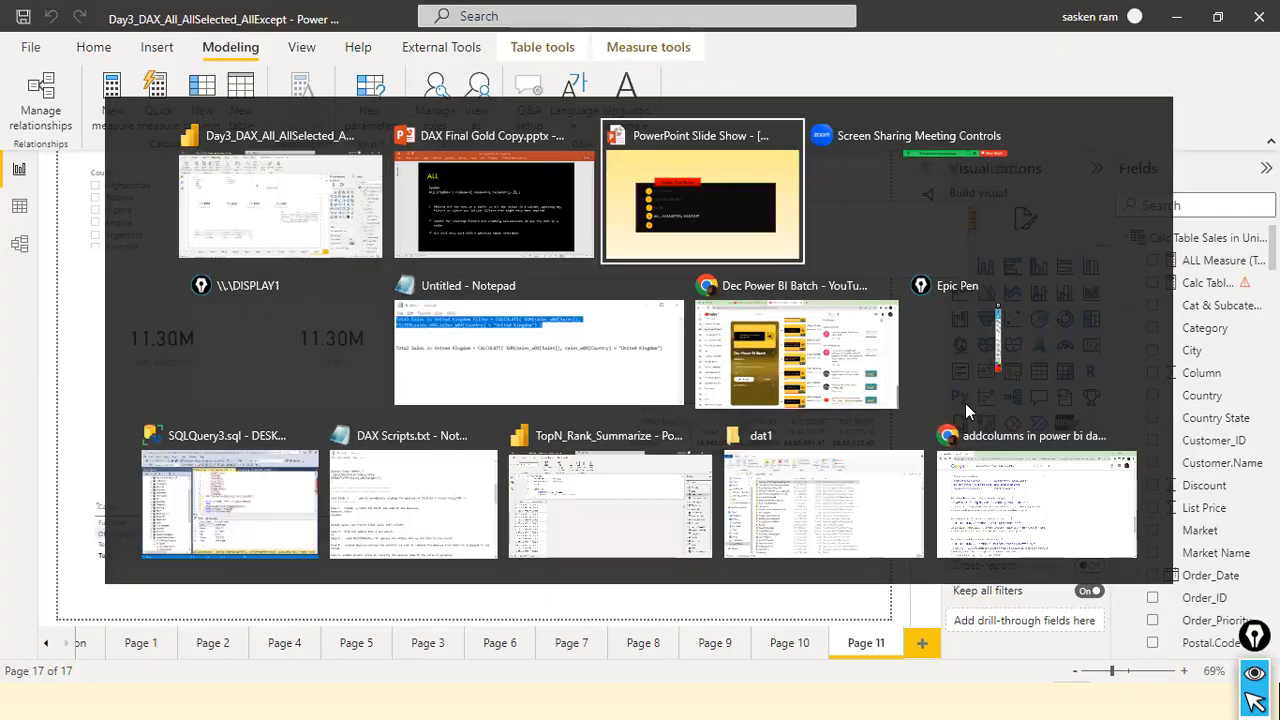
{"action": "key", "text": "Right"}
{"action": "key", "text": "Left"}
{"action": "key", "text": "Left"}
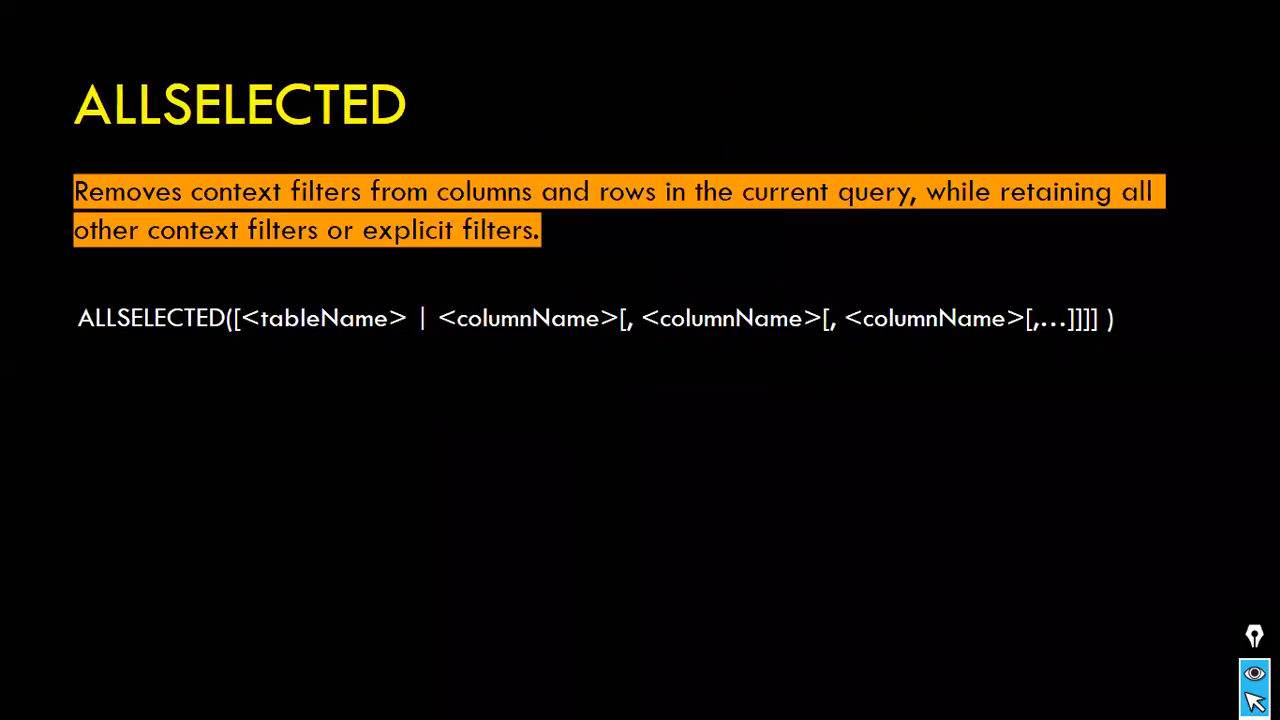
{"action": "key", "text": "Left"}
{"action": "key", "text": "Right"}
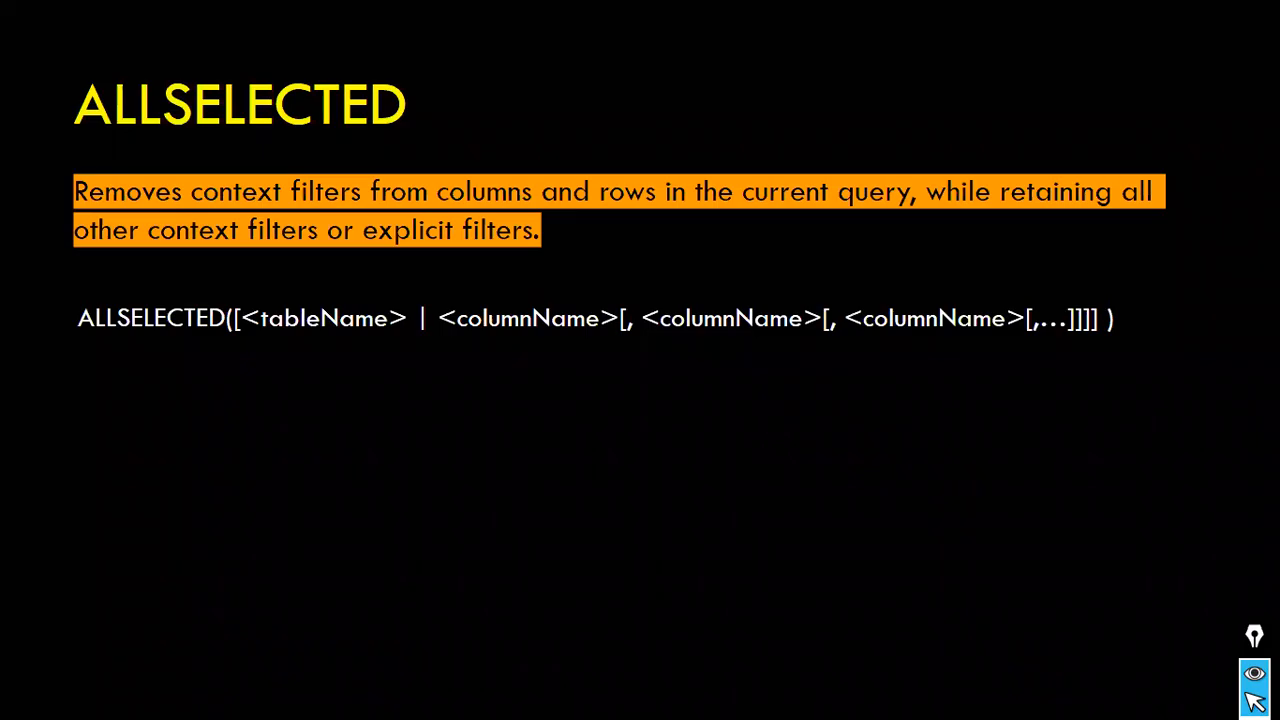
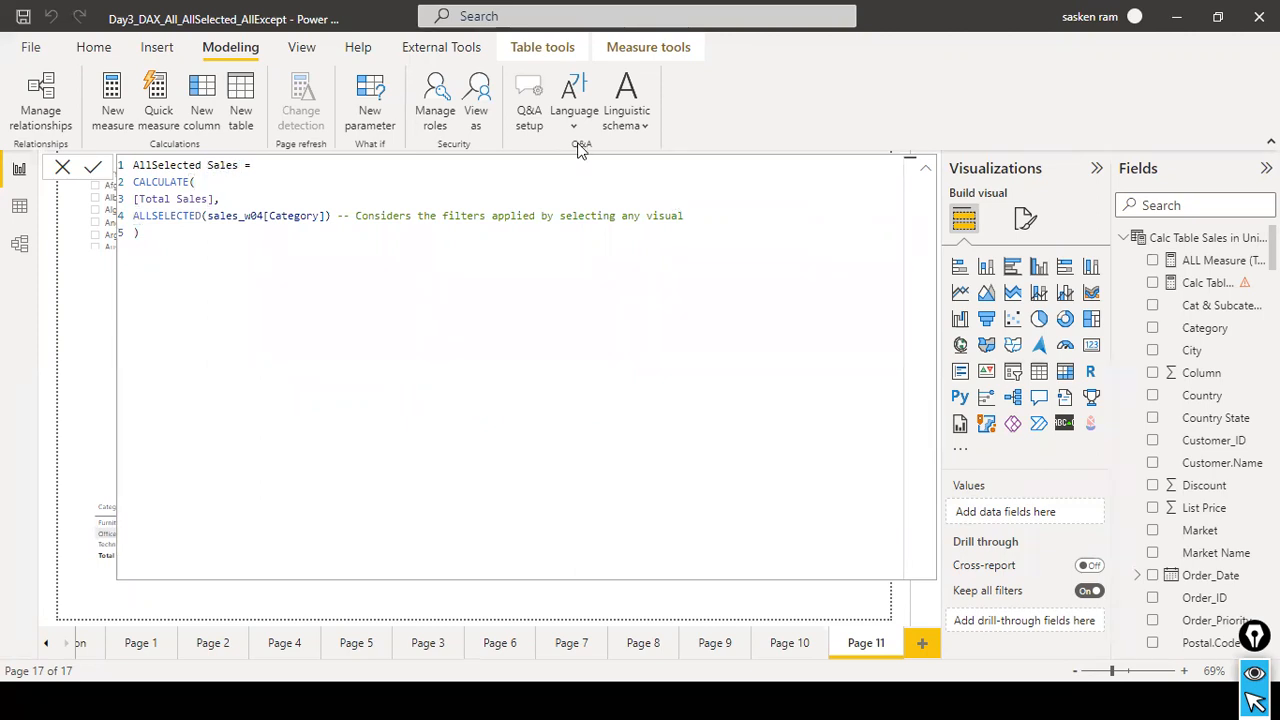
Close the AllSelected Sales formula, then search the fields for "all sele" and open the ALL SELECTED Measure formula.
{"action": "left_click", "coordinate": [94, 167]}
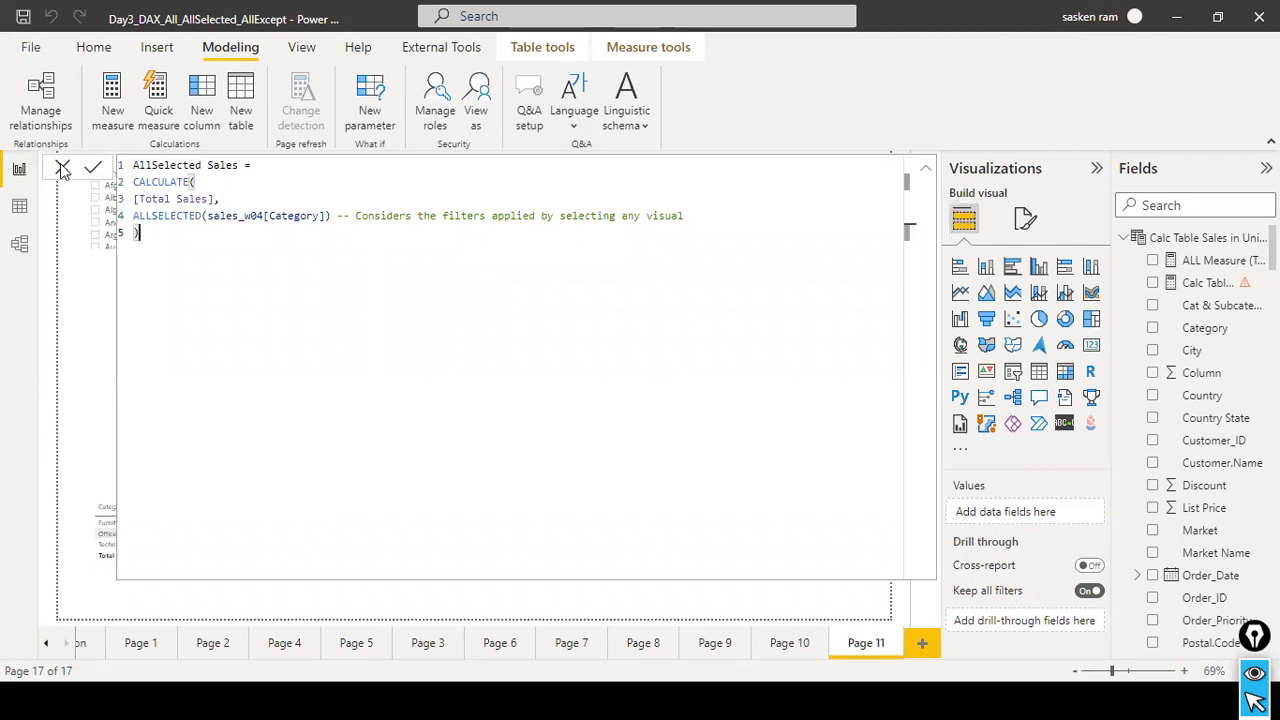
{"action": "left_click", "coordinate": [92, 169]}
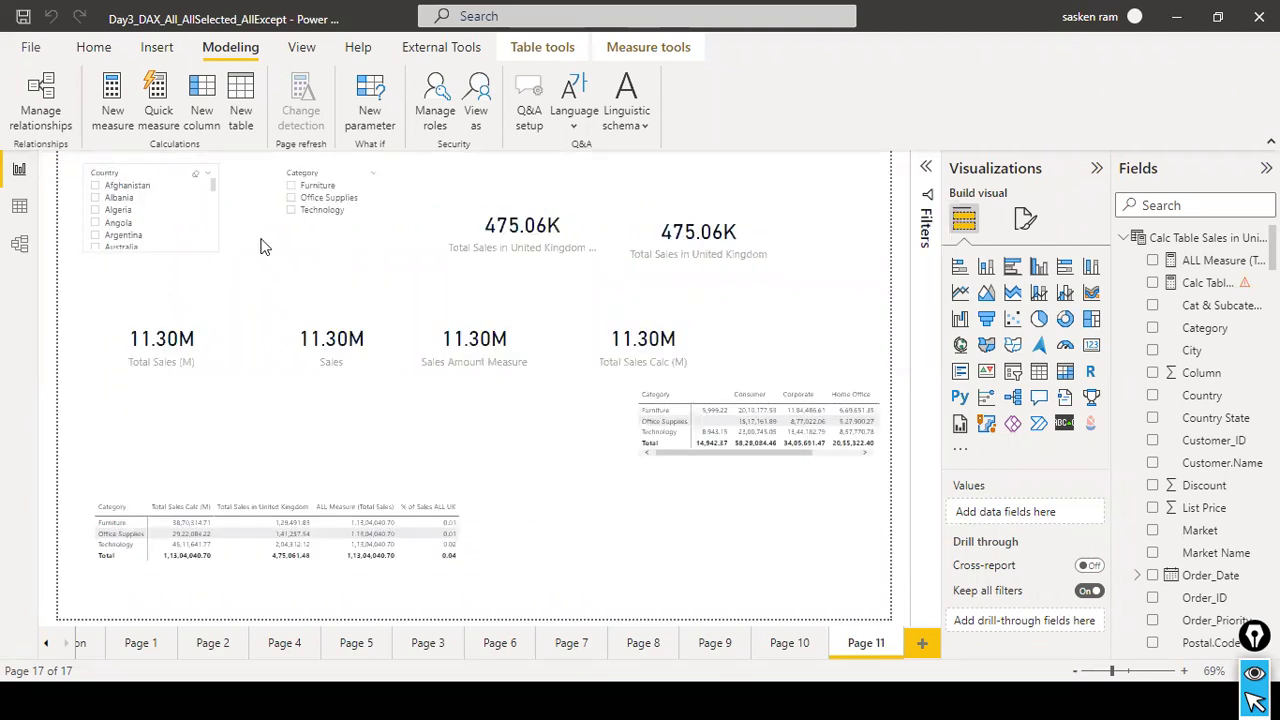
{"action": "left_click", "coordinate": [504, 545]}
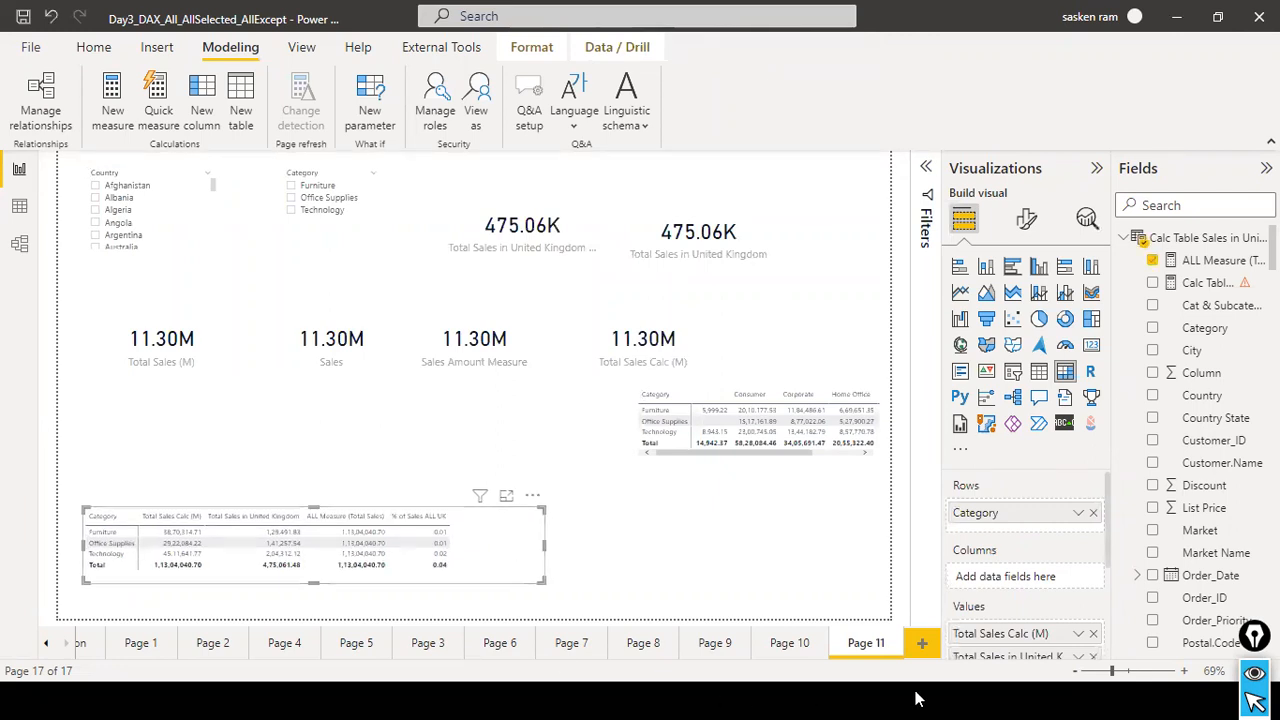
{"action": "left_click", "coordinate": [1160, 205]}
{"action": "type", "text": "all"}
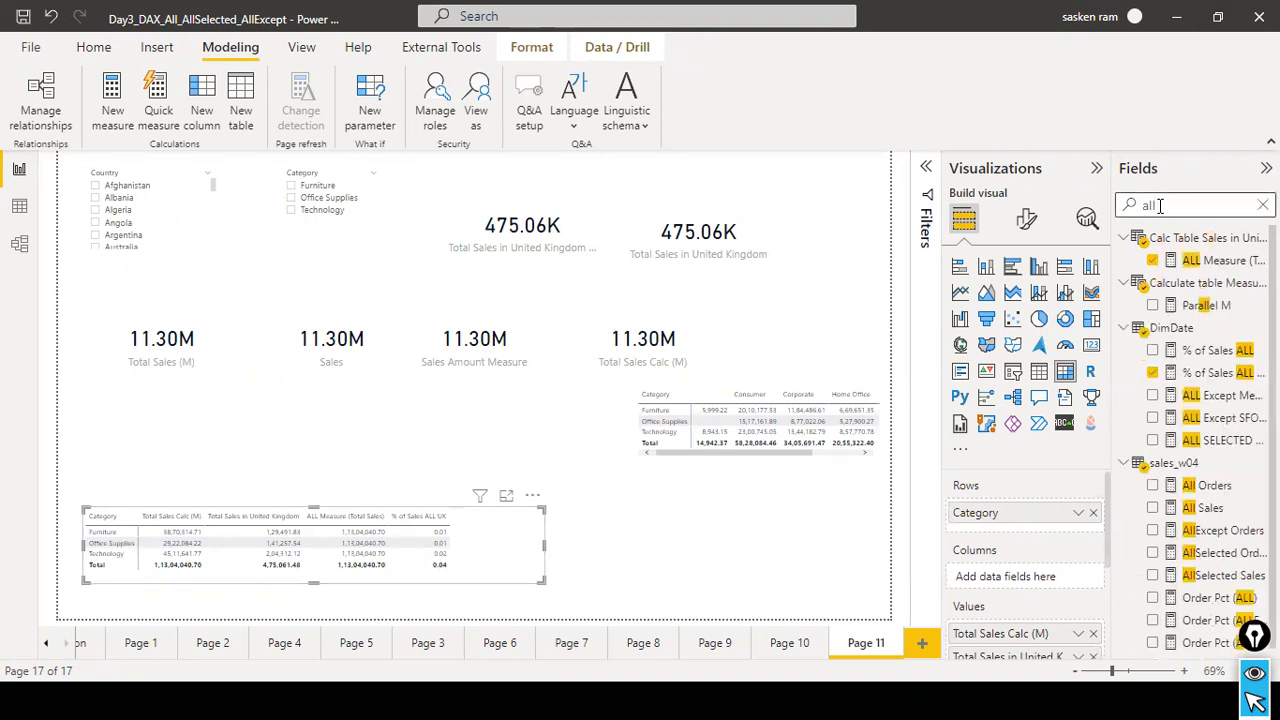
{"action": "type", "text": " sele"}
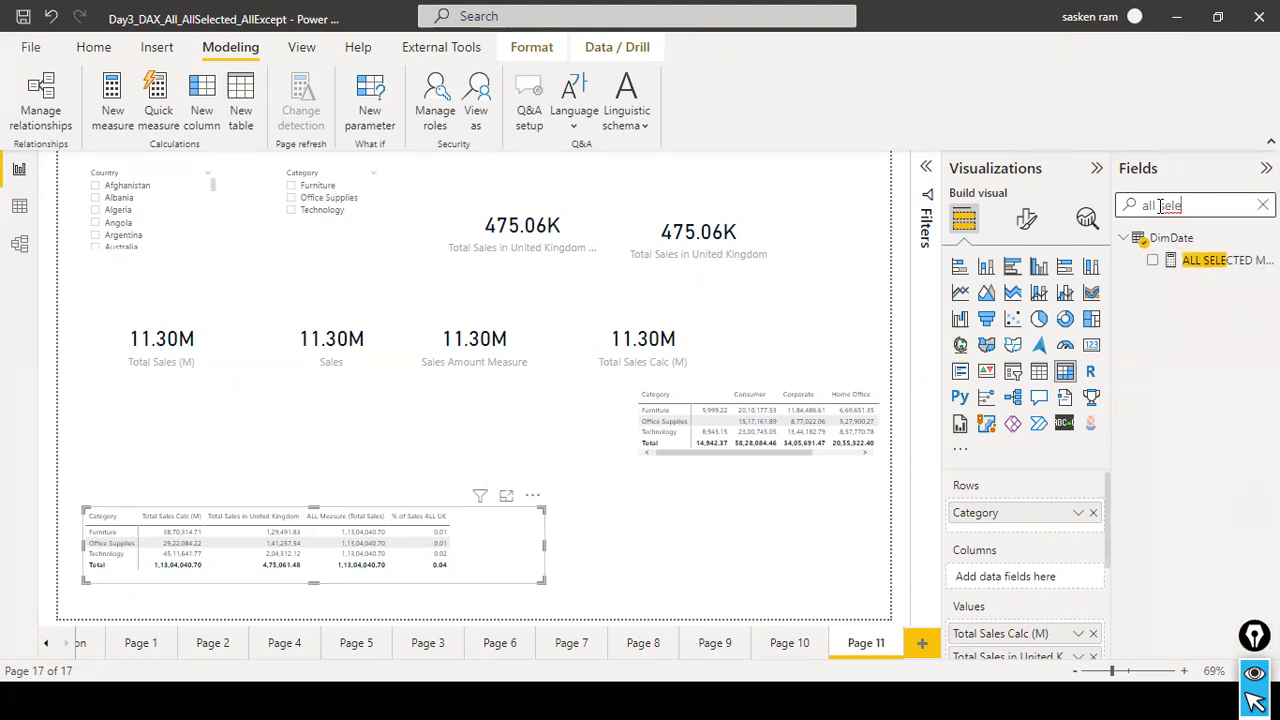
{"action": "left_click", "coordinate": [1217, 263]}
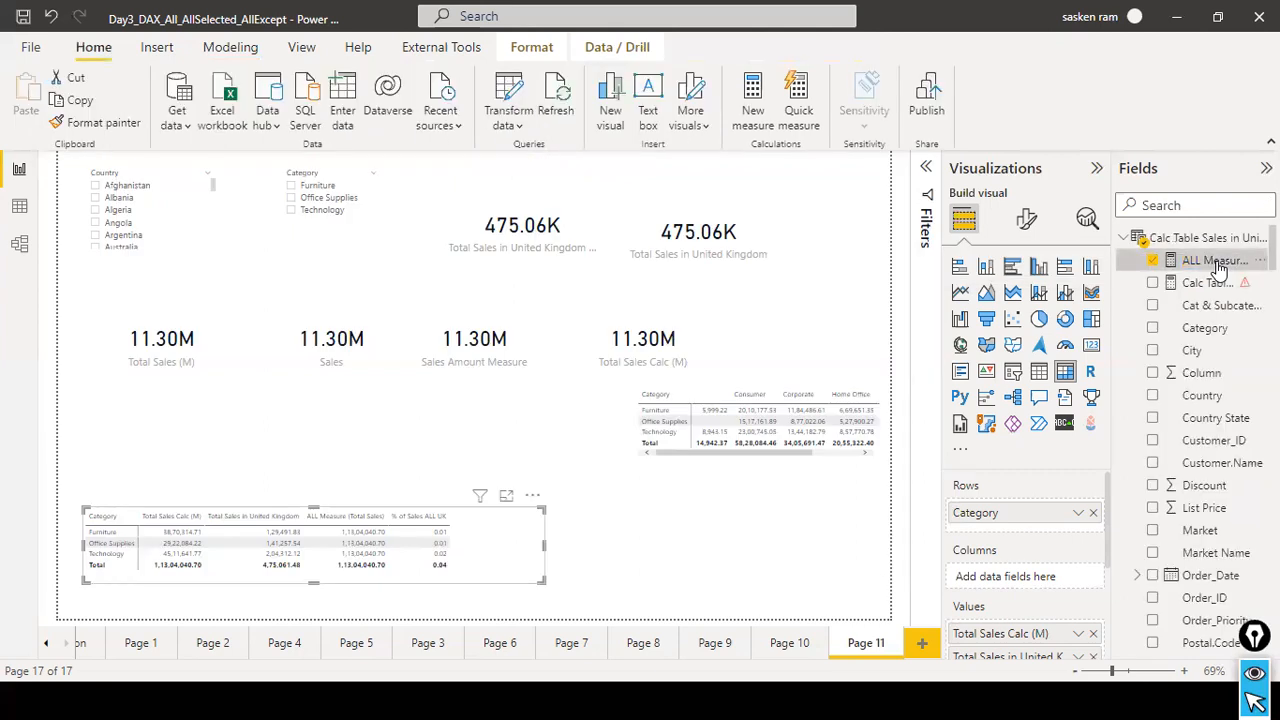
{"action": "left_click", "coordinate": [1215, 261]}
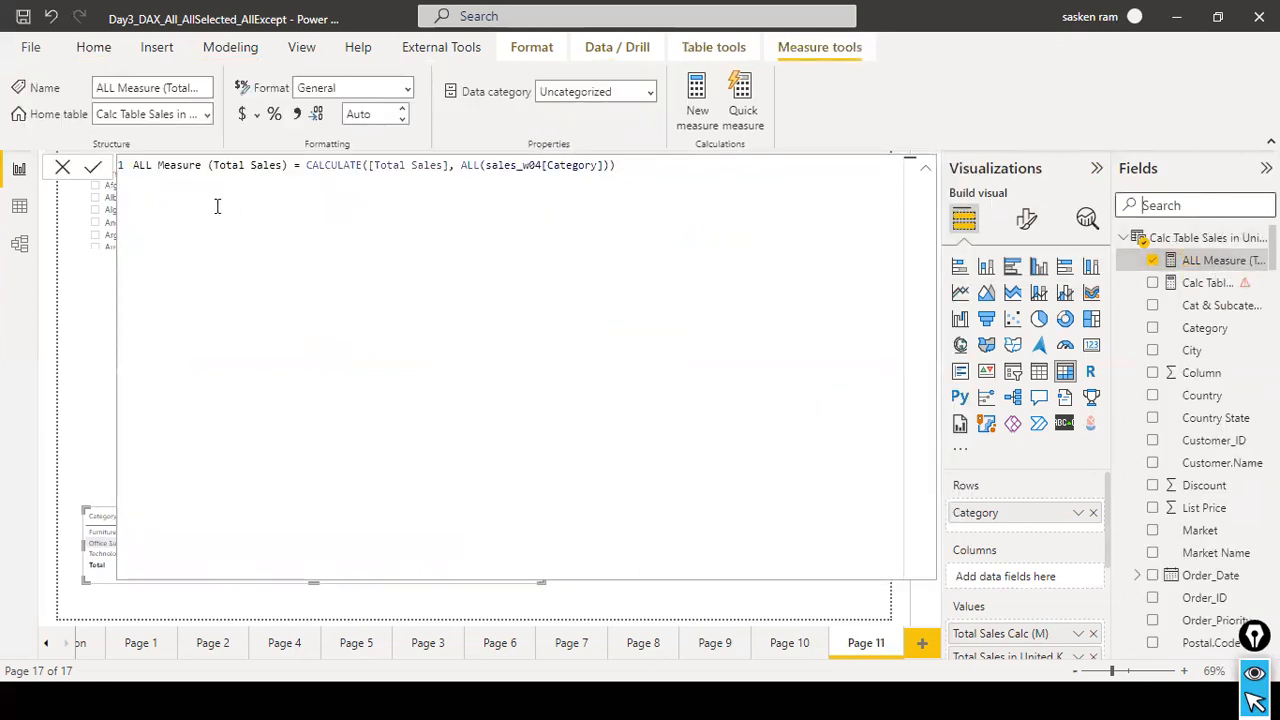
Close the formula editor, search the fields for "all sele" and add ALL SELECTED Measure to the values of the category sales matrix.
{"action": "left_click", "coordinate": [60, 167]}
{"action": "left_click", "coordinate": [1199, 199]}
{"action": "type", "text": "all sele"}
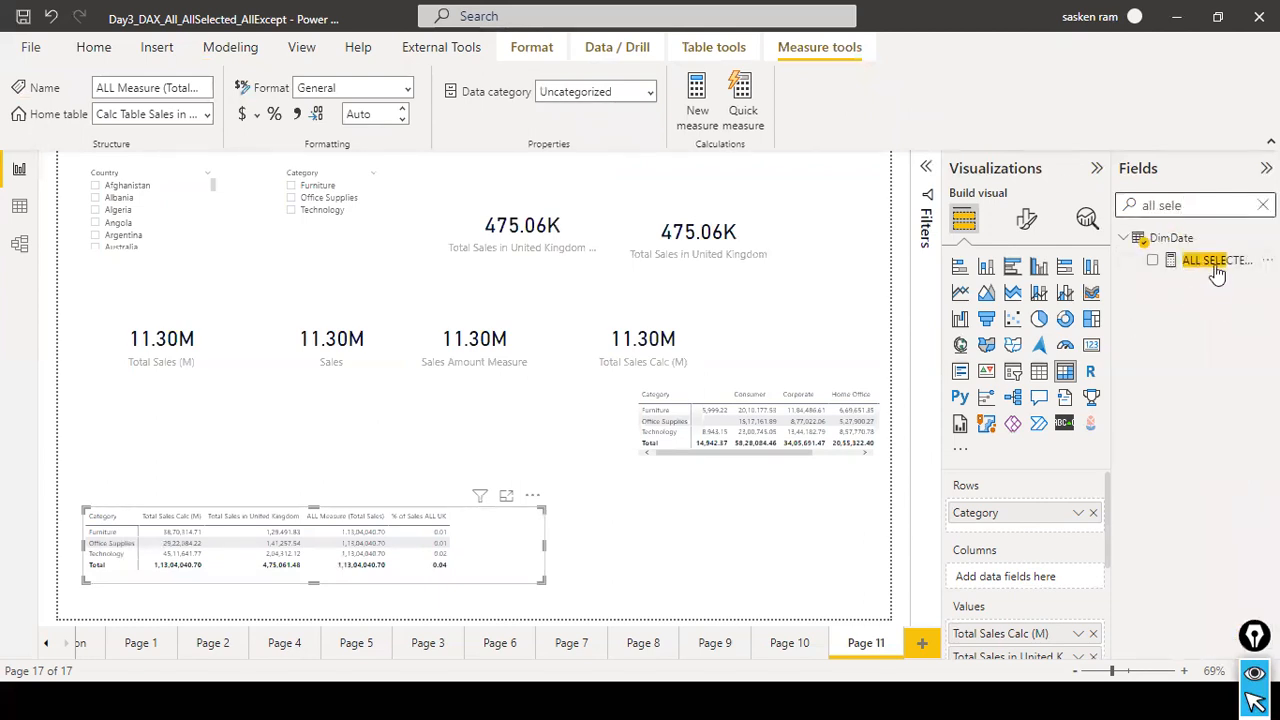
{"action": "left_click_drag", "start_coordinate": [1212, 265], "coordinate": [634, 553]}
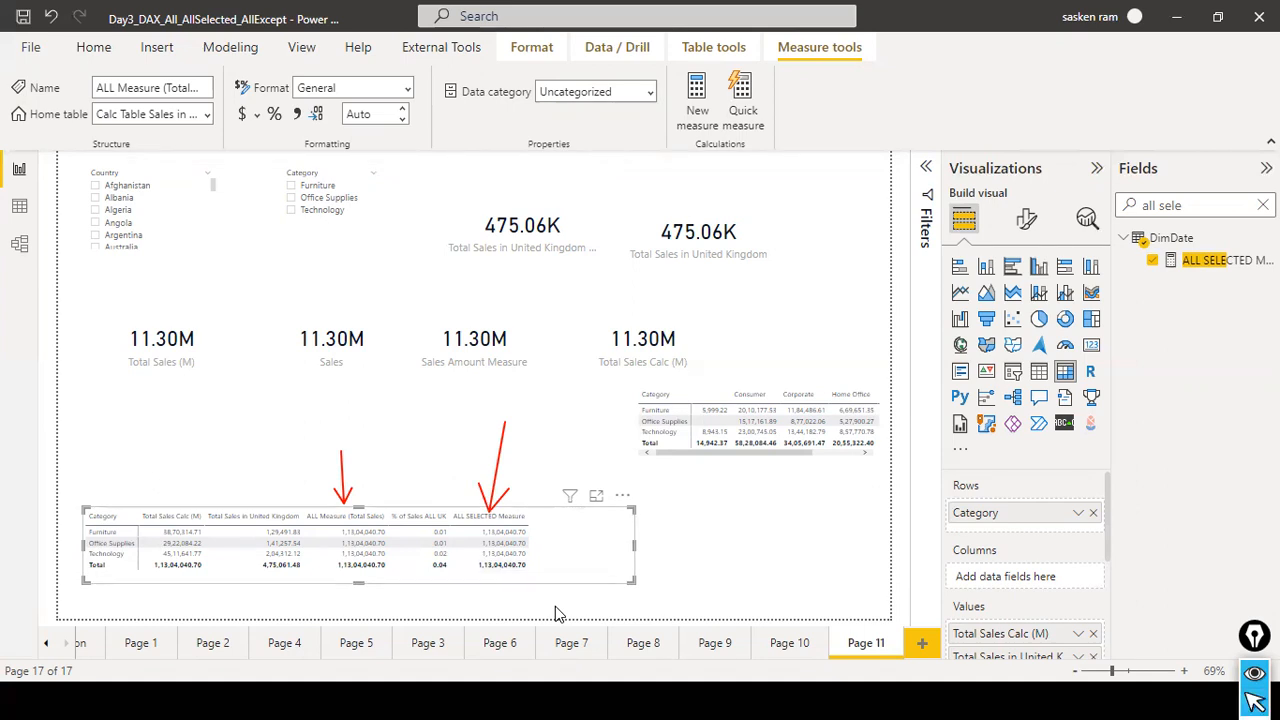
Filter the page by Furniture and Technology in the Category slicer and compare the ALL and ALL SELECTED measure columns in the matrix.
{"action": "left_click", "coordinate": [293, 197]}
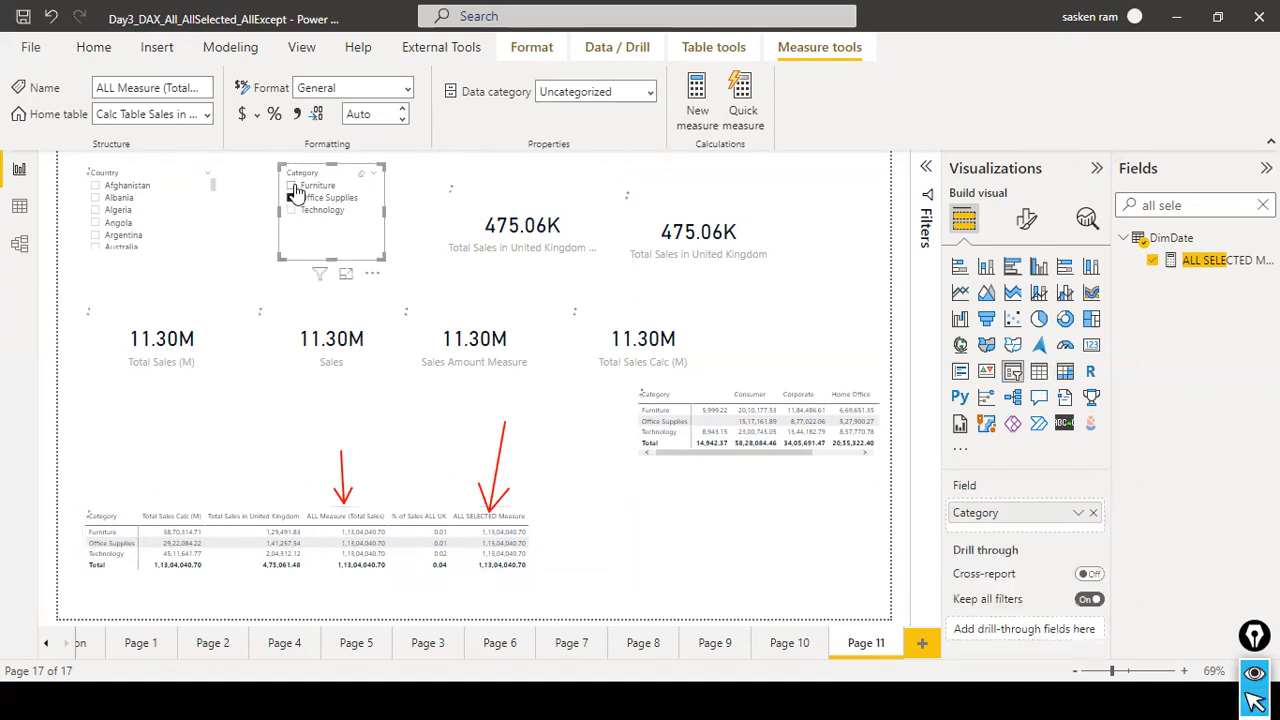
{"action": "left_click", "coordinate": [296, 186]}
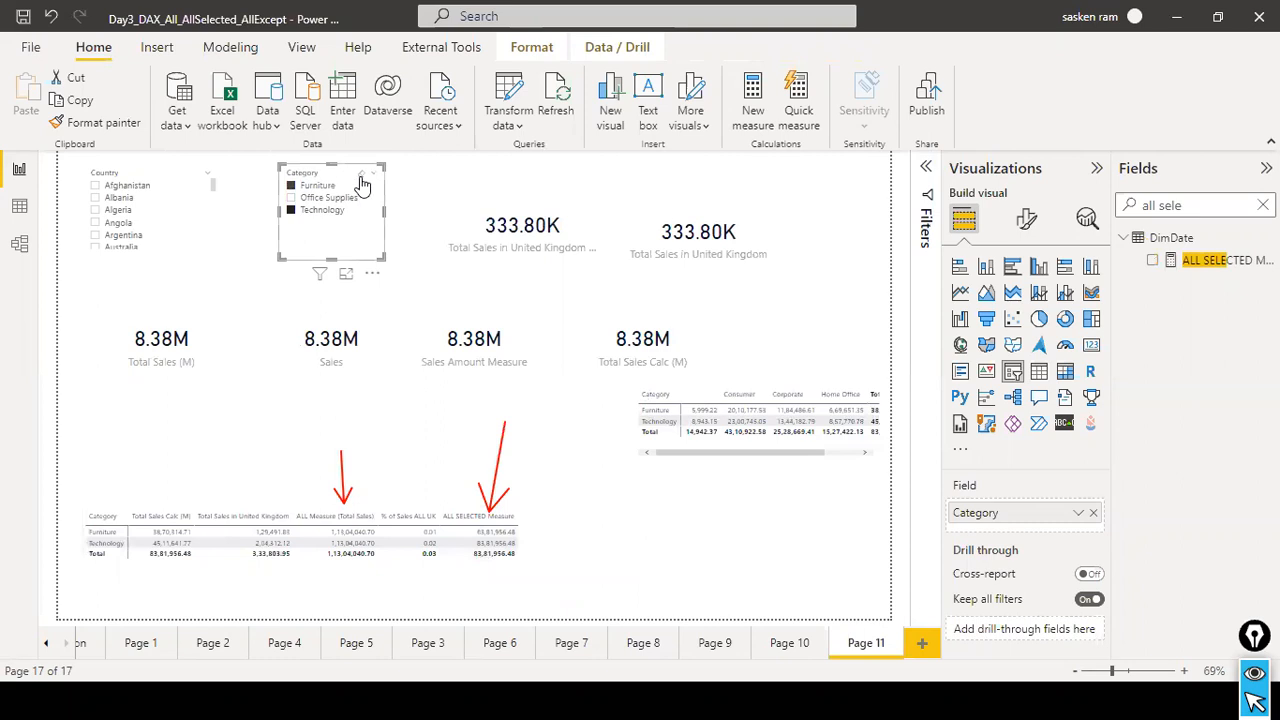
{"action": "left_click", "coordinate": [361, 175]}
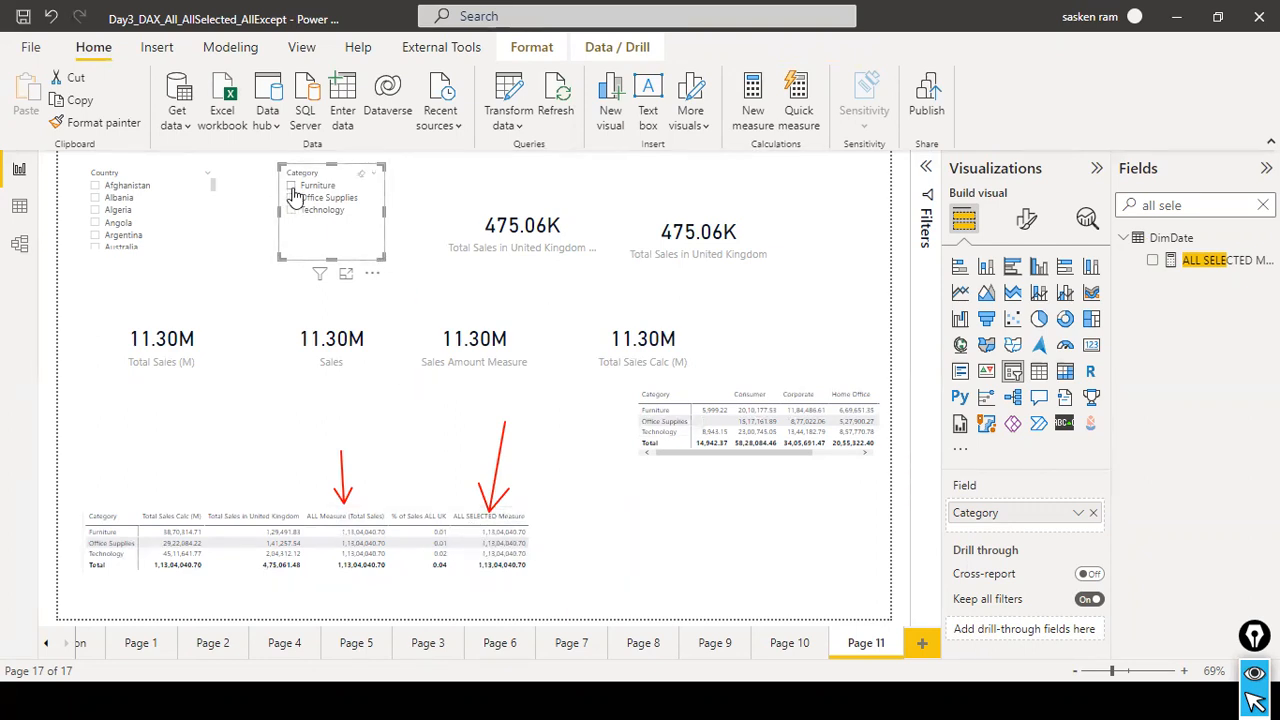
{"action": "left_click", "coordinate": [291, 186]}
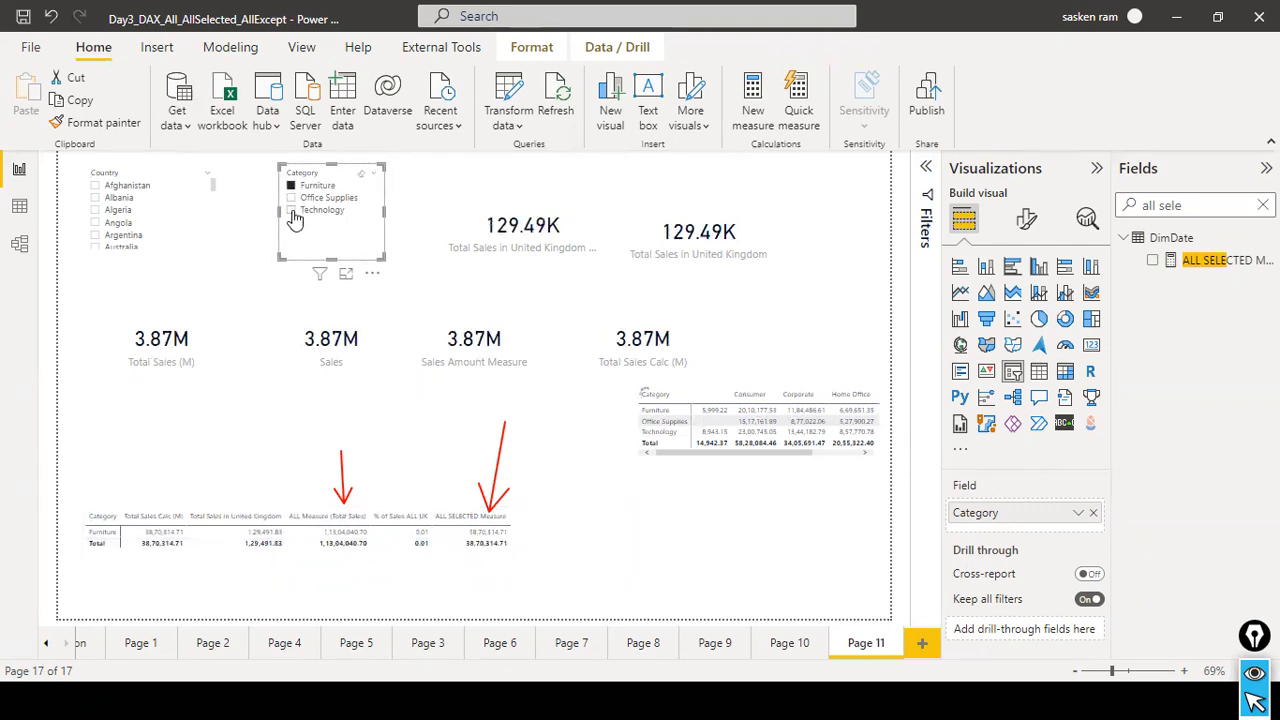
{"action": "left_click", "coordinate": [324, 211]}
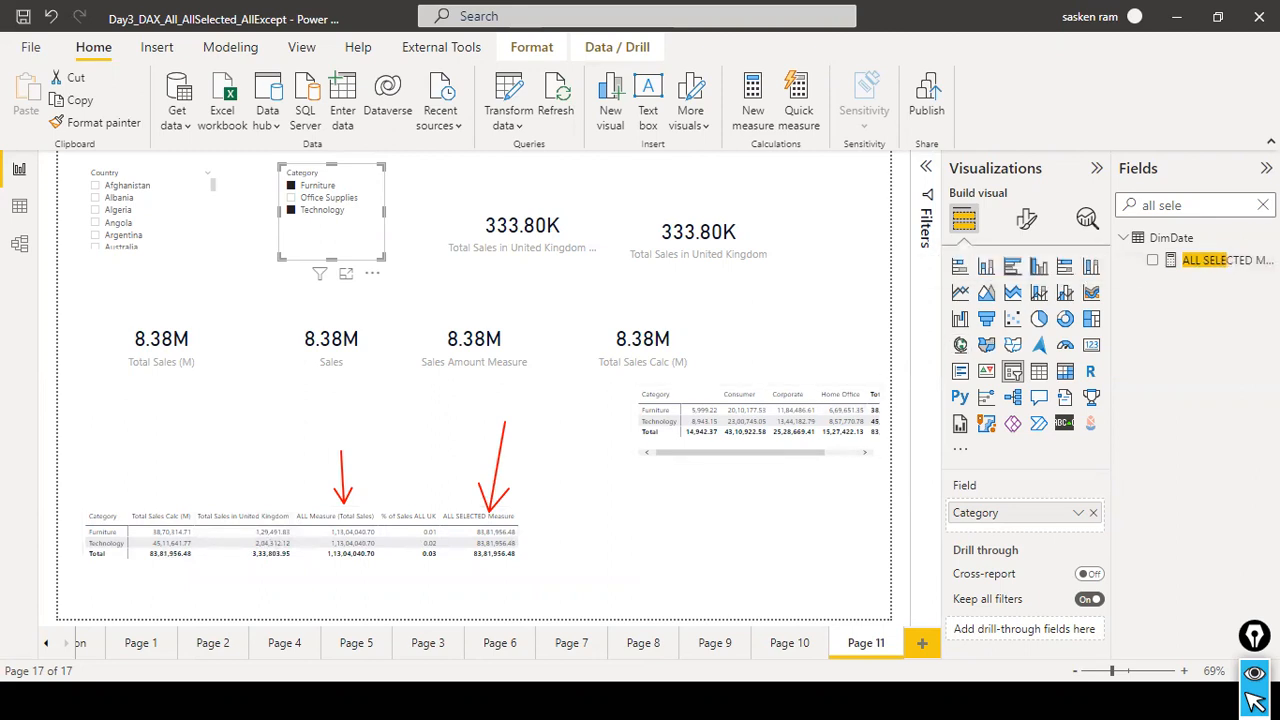
Search the fields for "%", review the % of Sales ALL formula, copy the whole % of Sales ALL UK formula and clear the search.
{"action": "left_click", "coordinate": [1260, 205]}
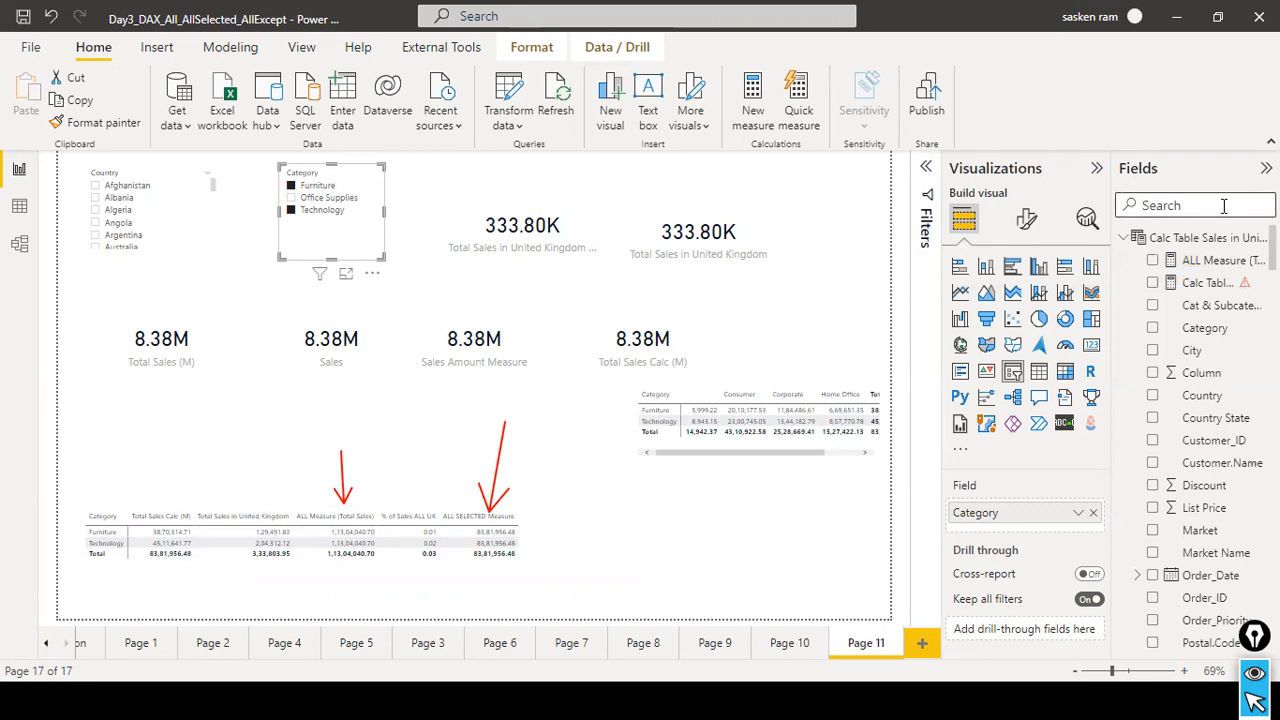
{"action": "type", "text": "%"}
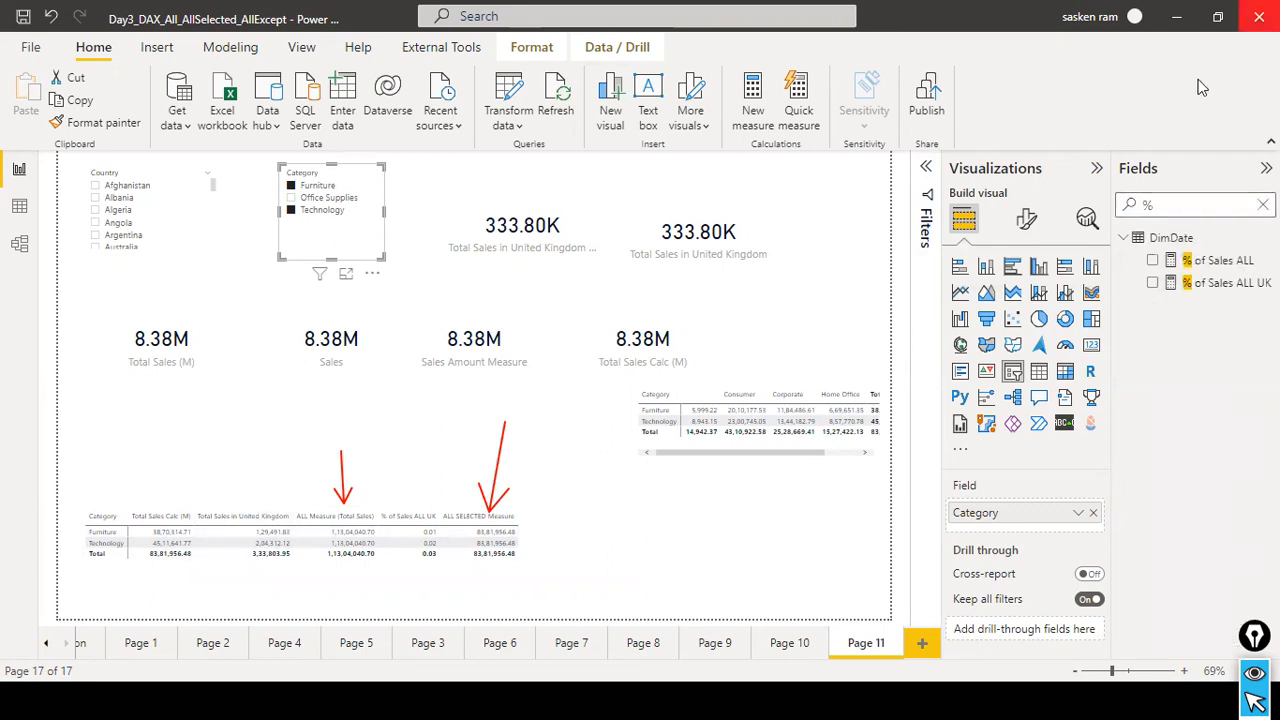
{"action": "left_click", "coordinate": [1190, 283]}
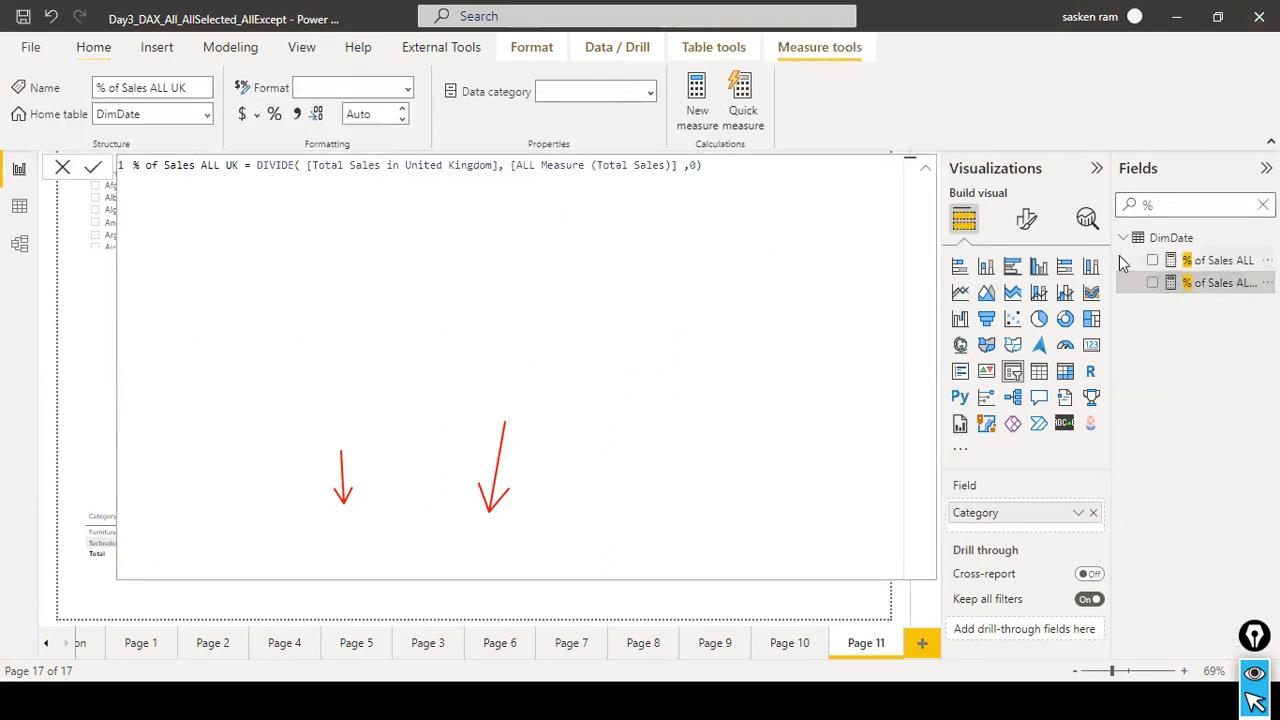
{"action": "left_click", "coordinate": [1245, 262]}
{"action": "key", "text": "ctrl+a"}
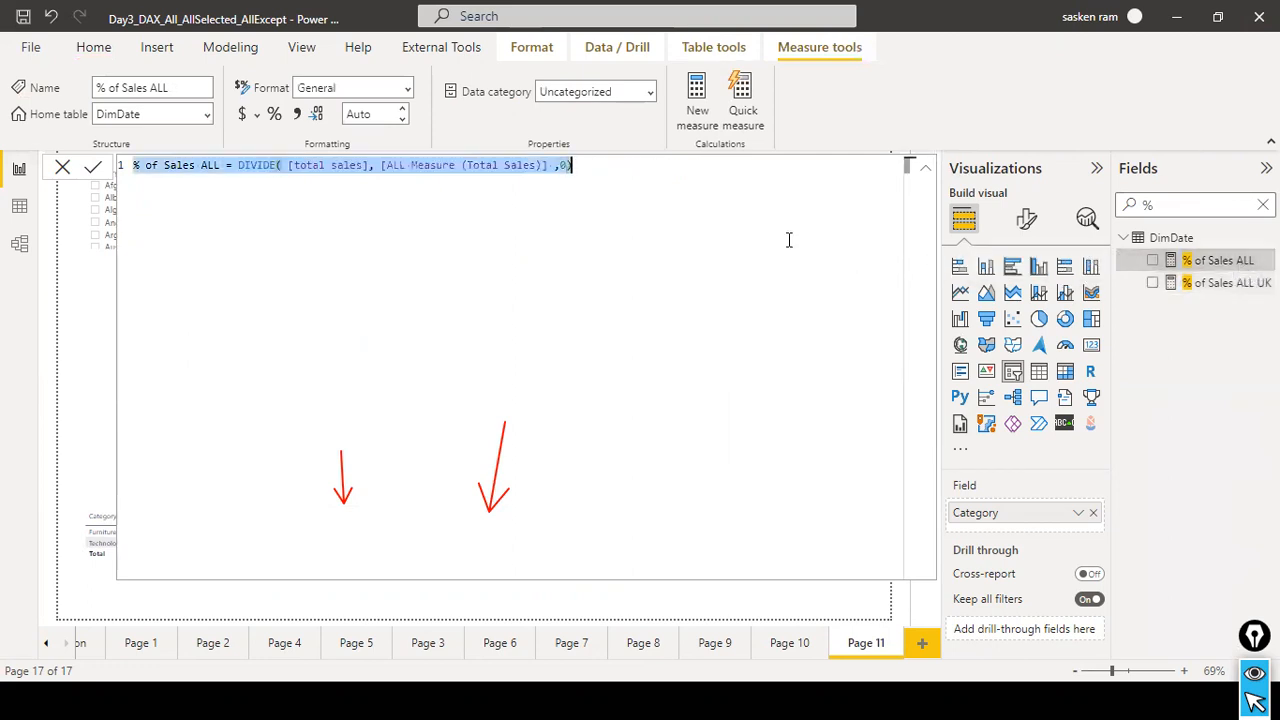
{"action": "left_click", "coordinate": [1175, 286]}
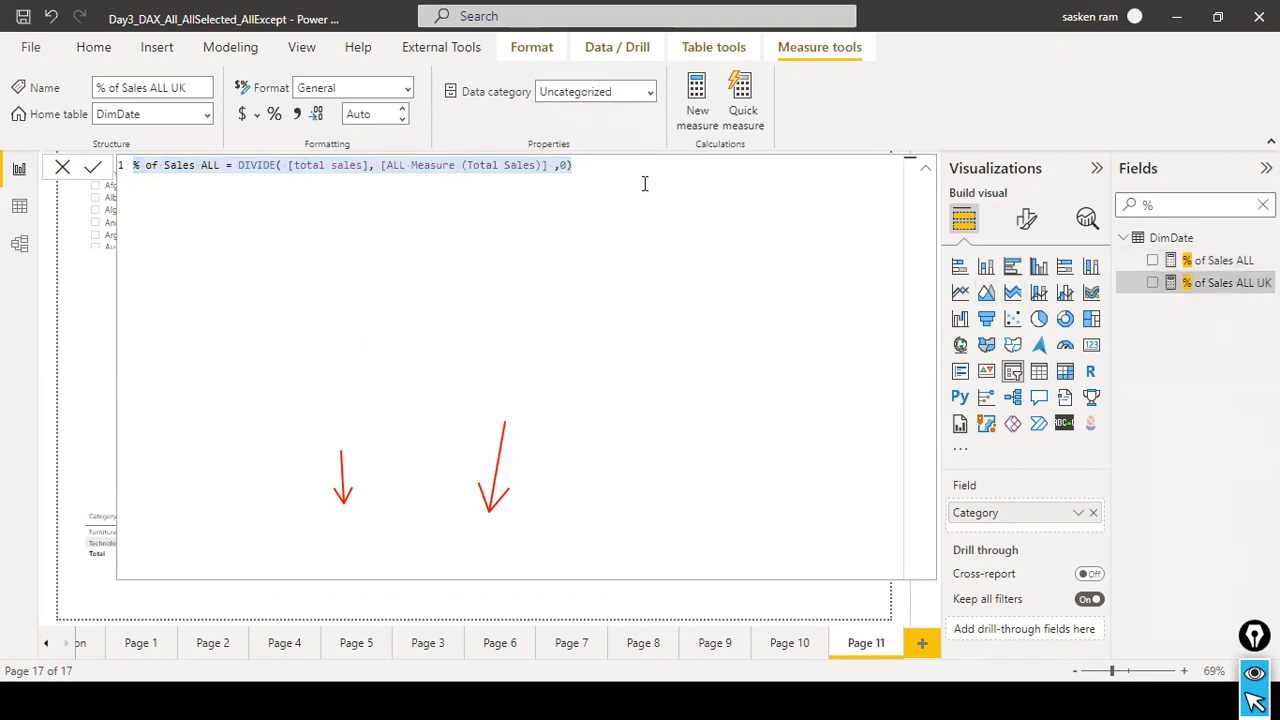
{"action": "key", "text": "ctrl+a"}
{"action": "key", "text": "ctrl+c"}
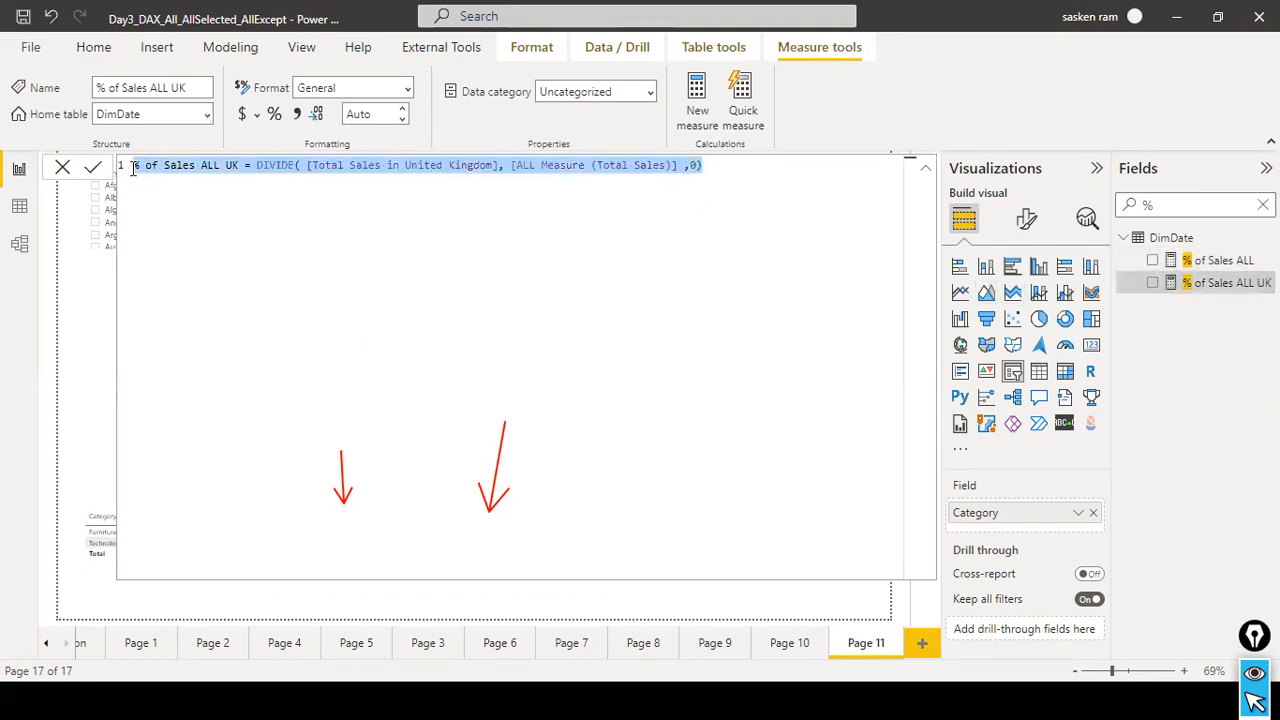
{"action": "left_click", "coordinate": [63, 169]}
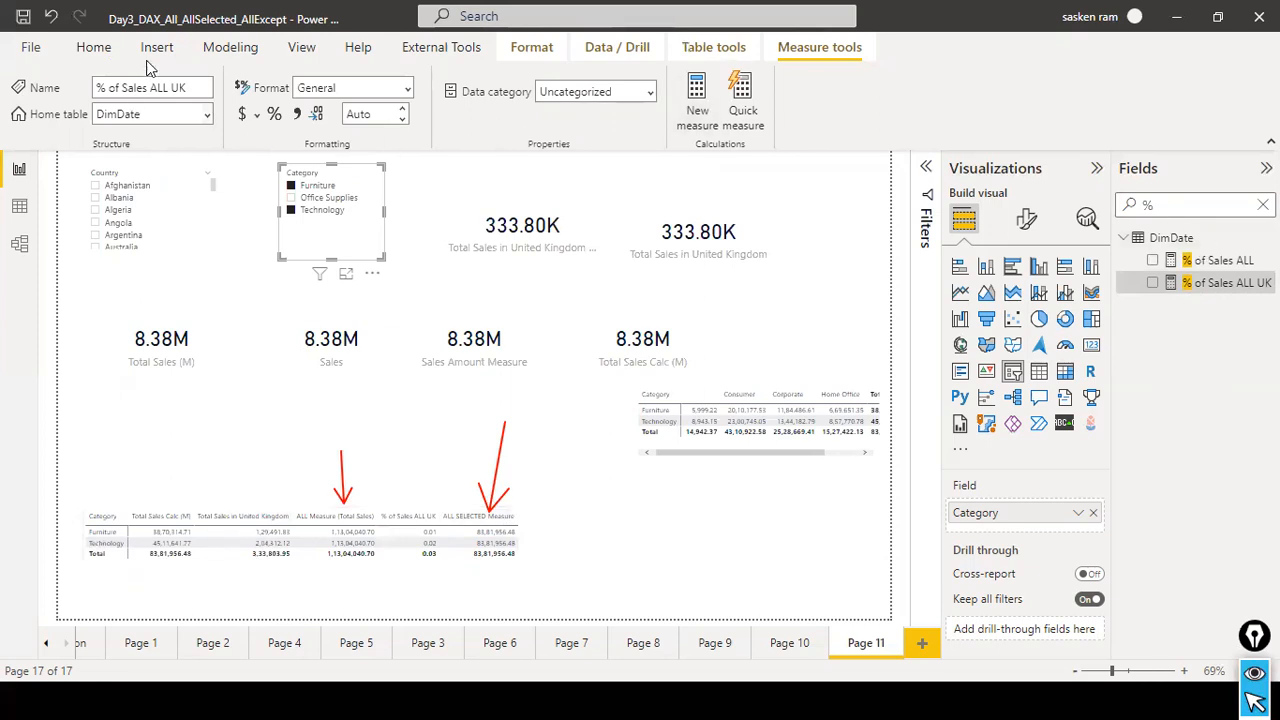
{"action": "left_click", "coordinate": [1172, 205]}
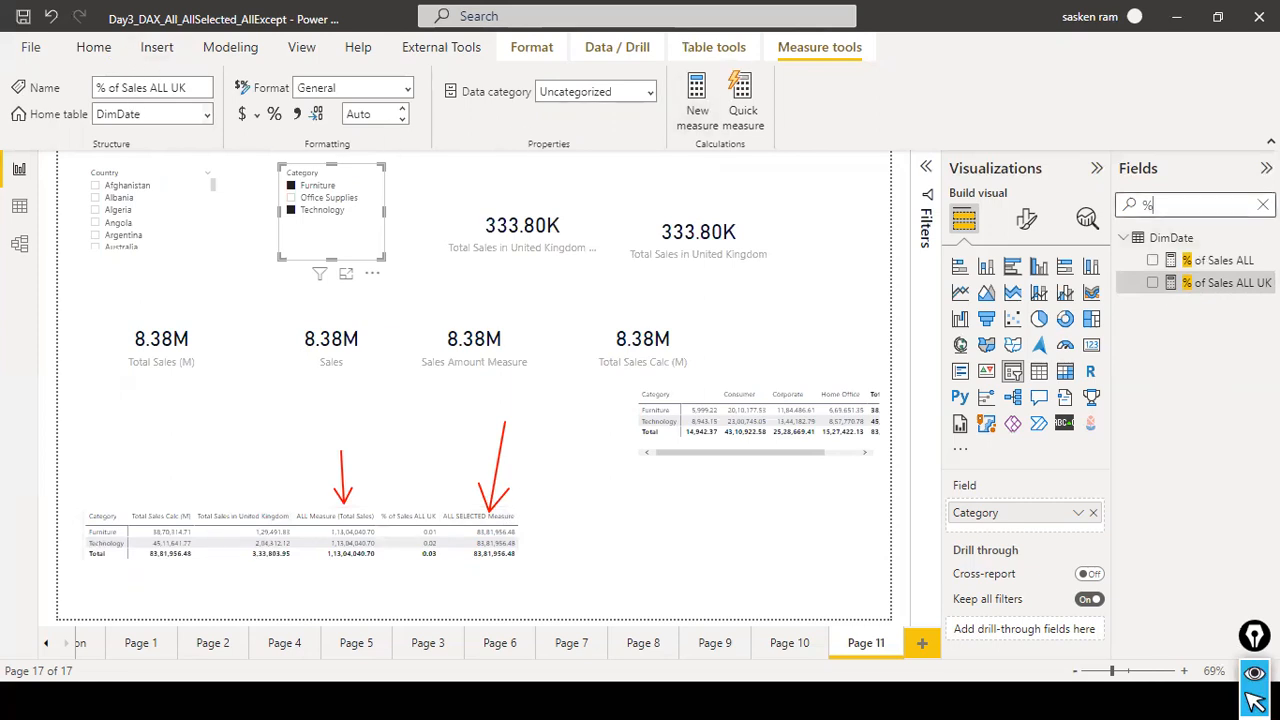
{"action": "key", "text": "BackSpace"}
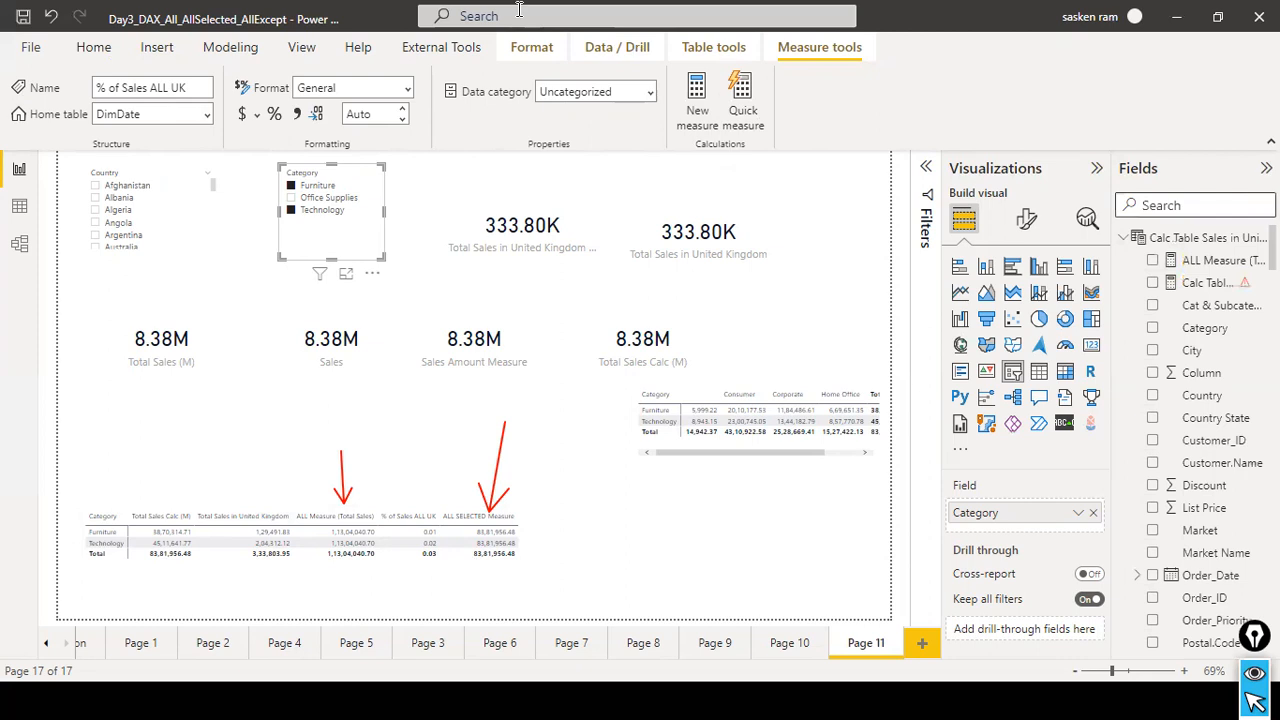
Create a new measure from the copied formula and rename it % of Sales ALLSELECTED UK.
{"action": "left_click", "coordinate": [224, 48]}
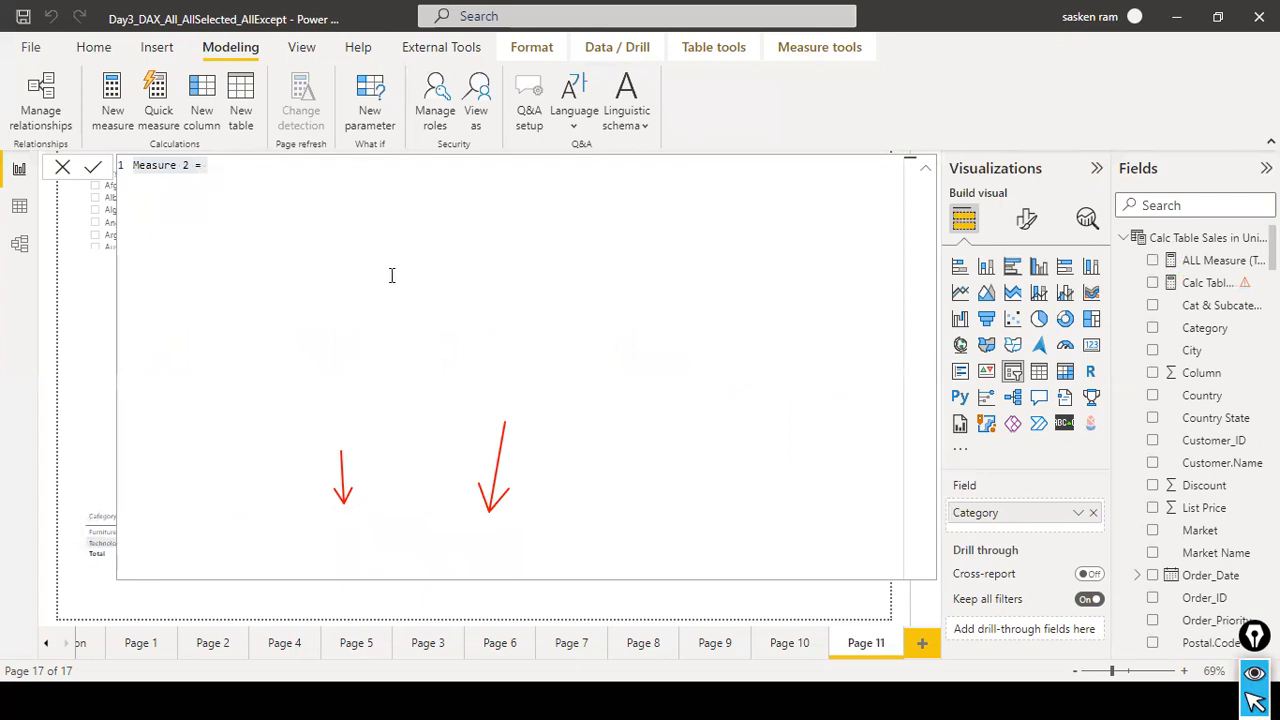
{"action": "key", "text": "ctrl+v"}
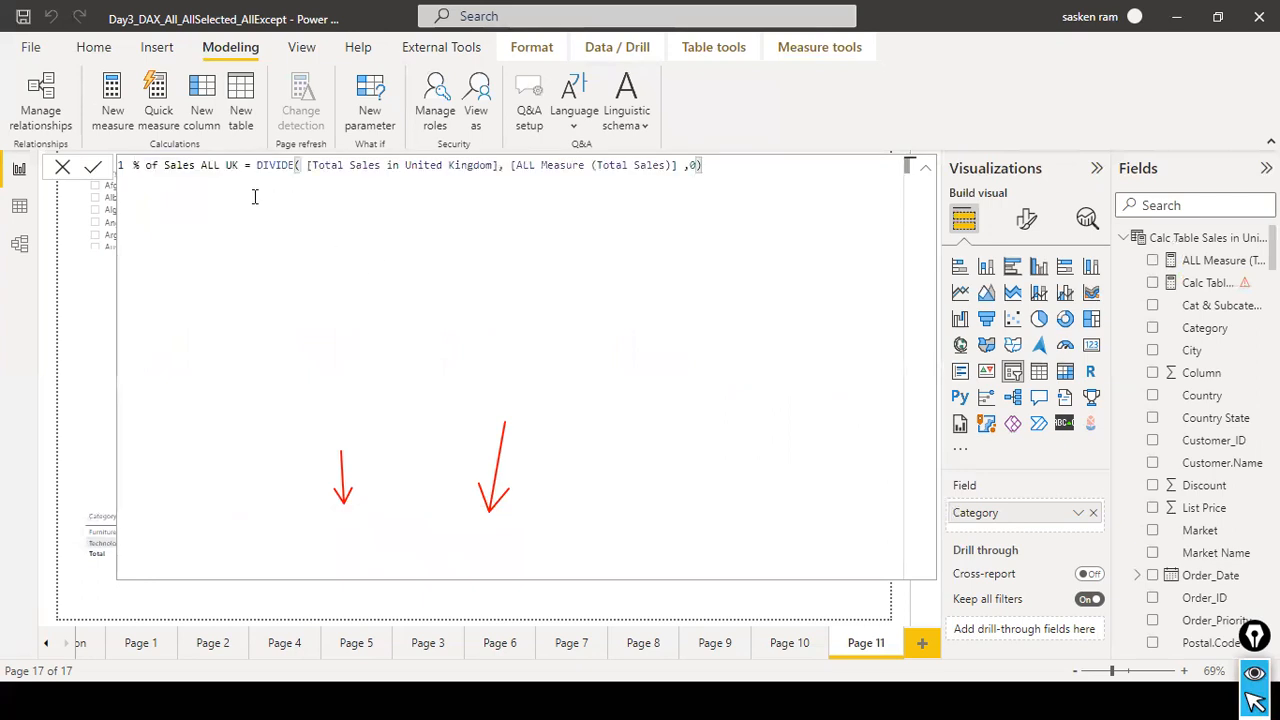
{"action": "left_click", "coordinate": [244, 163]}
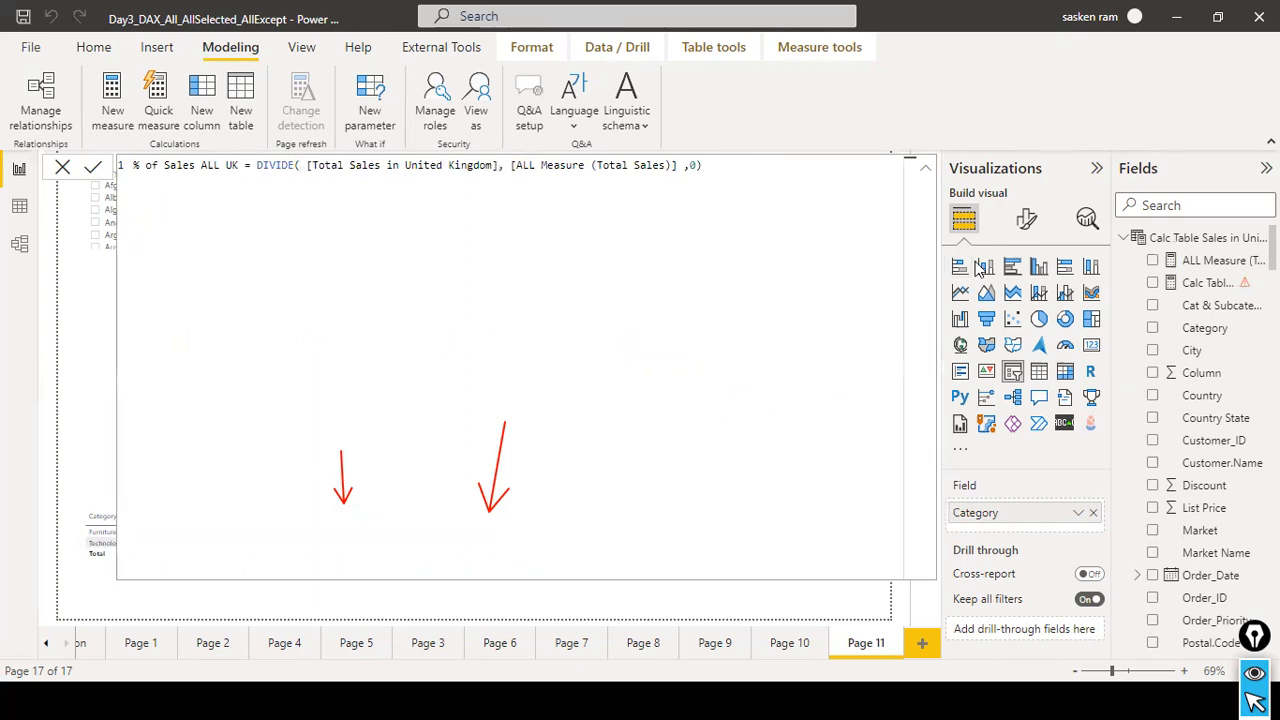
{"action": "type", "text": "SELECTED"}
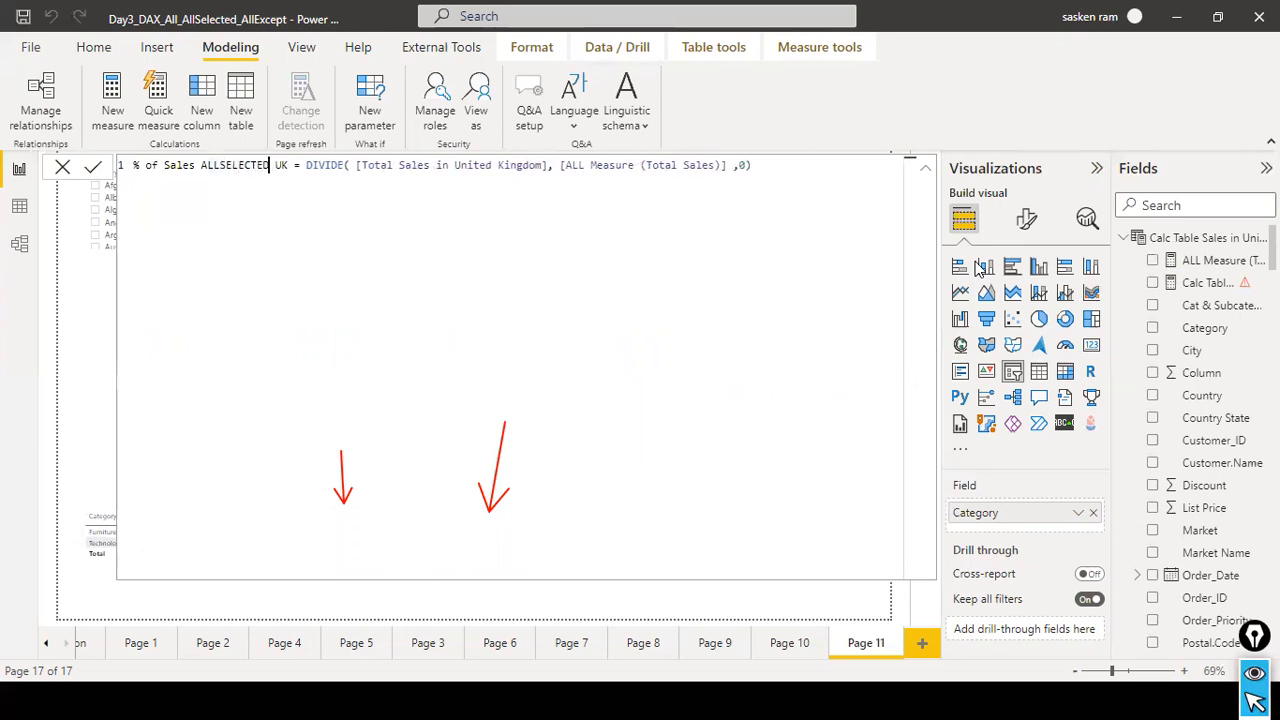
Replace the DIVIDE denominator with [ALL SELECTED Measure], commit the new measure and close the formula editor.
{"action": "key", "text": "ctrl+Right"}
{"action": "key", "text": "ctrl+Right"}
{"action": "key", "text": "ctrl+Right"}
{"action": "key", "text": "ctrl+Right"}
{"action": "key", "text": "ctrl+Right"}
{"action": "key", "text": "ctrl+Right"}
{"action": "key", "text": "ctrl+Right"}
{"action": "key", "text": "ctrl+Right"}
{"action": "key", "text": "ctrl+Right"}
{"action": "key", "text": "ctrl+Right"}
{"action": "key", "text": "ctrl+Right"}
{"action": "key", "text": "ctrl+shift+Right"}
{"action": "key", "text": "ctrl+shift+Right"}
{"action": "key", "text": "ctrl+shift+Right"}
{"action": "key", "text": "ctrl+shift+Right"}
{"action": "key", "text": "ctrl+shift+Right"}
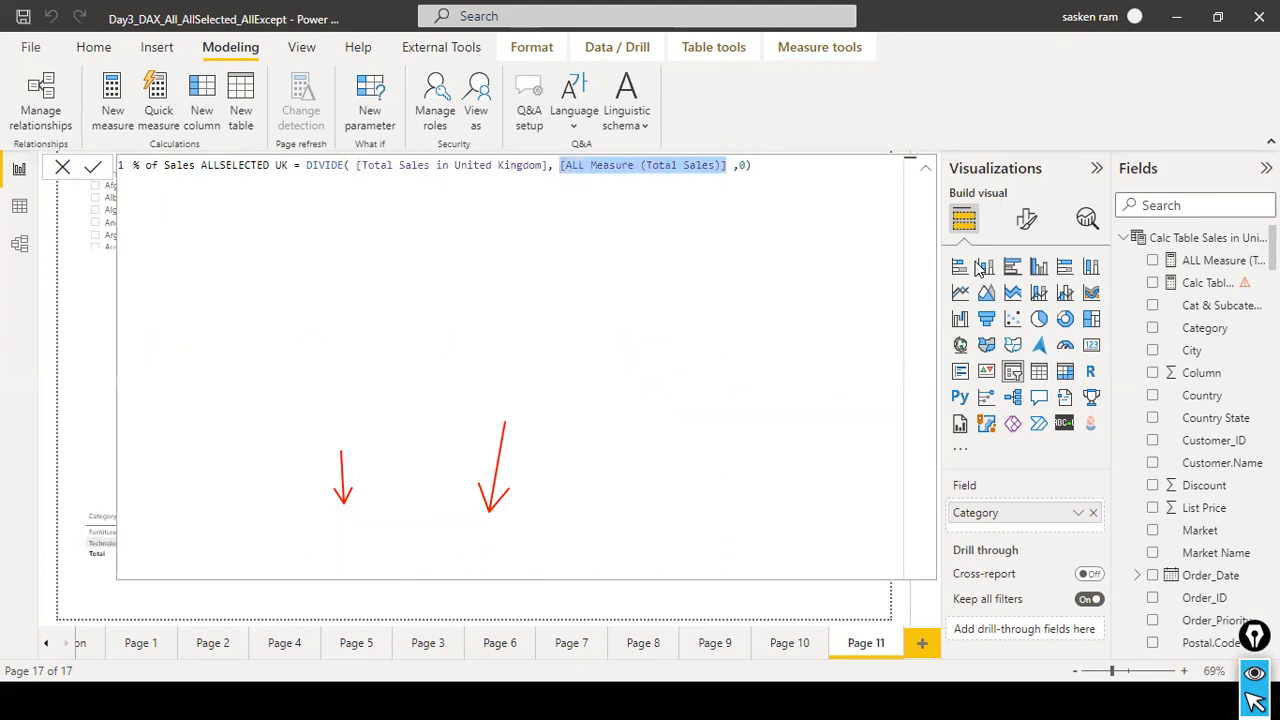
{"action": "type", "text": "all se"}
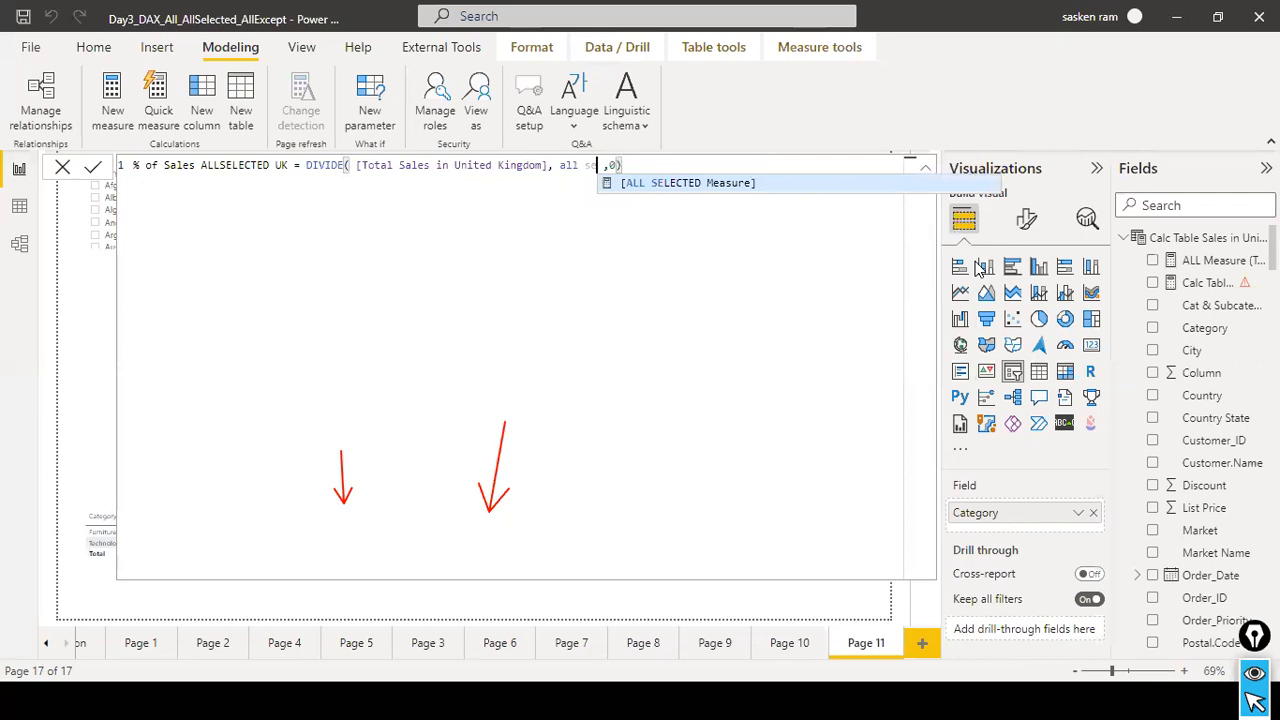
{"action": "key", "text": "Tab"}
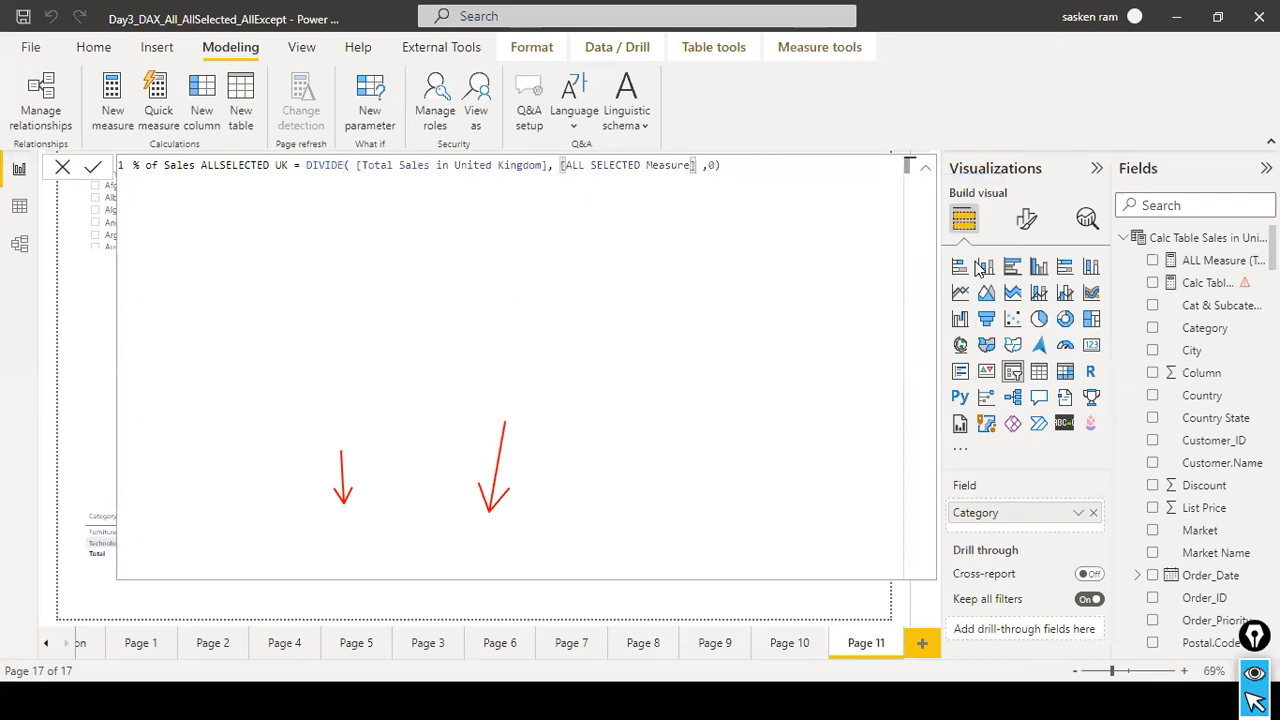
{"action": "left_click", "coordinate": [88, 172]}
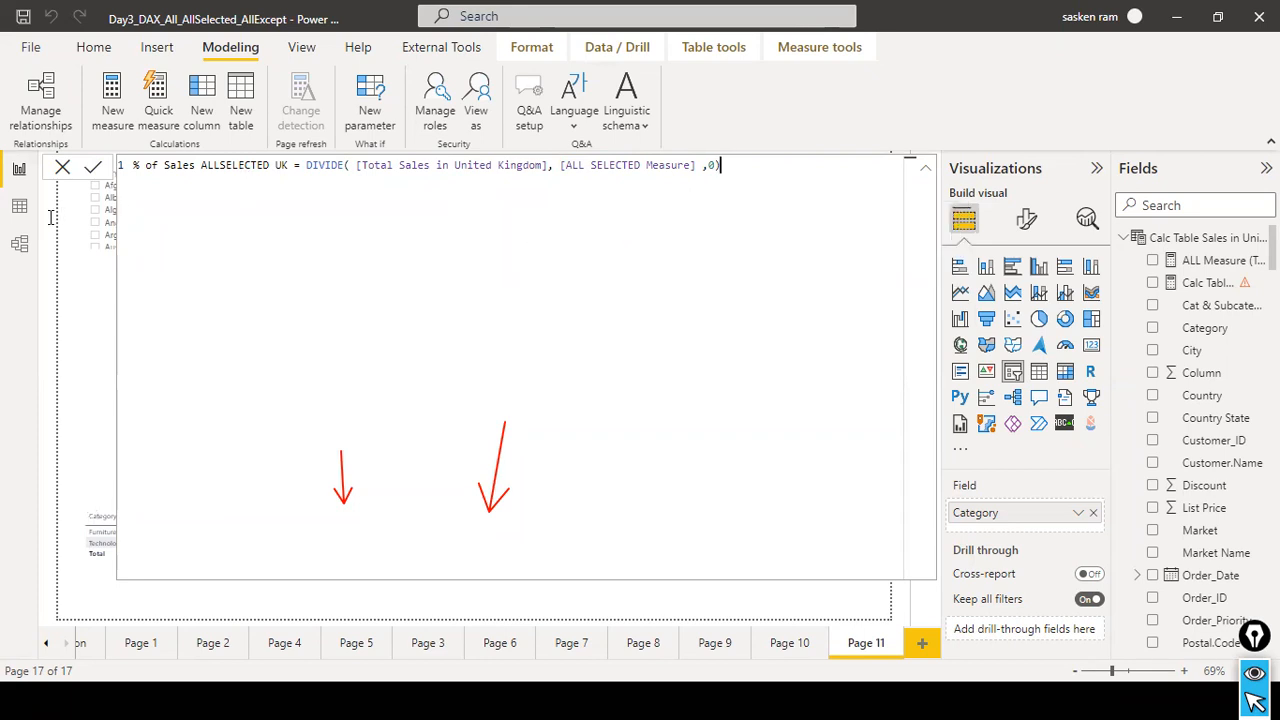
{"action": "left_click", "coordinate": [62, 170]}
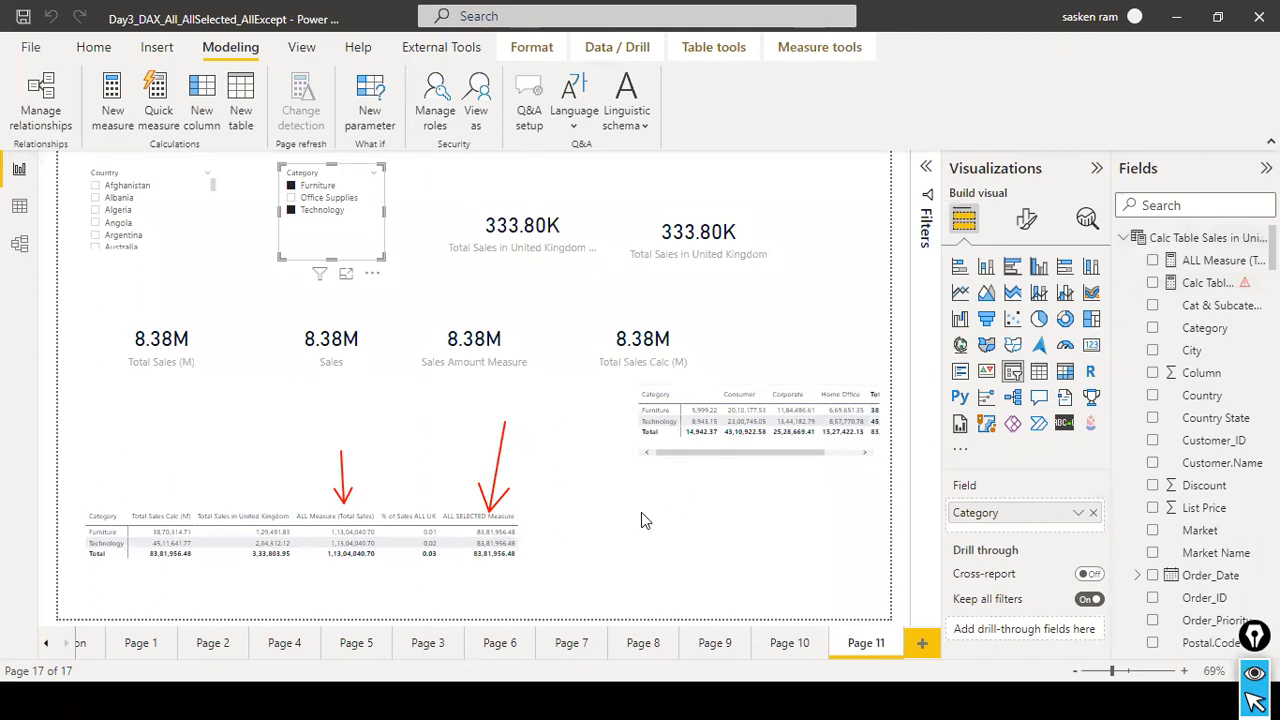
Find the percentage measures by searching the fields for "%", add % of Sales ALLSELECTED UK to the category matrix and compare the columns.
{"action": "left_click", "coordinate": [533, 546]}
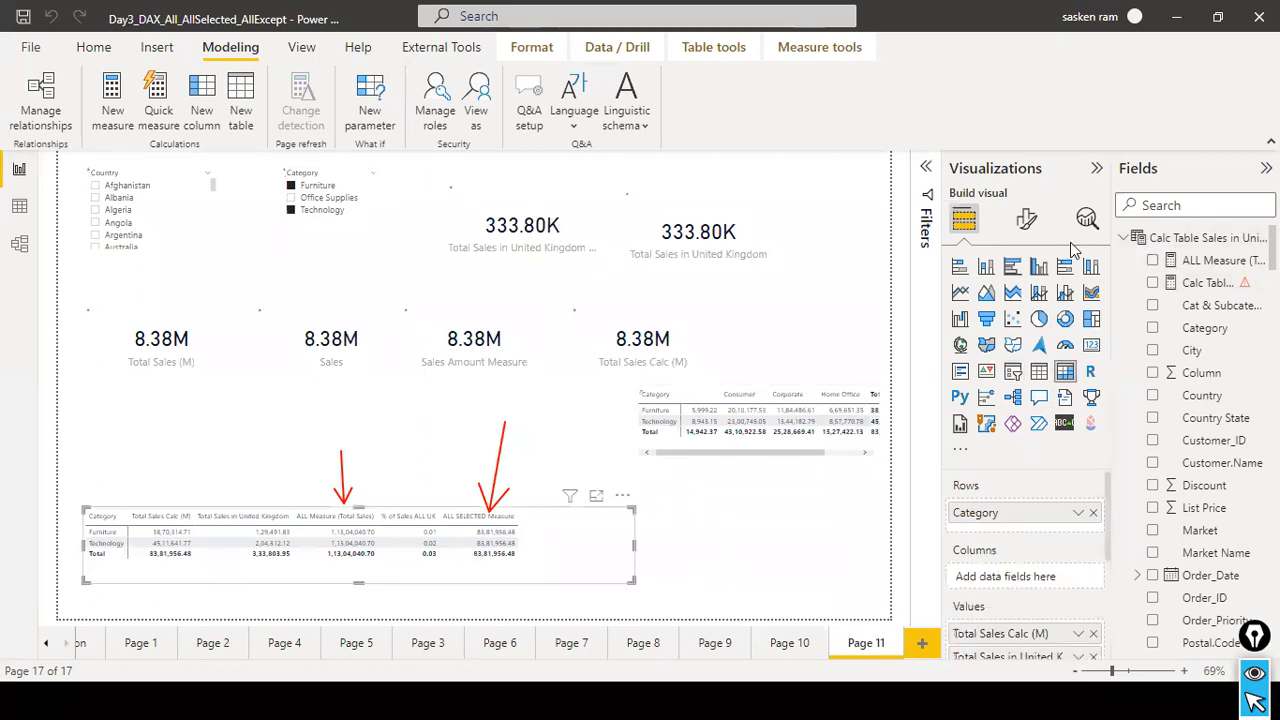
{"action": "left_click", "coordinate": [1167, 205]}
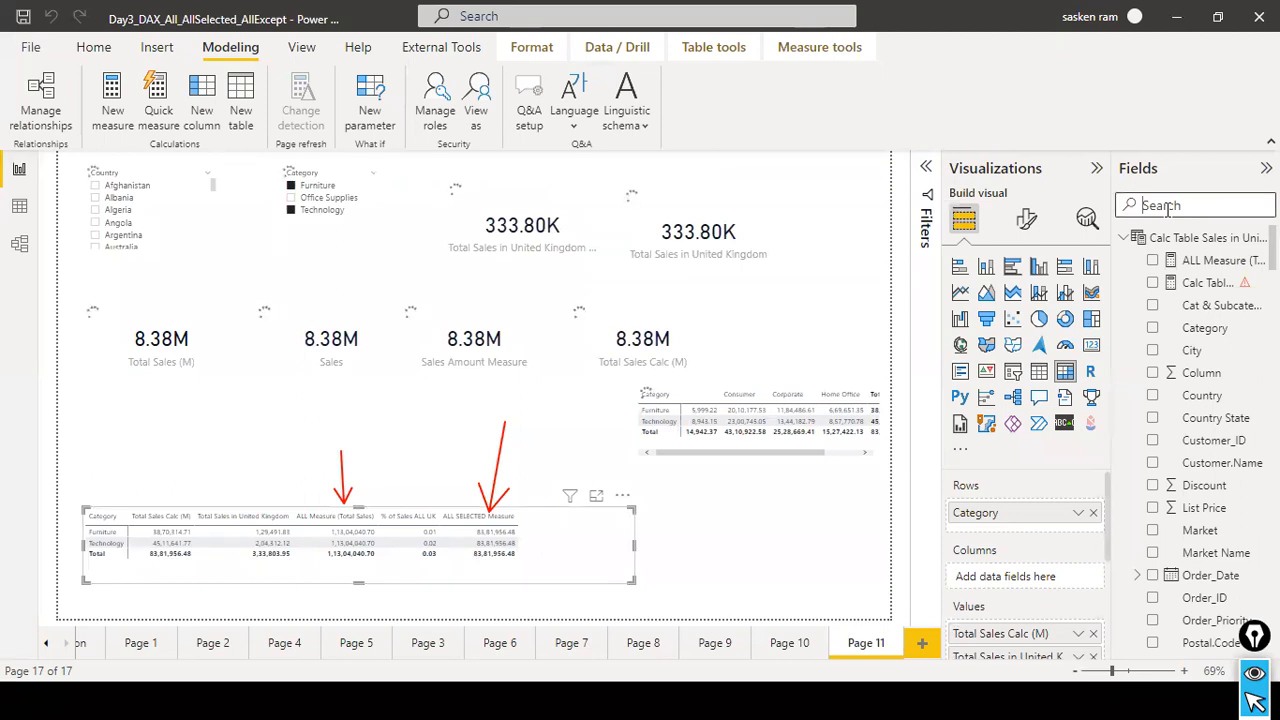
{"action": "type", "text": "%"}
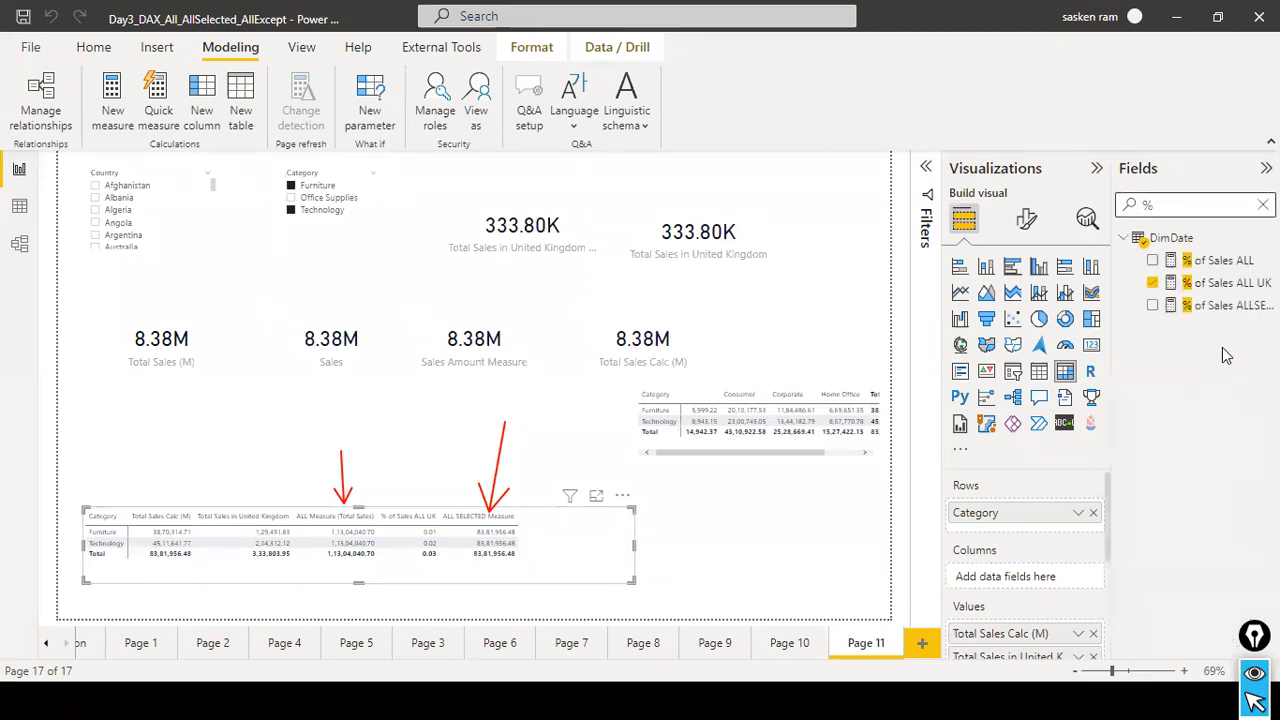
{"action": "left_click_drag", "start_coordinate": [1228, 305], "coordinate": [617, 535]}
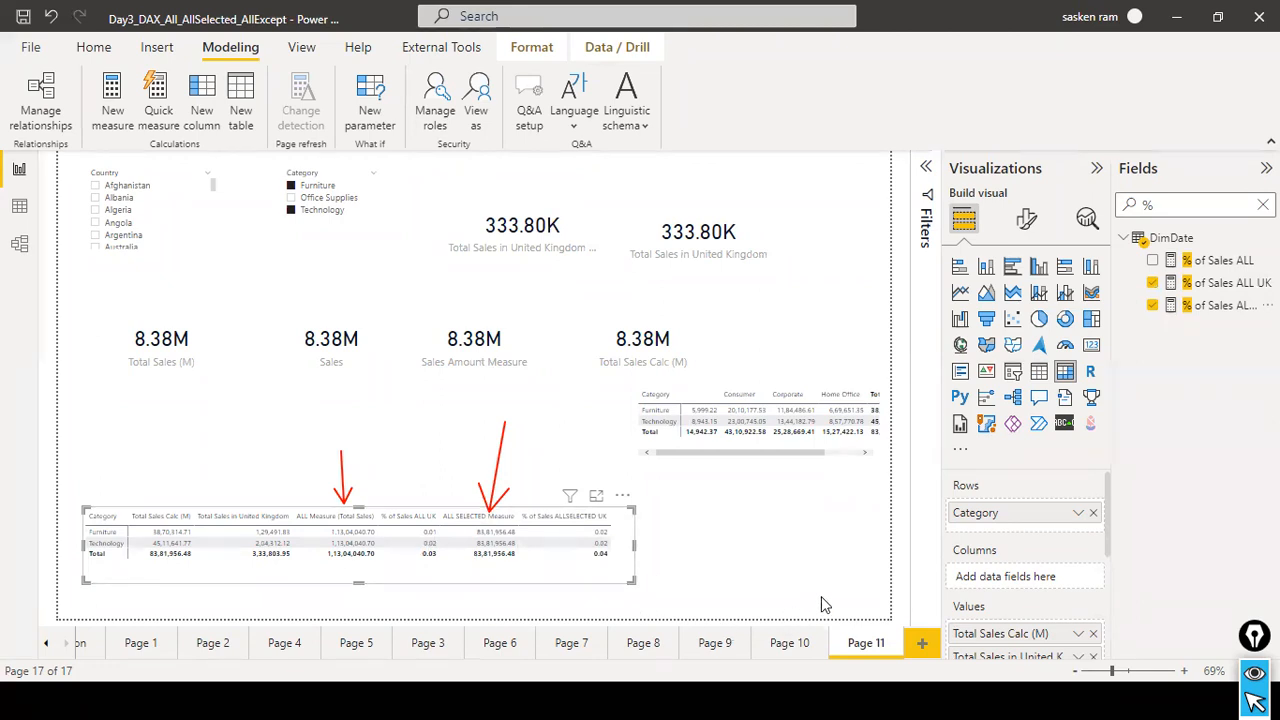
{"action": "scroll", "coordinate": [1000, 560], "scroll_direction": "down", "scroll_amount": 2}
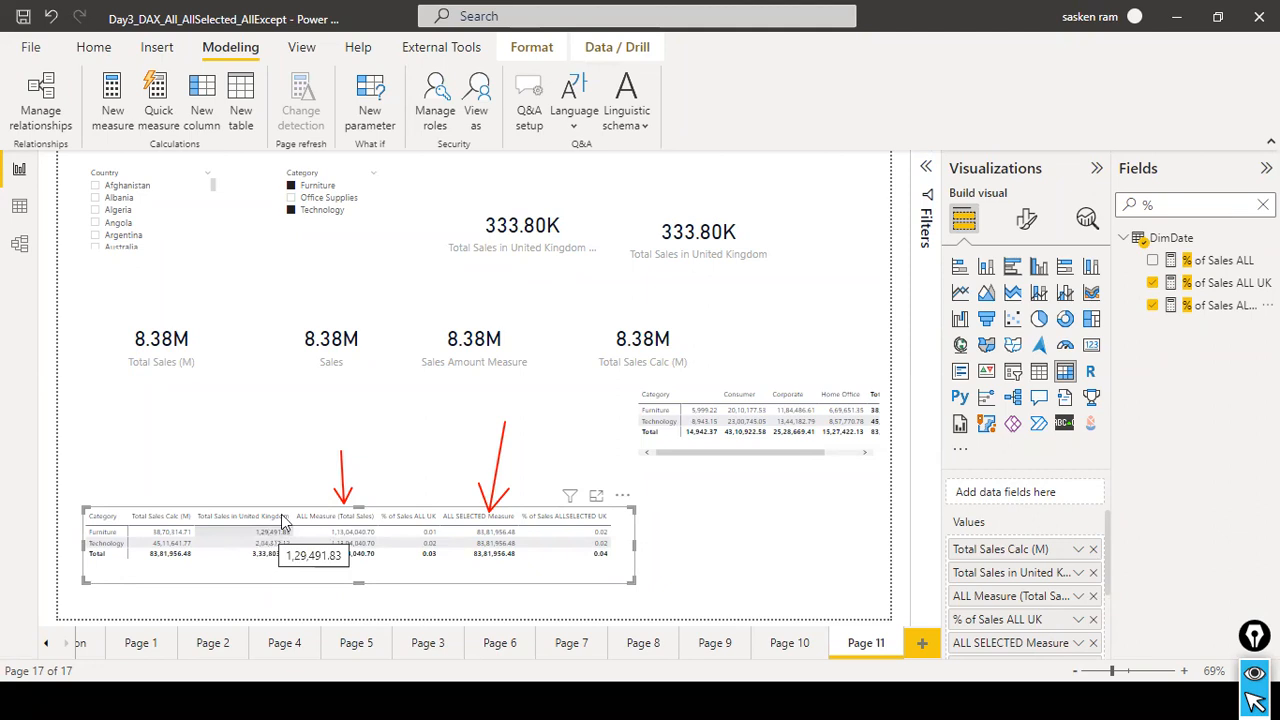
{"action": "mouse_move", "coordinate": [497, 545]}
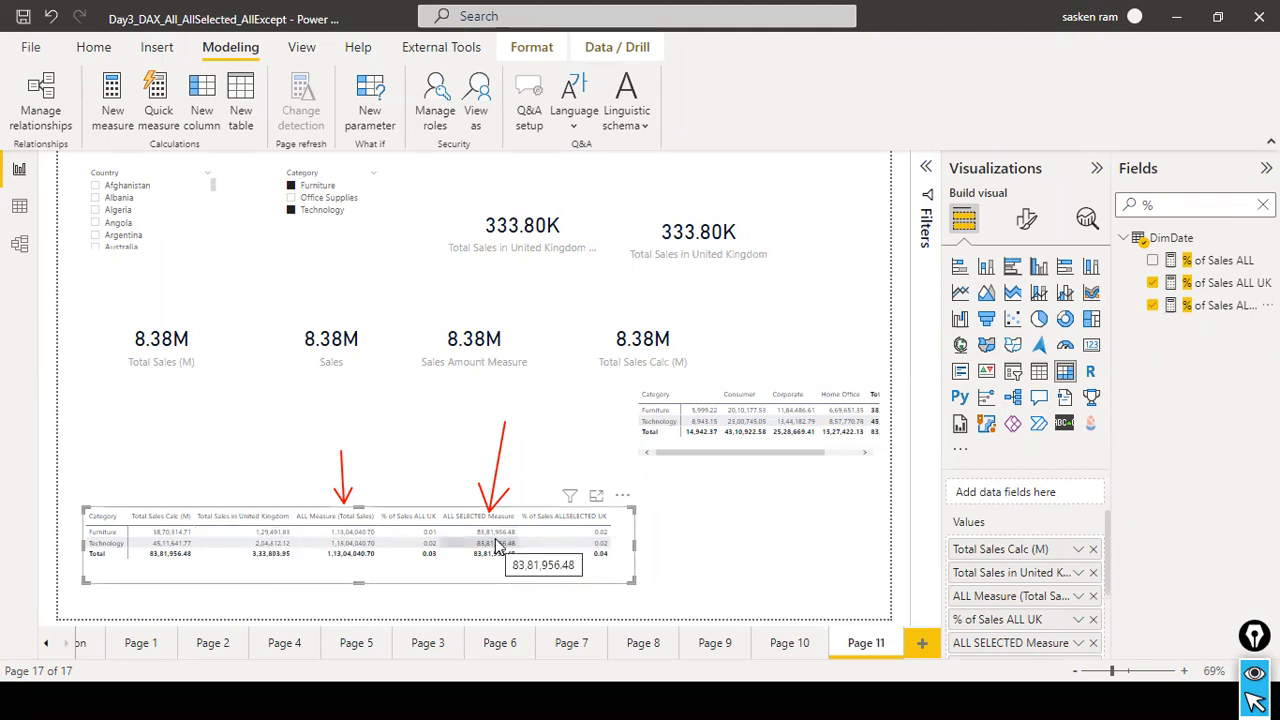
{"action": "mouse_move", "coordinate": [602, 543]}
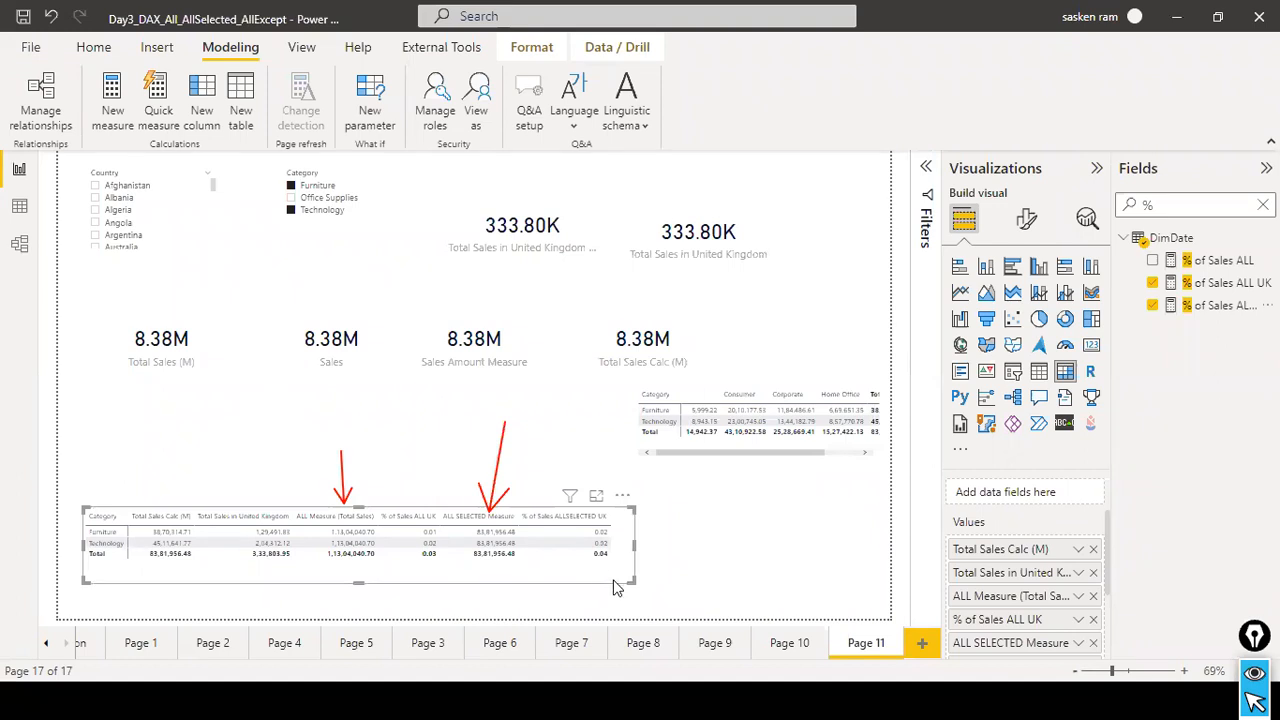
Widen the category matrix to make room beside its last column, deselect it and clear the field search.
{"action": "left_click_drag", "start_coordinate": [643, 548], "coordinate": [718, 549]}
{"action": "left_click", "coordinate": [823, 590]}
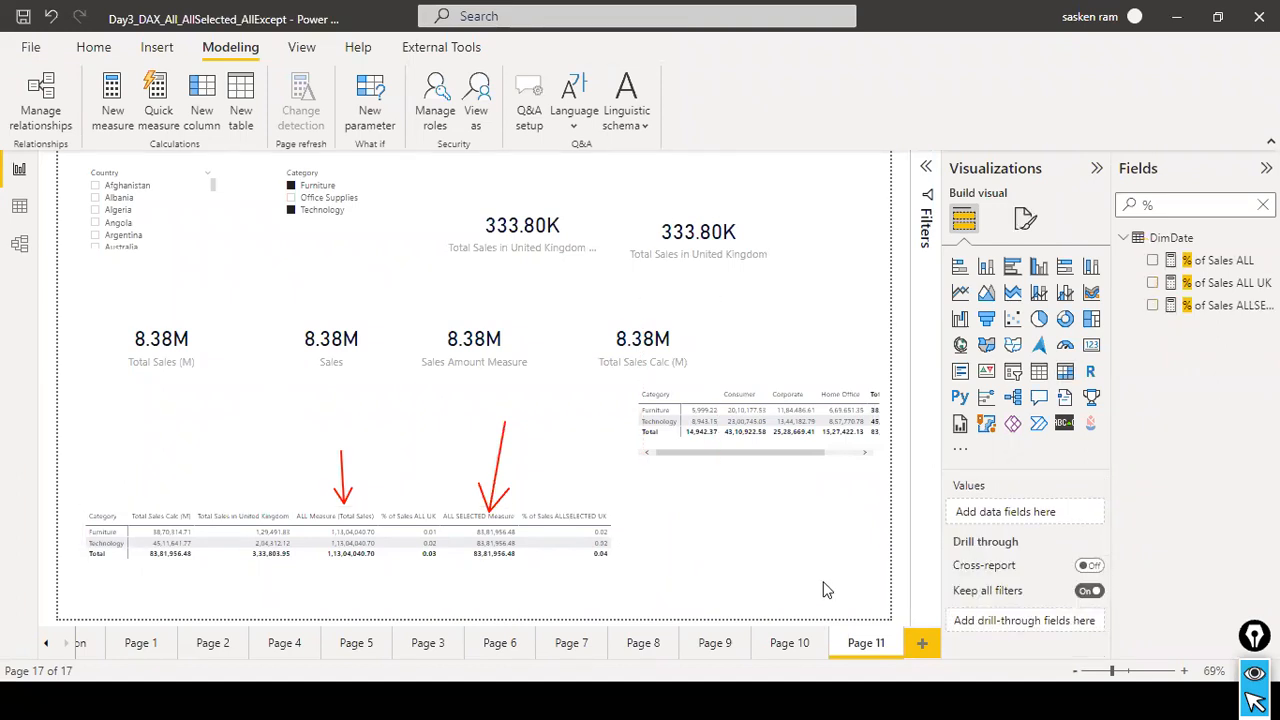
{"action": "left_click", "coordinate": [1262, 204]}
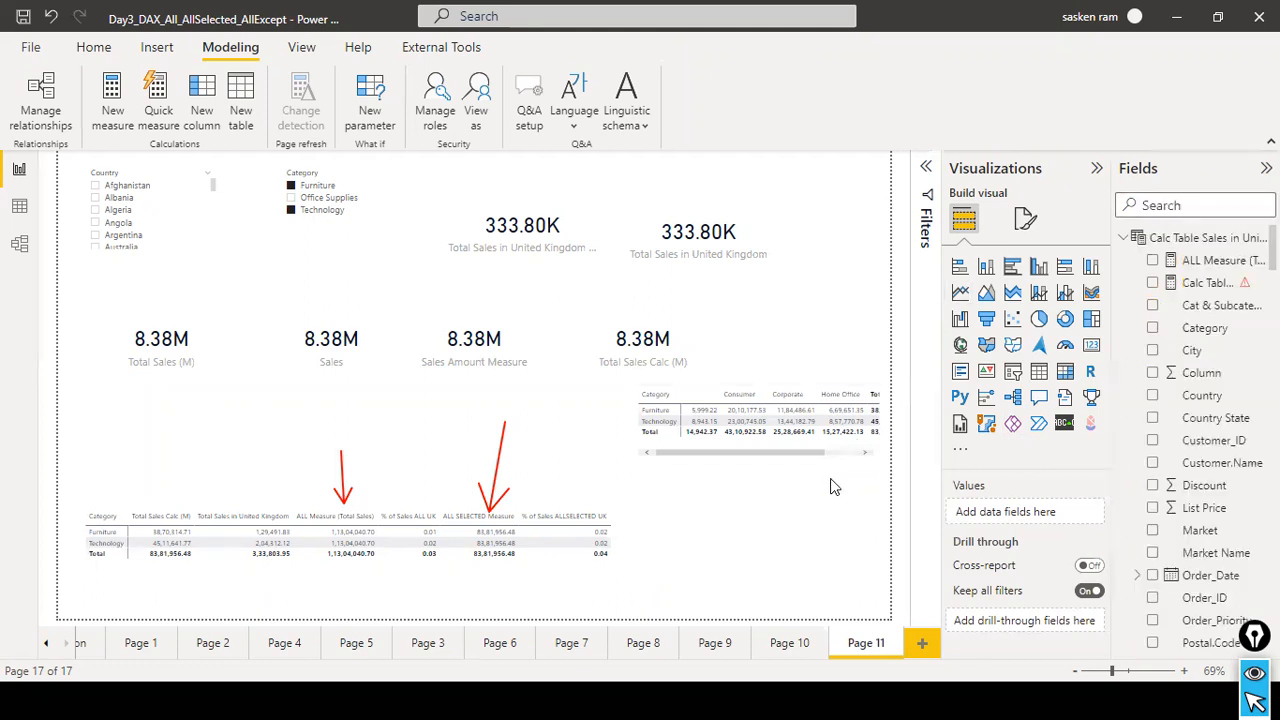
Switch to the PowerPoint slide show, review the ALL, ALLSELECTED & ALLEXCEPT use cases slide and return to Power BI.
{"action": "key", "text": "alt+Tab"}
{"action": "key", "text": "Left"}
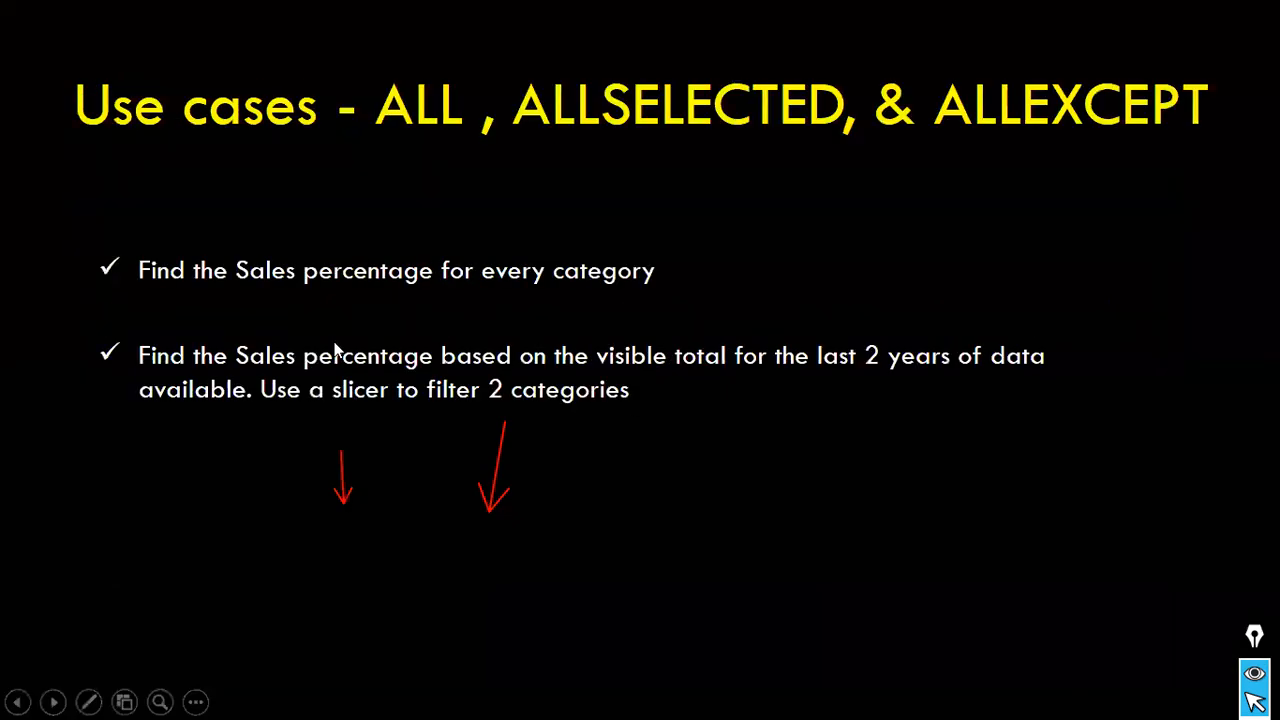
{"action": "key", "text": "alt+Tab"}
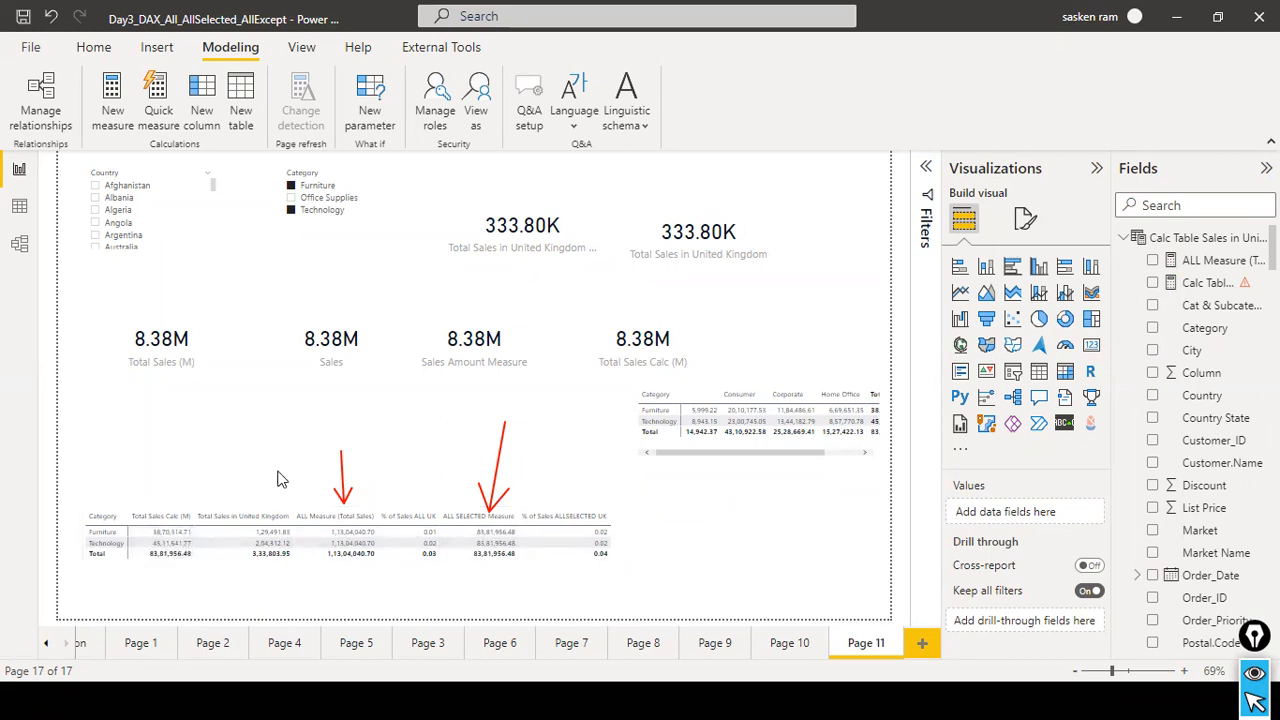
Compare the matrix measures with the Category slicer cleared and with Furniture and Technology selected, leaving the slicer cleared.
{"action": "left_click", "coordinate": [350, 212]}
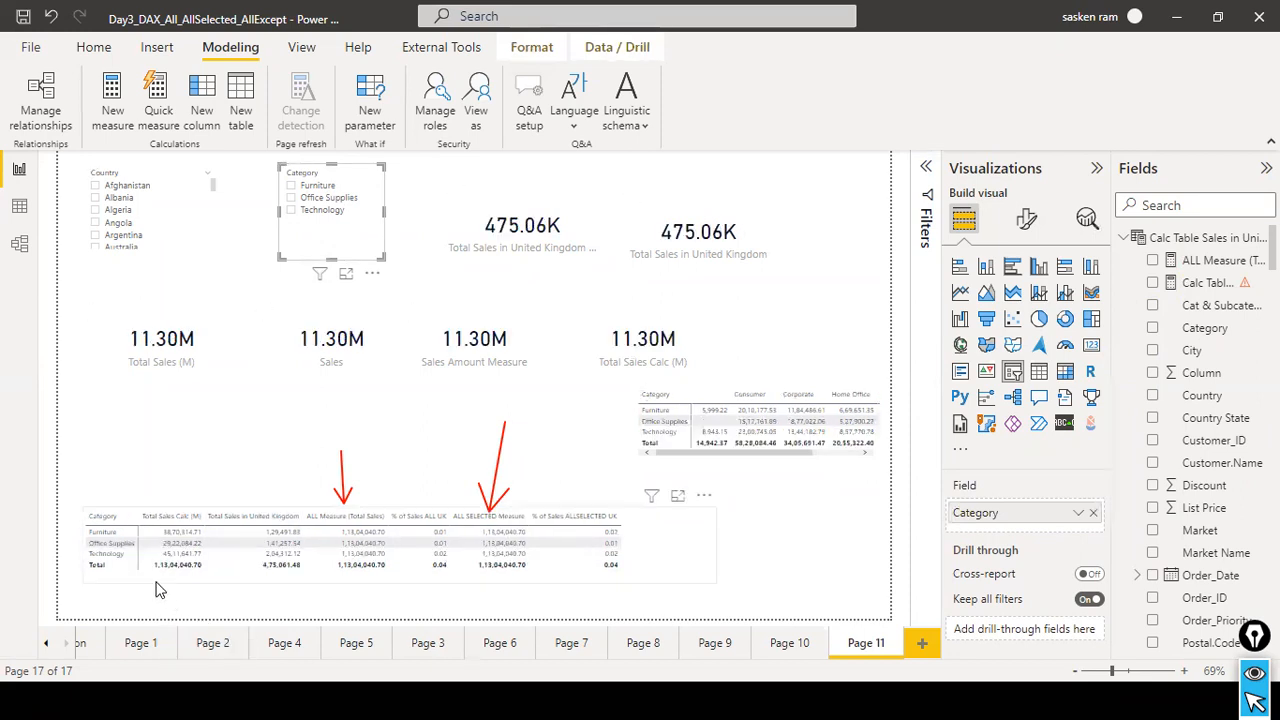
{"action": "mouse_move", "coordinate": [200, 571]}
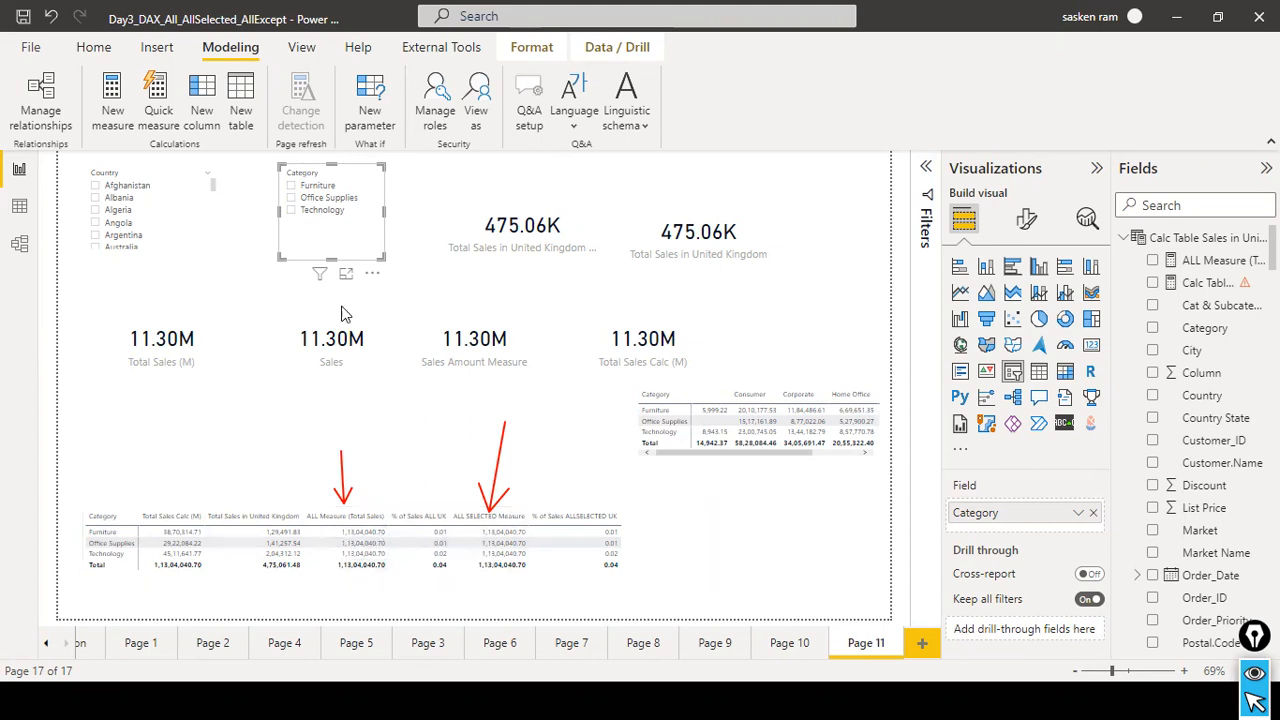
{"action": "left_click", "coordinate": [292, 186]}
{"action": "left_click", "coordinate": [292, 210], "text": "ctrl"}
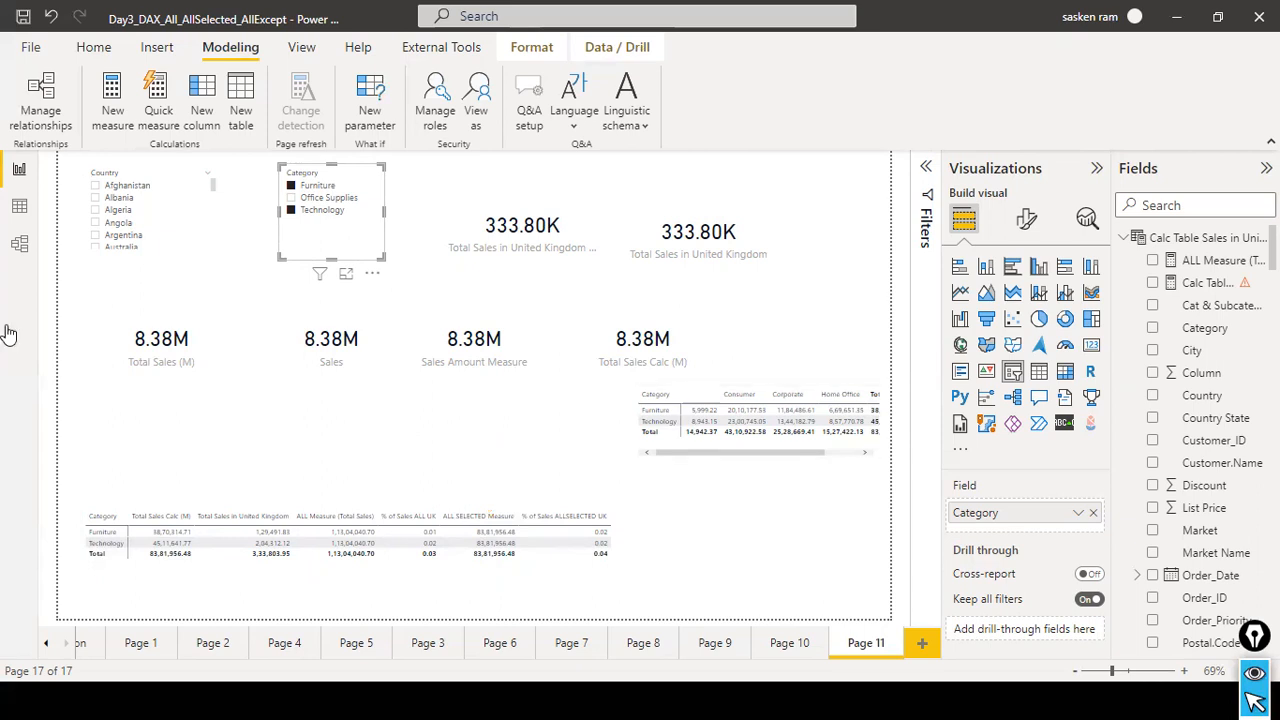
{"action": "left_click", "coordinate": [361, 173]}
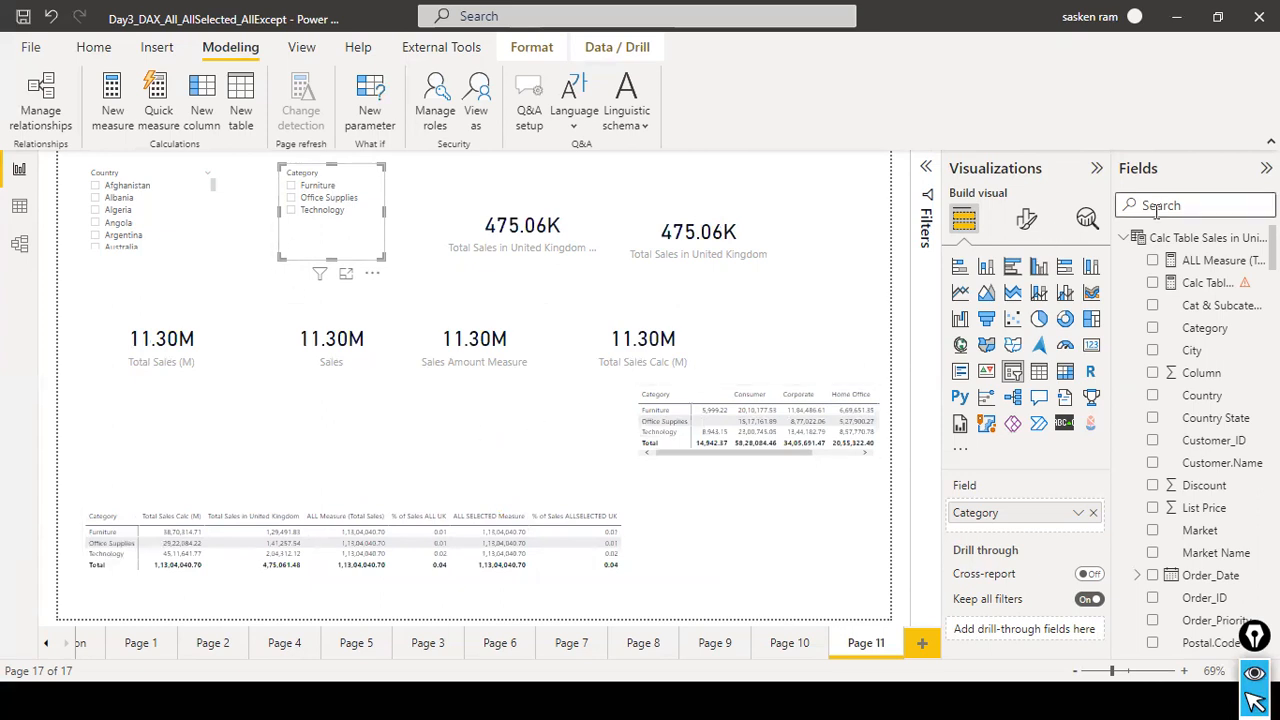
Switch to the PowerPoint slide show, advance to the ALLEXCEPT slide, review its definition and syntax, and return to Power BI.
{"action": "key", "text": "alt+Tab"}
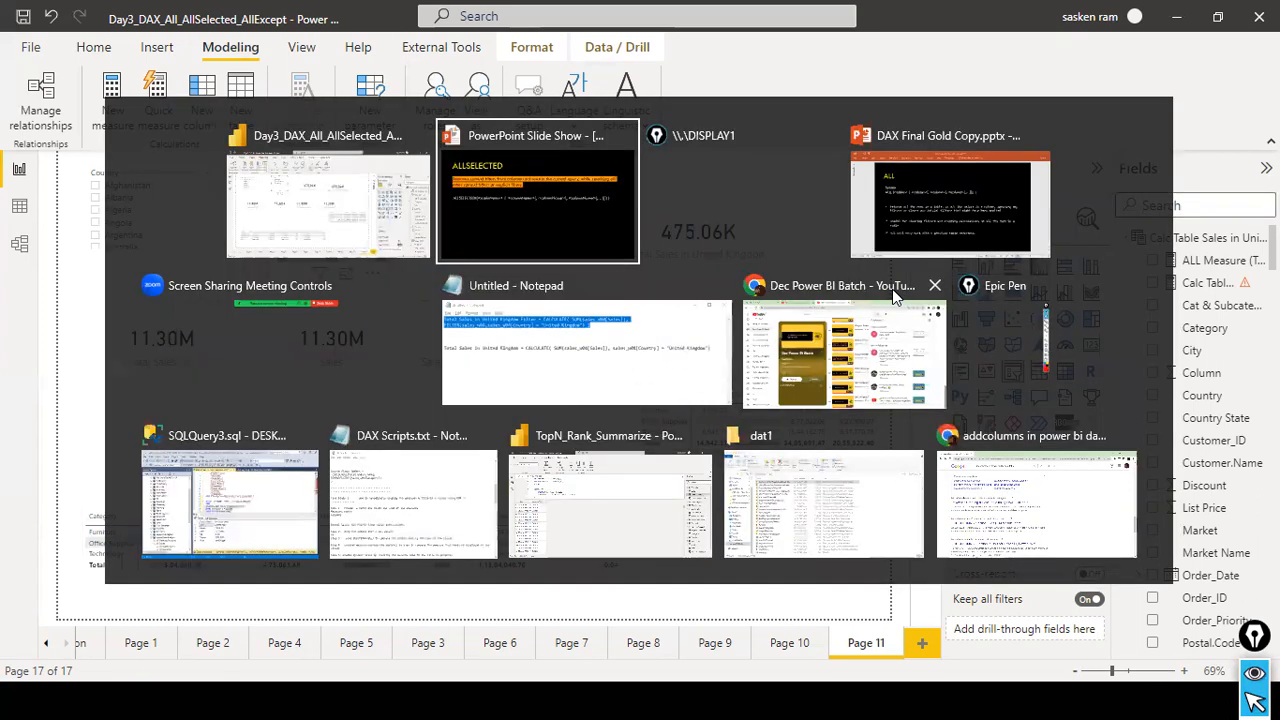
{"action": "key", "text": "Right"}
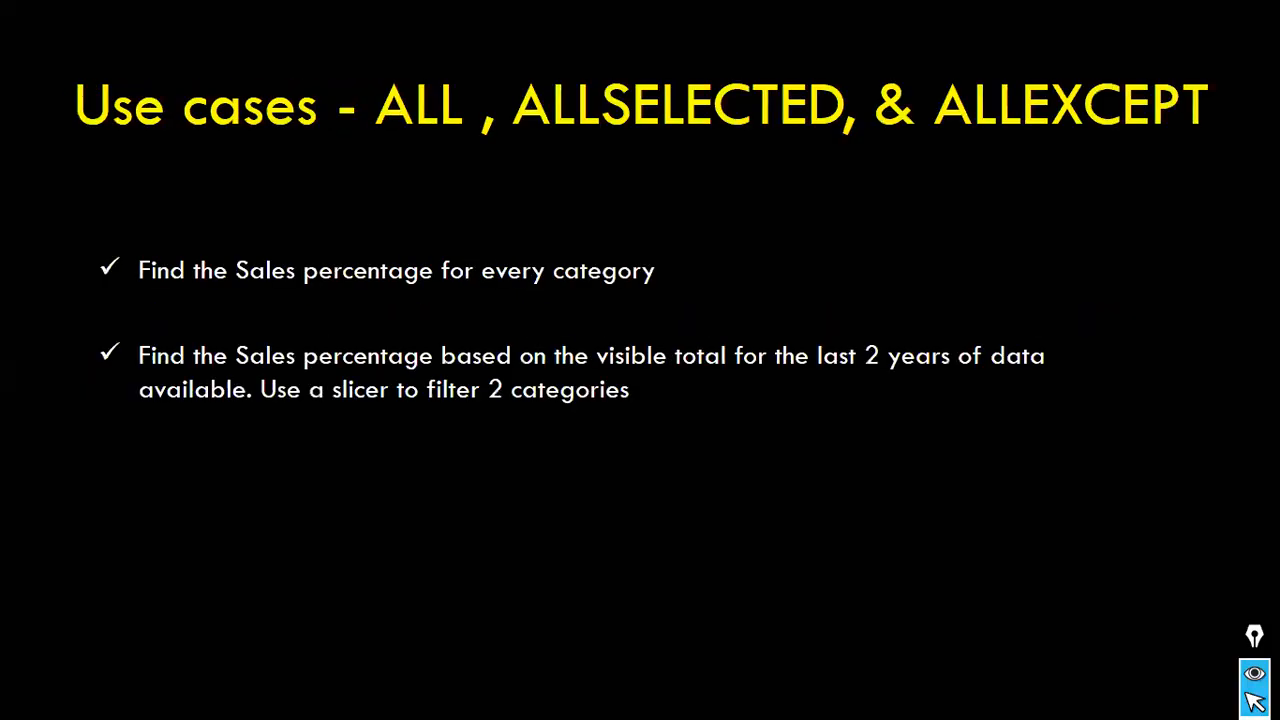
{"action": "key", "text": "Right"}
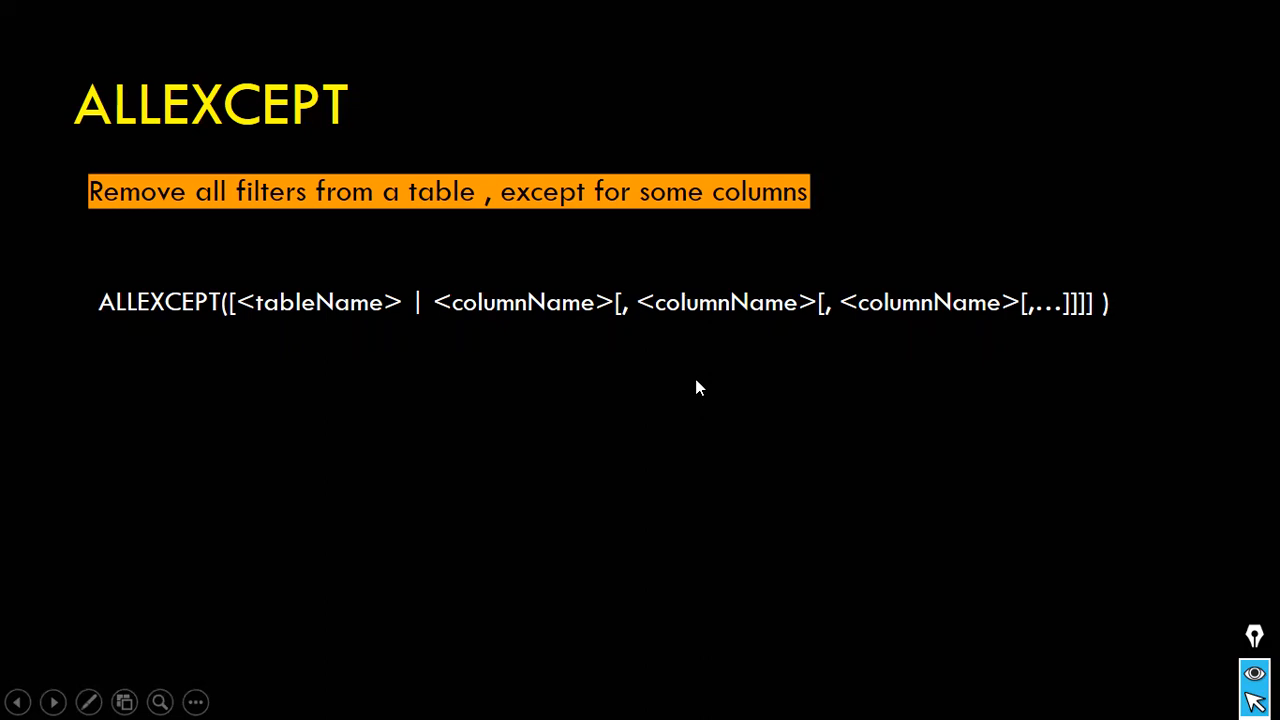
{"action": "key", "text": "alt+Tab"}
Search the fields for "all ex", examine the ALL Except SFO Measure and ALL Except Measure formulas, and close the formula editor without changes.
{"action": "left_click", "coordinate": [1140, 208]}
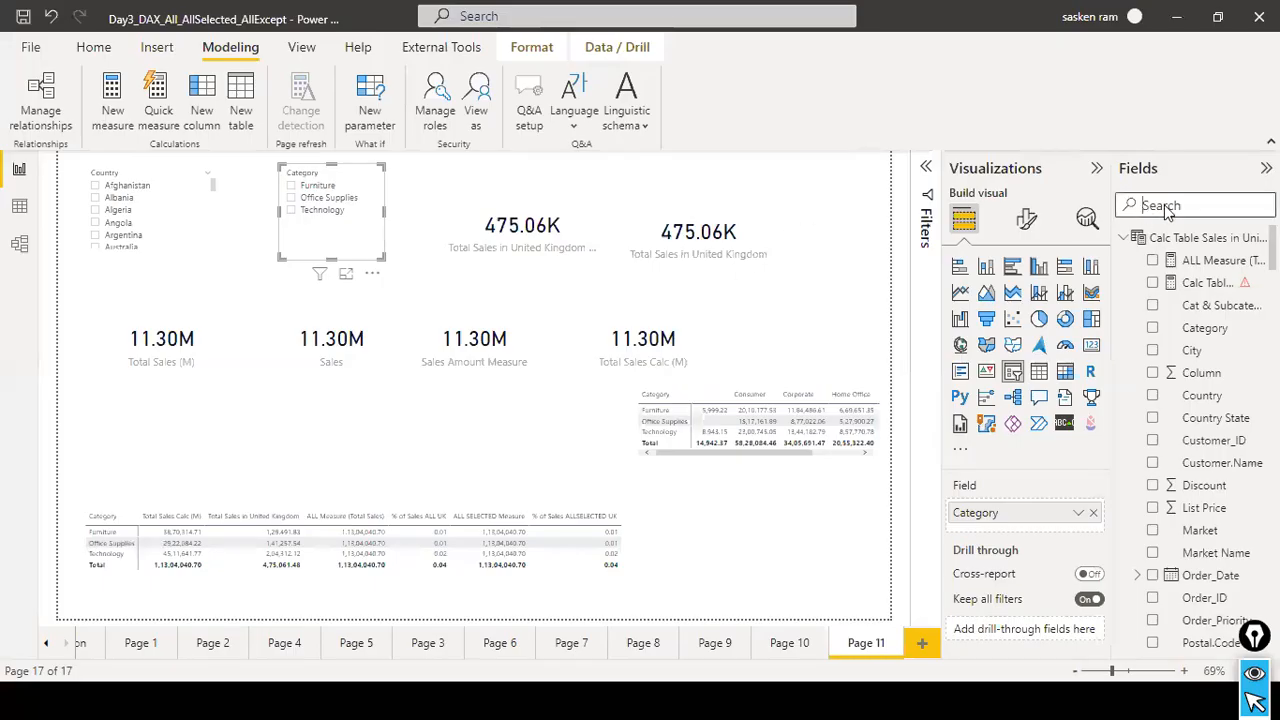
{"action": "type", "text": "all e"}
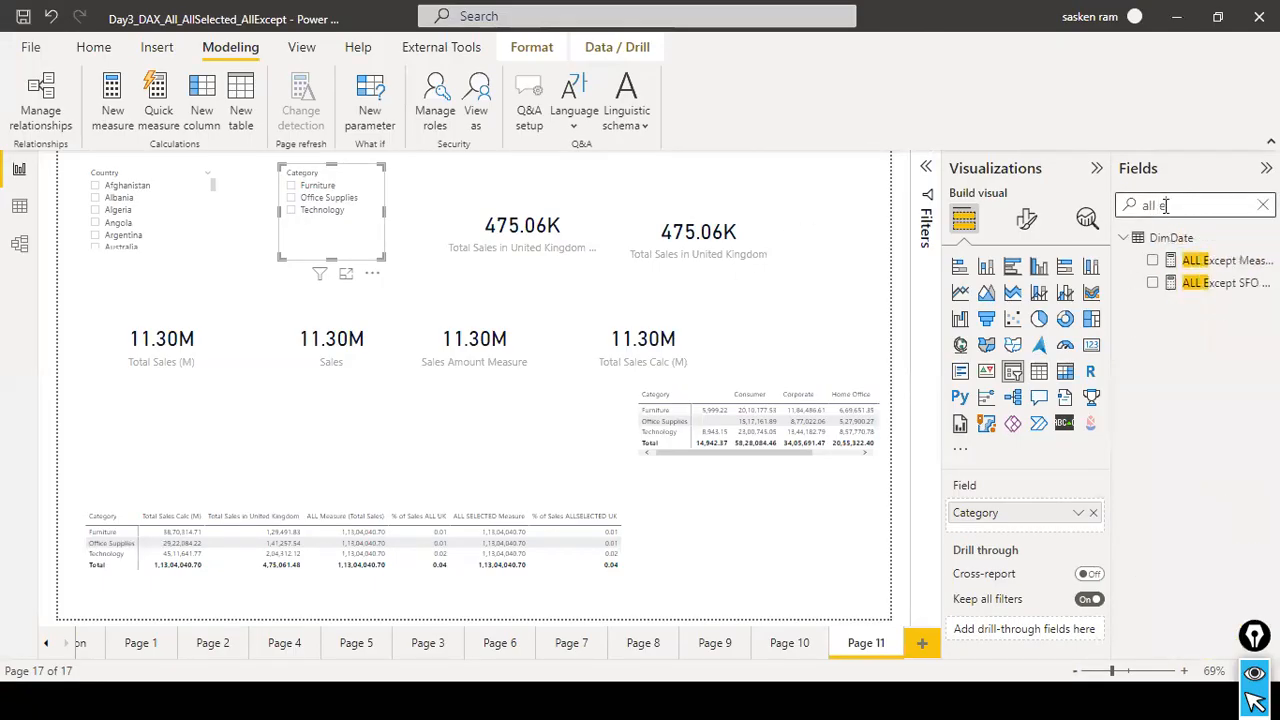
{"action": "type", "text": "x"}
{"action": "left_click", "coordinate": [1225, 283]}
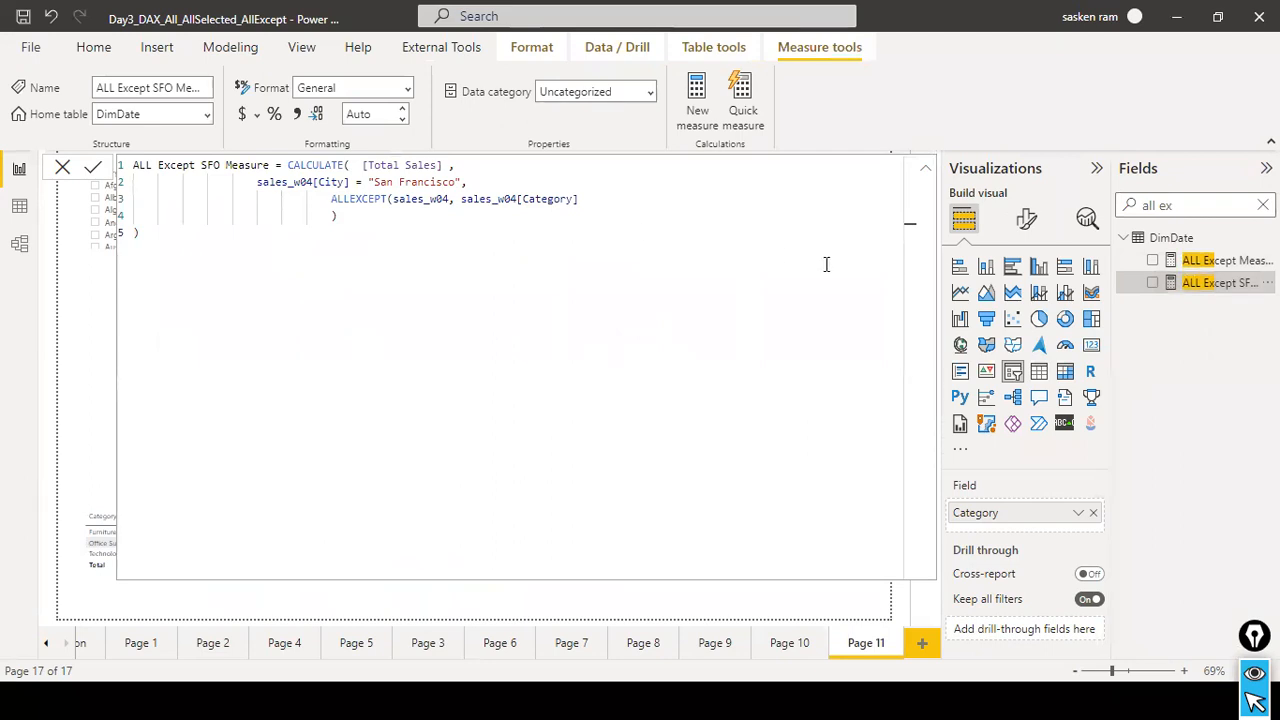
{"action": "left_click", "coordinate": [1226, 262]}
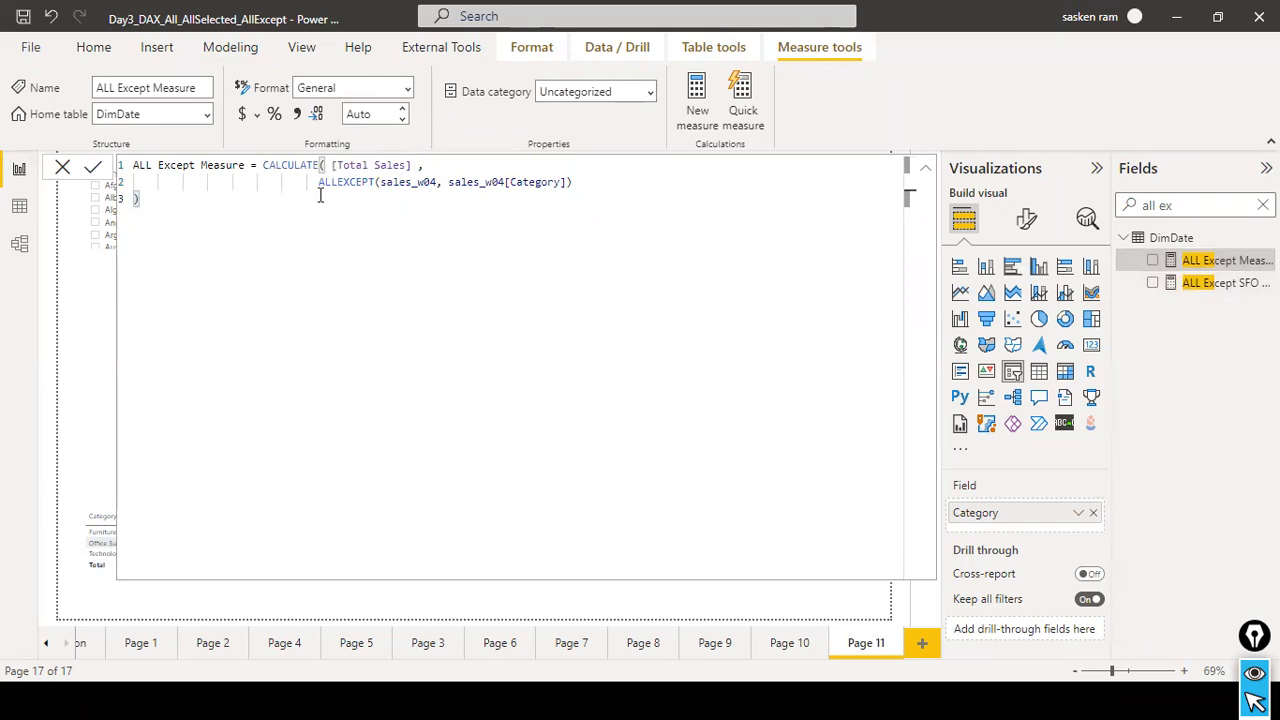
{"action": "left_click_drag", "start_coordinate": [315, 185], "coordinate": [424, 183]}
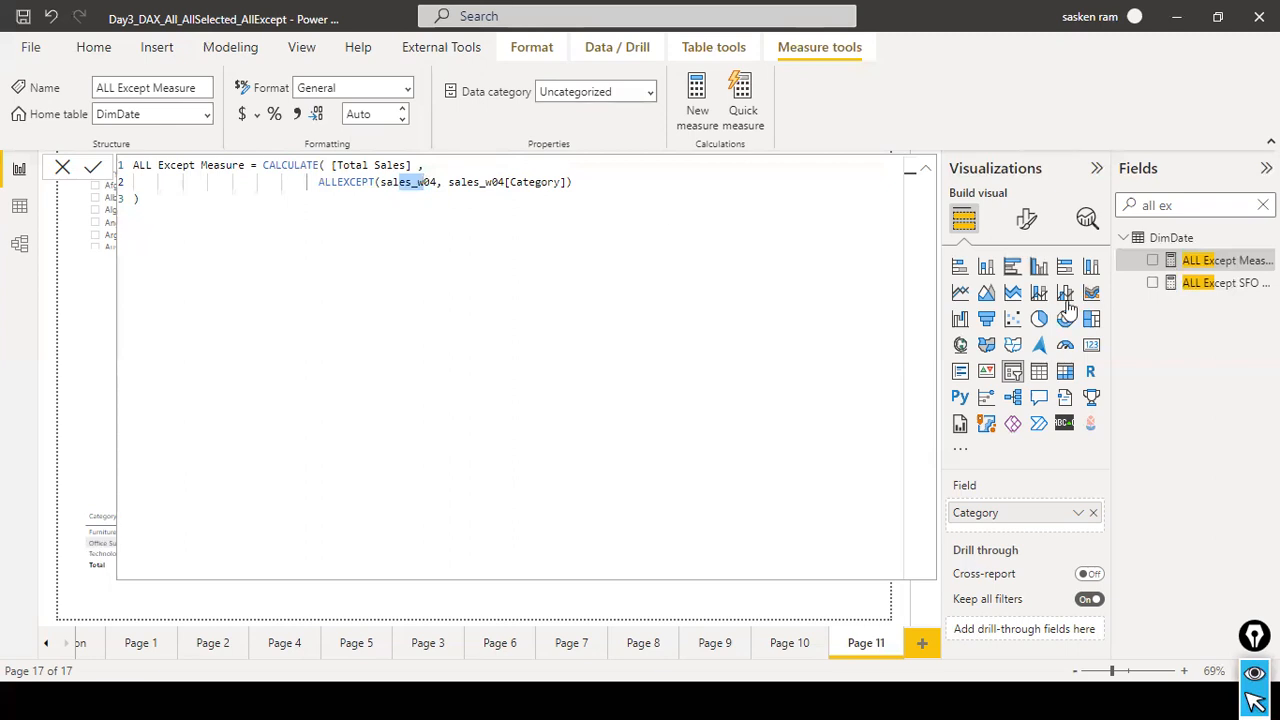
{"action": "left_click", "coordinate": [1190, 284]}
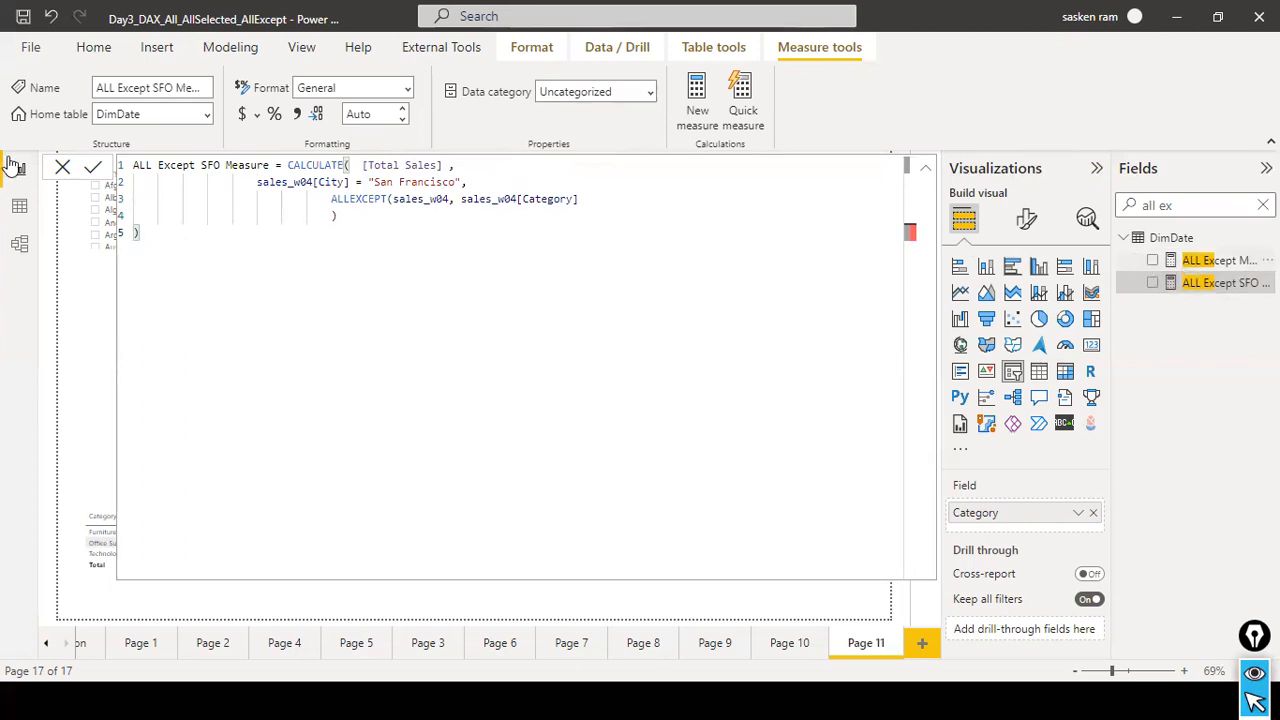
{"action": "left_click", "coordinate": [62, 167]}
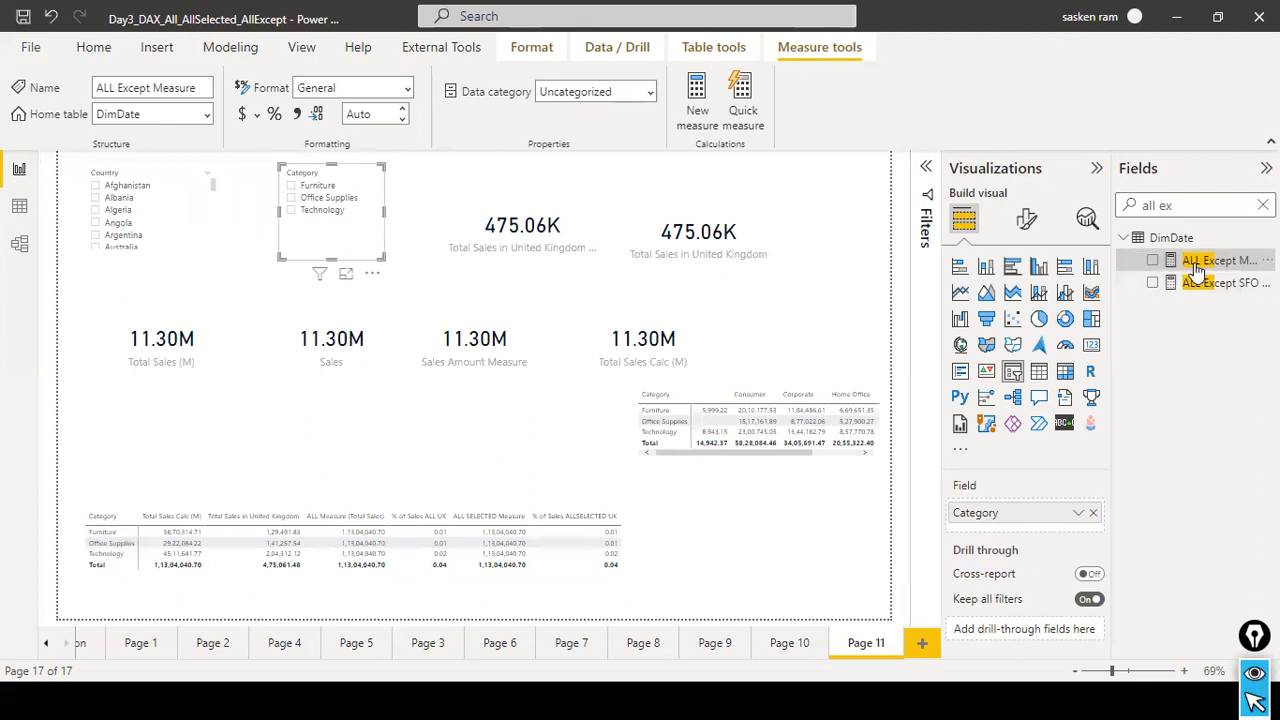
Widen the category matrix, add ALL Except Measure to its values and compare the new column with the other measures.
{"action": "left_click", "coordinate": [632, 556]}
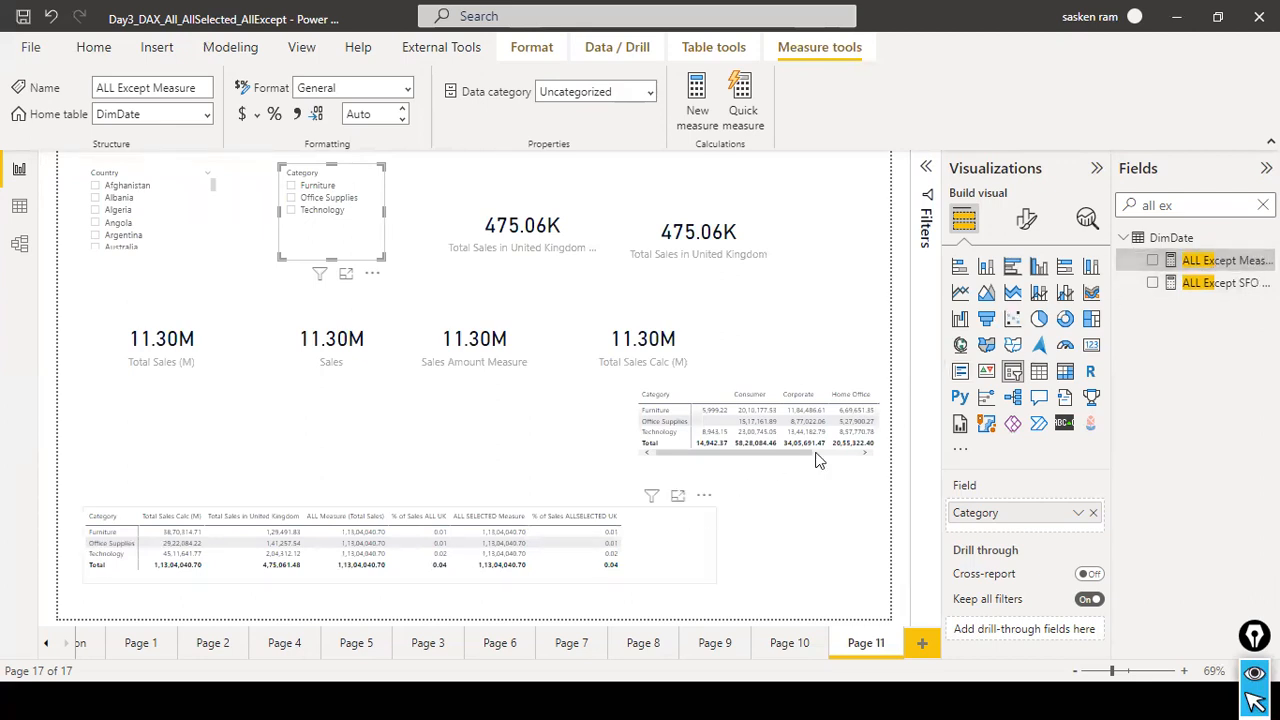
{"action": "left_click_drag", "start_coordinate": [1200, 262], "coordinate": [767, 545]}
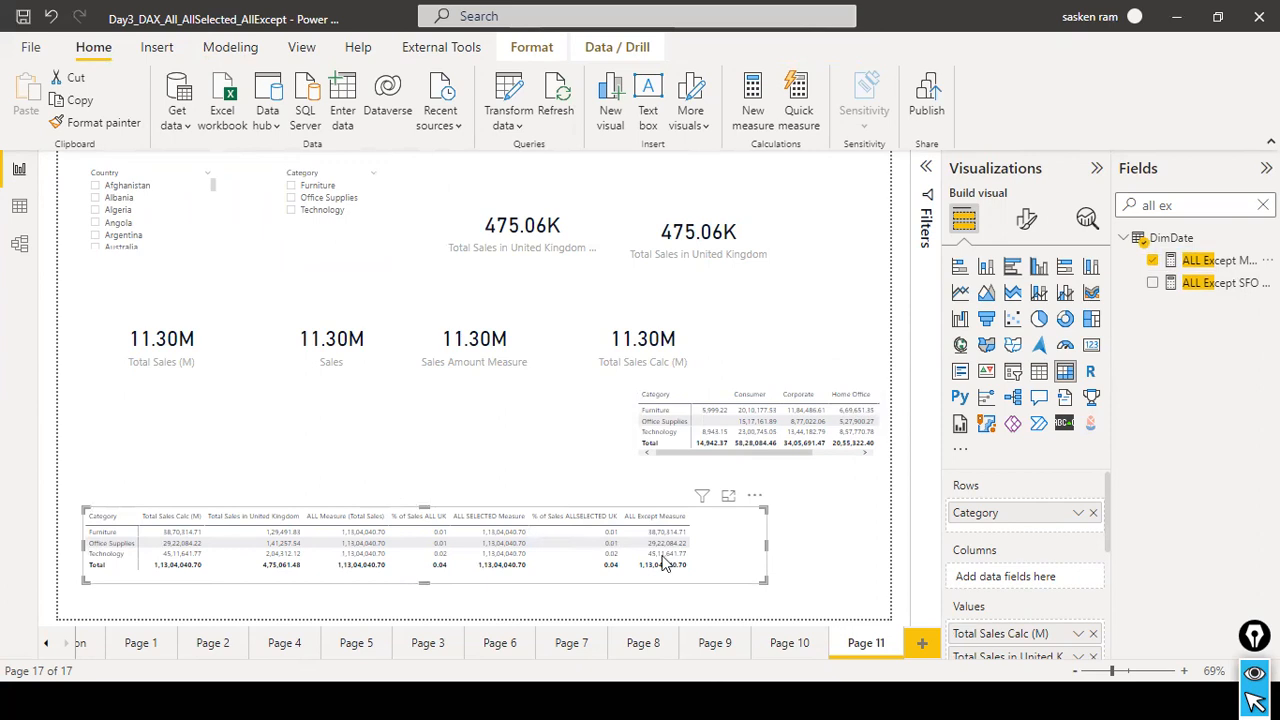
{"action": "mouse_move", "coordinate": [191, 540]}
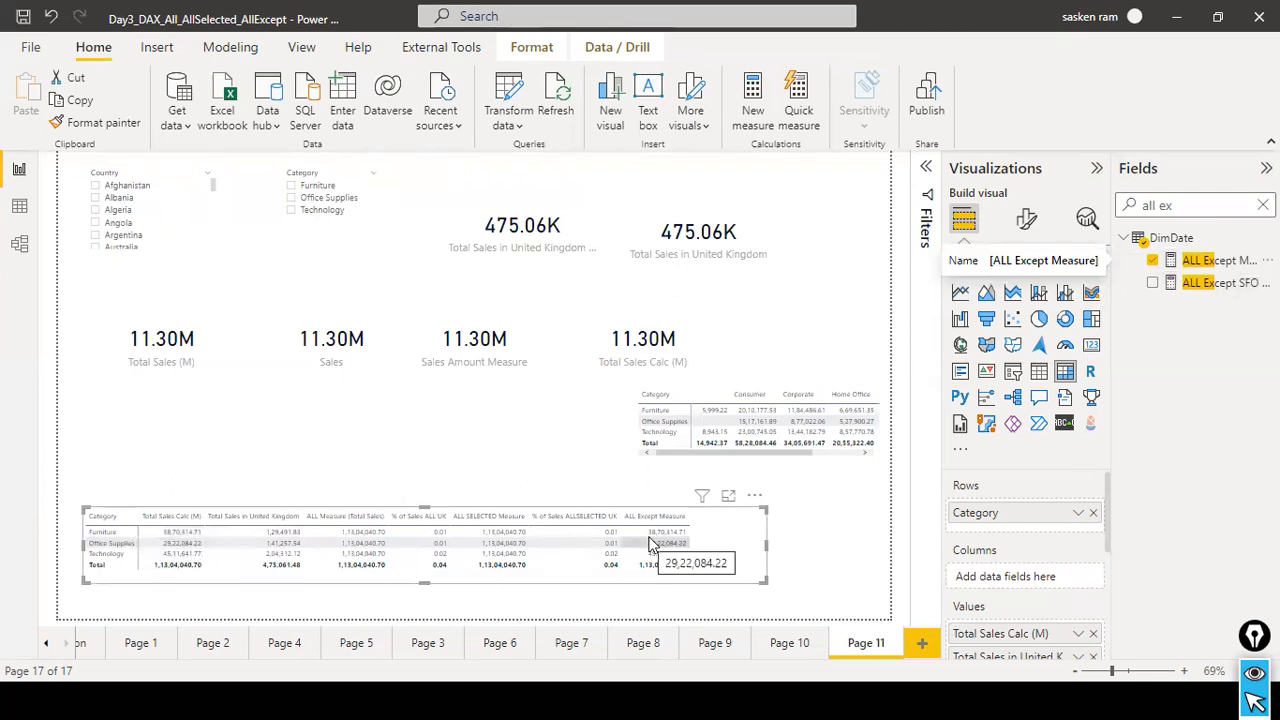
Filter the page by Furniture and Technology in the Category slicer and examine the ALL Except Measure column in the matrix.
{"action": "left_click", "coordinate": [290, 186]}
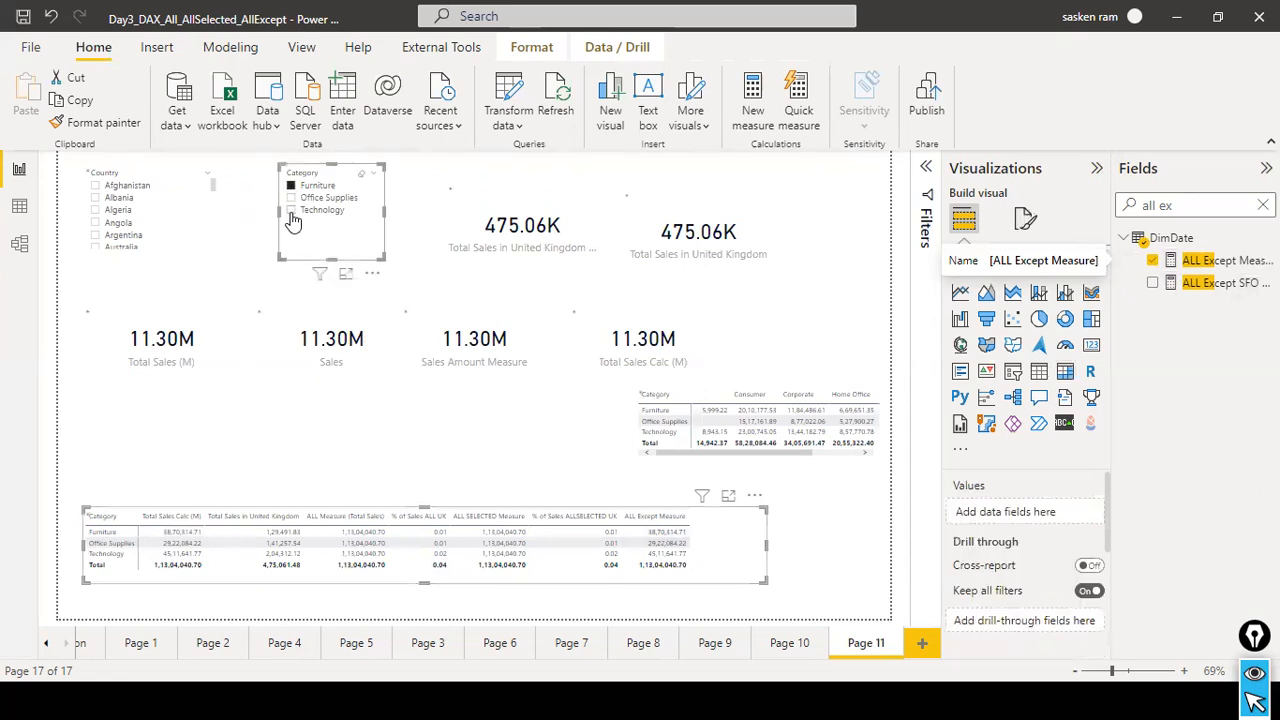
{"action": "left_click", "coordinate": [291, 212], "text": "ctrl"}
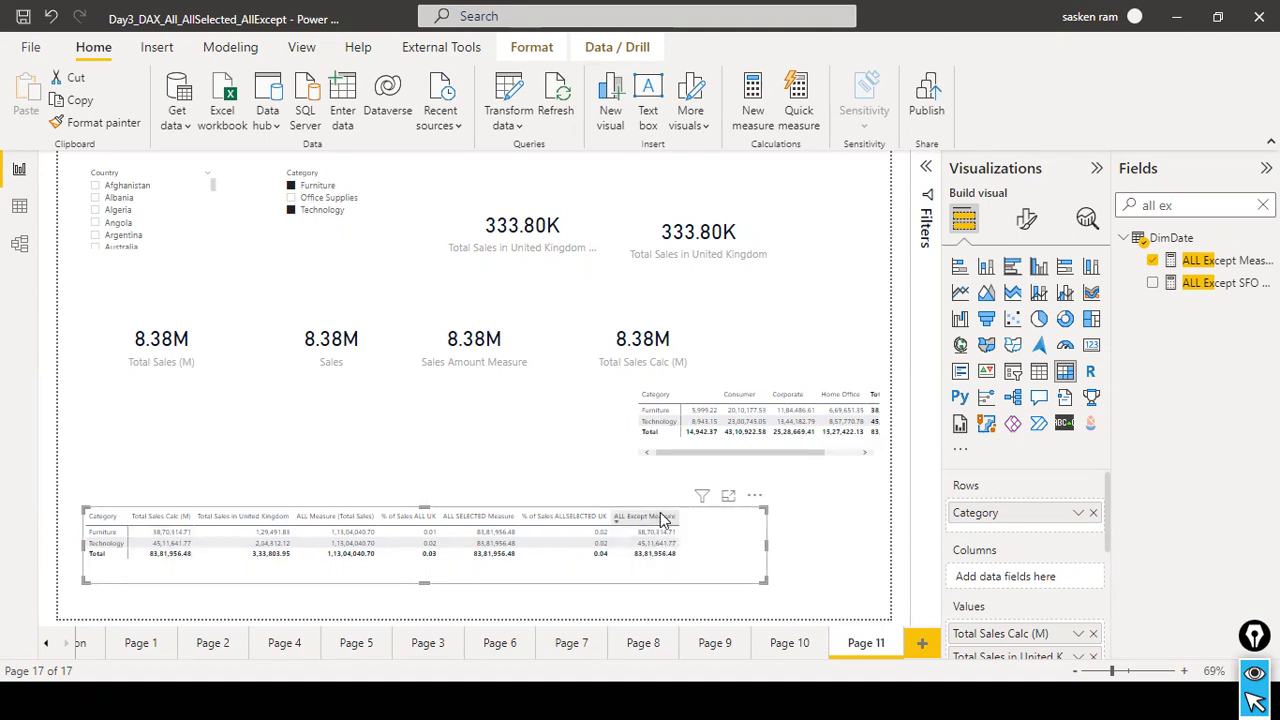
{"action": "mouse_move", "coordinate": [655, 537]}
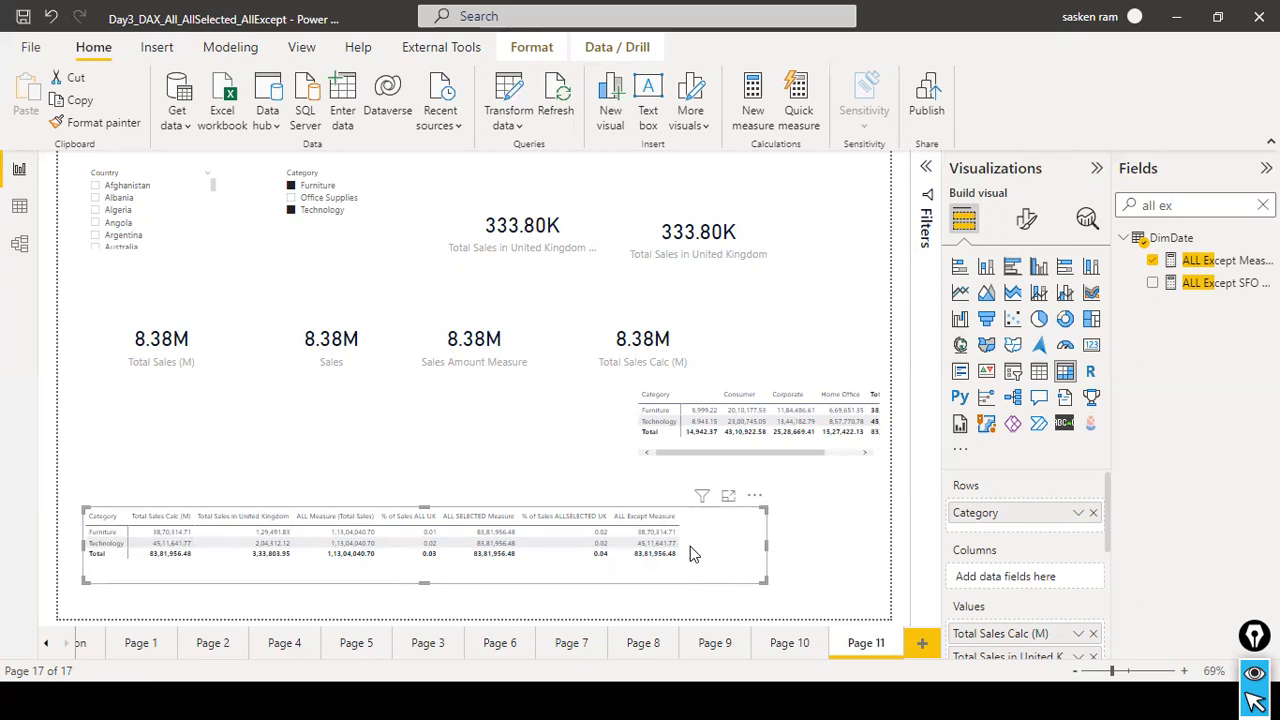
Review the ALL Except SFO Measure formula, collapse DimDate in the data view, and open the sales_w04 table to examine its columns through Profit.
{"action": "left_click", "coordinate": [1200, 283]}
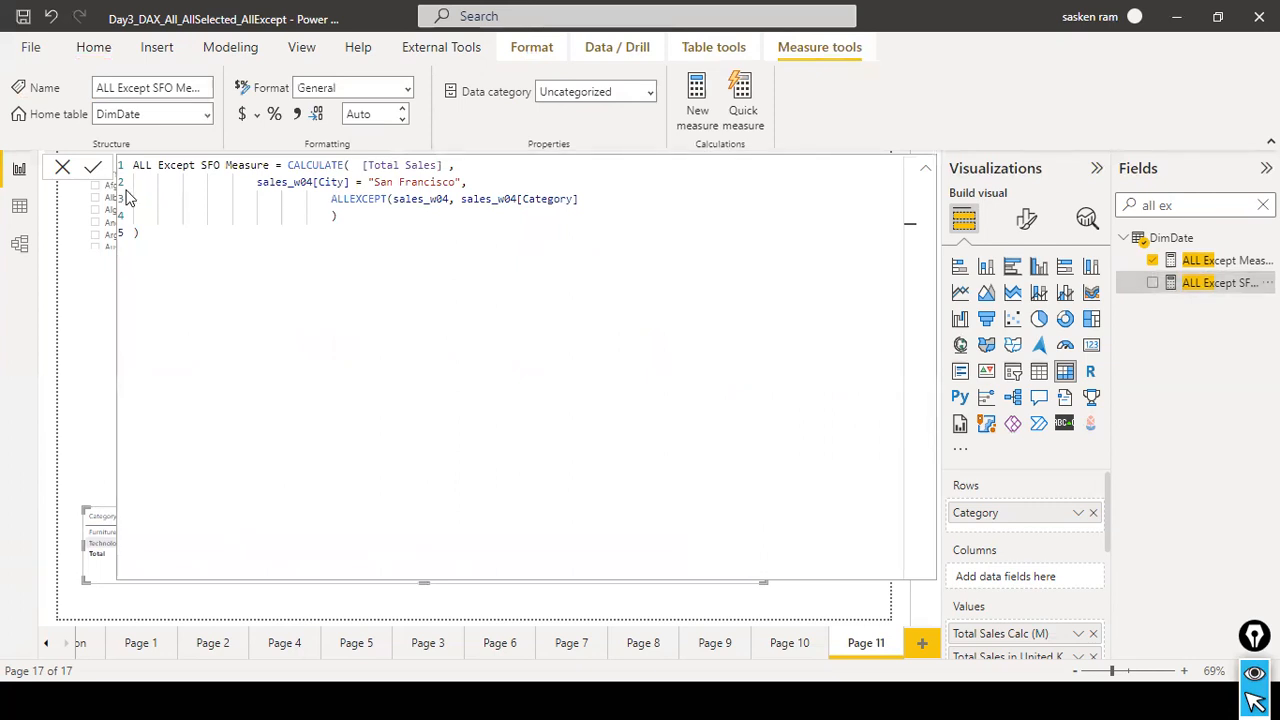
{"action": "left_click", "coordinate": [20, 212]}
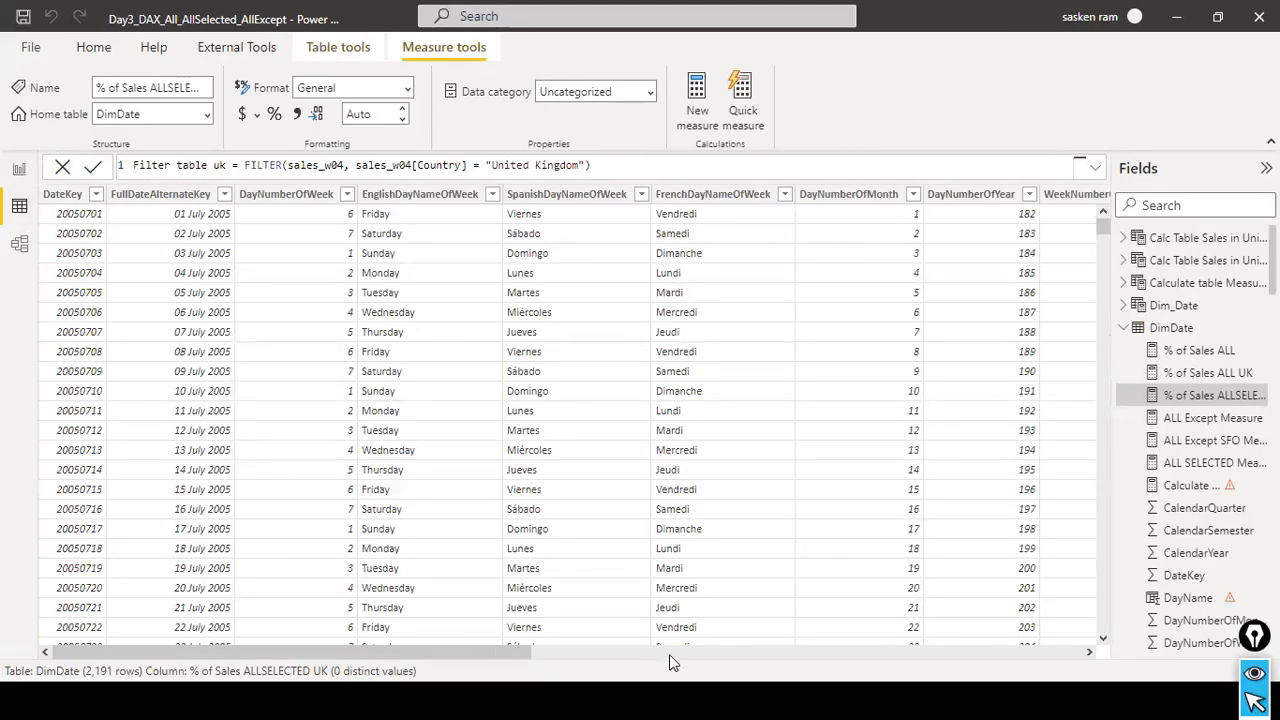
{"action": "left_click", "coordinate": [1125, 330]}
{"action": "left_click", "coordinate": [1122, 350]}
{"action": "left_click", "coordinate": [1130, 352]}
{"action": "left_click", "coordinate": [1132, 356]}
{"action": "left_click", "coordinate": [1147, 372]}
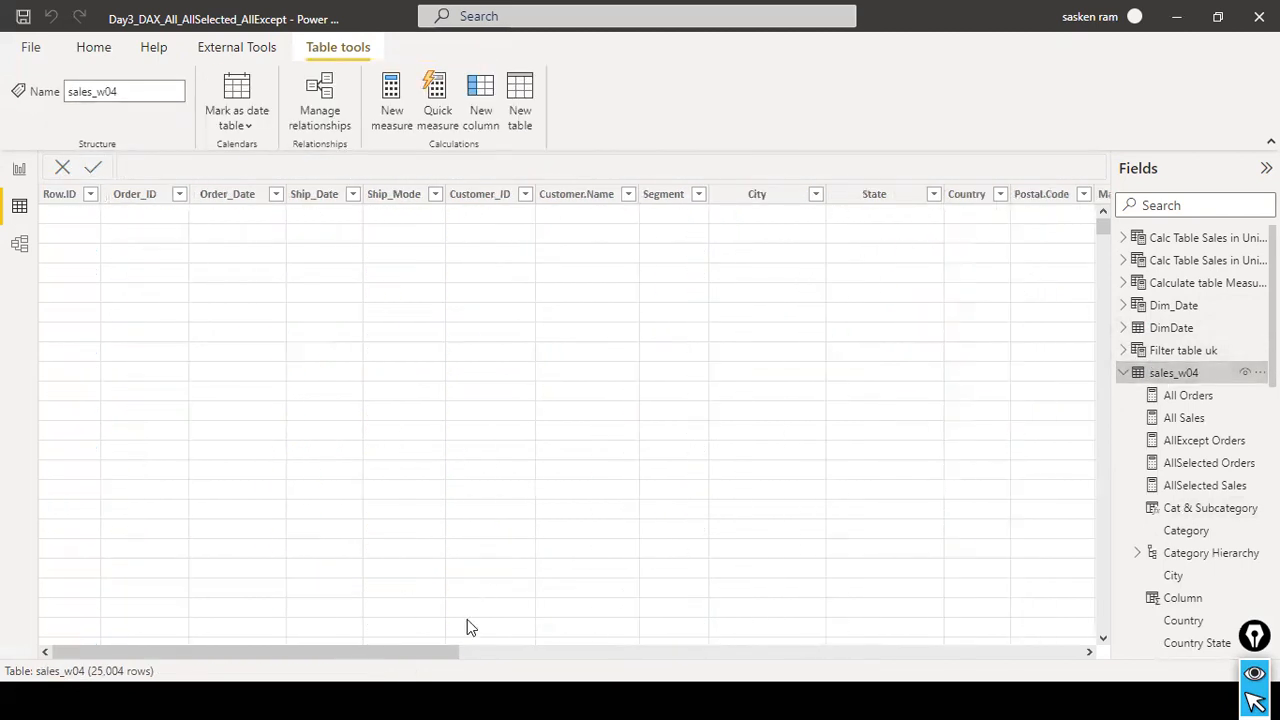
{"action": "left_click_drag", "start_coordinate": [452, 640], "coordinate": [728, 627]}
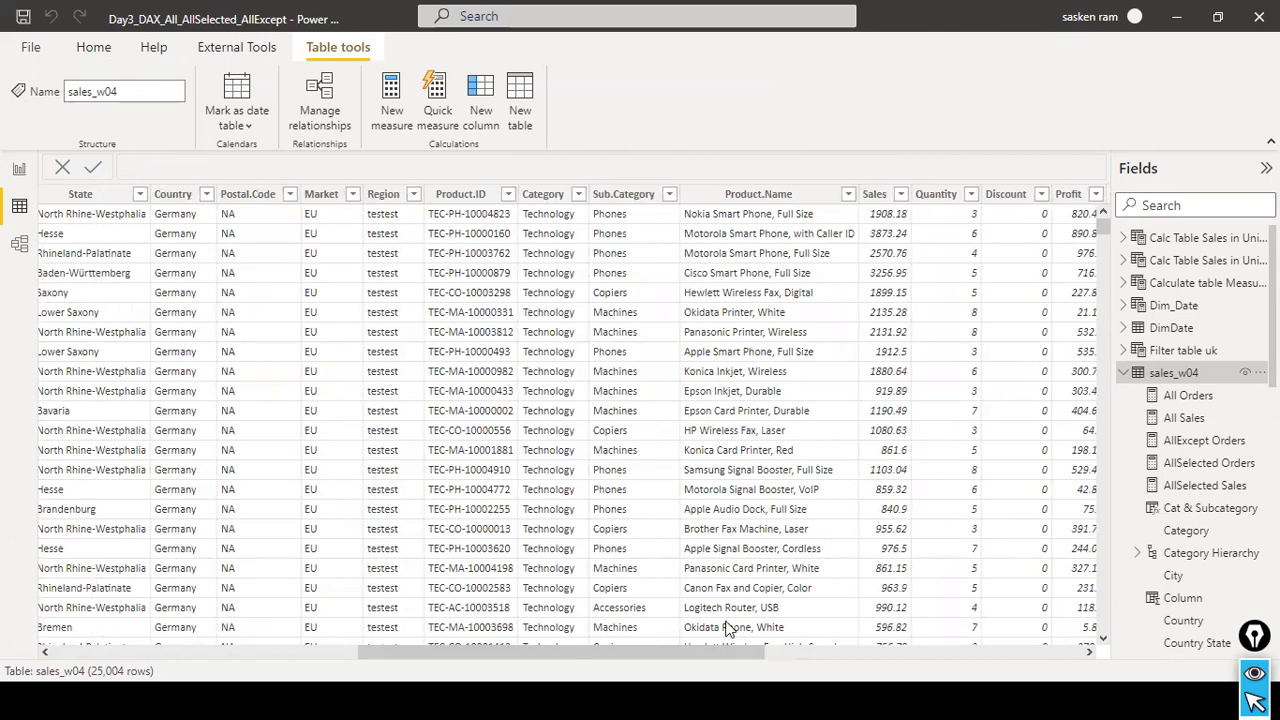
Filter the sales_w04 table's Country column to United Kingdom to examine its cities, and clear the filter.
{"action": "left_click", "coordinate": [206, 197]}
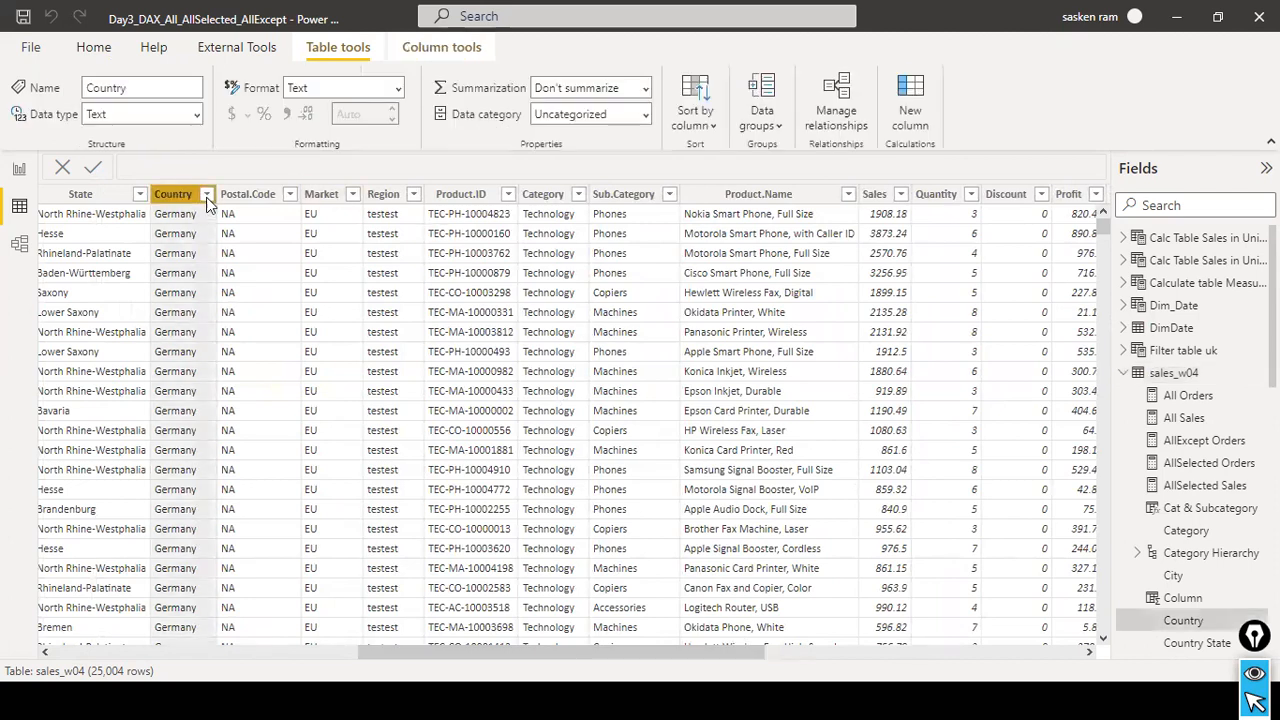
{"action": "left_click", "coordinate": [256, 301]}
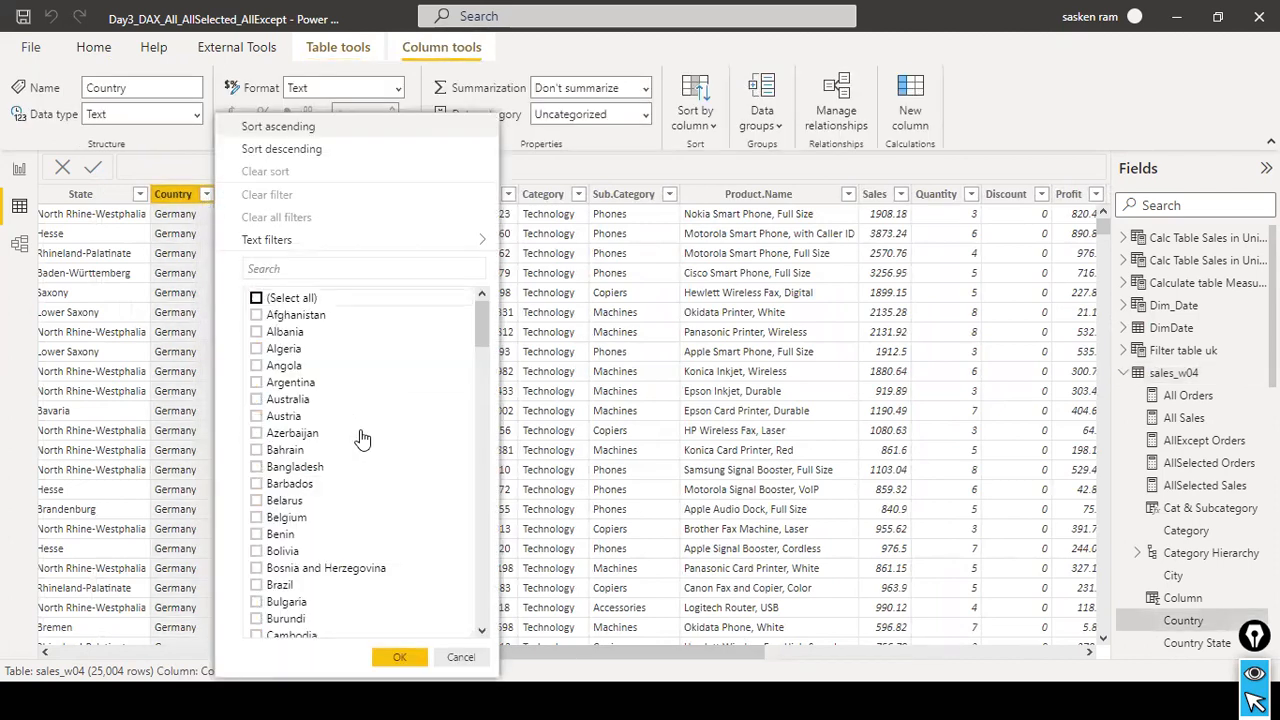
{"action": "scroll", "coordinate": [365, 450], "scroll_direction": "down", "scroll_amount": 20}
{"action": "scroll", "coordinate": [365, 468], "scroll_direction": "down", "scroll_amount": 20}
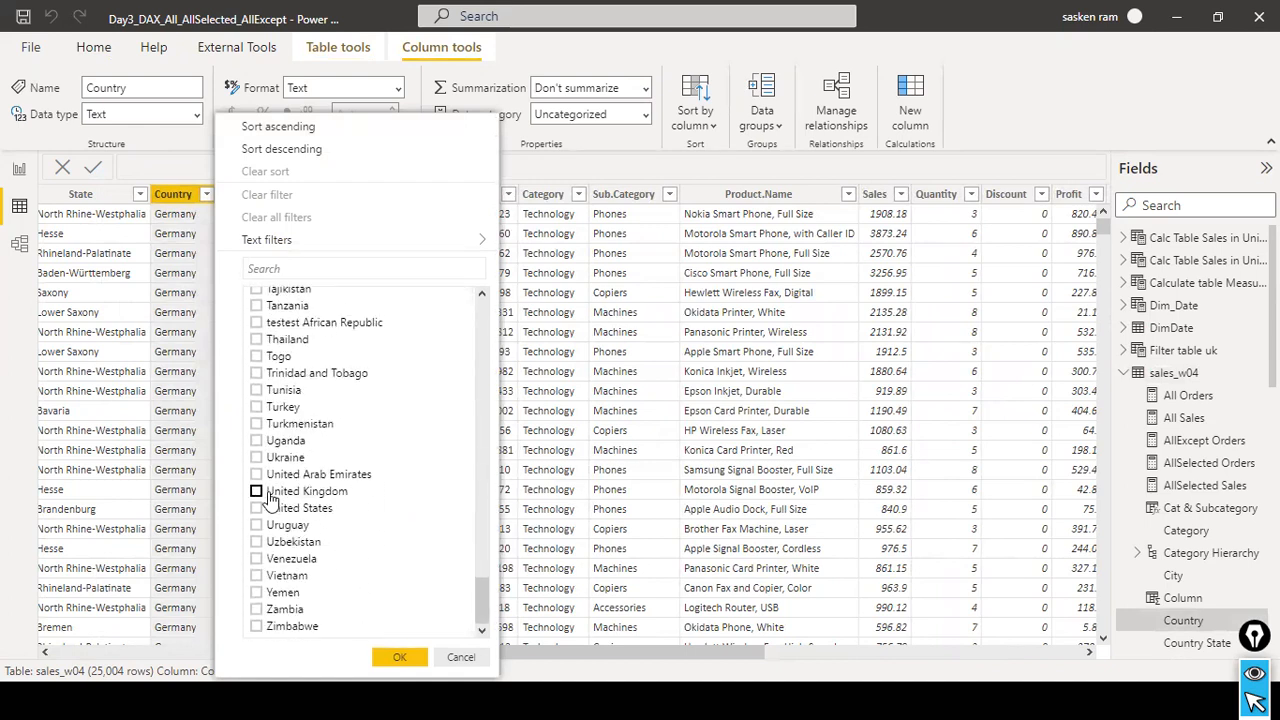
{"action": "left_click", "coordinate": [256, 491]}
{"action": "left_click", "coordinate": [401, 657]}
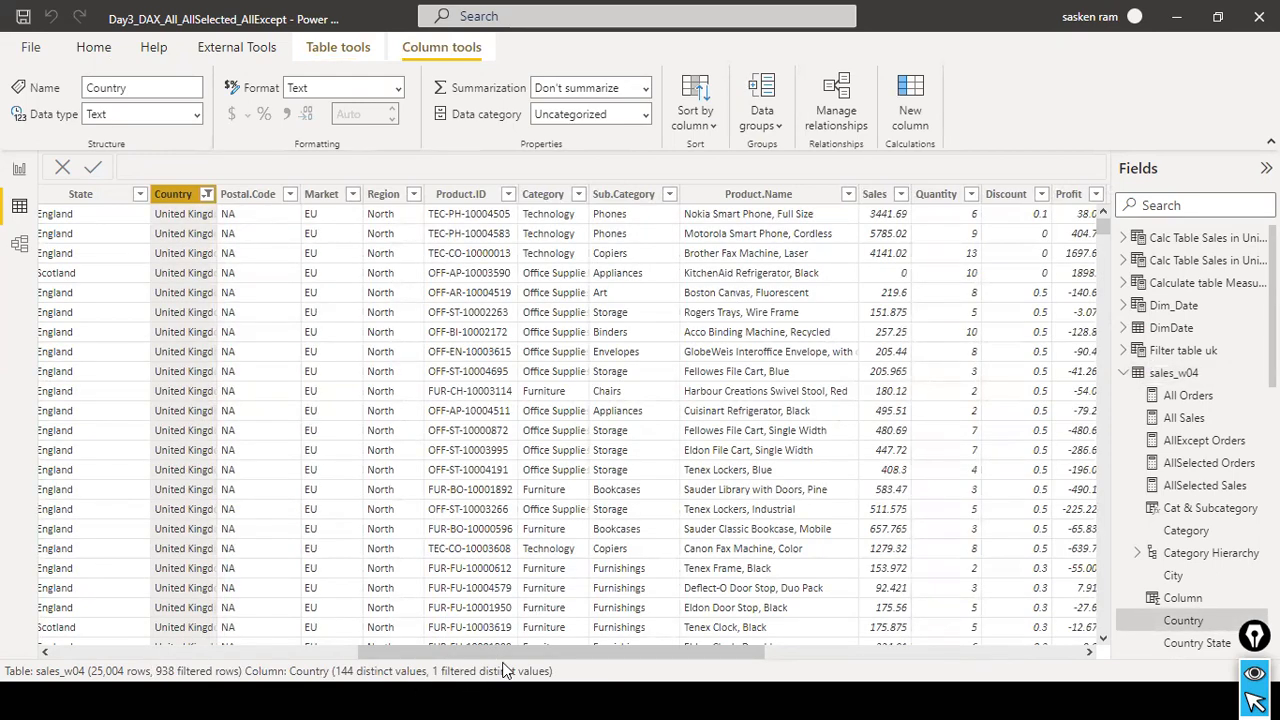
{"action": "left_click_drag", "start_coordinate": [489, 652], "coordinate": [395, 651]}
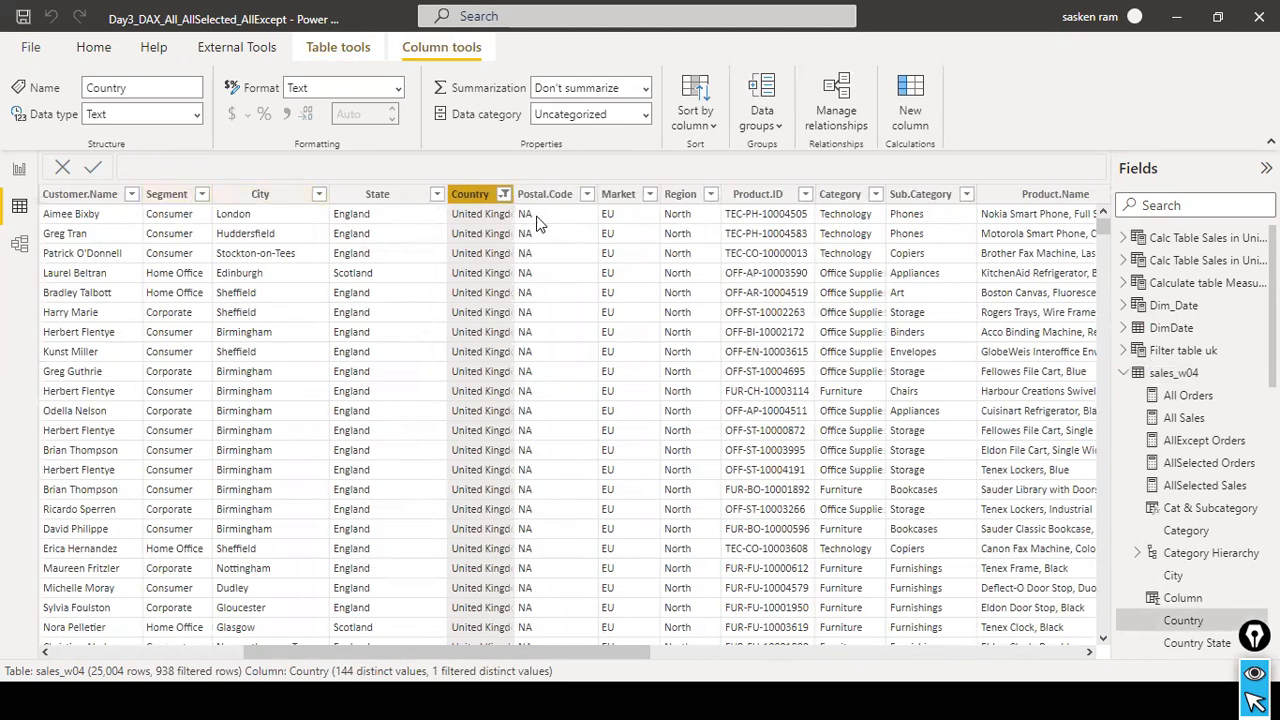
{"action": "left_click", "coordinate": [504, 194]}
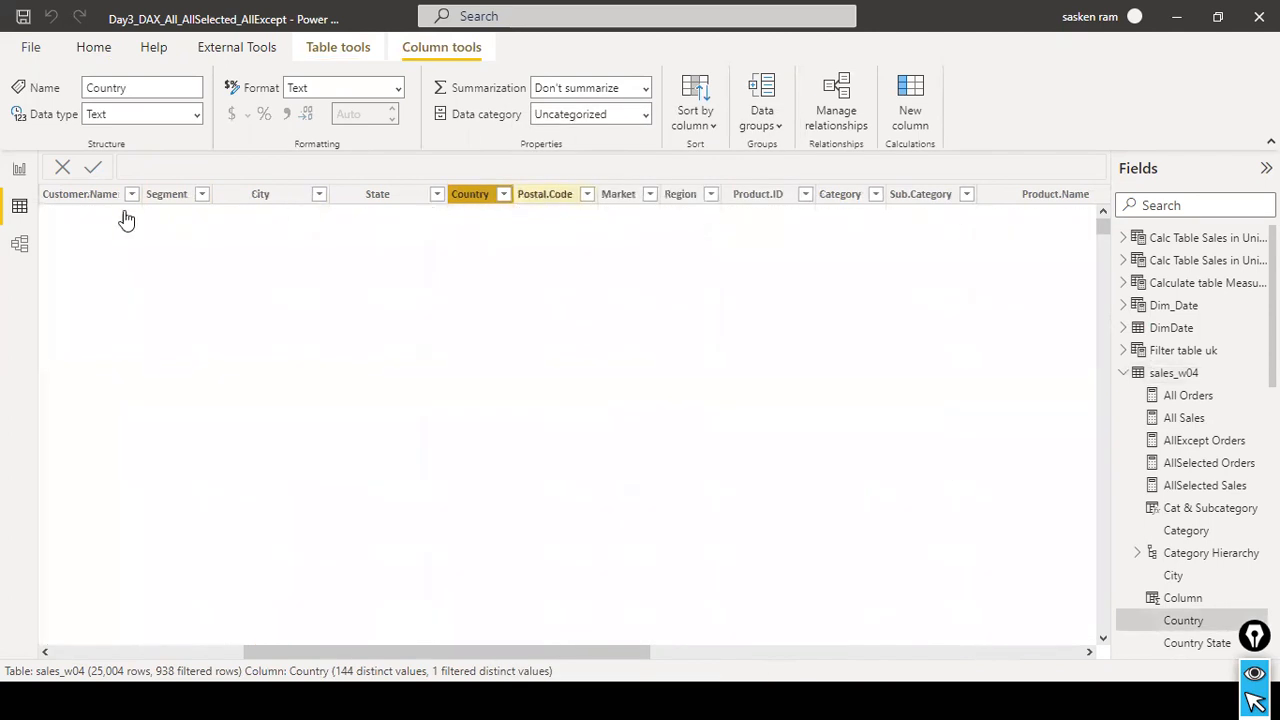
In the report's ALL Except SFO Measure formula, set the sales_w04[City] condition to "London" and commit the change.
{"action": "left_click", "coordinate": [28, 166]}
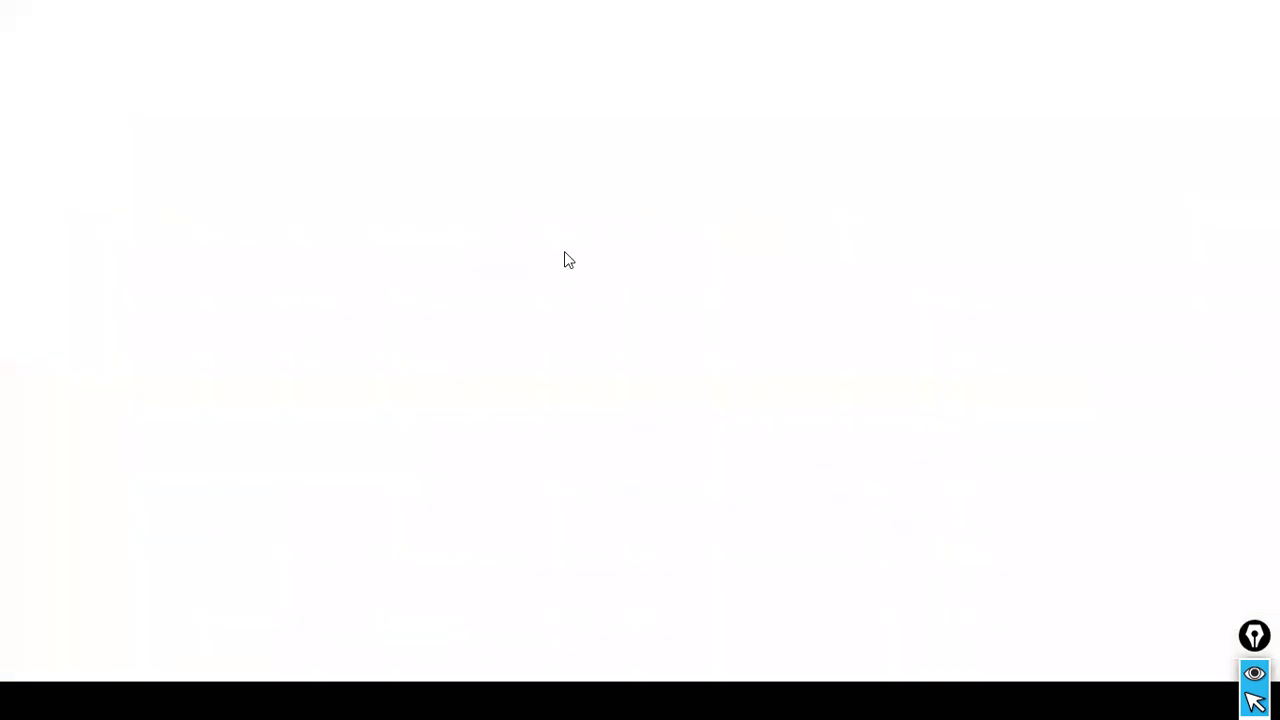
{"action": "left_click", "coordinate": [1201, 291]}
{"action": "left_click", "coordinate": [1201, 287]}
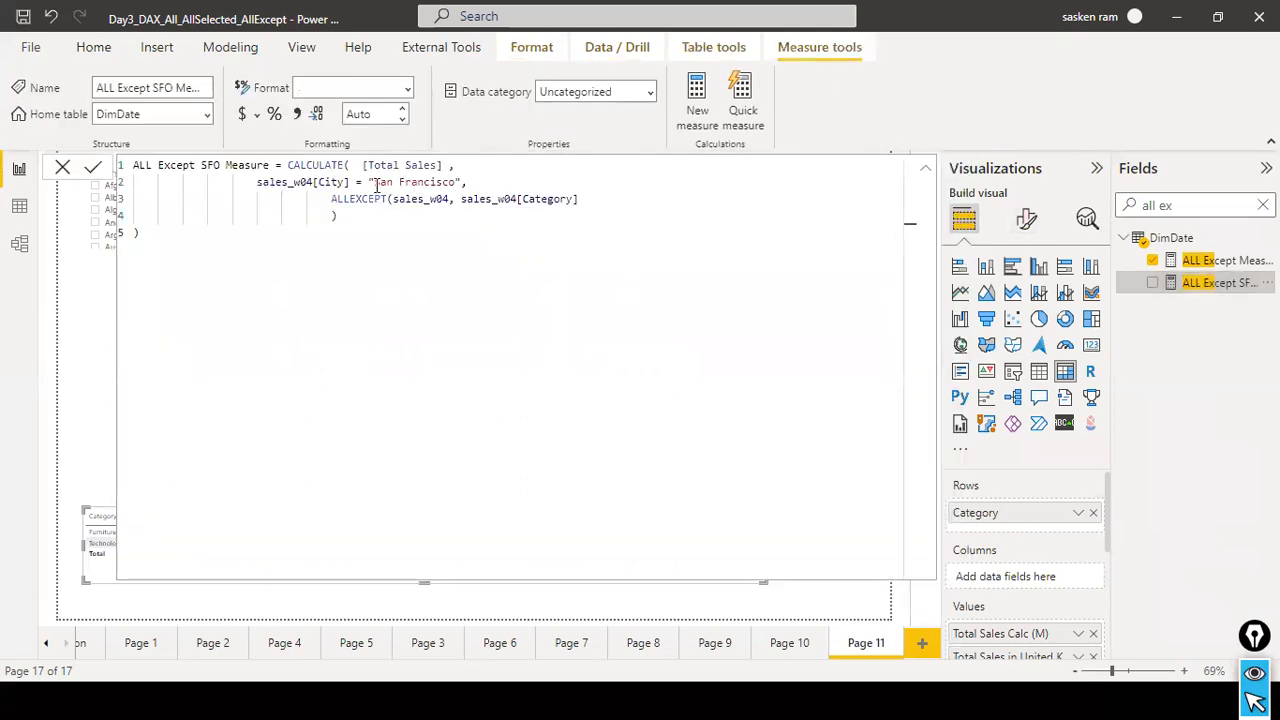
{"action": "left_click_drag", "start_coordinate": [372, 182], "coordinate": [457, 182]}
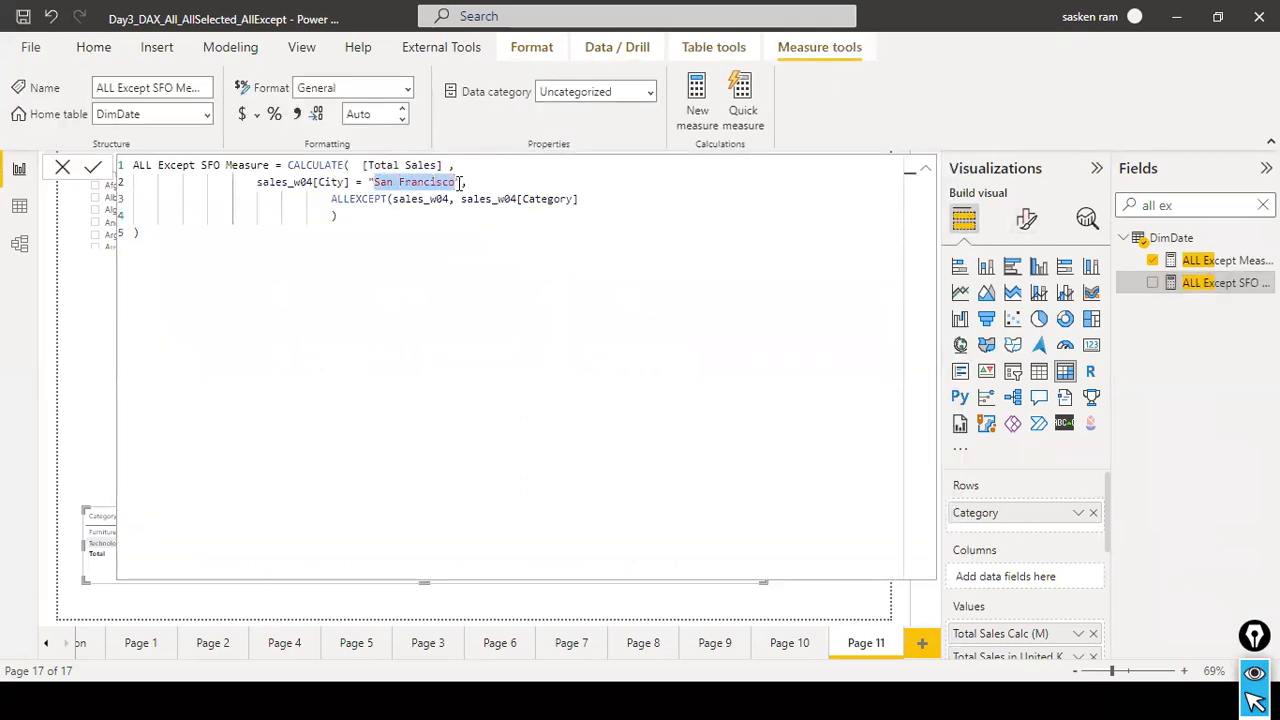
{"action": "type", "text": "Long"}
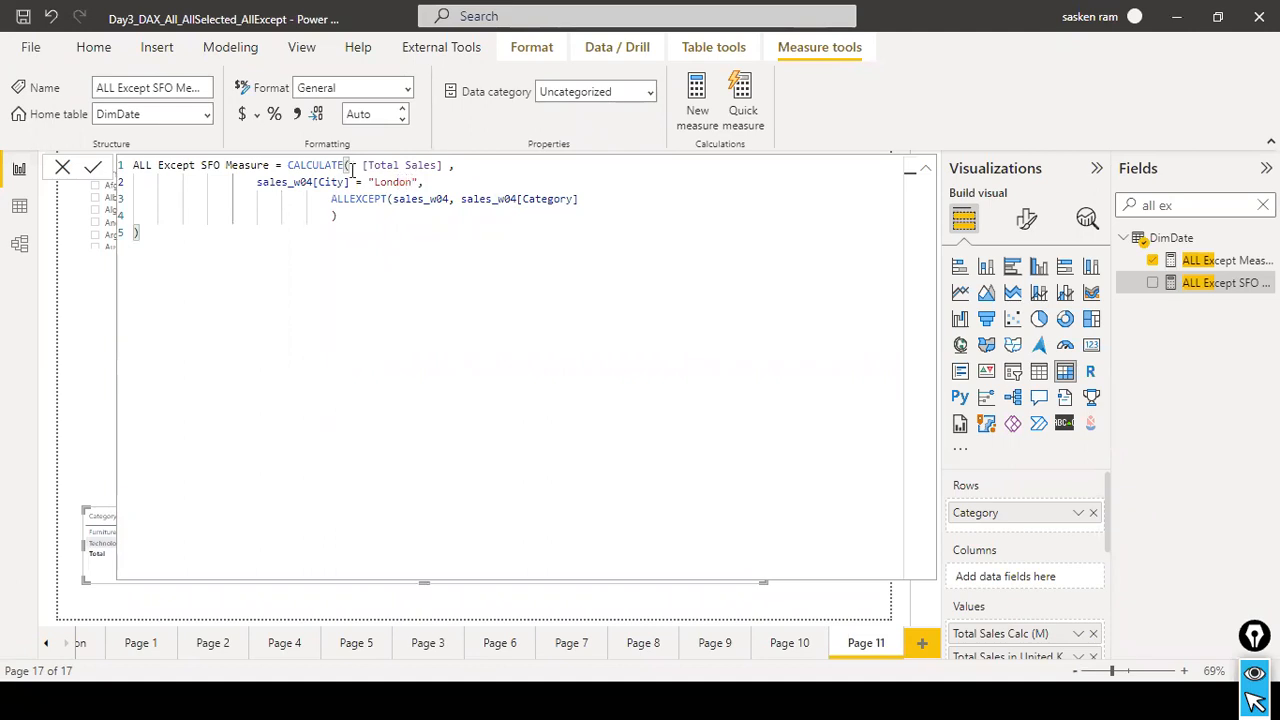
{"action": "left_click", "coordinate": [93, 168]}
{"action": "left_click", "coordinate": [62, 172]}
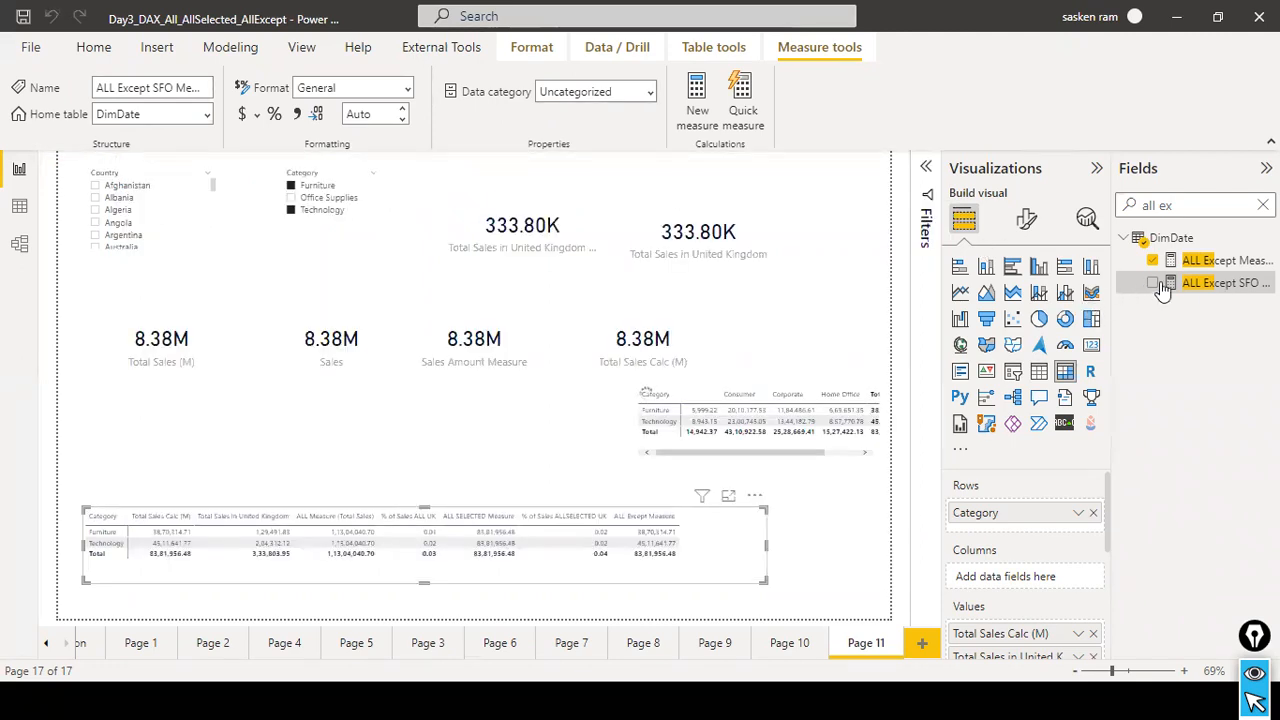
Rename the ALL Except SFO Measure to ALL Except London Measure in its formula, commit it and close the formula editor.
{"action": "left_click", "coordinate": [1222, 286]}
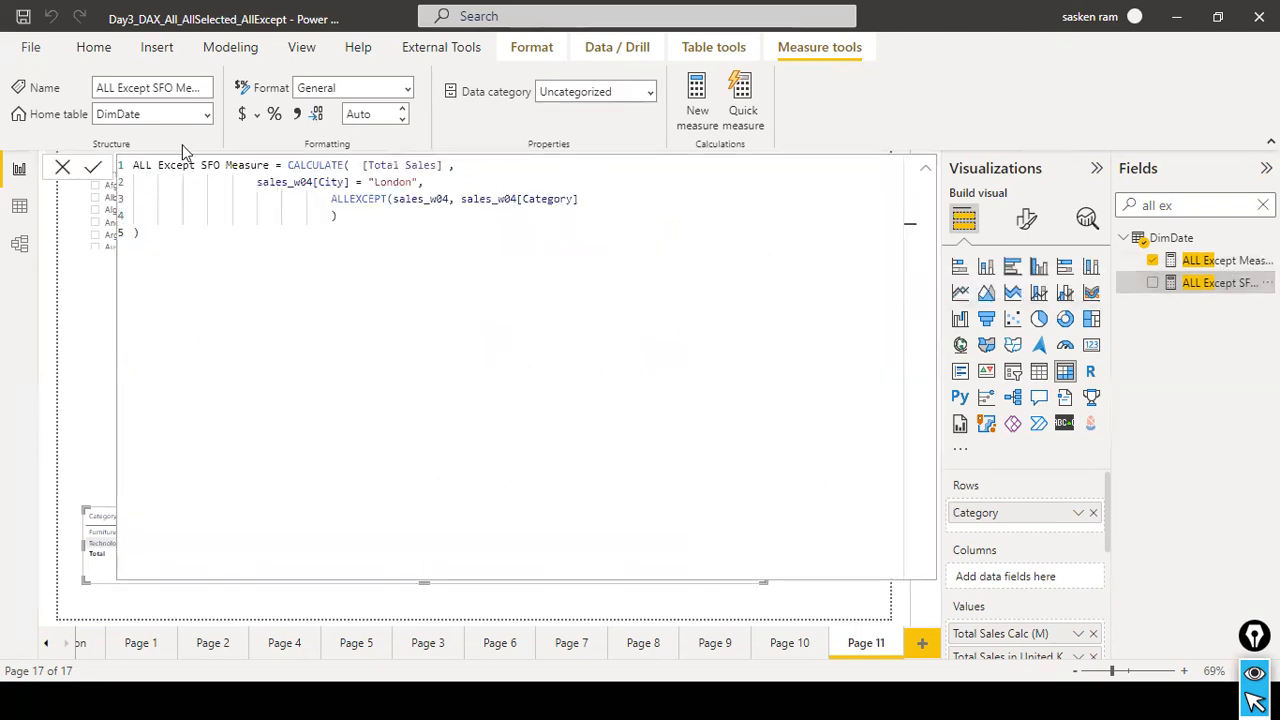
{"action": "double_click", "coordinate": [208, 164]}
{"action": "type", "text": "Long"}
{"action": "key", "text": "BackSpace"}
{"action": "type", "text": "dn"}
{"action": "key", "text": "BackSpace"}
{"action": "type", "text": "on"}
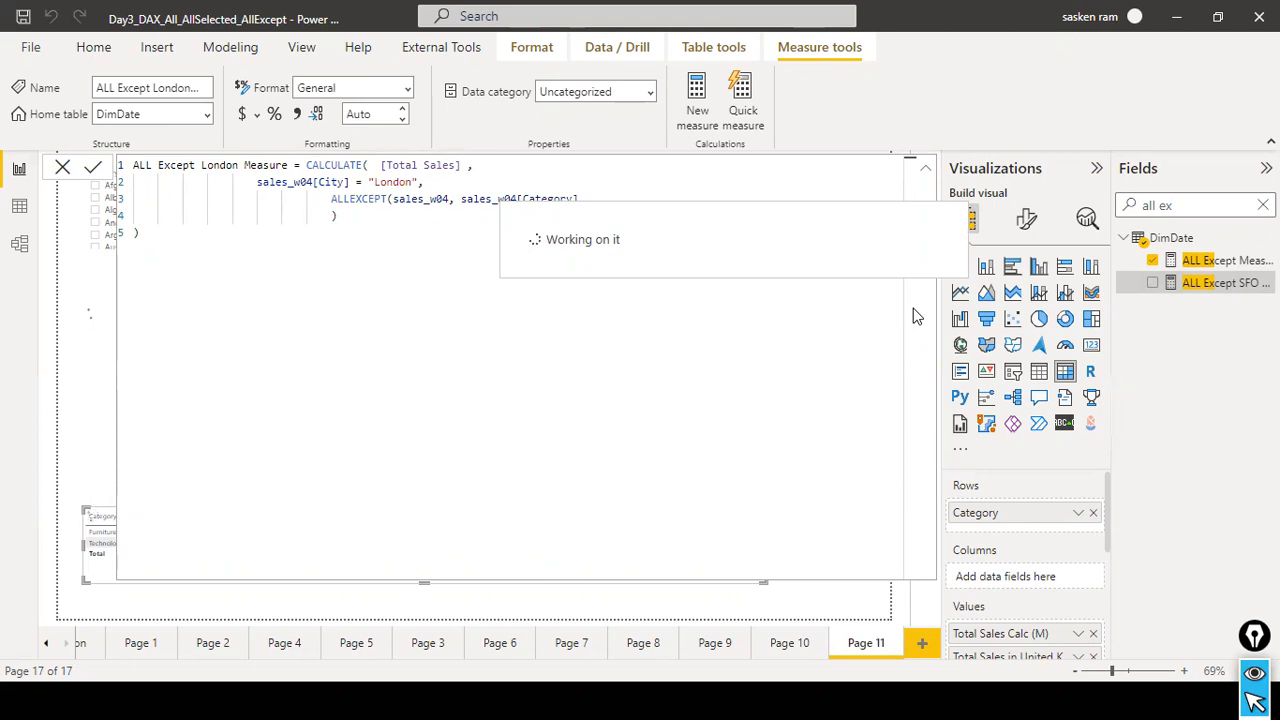
{"action": "left_click", "coordinate": [62, 168]}
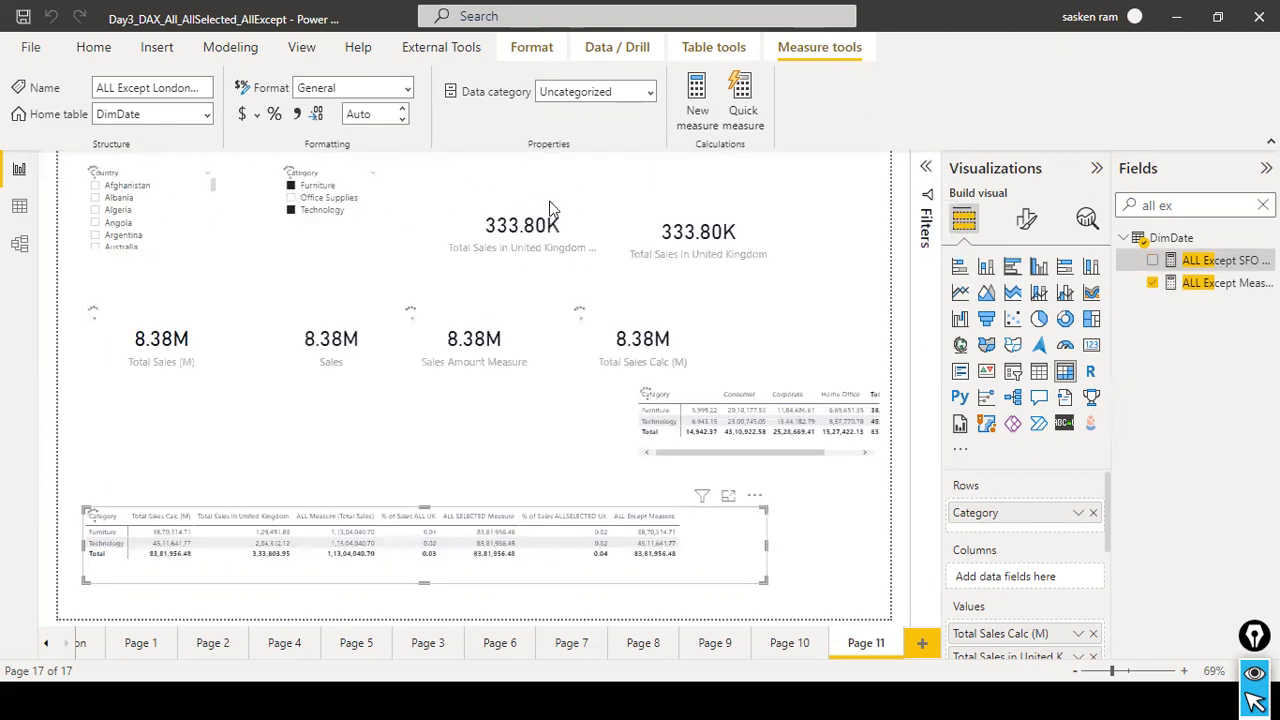
Widen the category matrix and add ALL Except London Measure to its values directly after Total Sales in United Kingdom.
{"action": "left_click", "coordinate": [1222, 262]}
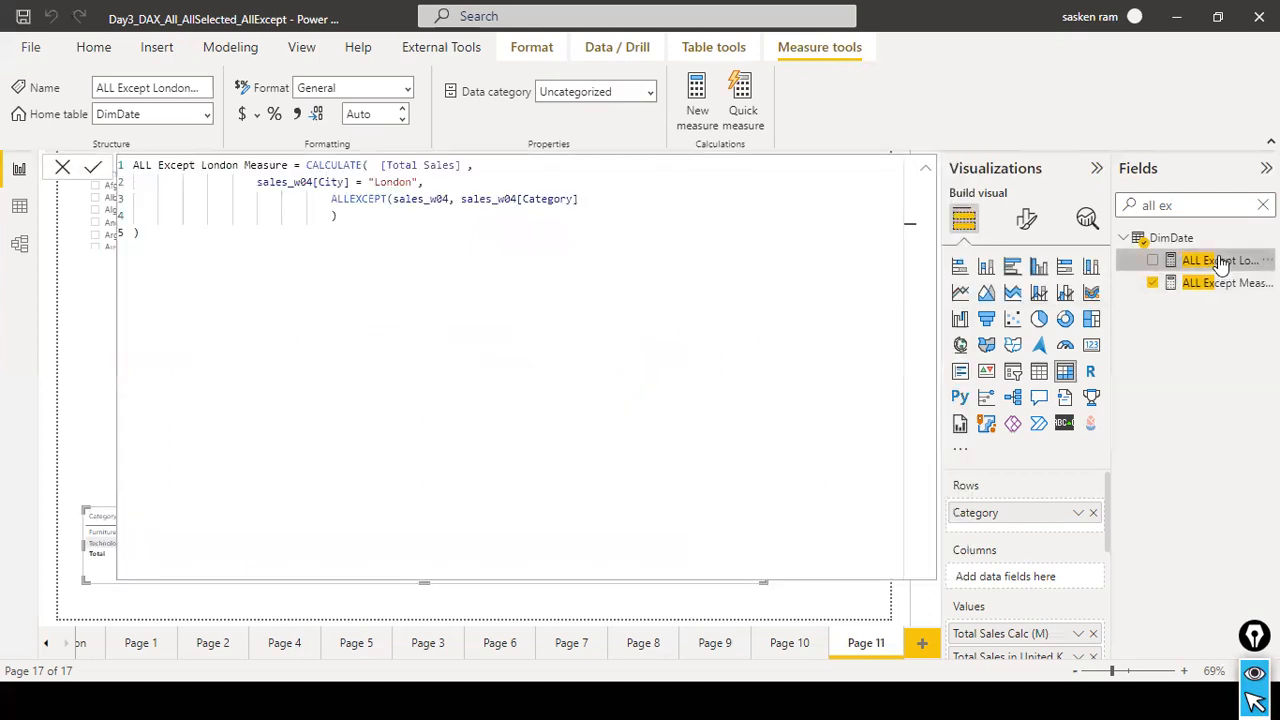
{"action": "left_click", "coordinate": [62, 167]}
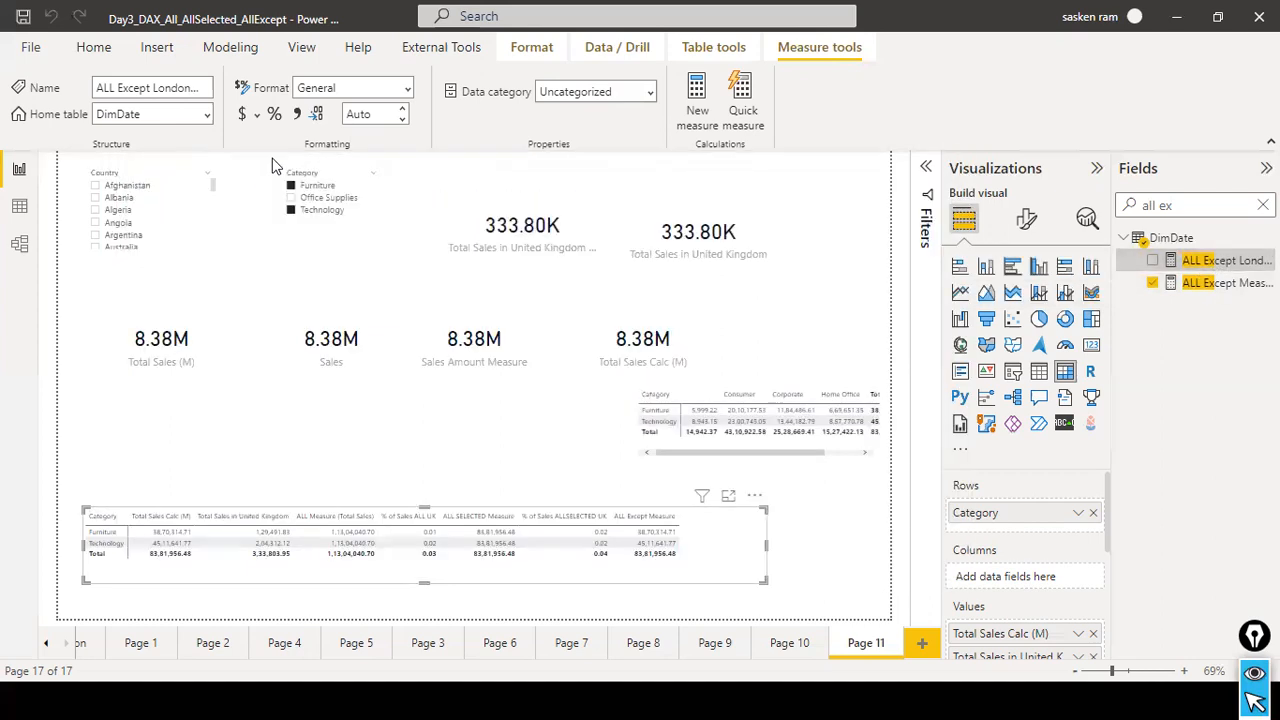
{"action": "left_click_drag", "start_coordinate": [1226, 262], "coordinate": [838, 572]}
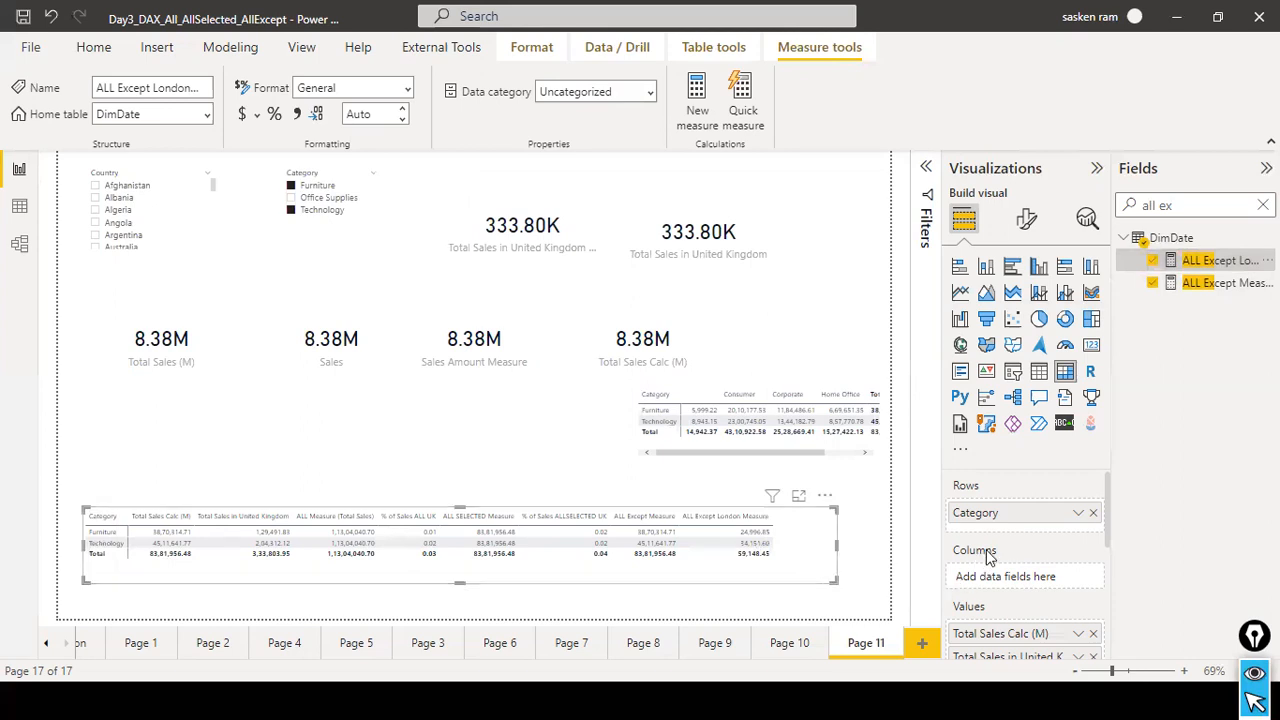
{"action": "scroll", "coordinate": [1037, 560], "scroll_direction": "down", "scroll_amount": 2}
{"action": "scroll", "coordinate": [1040, 583], "scroll_direction": "down", "scroll_amount": 2}
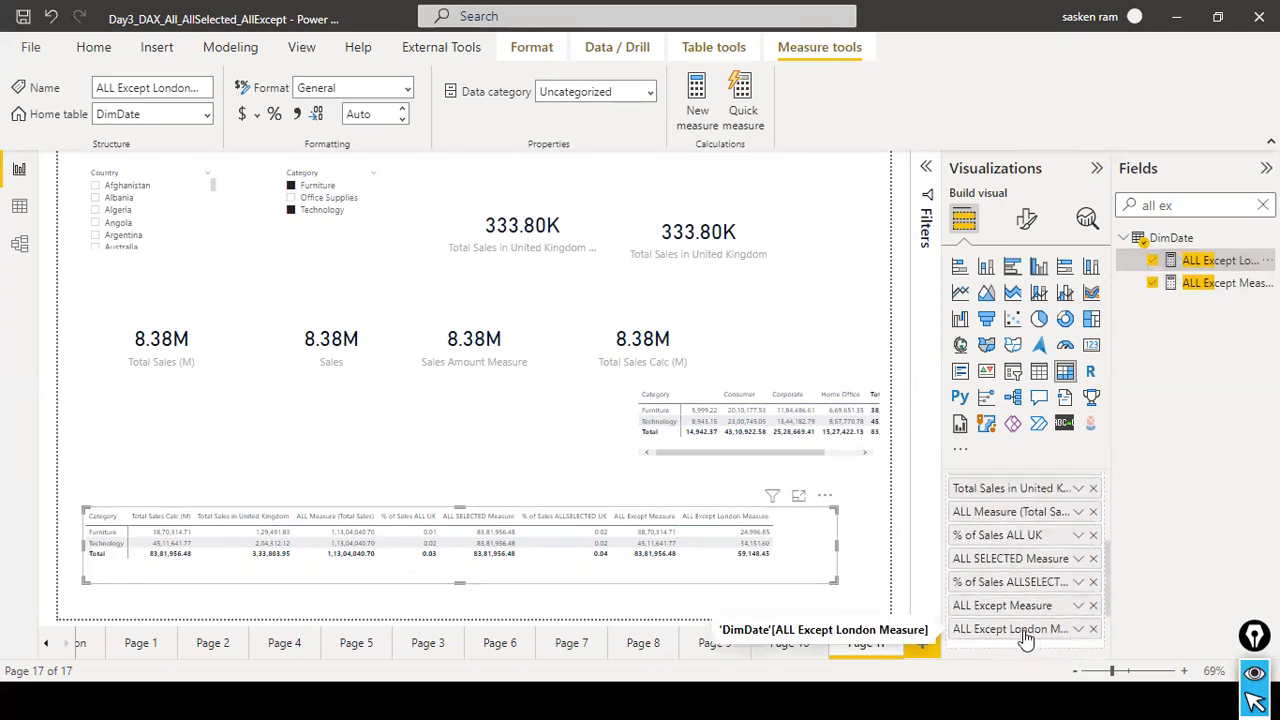
{"action": "left_click_drag", "start_coordinate": [1027, 638], "coordinate": [1027, 511]}
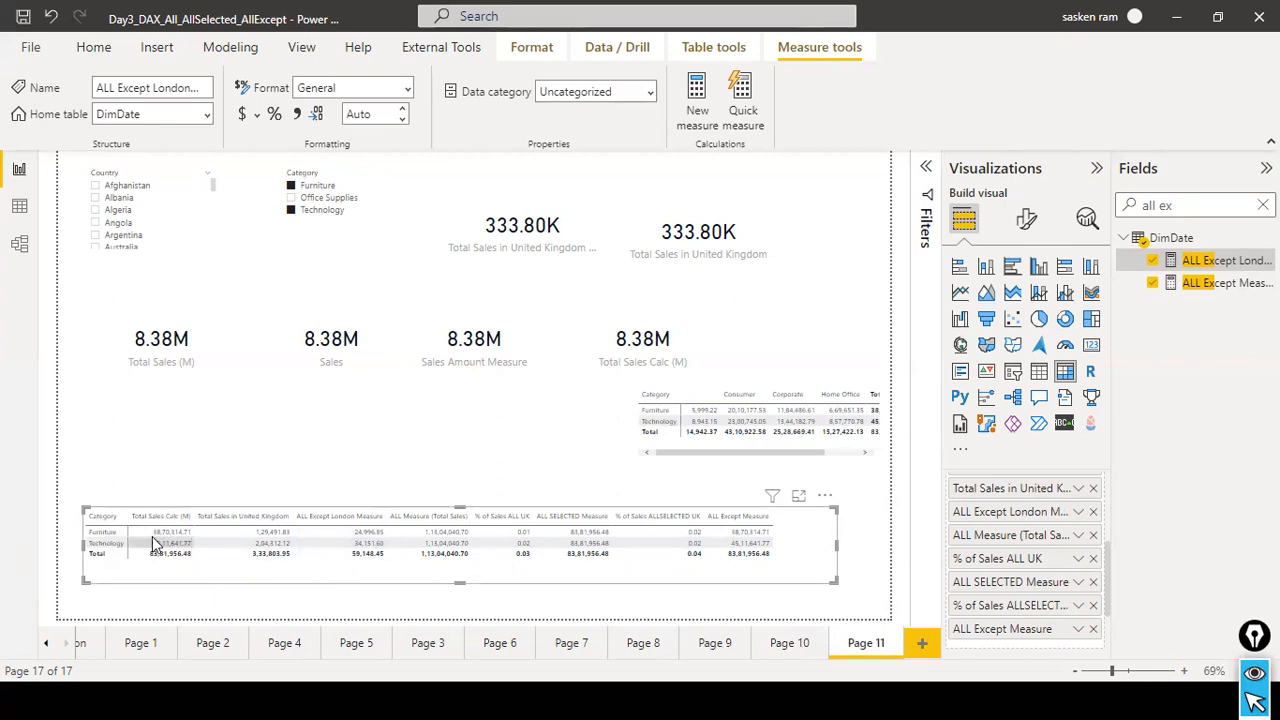
{"action": "mouse_move", "coordinate": [190, 548]}
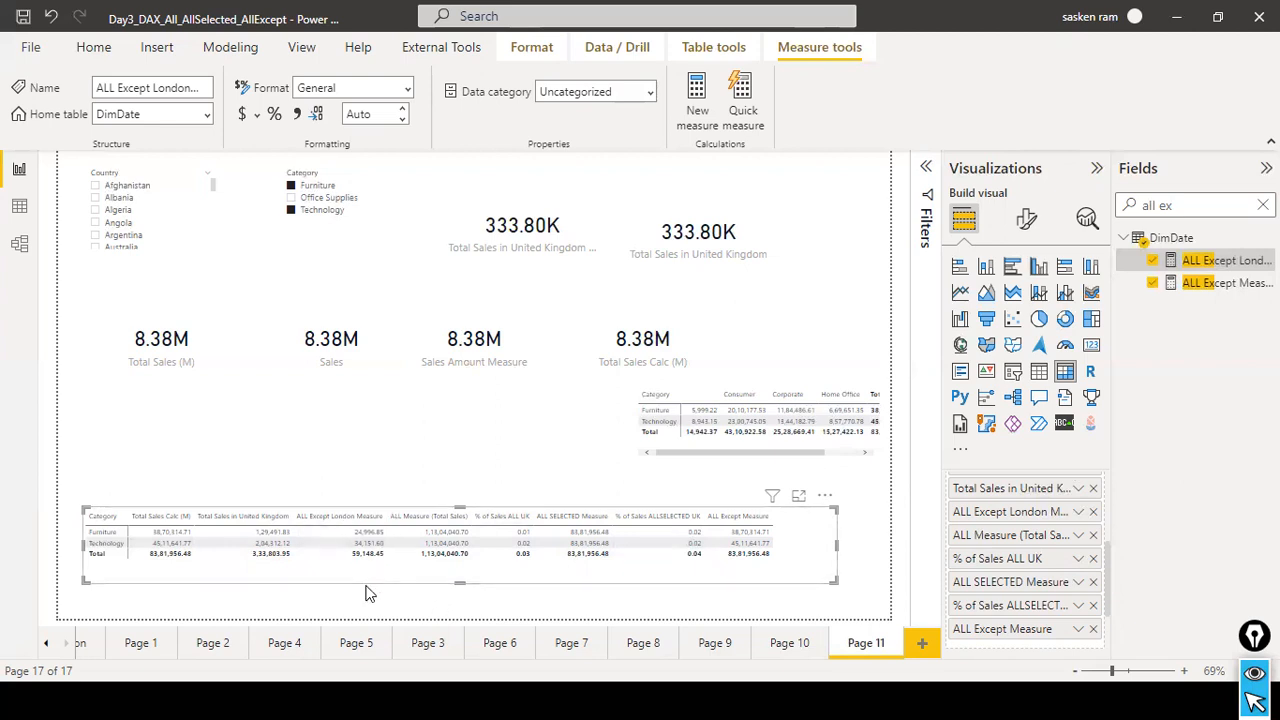
Clear the field search and compare the matrix measures with and without Afghanistan selected in the Country slicer.
{"action": "left_click", "coordinate": [95, 189]}
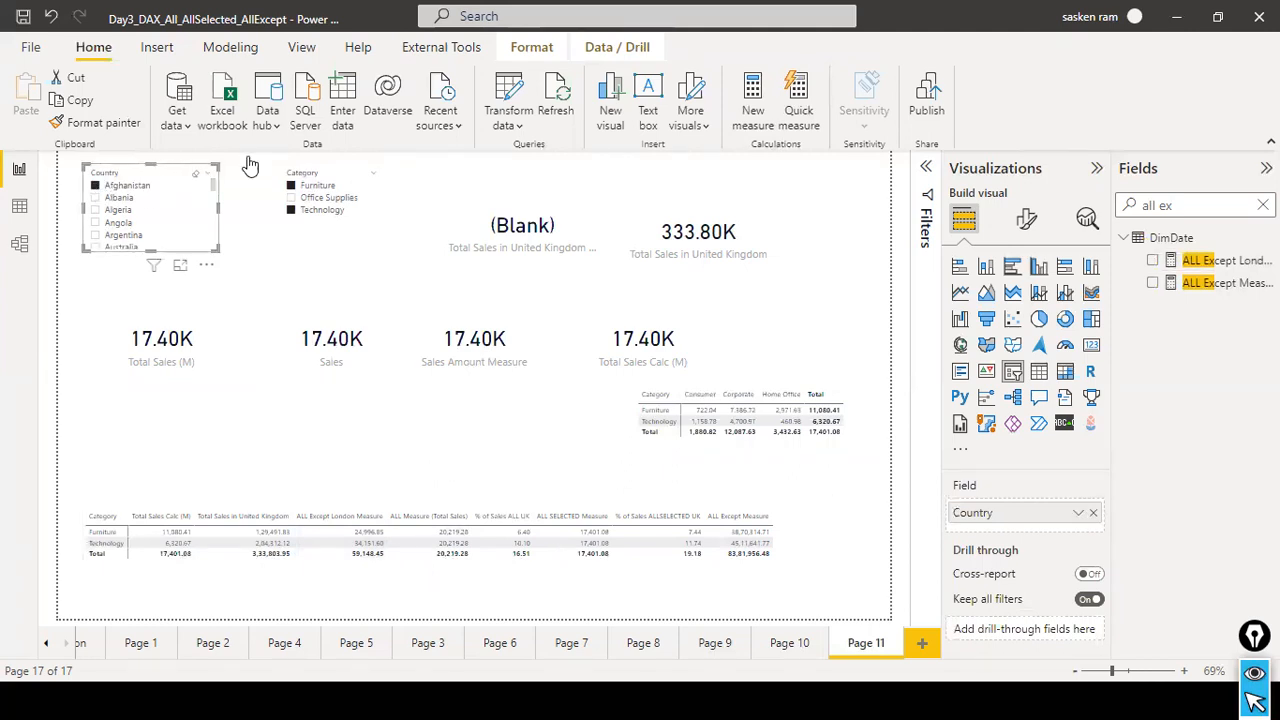
{"action": "left_click", "coordinate": [207, 173]}
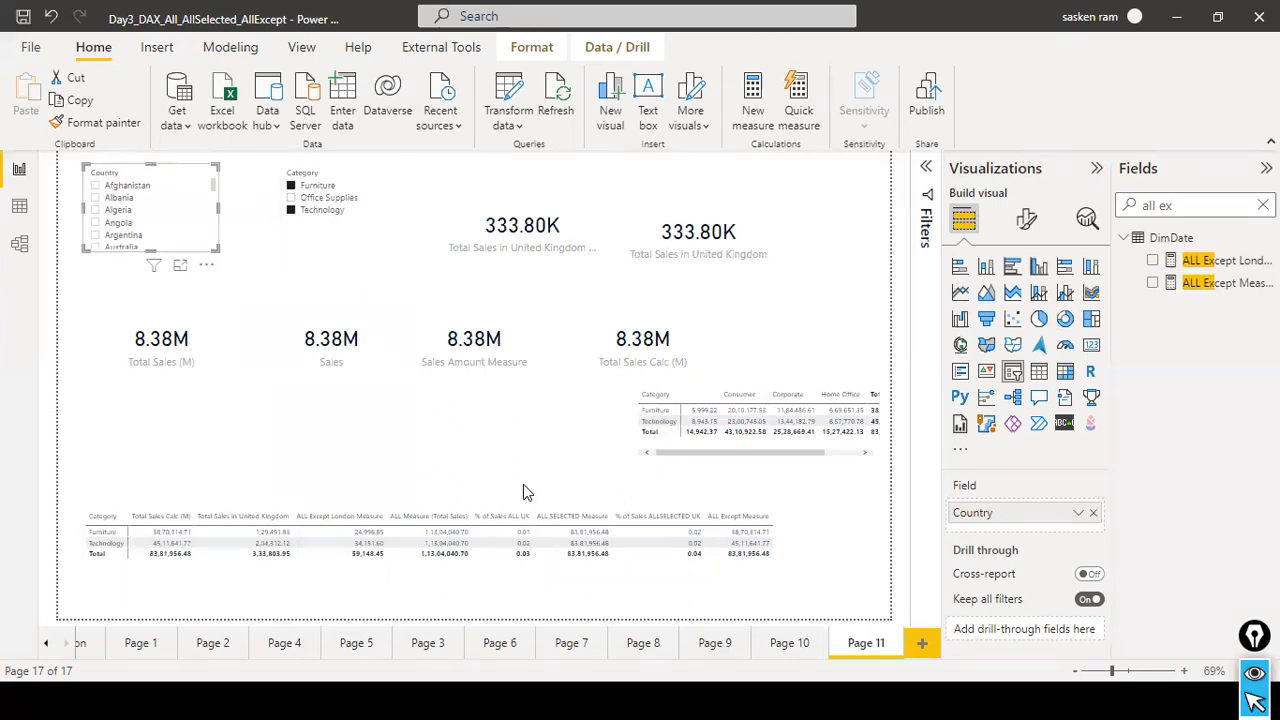
{"action": "left_click", "coordinate": [488, 440]}
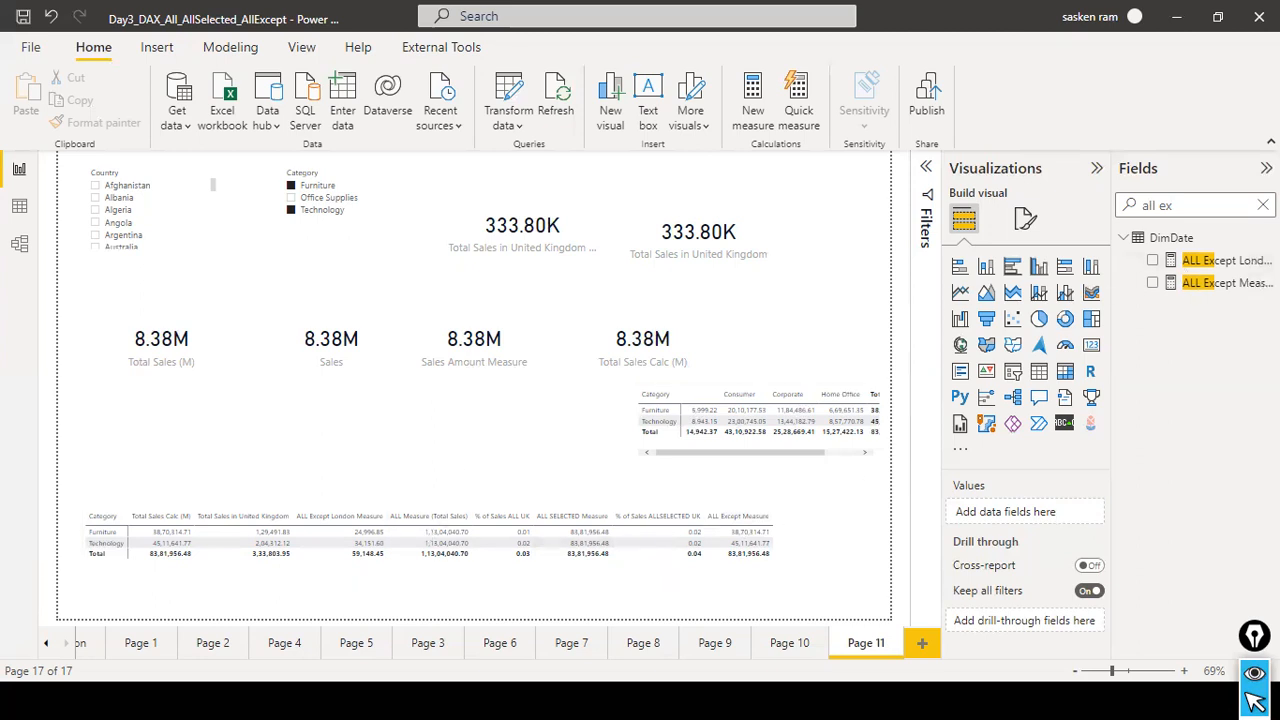
{"action": "left_click", "coordinate": [1263, 205]}
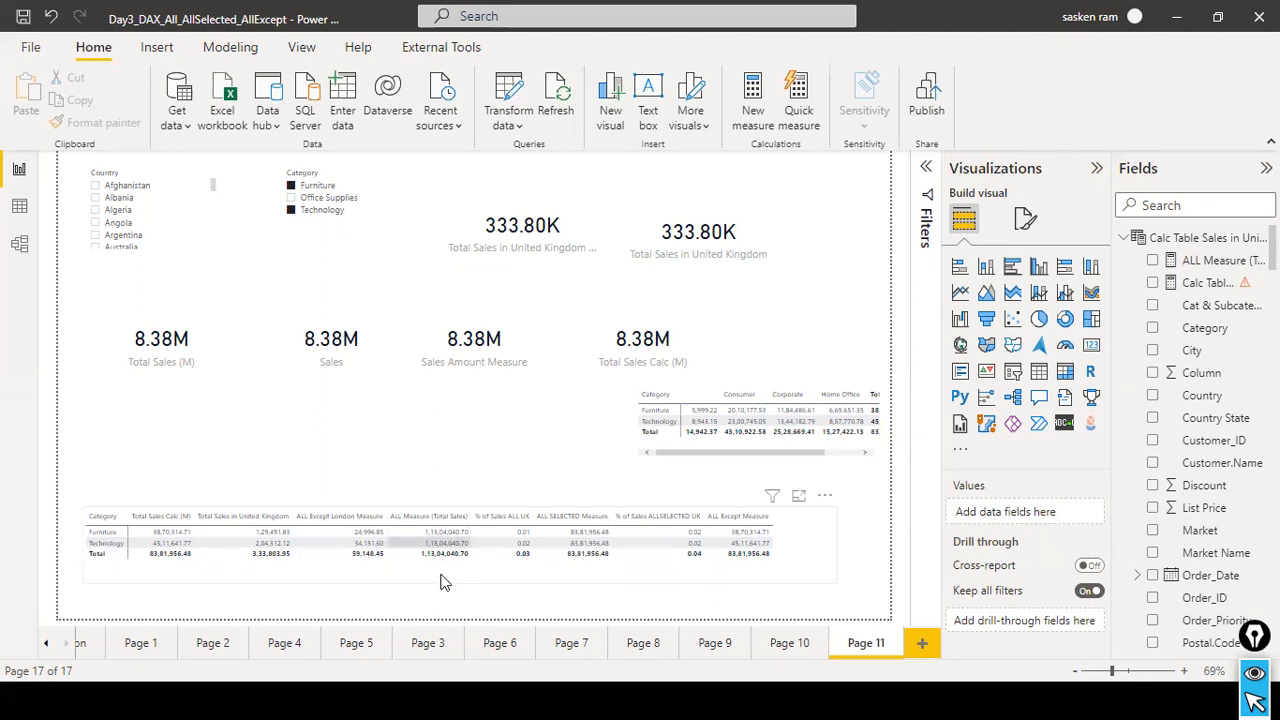
{"action": "left_click", "coordinate": [95, 187]}
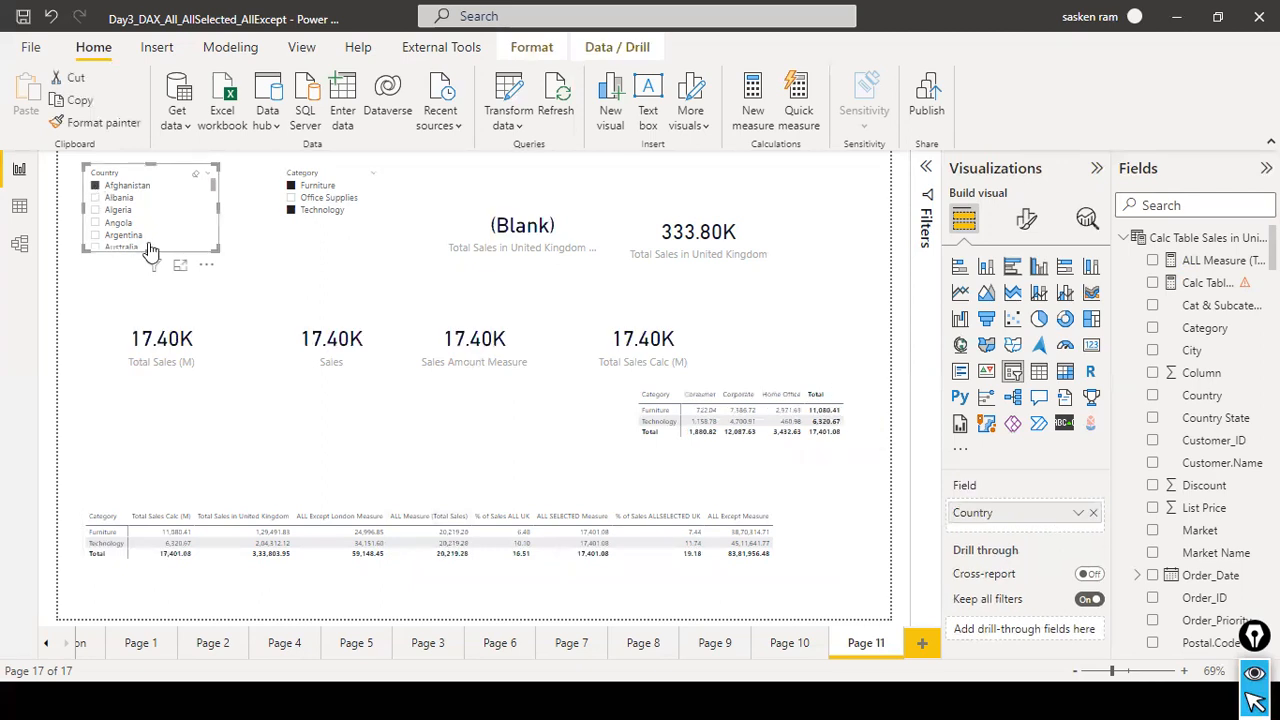
{"action": "left_click", "coordinate": [196, 186]}
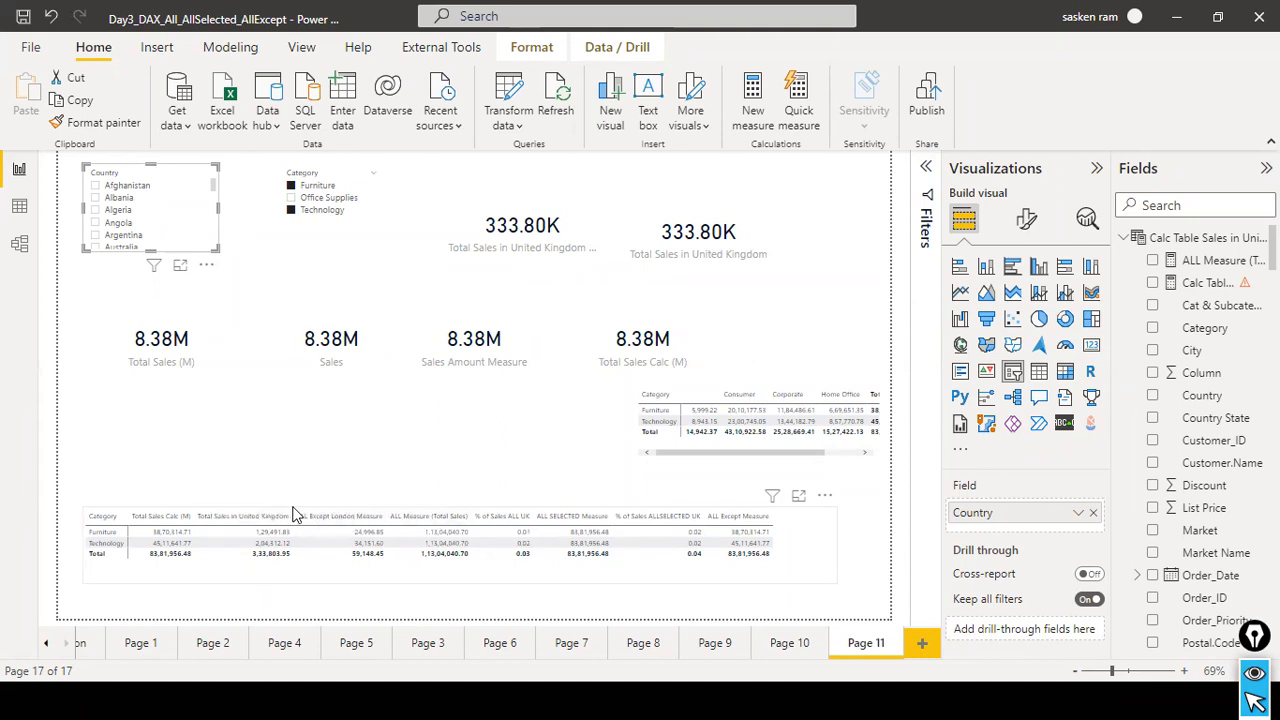
Rename the Total Sales Calc (M) value in the category matrix to "Total Sales" for this visual only.
{"action": "left_click", "coordinate": [235, 516]}
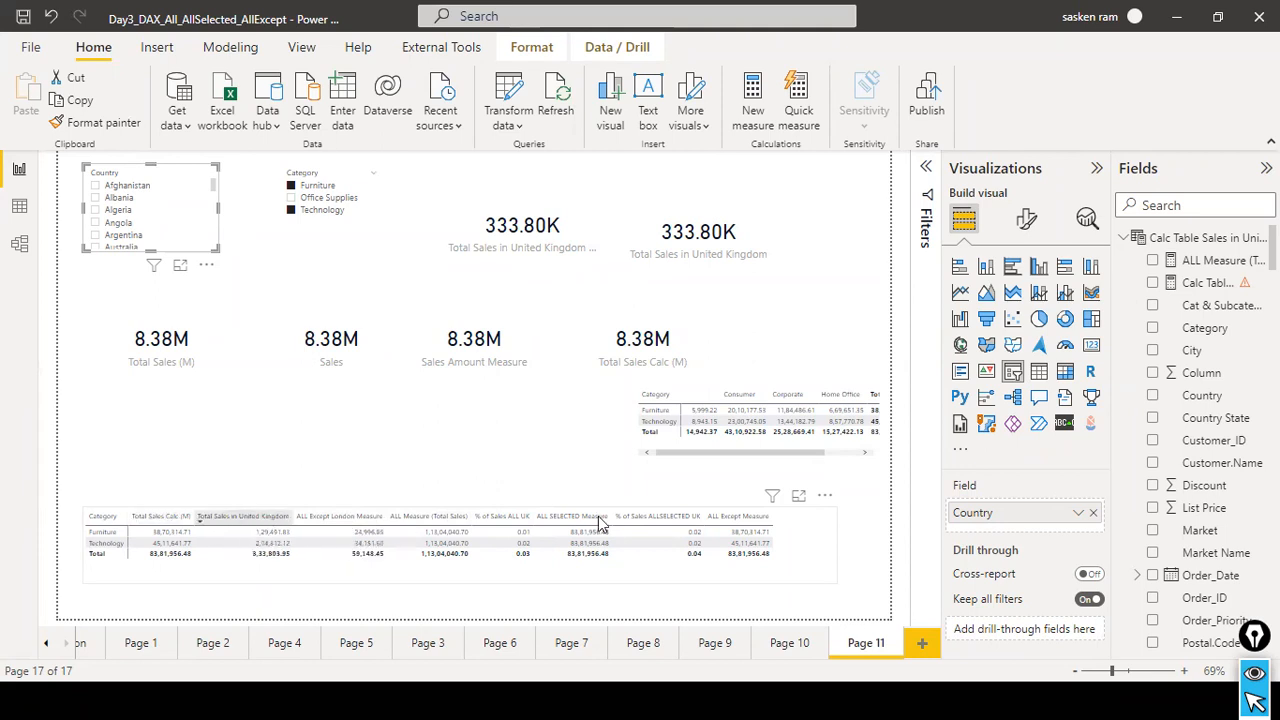
{"action": "left_click", "coordinate": [688, 573]}
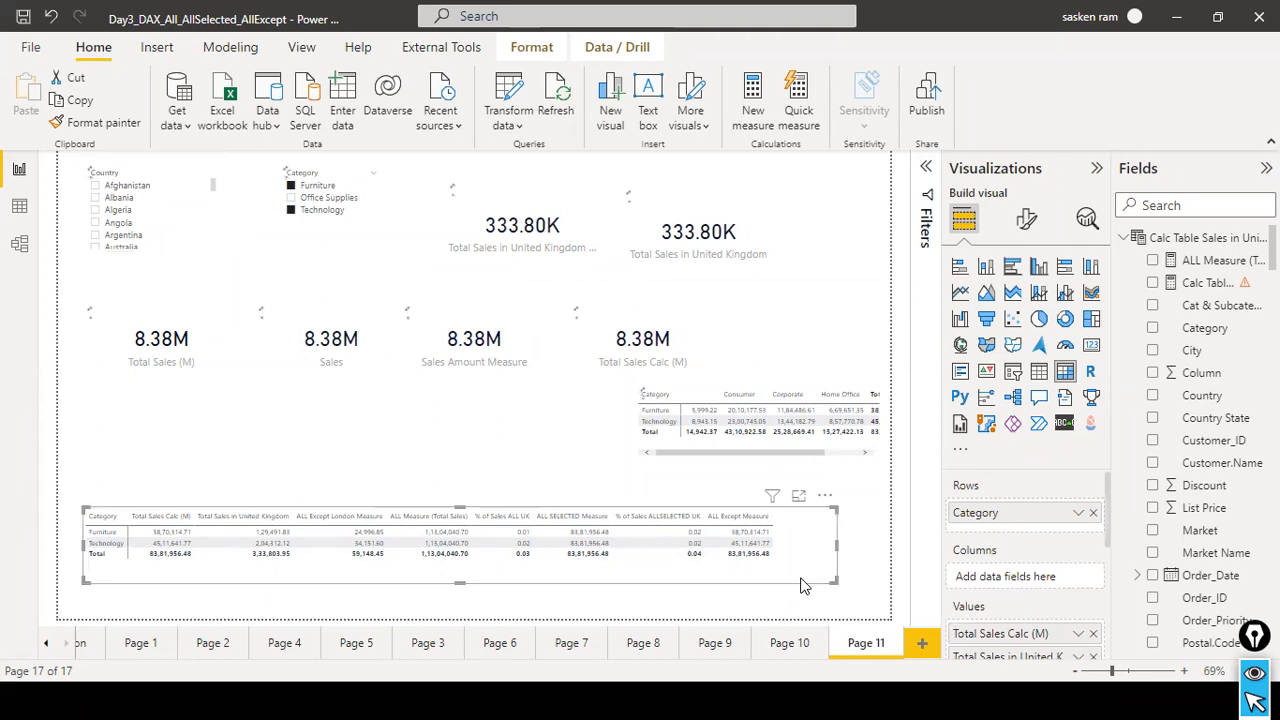
{"action": "scroll", "coordinate": [1104, 576], "scroll_direction": "down", "scroll_amount": 3}
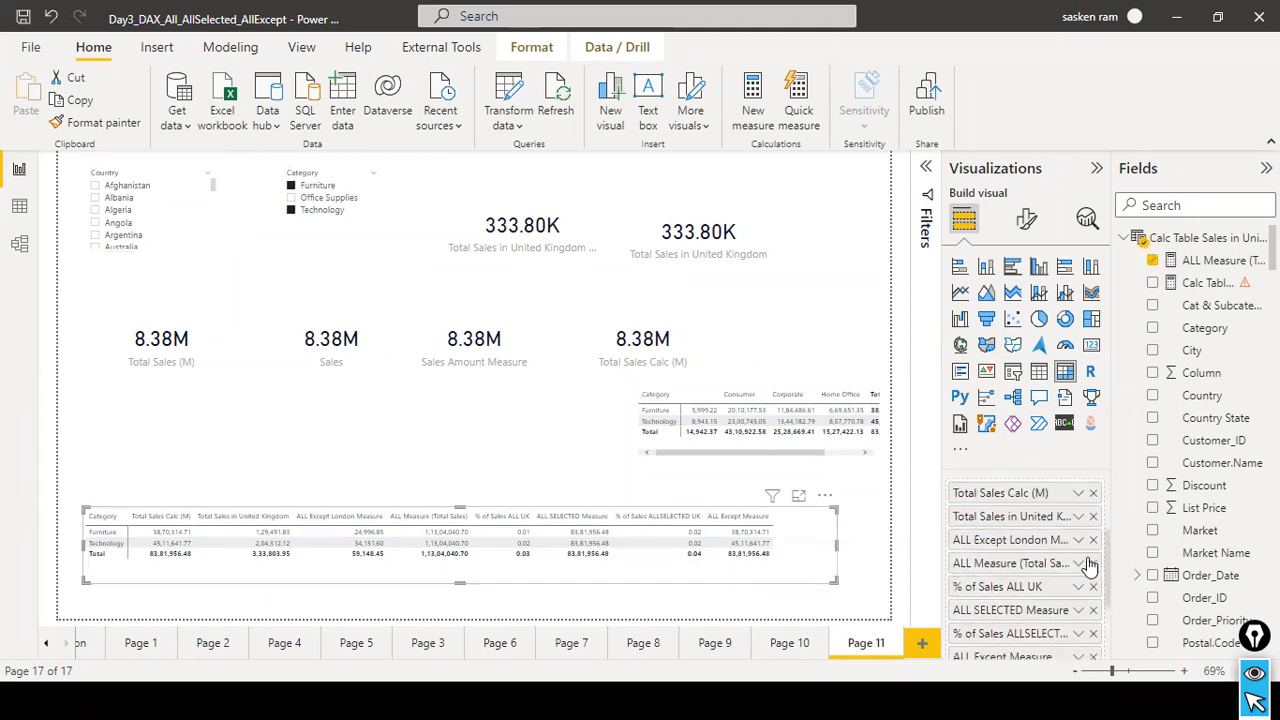
{"action": "scroll", "coordinate": [1088, 560], "scroll_direction": "up", "scroll_amount": 1}
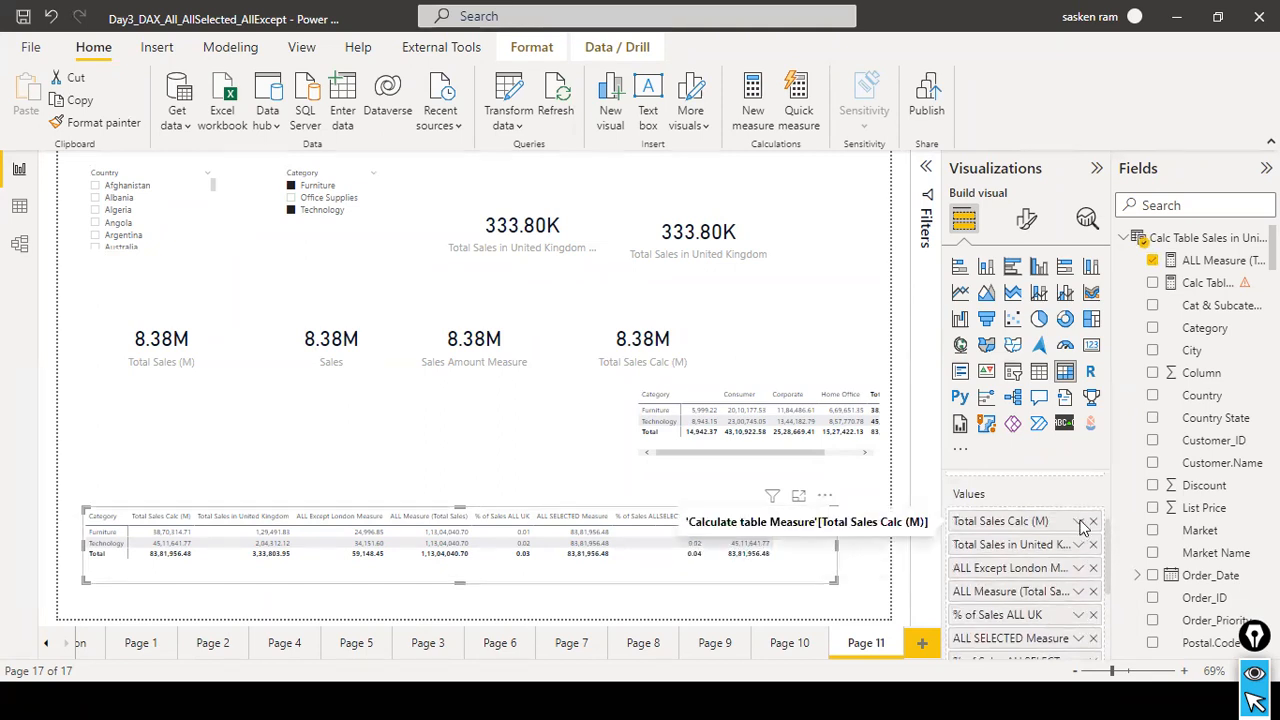
{"action": "left_click", "coordinate": [1080, 523]}
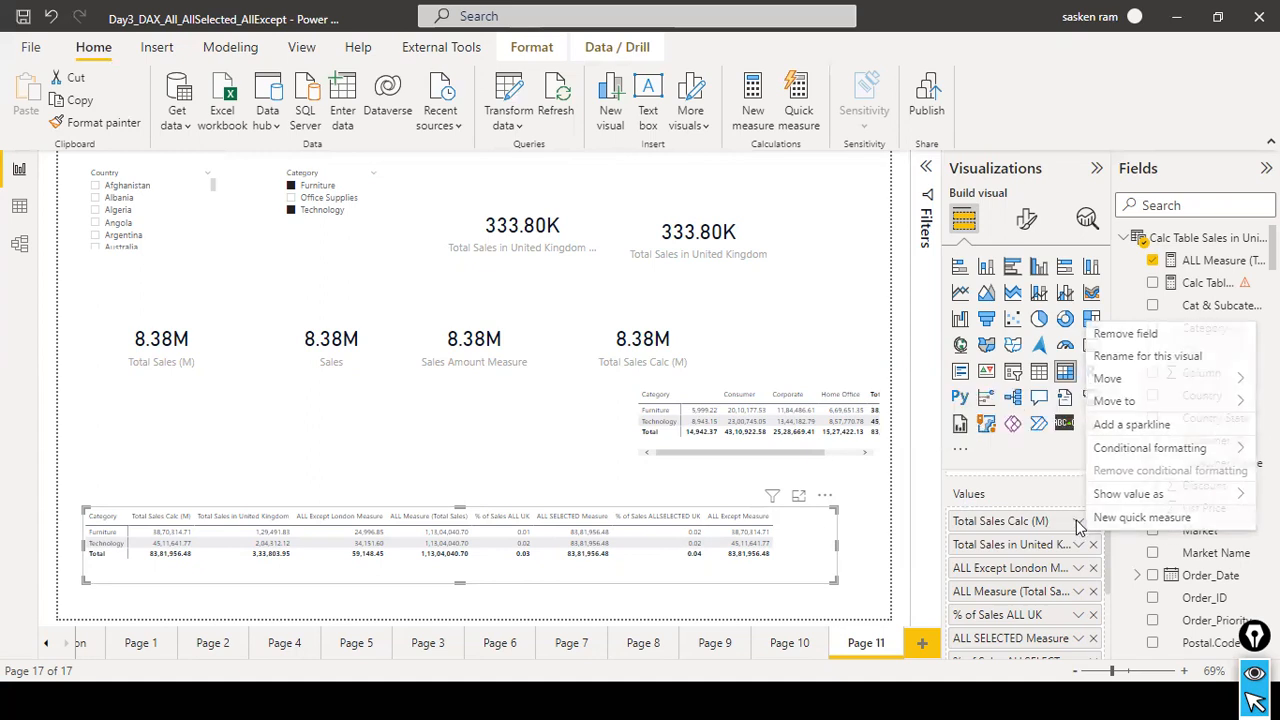
{"action": "left_click", "coordinate": [1130, 360]}
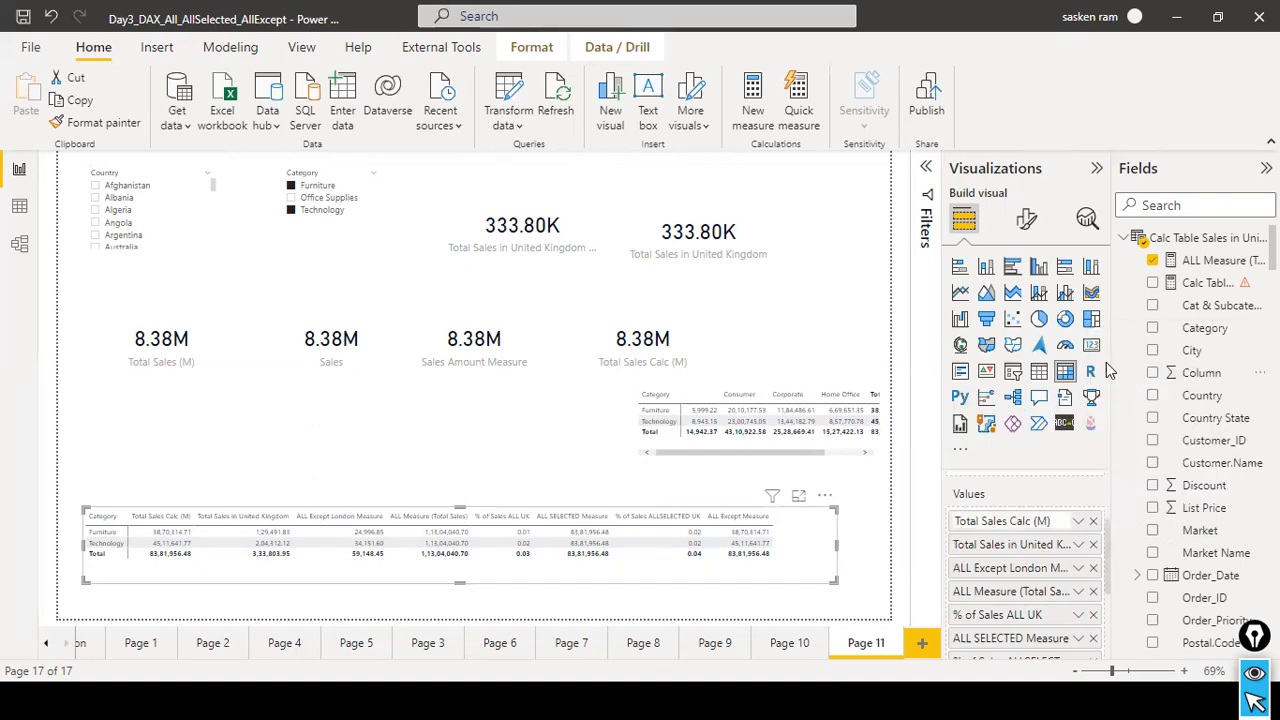
{"action": "type", "text": "T"}
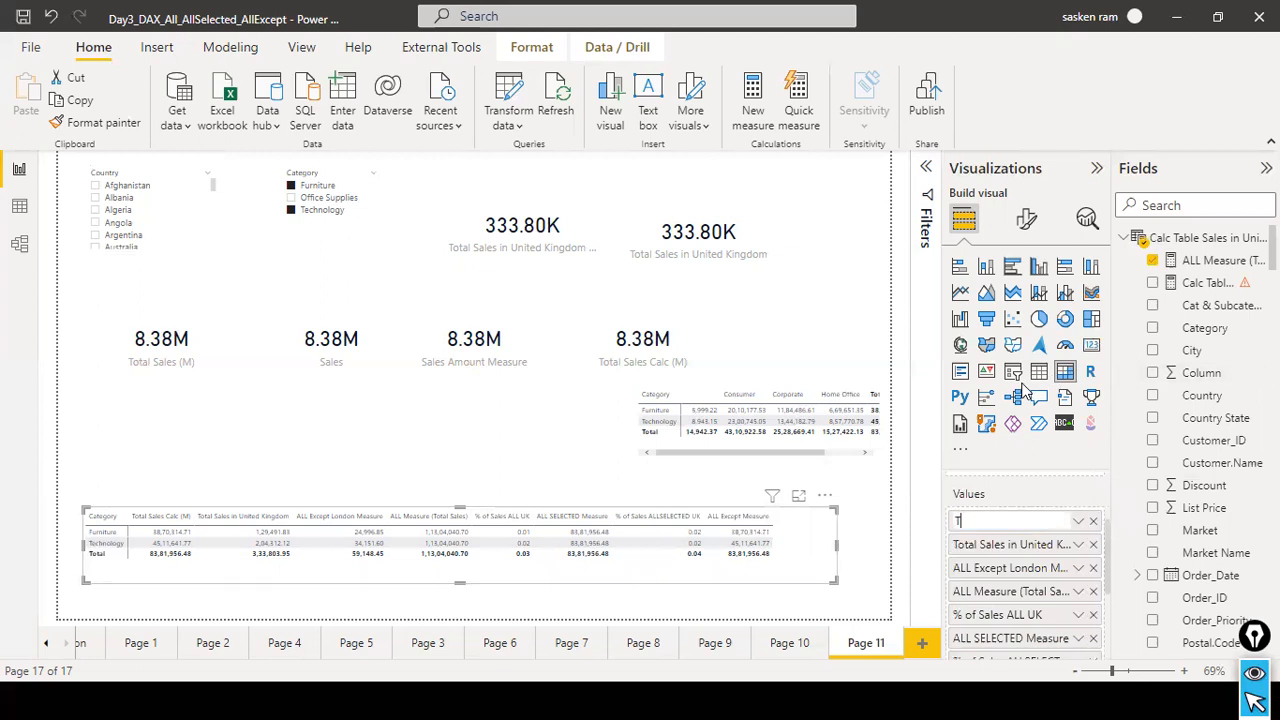
{"action": "type", "text": "otal Sales"}
{"action": "key", "text": "Return"}
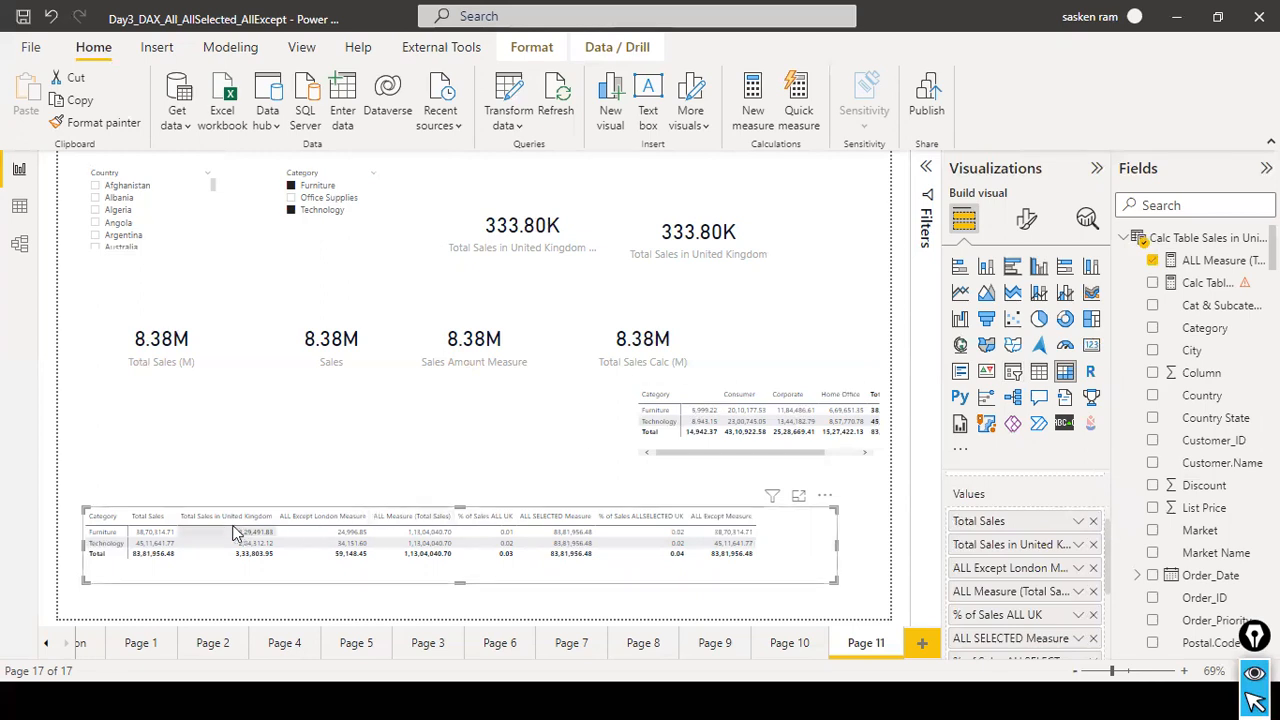
{"action": "left_click", "coordinate": [527, 478]}
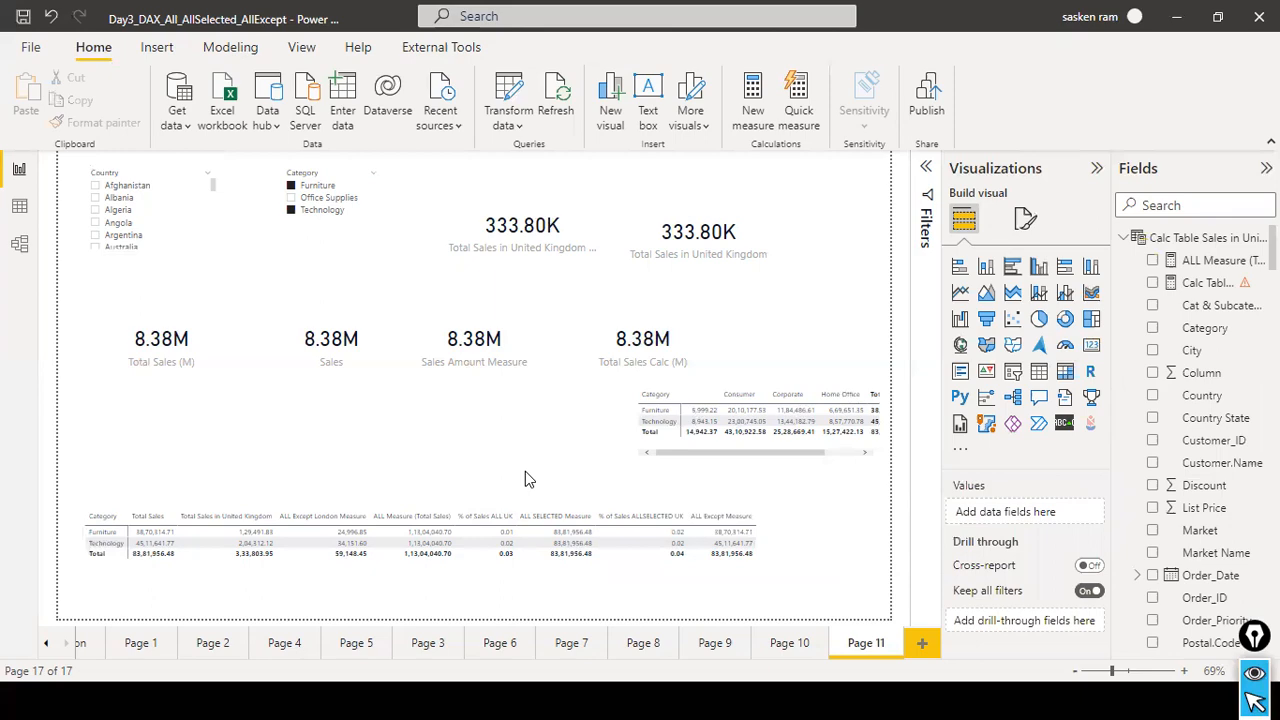
Switch to the PowerPoint slide show and review the slides on ALLEXCEPT, the ALL function use cases, and the table and relationship functions.
{"action": "key", "text": "alt+Tab"}
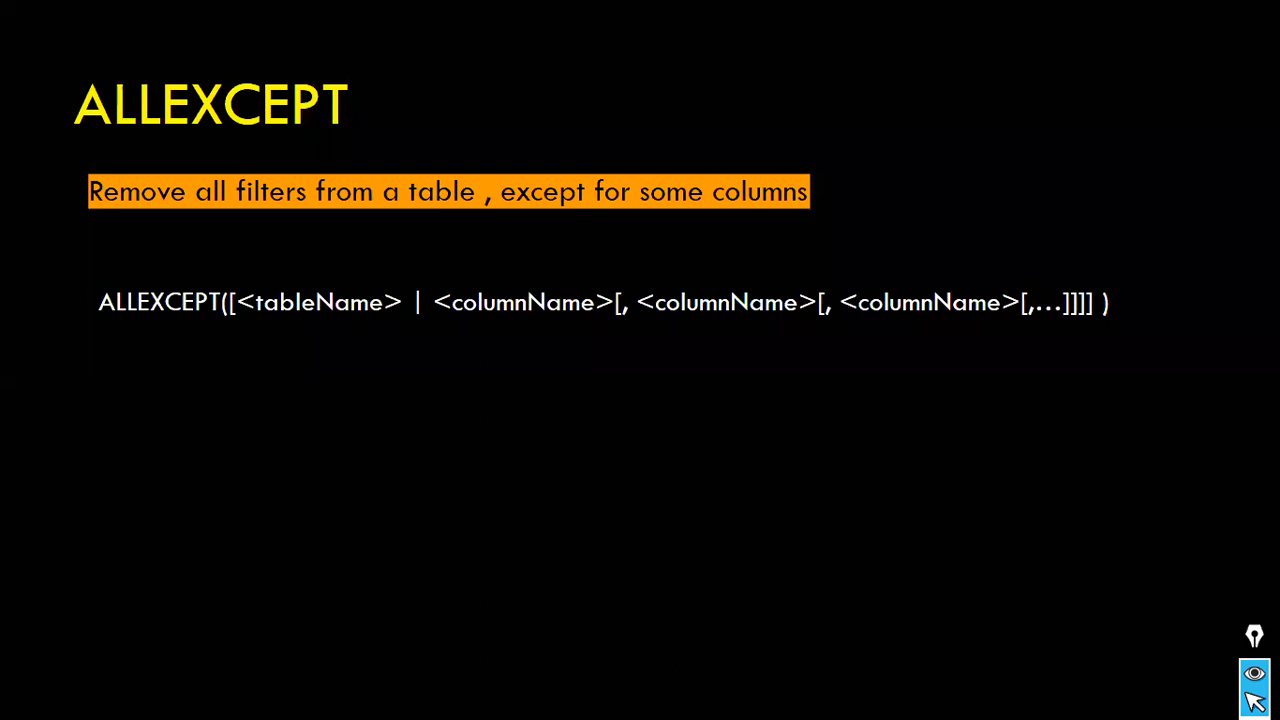
{"action": "key", "text": "Right"}
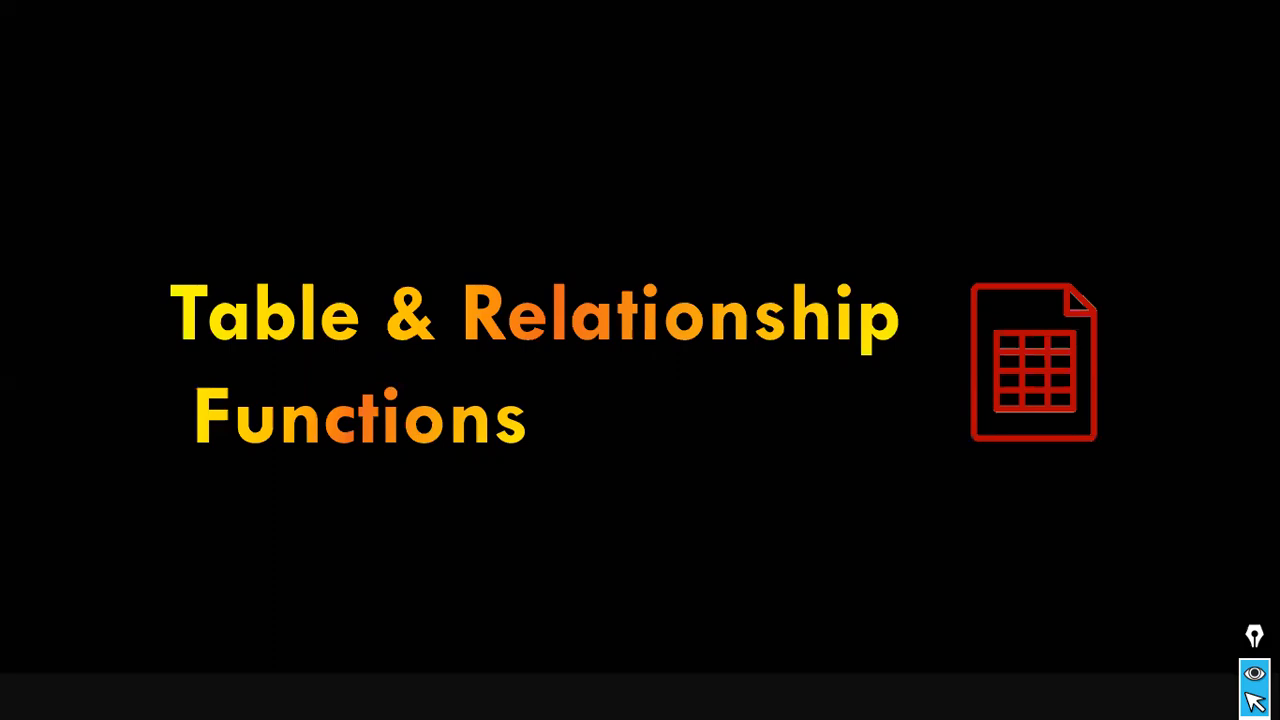
{"action": "key", "text": "Left"}
{"action": "key", "text": "Left"}
{"action": "key", "text": "Left"}
{"action": "key", "text": "Left"}
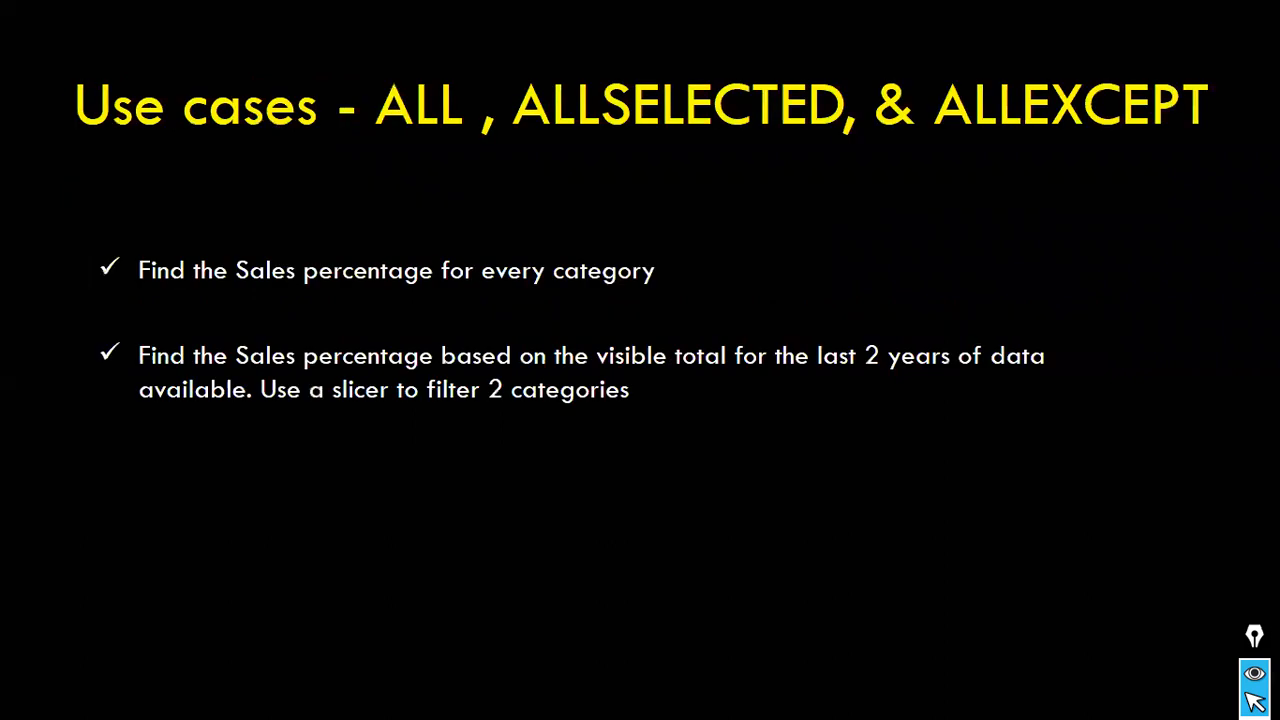
{"action": "key", "text": "Right"}
{"action": "key", "text": "Right"}
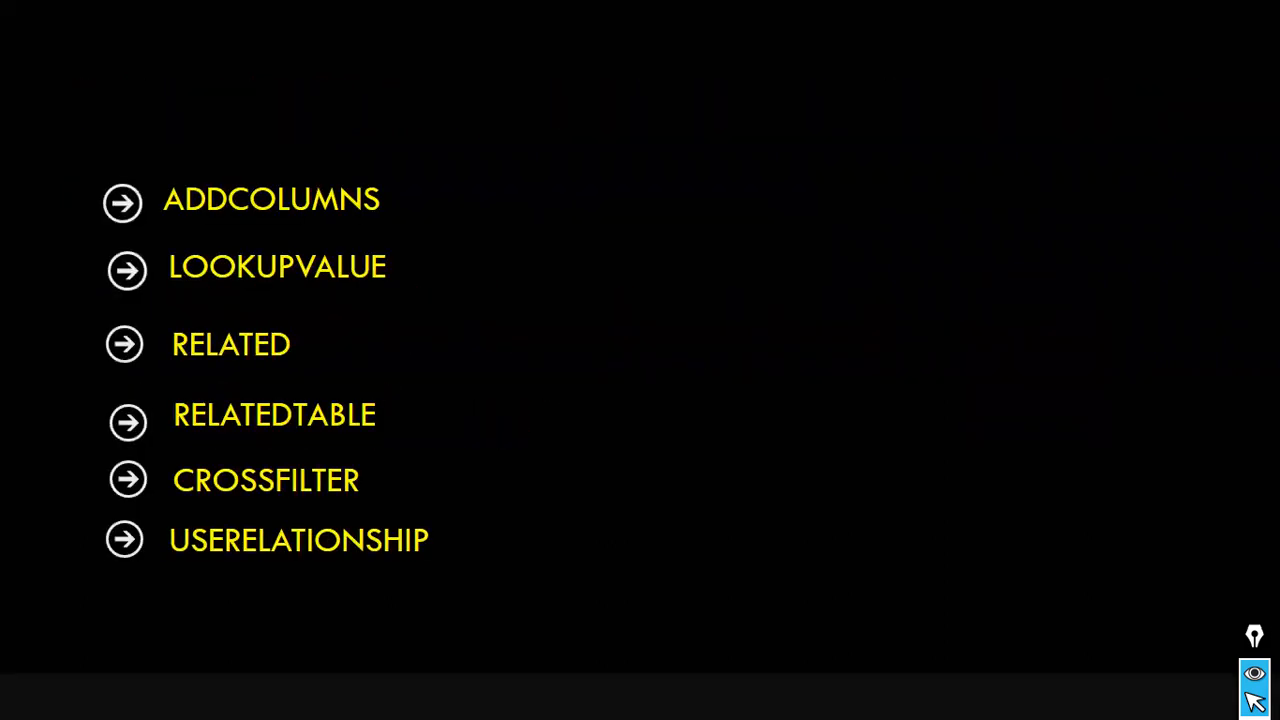
{"action": "key", "text": "Left"}
{"action": "key", "text": "Left"}
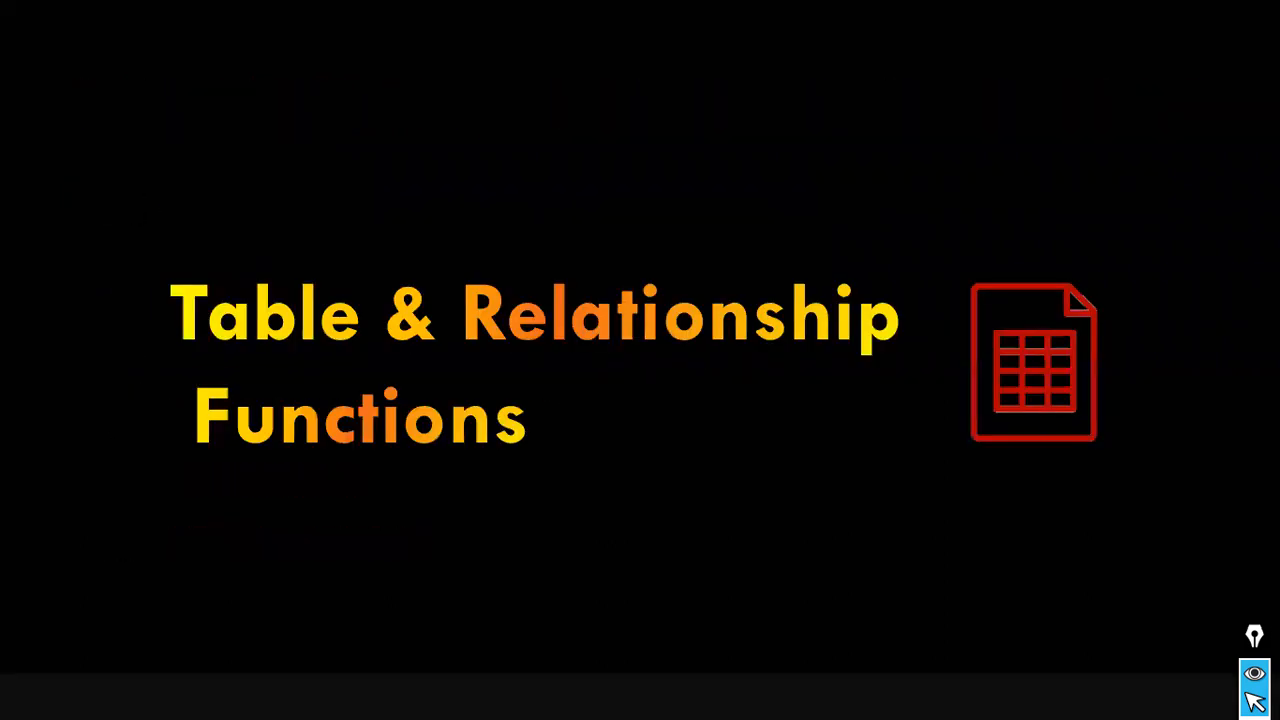
Switch to Power BI, search the fields for "remove" and open the formula of the Remove filter Orders measure in sales_w04.
{"action": "key", "text": "alt+Tab"}
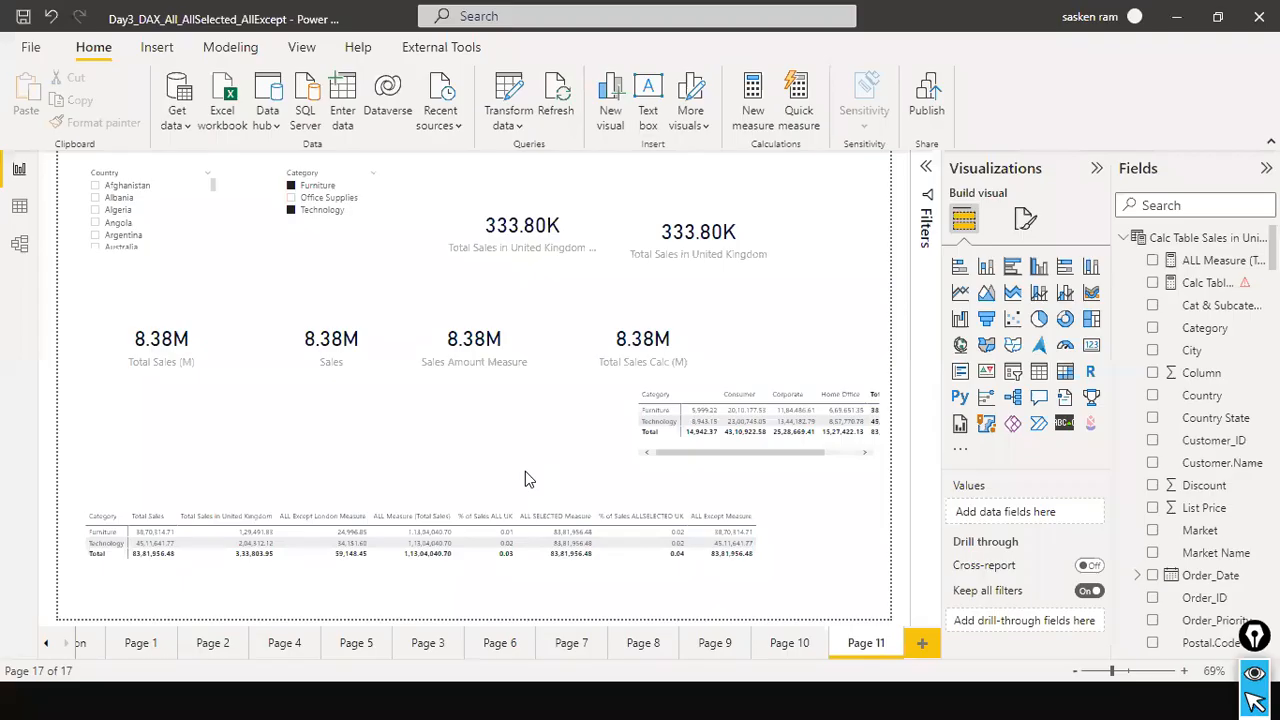
{"action": "left_click", "coordinate": [1190, 205]}
{"action": "type", "text": "remove"}
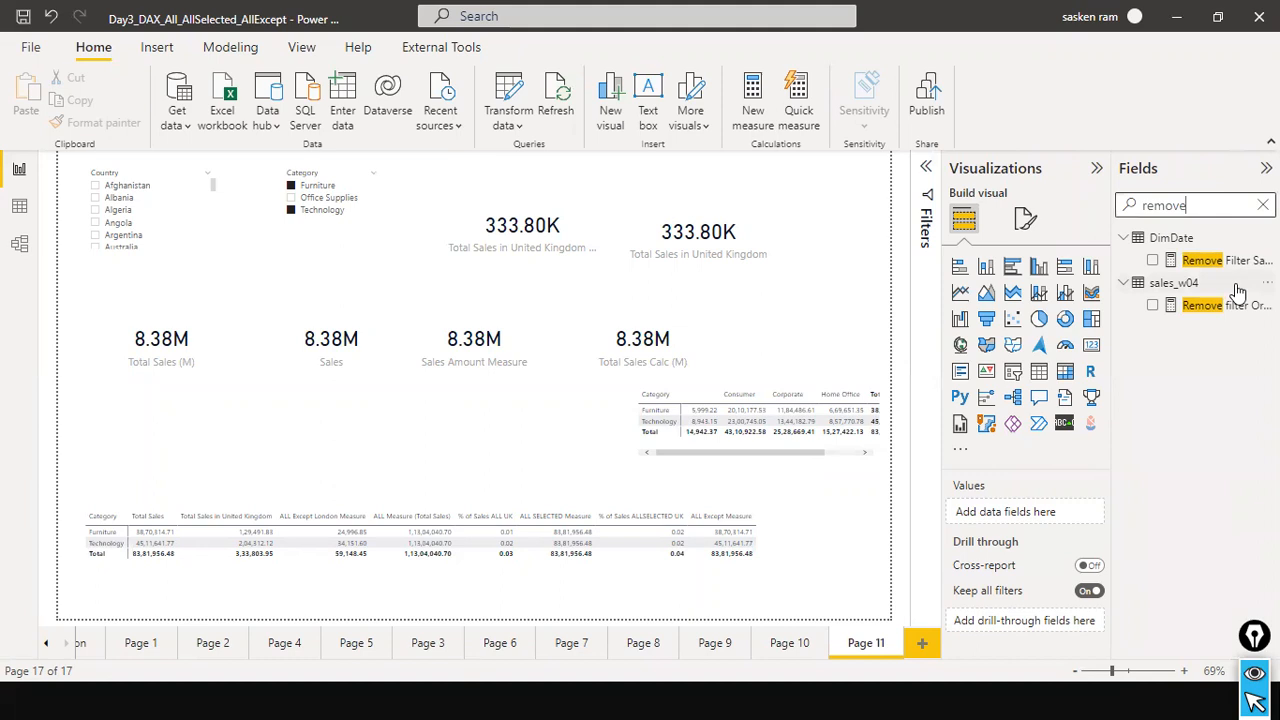
{"action": "left_click", "coordinate": [1212, 306]}
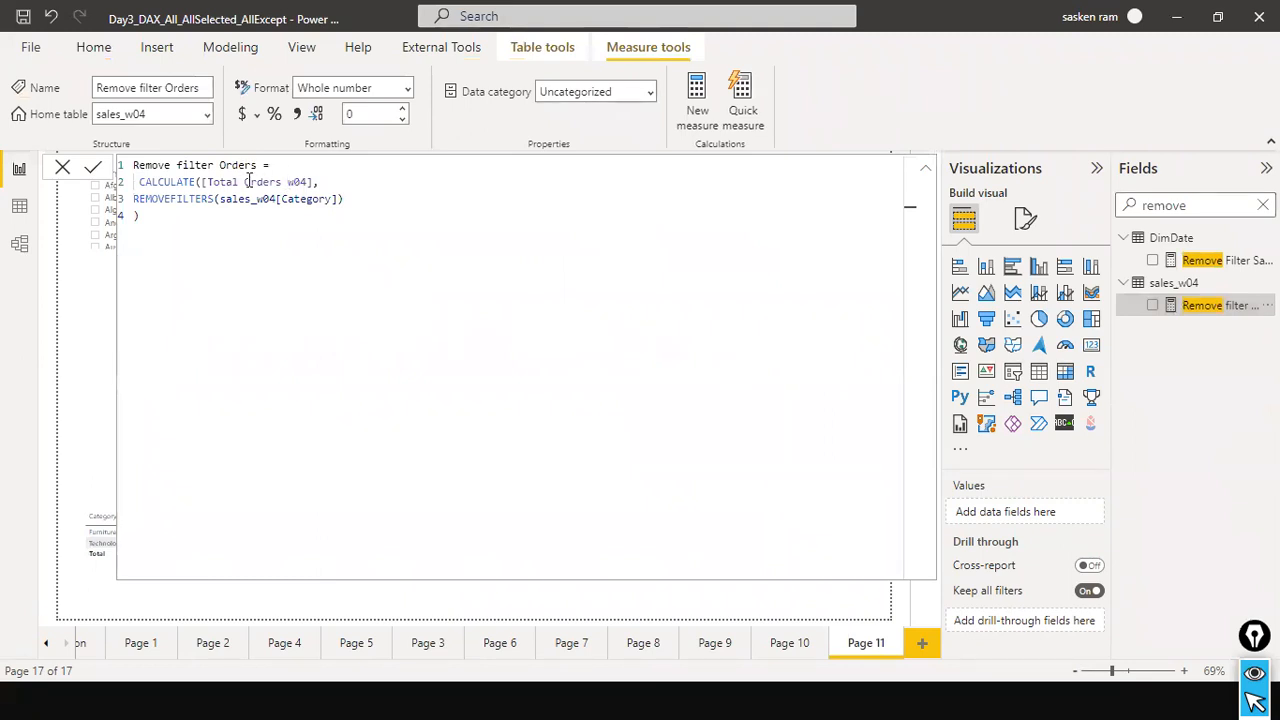
Replace the Total Orders w04 measure inside CALCULATE with [Total Sales].
{"action": "left_click_drag", "start_coordinate": [245, 181], "coordinate": [310, 181]}
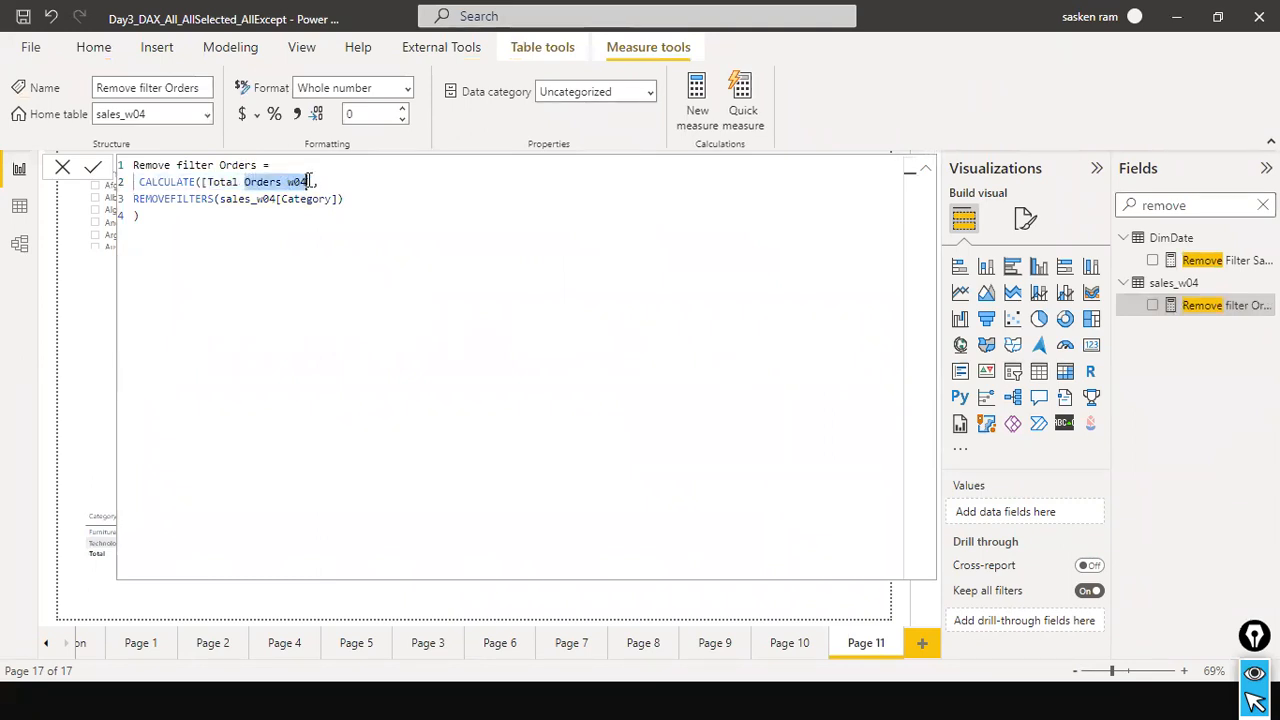
{"action": "type", "text": "Sales"}
{"action": "key", "text": "BackSpace"}
{"action": "key", "text": "BackSpace"}
{"action": "key", "text": "BackSpace"}
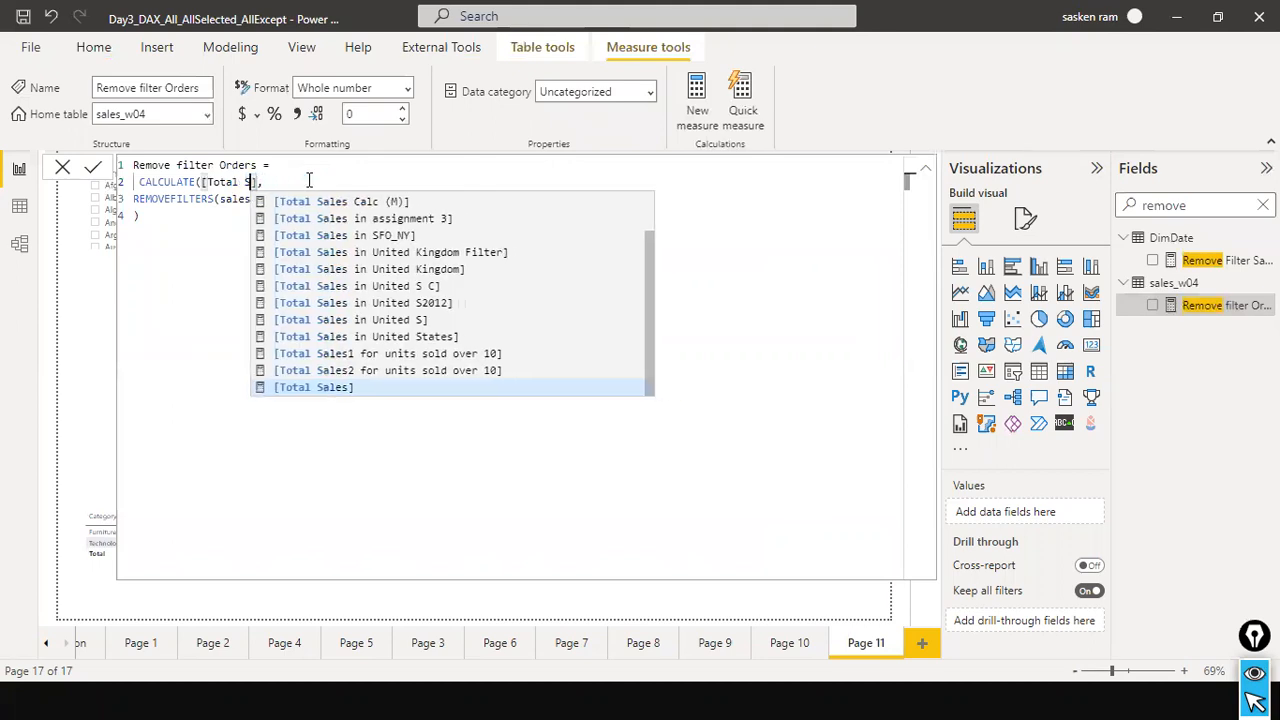
{"action": "key", "text": "Tab"}
Rename the measure to Remove filter Category in its formula, commit it and close the formula editor.
{"action": "key", "text": "Down"}
{"action": "key", "text": "Down"}
{"action": "key", "text": "Up"}
{"action": "key", "text": "Up"}
{"action": "key", "text": "Up"}
{"action": "key", "text": "ctrl+Left"}
{"action": "key", "text": "ctrl+Left"}
{"action": "key", "text": "ctrl+shift+Right"}
{"action": "type", "text": "Sa"}
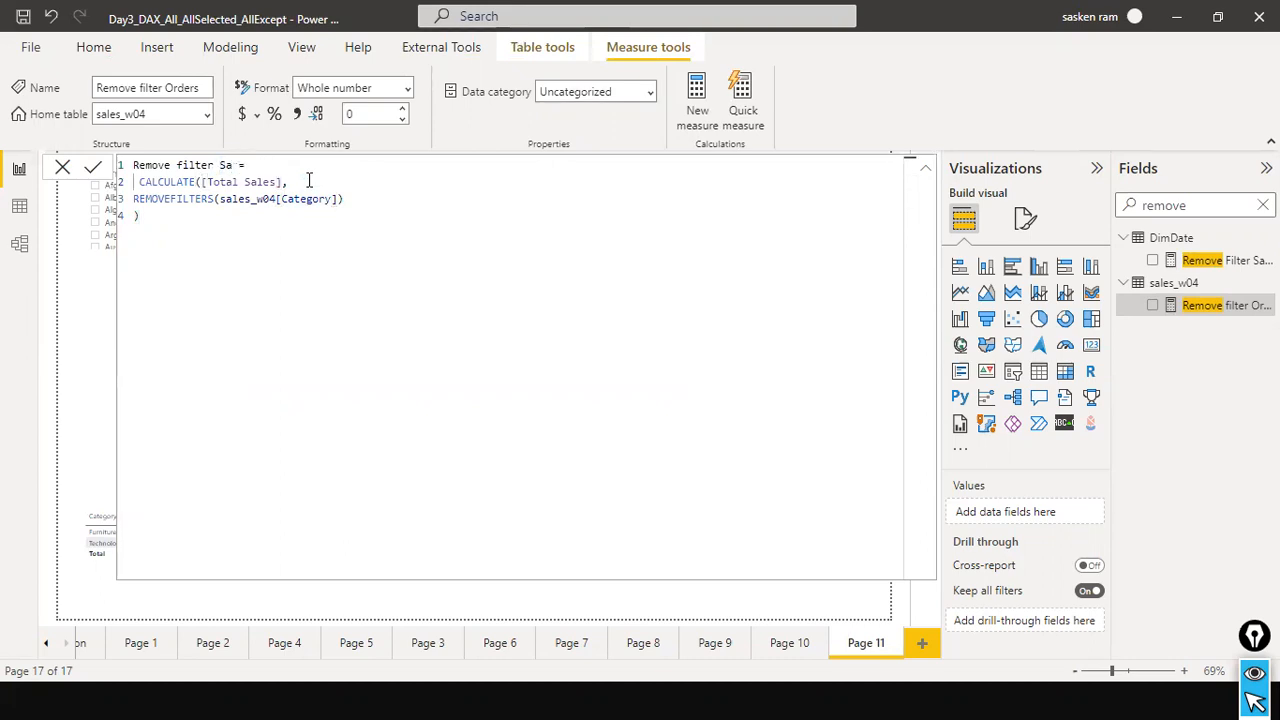
{"action": "key", "text": "BackSpace"}
{"action": "key", "text": "BackSpace"}
{"action": "type", "text": "Category"}
{"action": "key", "text": "Down"}
{"action": "key", "text": "Down"}
{"action": "key", "text": "Down"}
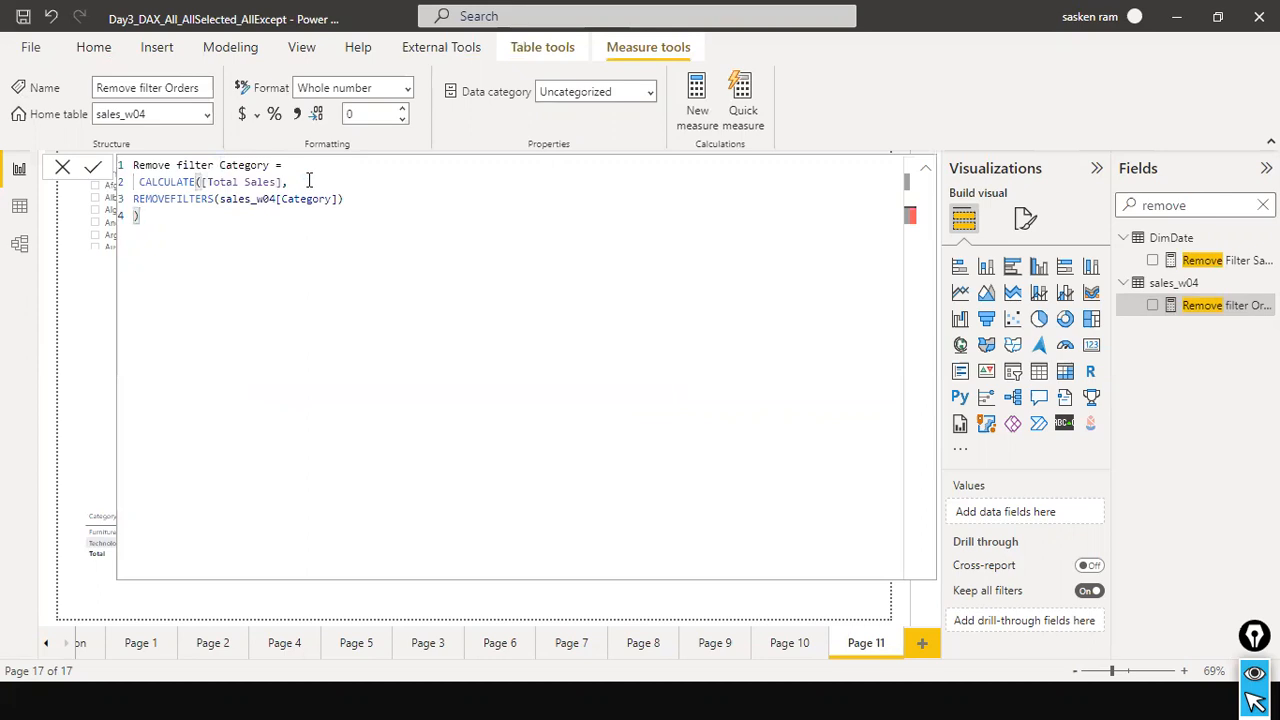
{"action": "key", "text": "Return"}
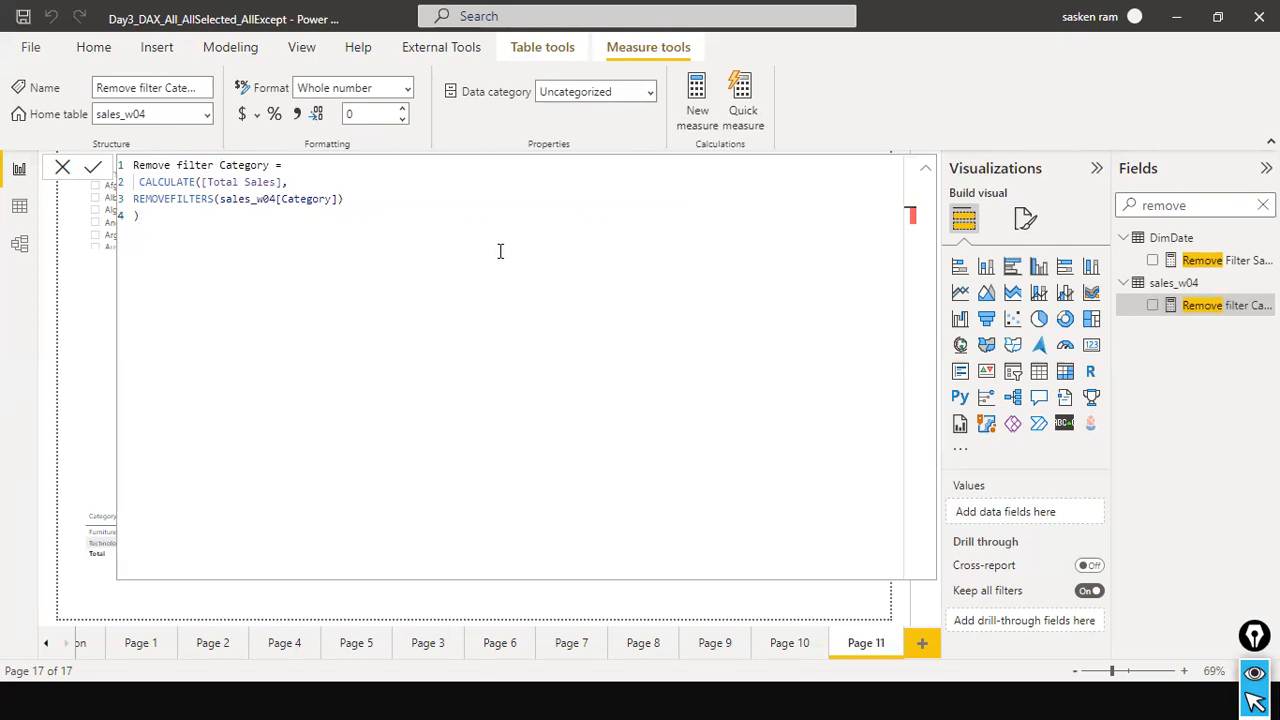
{"action": "left_click", "coordinate": [62, 168]}
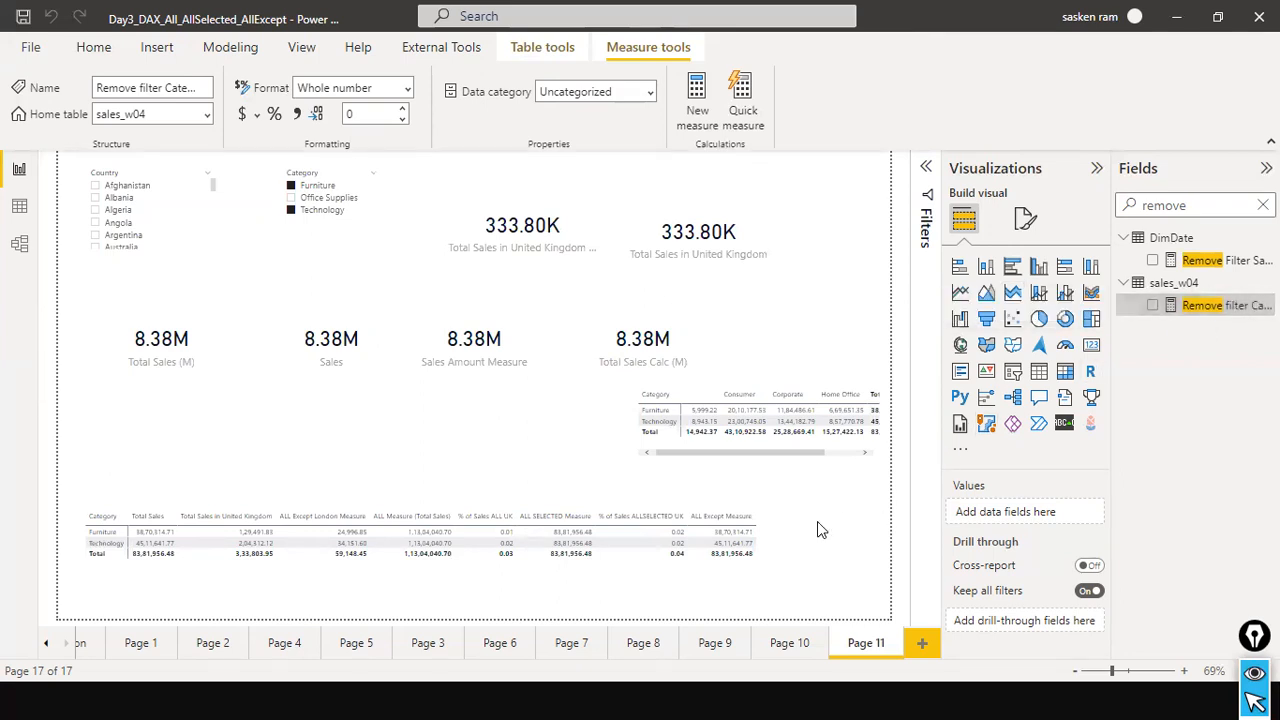
Add the Remove filter Category measure to the values of the wide category matrix and widen the visual slightly.
{"action": "left_click", "coordinate": [776, 550]}
{"action": "left_click_drag", "start_coordinate": [1207, 318], "coordinate": [801, 530]}
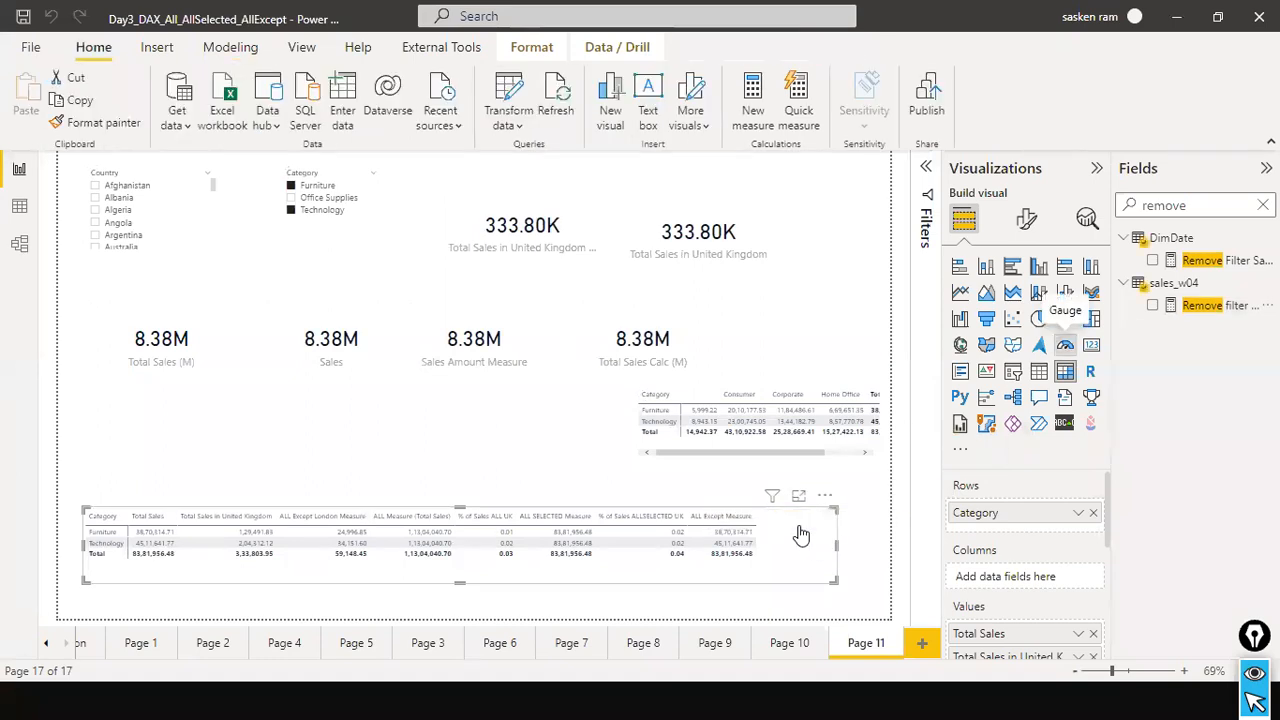
{"action": "left_click_drag", "start_coordinate": [1195, 308], "coordinate": [793, 535]}
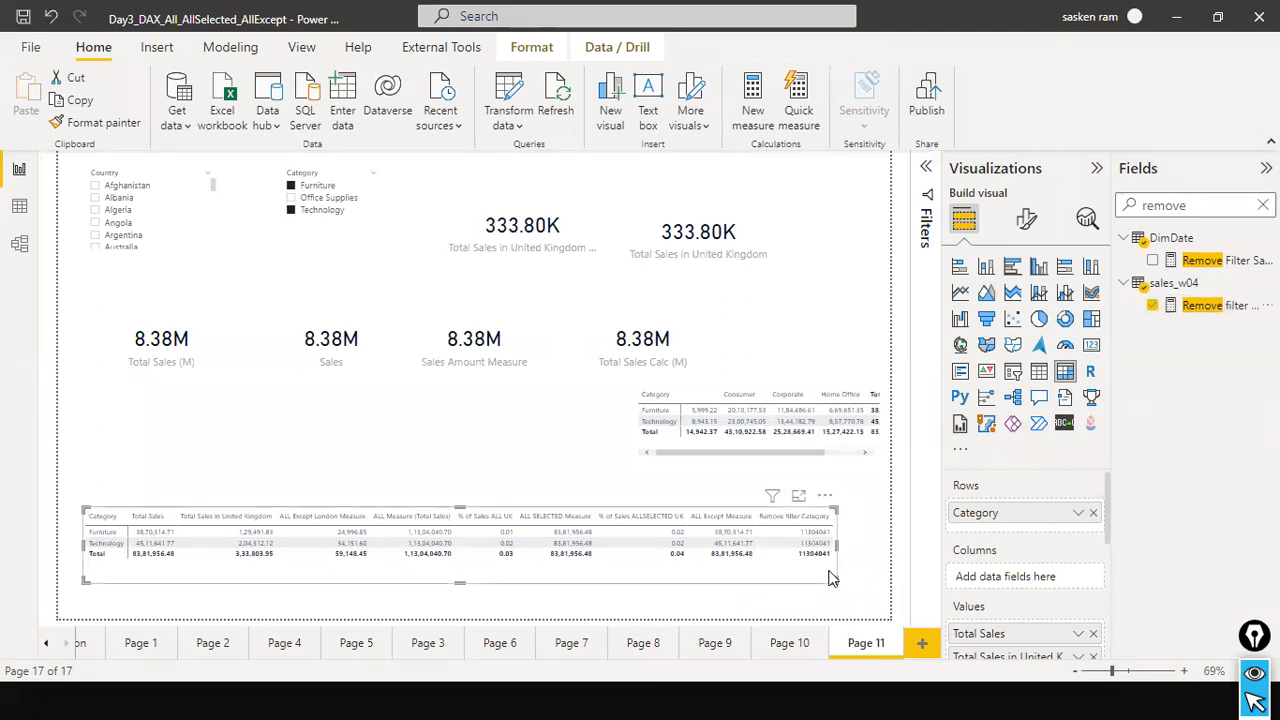
{"action": "left_click_drag", "start_coordinate": [837, 546], "coordinate": [872, 557]}
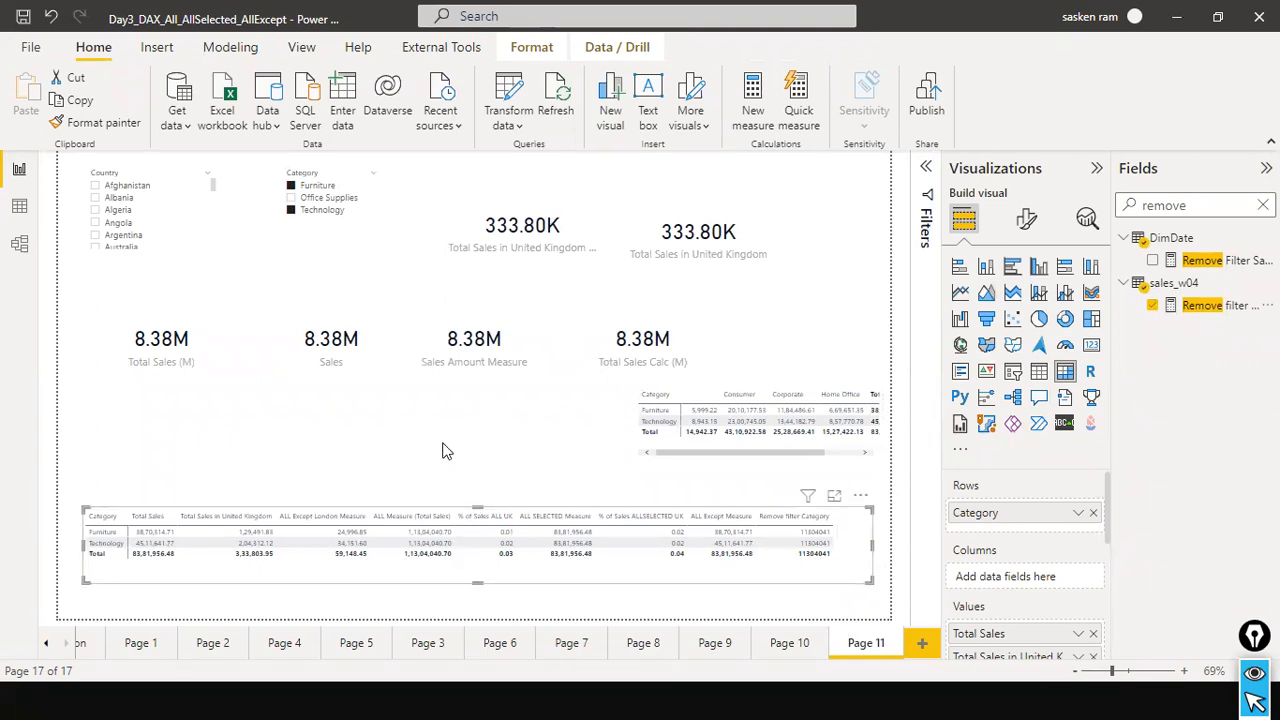
{"action": "left_click_drag", "start_coordinate": [435, 430], "coordinate": [430, 490]}
{"action": "left_click_drag", "start_coordinate": [775, 465], "coordinate": [798, 500]}
Switch to the PowerPoint slide show, revisit the ALLEXCEPT and use cases slides, and exit the show on the use cases slide.
{"action": "key", "text": "alt+Tab"}
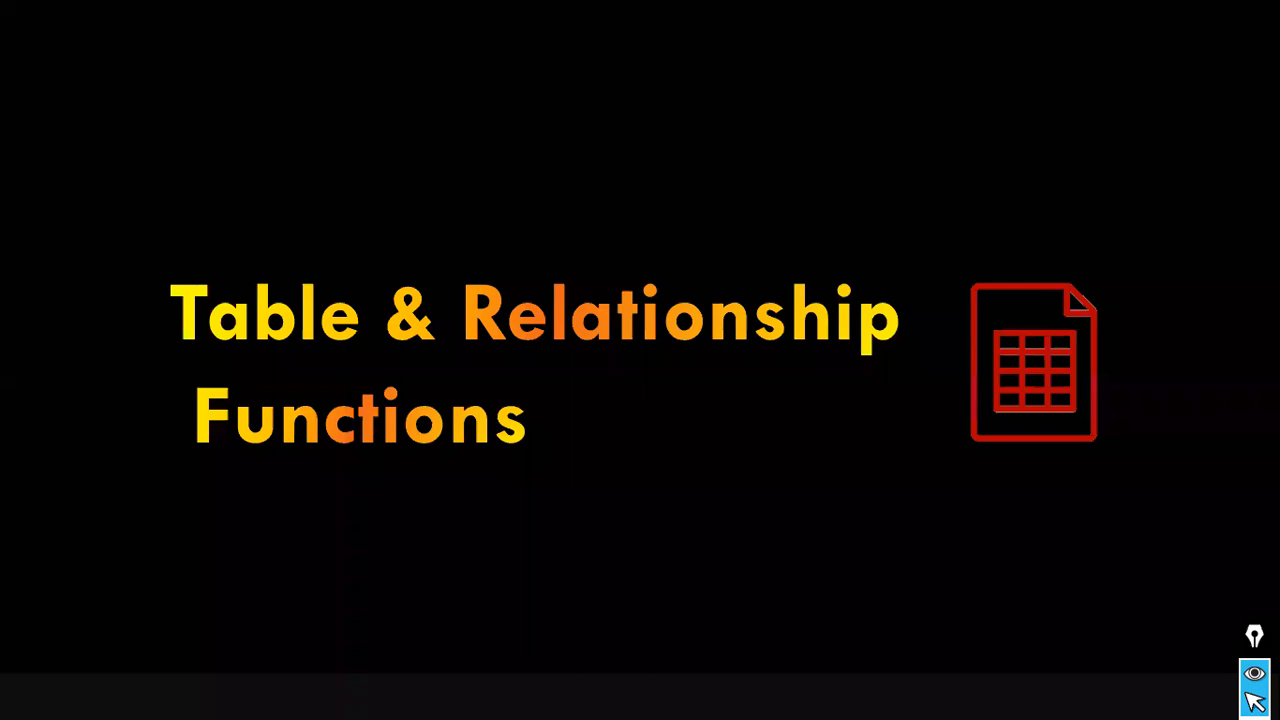
{"action": "left_click", "coordinate": [569, 384]}
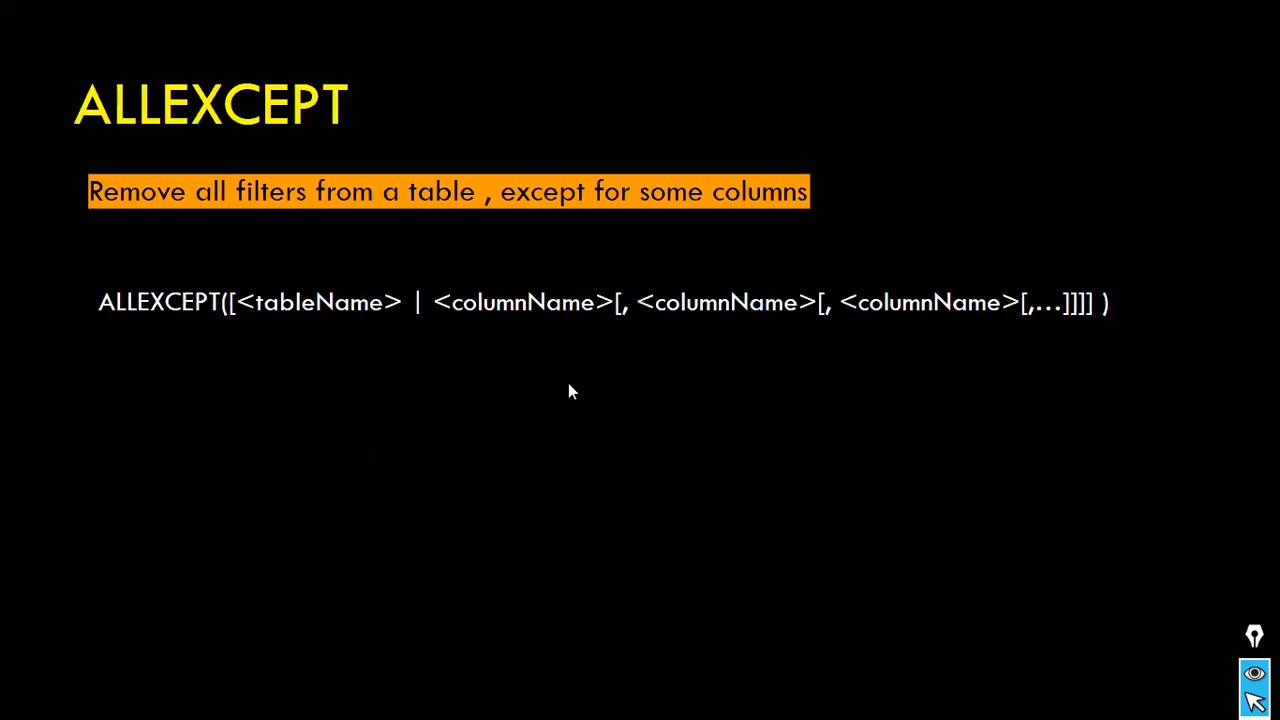
{"action": "key", "text": "Left"}
{"action": "key", "text": "Right"}
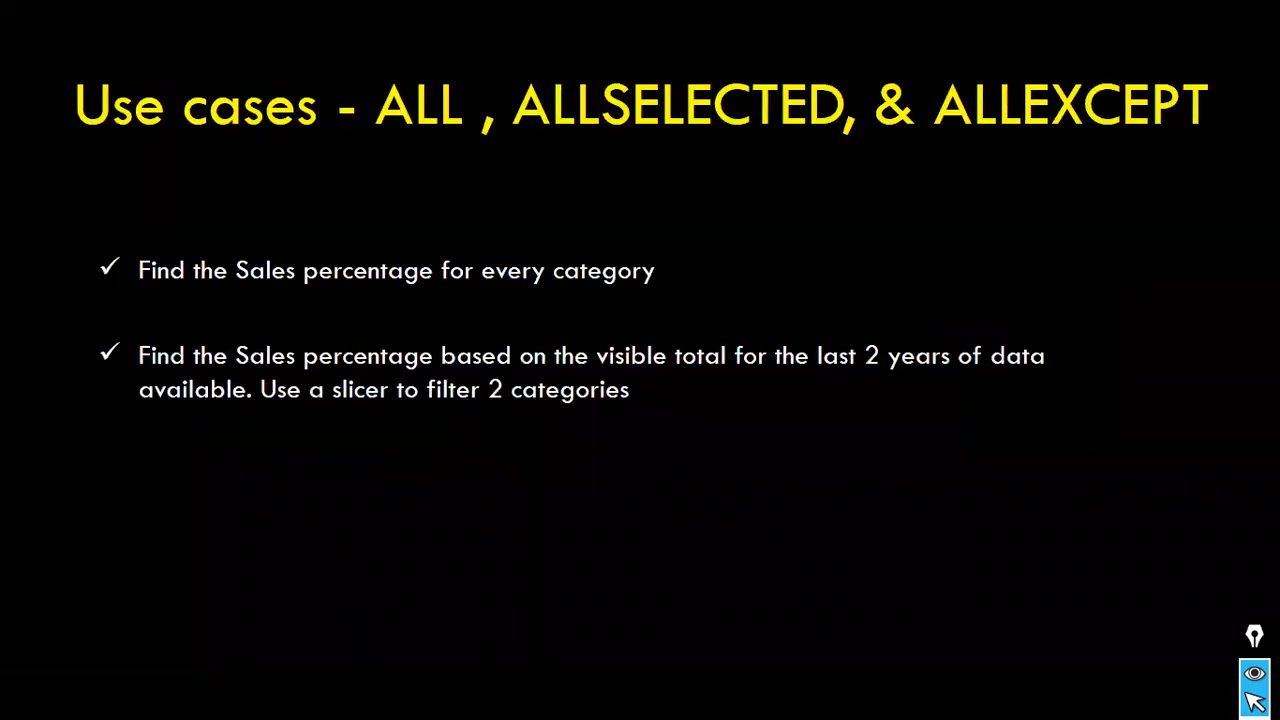
{"action": "key", "text": "Right"}
{"action": "key", "text": "Left"}
{"action": "key", "text": "Escape"}
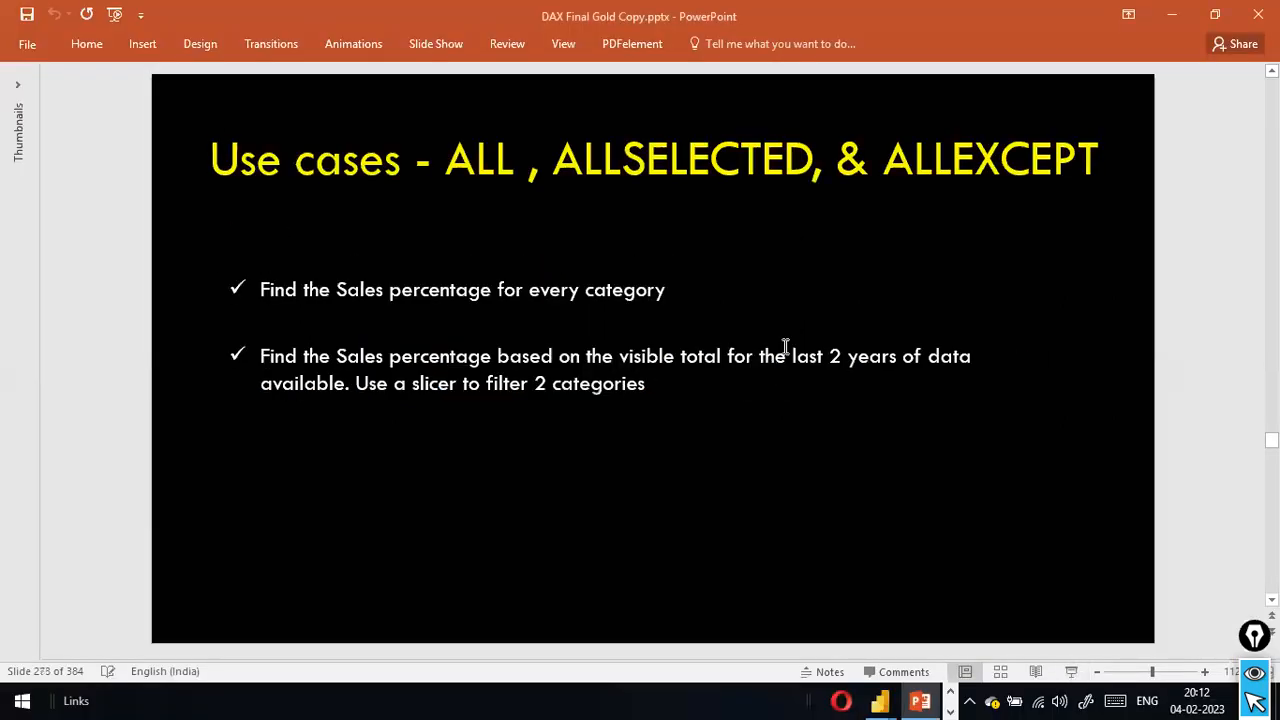
Restart the slide show from the use cases slide and page through the table and relationship functions to the TopN and Rank list.
{"action": "key", "text": "alt+Tab"}
{"action": "left_click", "coordinate": [1071, 673]}
{"action": "left_click", "coordinate": [722, 303]}
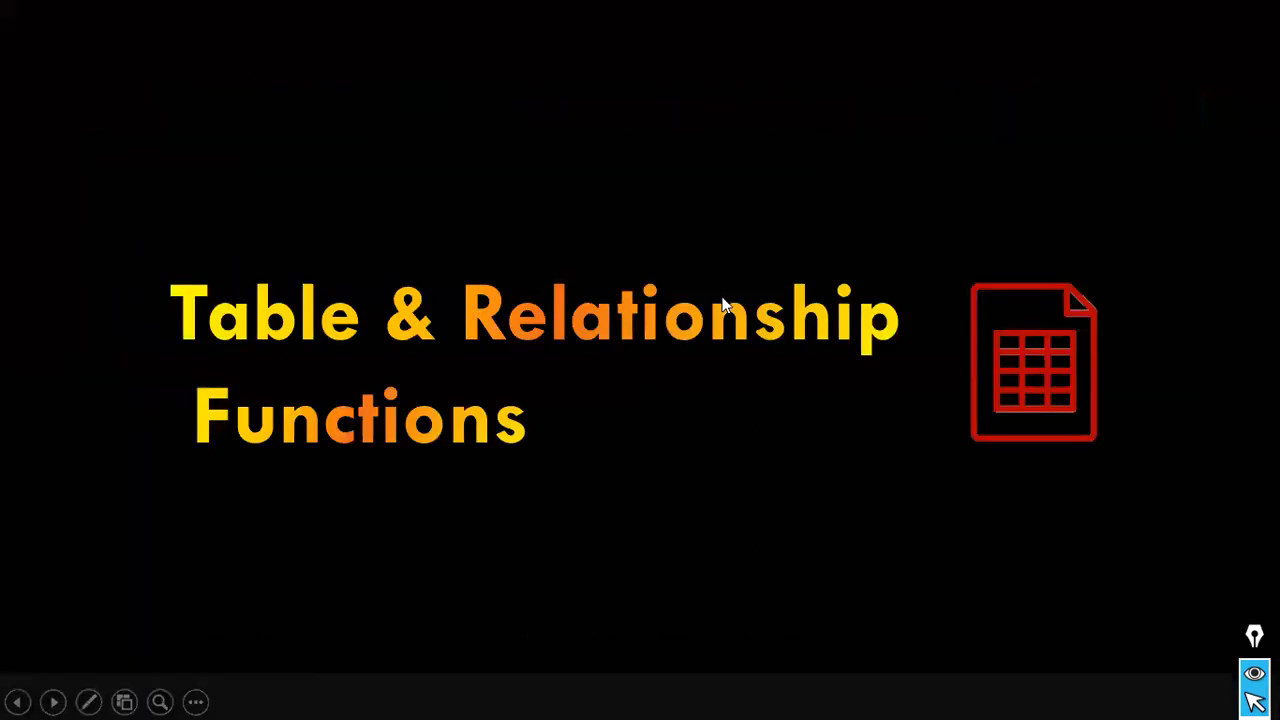
{"action": "left_click", "coordinate": [722, 303]}
{"action": "left_click", "coordinate": [722, 303]}
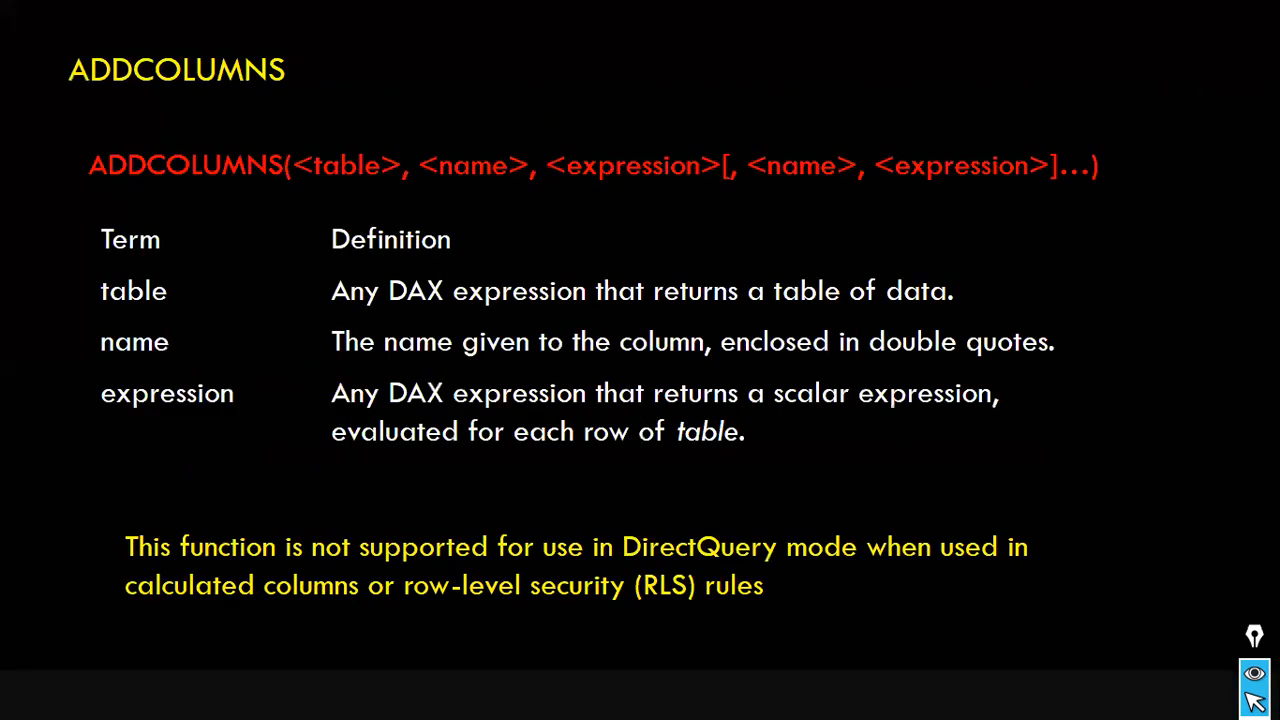
{"action": "key", "text": "Right"}
{"action": "key", "text": "Right"}
{"action": "key", "text": "Right"}
{"action": "key", "text": "Right"}
{"action": "key", "text": "Right"}
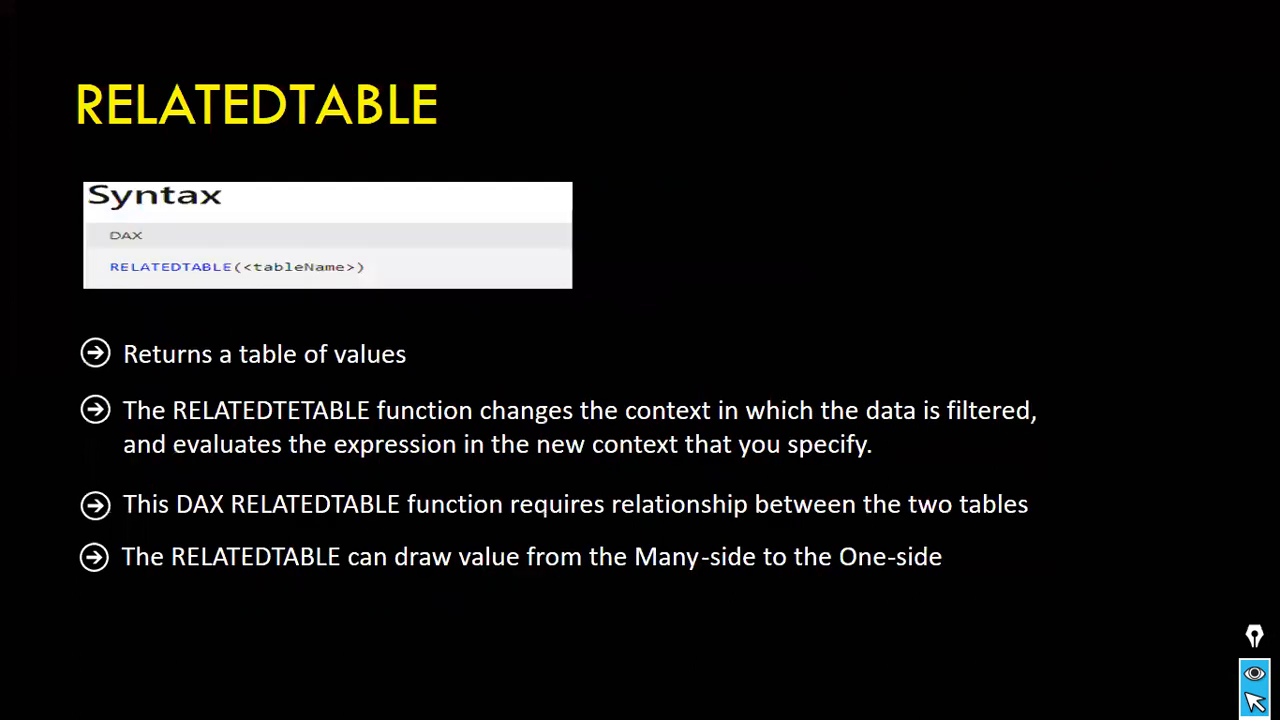
{"action": "key", "text": "Right"}
{"action": "key", "text": "Right"}
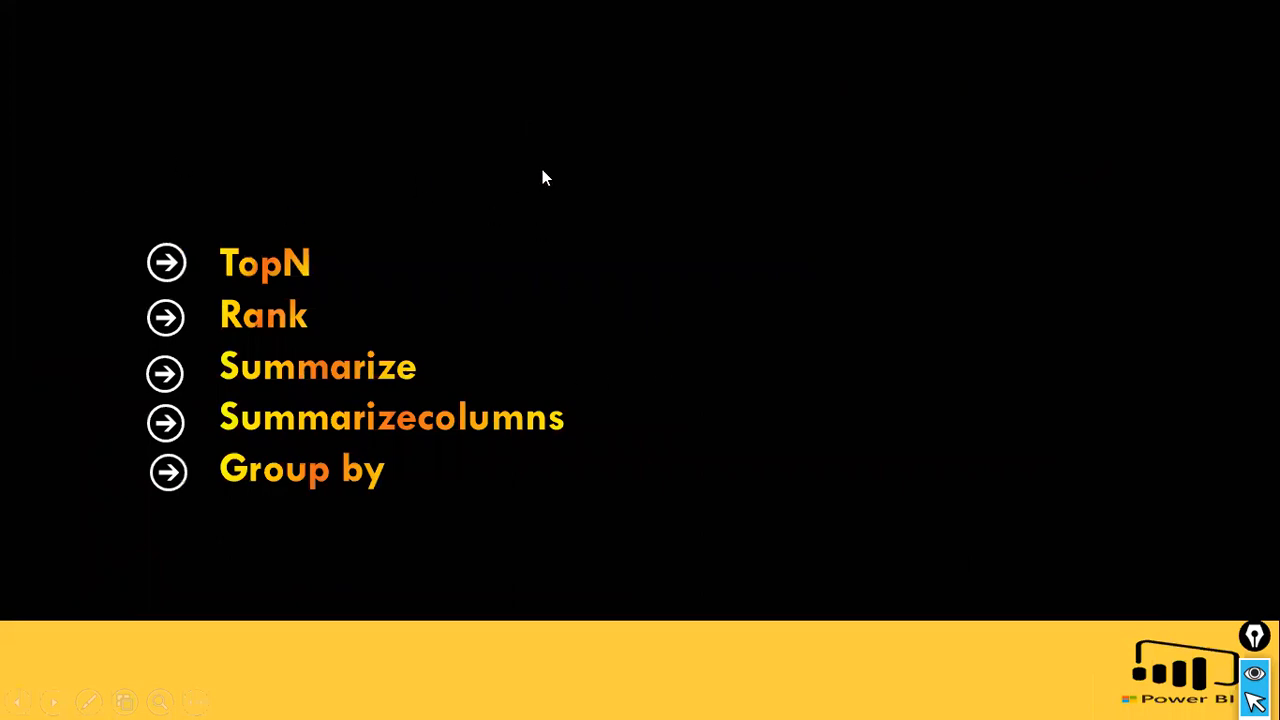
Switch to Power BI, glance at the recently opened reports and return to the report page.
{"action": "key", "text": "alt+Tab"}
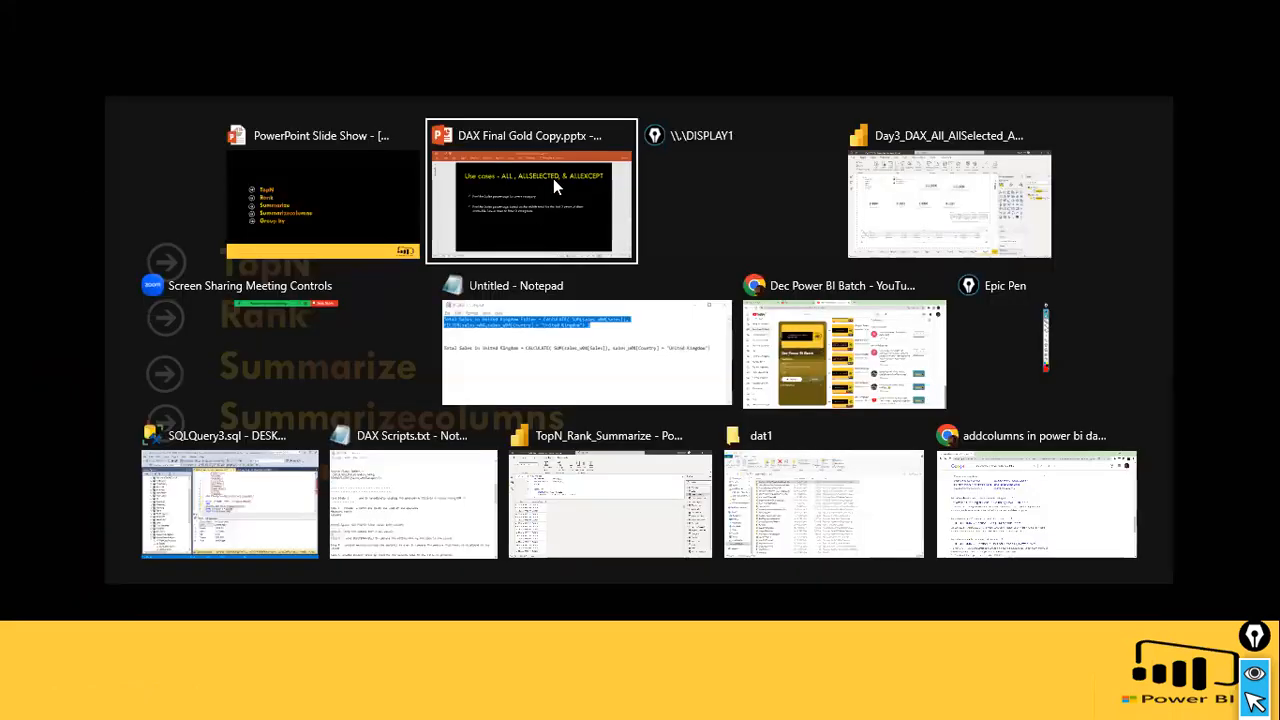
{"action": "key", "text": "alt+Tab"}
{"action": "key", "text": "alt+Tab"}
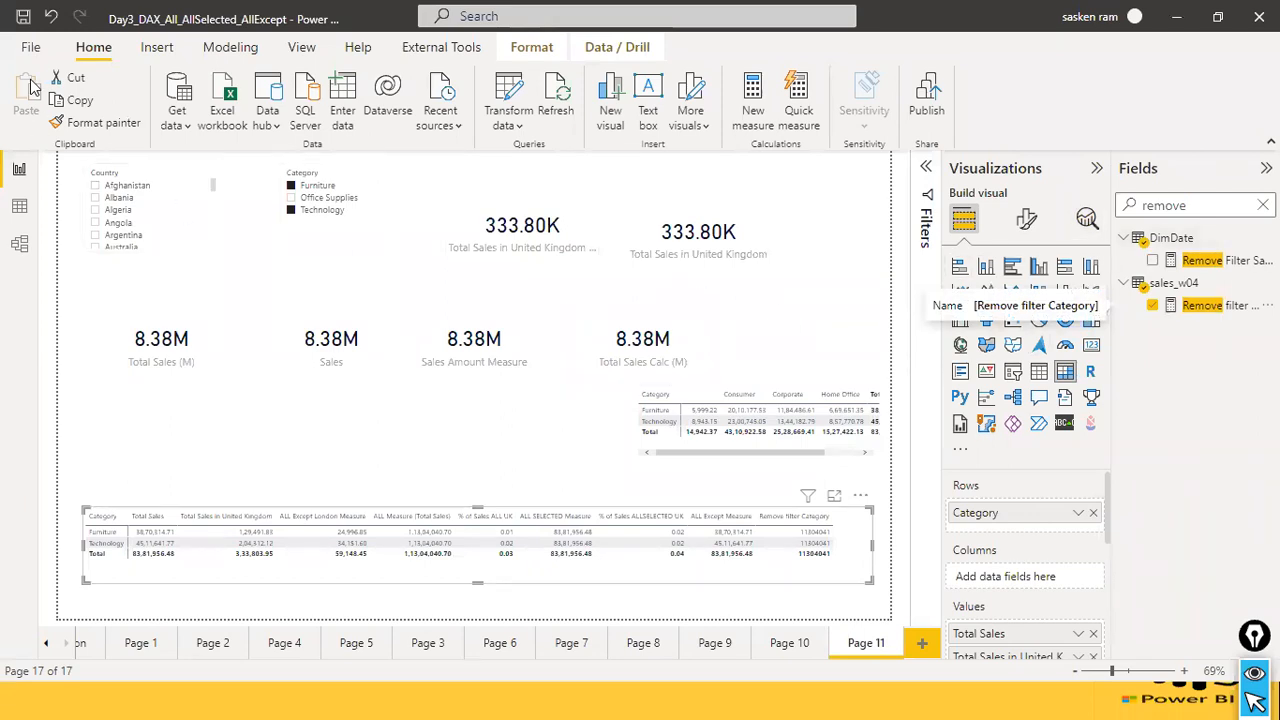
{"action": "left_click", "coordinate": [30, 47]}
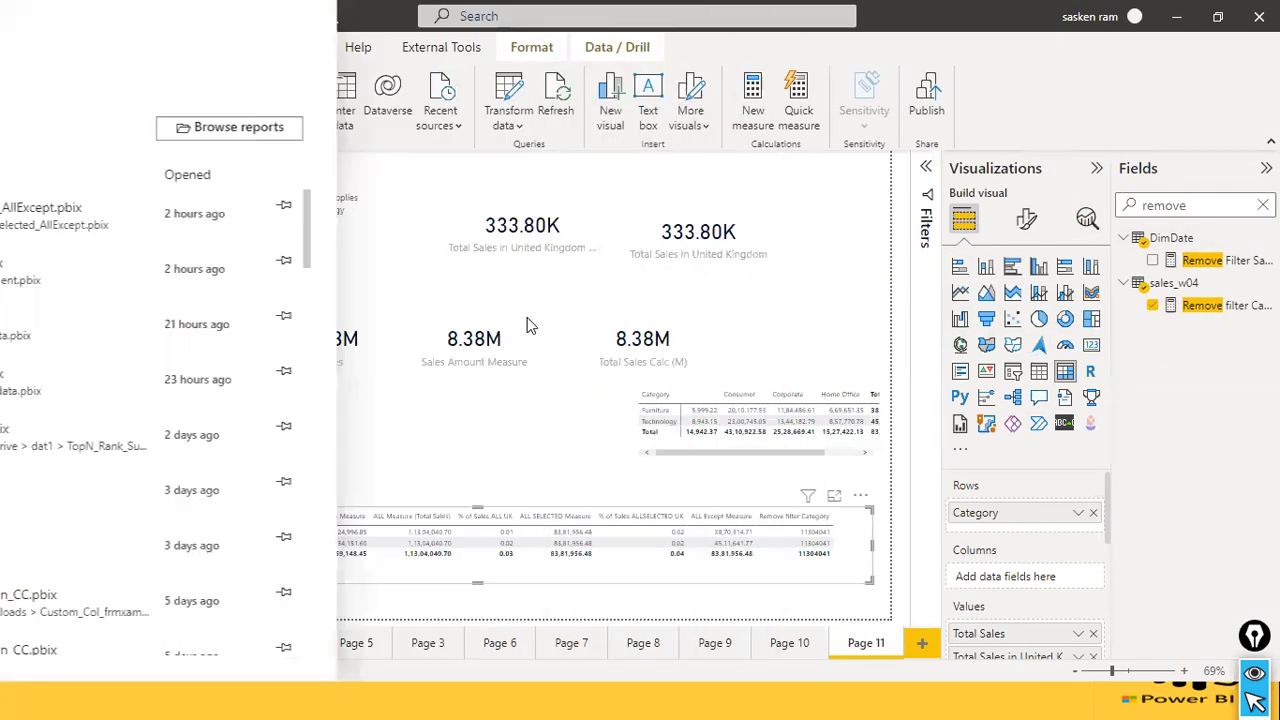
{"action": "left_click", "coordinate": [33, 137]}
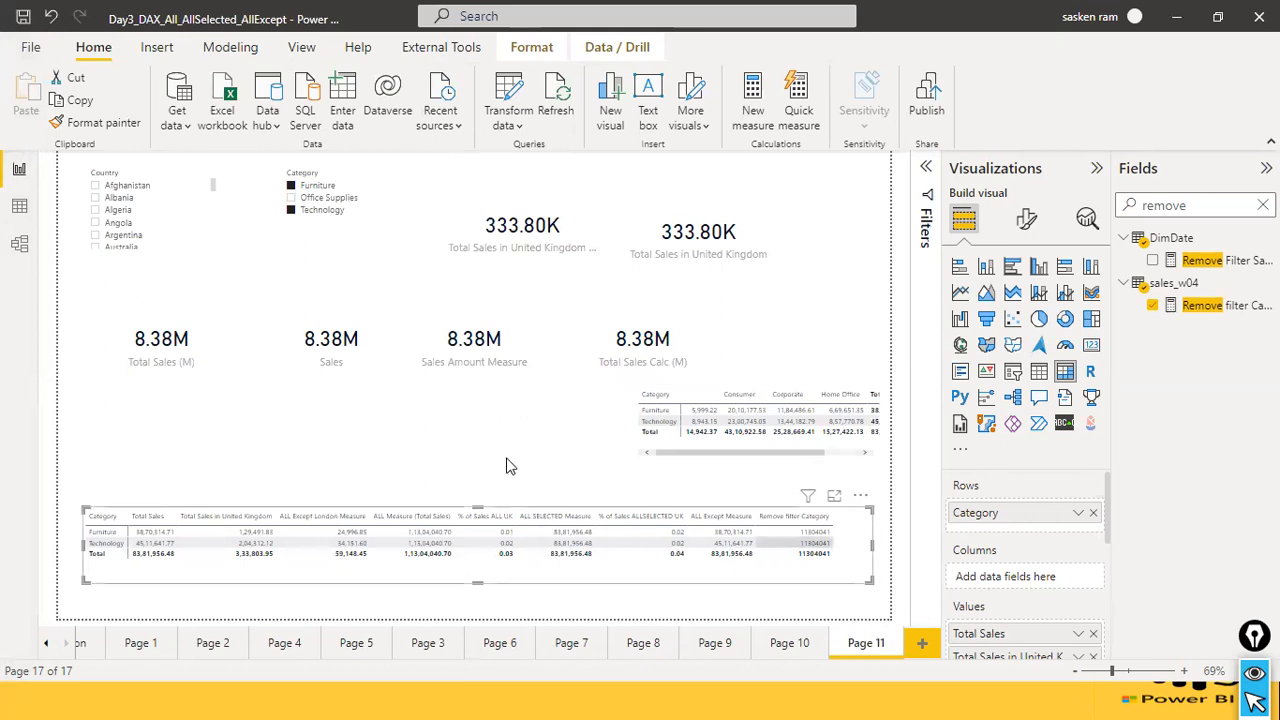
Switch to the PowerPoint slide show and page back through the earlier DAX slides to Evaluation Order of CALCULATE().
{"action": "key", "text": "alt+Tab"}
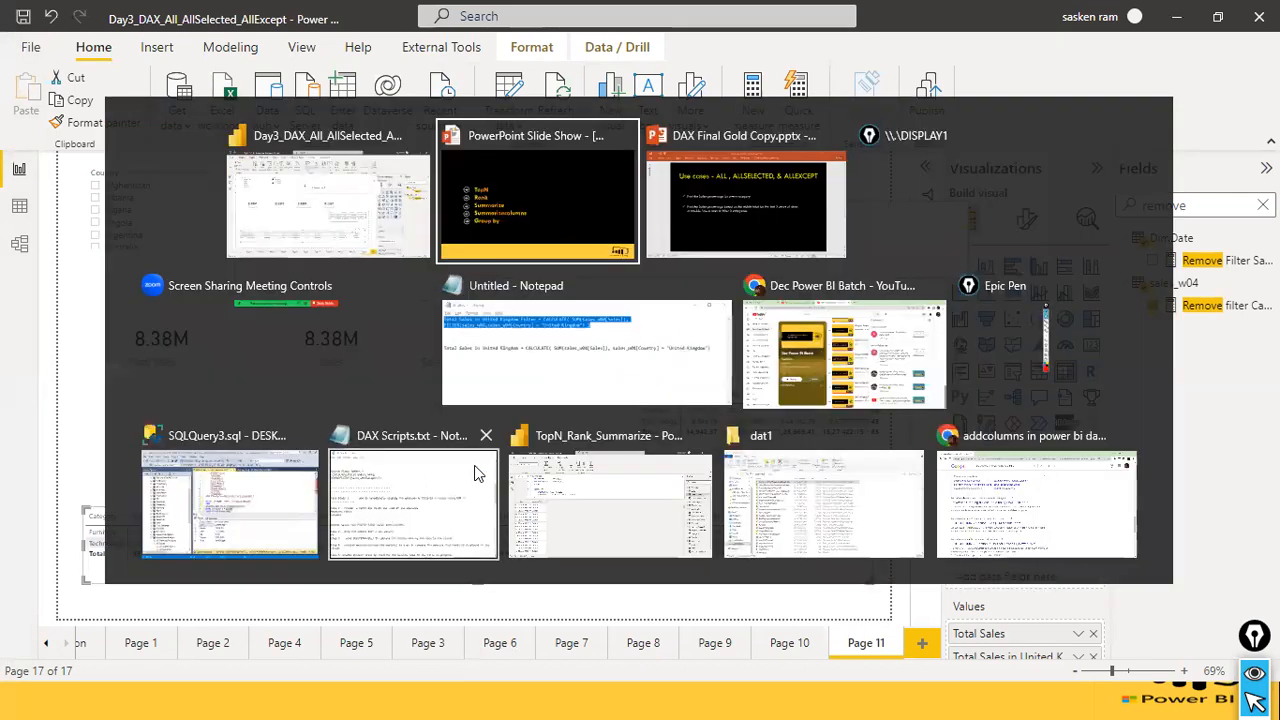
{"action": "scroll", "coordinate": [465, 430], "scroll_direction": "up", "scroll_amount": 5}
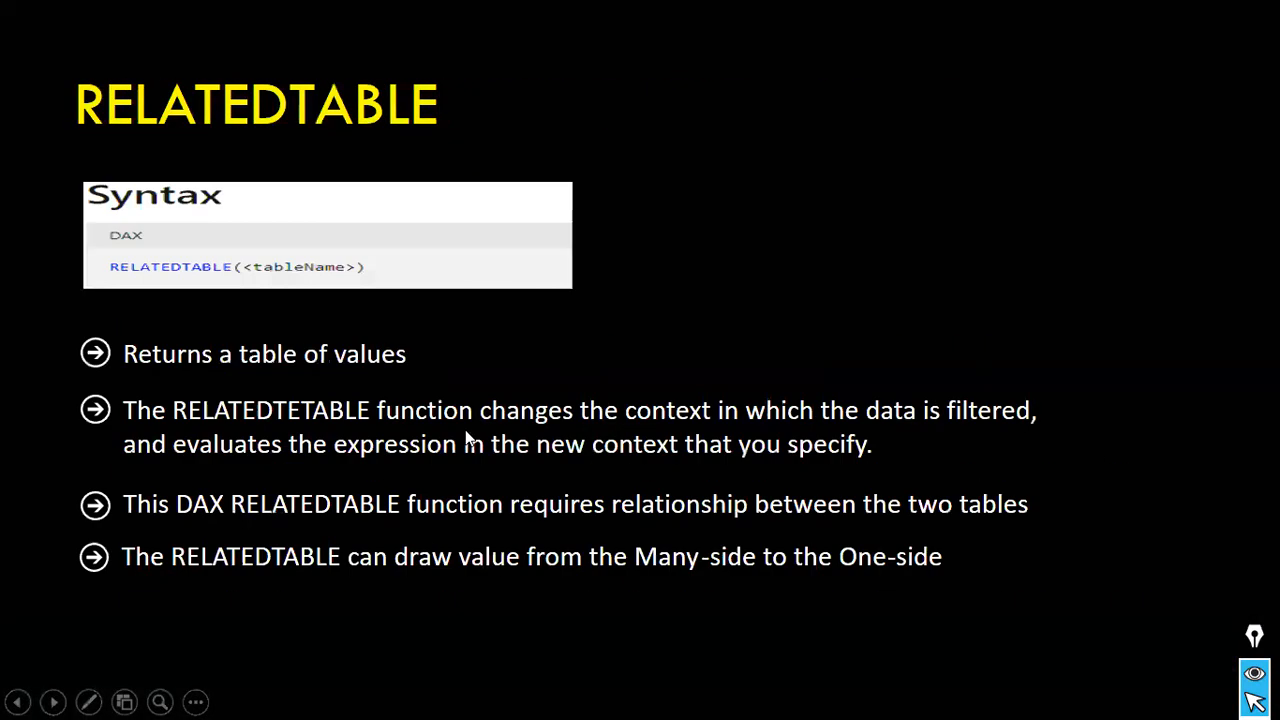
{"action": "scroll", "coordinate": [465, 437], "scroll_direction": "up", "scroll_amount": 4}
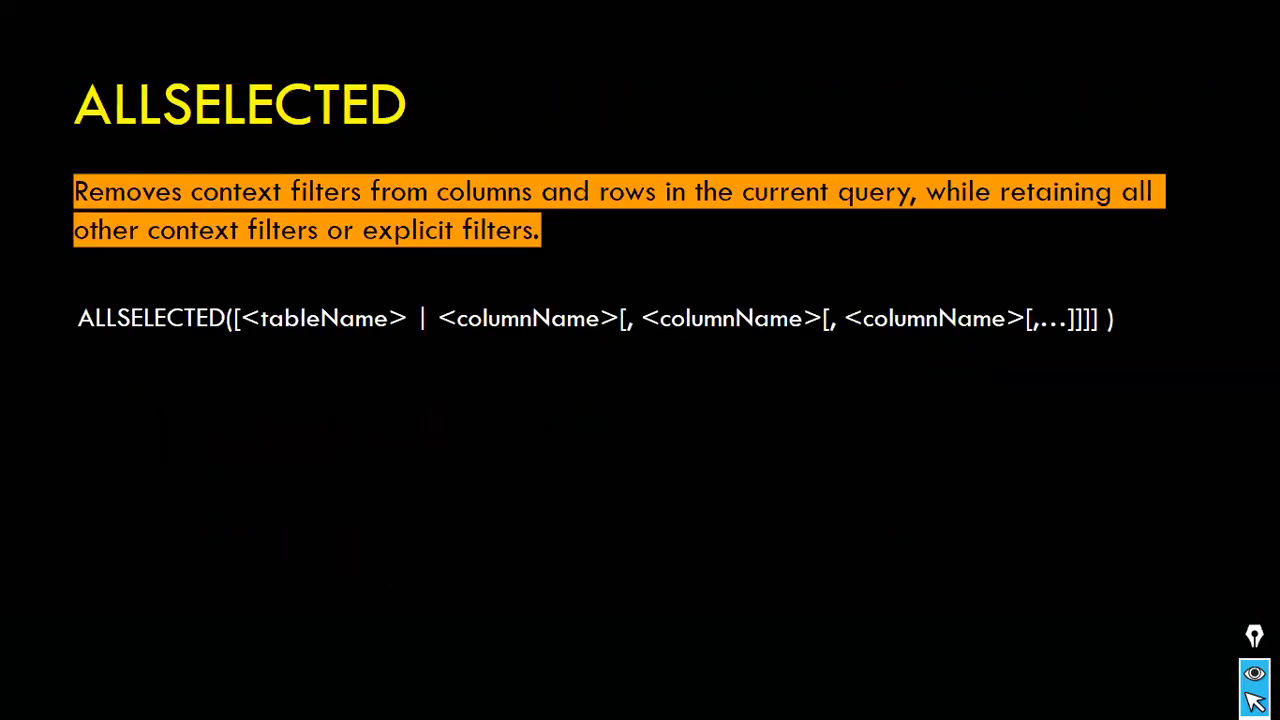
{"action": "scroll", "coordinate": [465, 437], "scroll_direction": "up", "scroll_amount": 2}
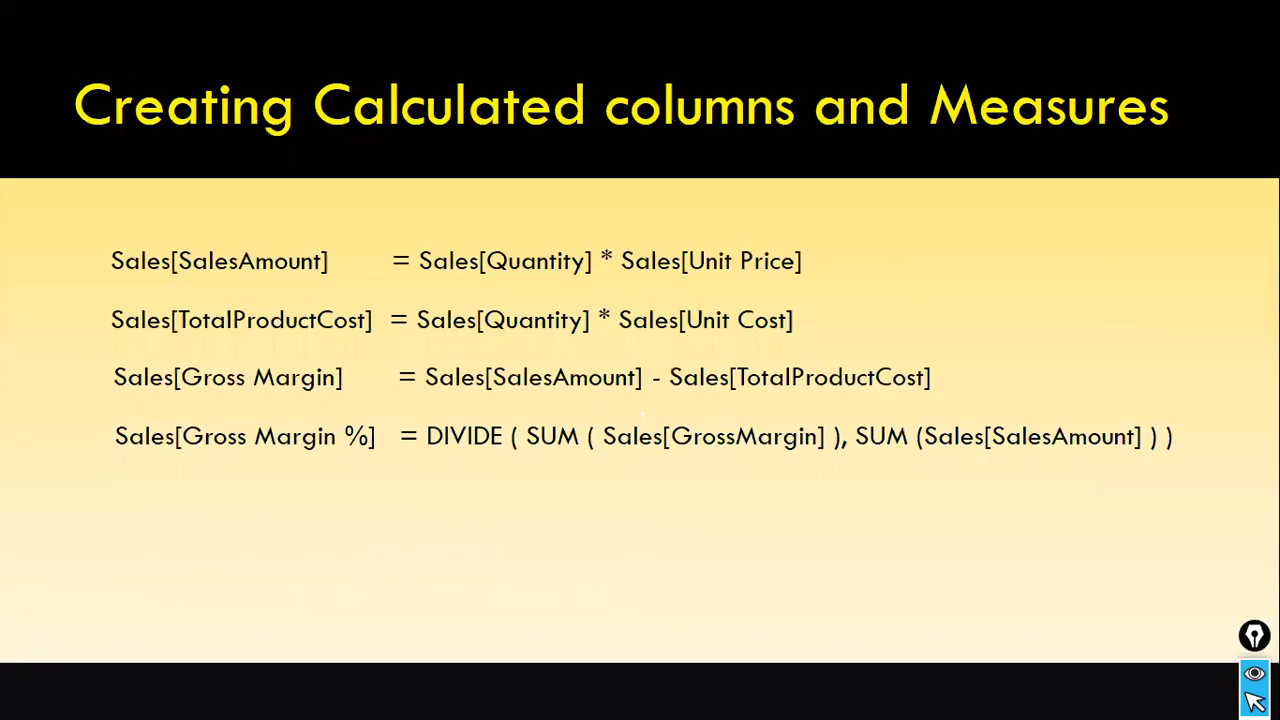
{"action": "scroll", "coordinate": [640, 413], "scroll_direction": "up", "scroll_amount": 1}
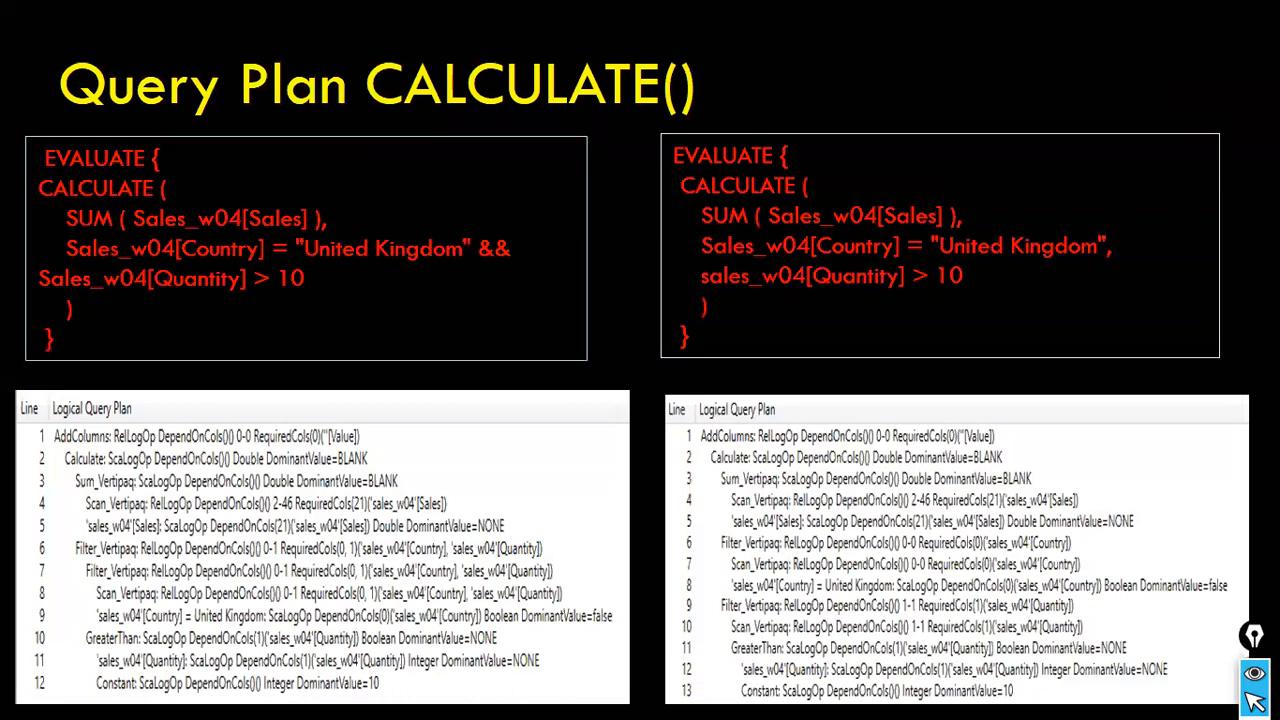
{"action": "scroll", "coordinate": [465, 437], "scroll_direction": "up", "scroll_amount": 1}
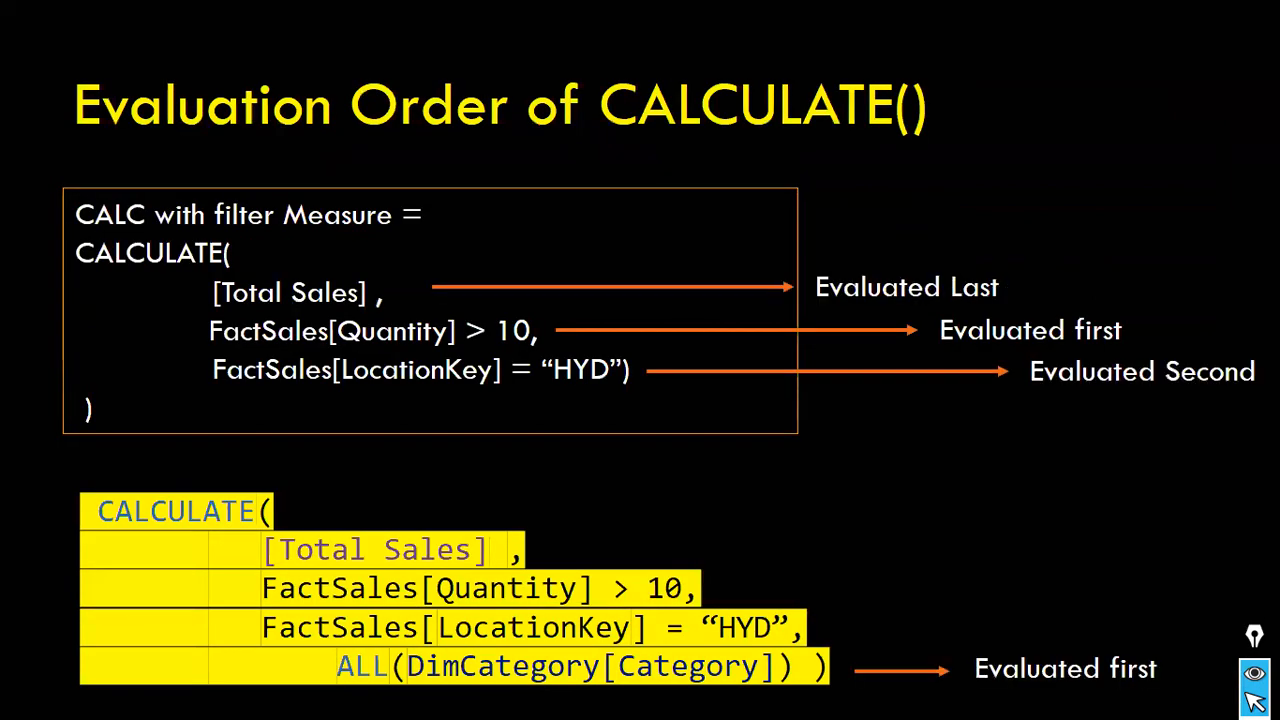